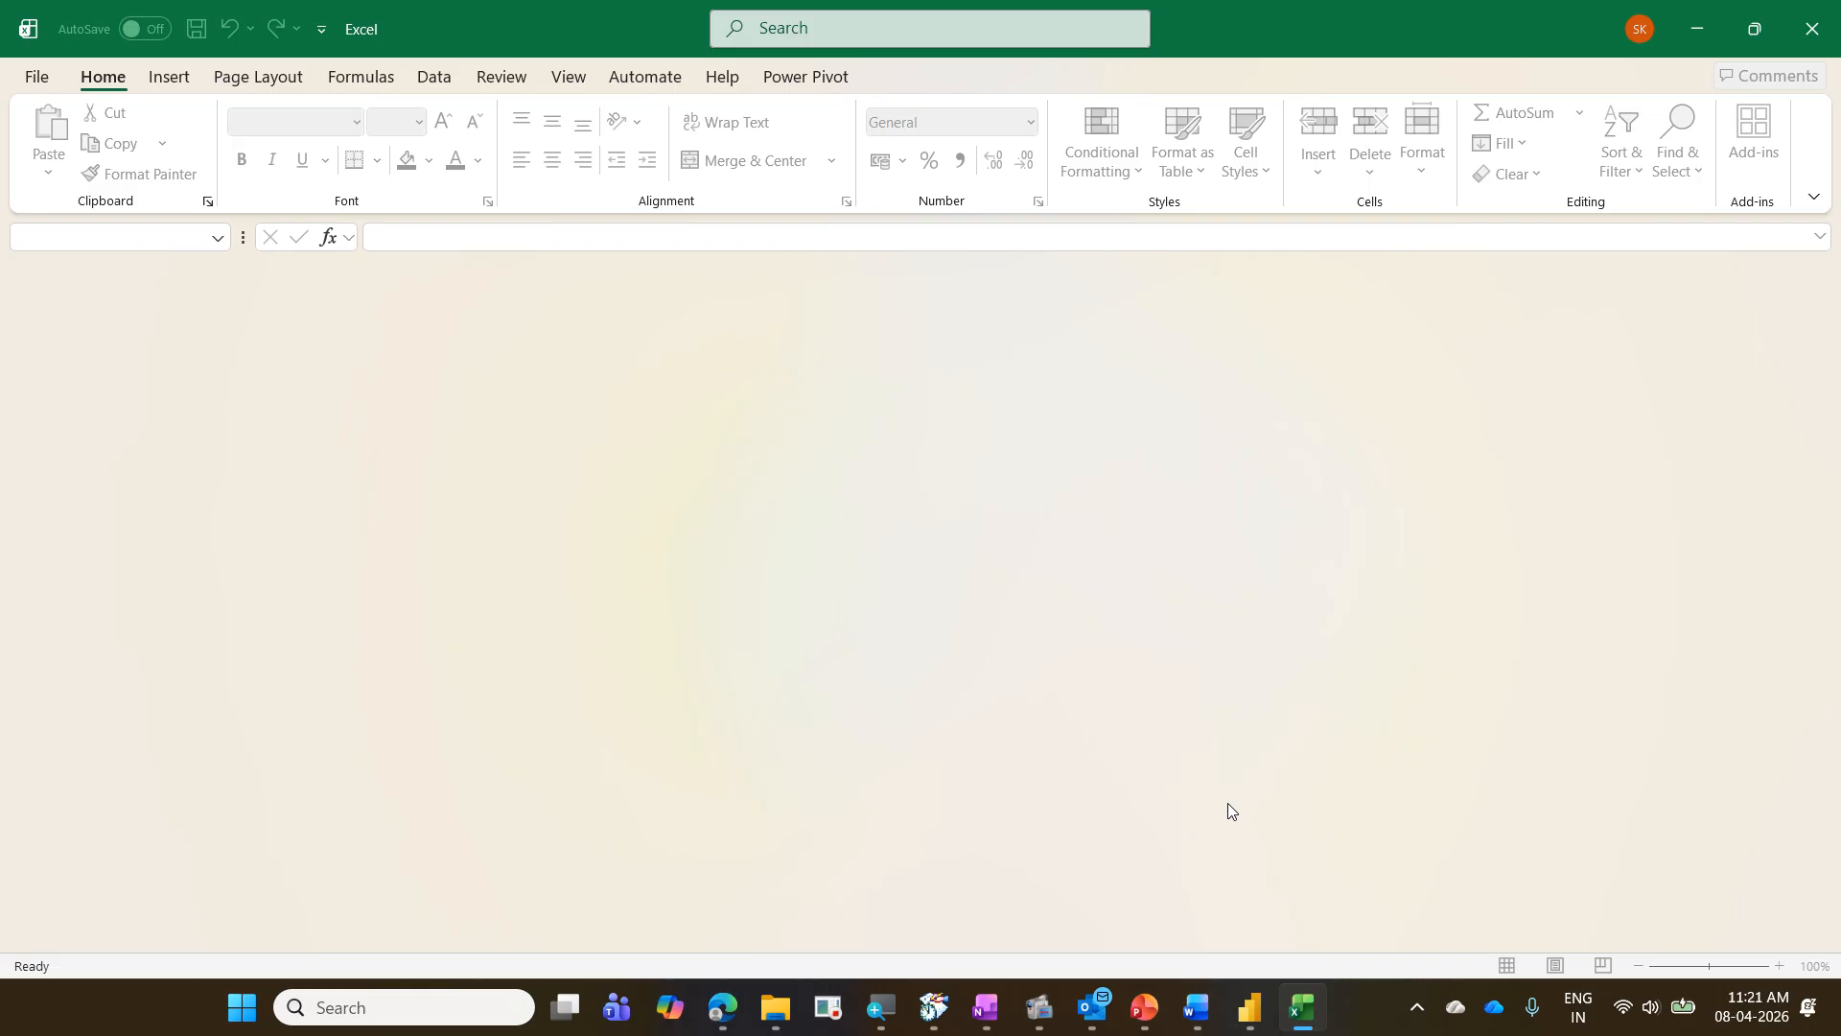
- Minimize Excel and switch to the blank report in Power BI Desktop
click(1706, 29)
click(1253, 1009)
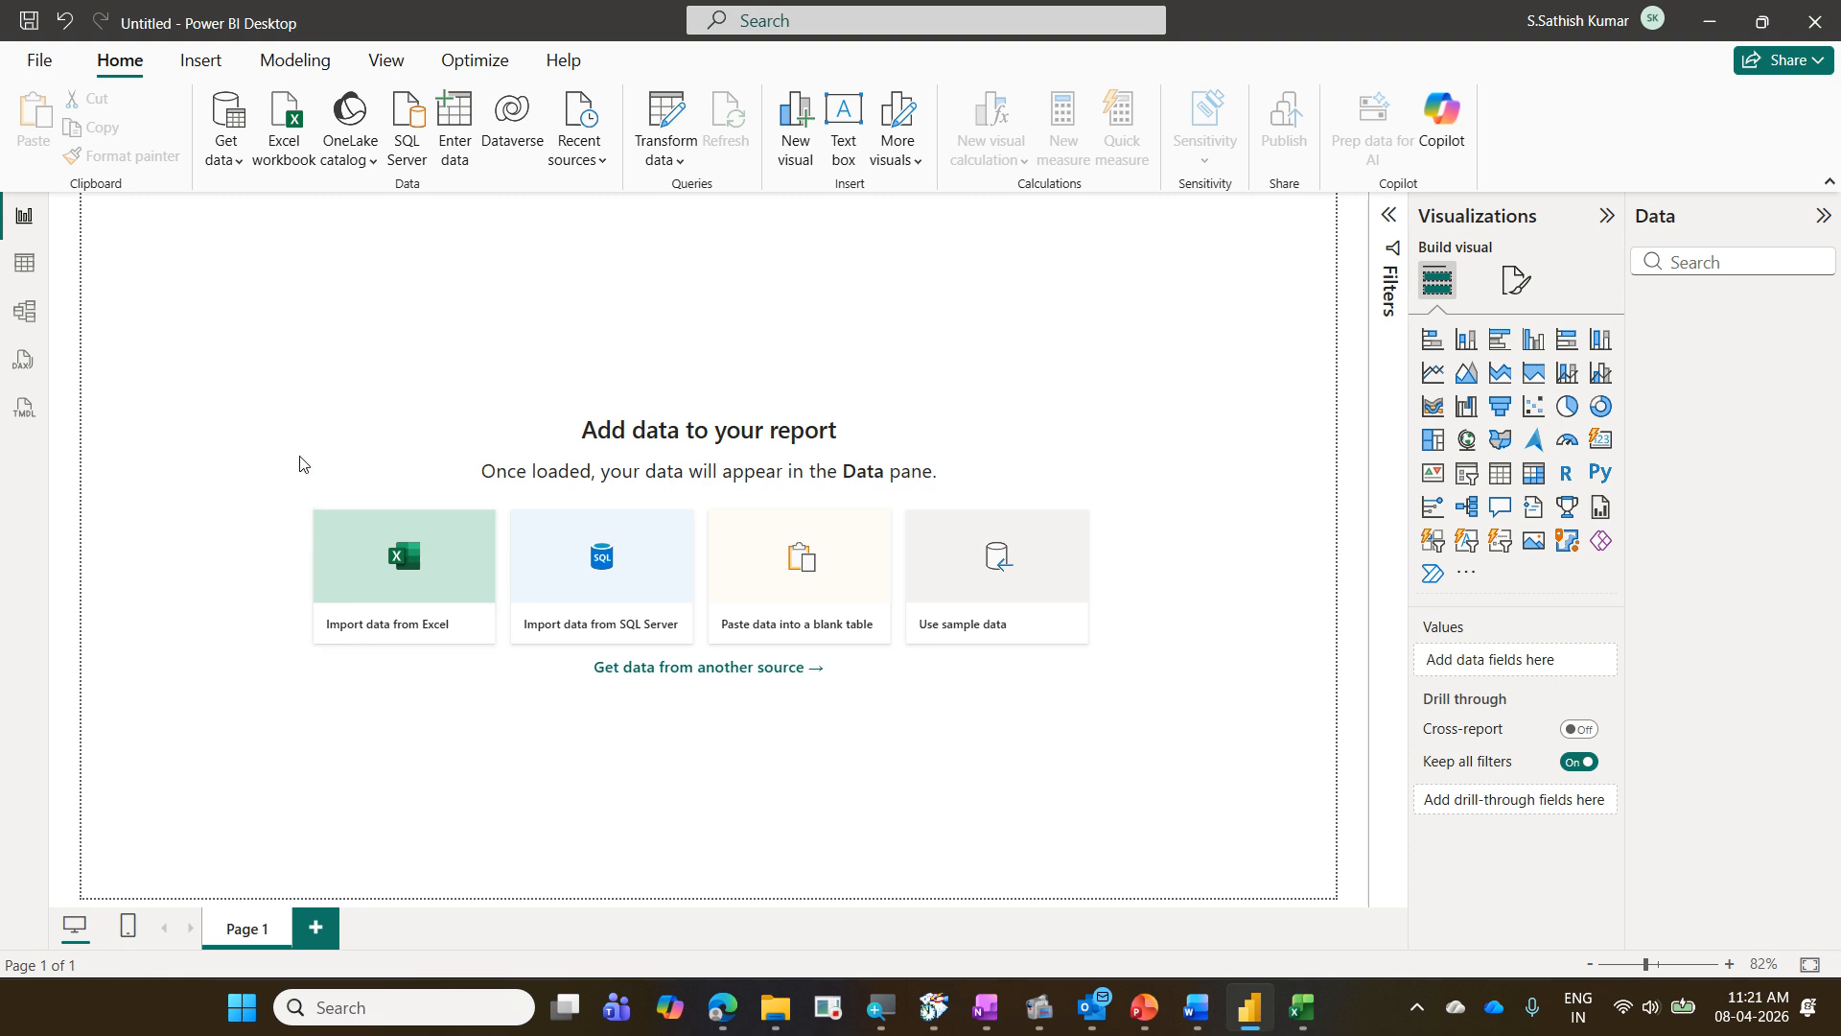
- Review the most common data sources, open the full Get Data connector list and search it for "sap"
click(37, 63)
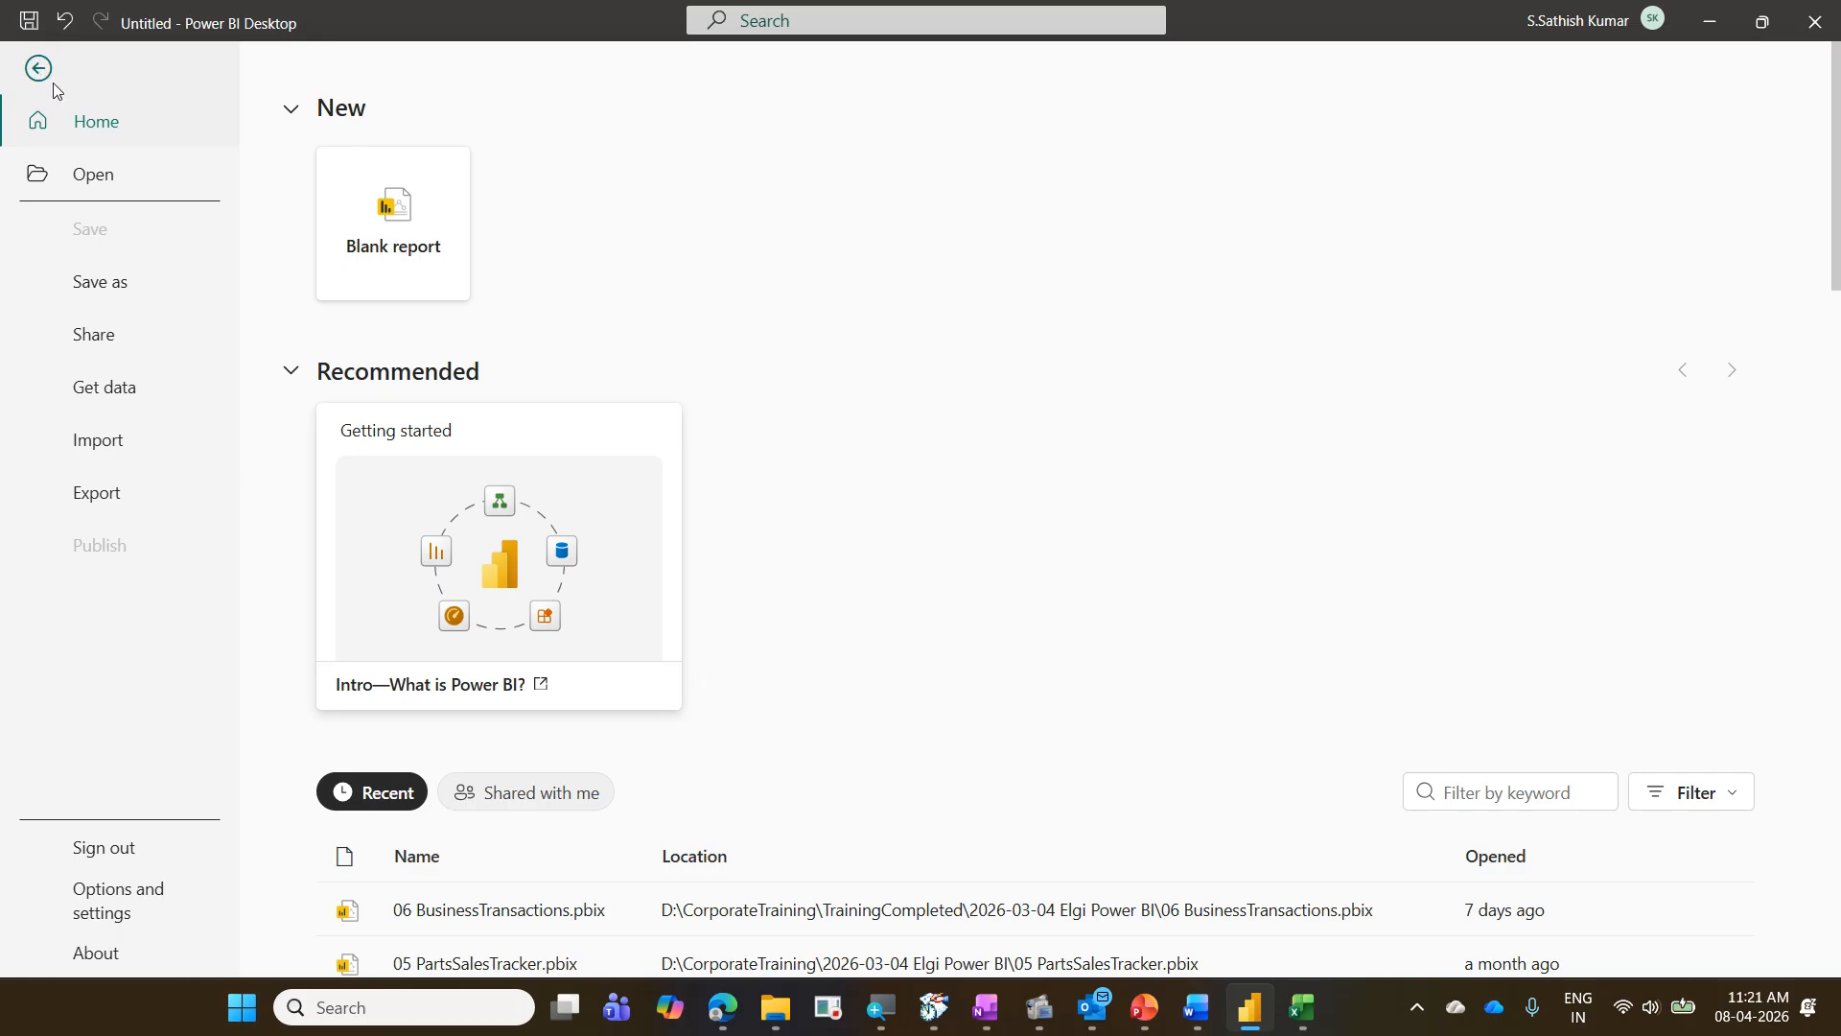
click(120, 397)
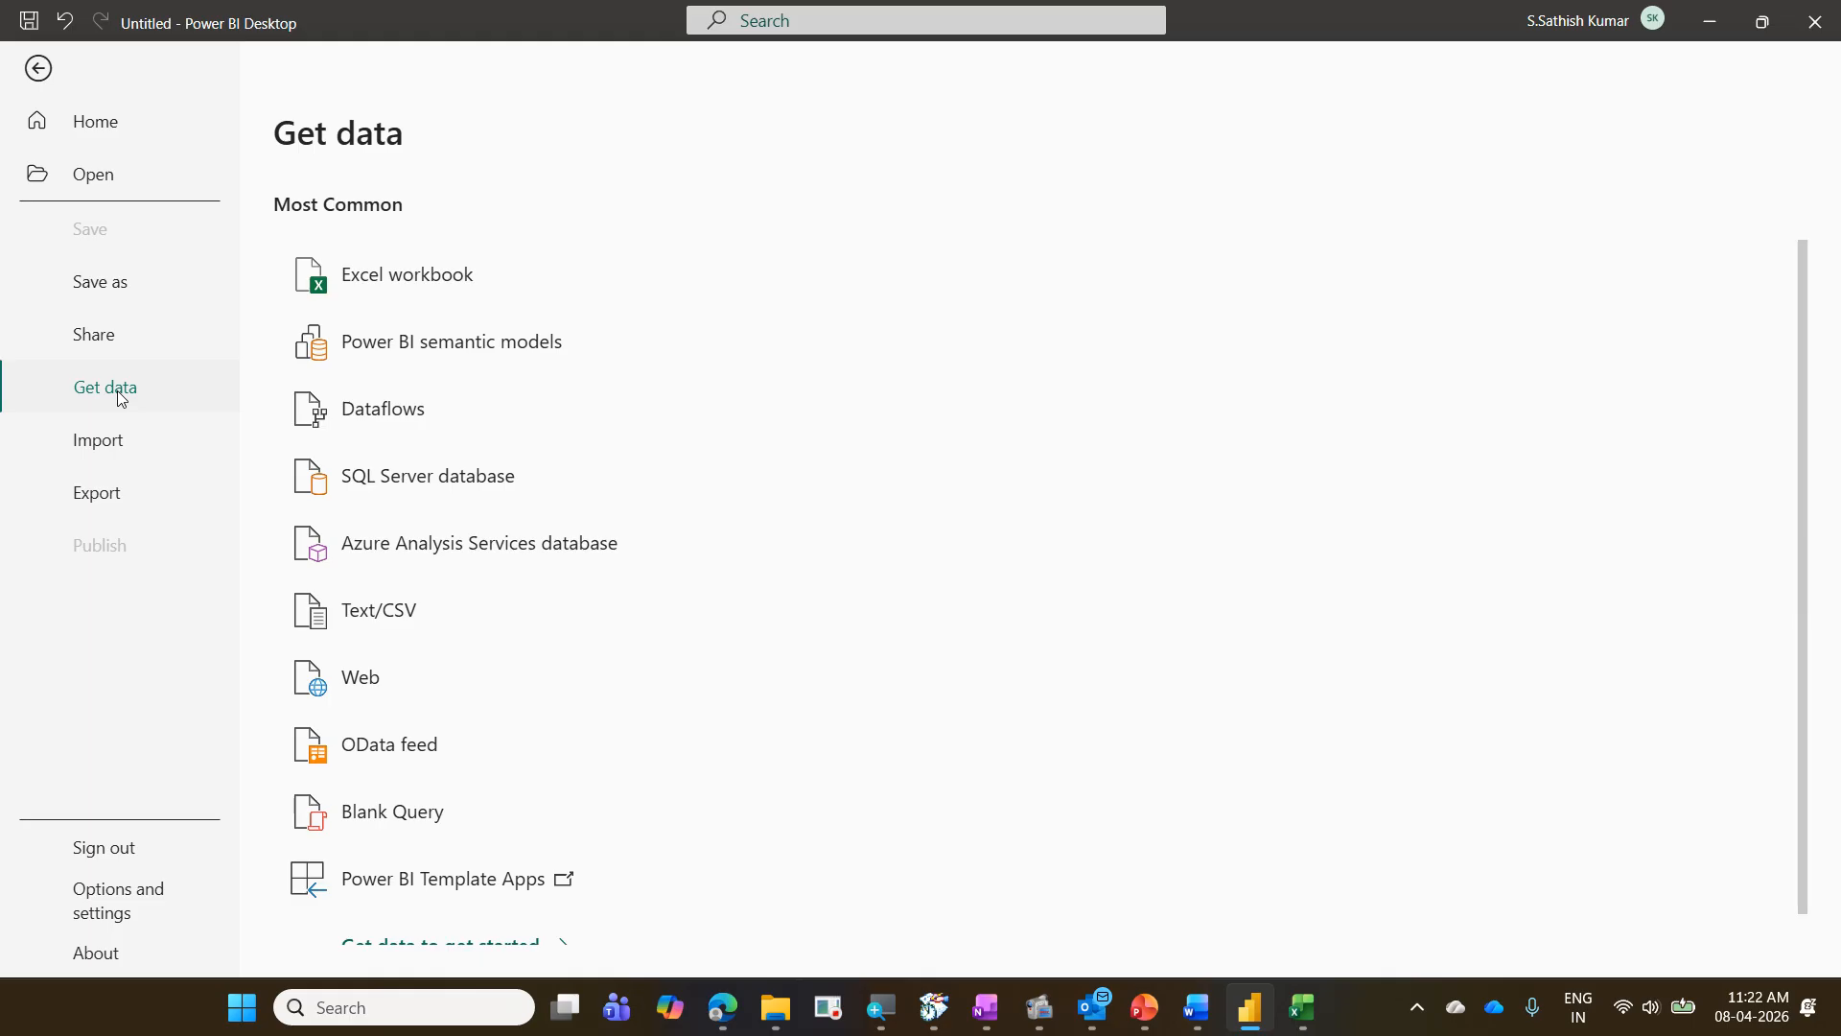
scroll(698, 522, down, 1)
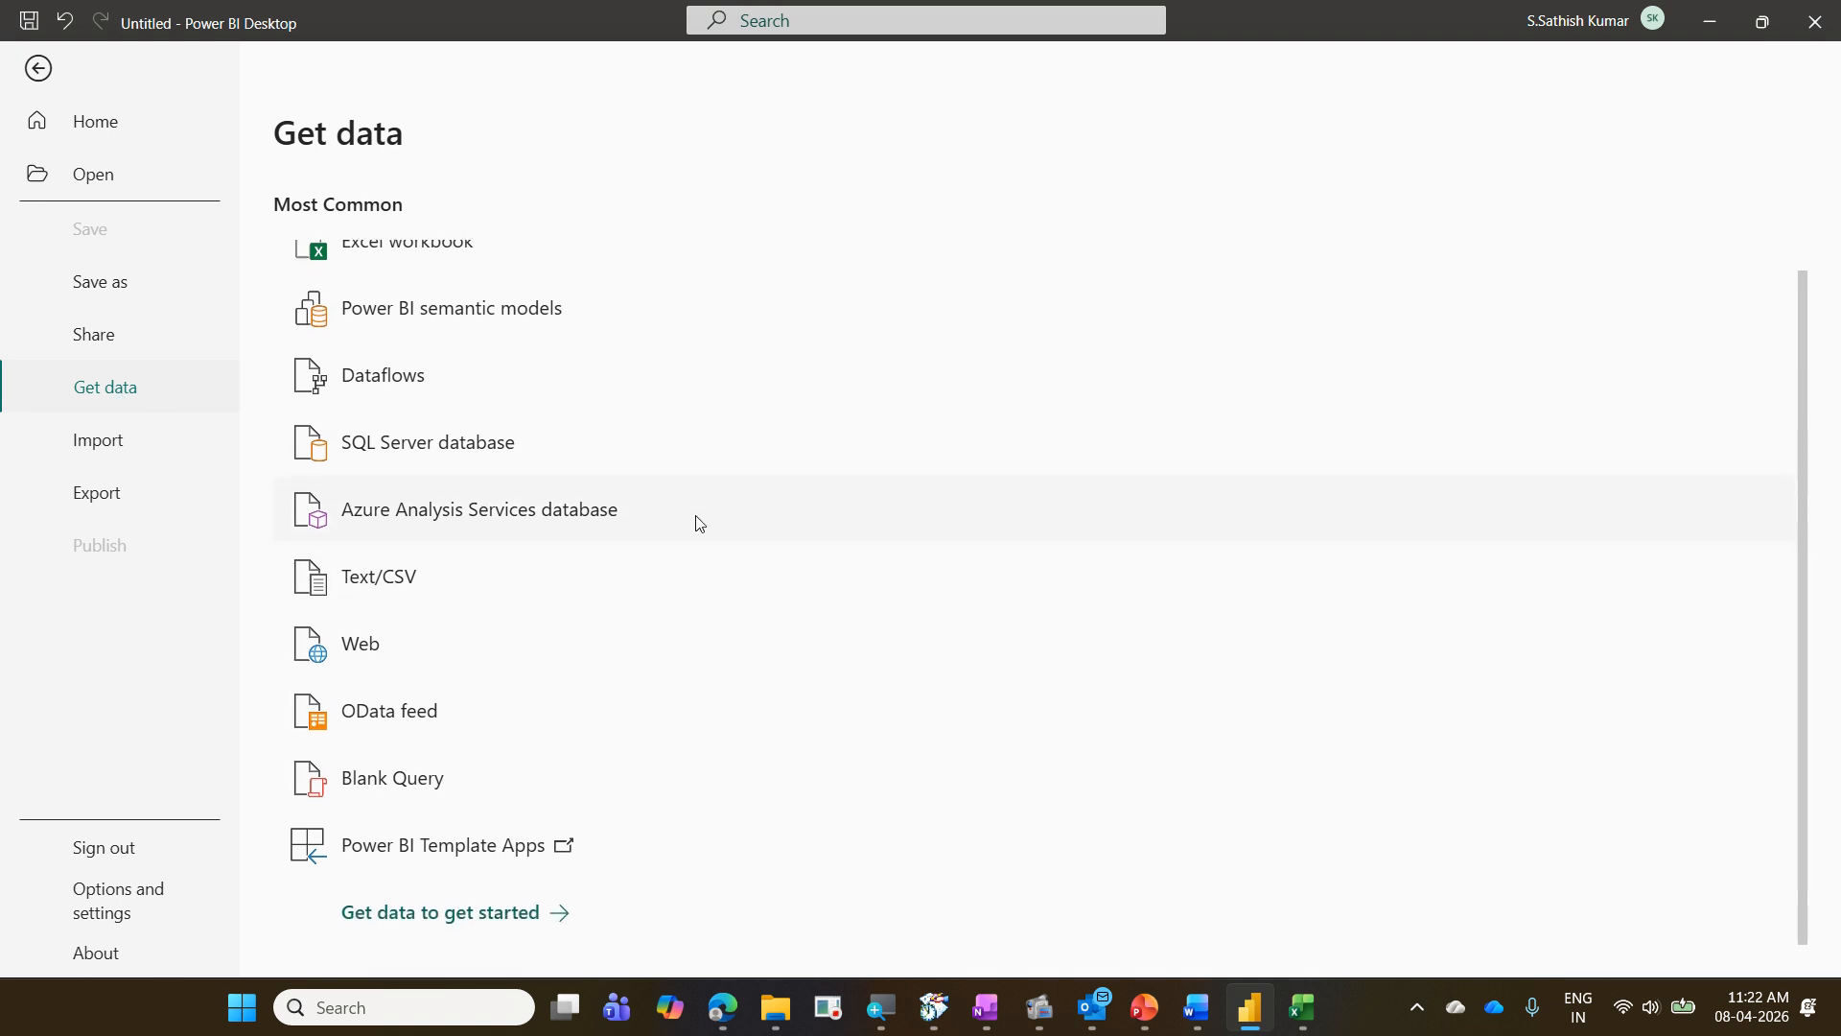
scroll(699, 522, up, 1)
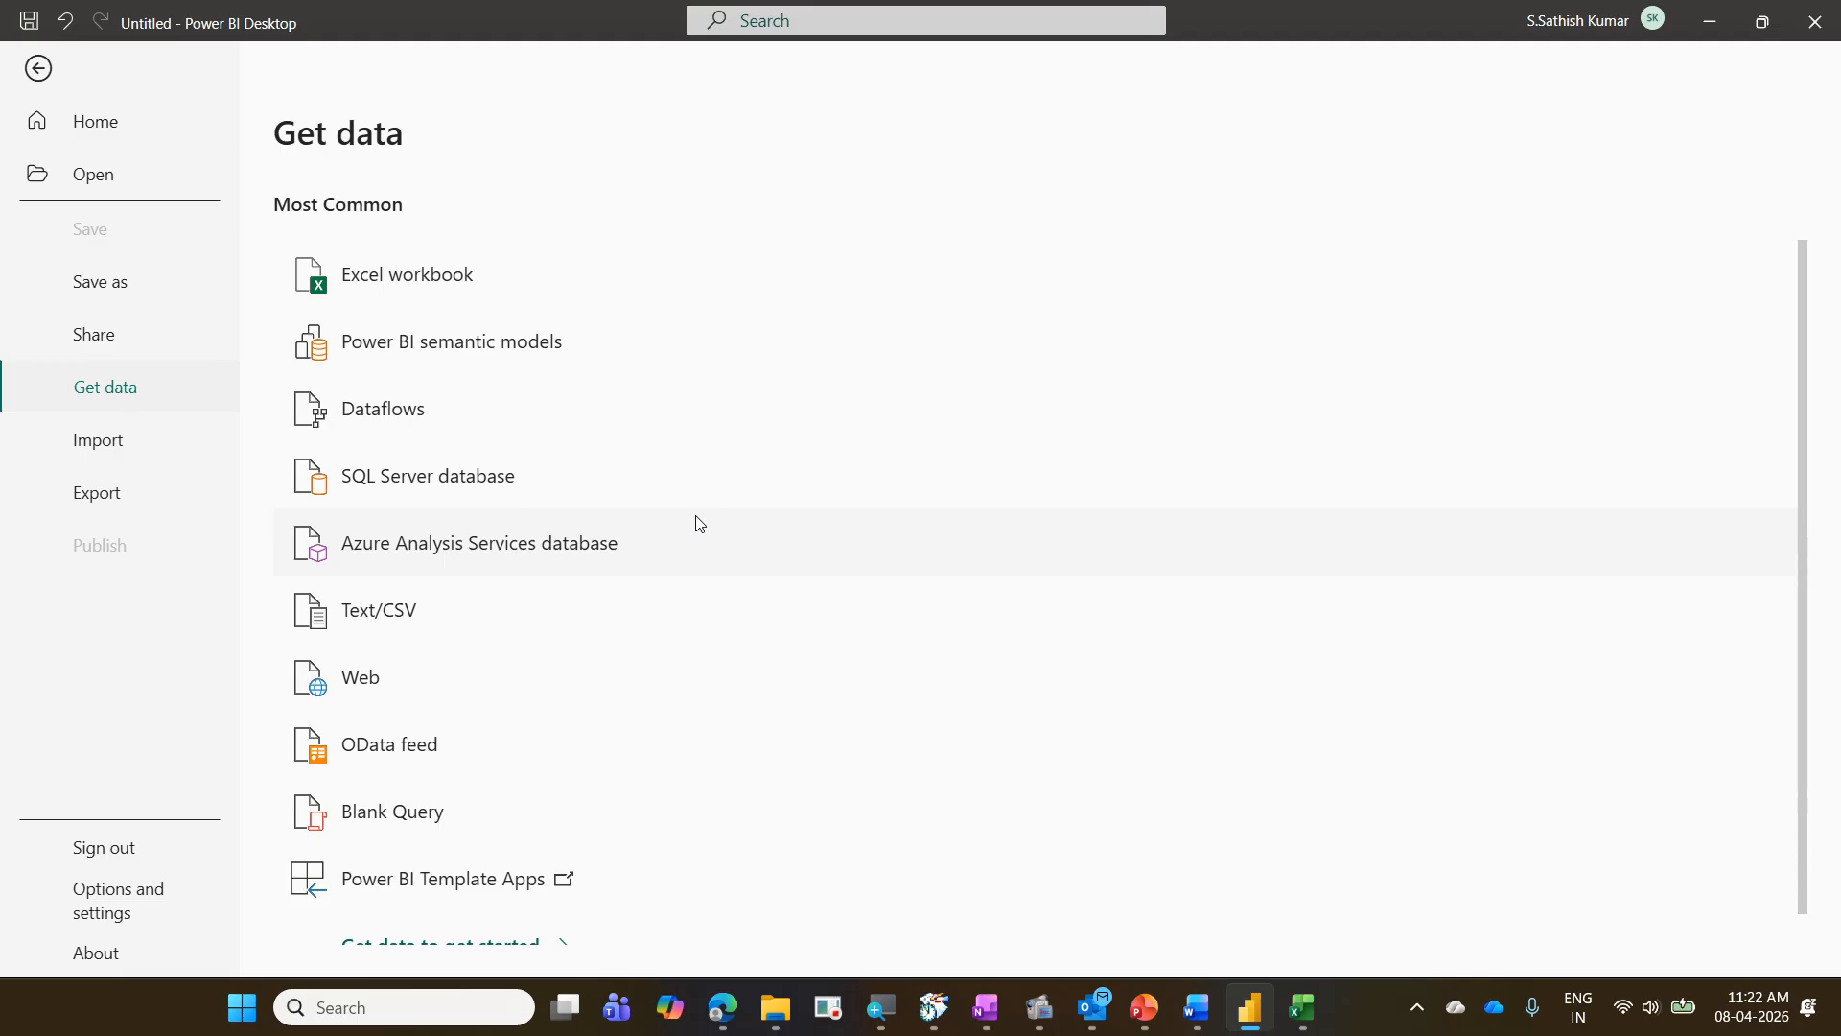
scroll(699, 523, down, 1)
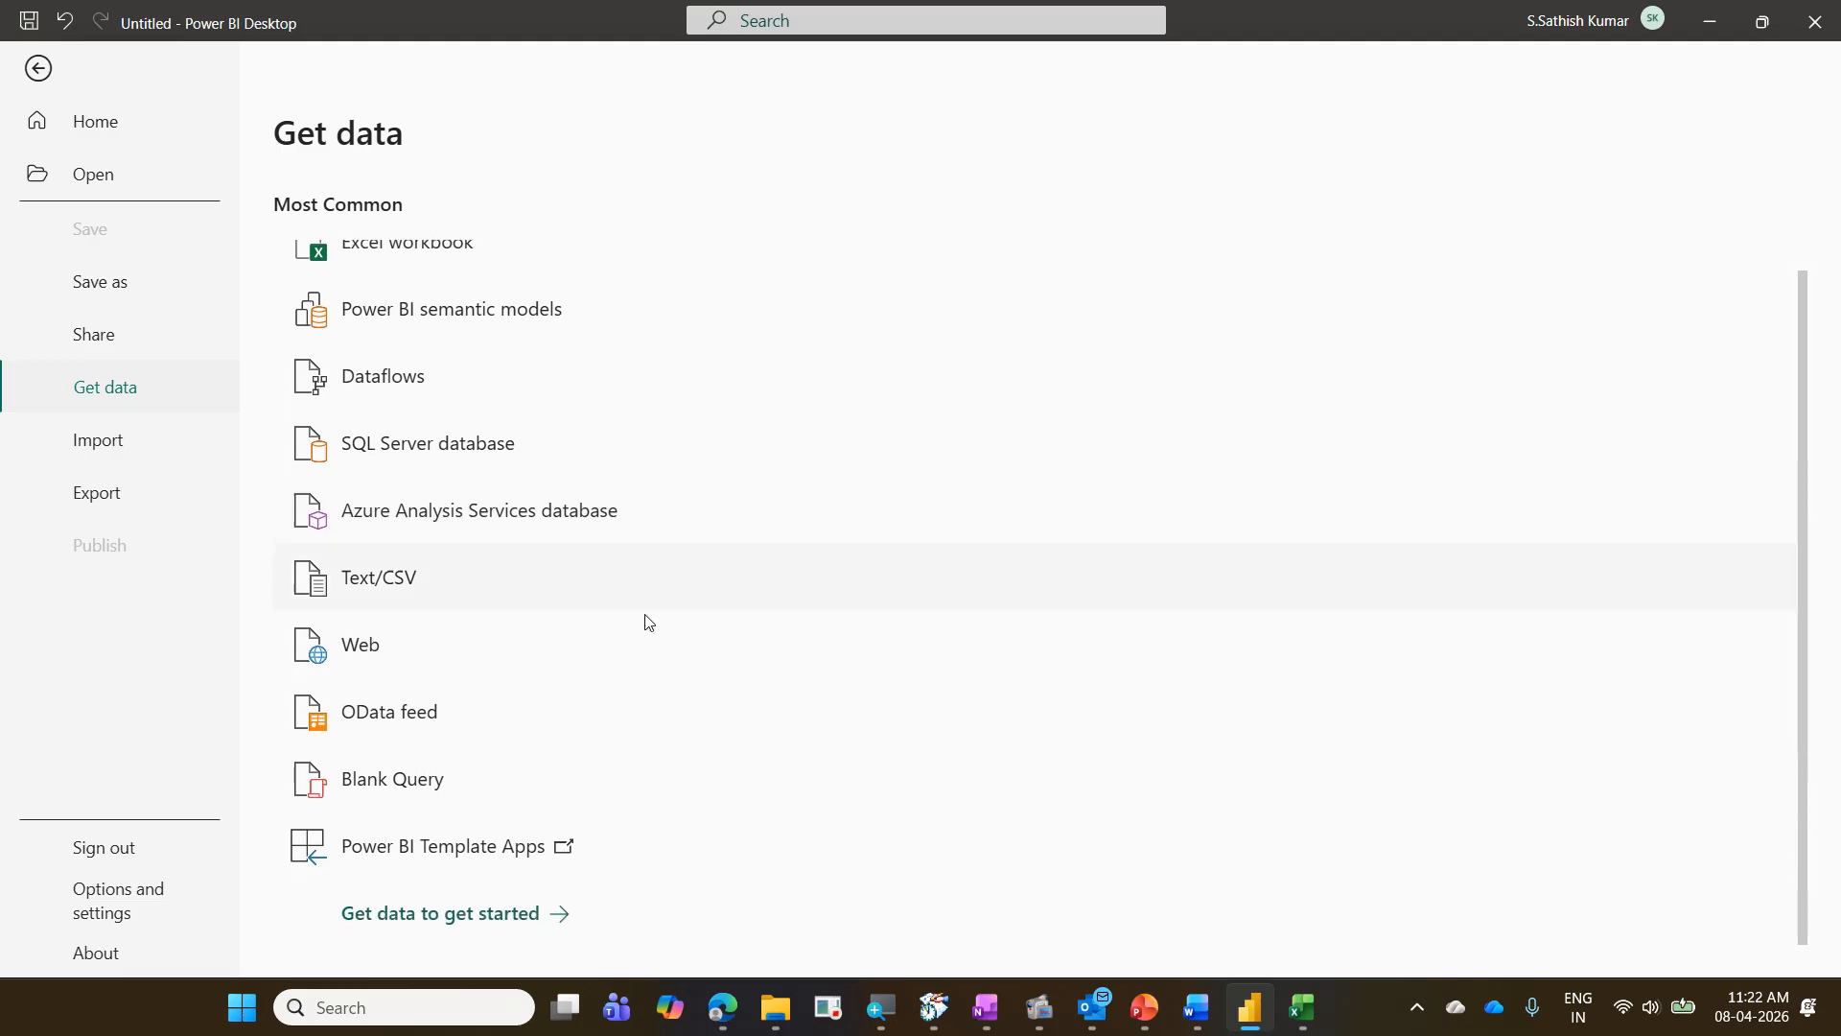
click(507, 922)
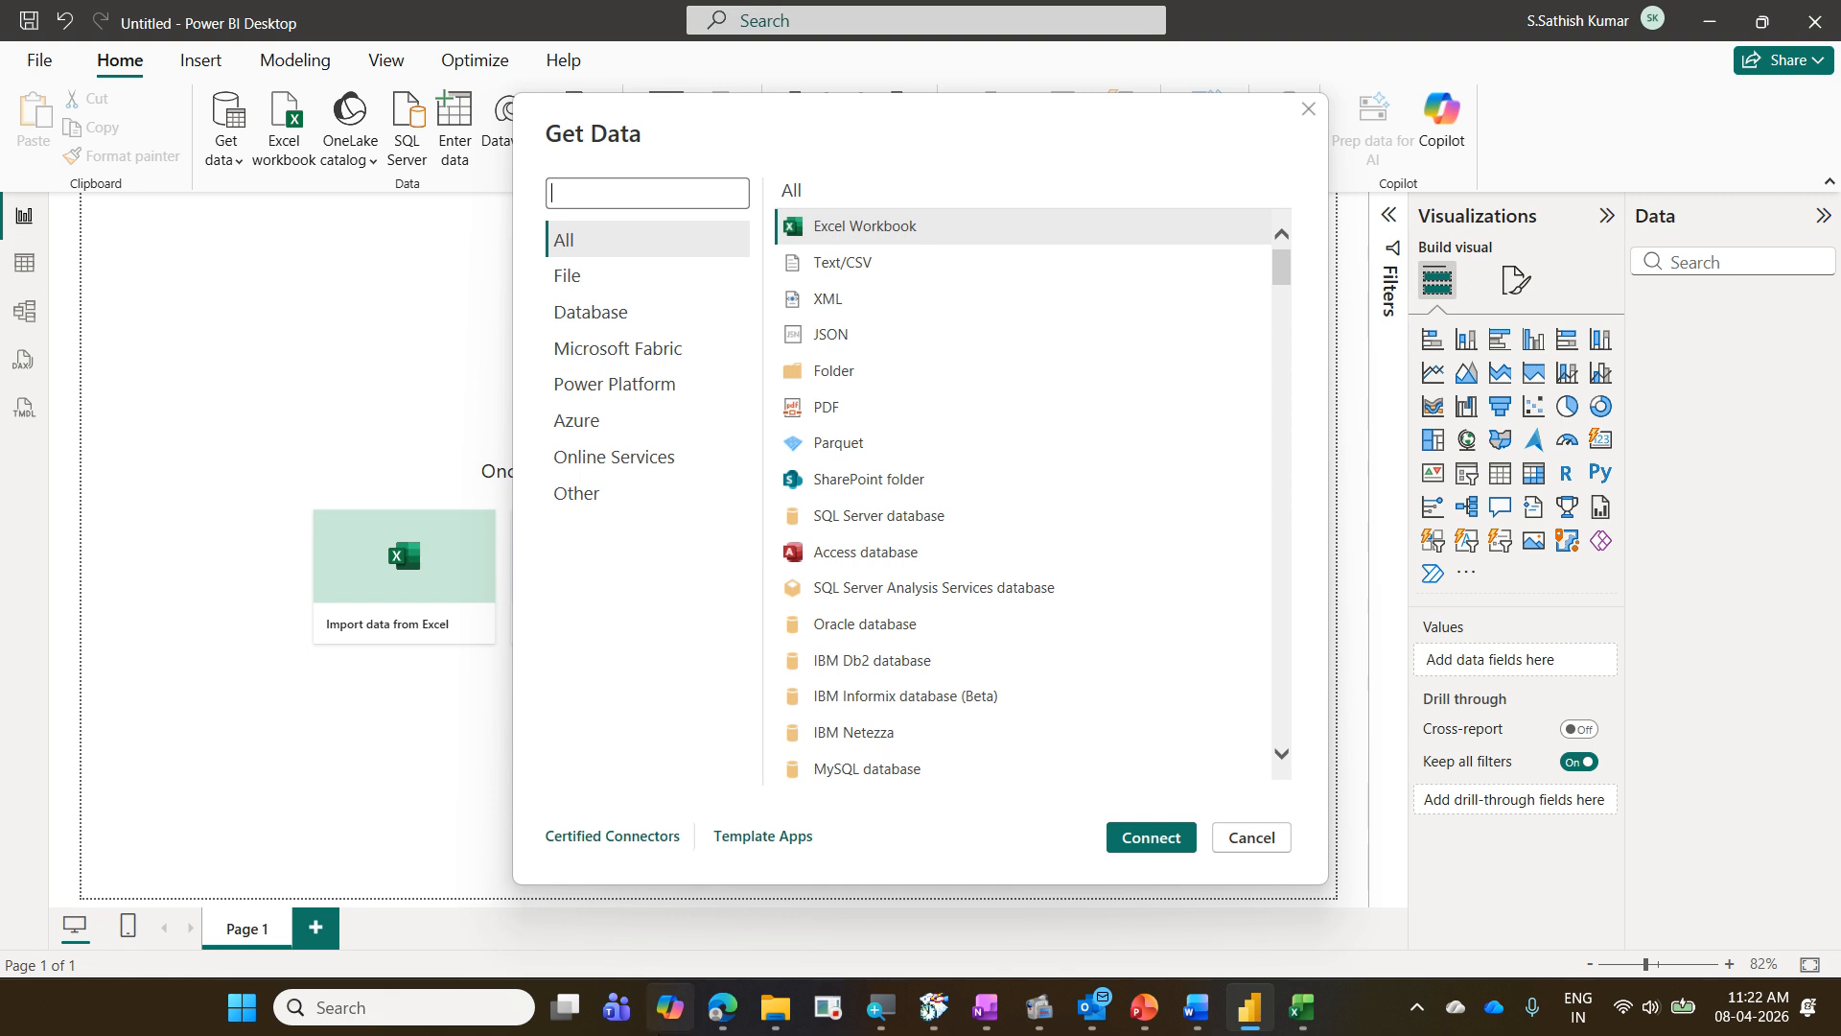
click(604, 194)
text(sap)
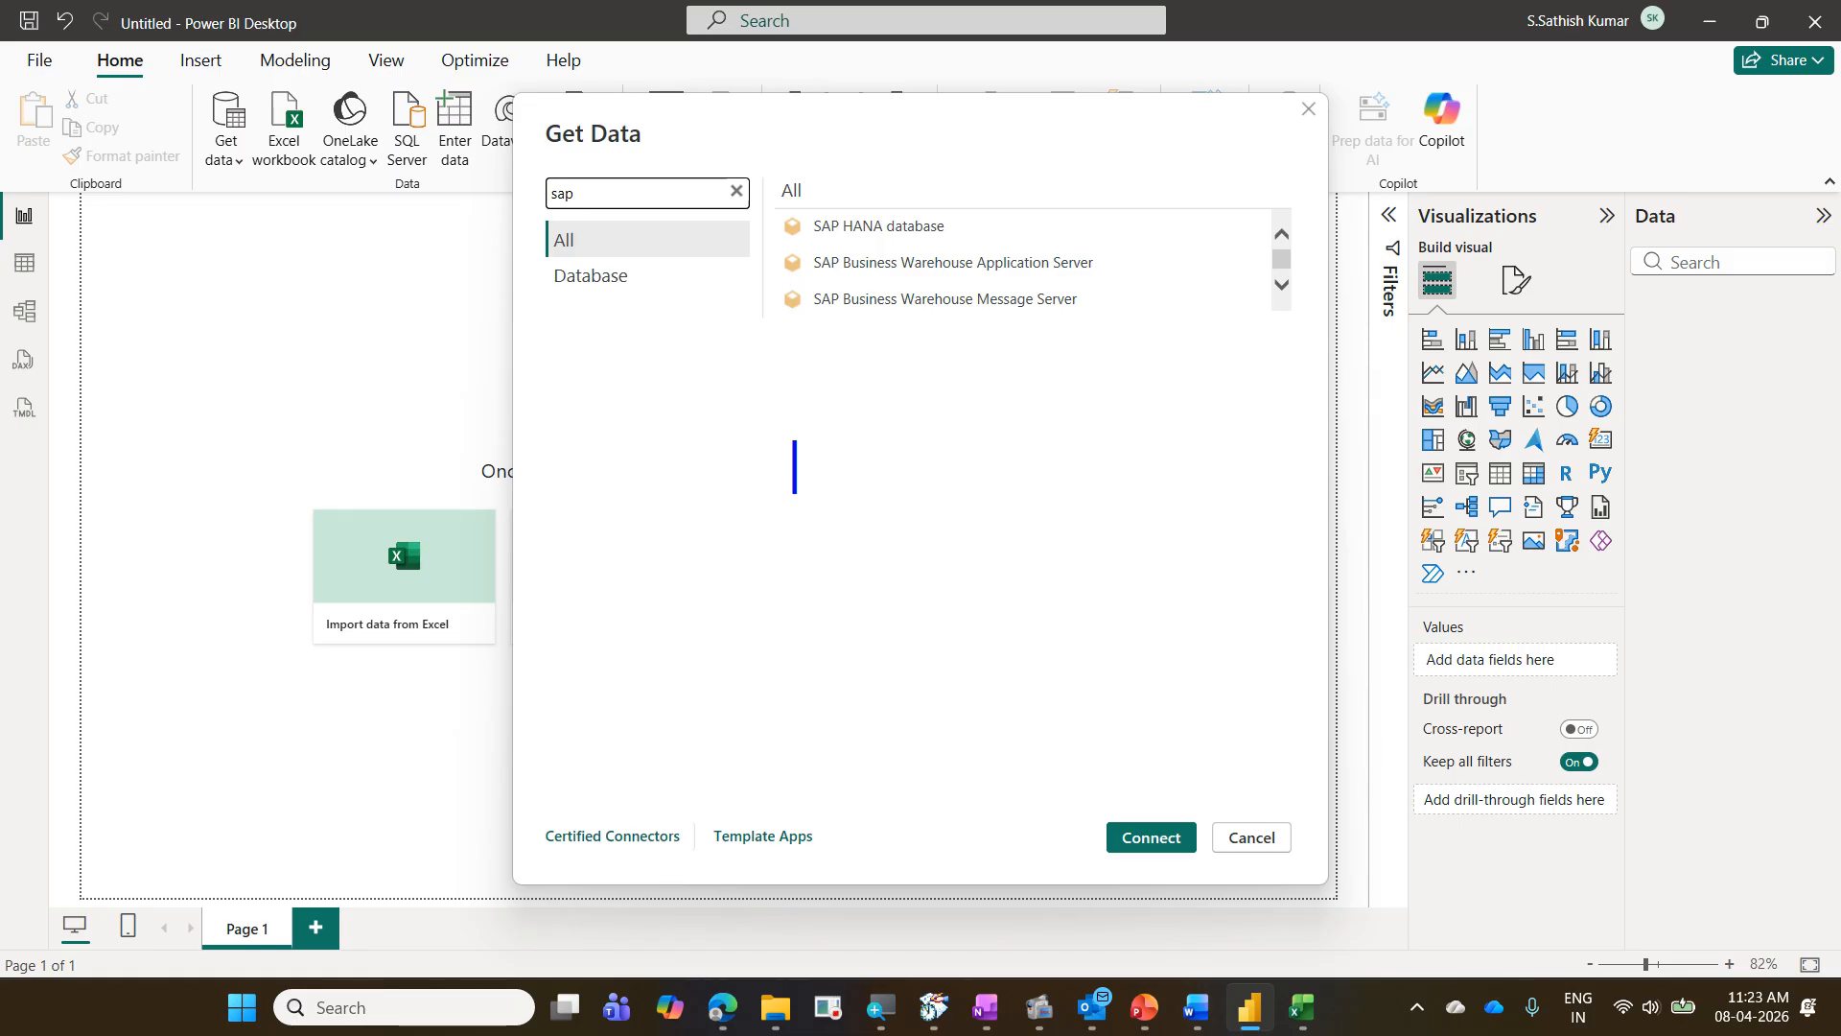
text(One Lak)
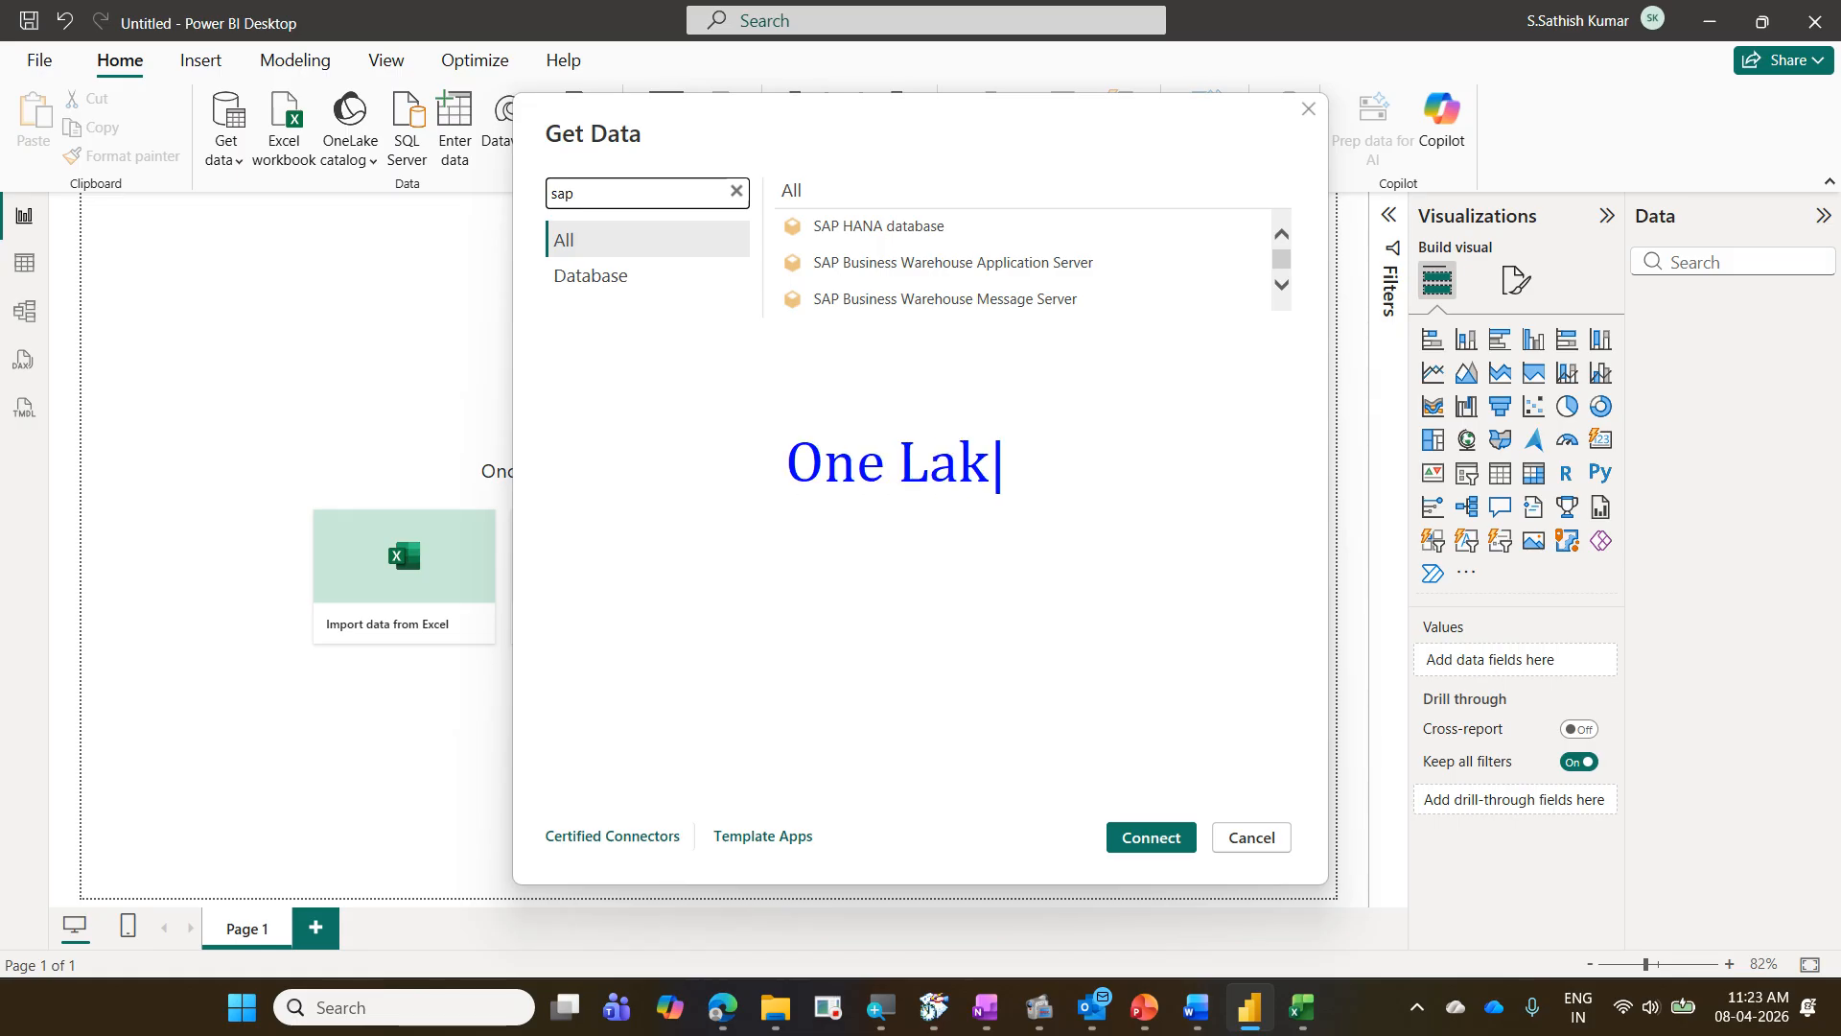
text(e)
key(Escape)
drag(958, 223, 869, 285)
drag(839, 223, 983, 316)
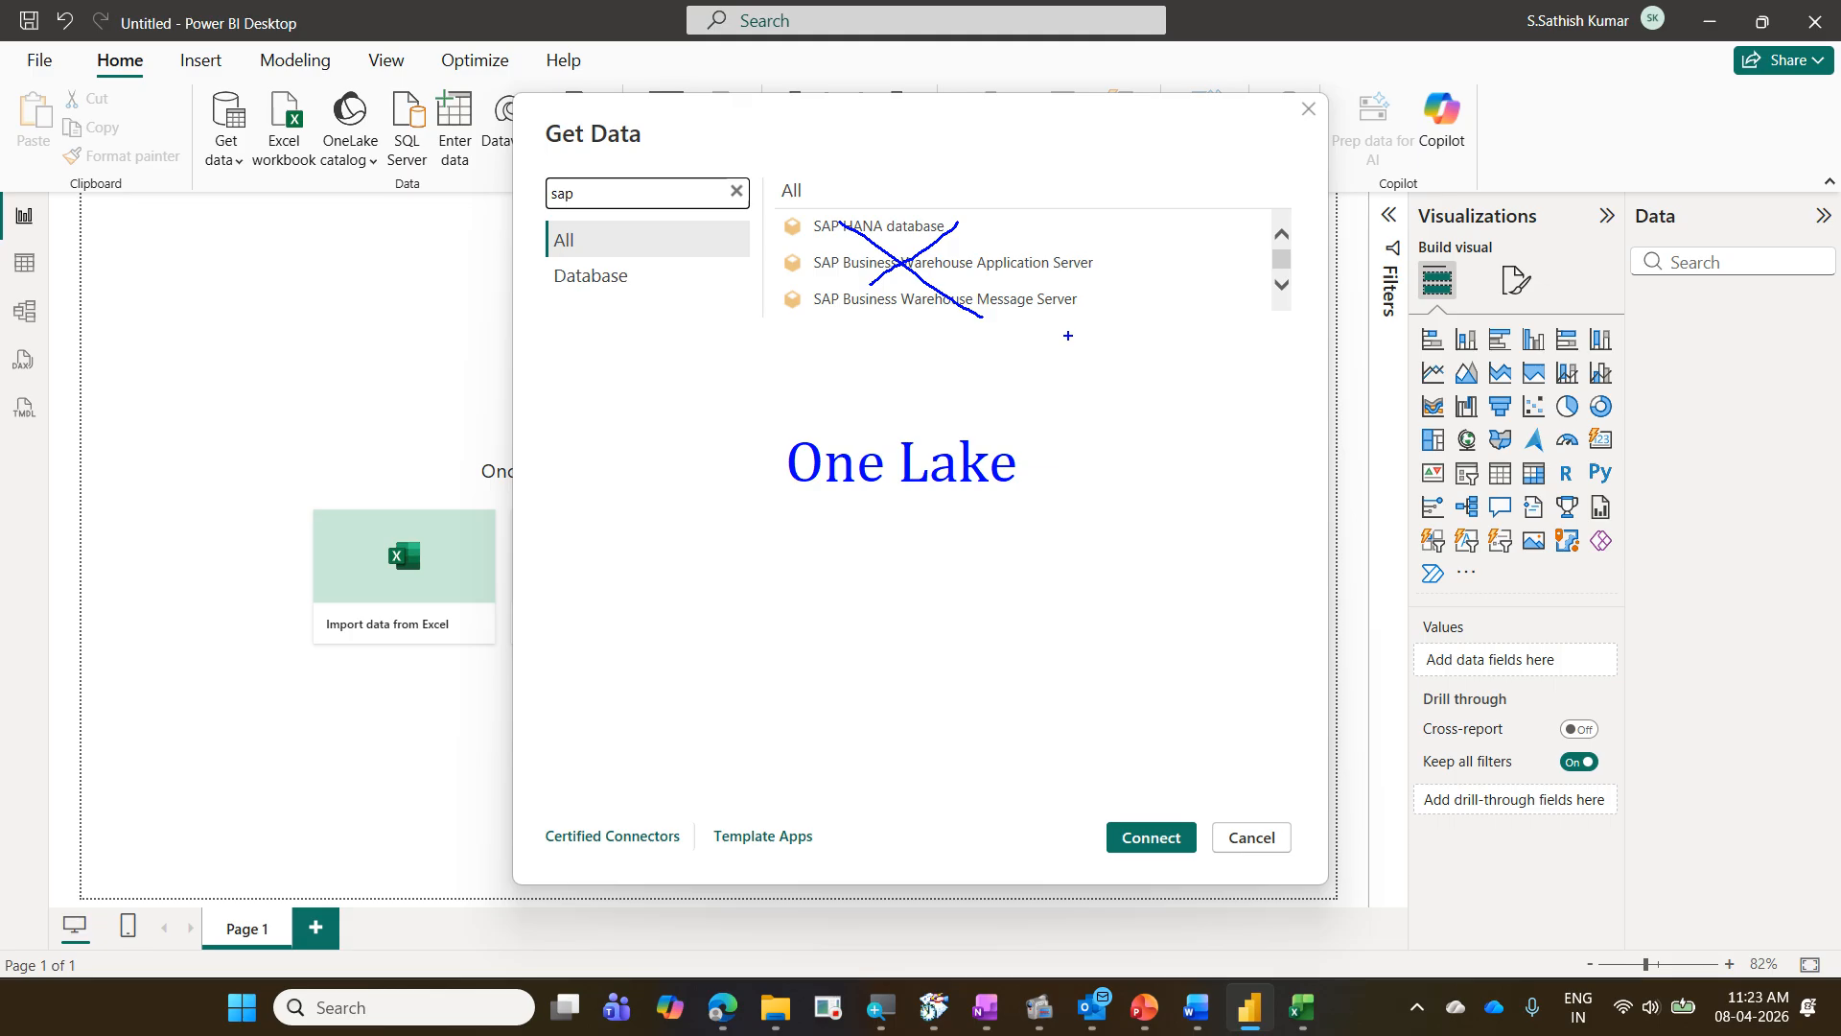
key(Escape)
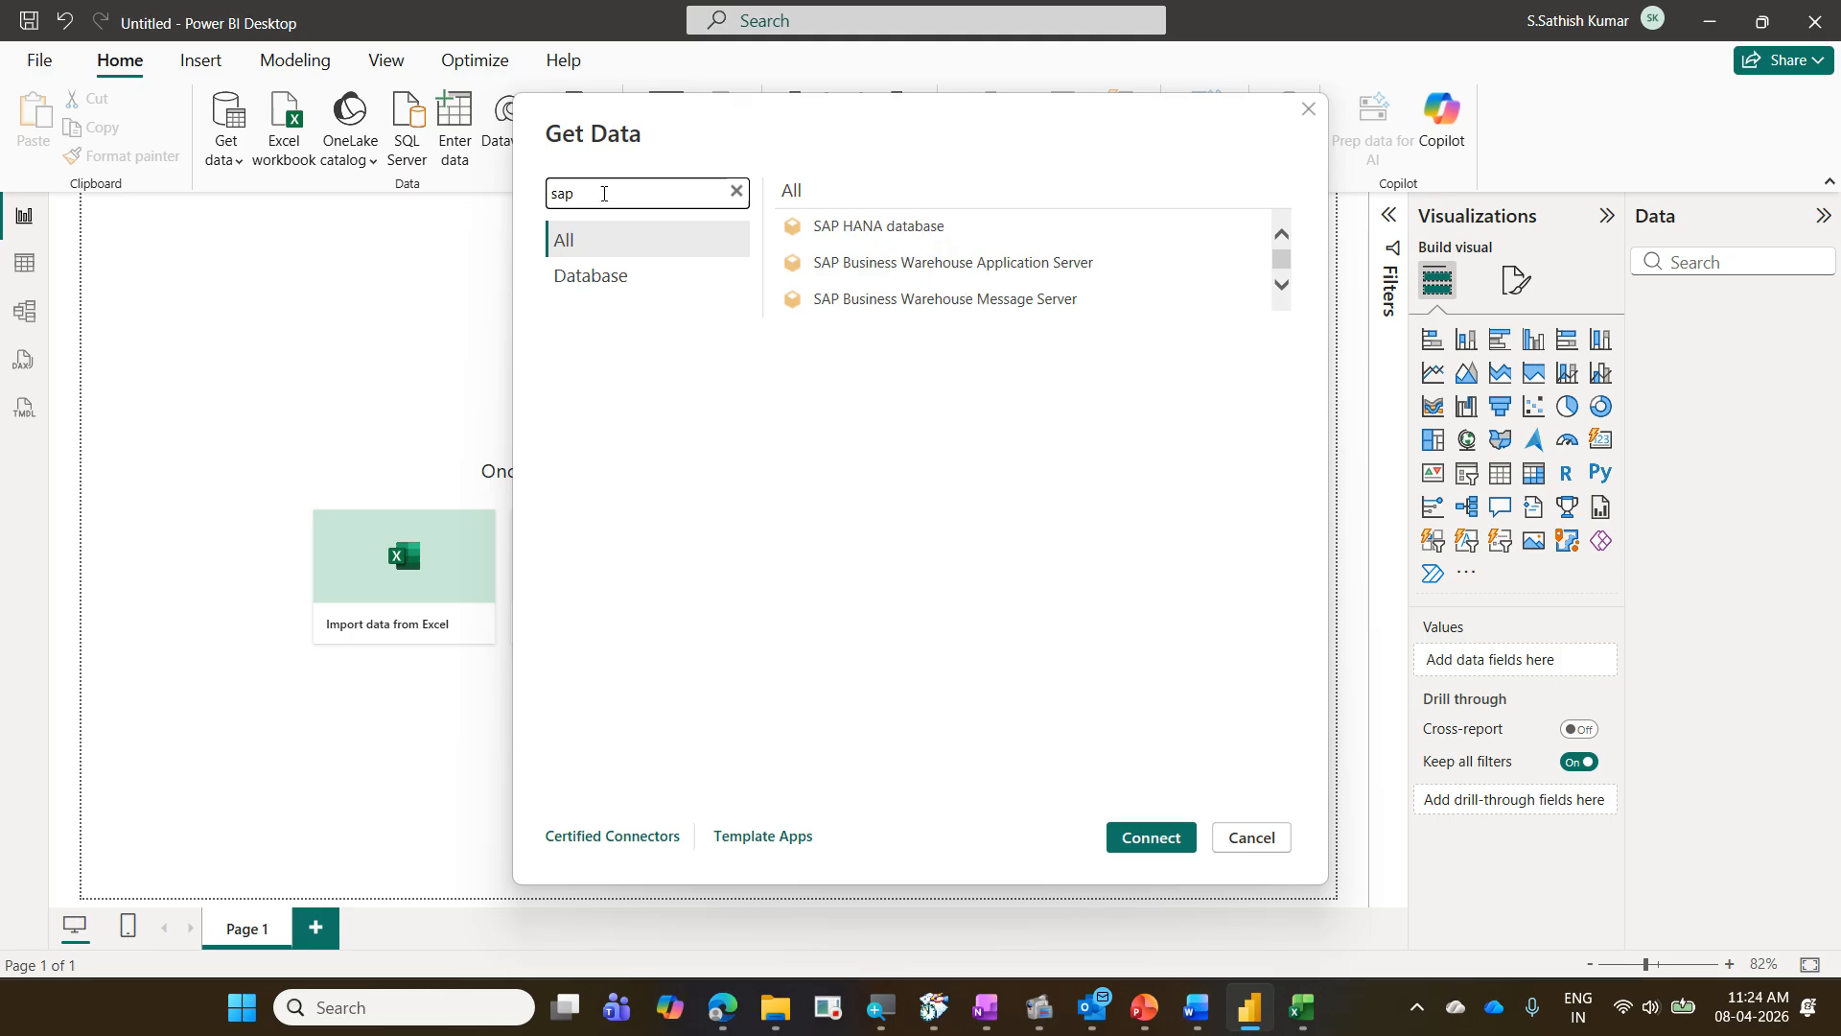
- Cancel the Get Data dialog without connecting to a source
click(1252, 836)
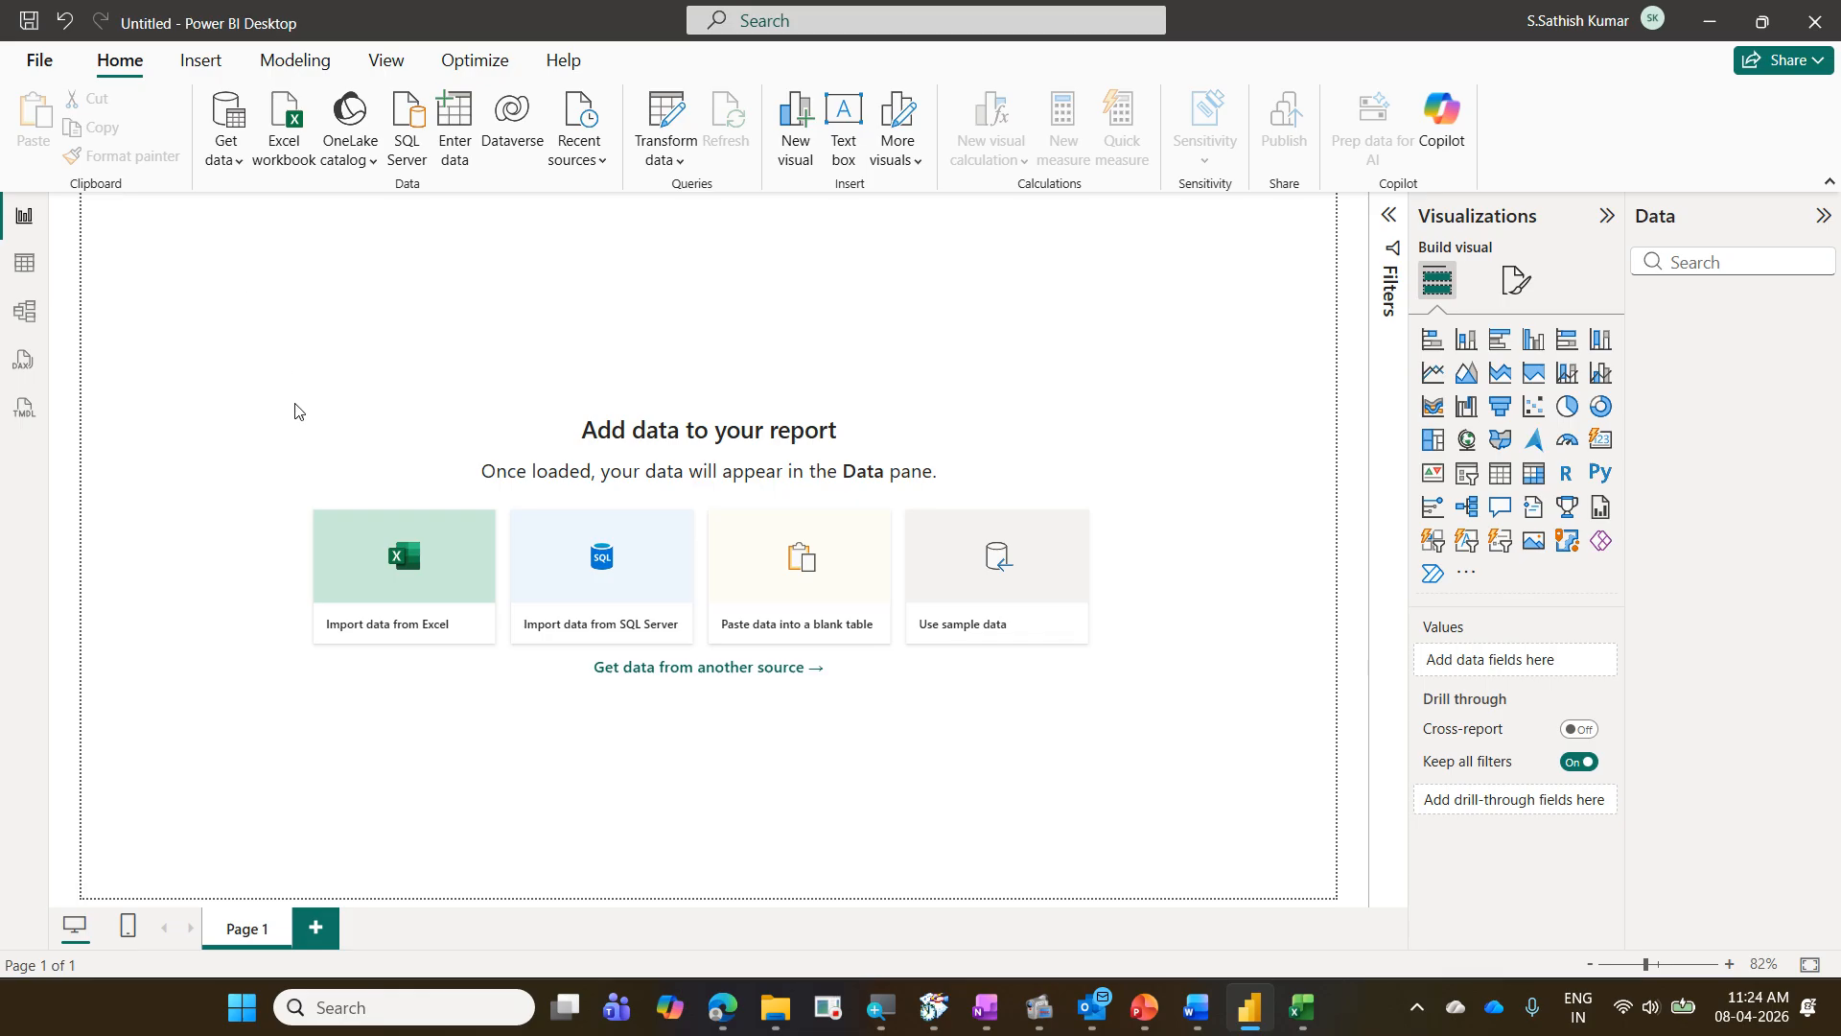
mouse_move(84, 48)
mouse_down()
mouse_move(440, 169)
mouse_move(746, 197)
mouse_move(629, 197)
mouse_up()
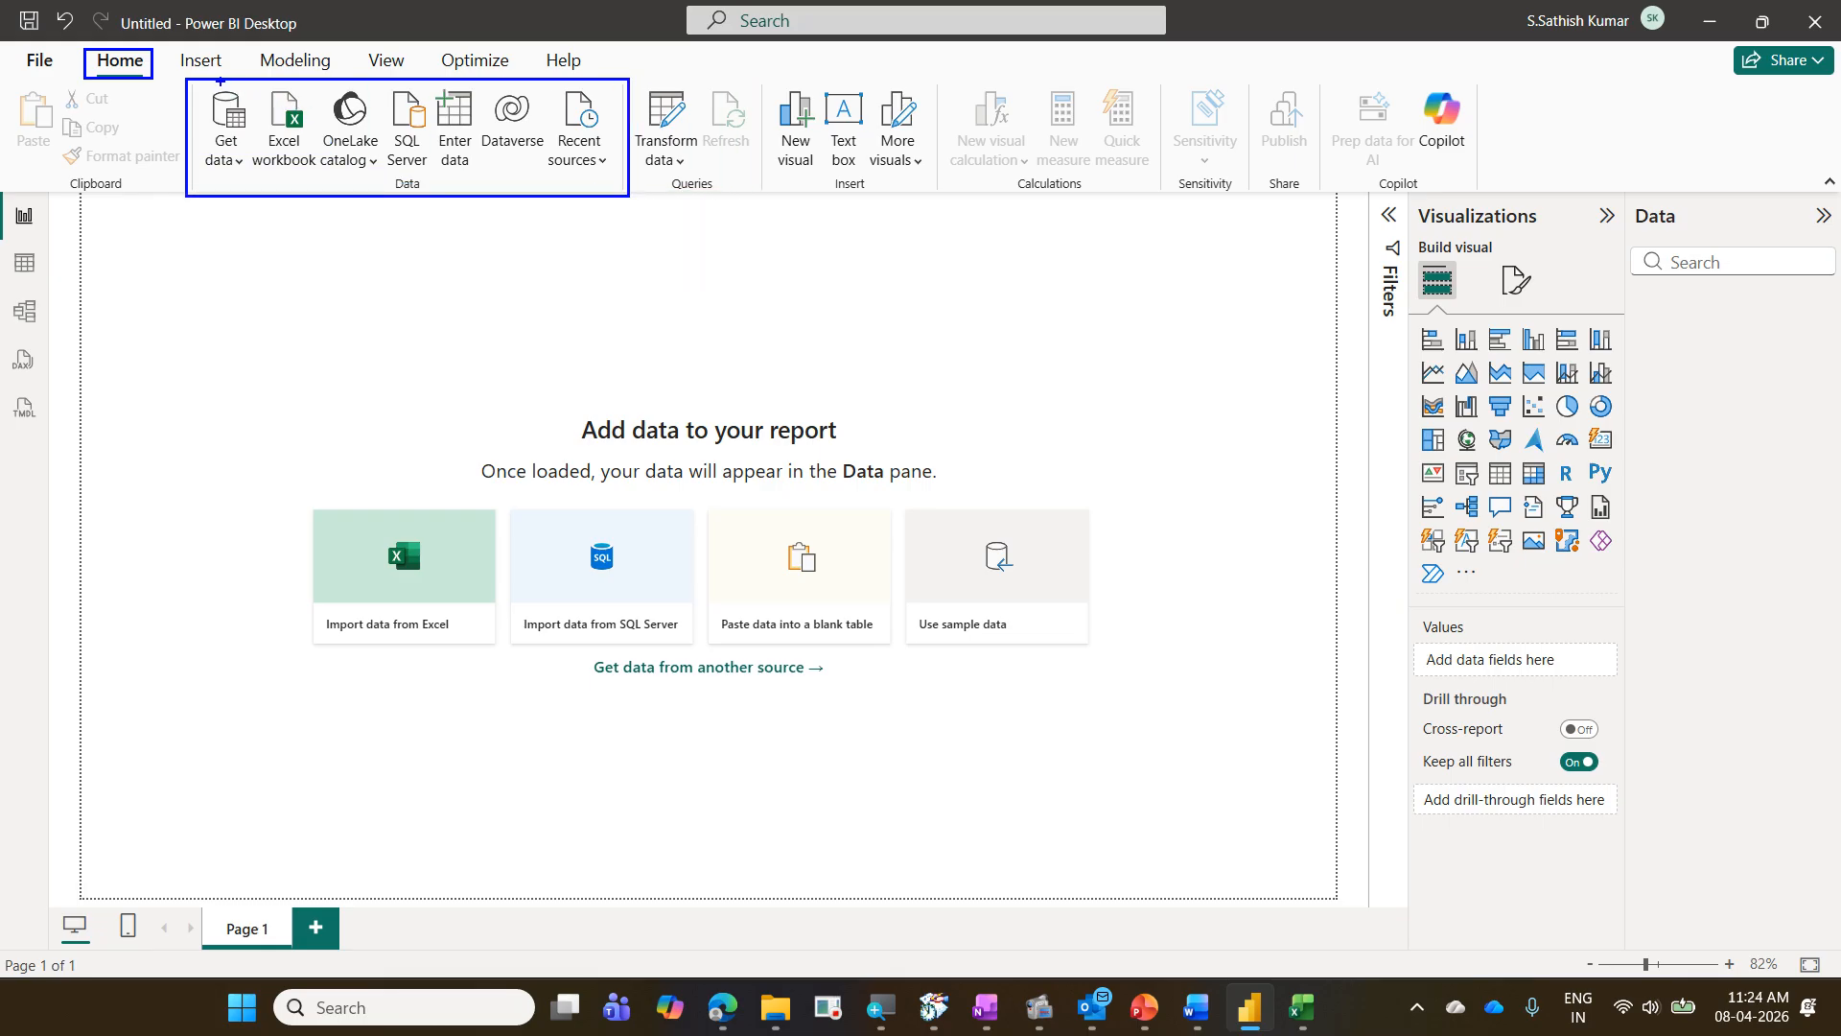
drag(221, 81, 323, 48)
mouse_move(421, 104)
mouse_down()
mouse_move(437, 82)
mouse_move(538, 94)
mouse_up()
drag(179, 147, 103, 89)
drag(576, 651, 842, 687)
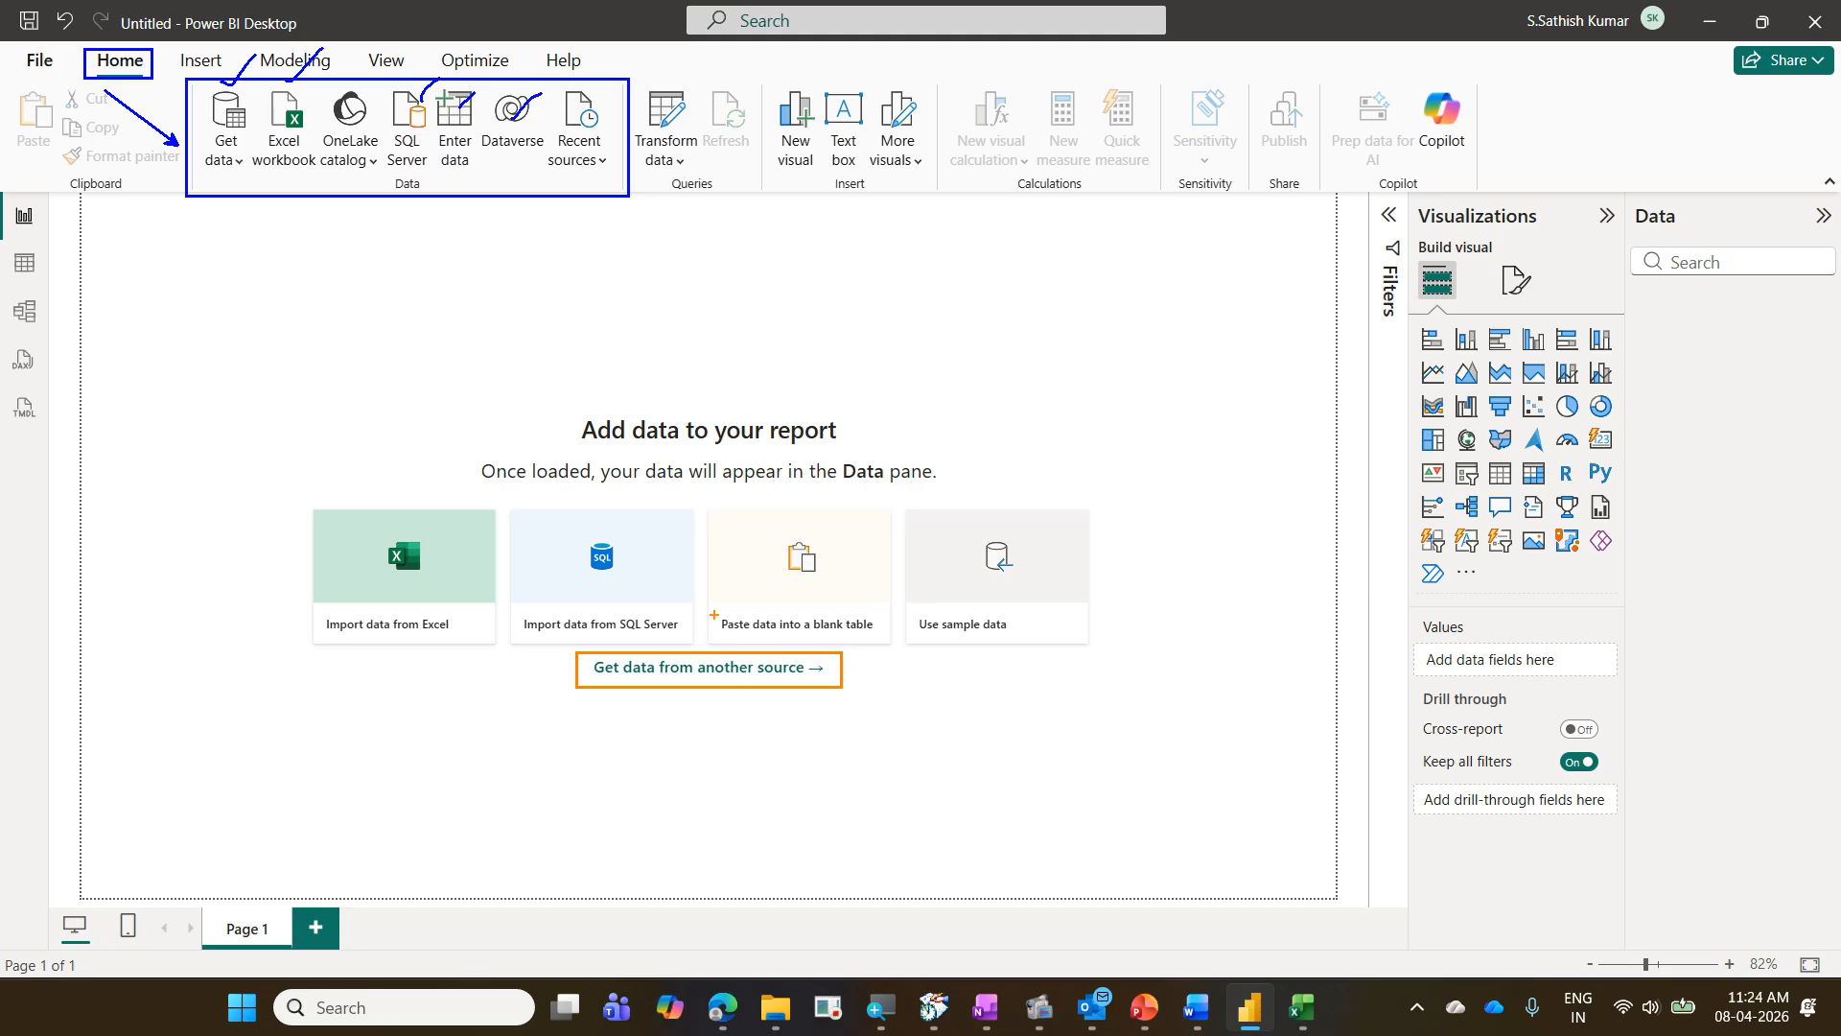
mouse_move(727, 639)
mouse_down()
mouse_move(654, 699)
mouse_move(717, 685)
mouse_move(743, 704)
mouse_up()
drag(1638, 291, 1818, 318)
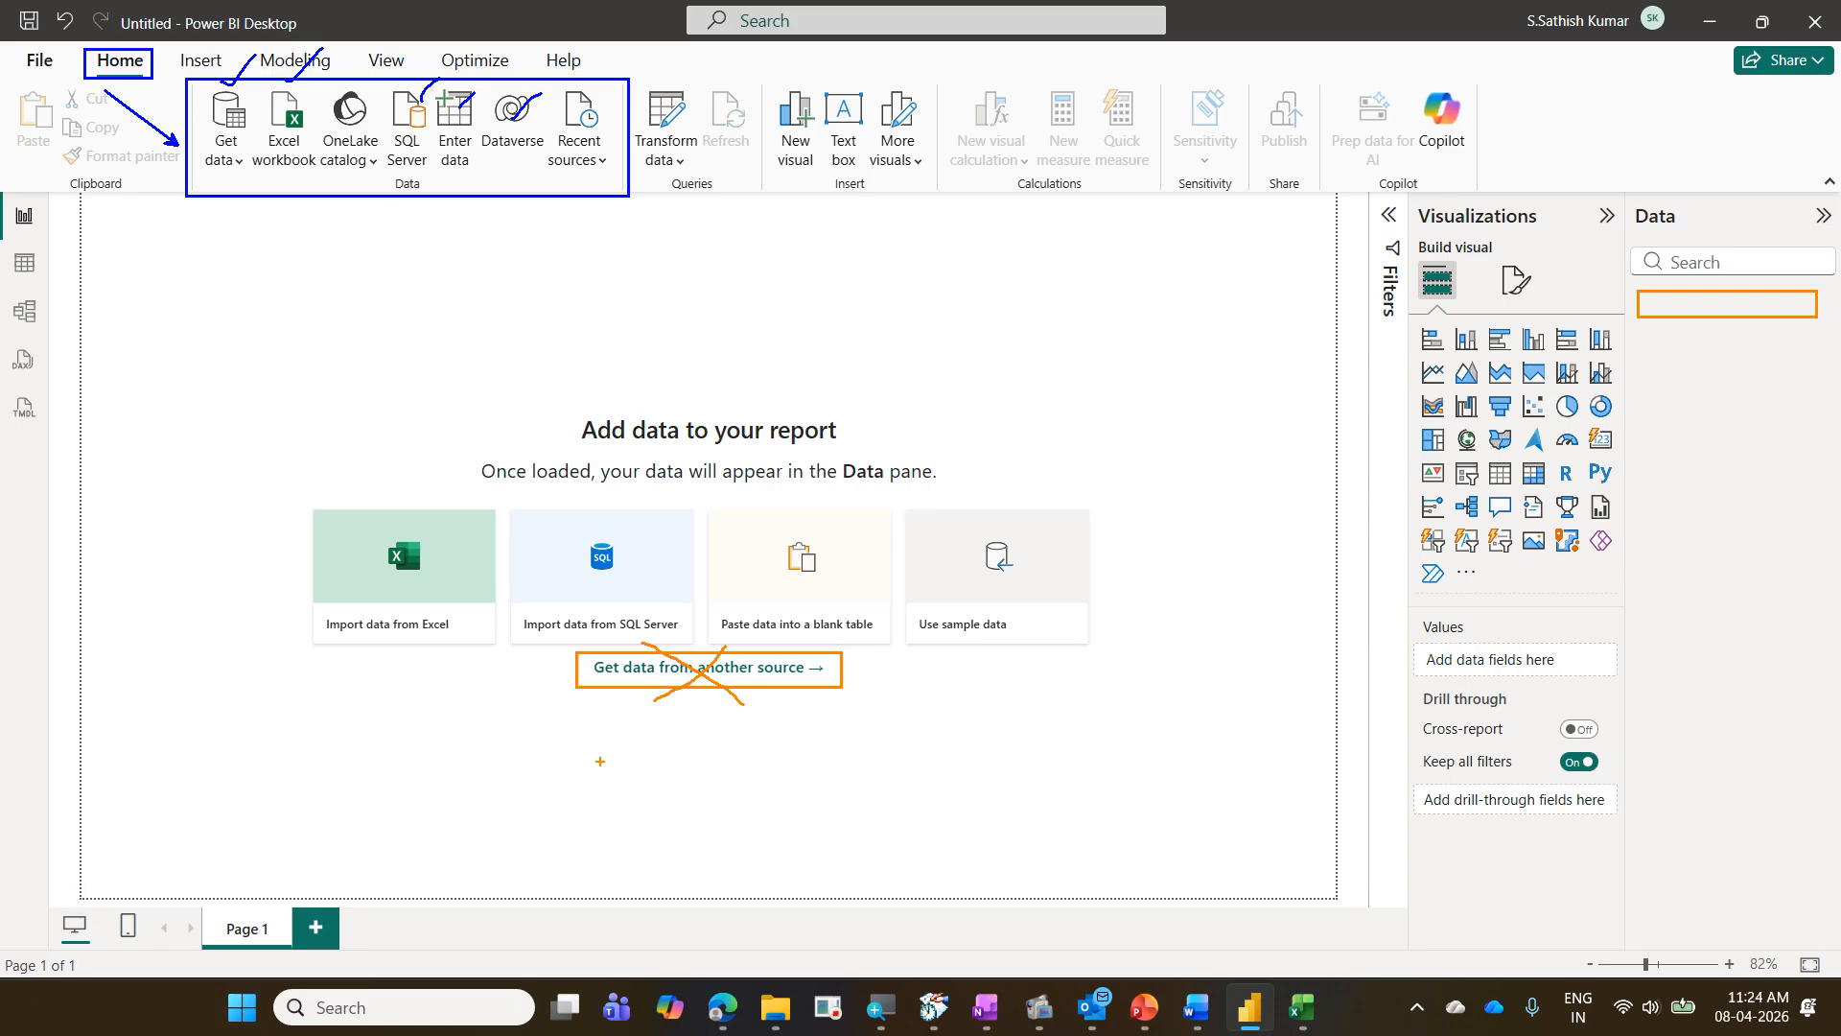
mouse_move(869, 665)
mouse_down()
mouse_move(823, 716)
mouse_move(905, 744)
mouse_up()
mouse_move(184, 75)
mouse_down()
mouse_move(575, 169)
mouse_move(639, 204)
mouse_up()
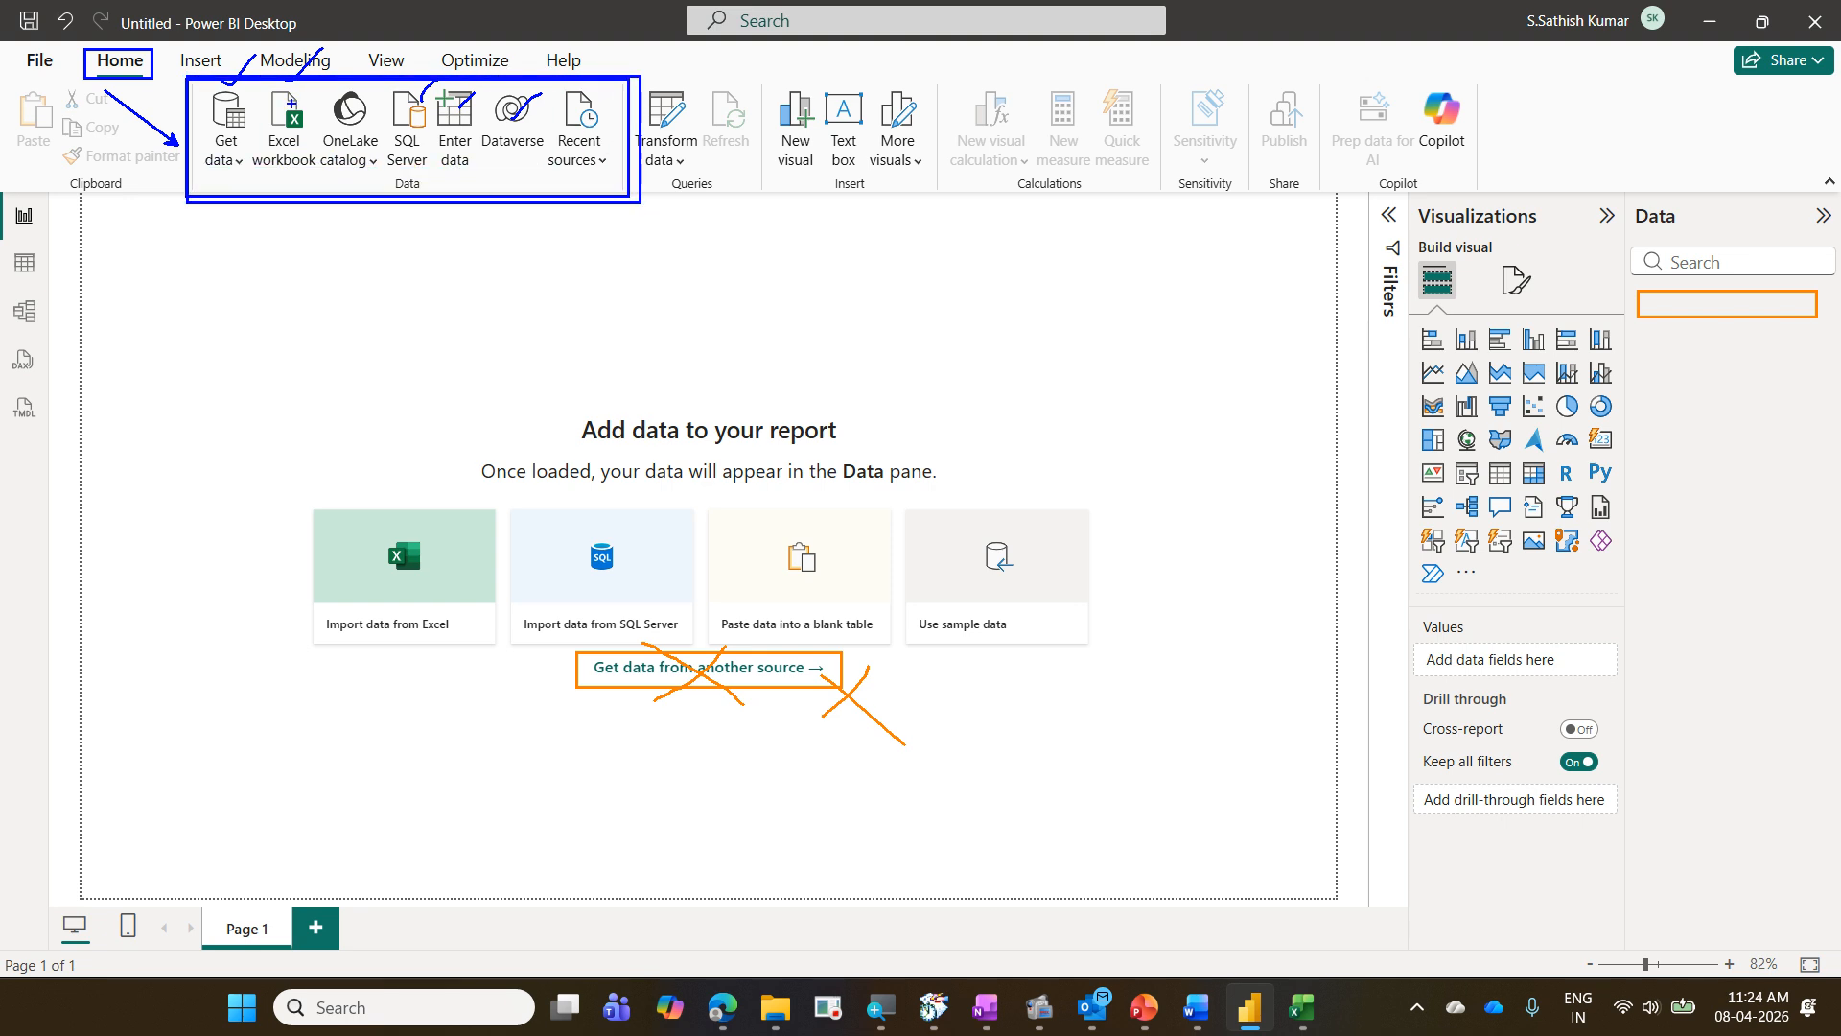
drag(323, 48, 357, 27)
mouse_move(553, 181)
mouse_down()
mouse_move(618, 164)
mouse_move(630, 139)
mouse_up()
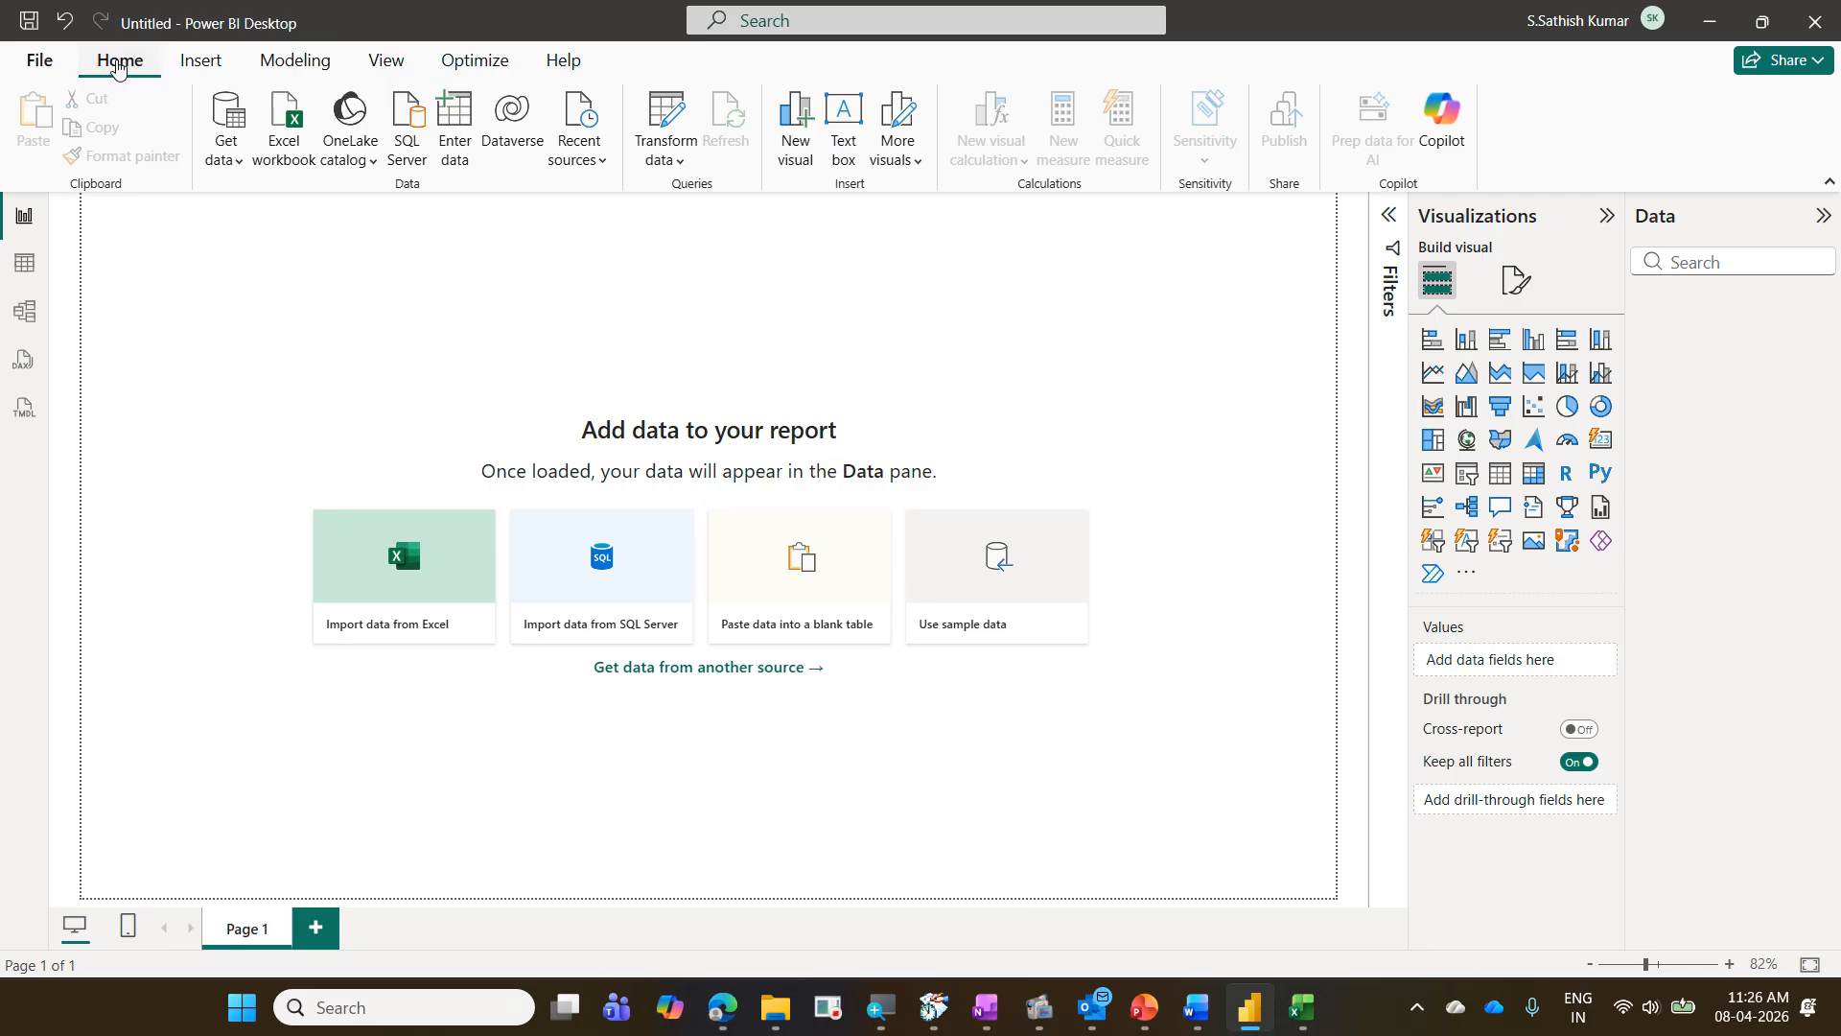
- View the common data sources and the complete connector list, closing it without choosing a source
click(230, 165)
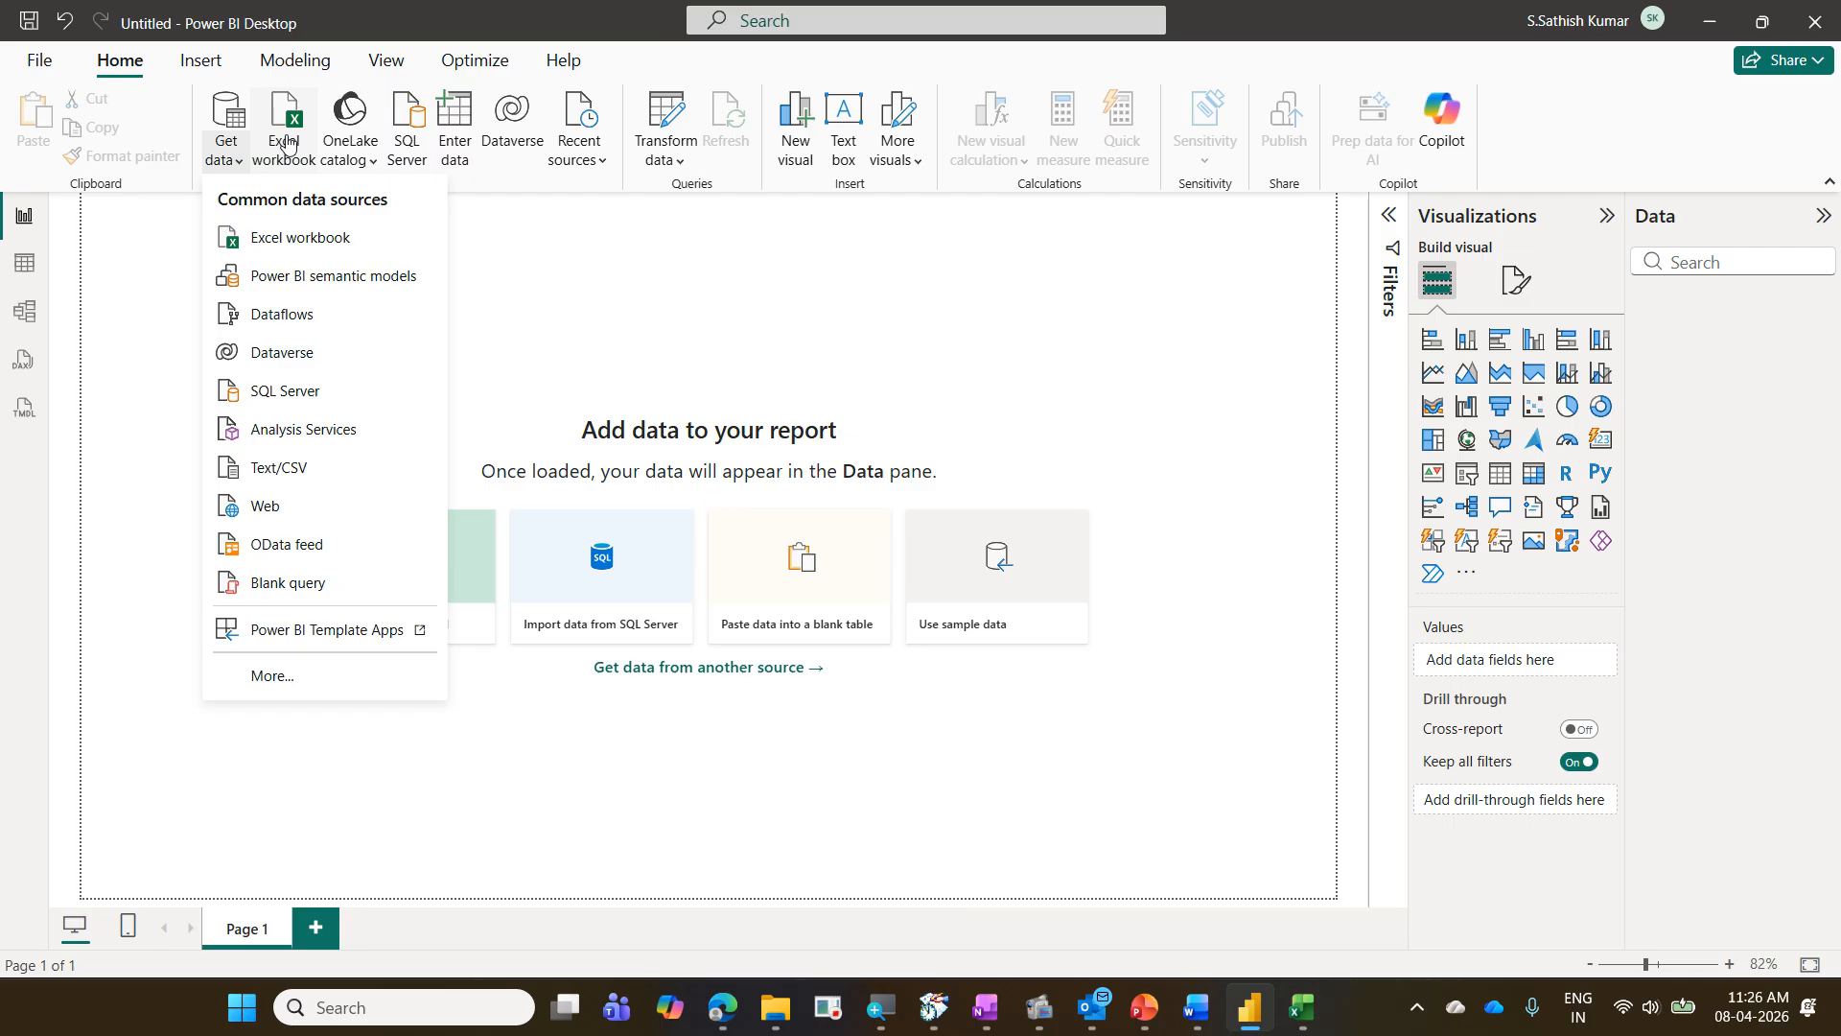
click(267, 676)
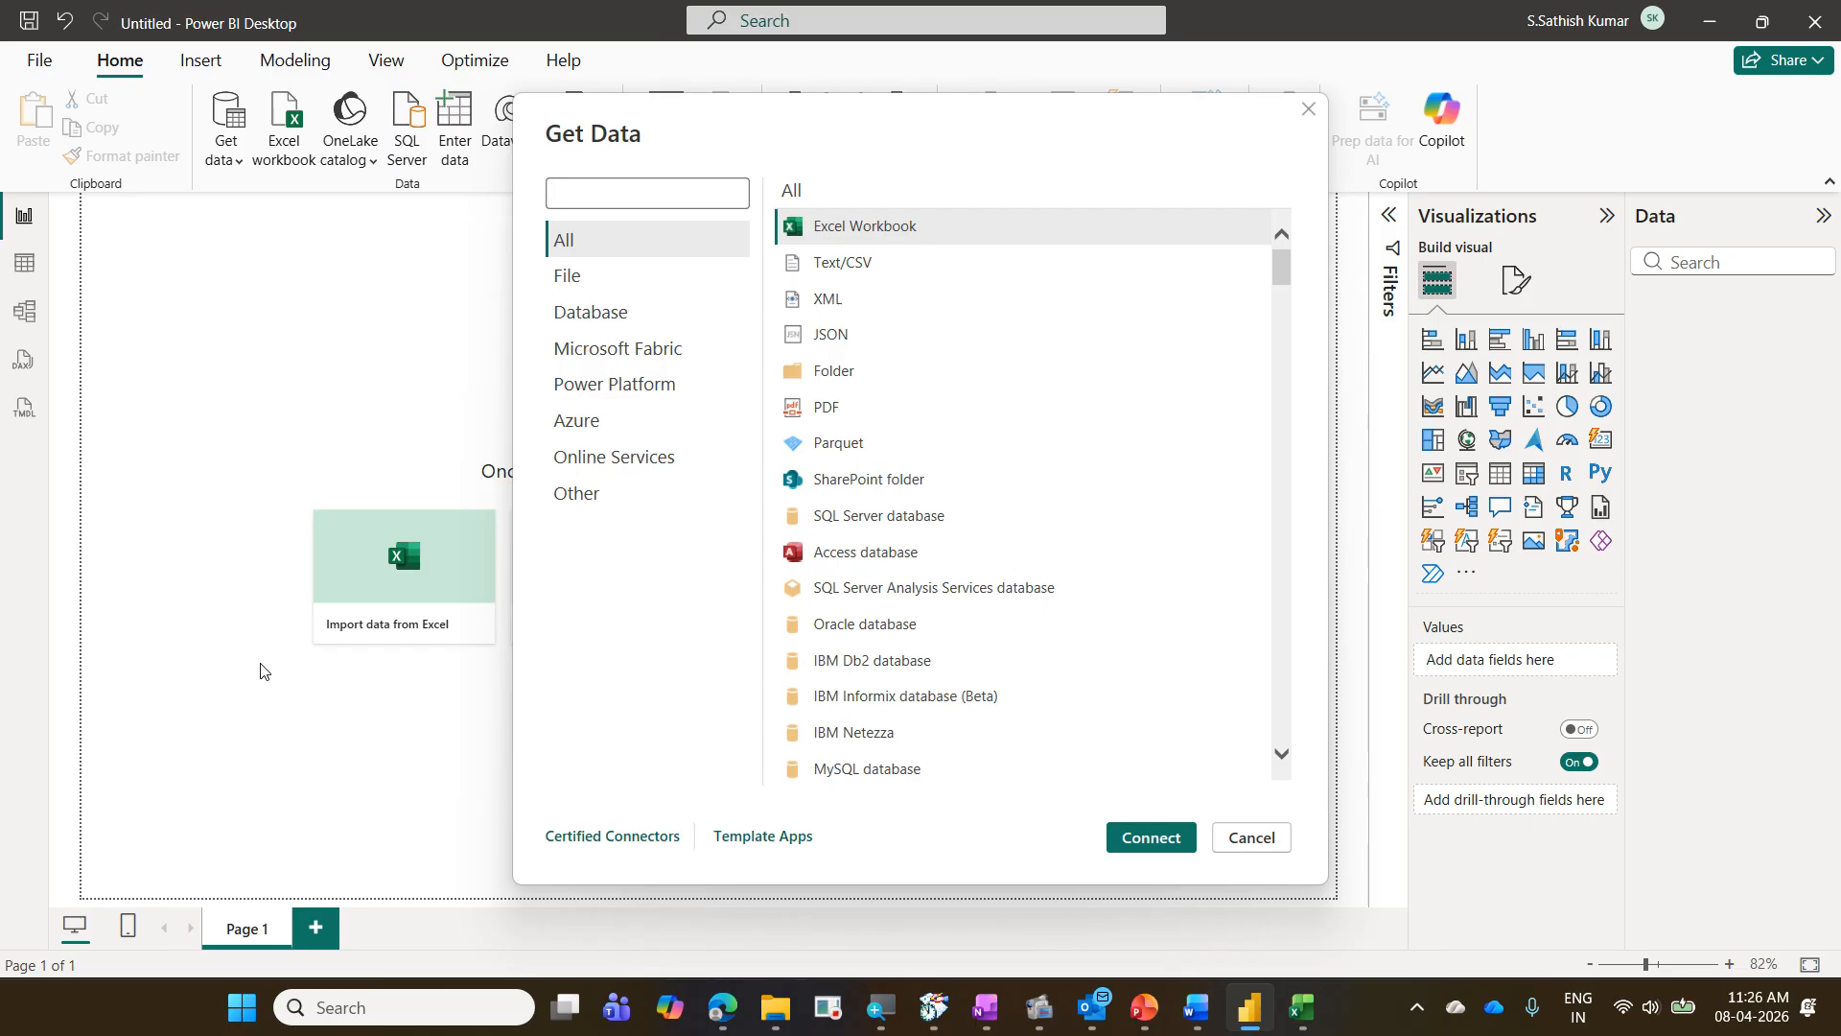
key(Escape)
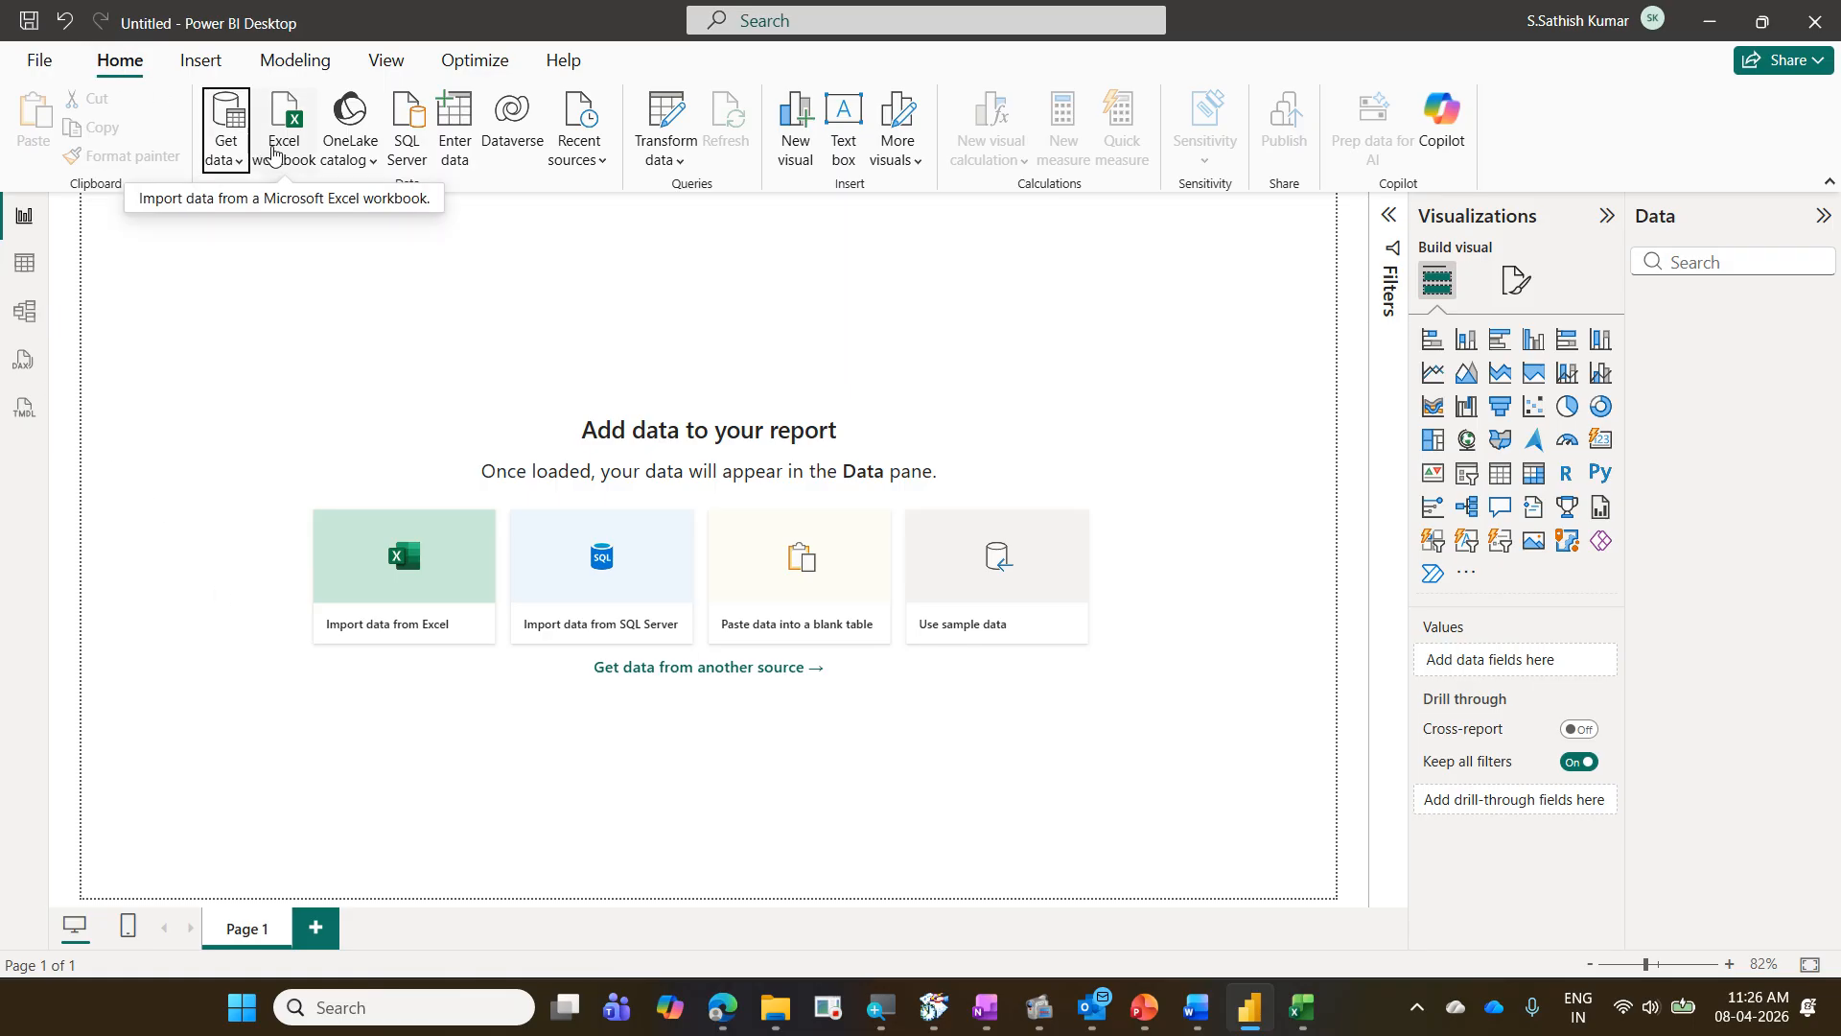
- Connect to the Excel workbook 01 TransactionsData in the CorporateTraining subfolder 2026-05-08 Mando Power BI
click(274, 151)
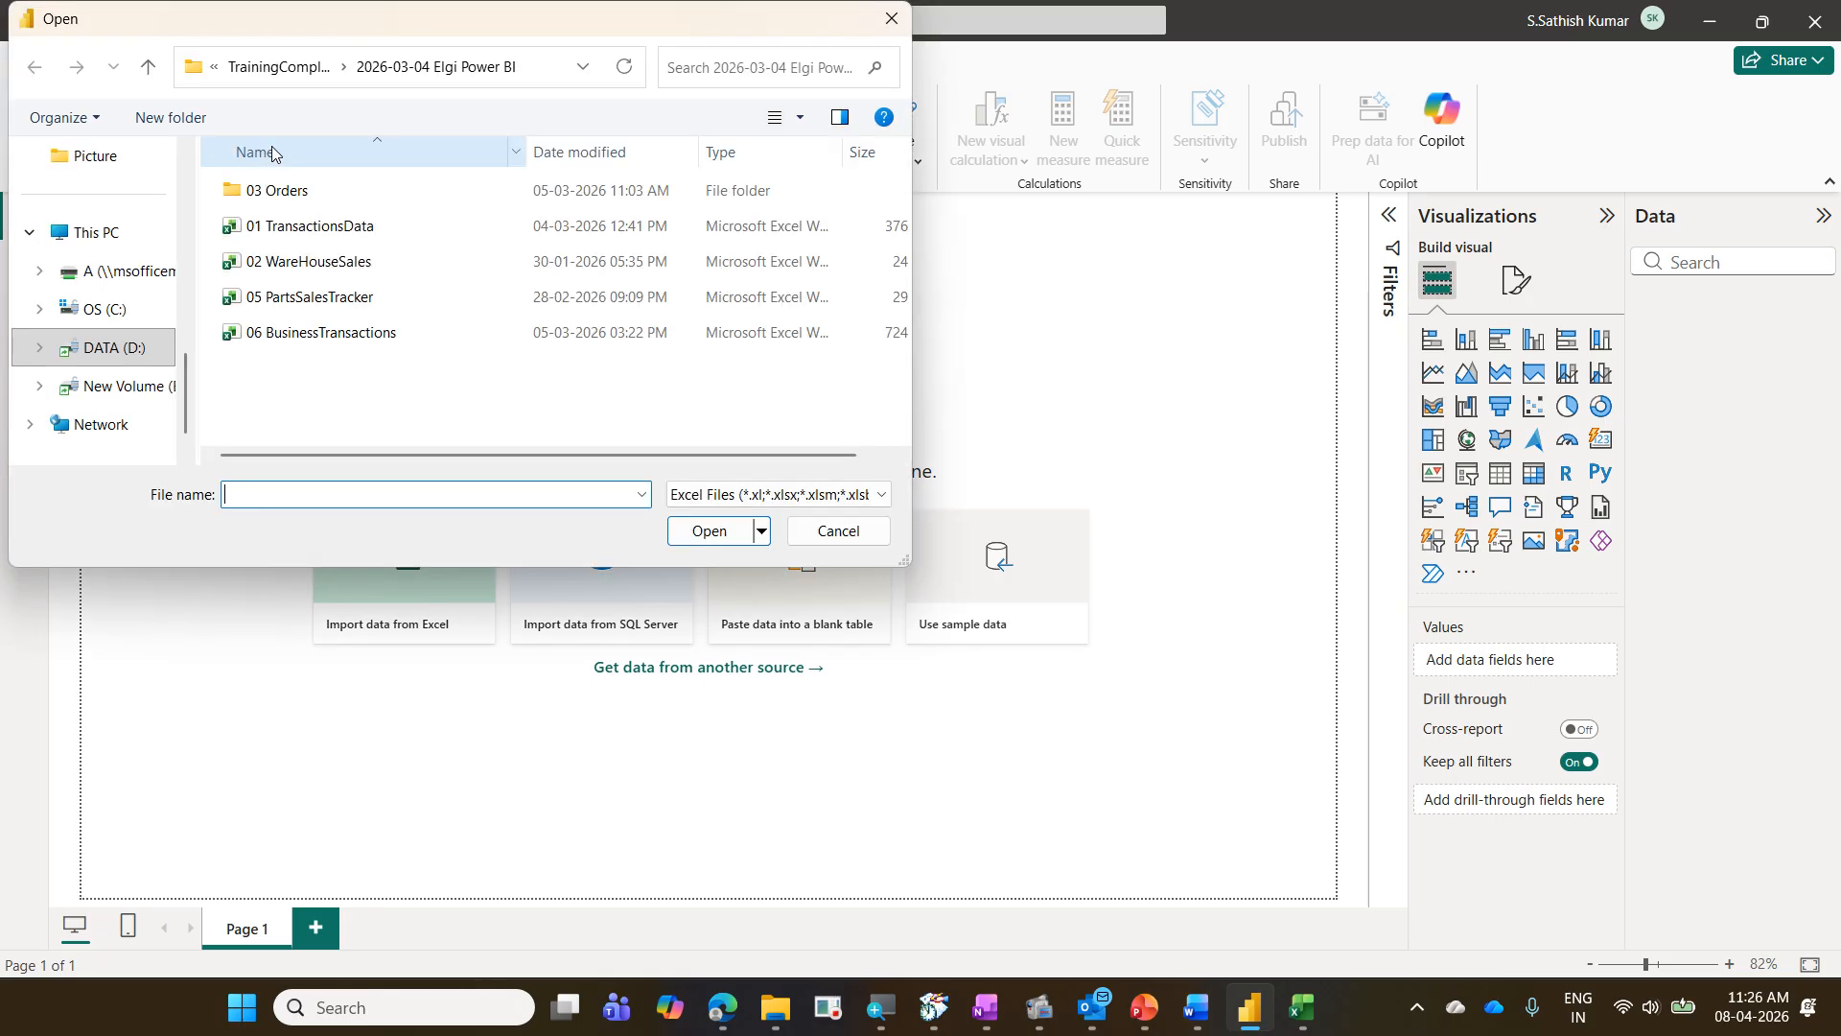
click(267, 68)
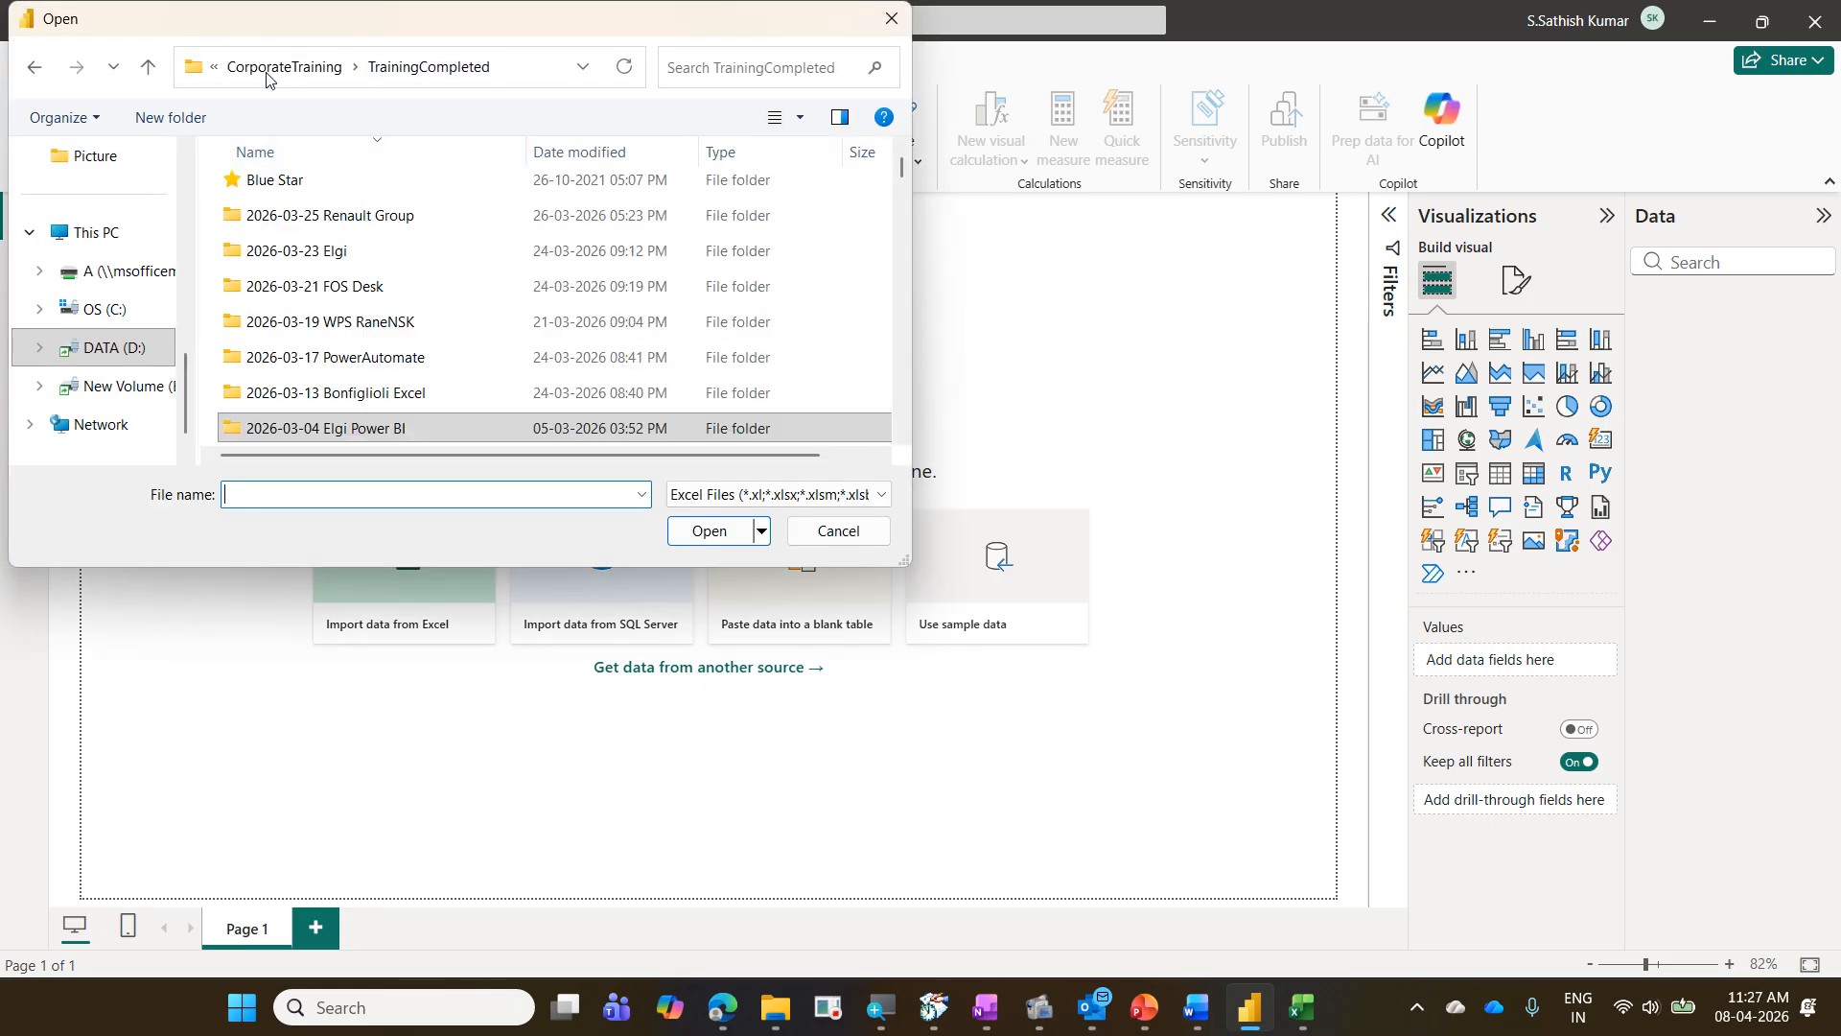
click(271, 67)
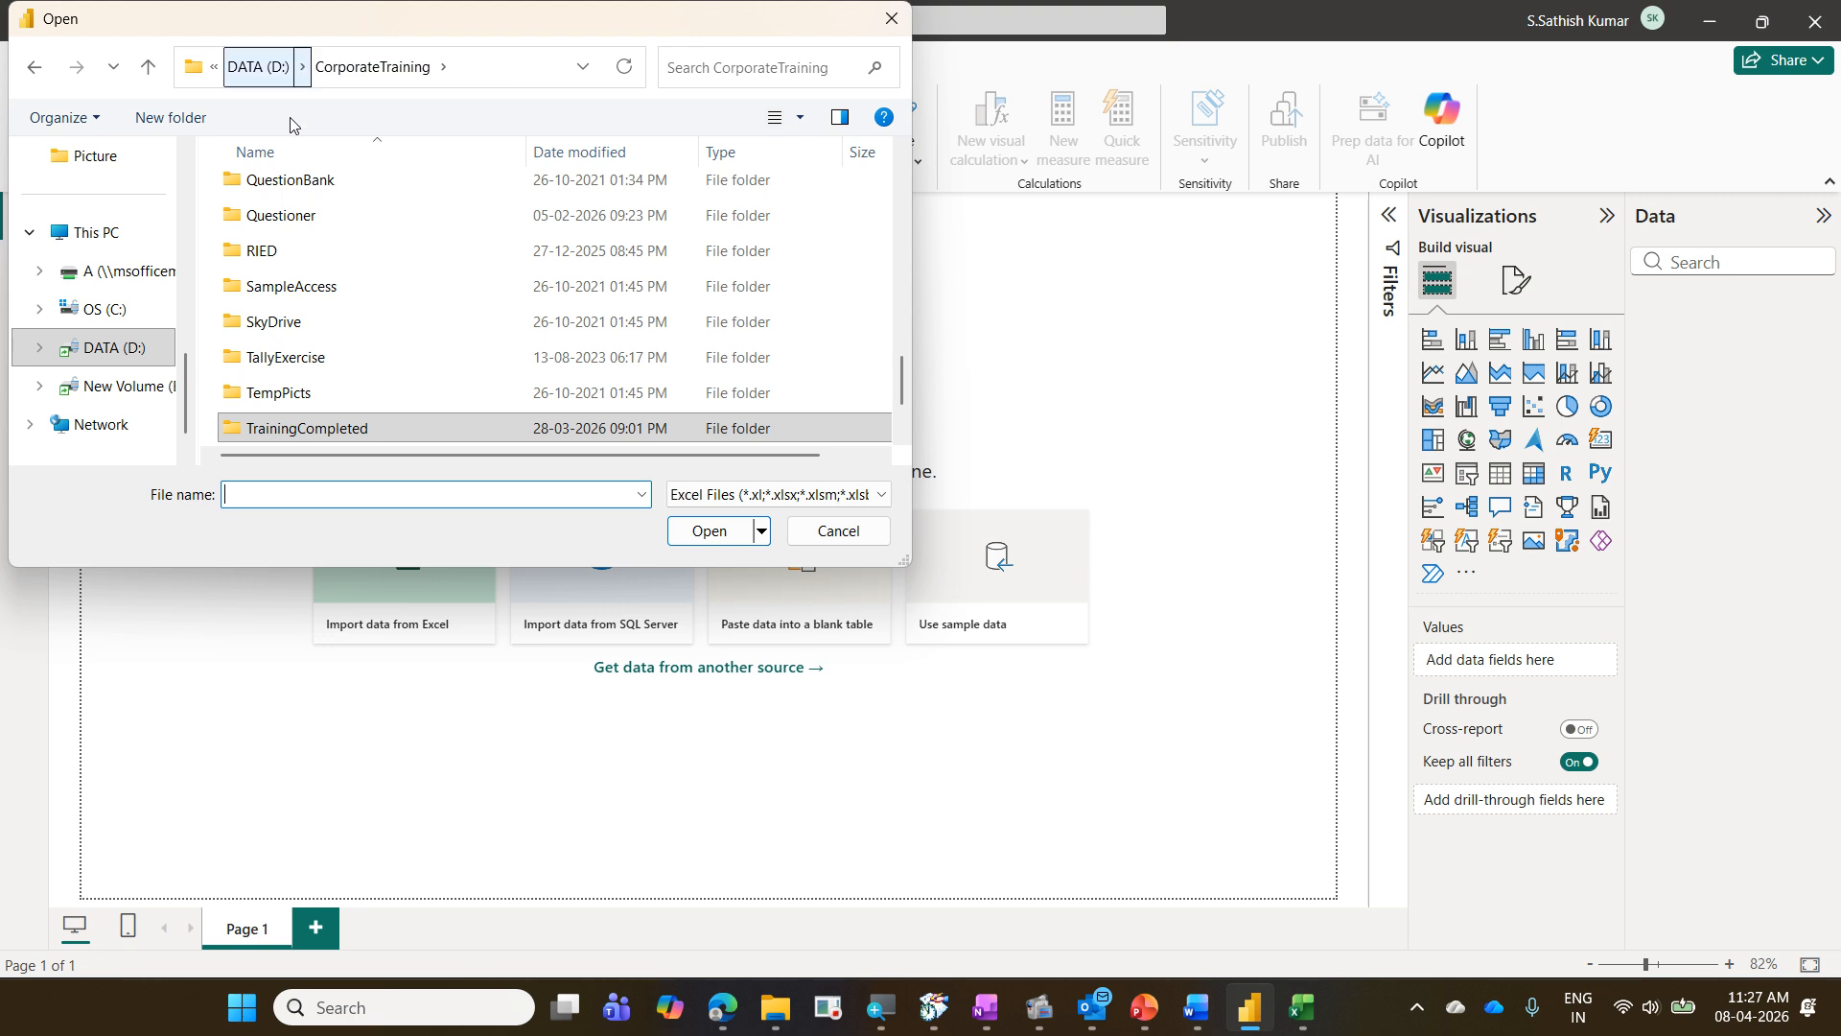
scroll(327, 255, up, 3)
scroll(327, 255, up, 10)
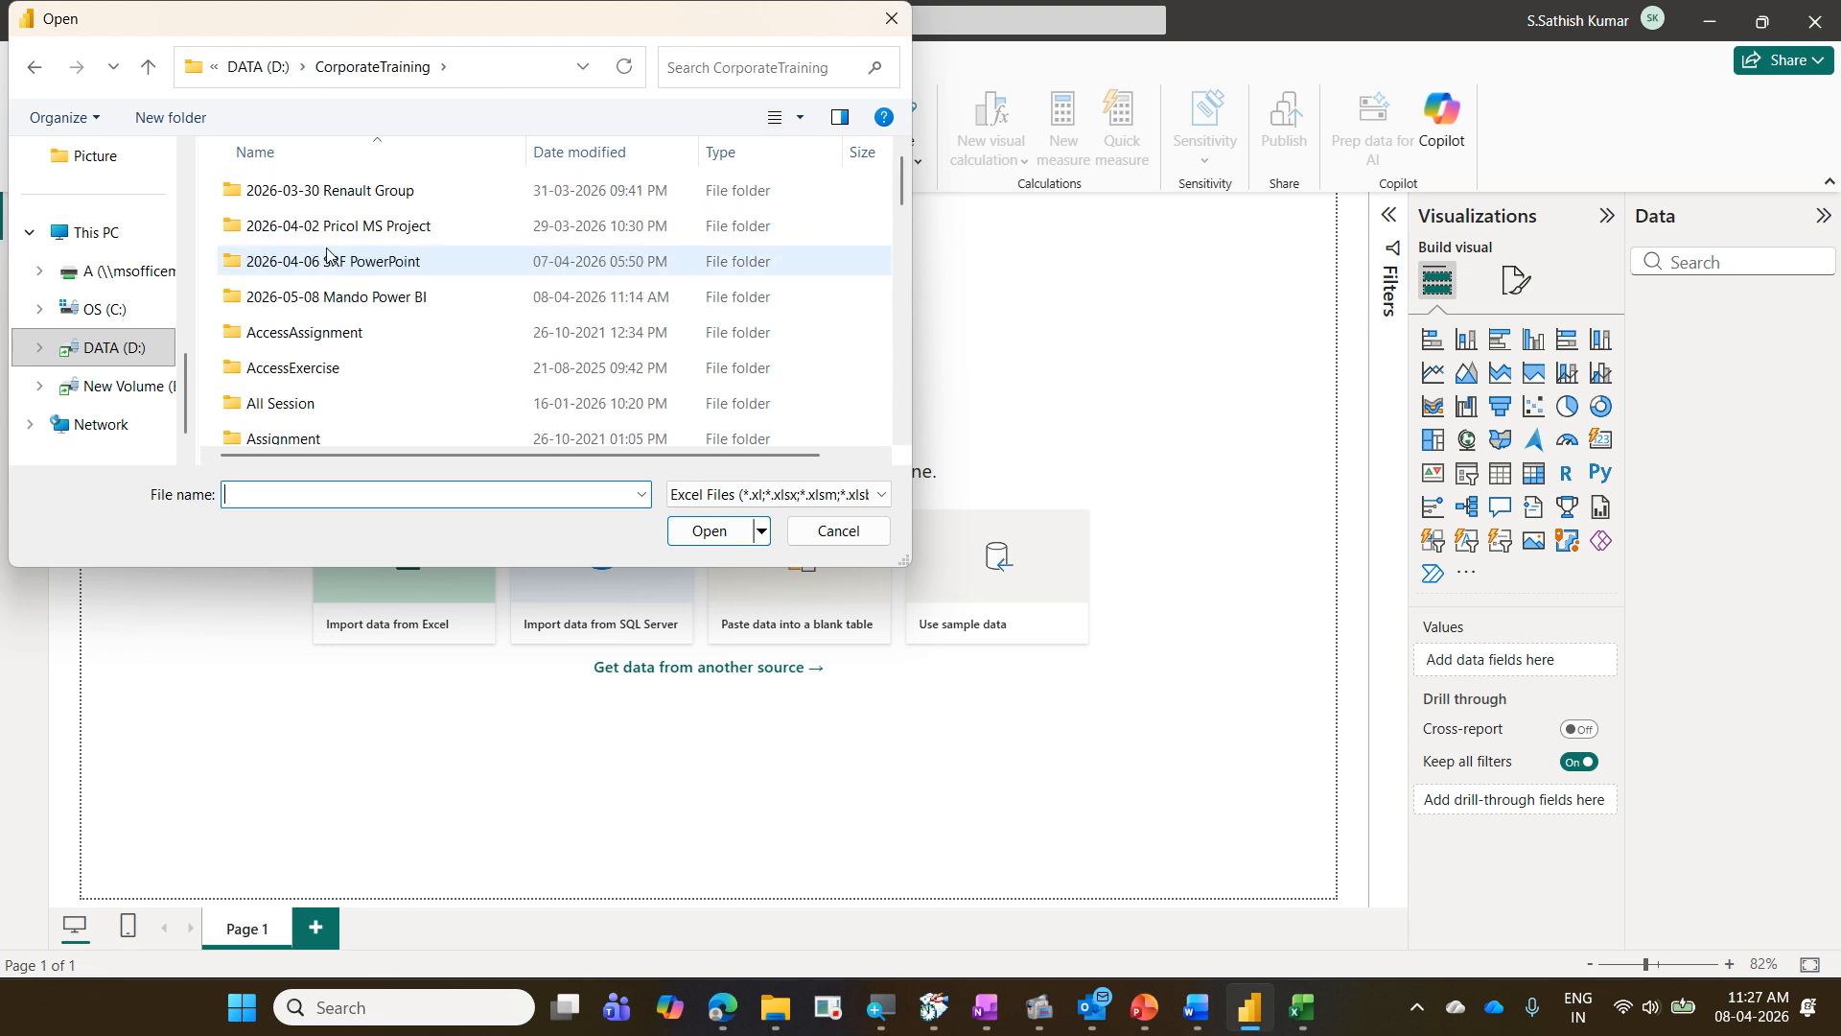
double_click(370, 296)
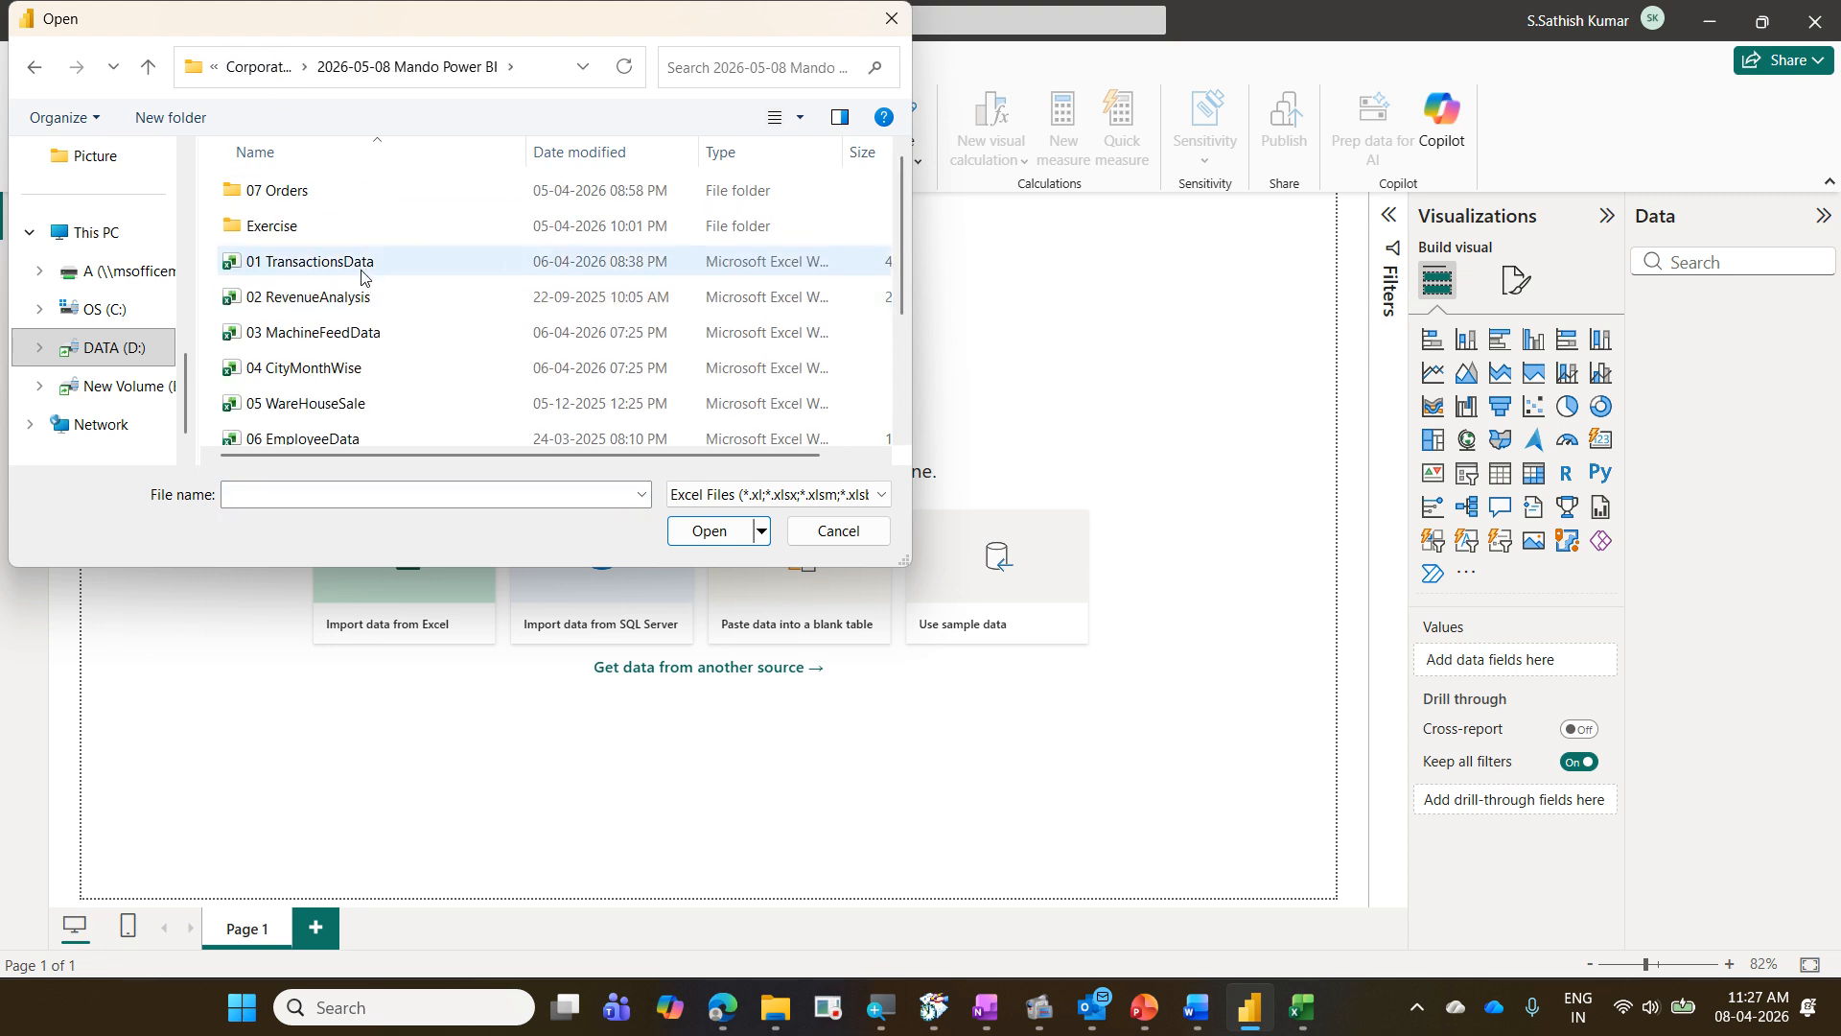
click(362, 270)
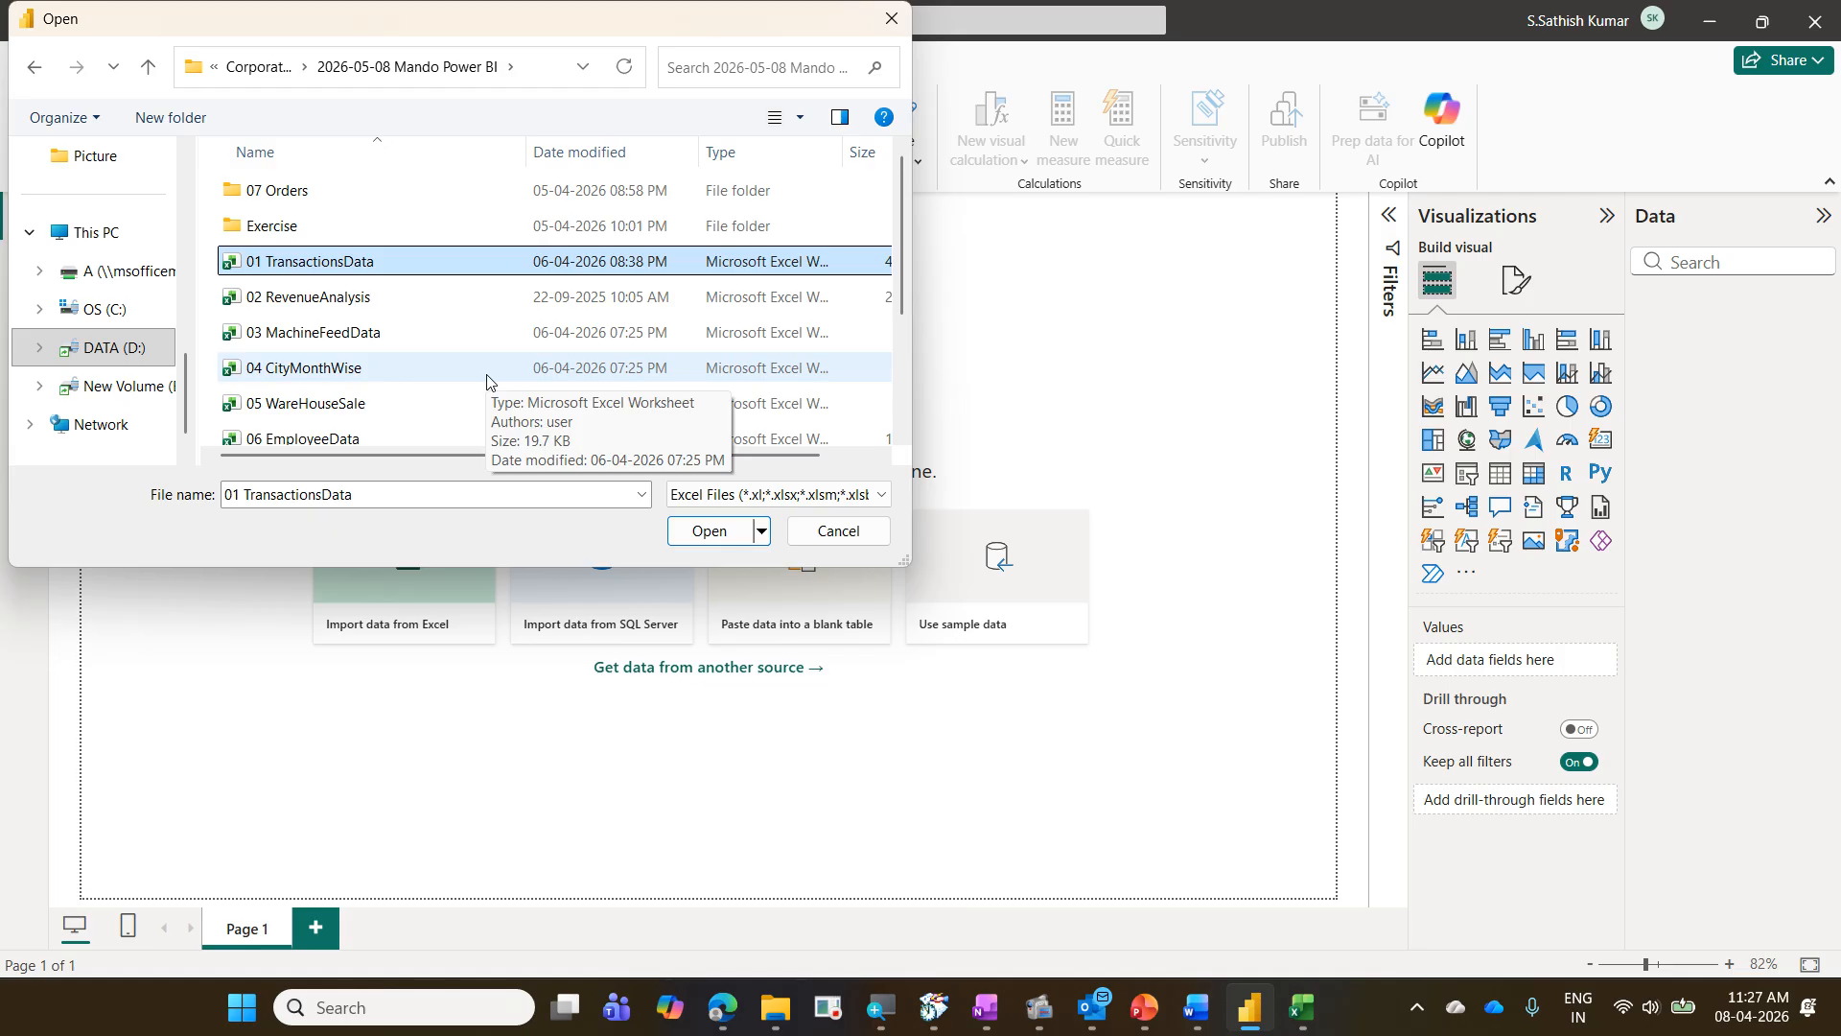
click(698, 537)
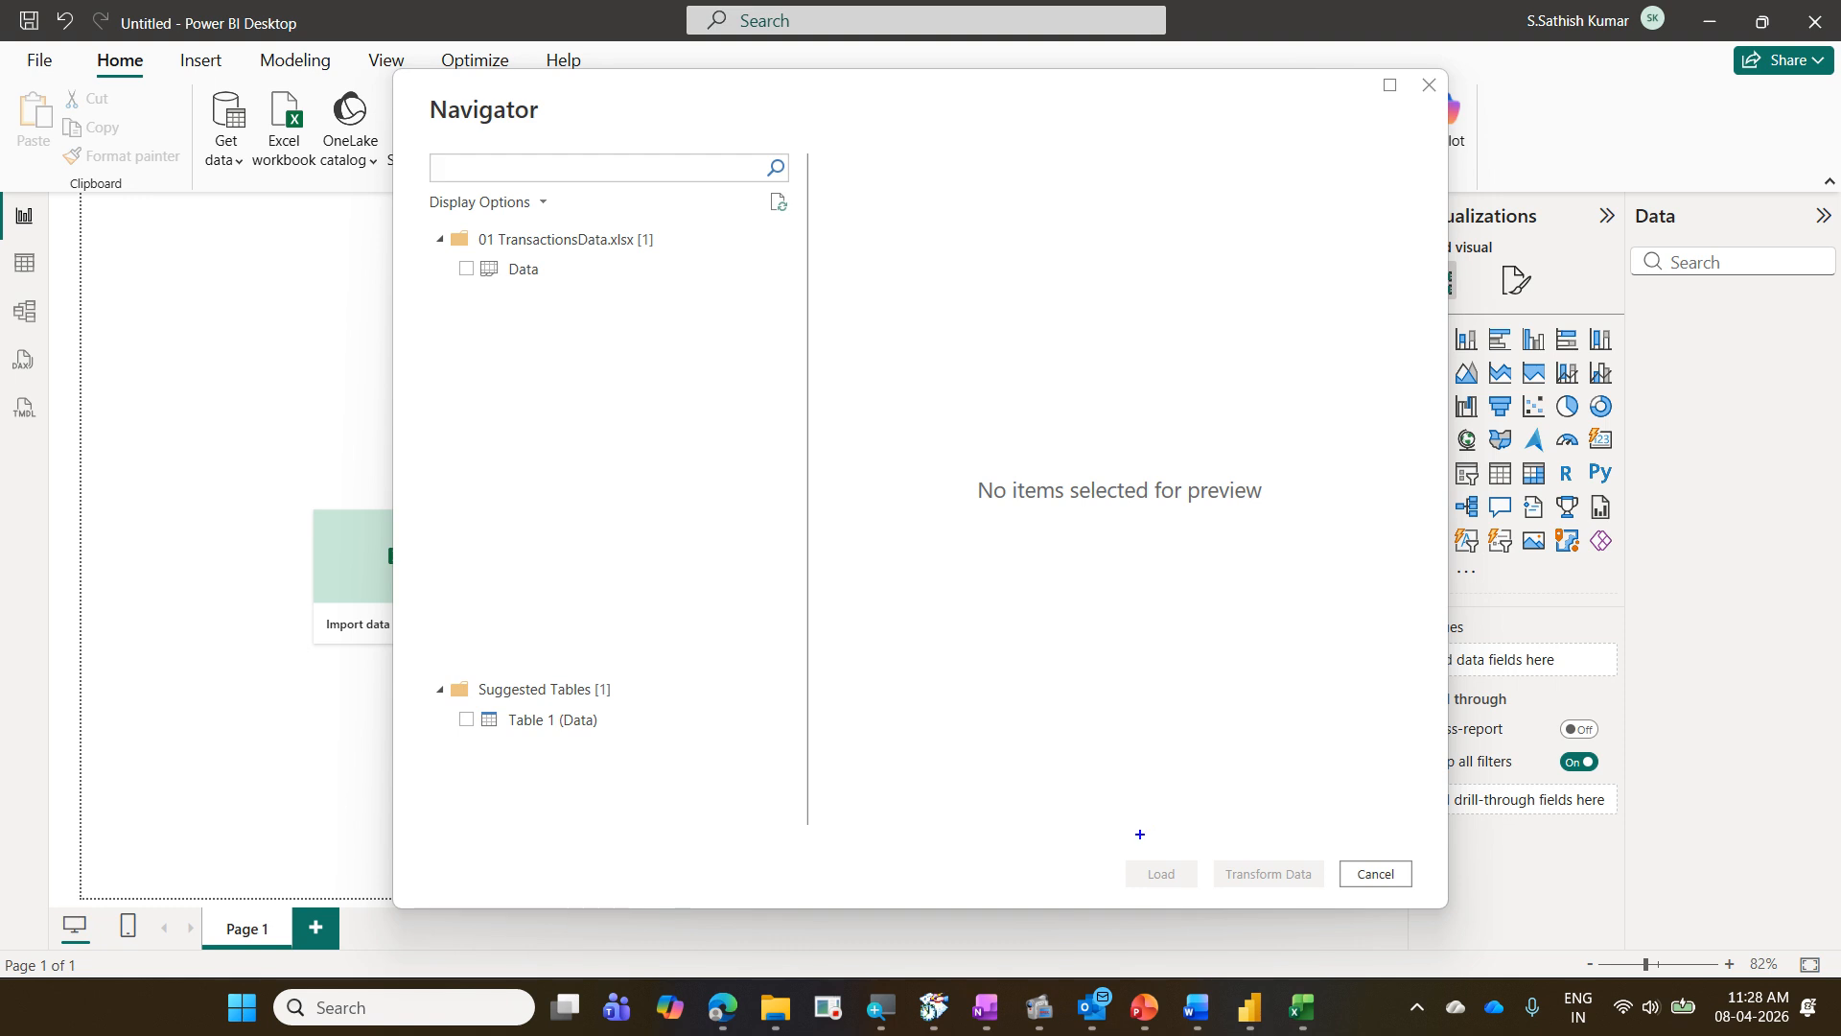
mouse_move(1131, 845)
mouse_down()
mouse_move(1323, 901)
mouse_move(1416, 897)
mouse_up()
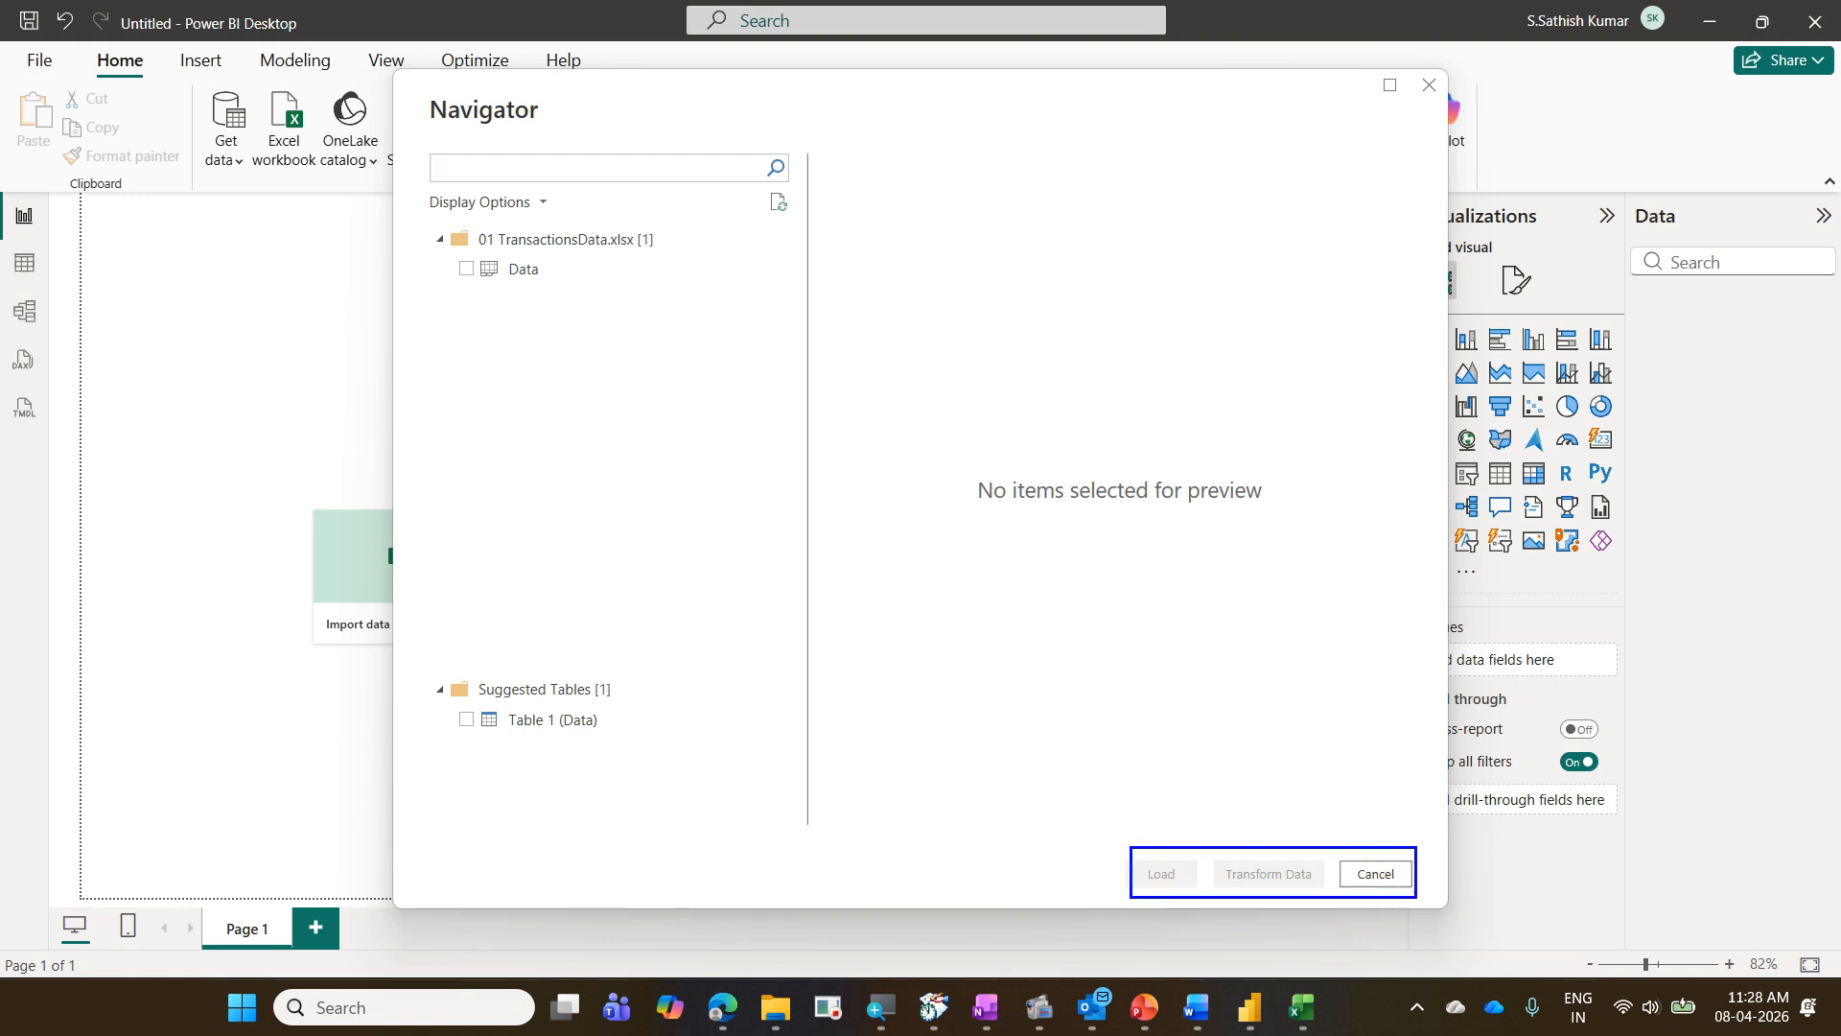
drag(1124, 816, 1213, 758)
drag(1257, 831, 1329, 788)
mouse_move(435, 225)
mouse_down()
mouse_move(707, 251)
mouse_move(677, 238)
mouse_move(724, 204)
mouse_up()
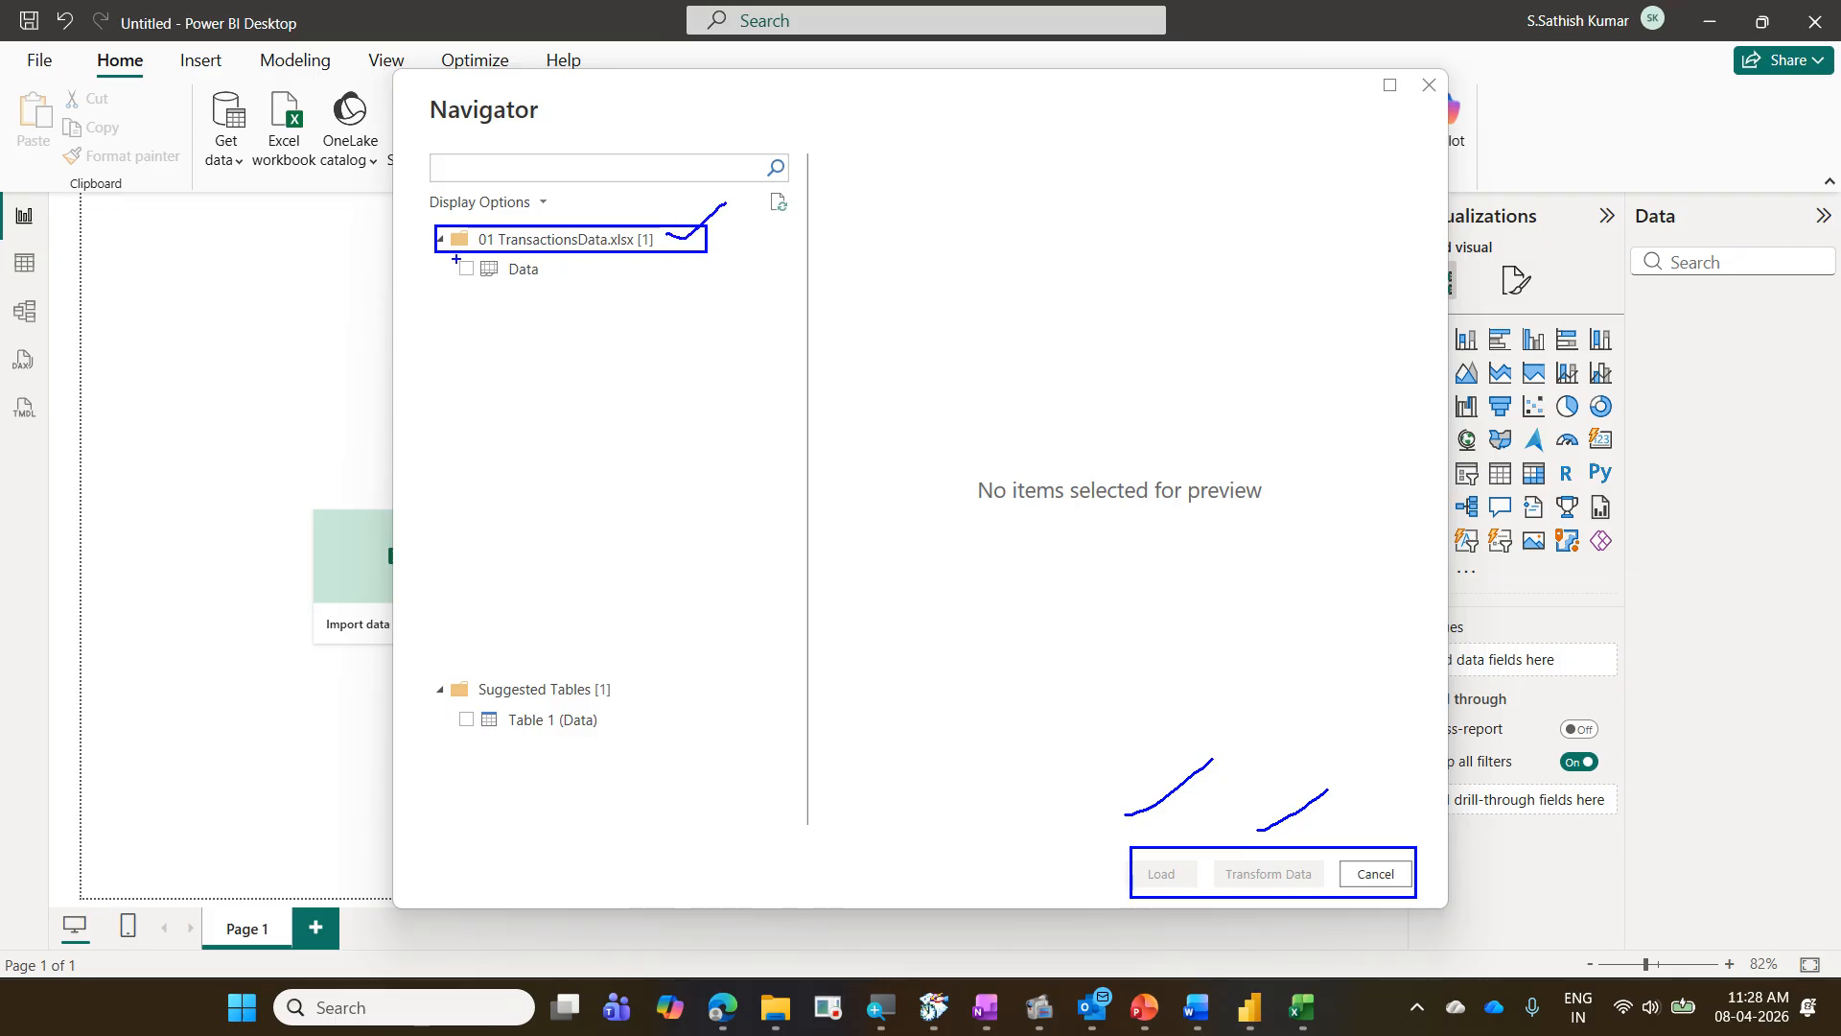
mouse_move(447, 256)
mouse_down()
mouse_move(564, 284)
mouse_move(742, 200)
mouse_up()
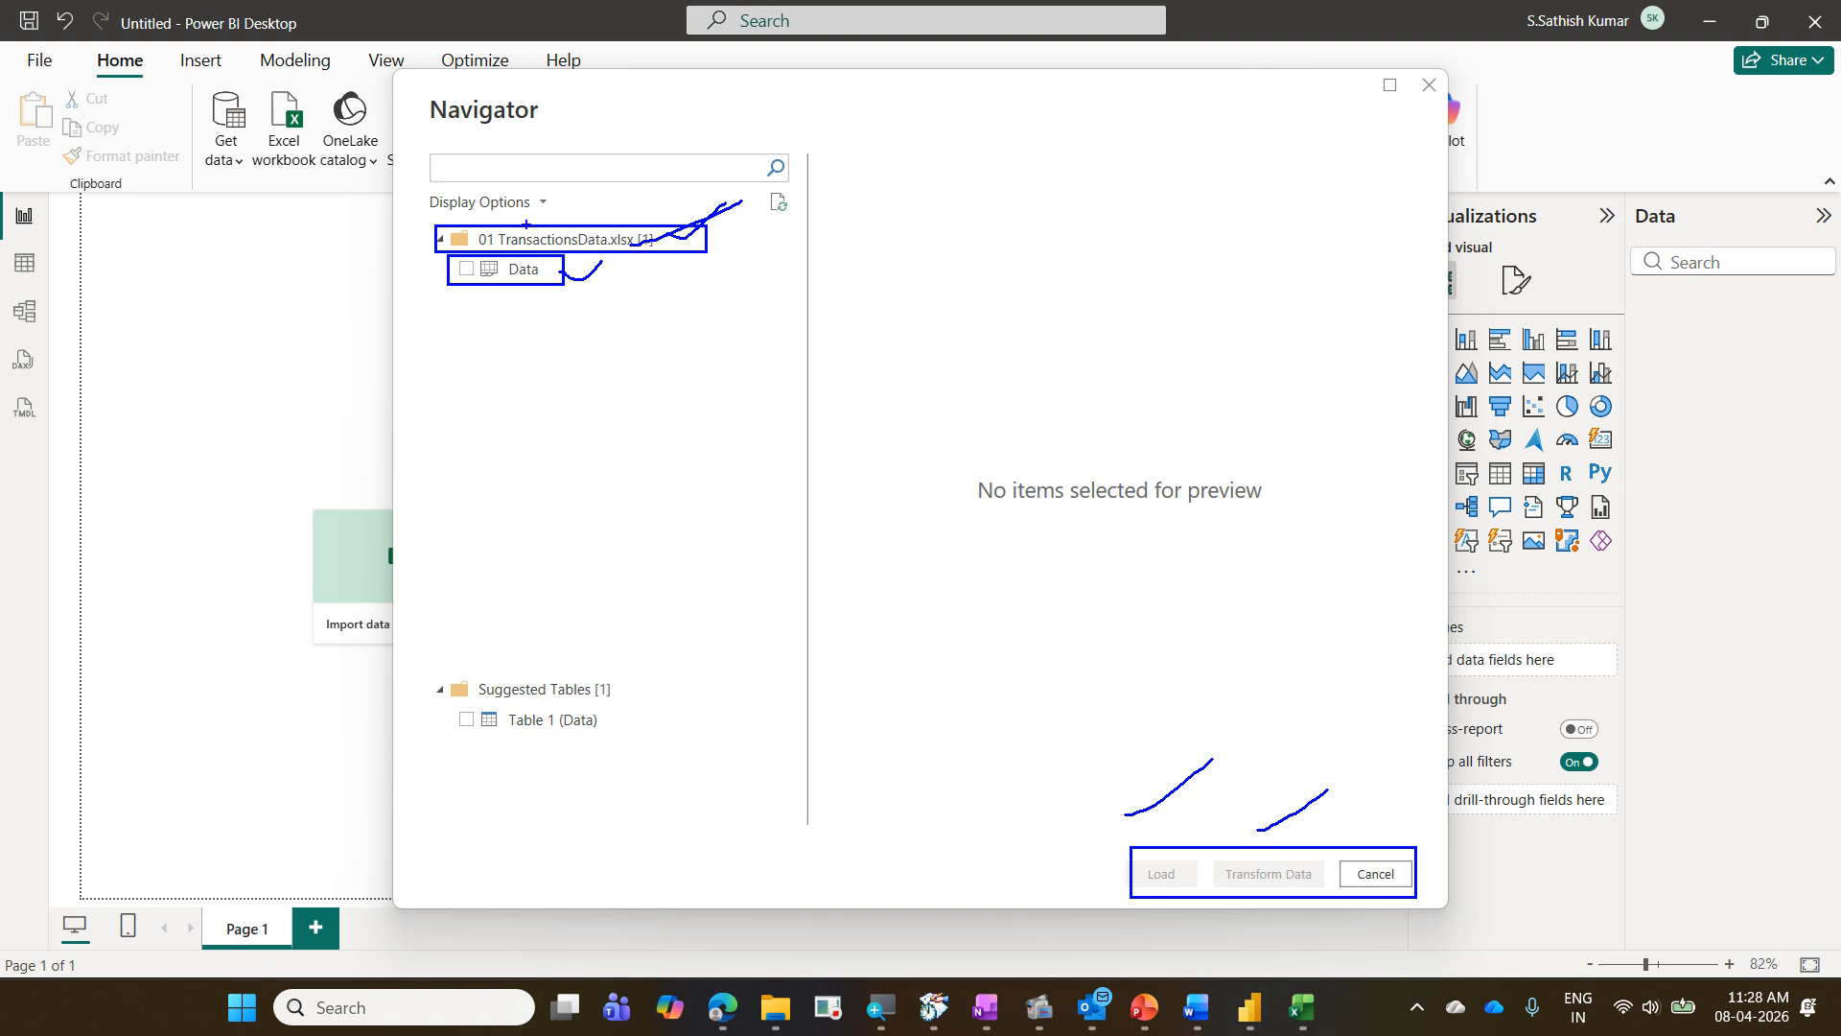
mouse_move(583, 232)
mouse_down()
mouse_move(615, 211)
mouse_move(601, 257)
mouse_up()
drag(412, 675, 631, 707)
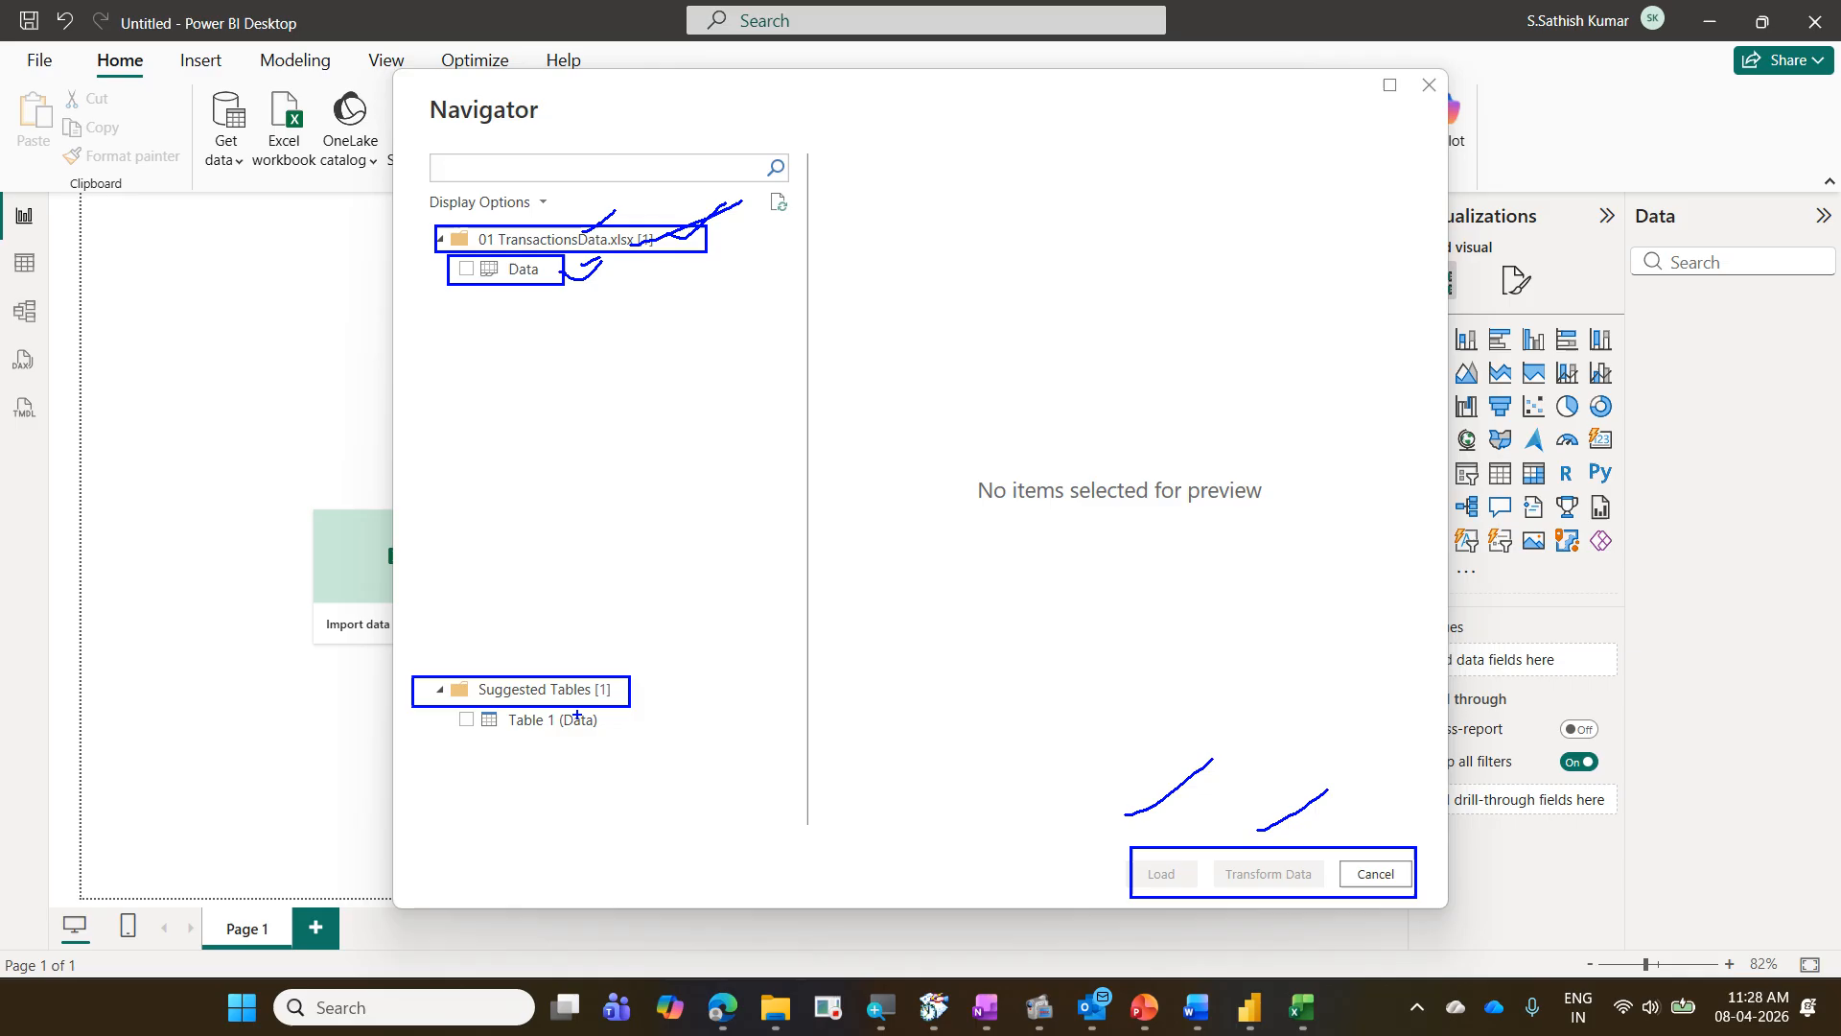
mouse_move(445, 712)
mouse_down()
mouse_move(608, 743)
mouse_move(743, 659)
mouse_up()
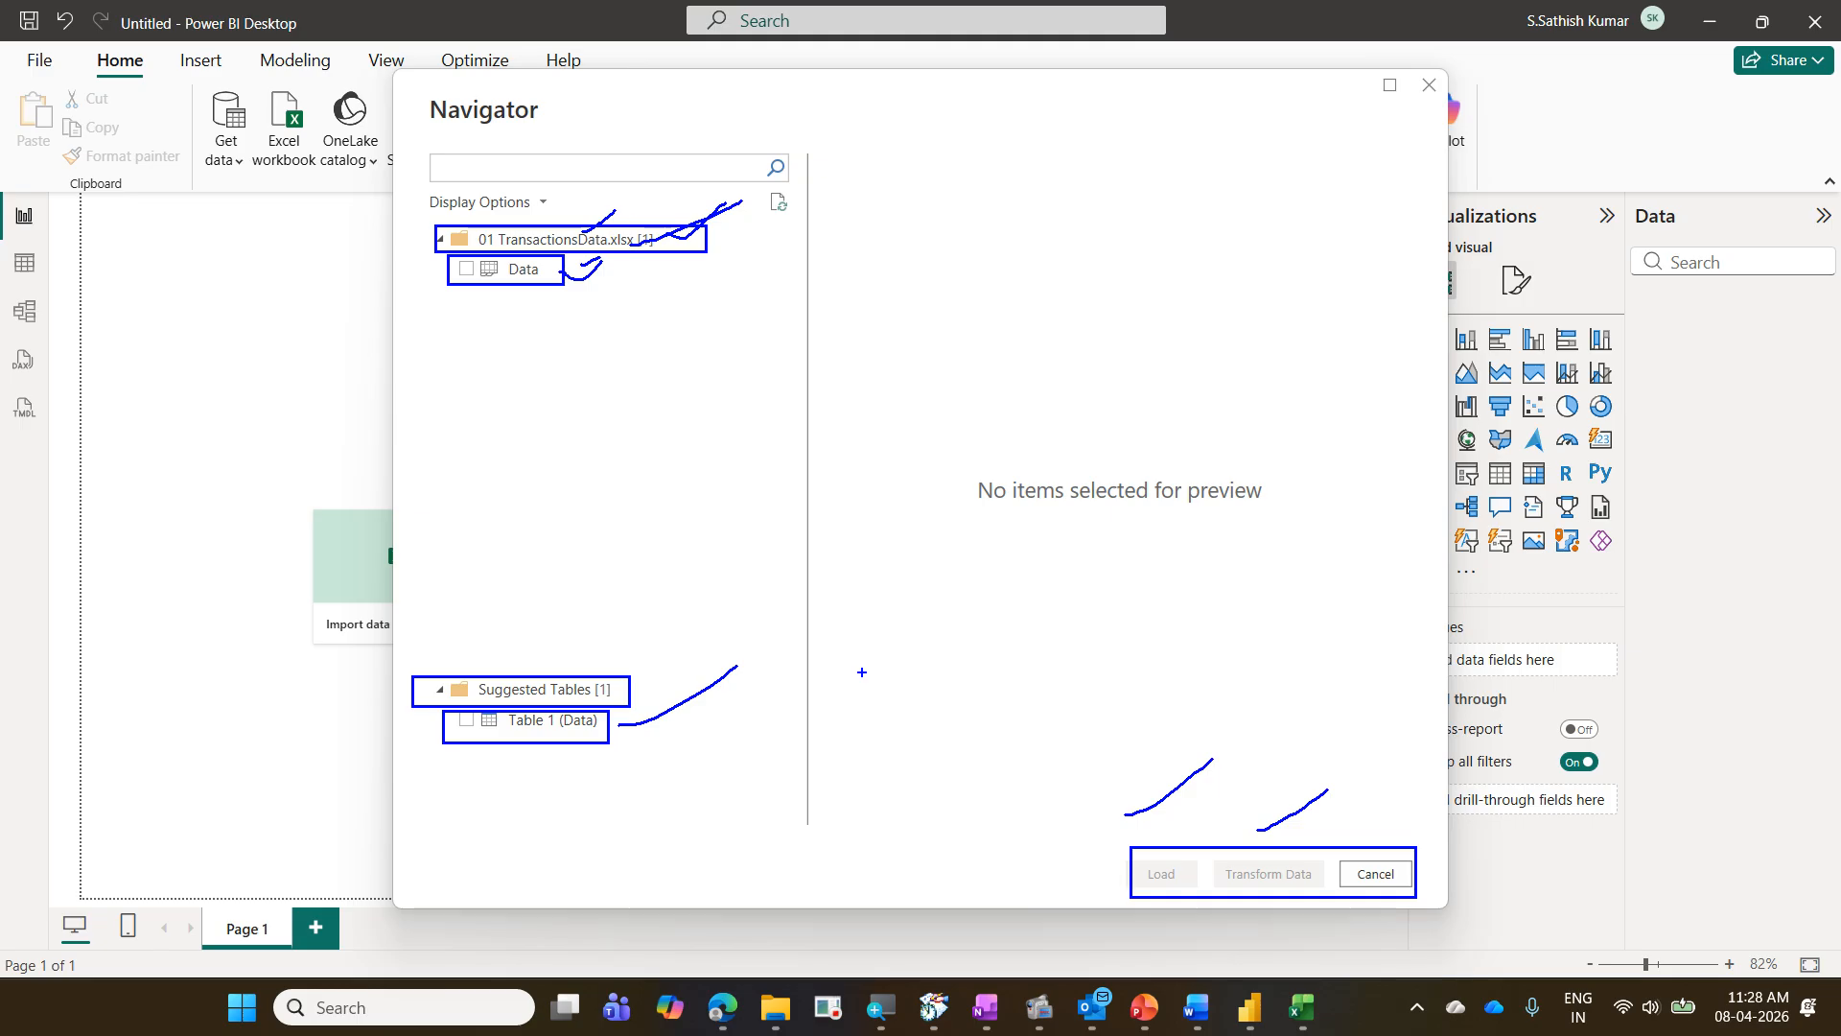
drag(526, 284, 550, 270)
drag(637, 653, 528, 755)
drag(505, 673, 671, 762)
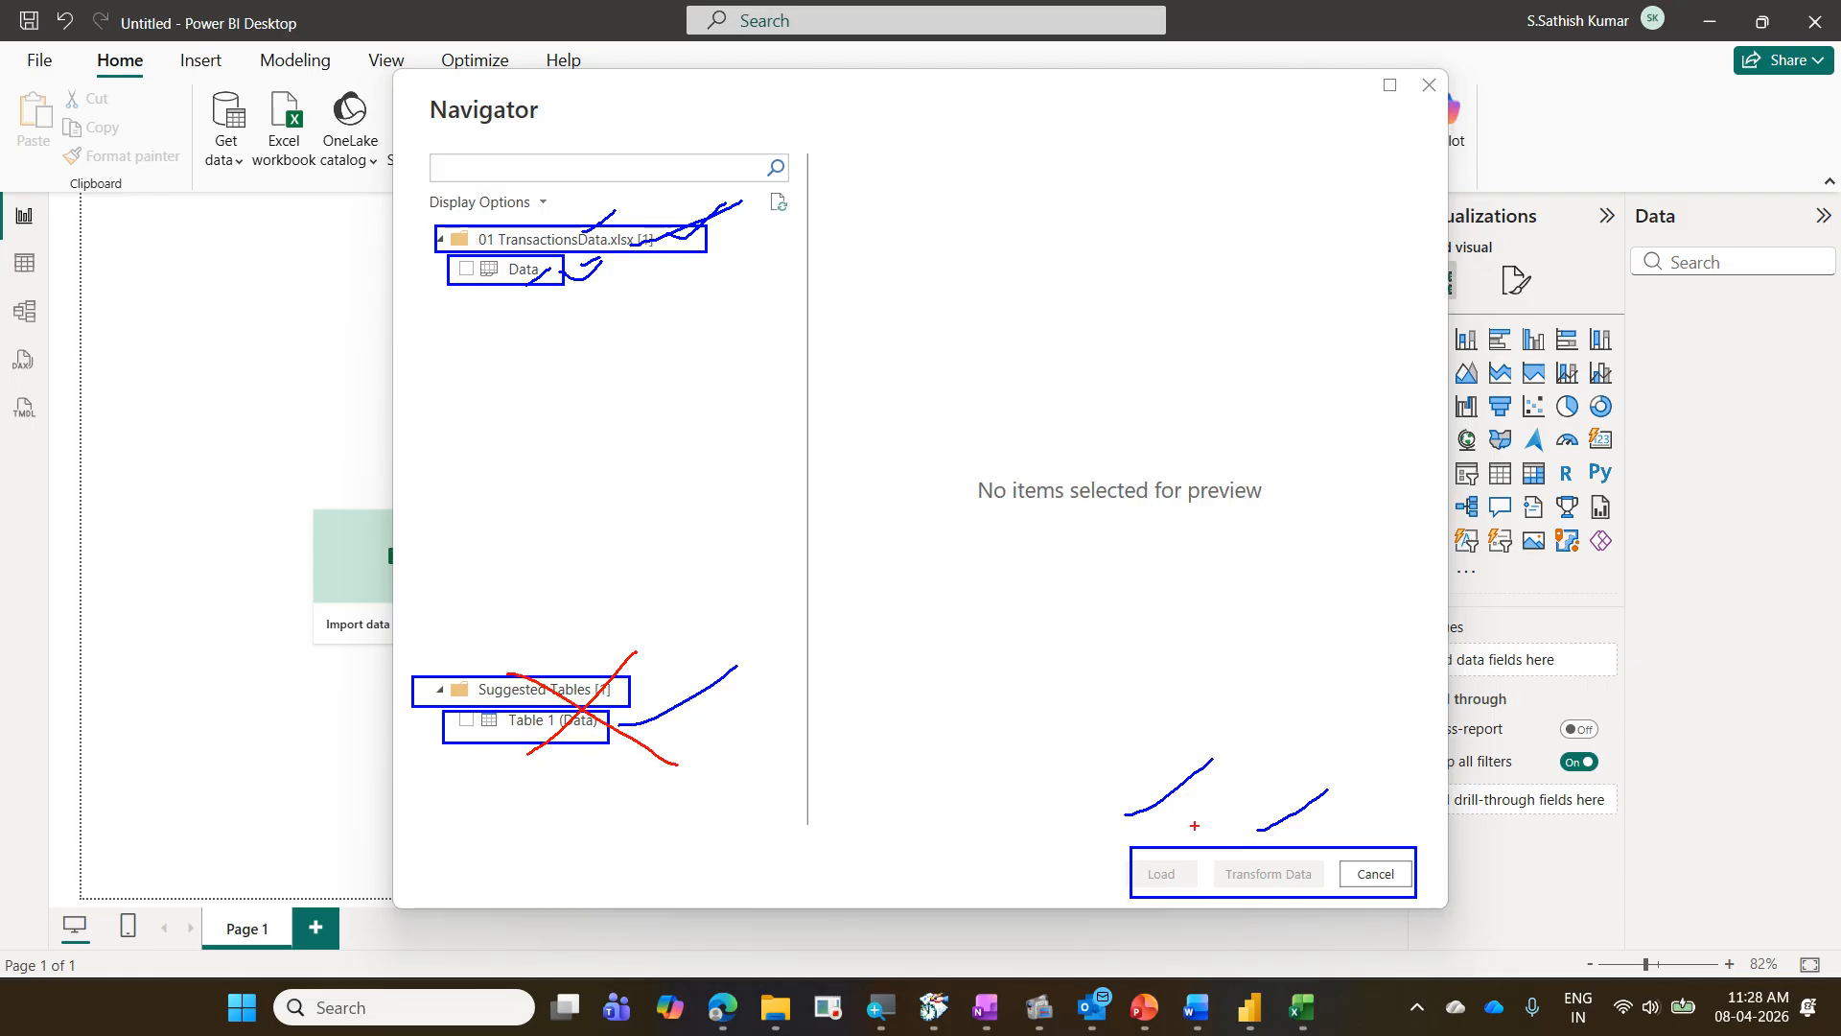
key(Escape)
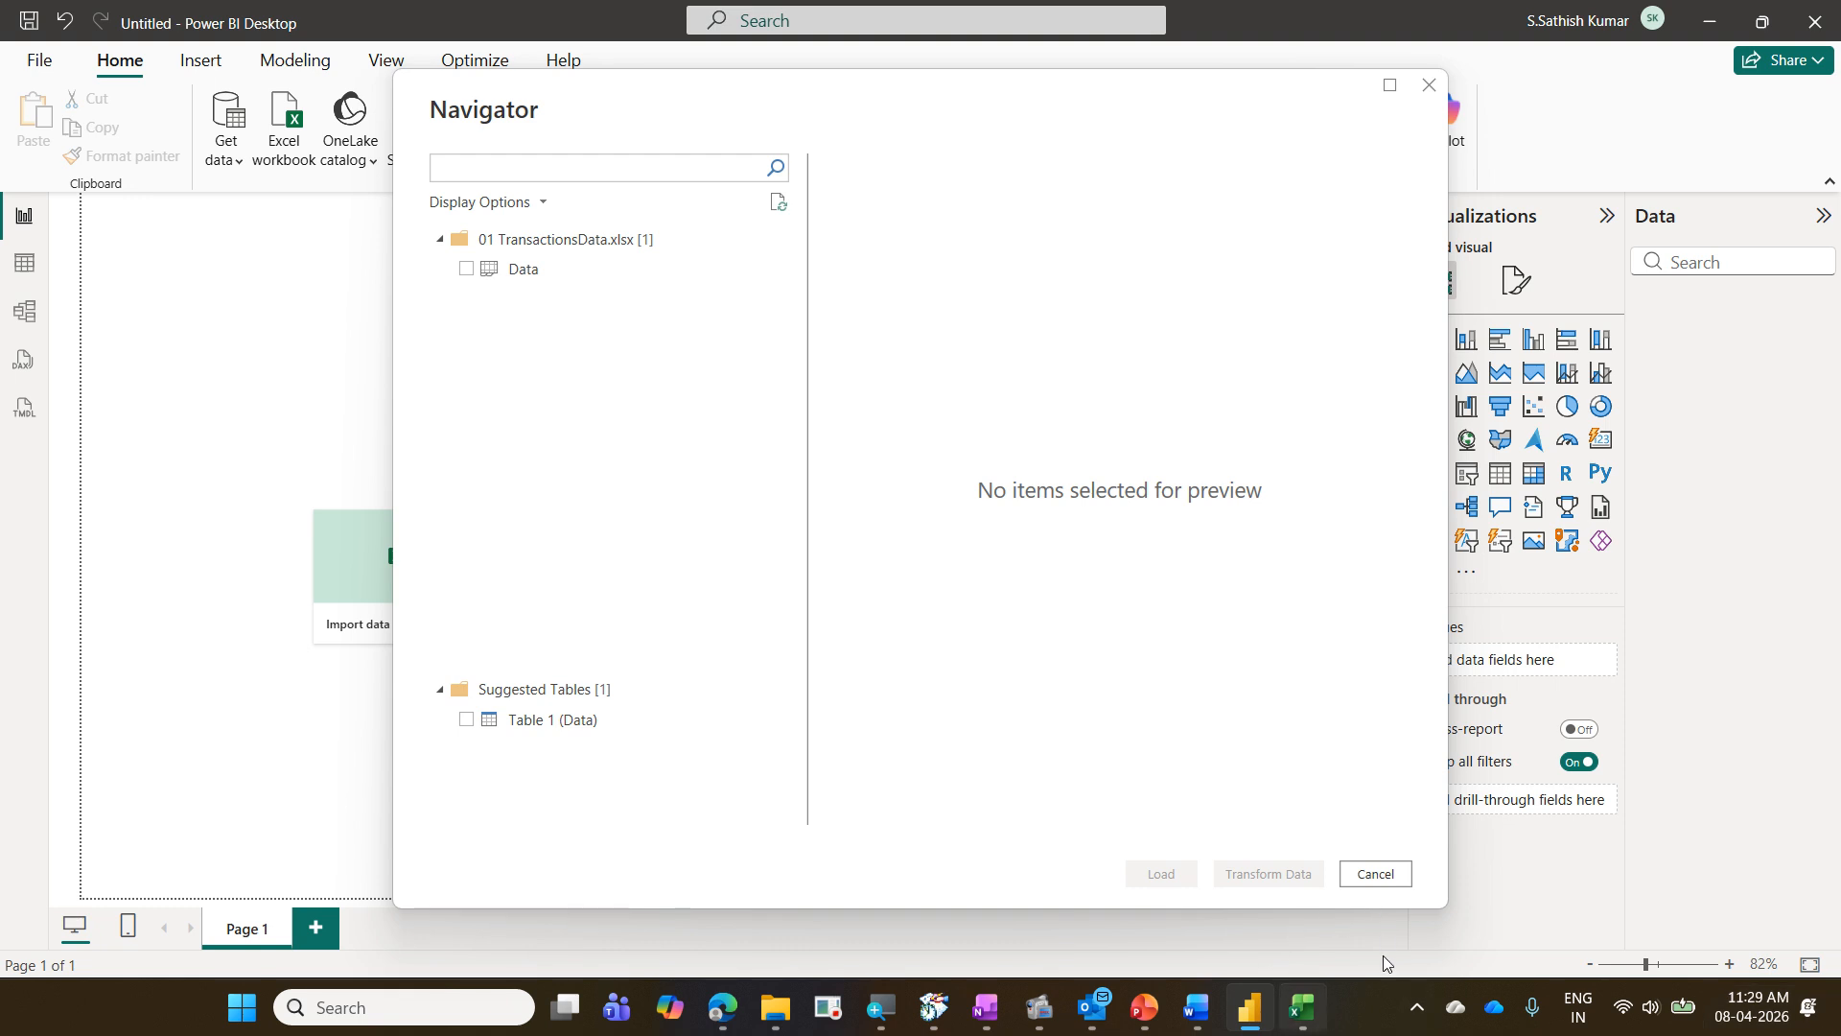
- Switch to Excel, open the 01 TransactionsData workbook and examine its Data sheet against the items in Power BI's Navigator
click(1301, 1007)
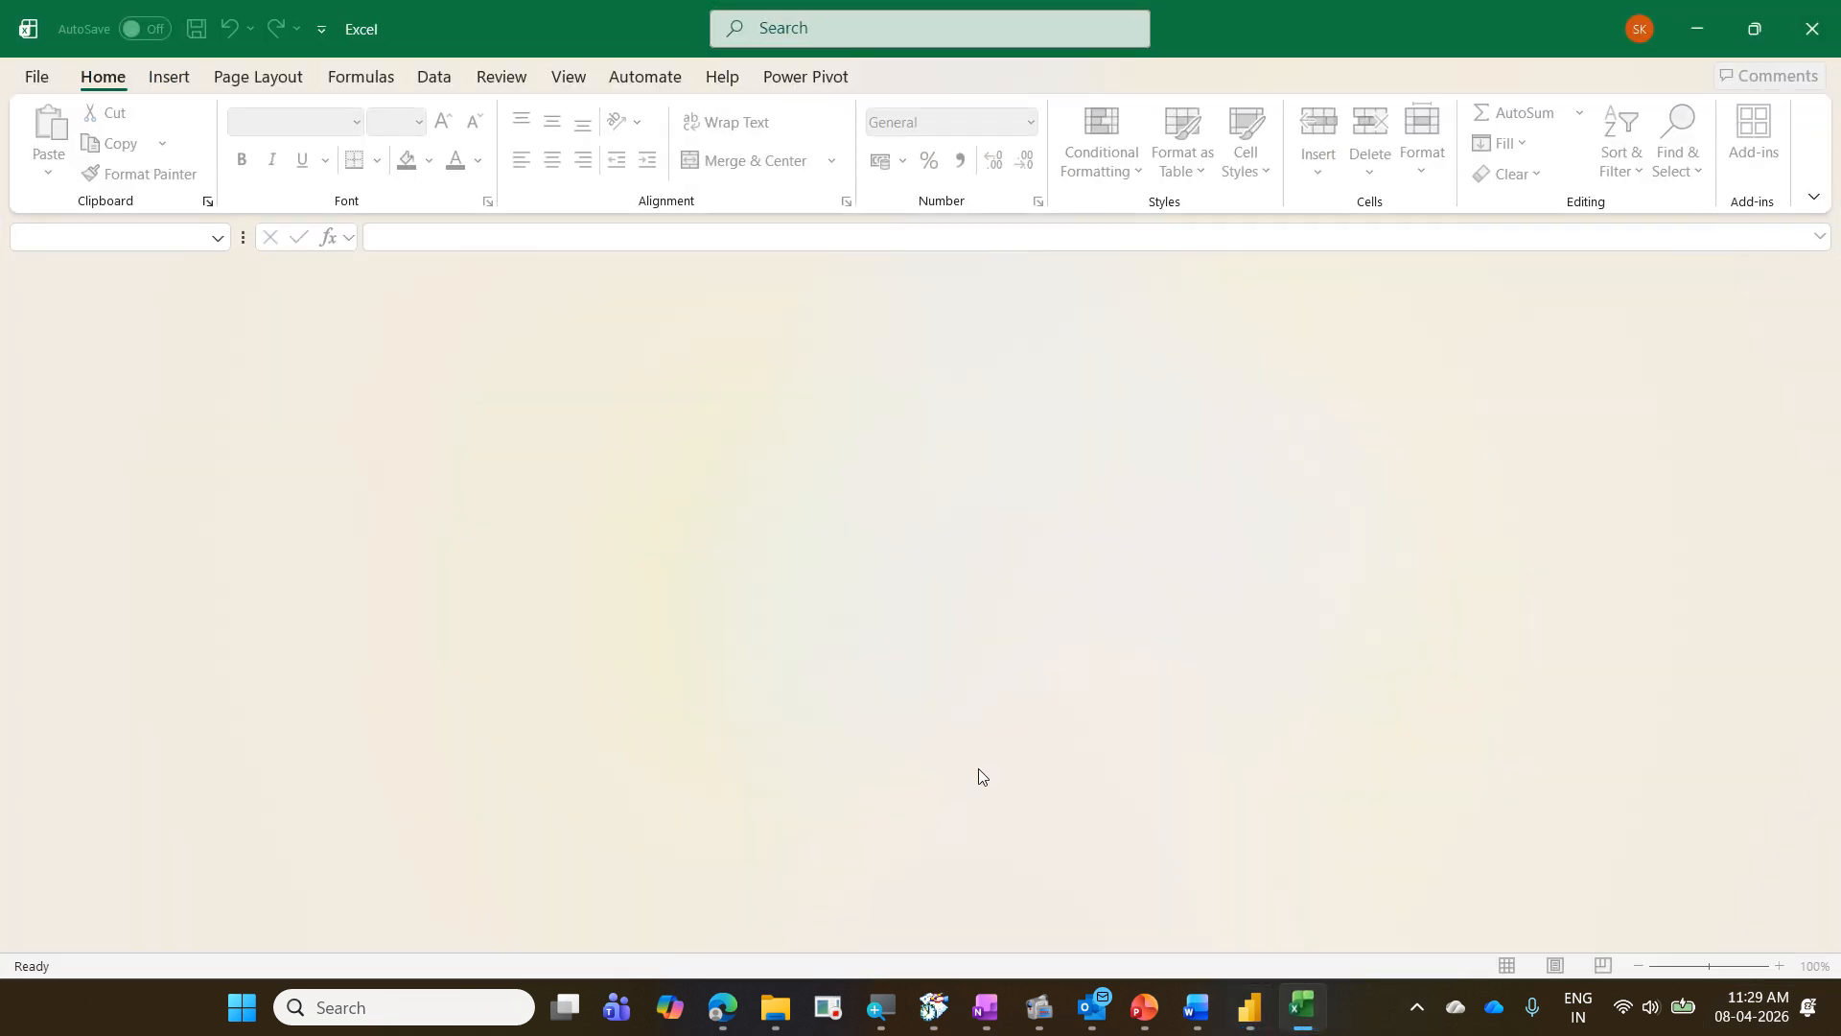
click(40, 82)
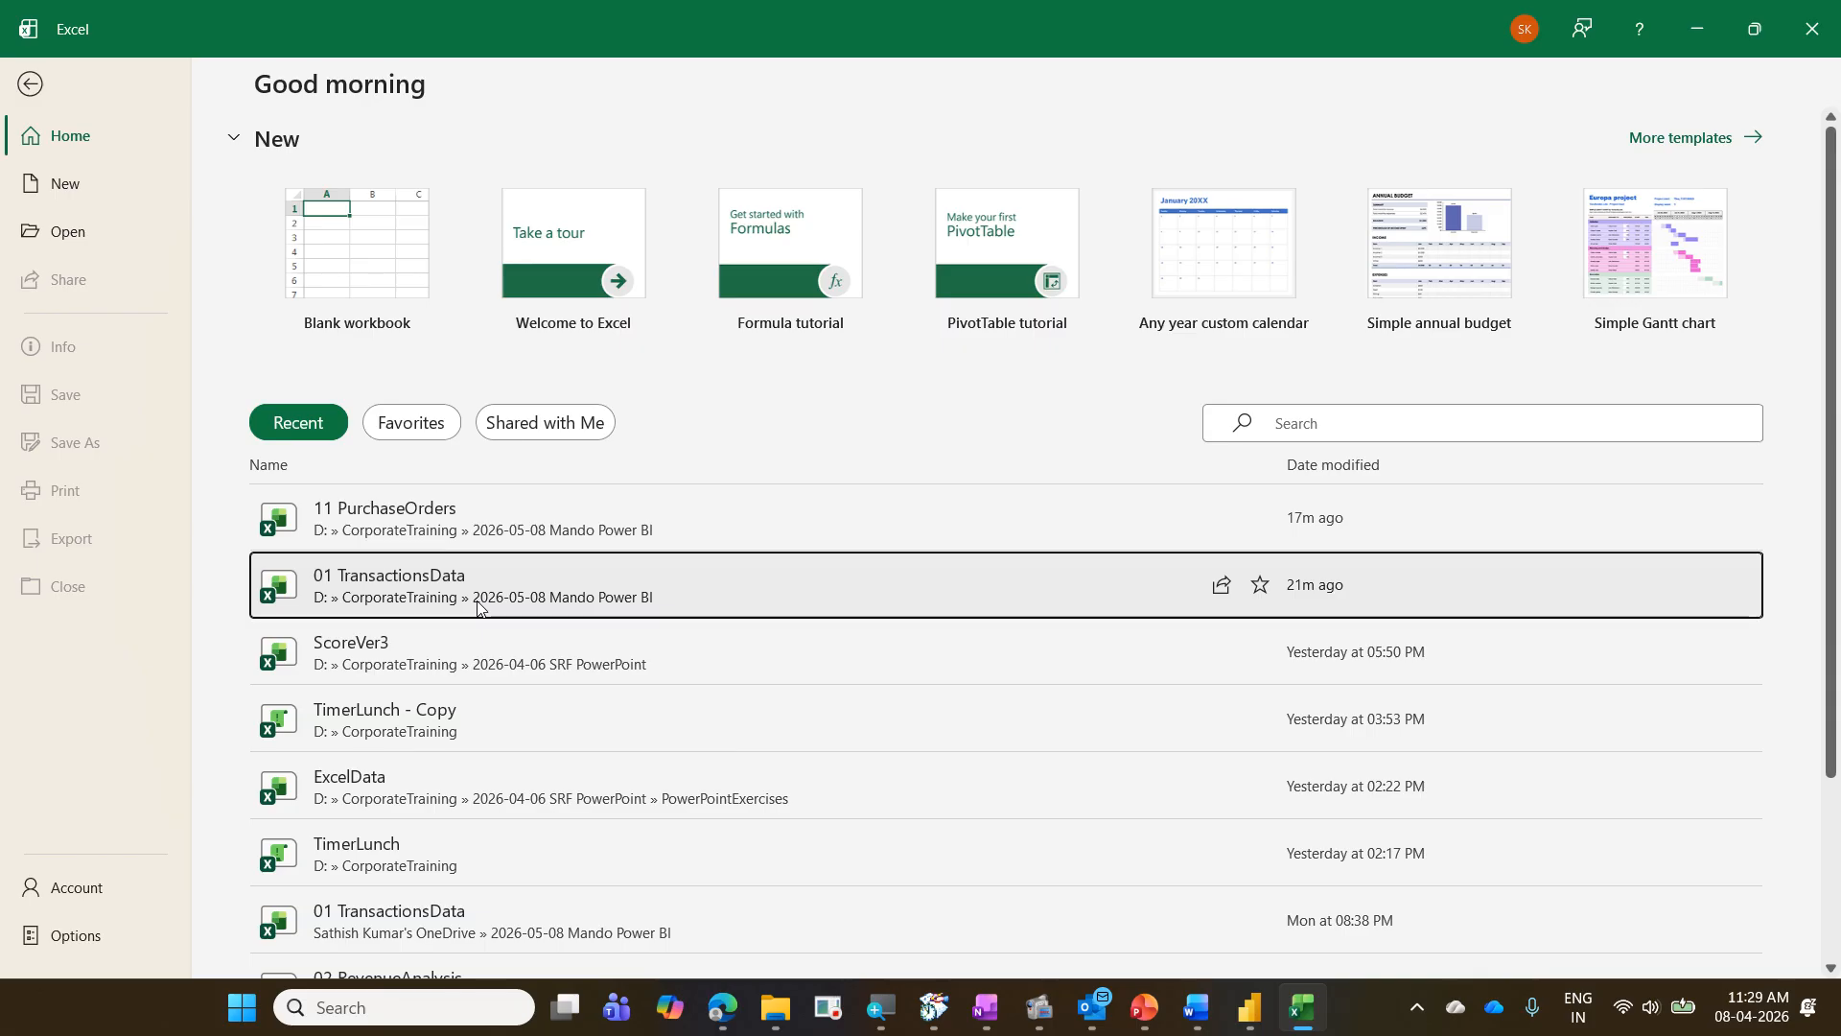
click(477, 607)
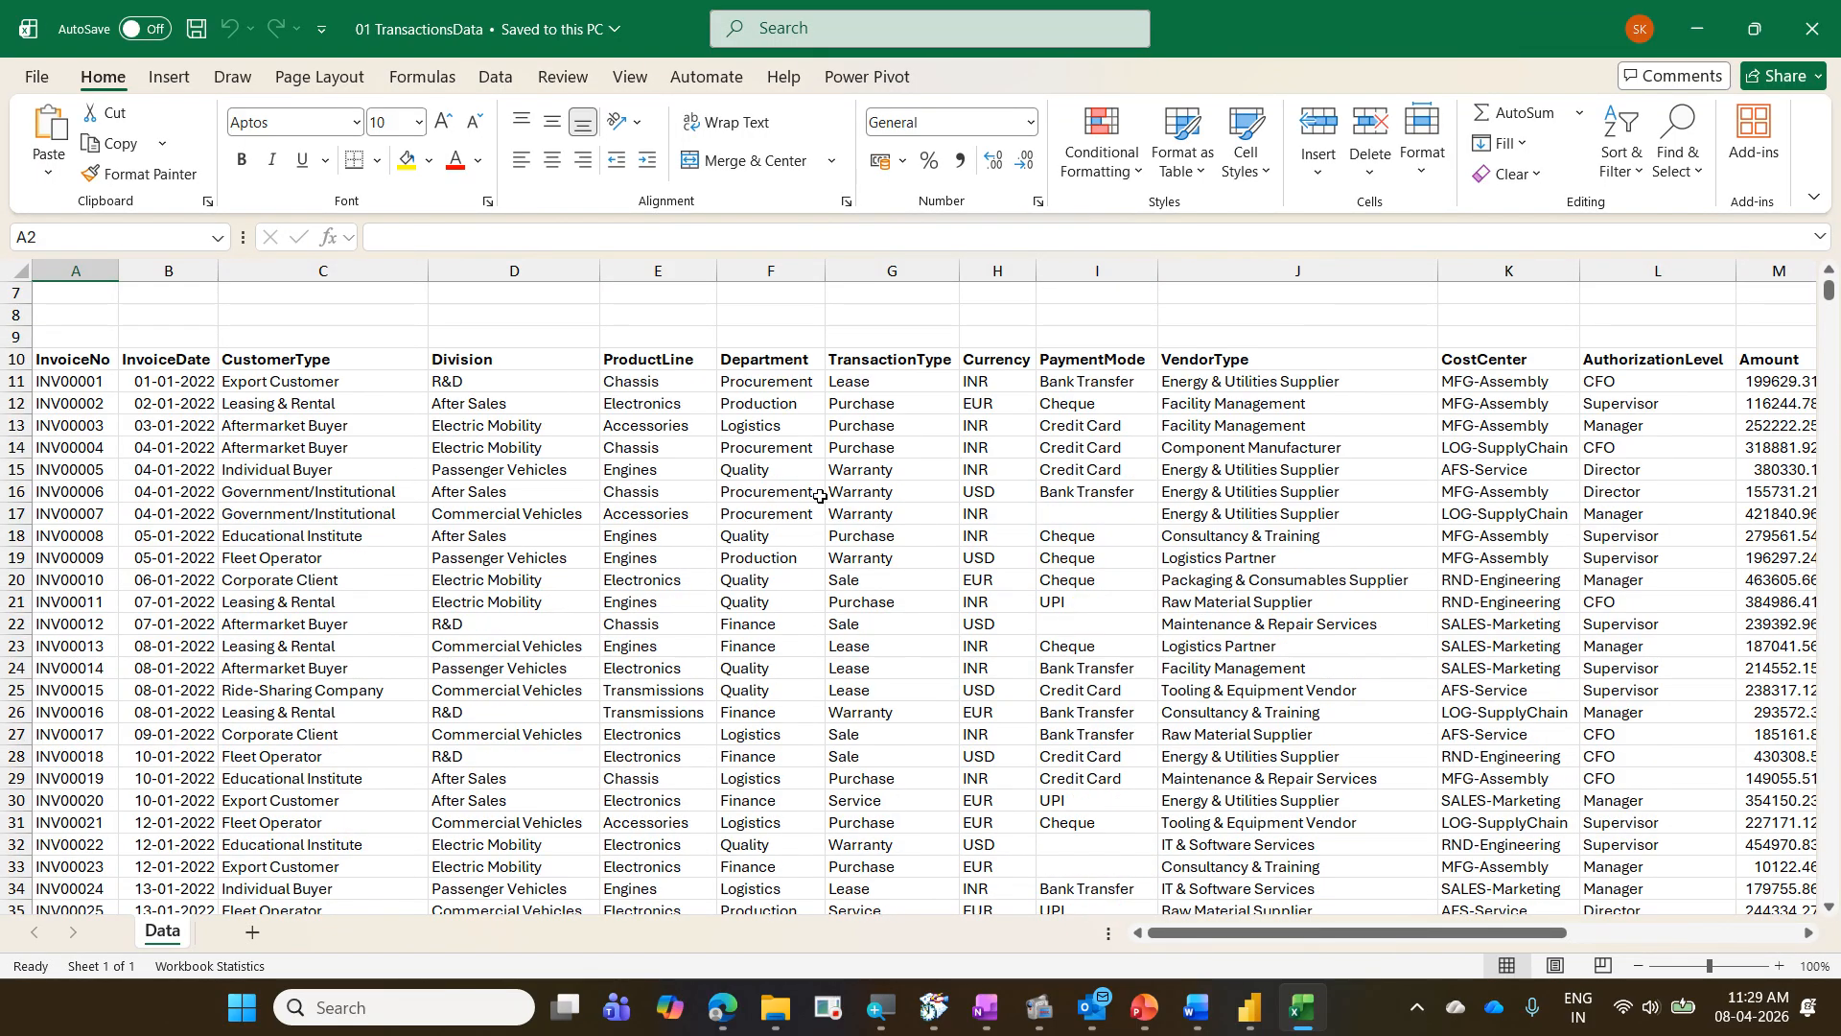
click(779, 401)
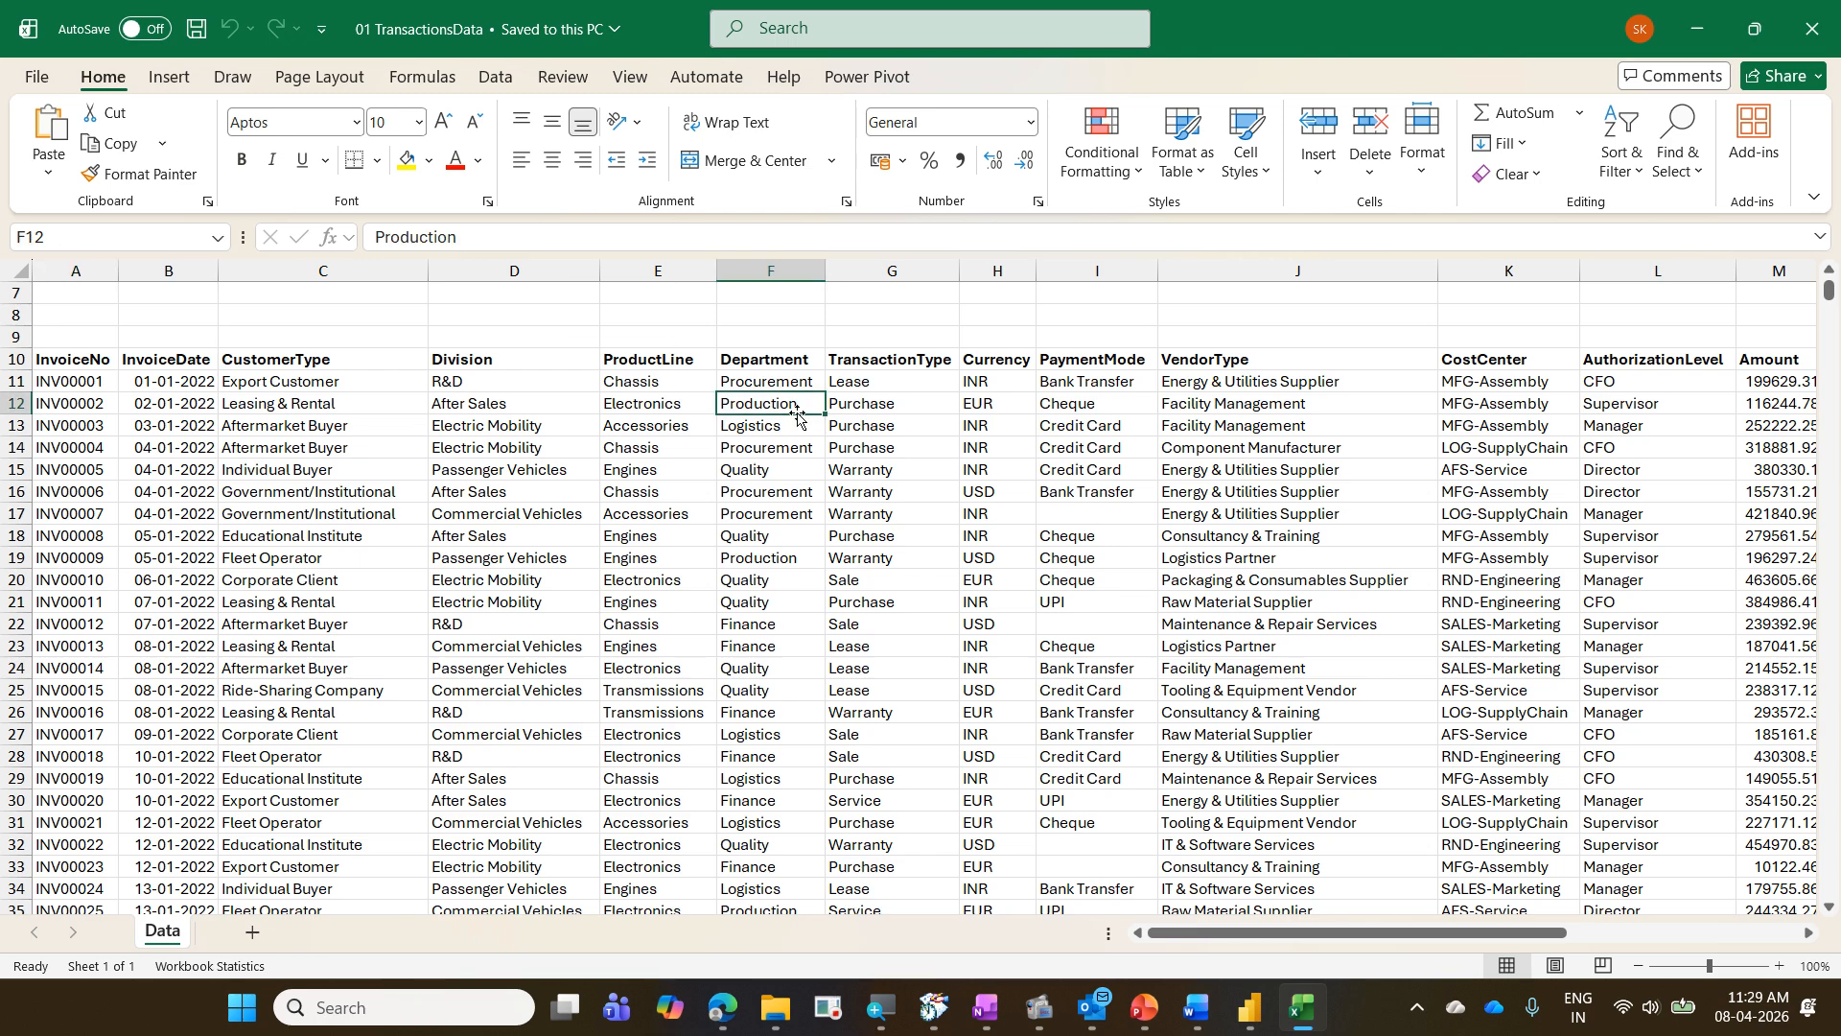
click(1250, 1009)
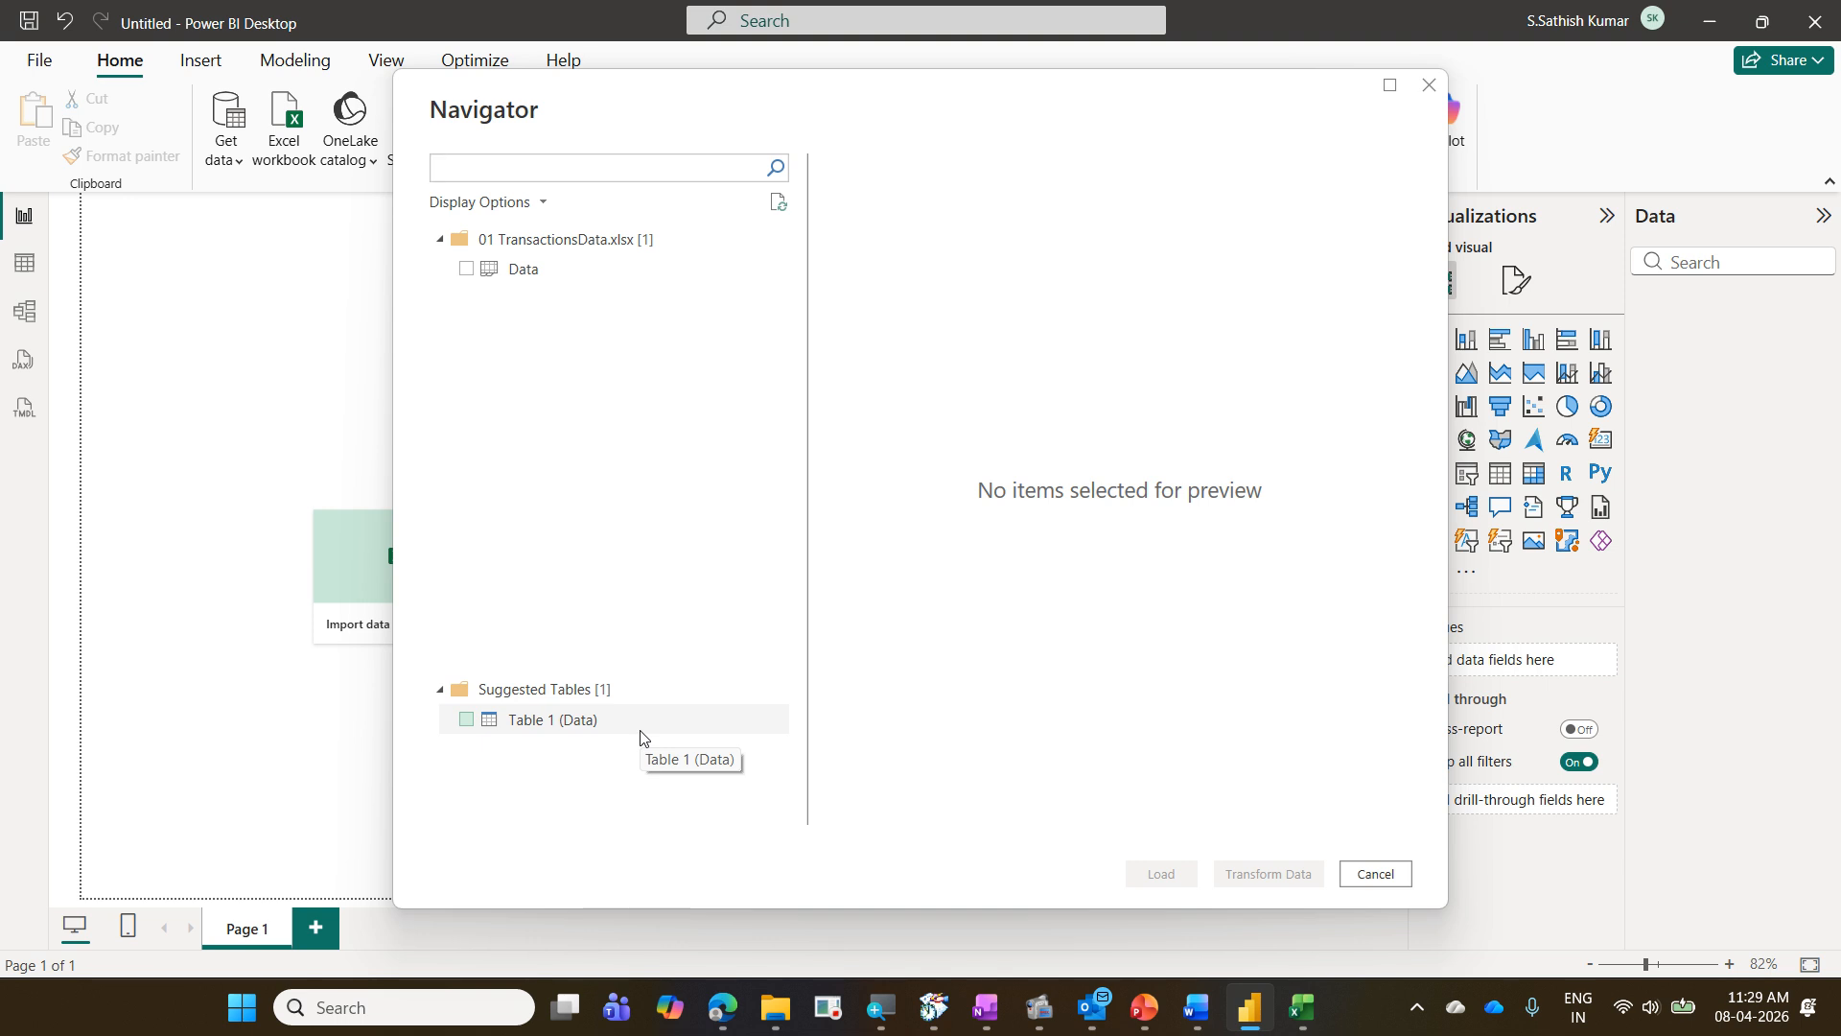
- Close the 01 TransactionsData workbook in Excel and return to the Navigator in Power BI
click(1301, 1007)
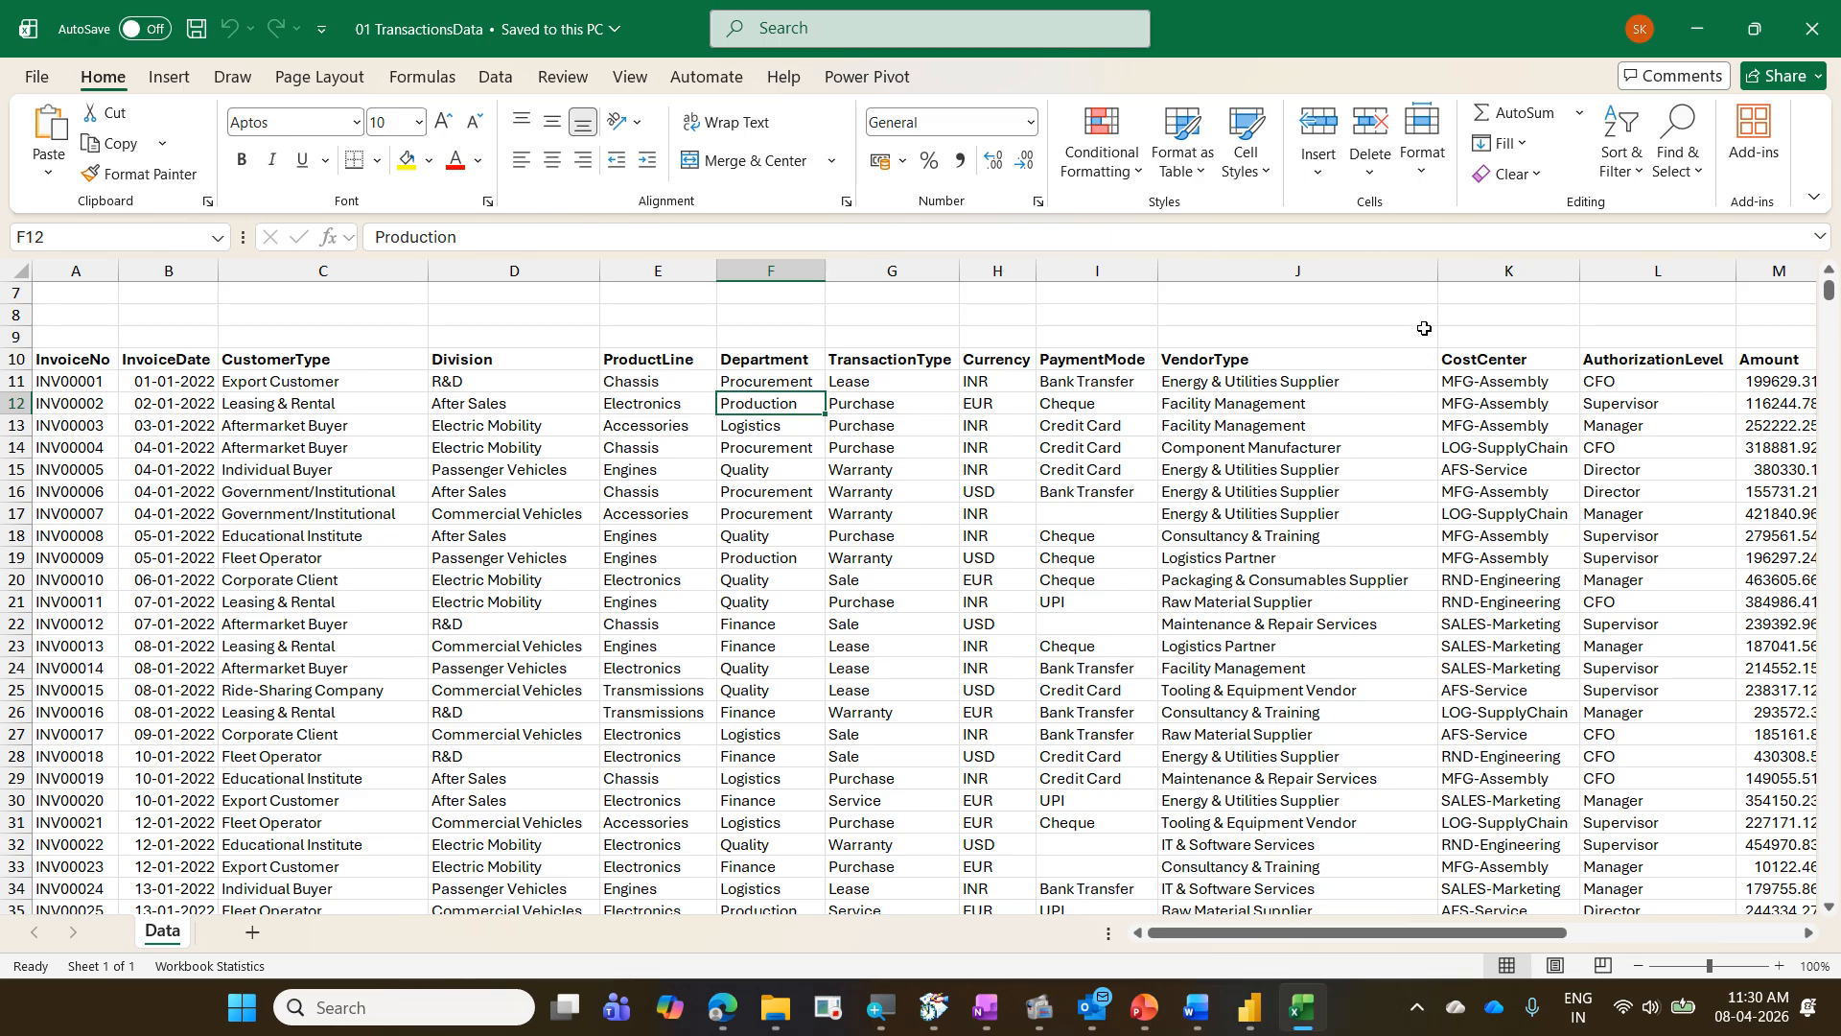
key(ctrl+w)
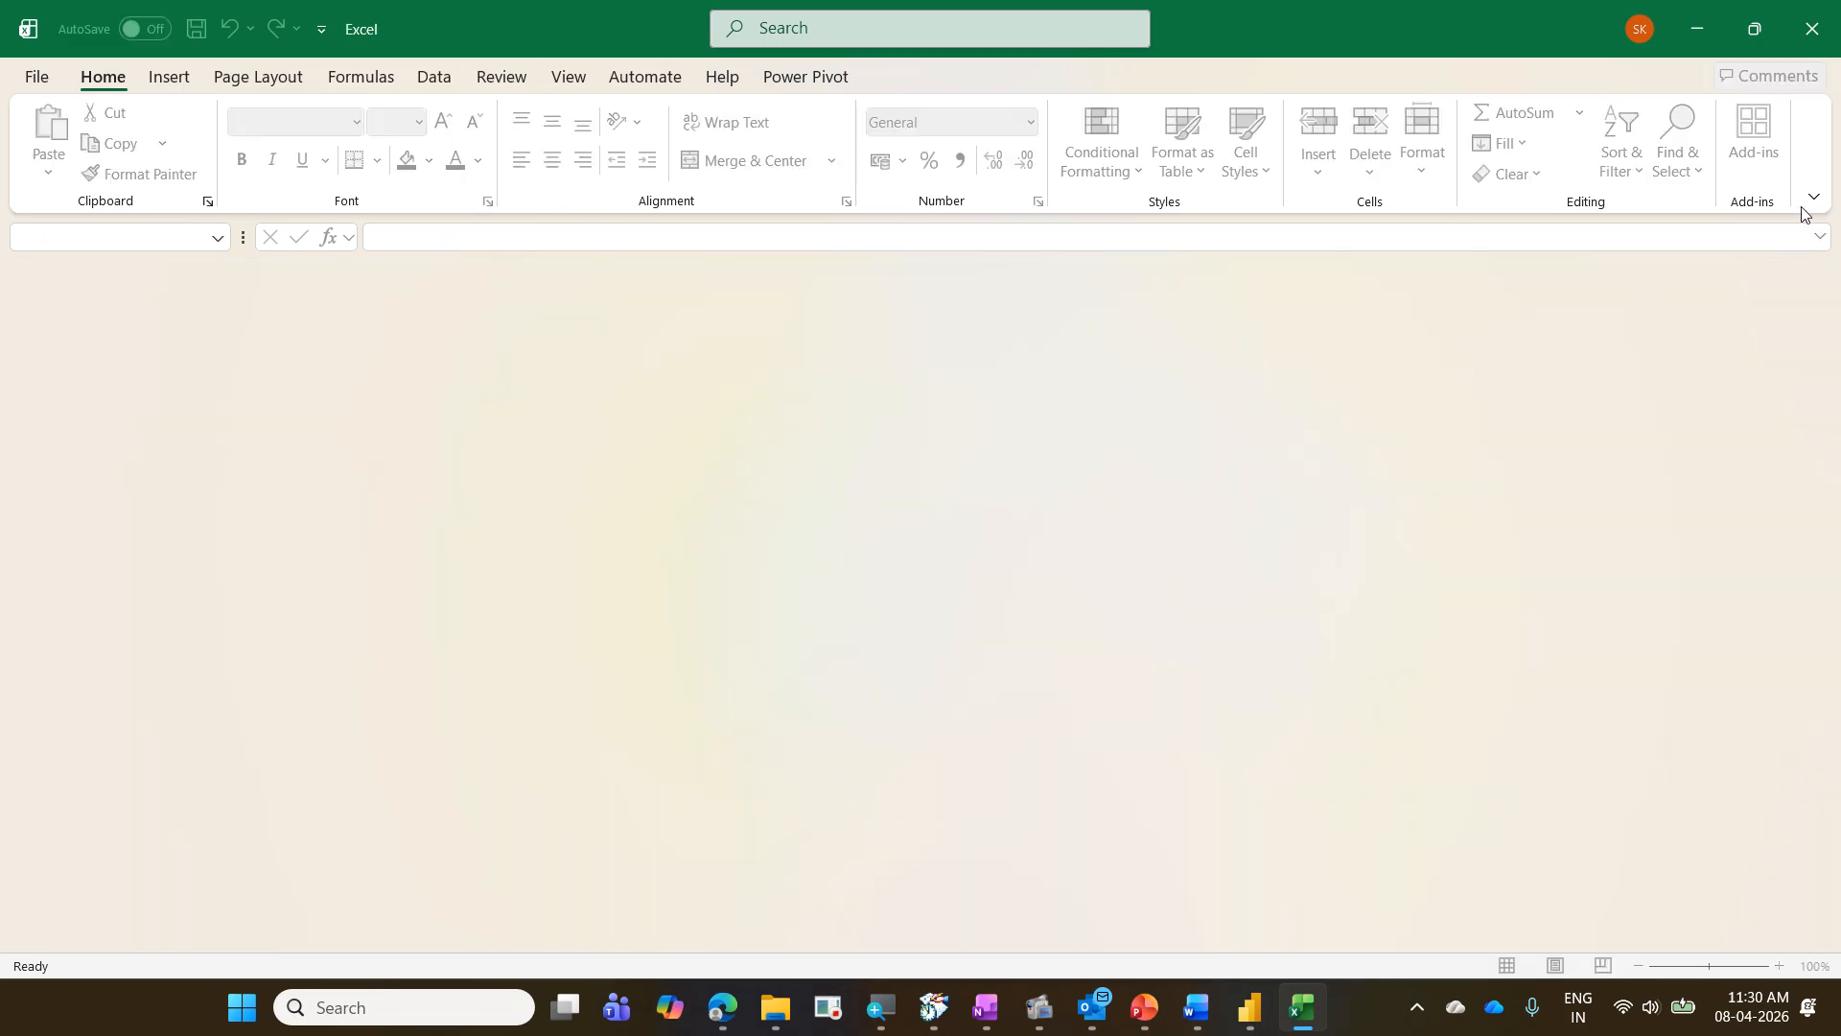
click(1698, 10)
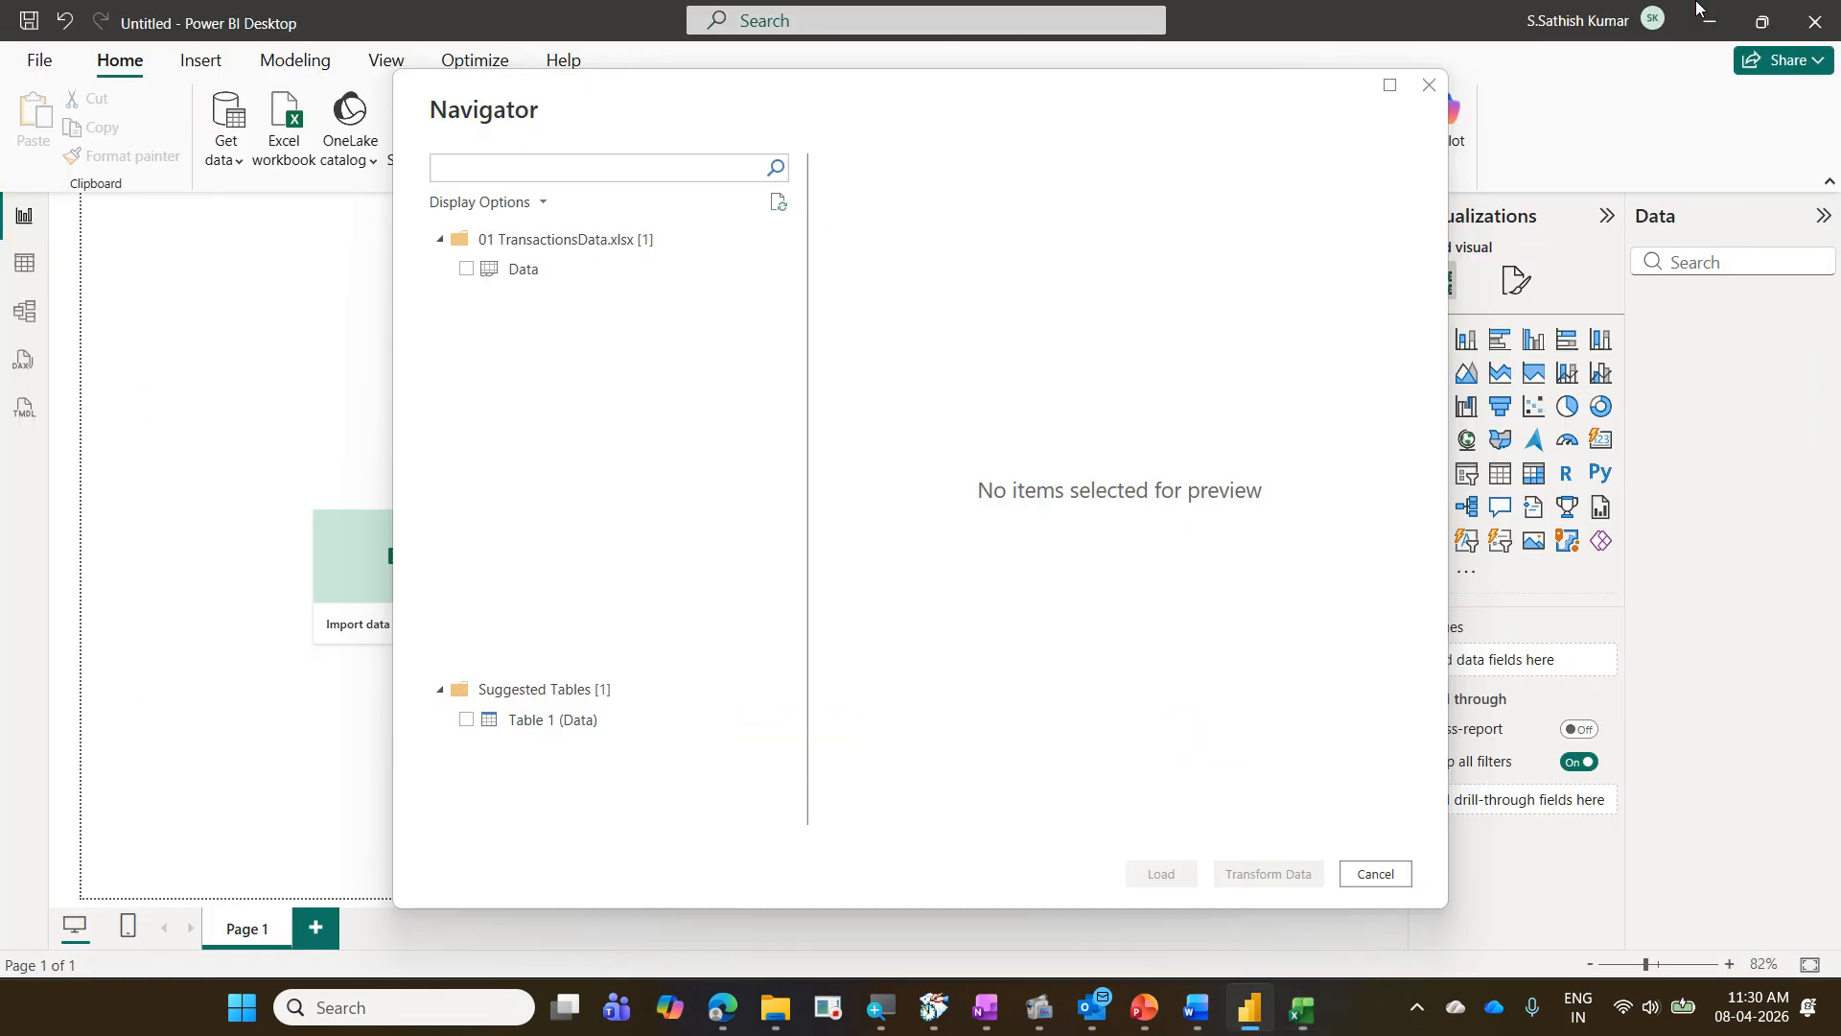
- Preview the workbook's Data sheet, select it for import and open it in Power Query Editor for transformation
click(563, 273)
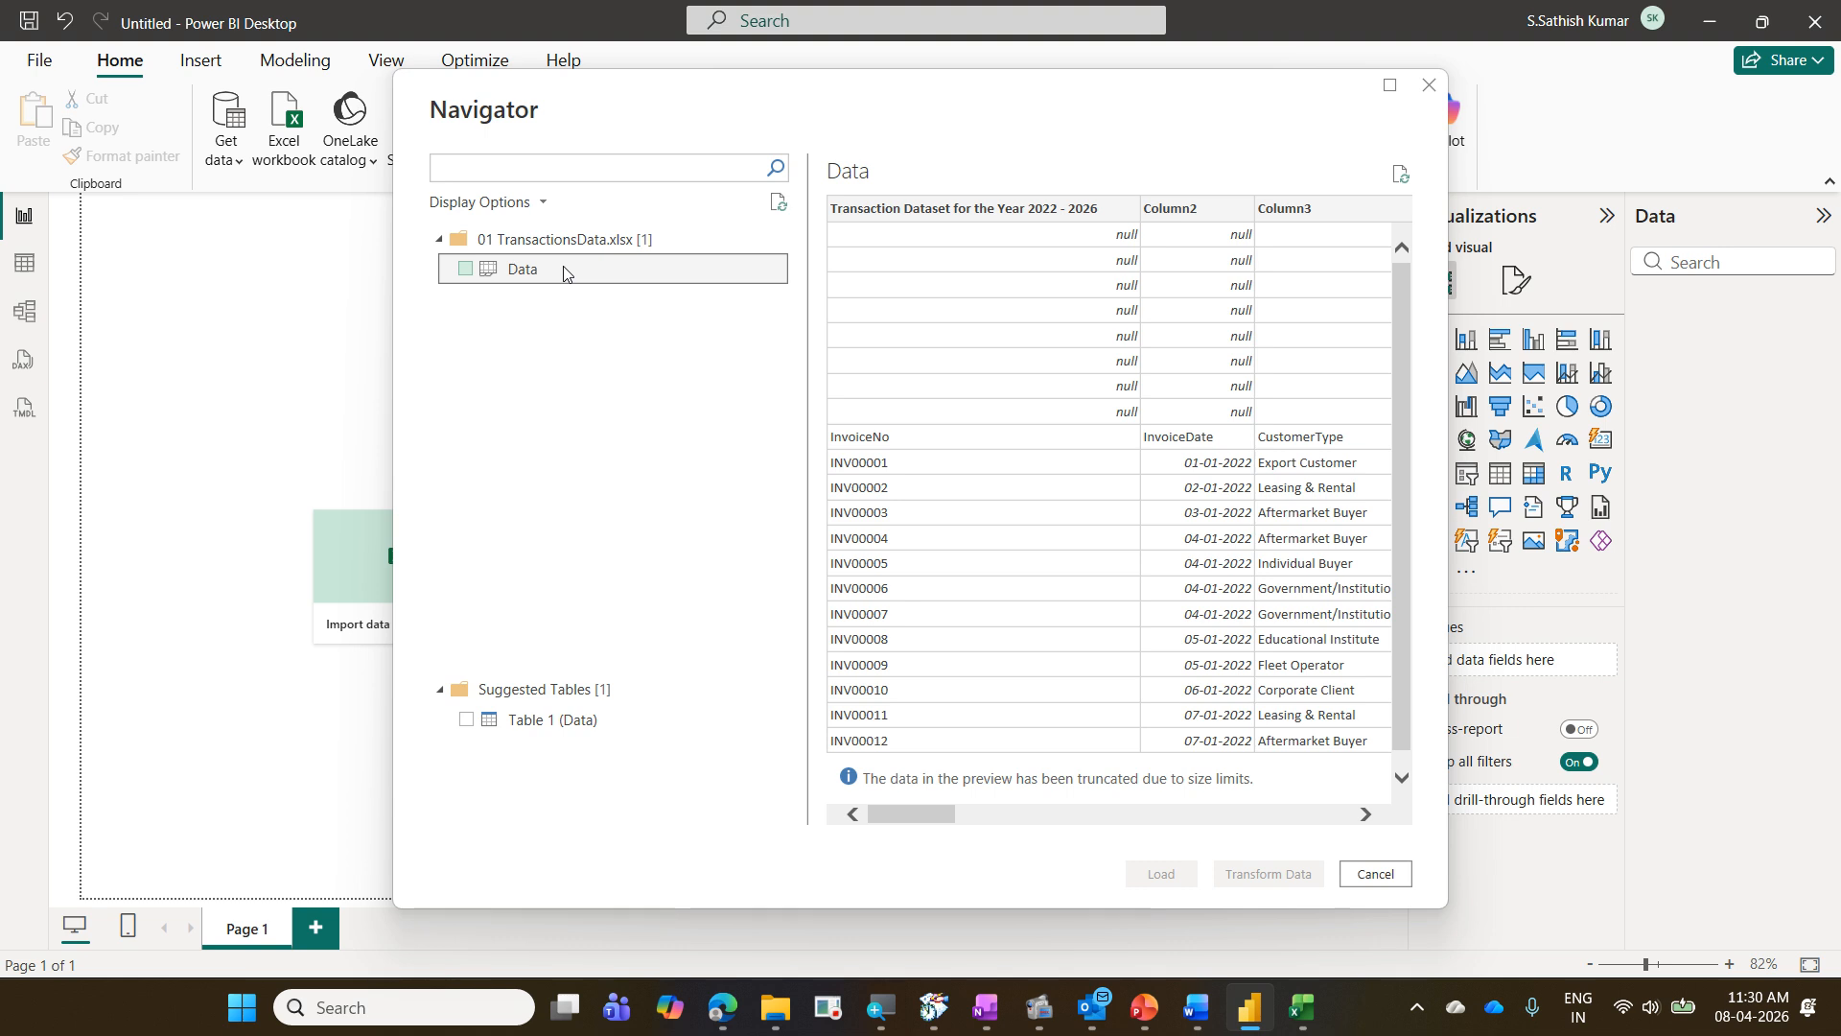
click(466, 269)
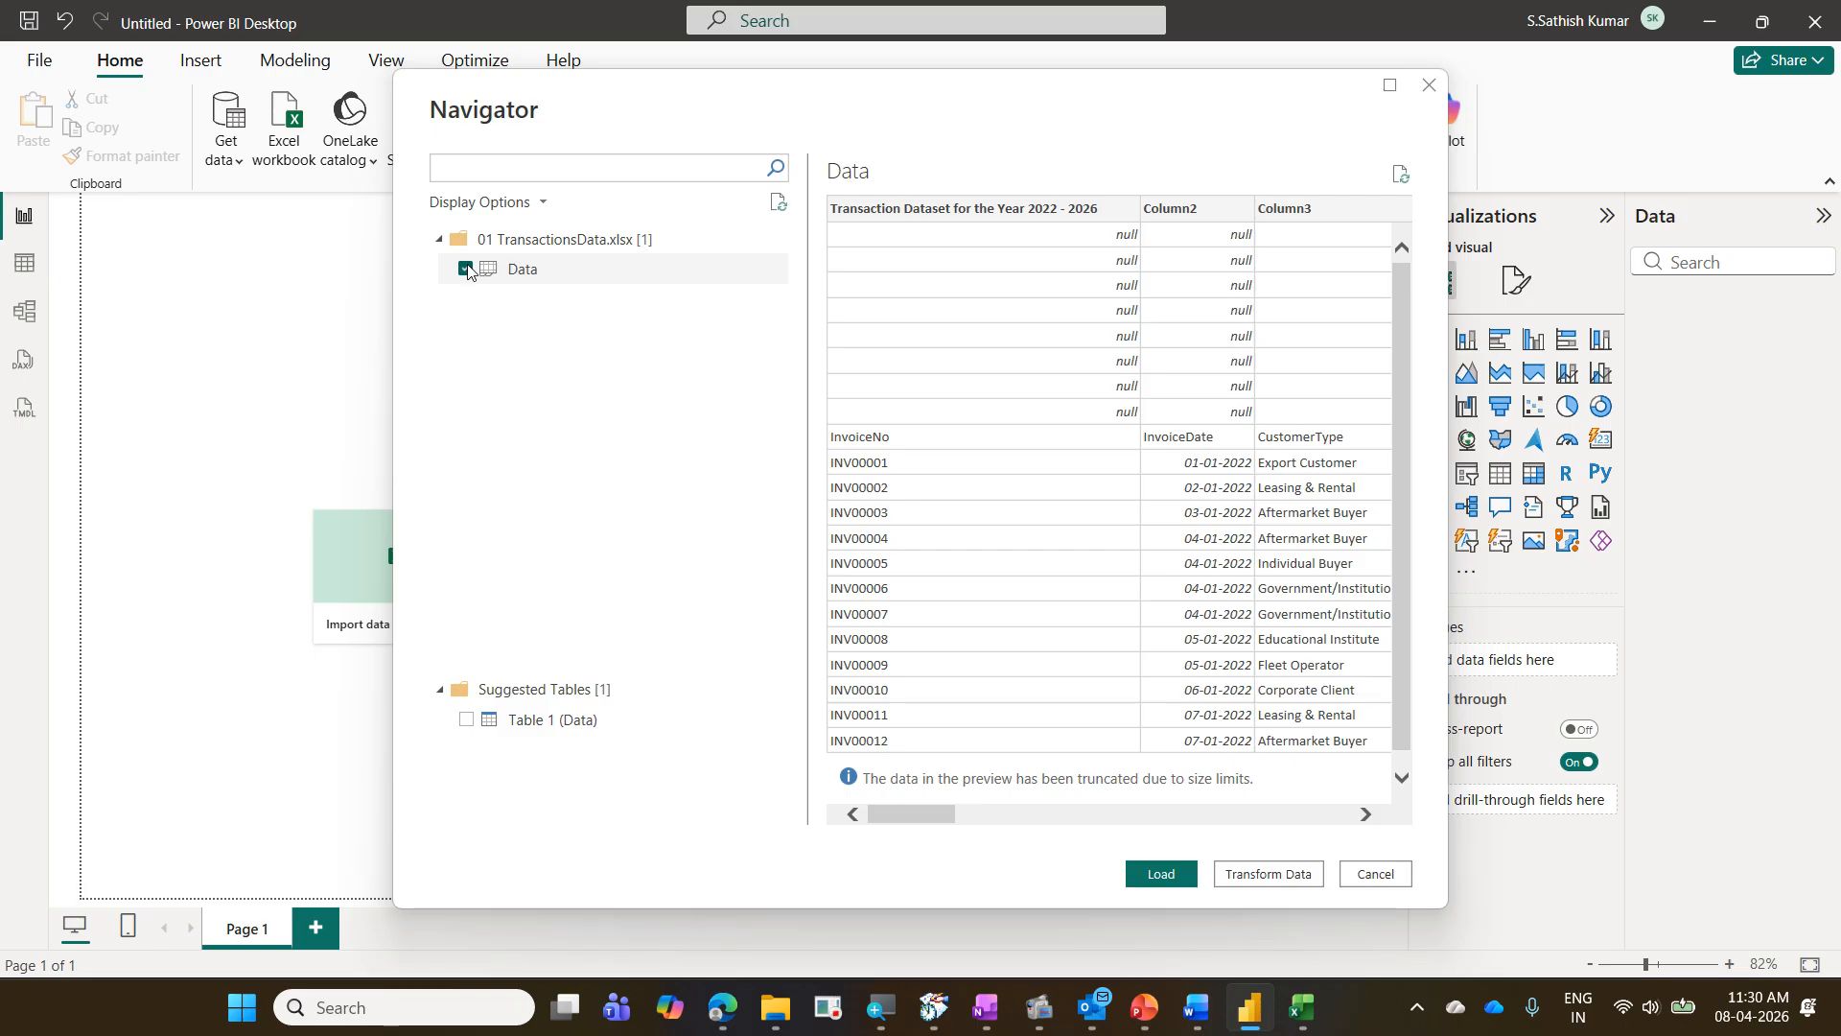
click(1287, 885)
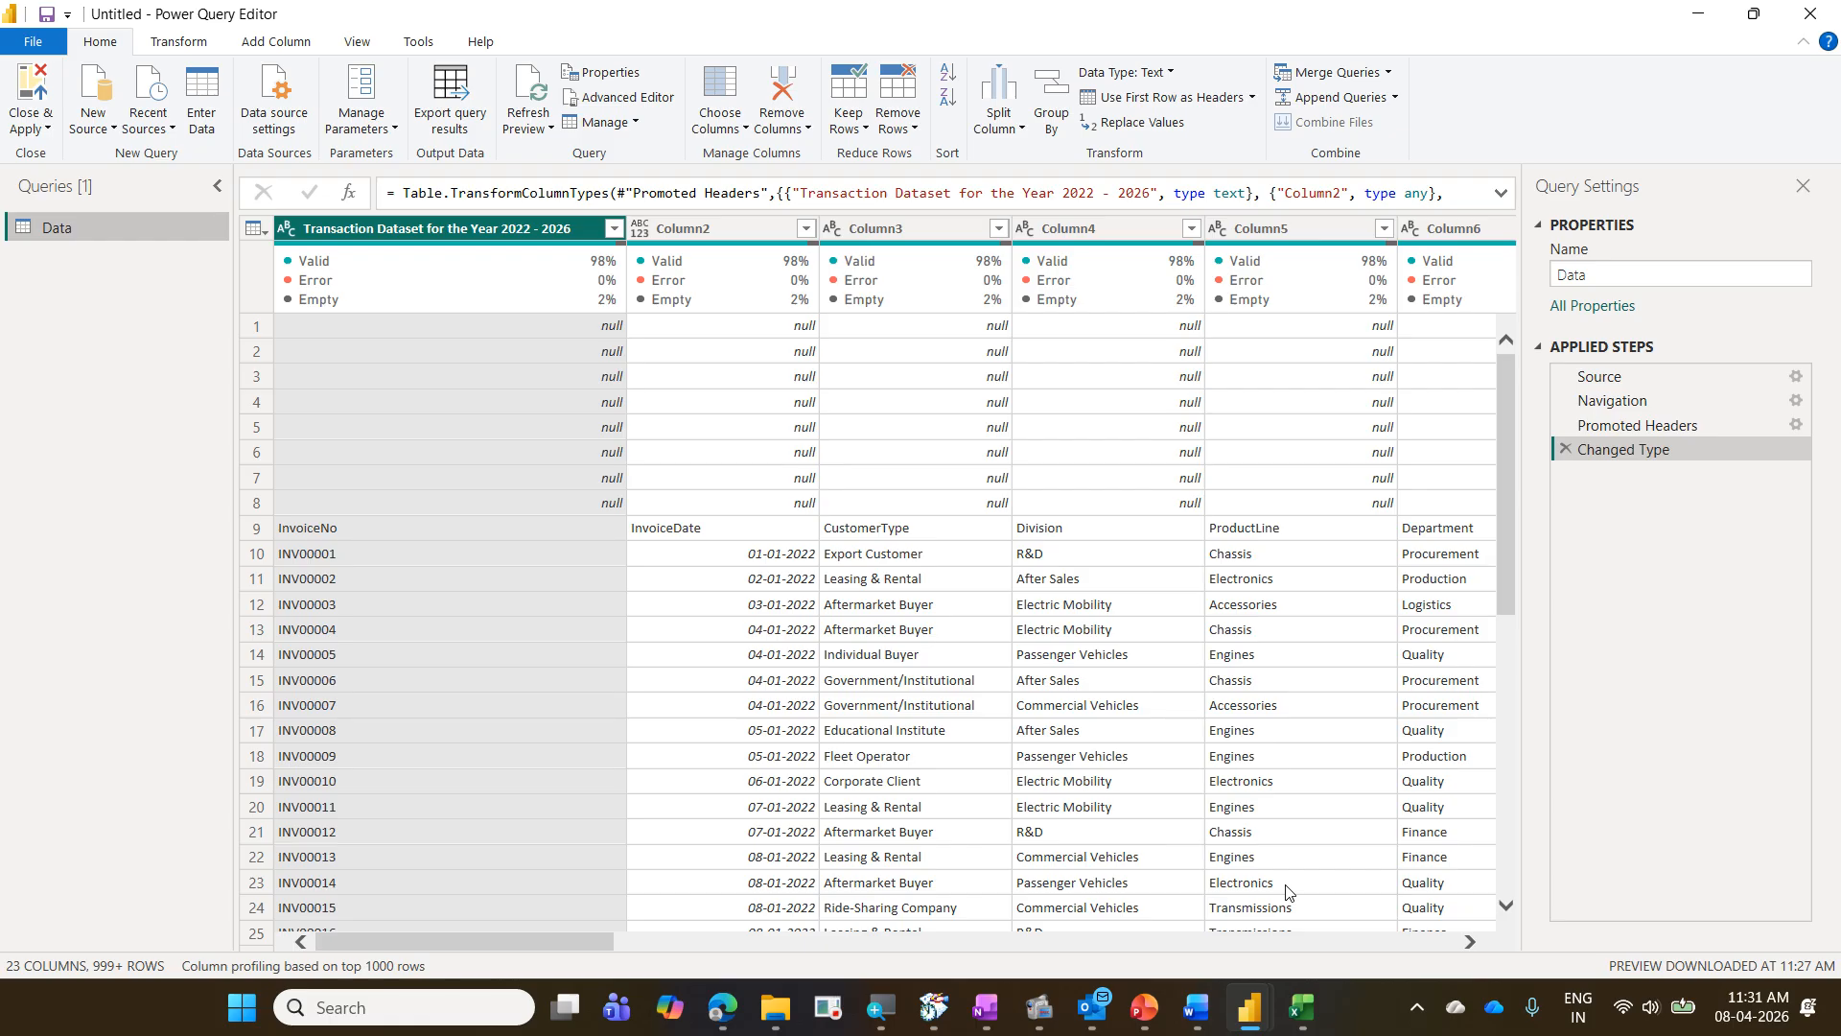
- Turn off the column quality display in the data preview and return to the main query commands
click(361, 44)
click(234, 127)
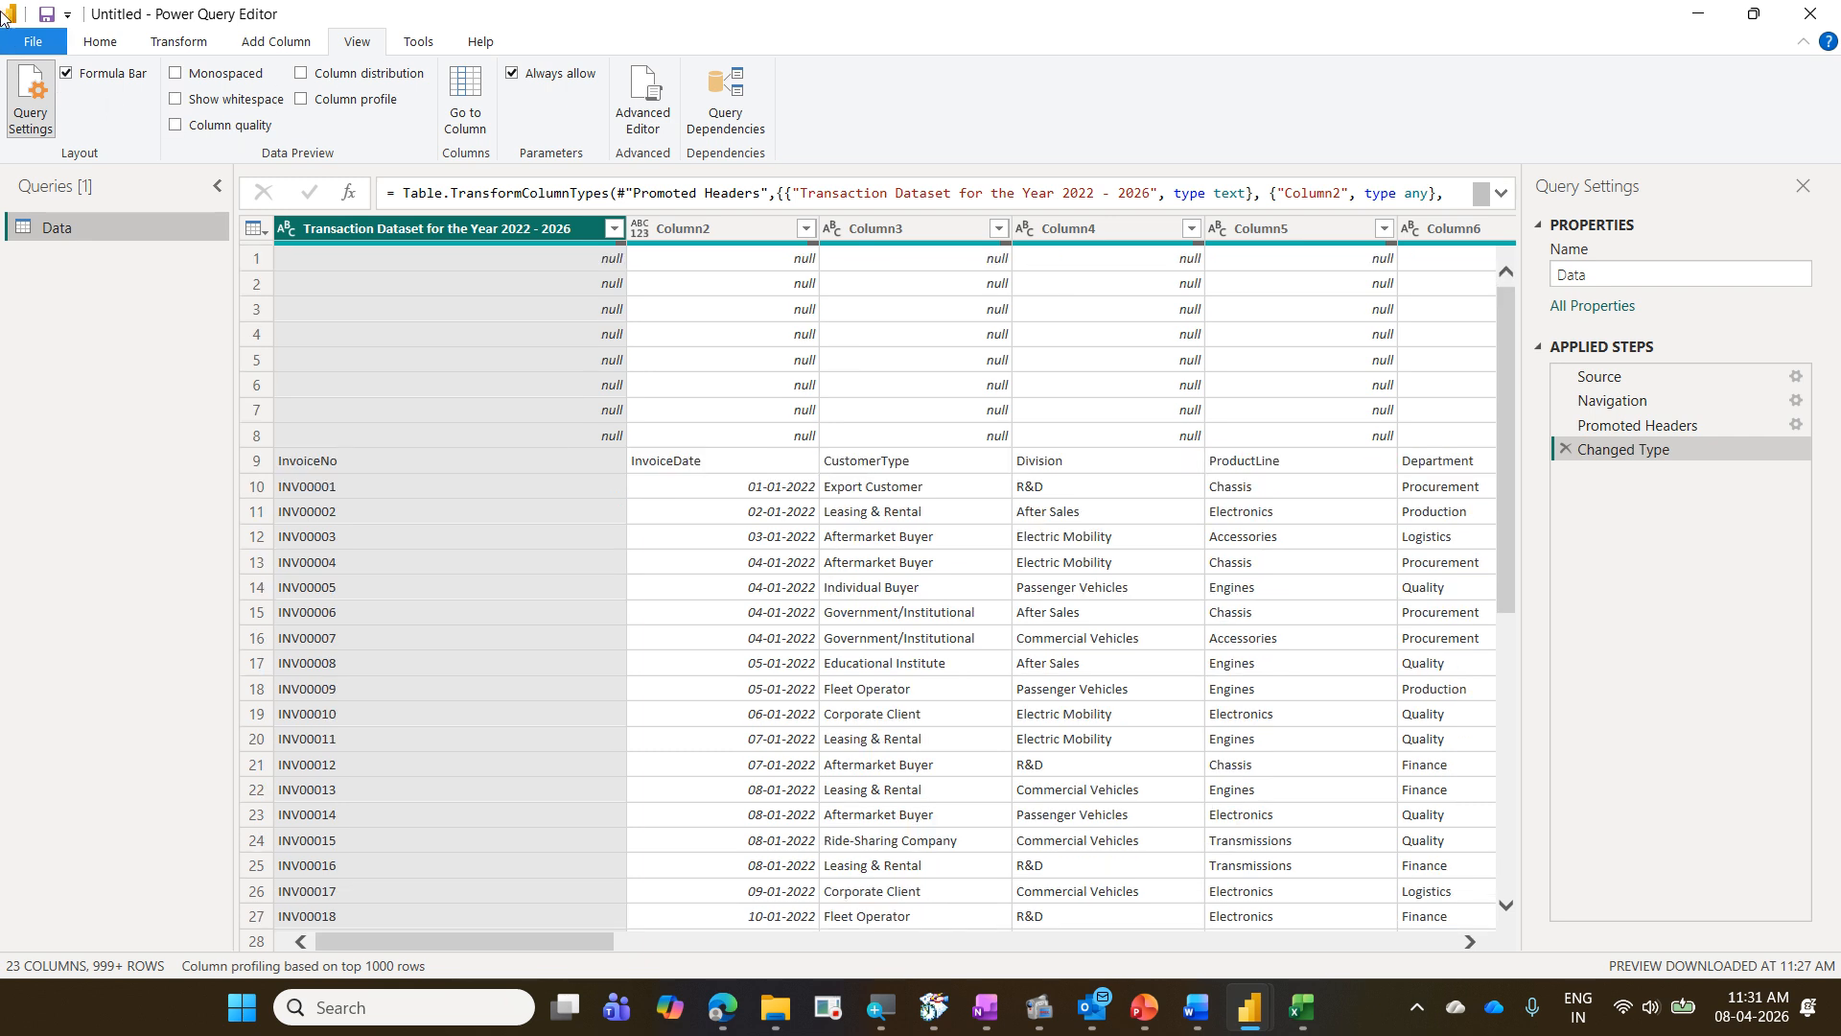
click(103, 42)
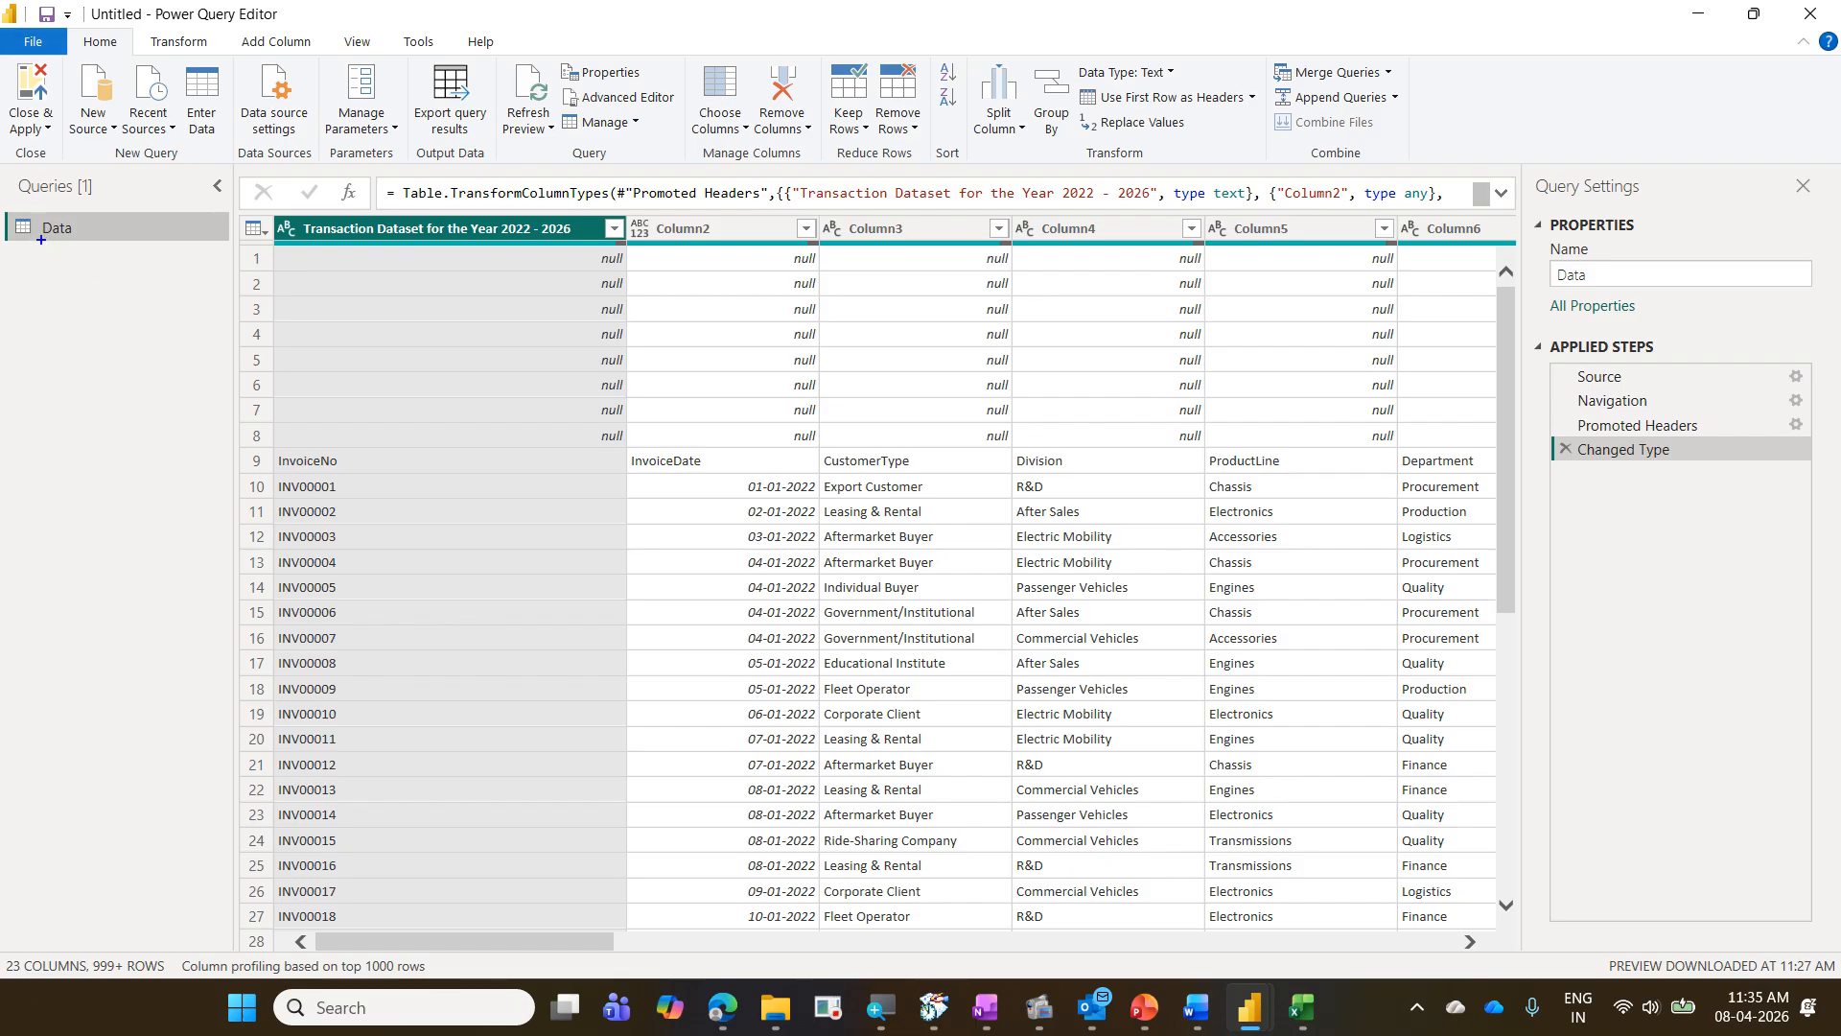
click(19, 220)
mouse_move(276, 214)
mouse_down()
mouse_move(1418, 788)
mouse_move(1483, 979)
mouse_up()
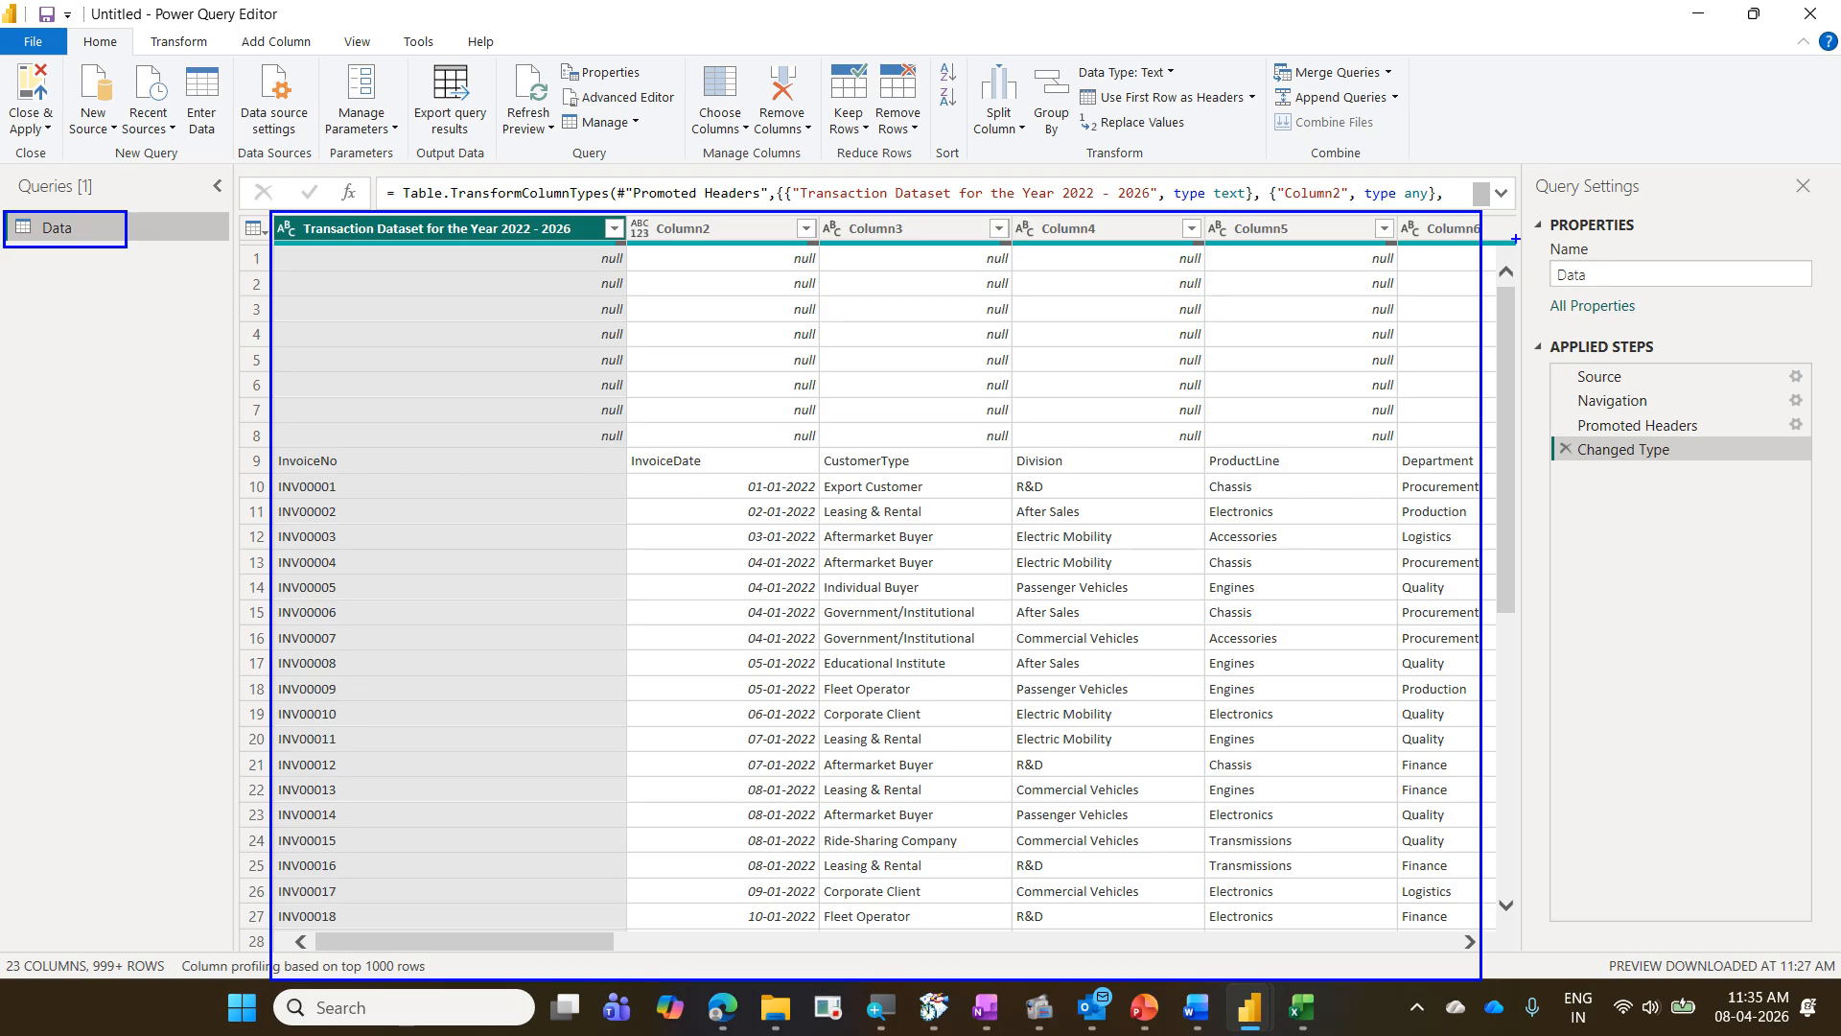
drag(1517, 167, 1669, 213)
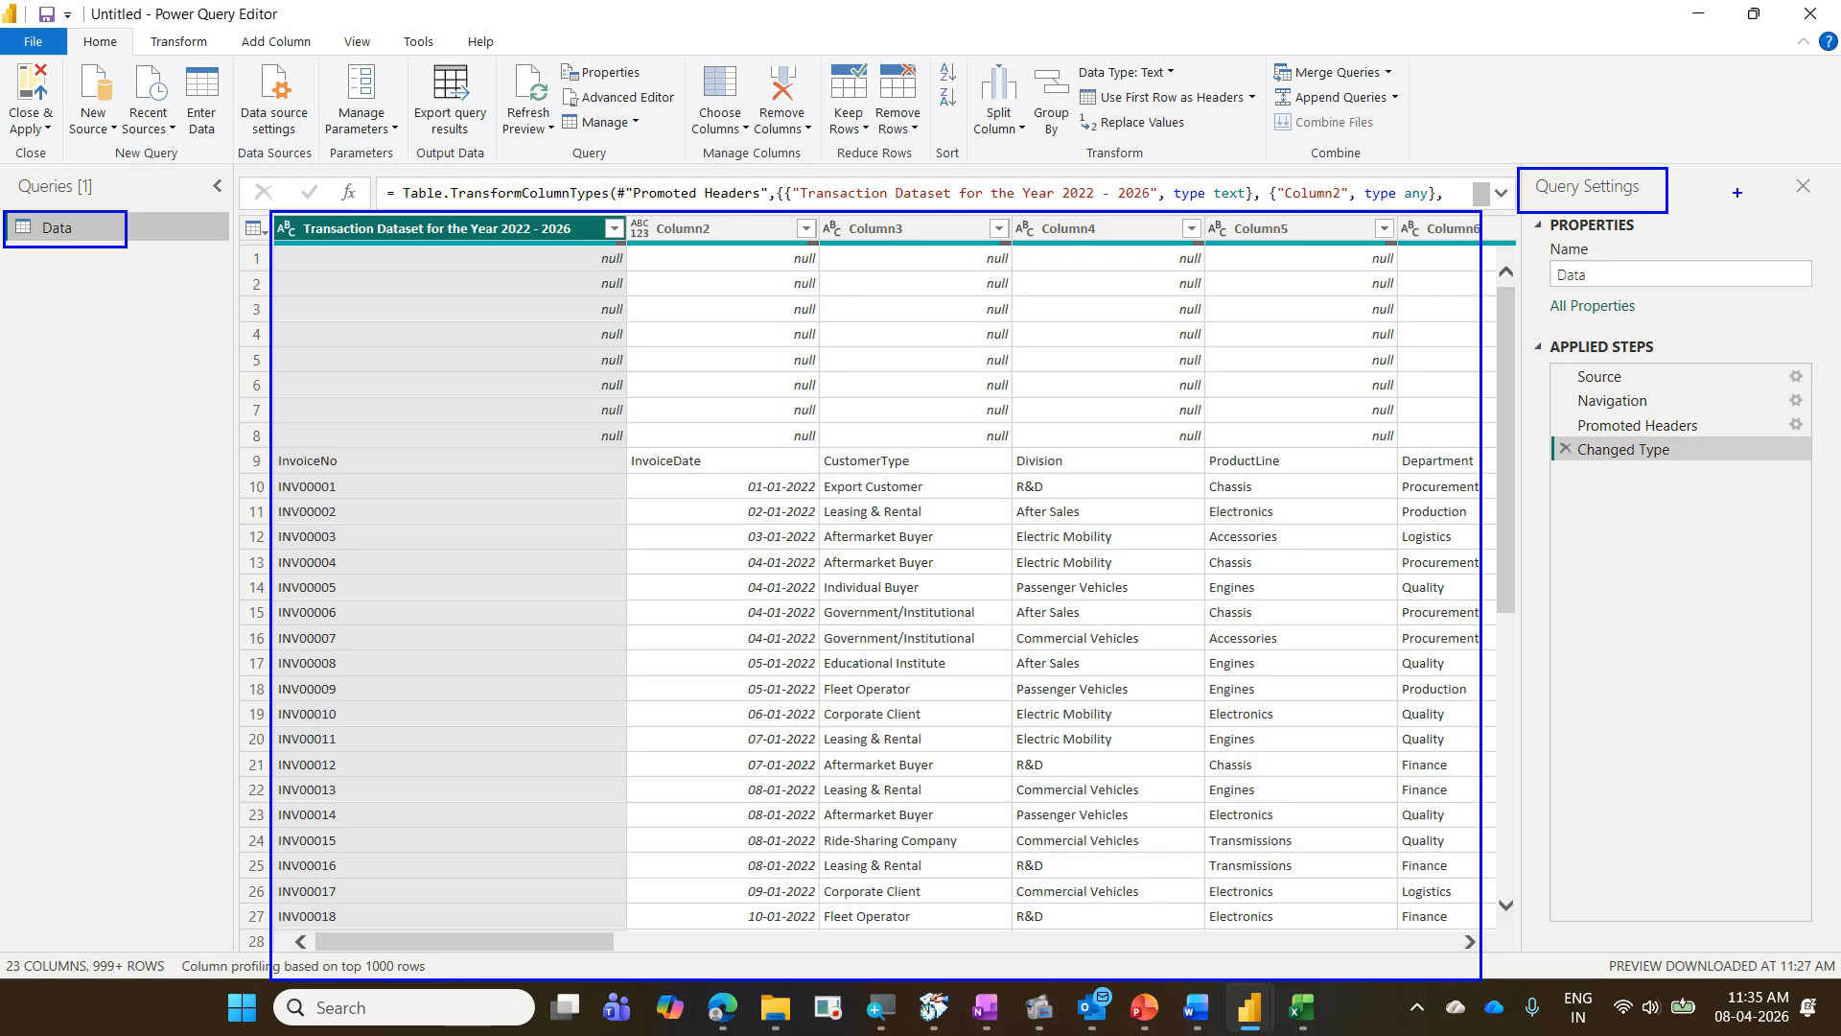
drag(1685, 186, 1721, 150)
key(Escape)
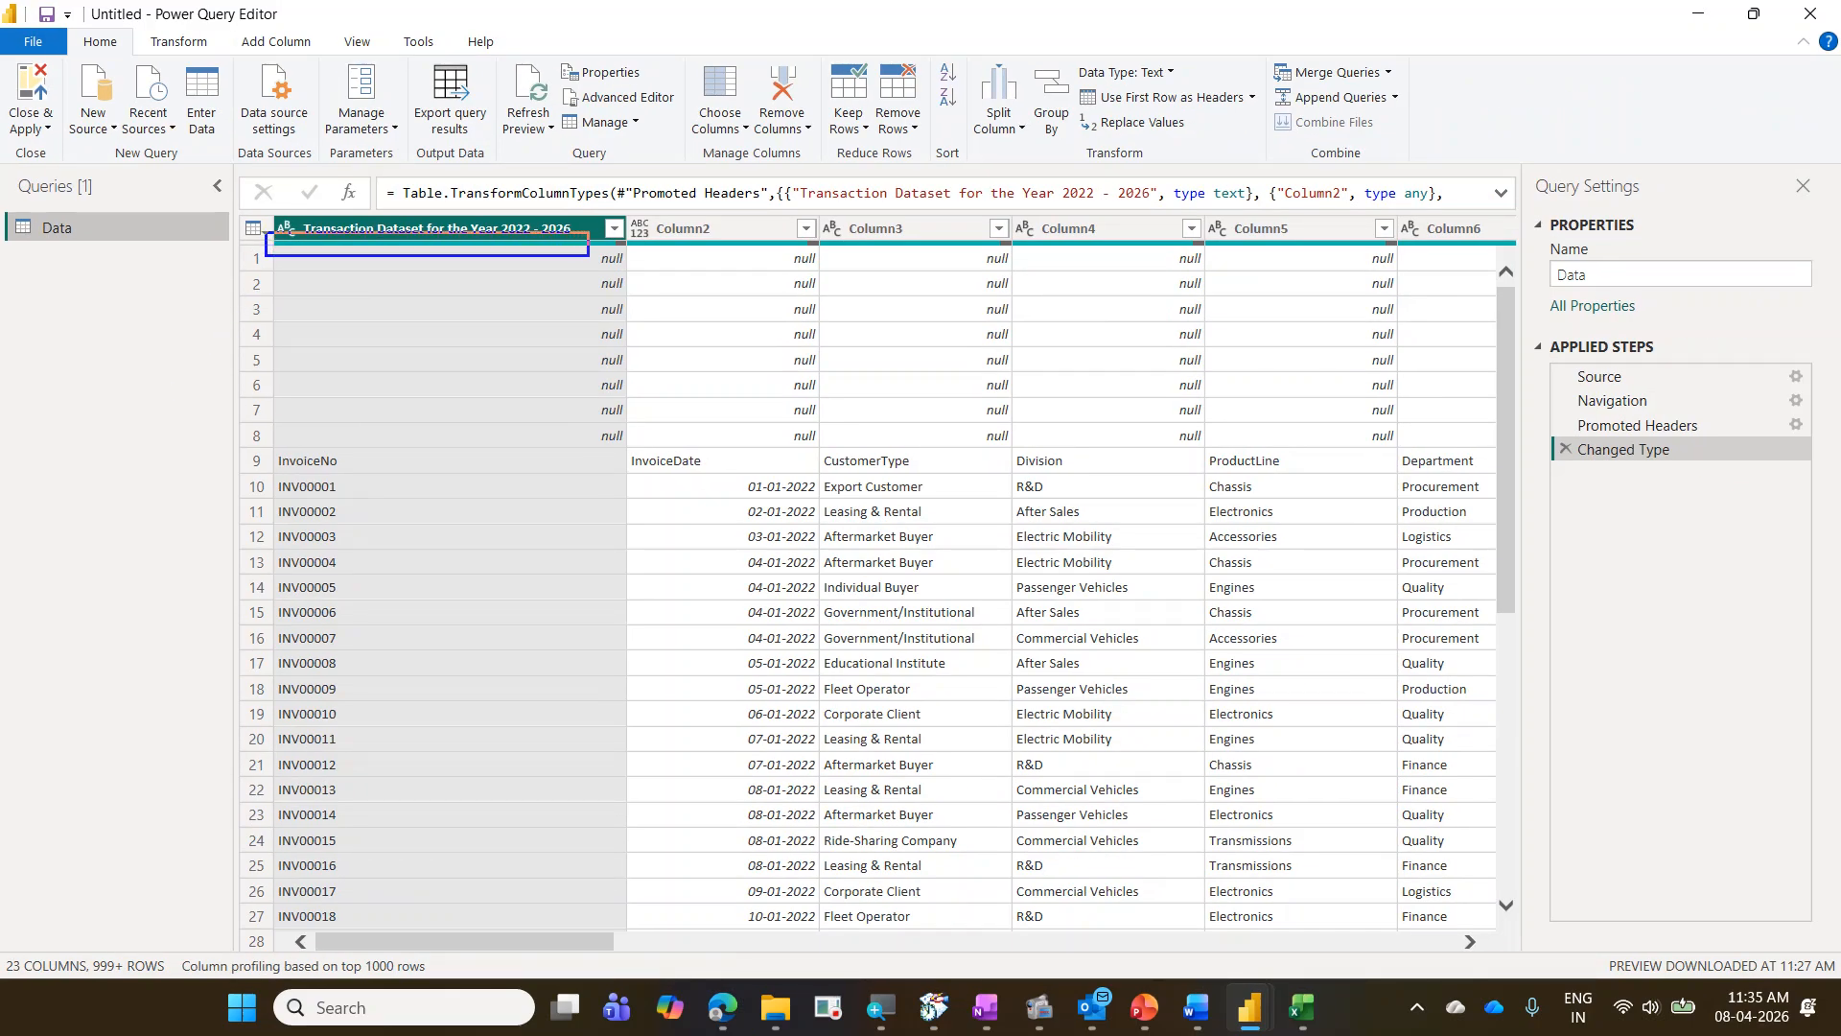
drag(120, 357, 300, 260)
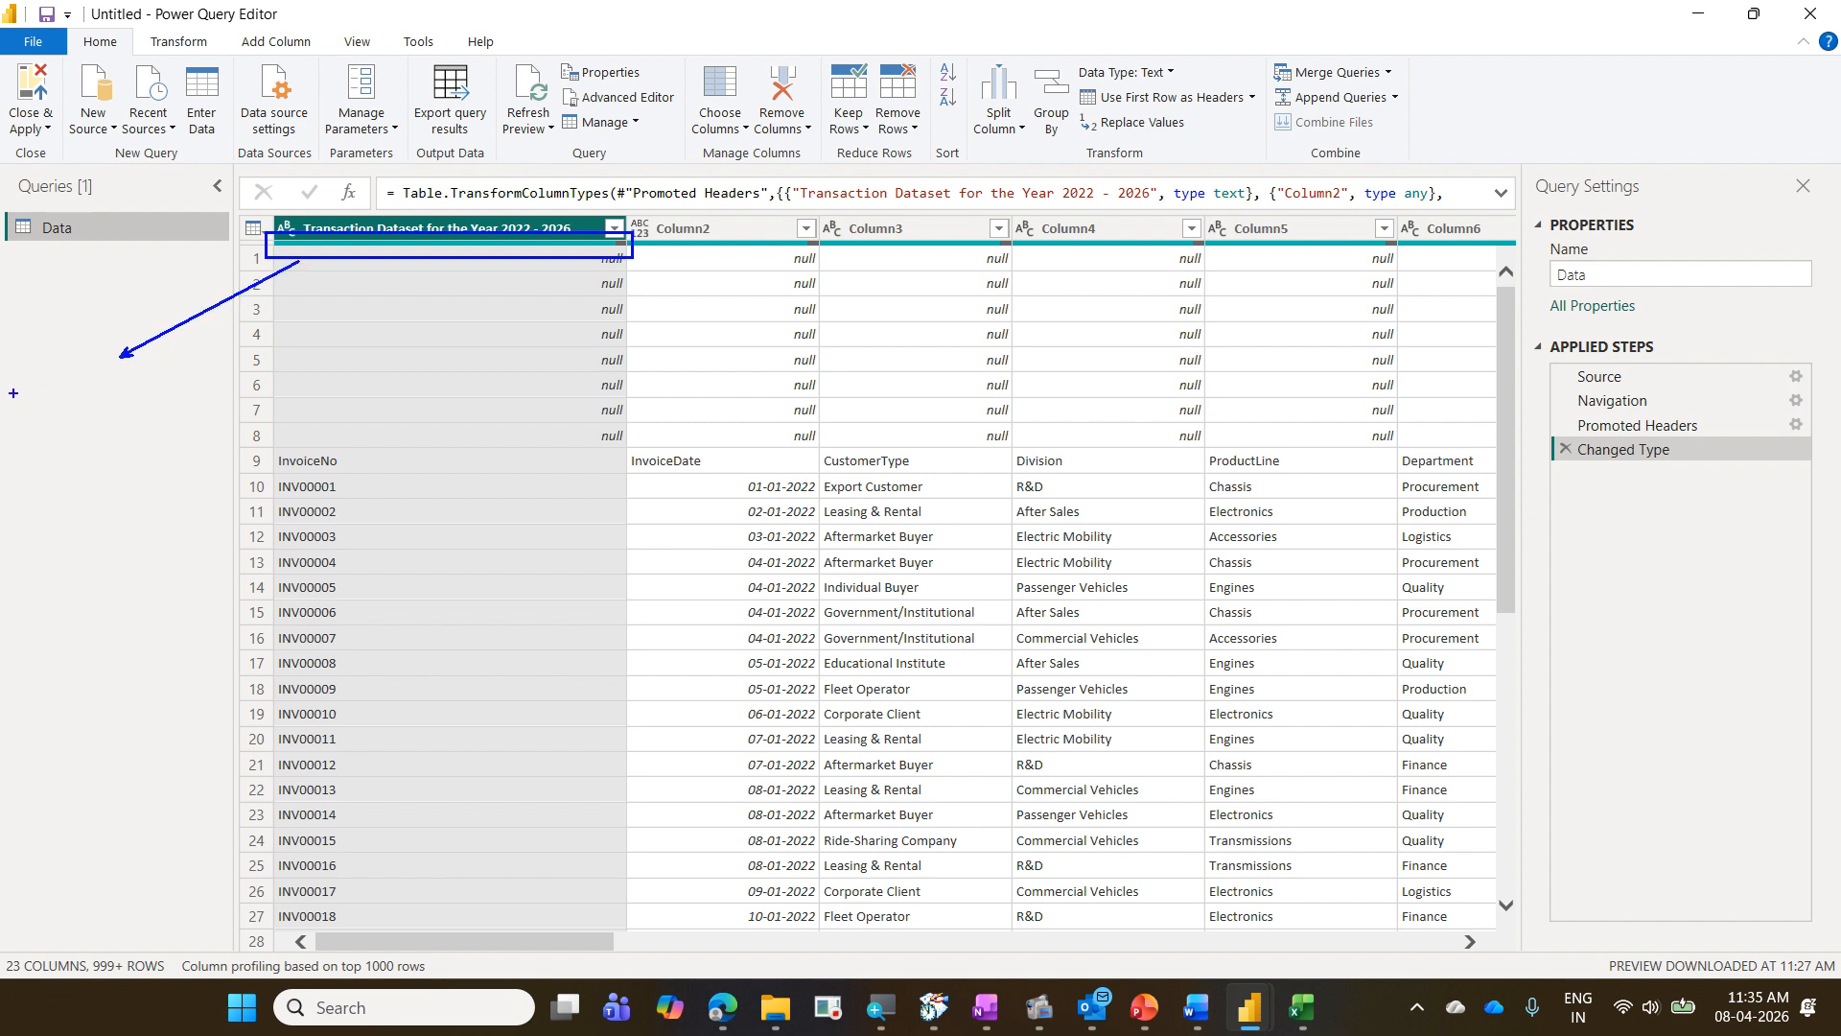
text(tGree)
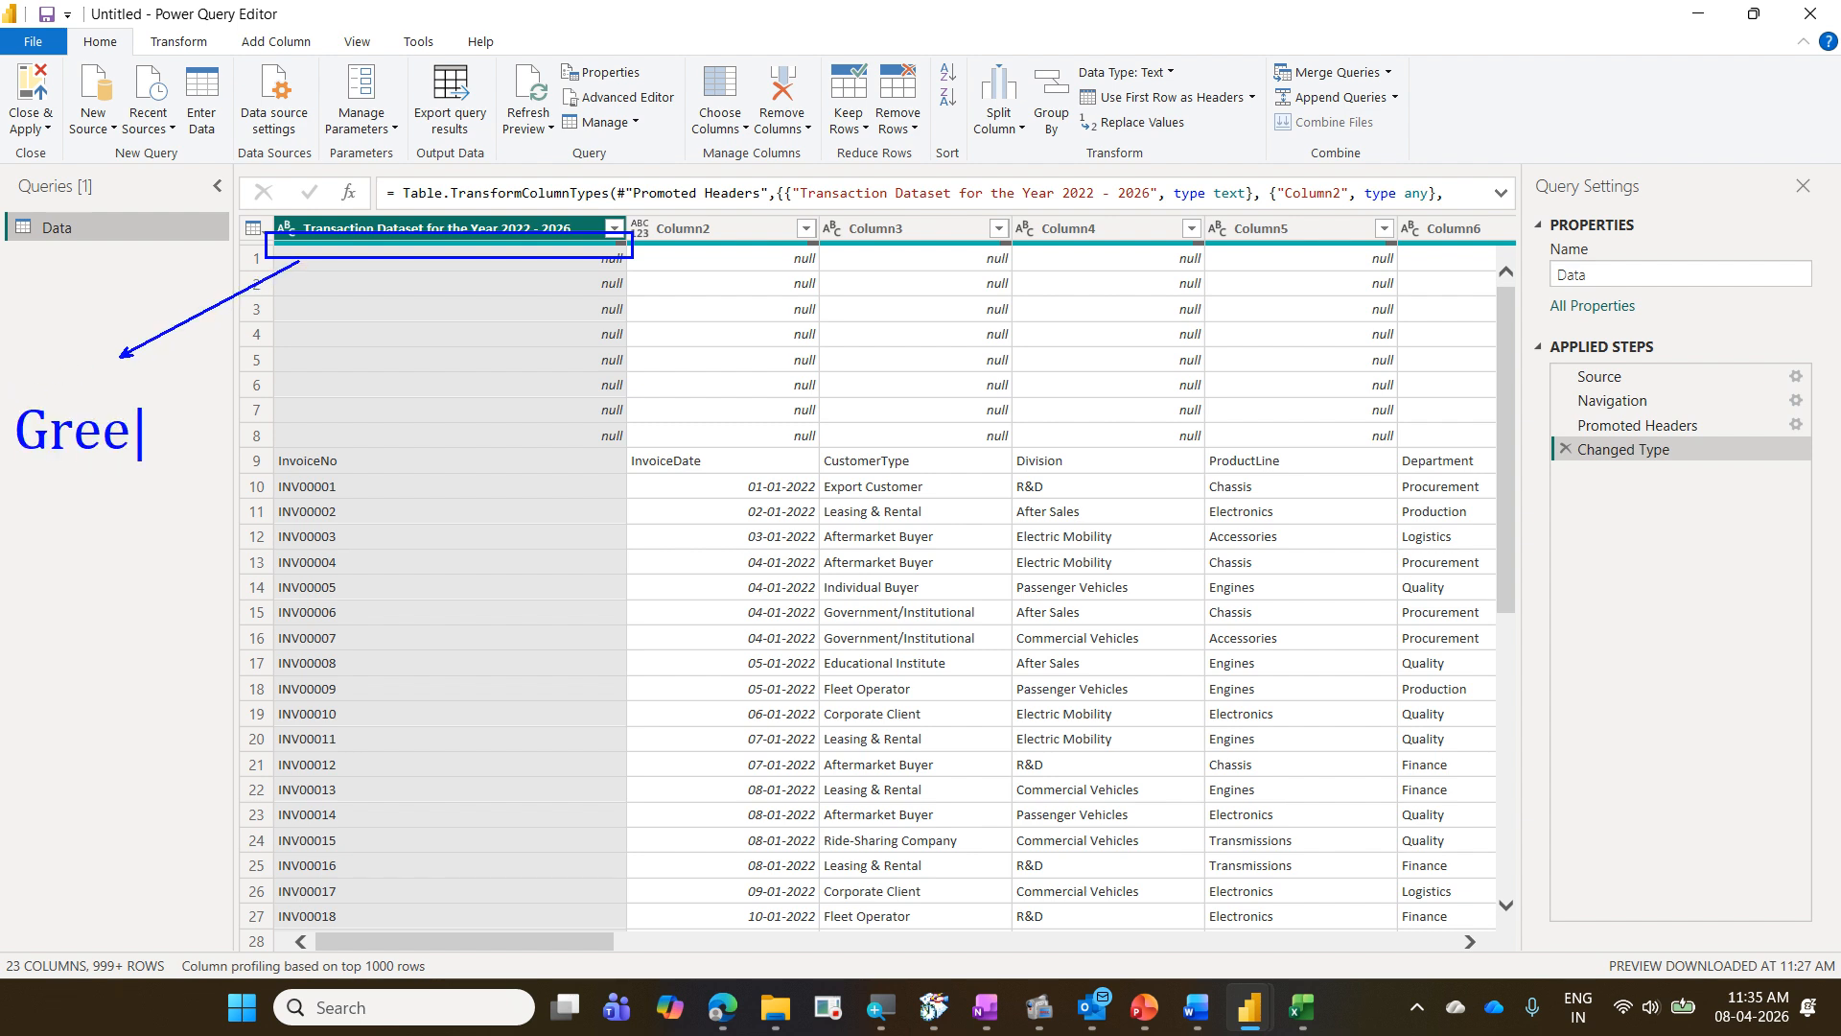
text(n)
key(Return)
text(Grey)
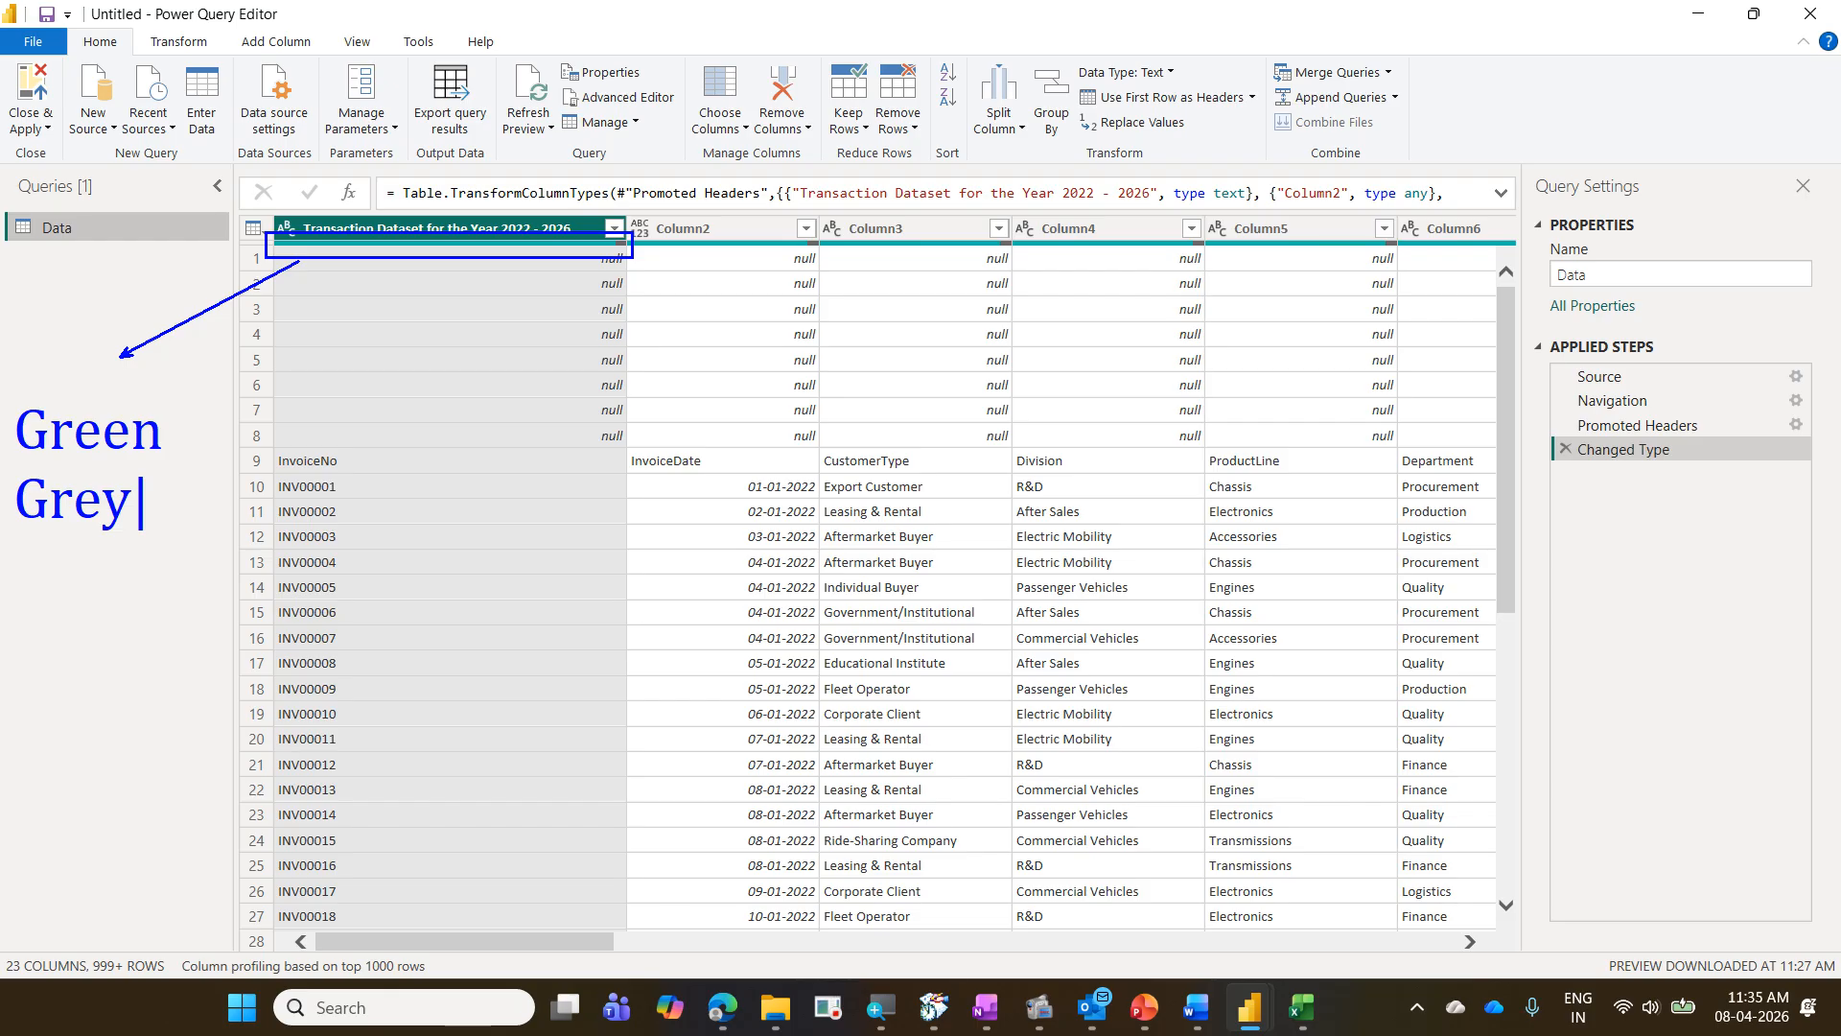
key(Return)
text(Red)
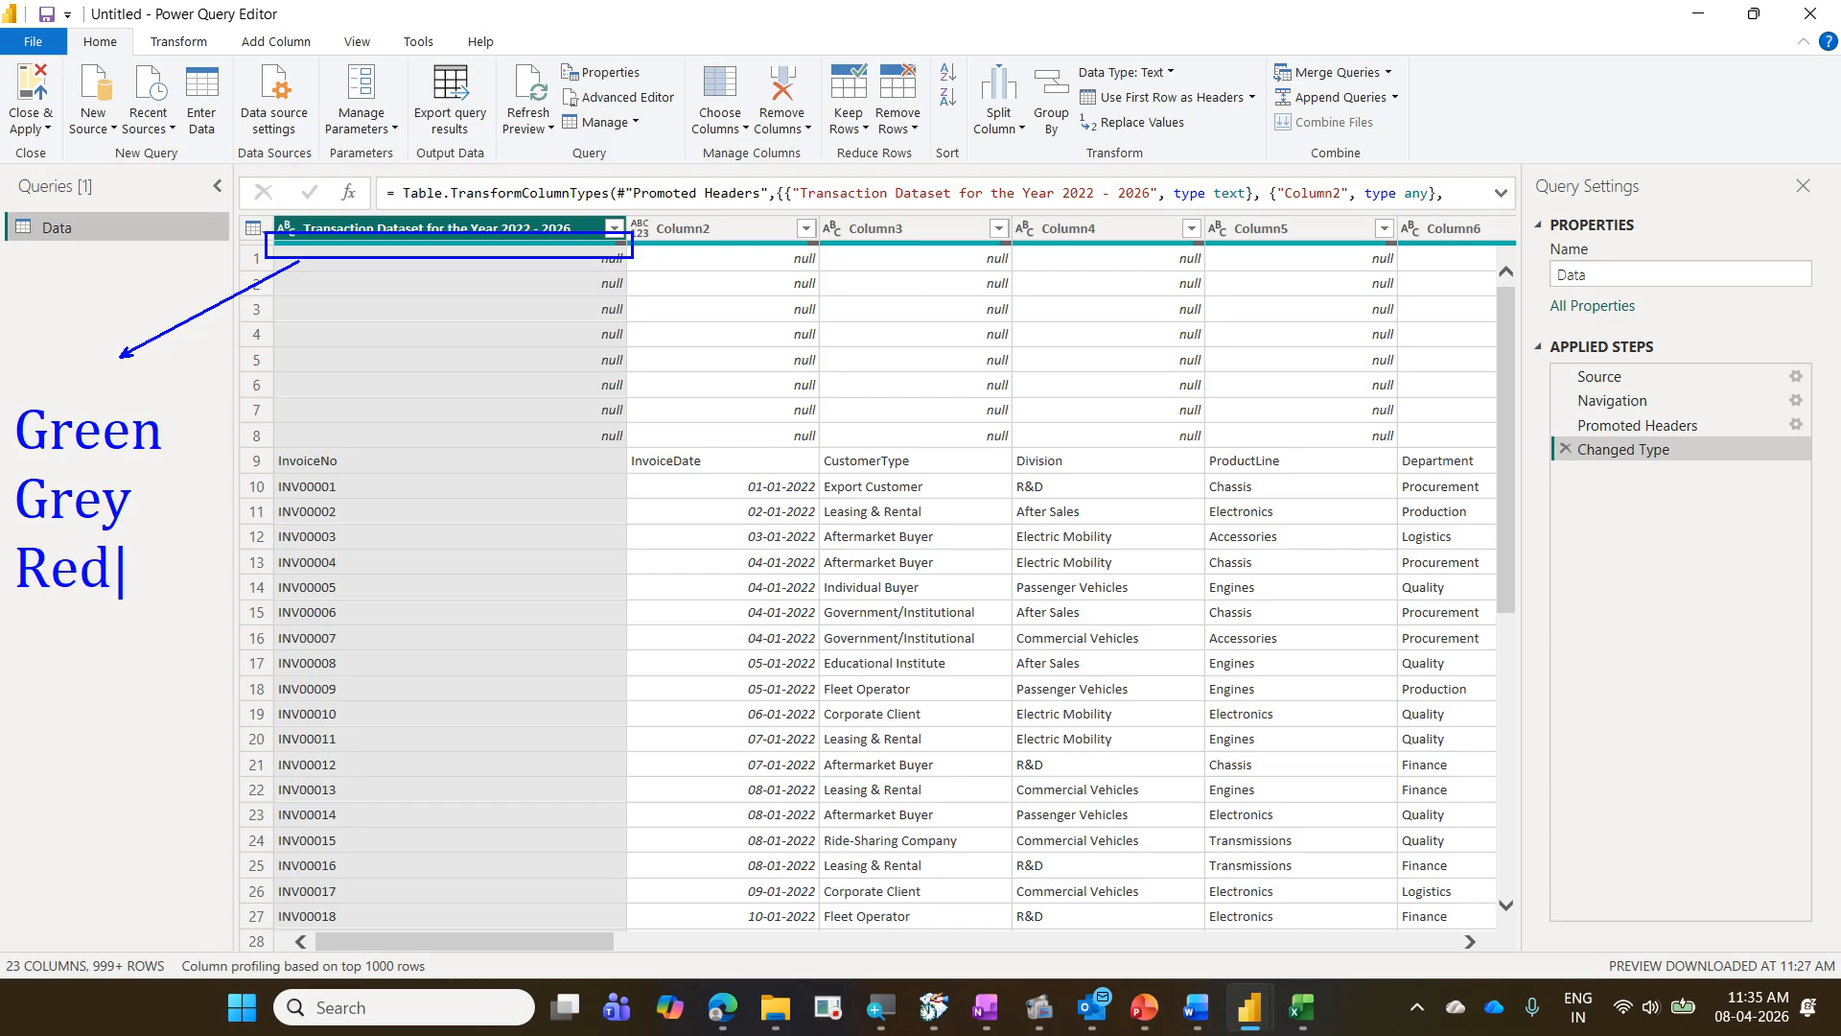
key(Escape)
key(Escape)
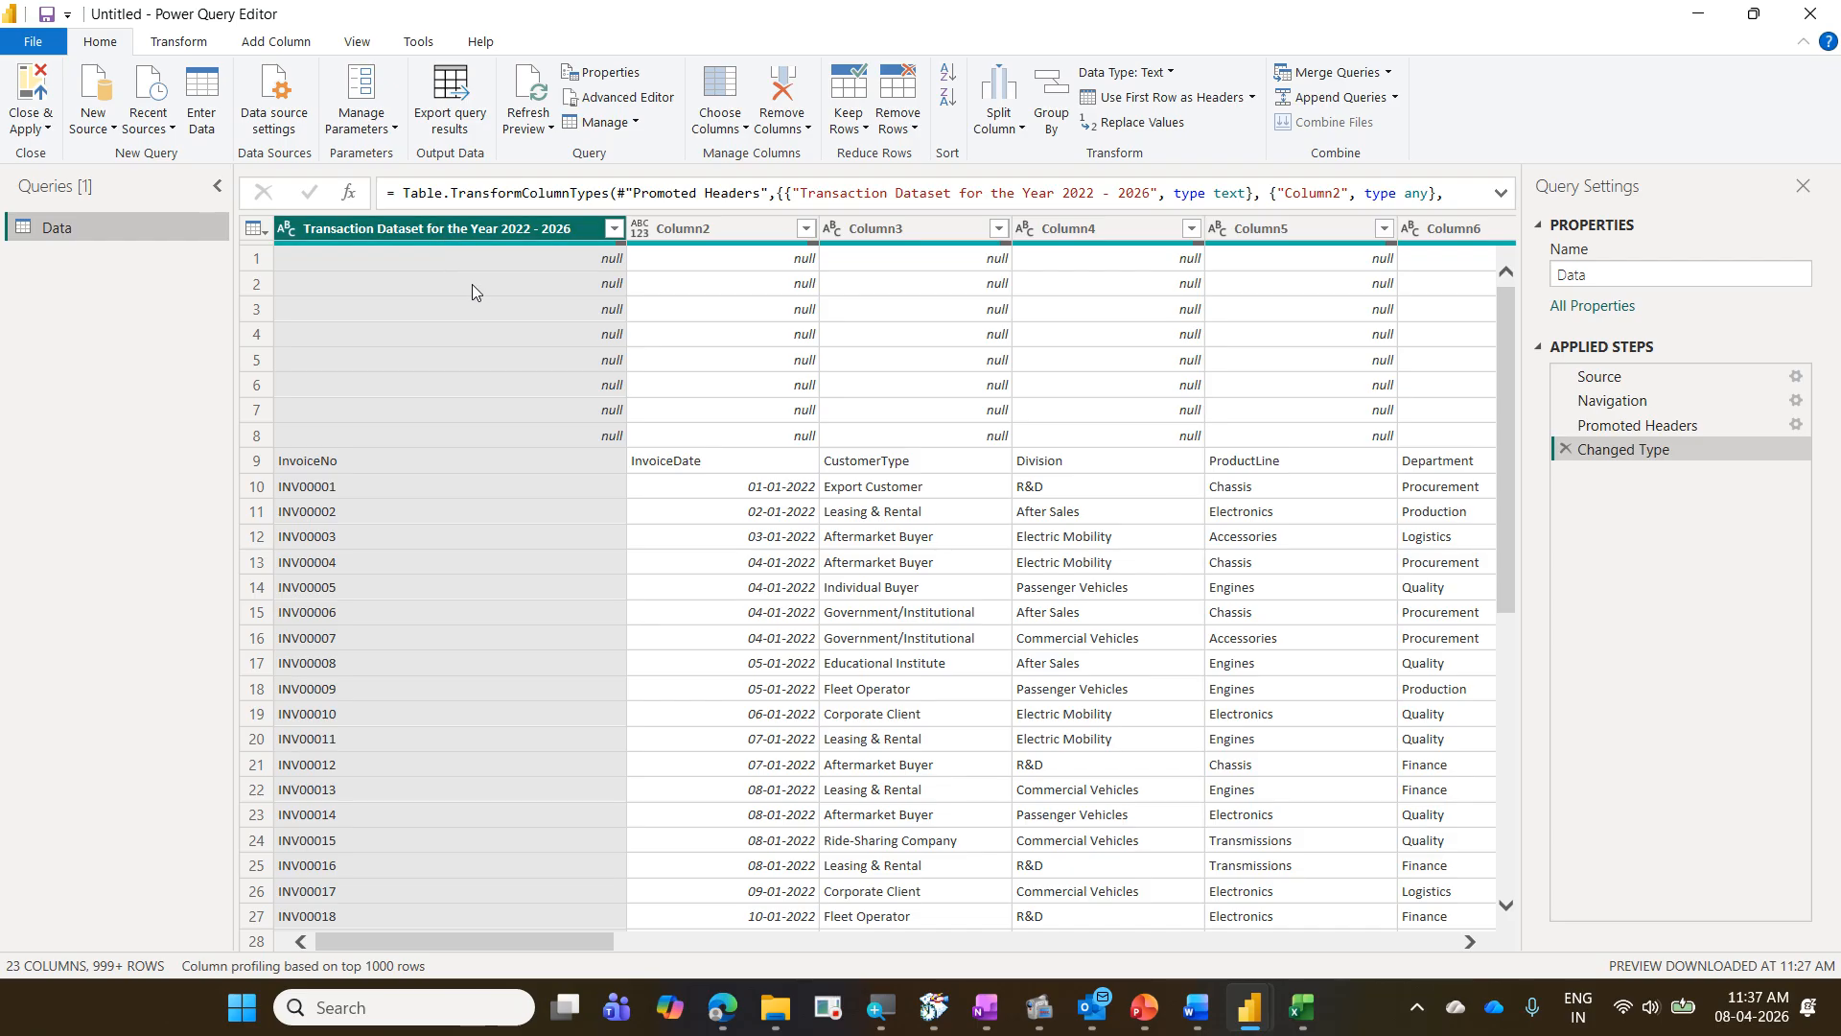
- Base the column profiling on the entire data set instead of the top 1000 rows
mouse_move(475, 241)
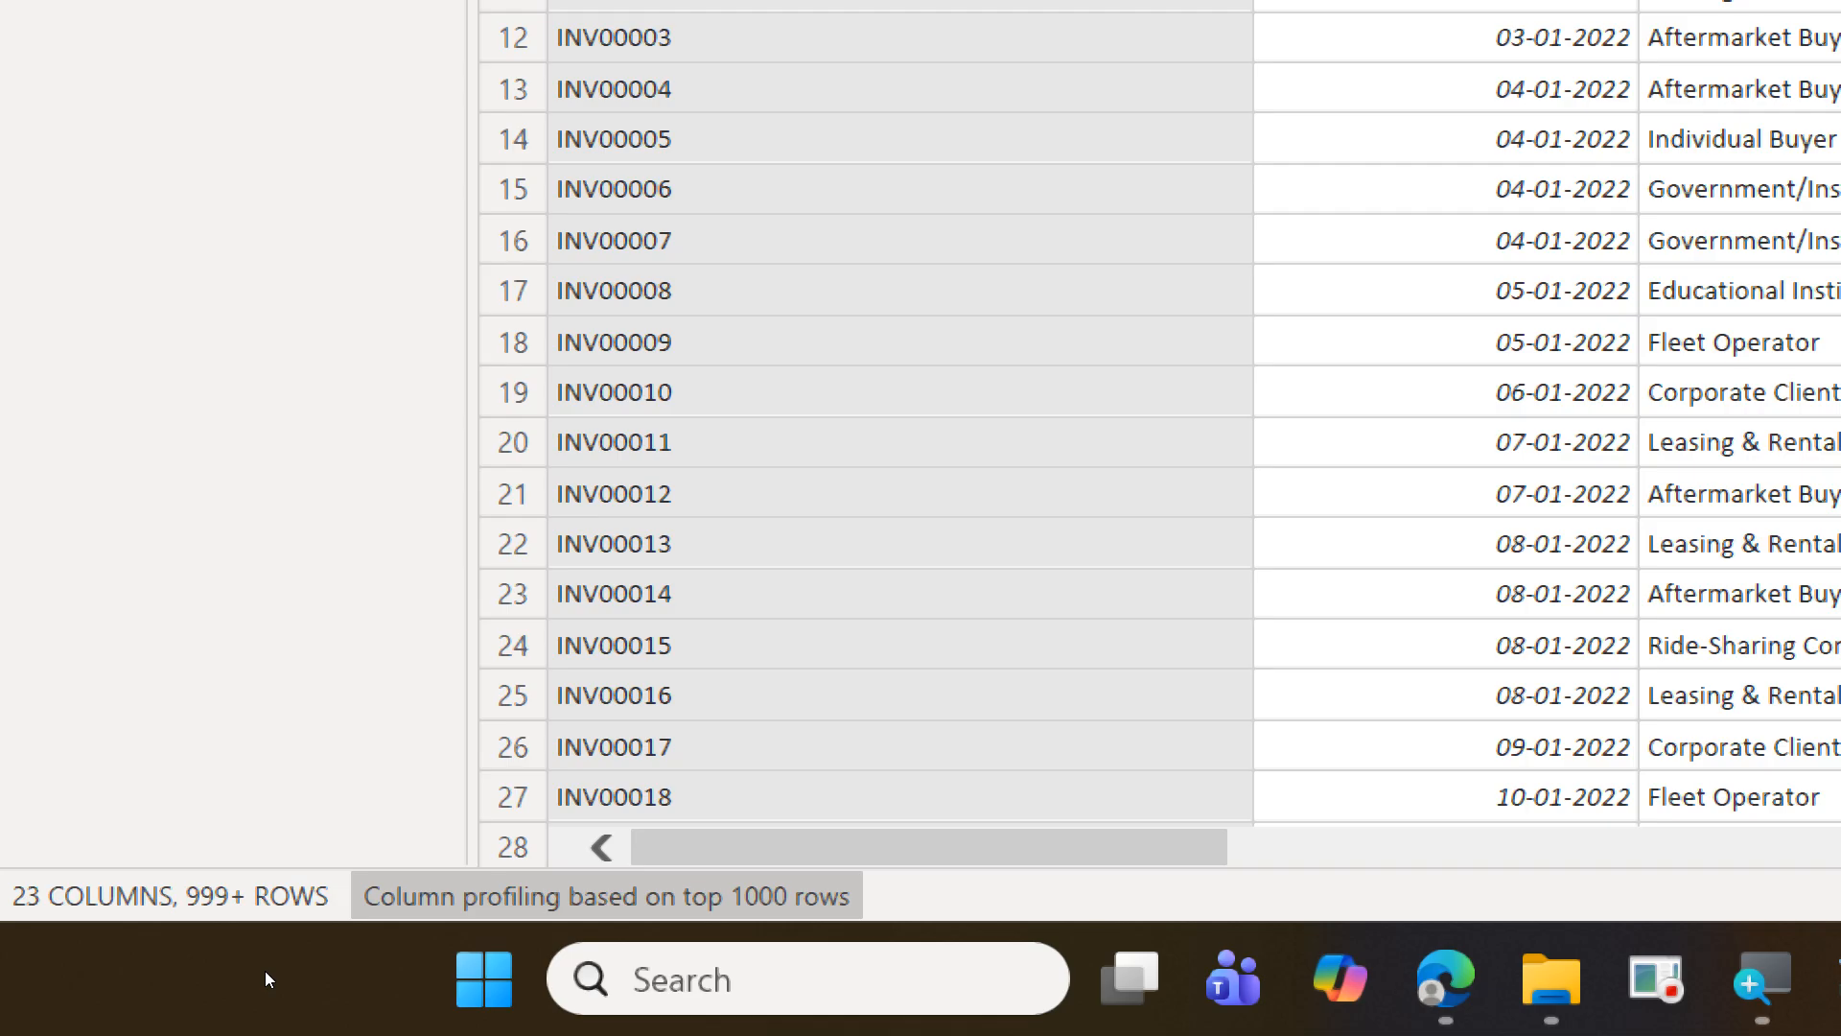
click(530, 905)
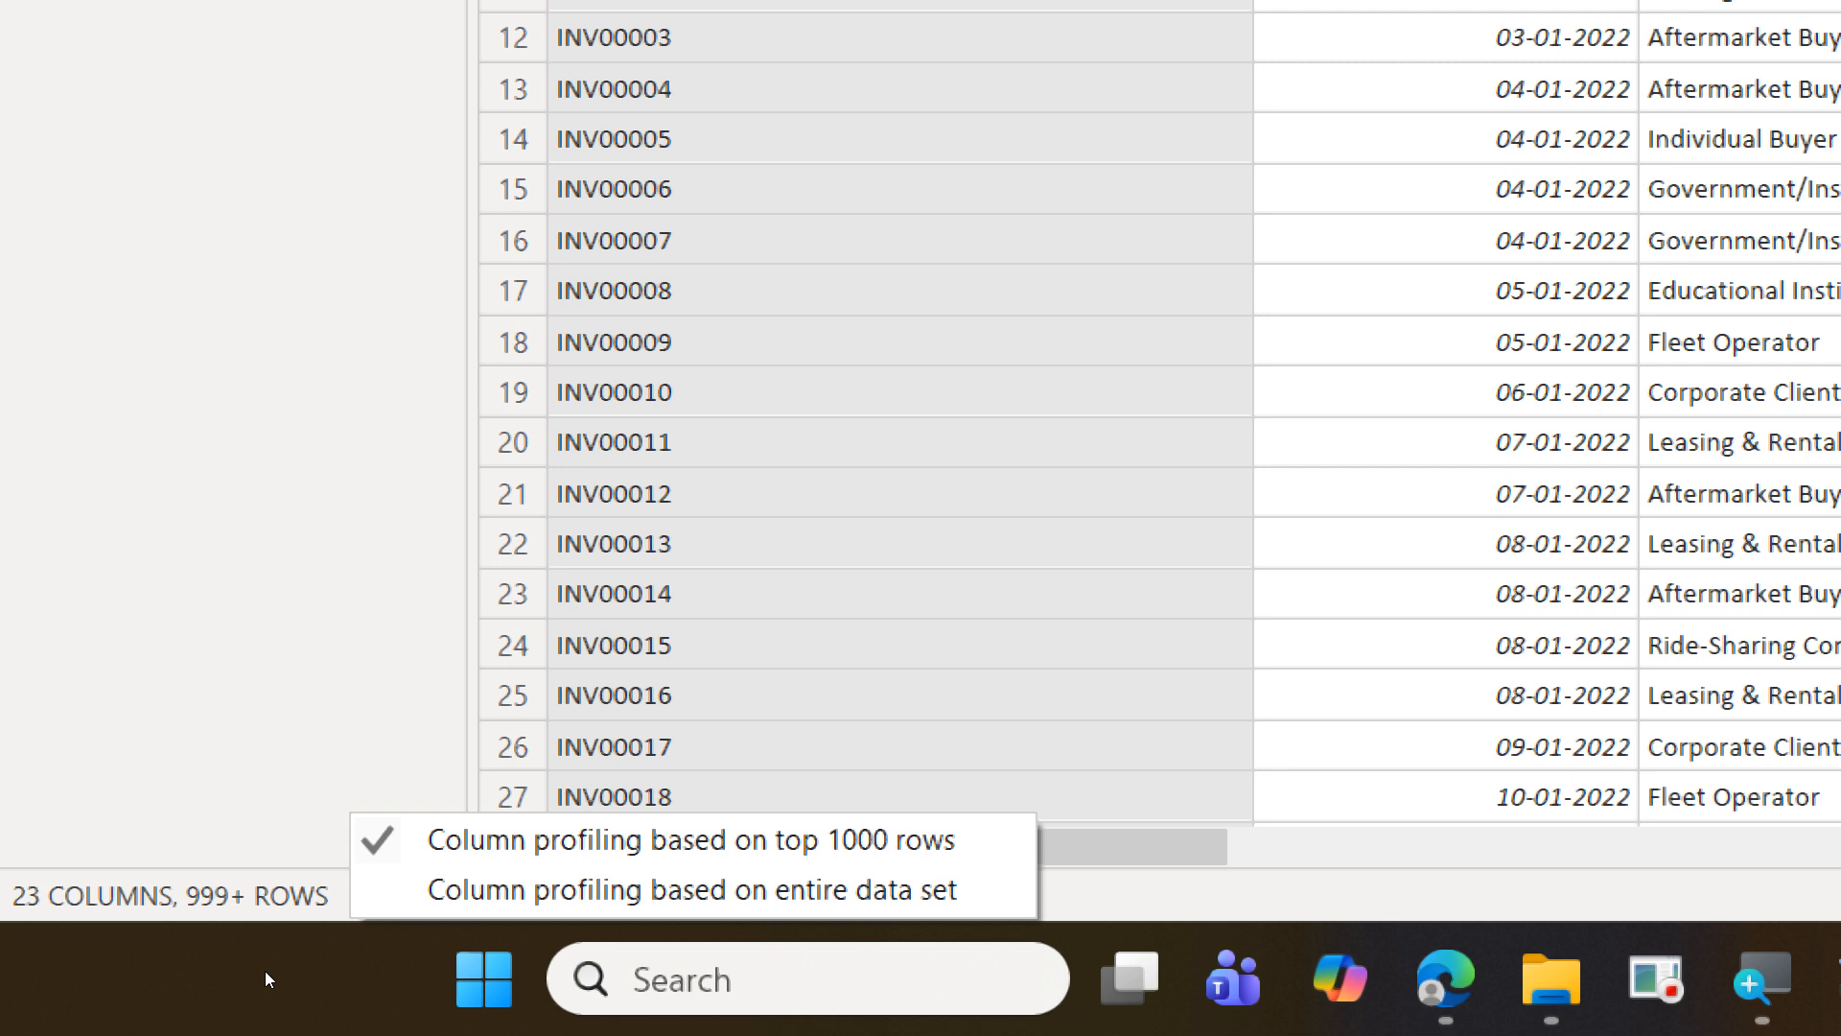
key(Down)
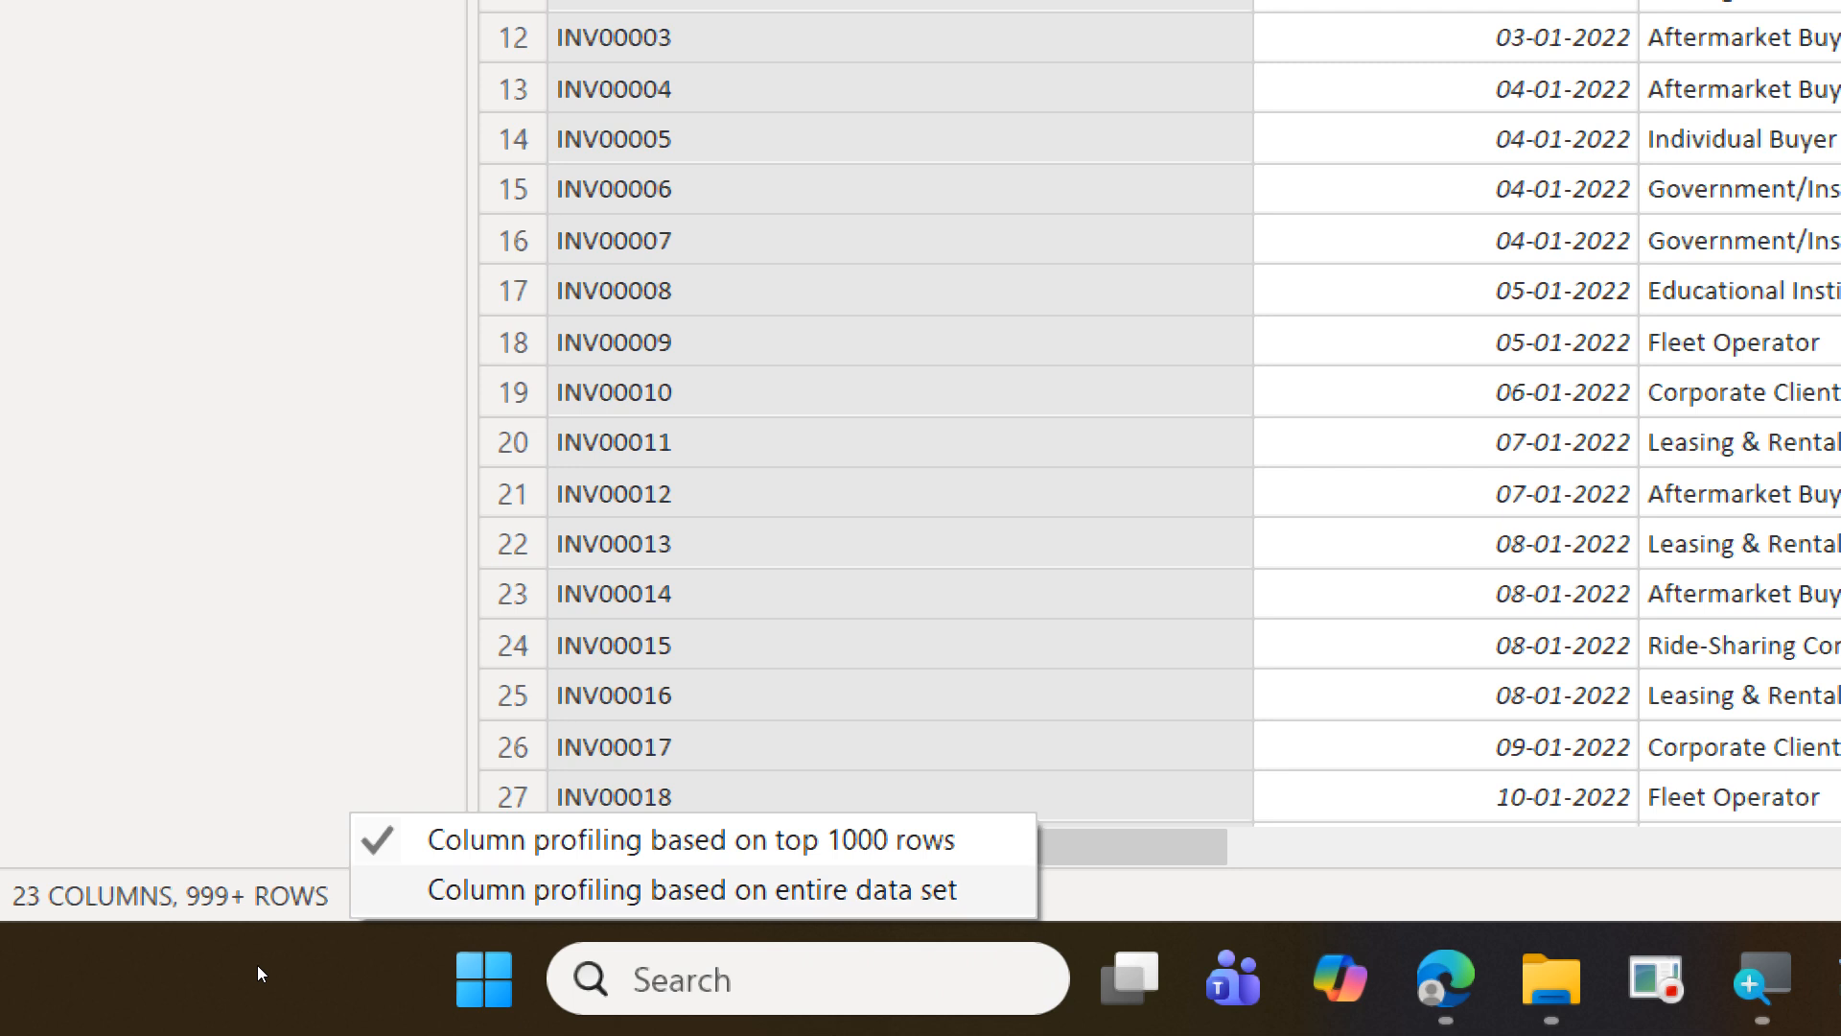
key(Return)
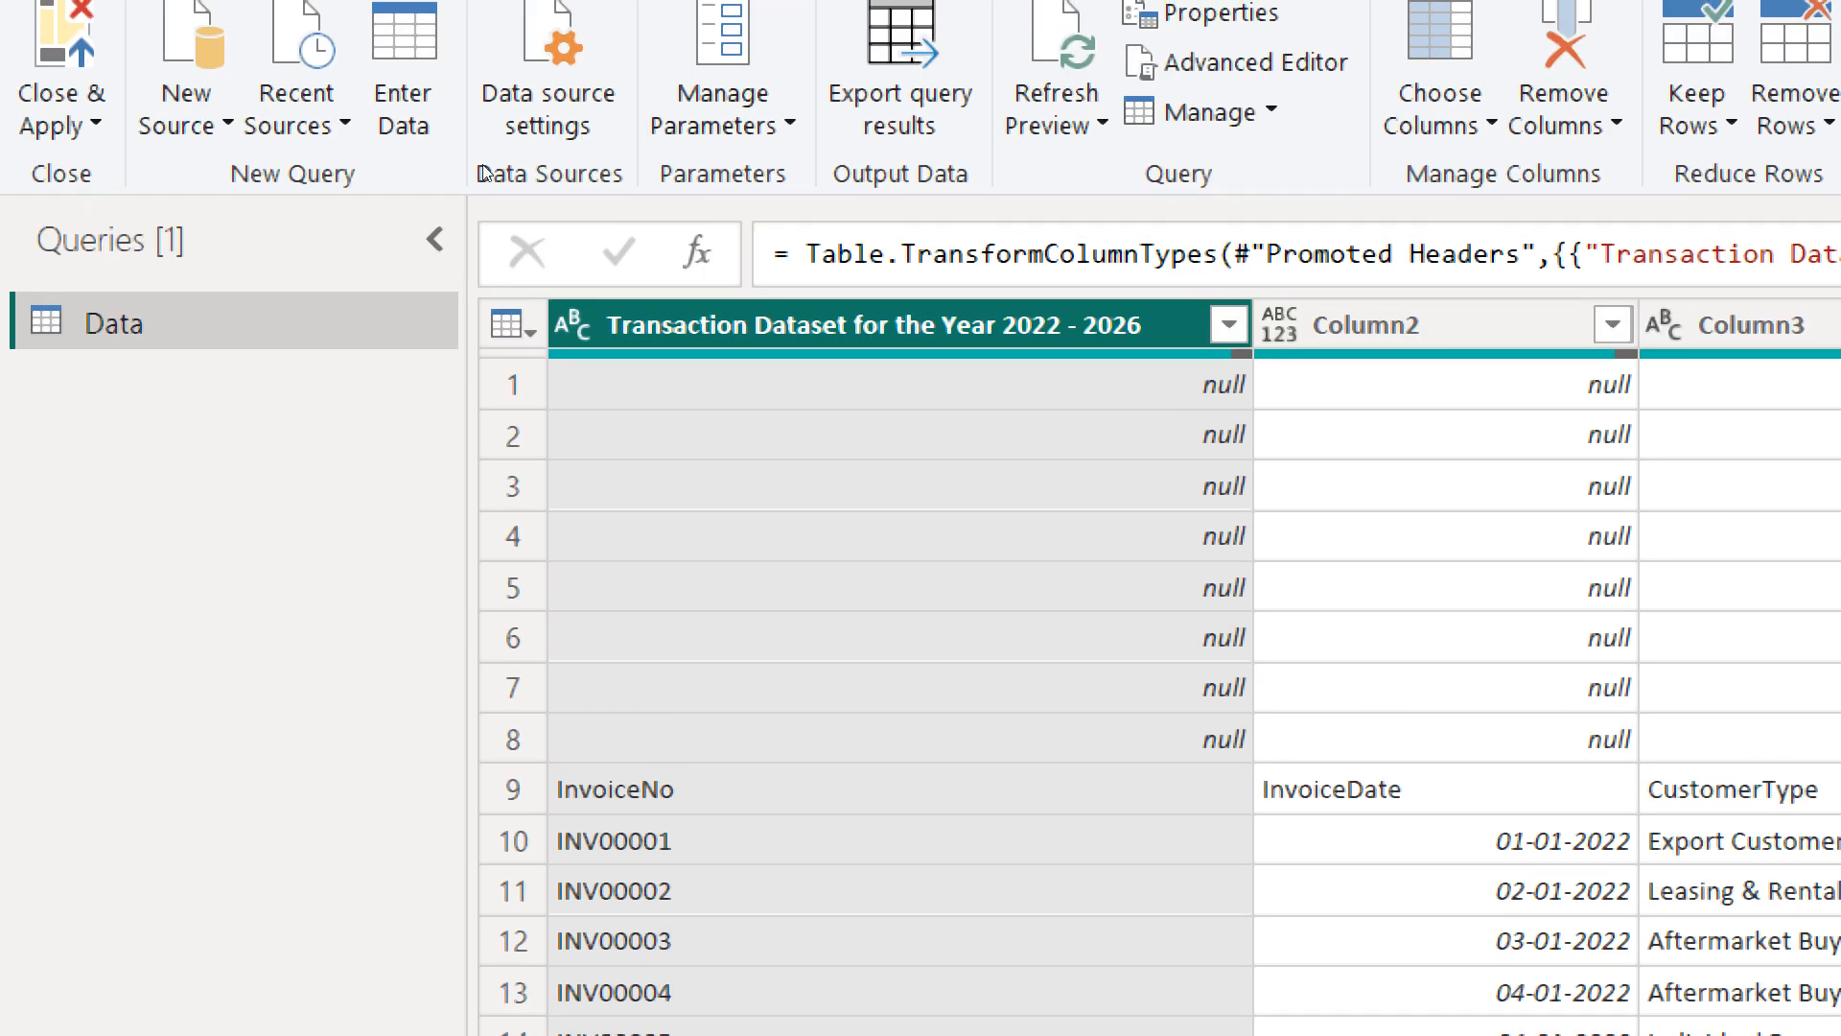
- Check the valid, error and empty counts in the first column's quality summary
mouse_move(520, 242)
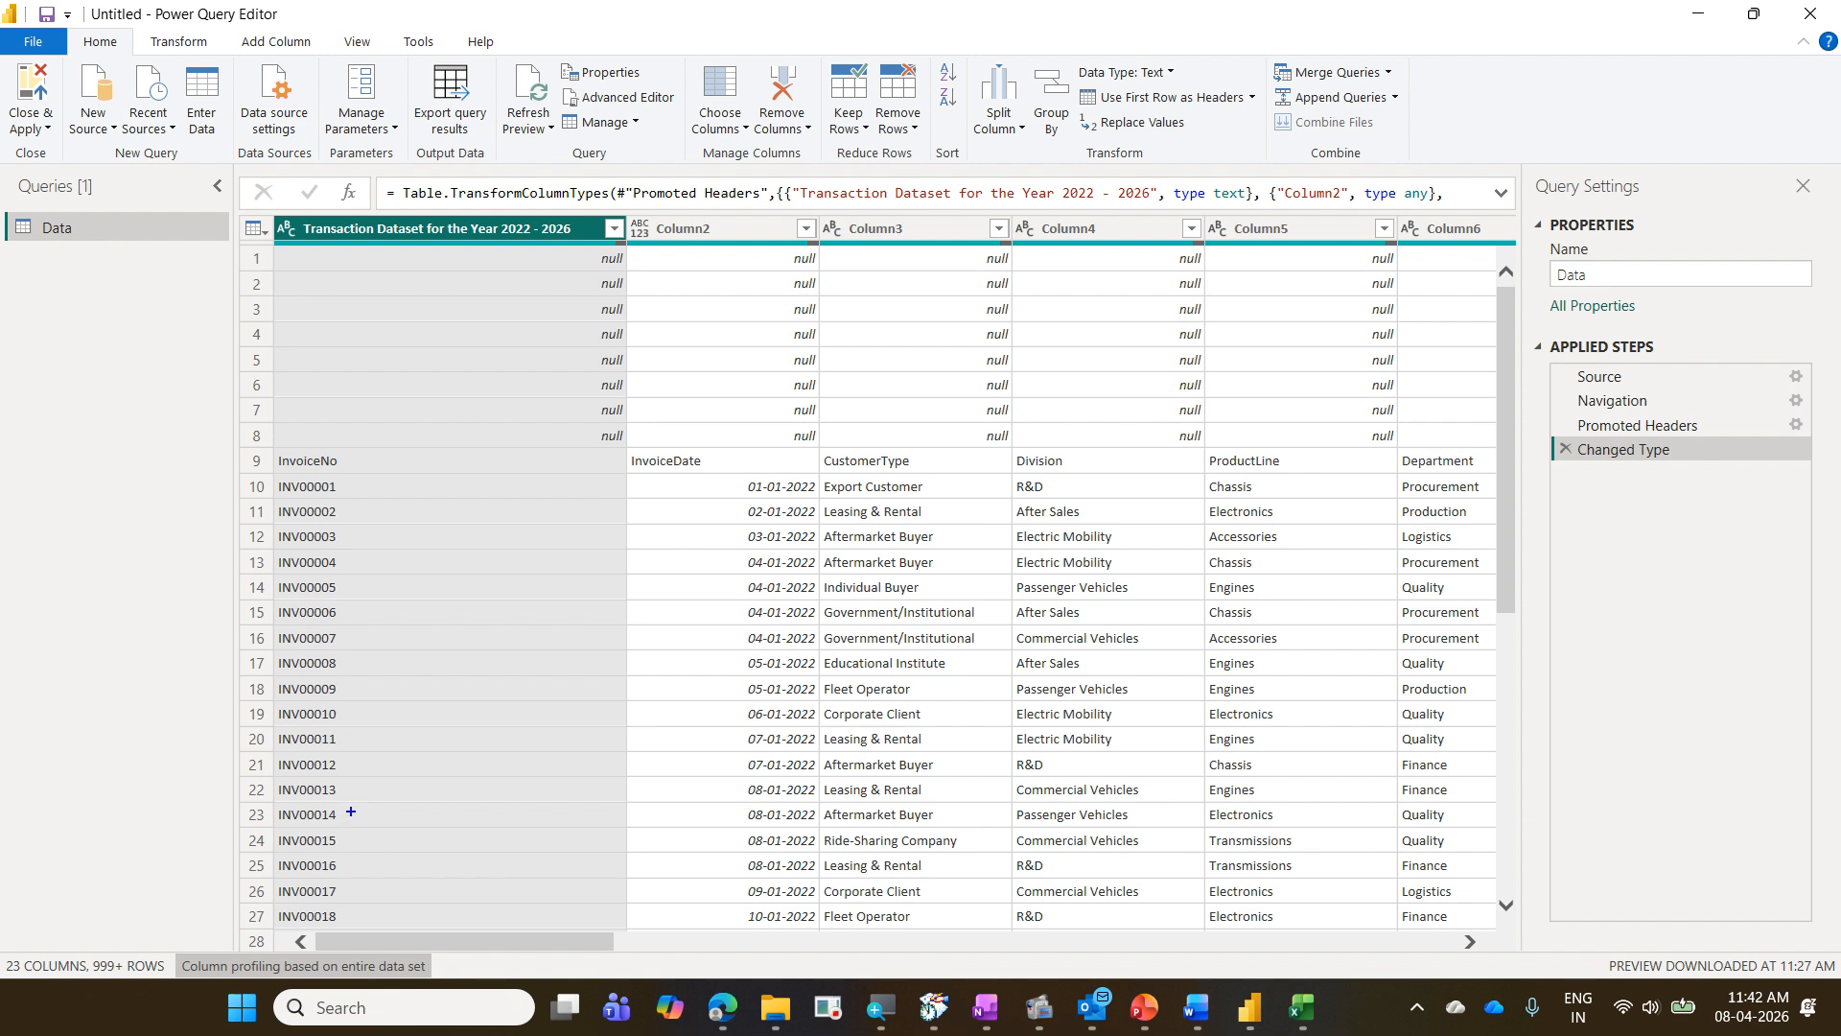
drag(79, 952, 171, 981)
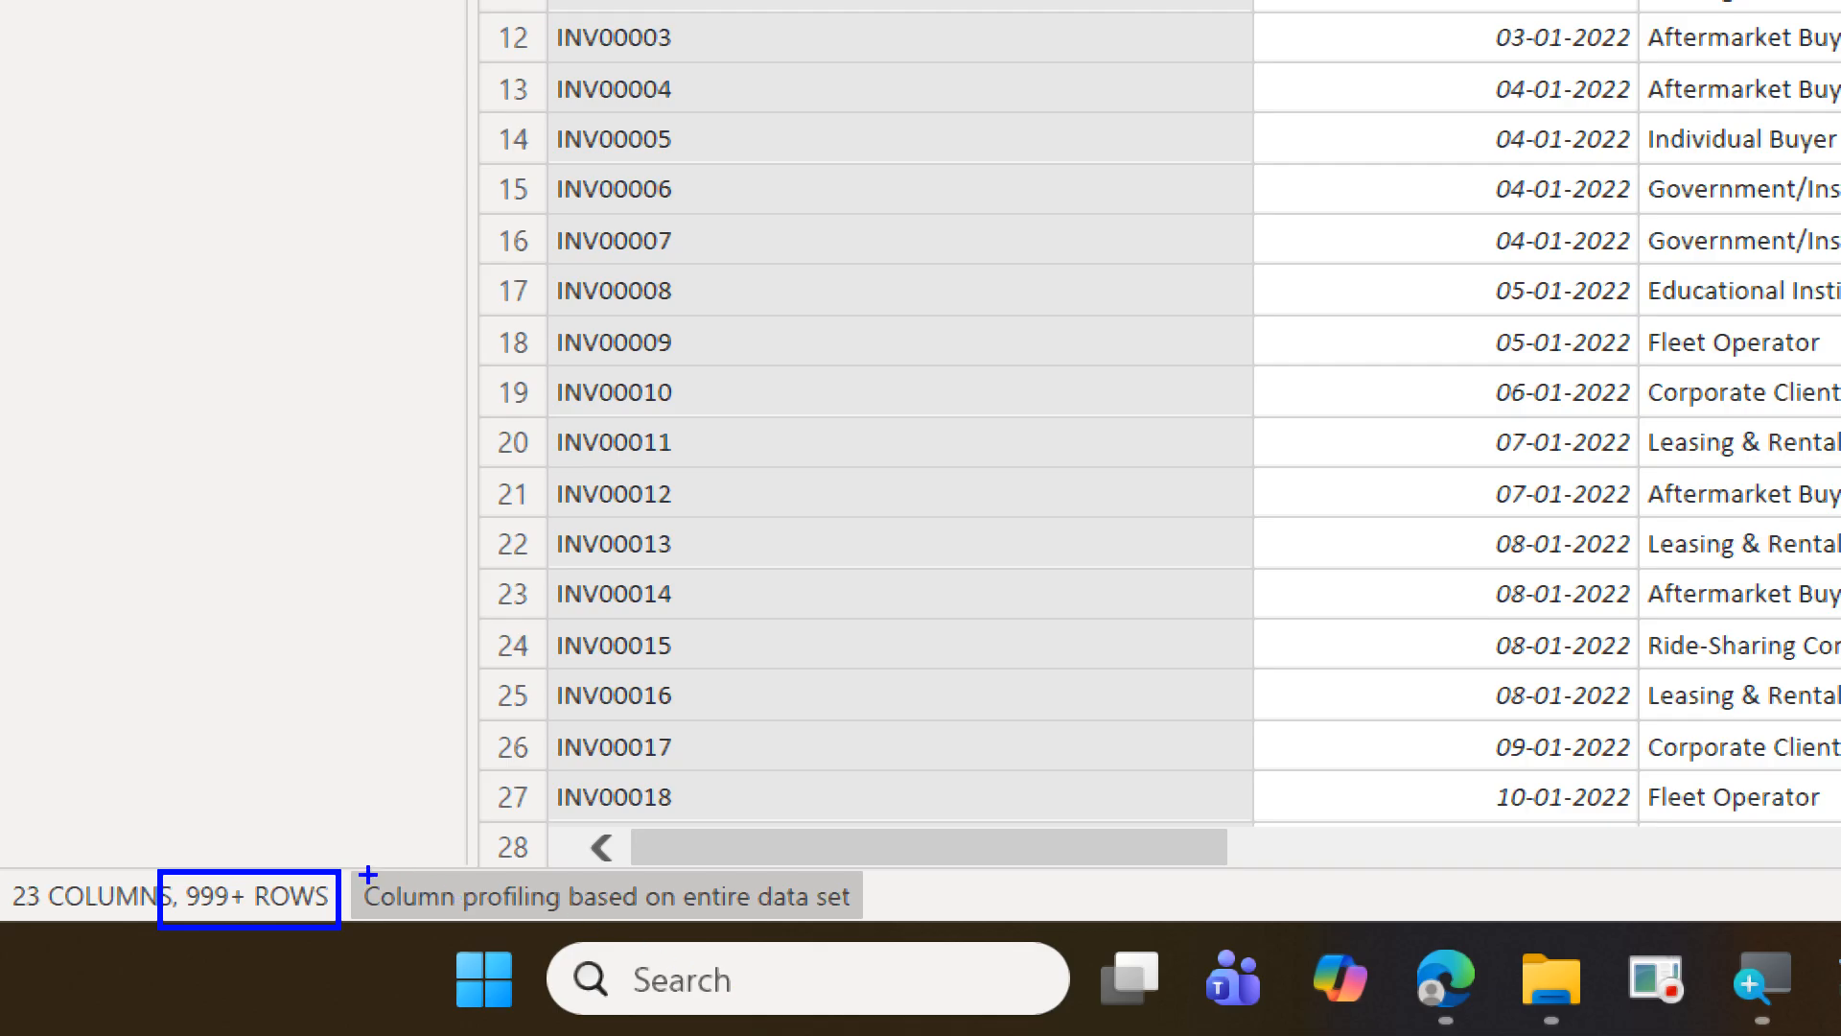
drag(357, 875, 848, 937)
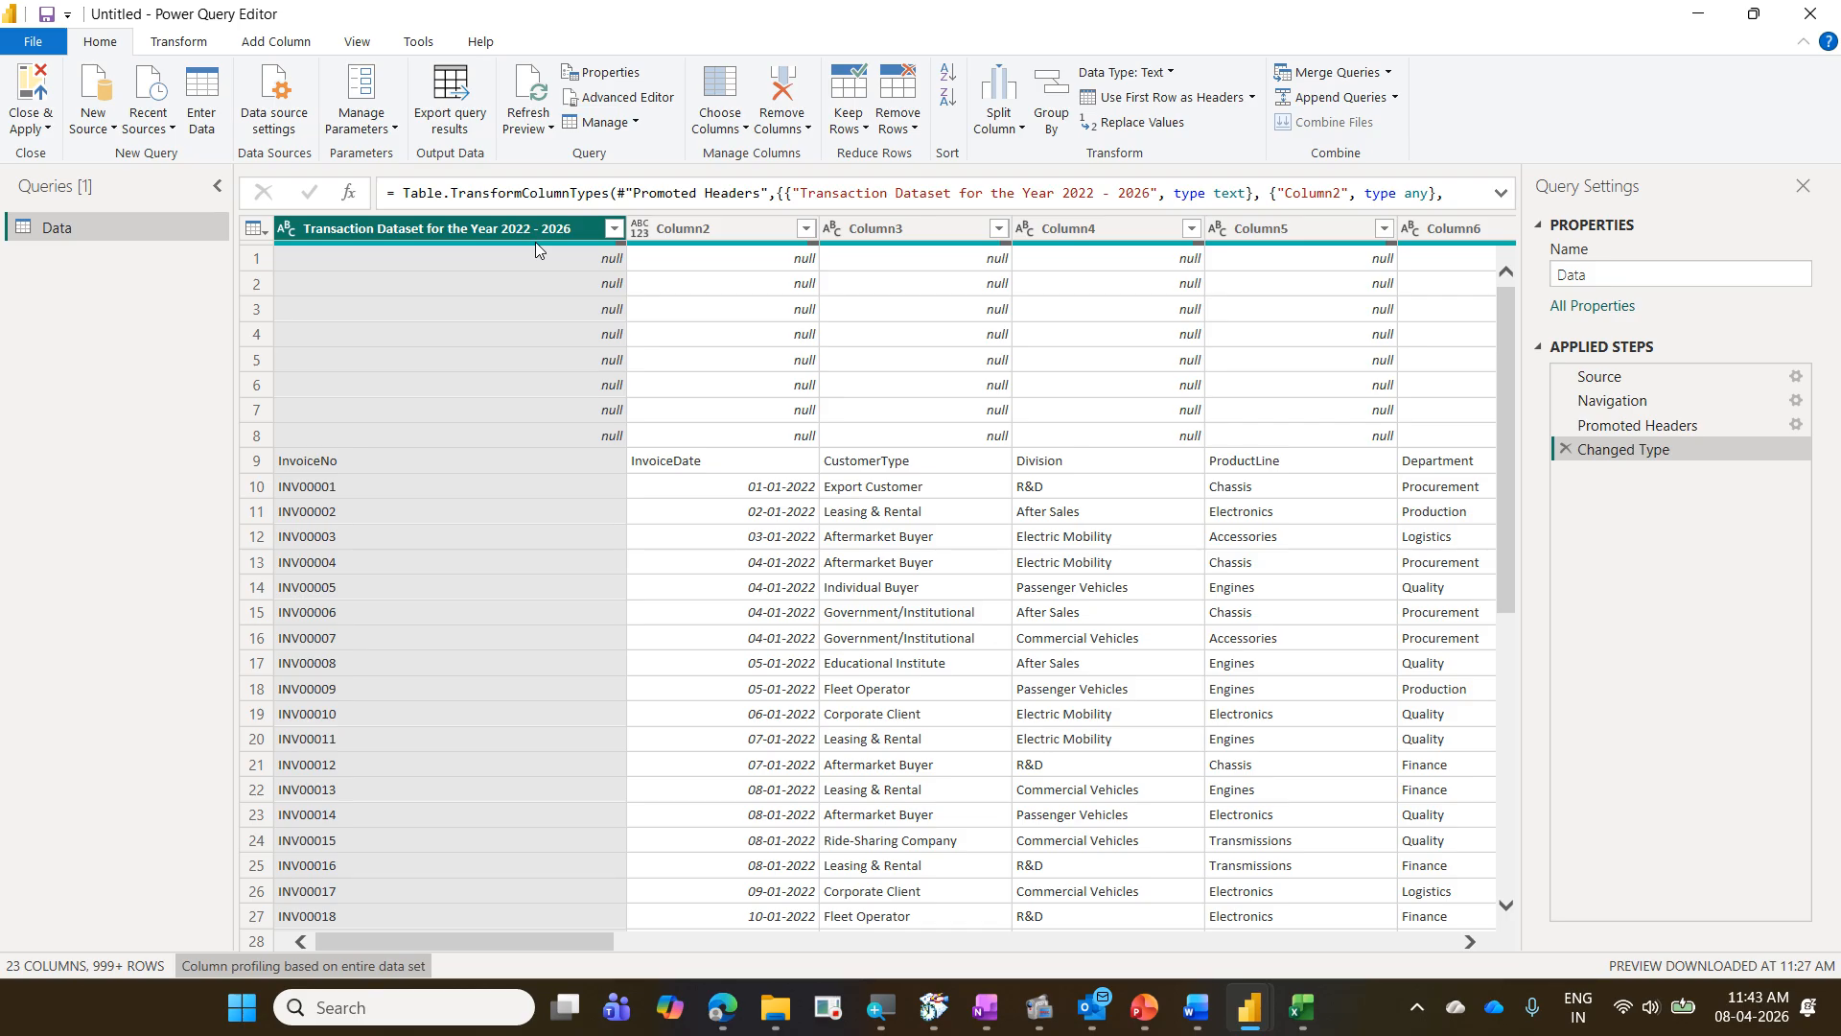
mouse_move(535, 242)
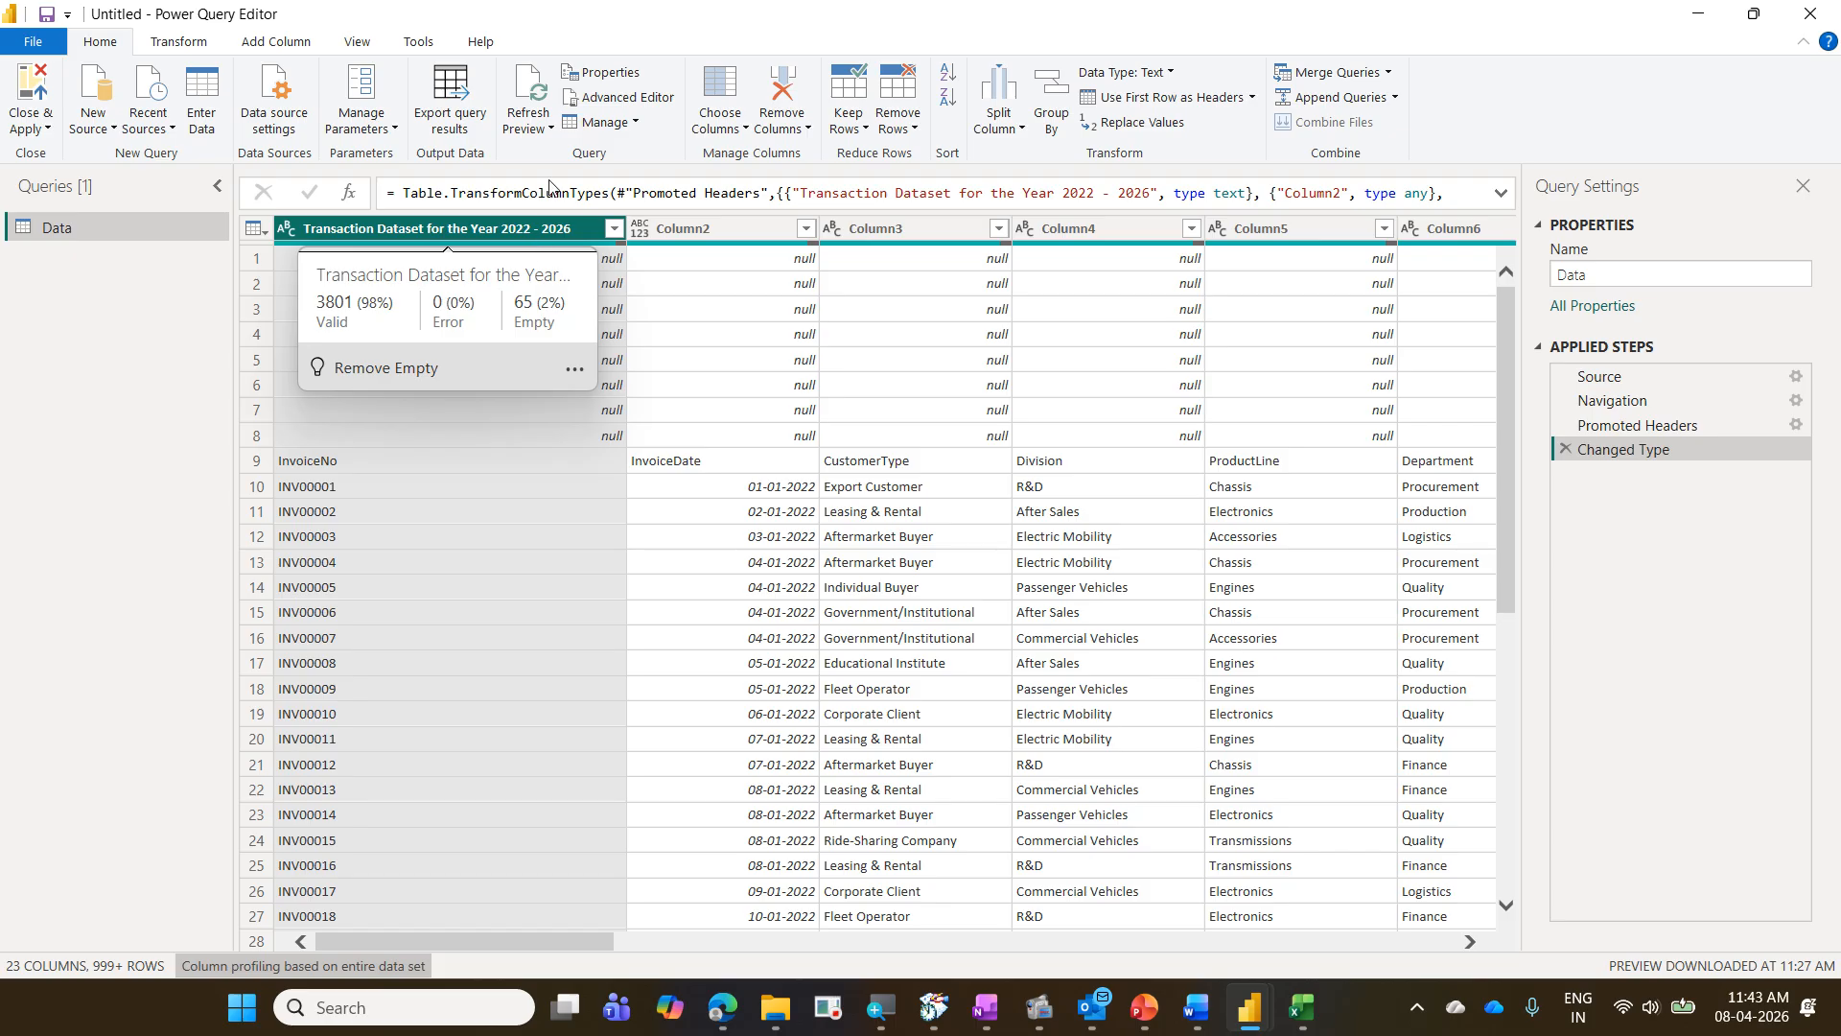
- Turn on the column quality display in the data preview and review the first column's quality details
click(372, 42)
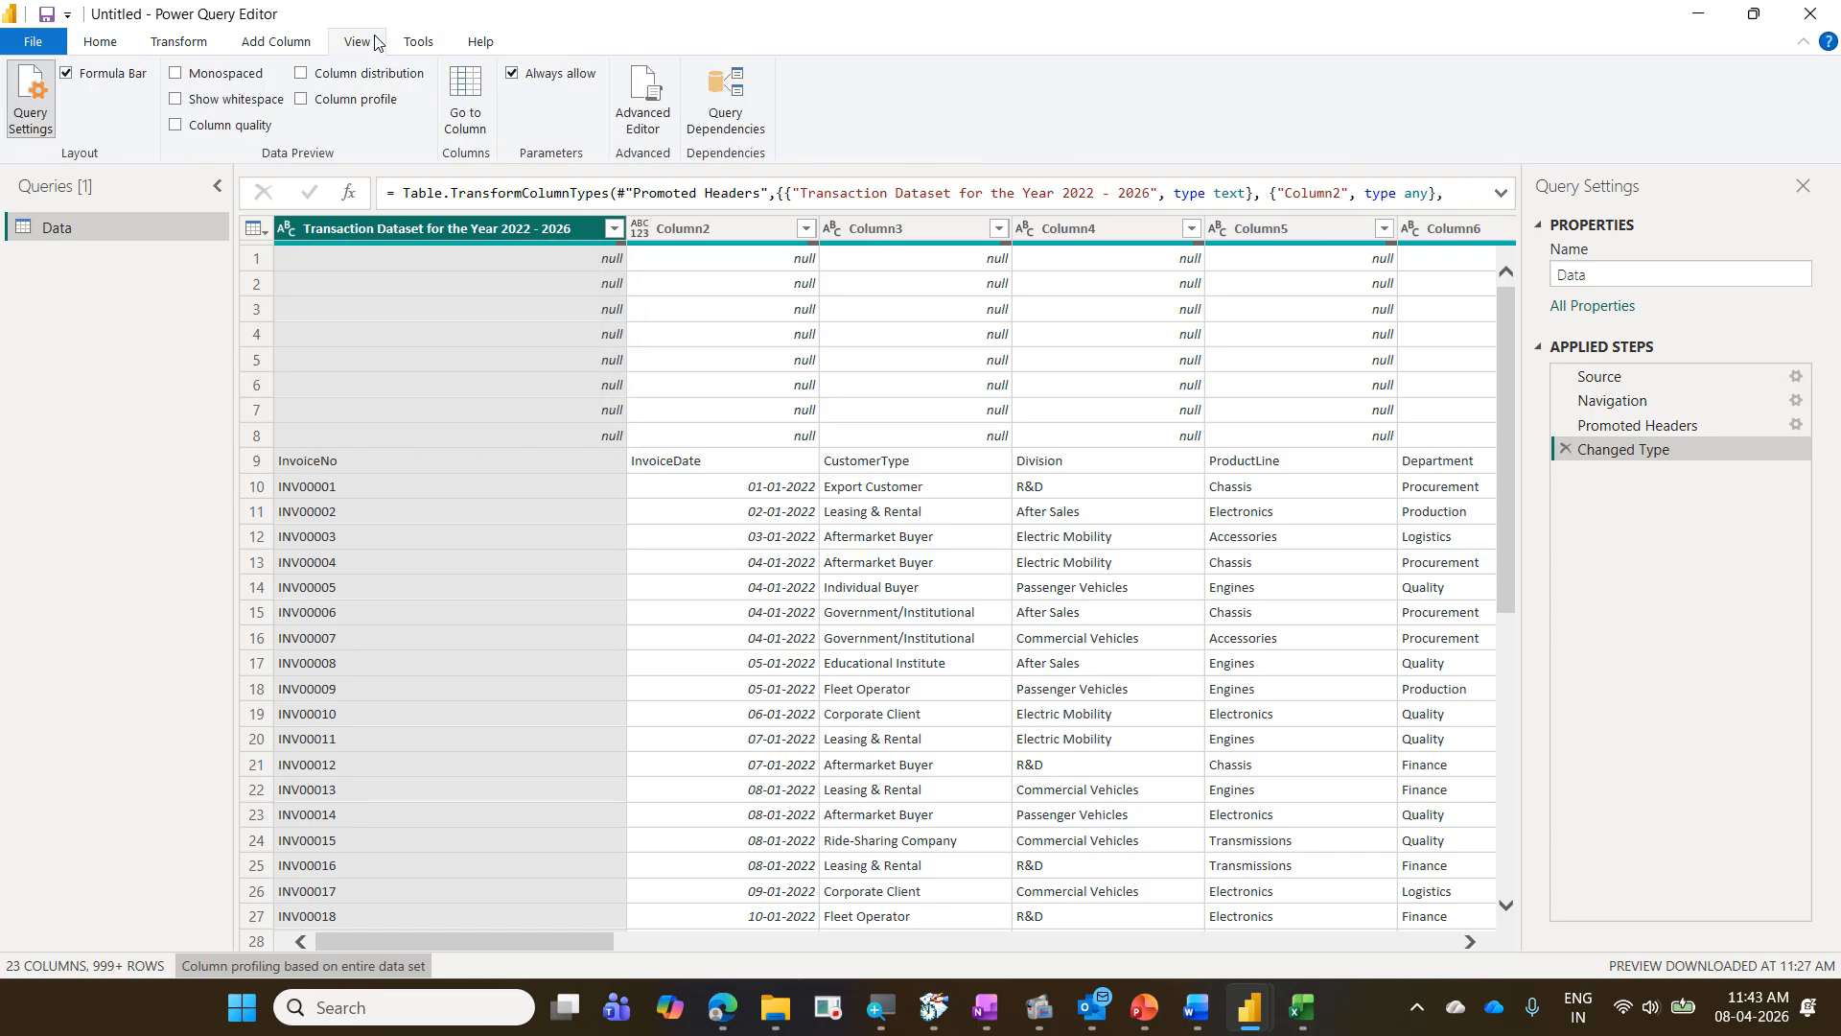
key(ctrl+2)
drag(325, 27, 391, 57)
mouse_move(156, 116)
mouse_down()
mouse_move(278, 142)
mouse_move(374, 59)
mouse_up()
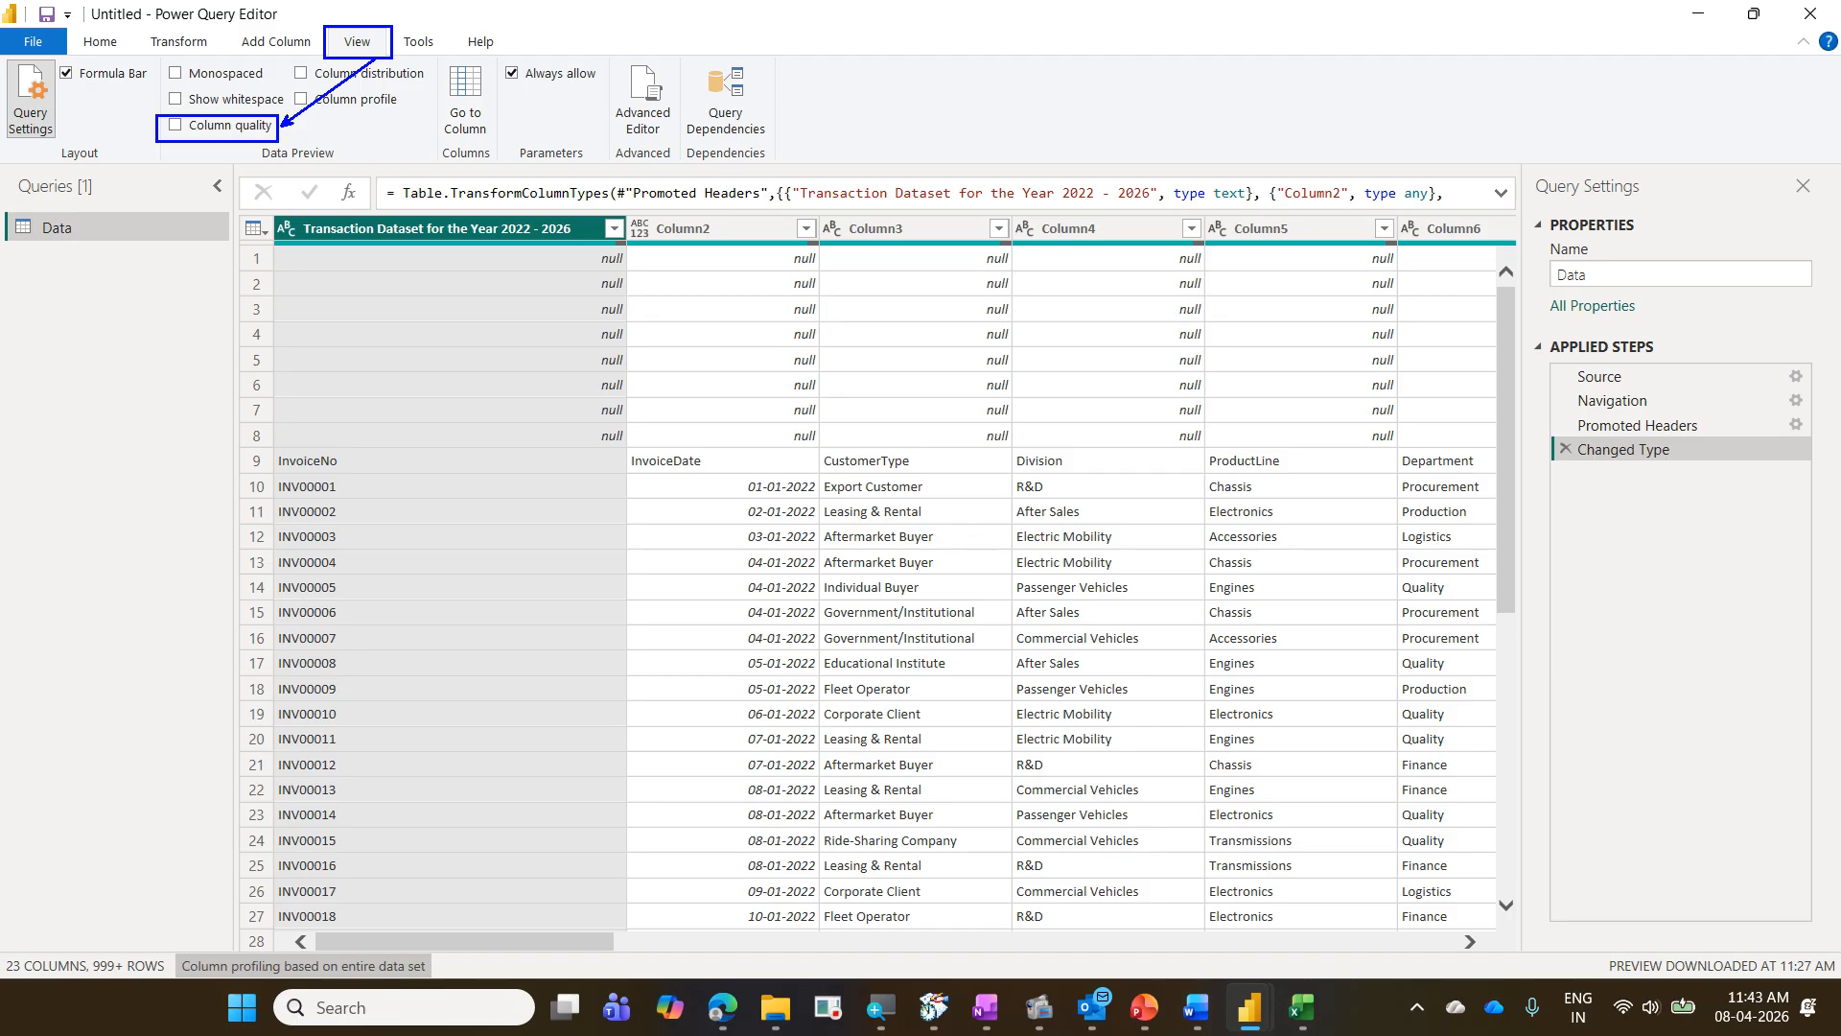
key(Escape)
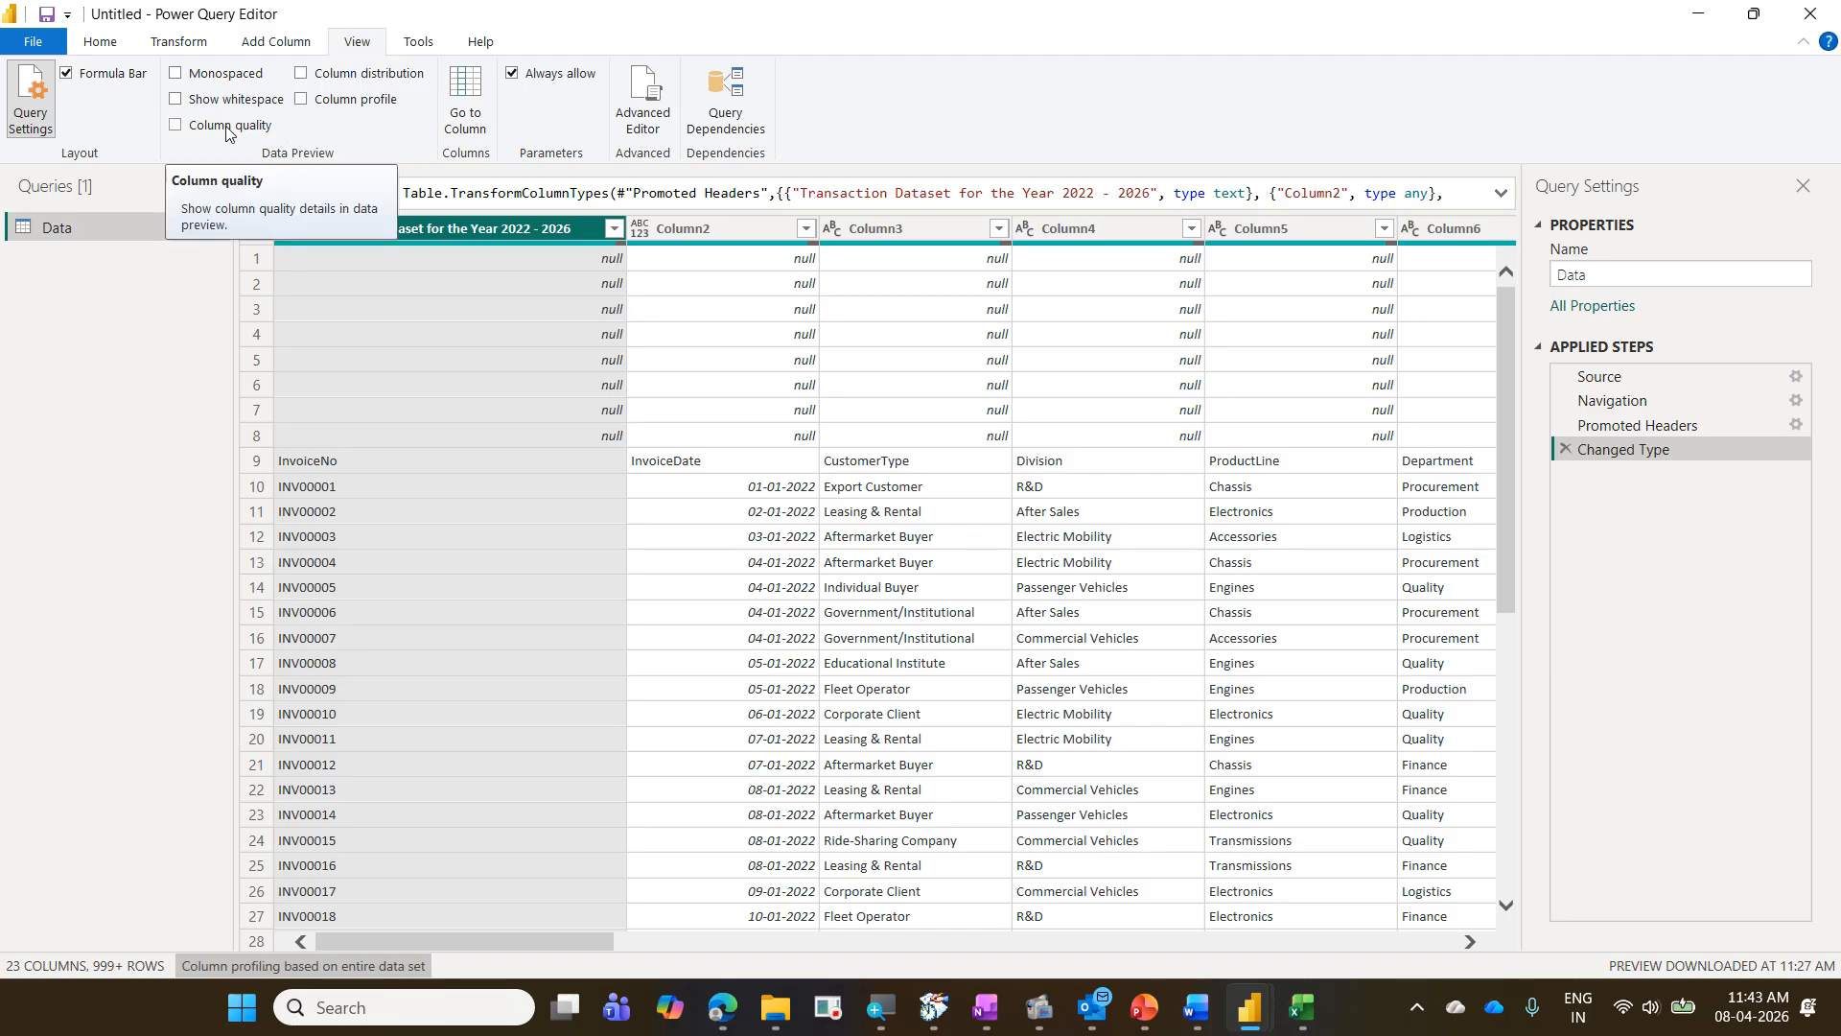
click(175, 125)
mouse_move(458, 387)
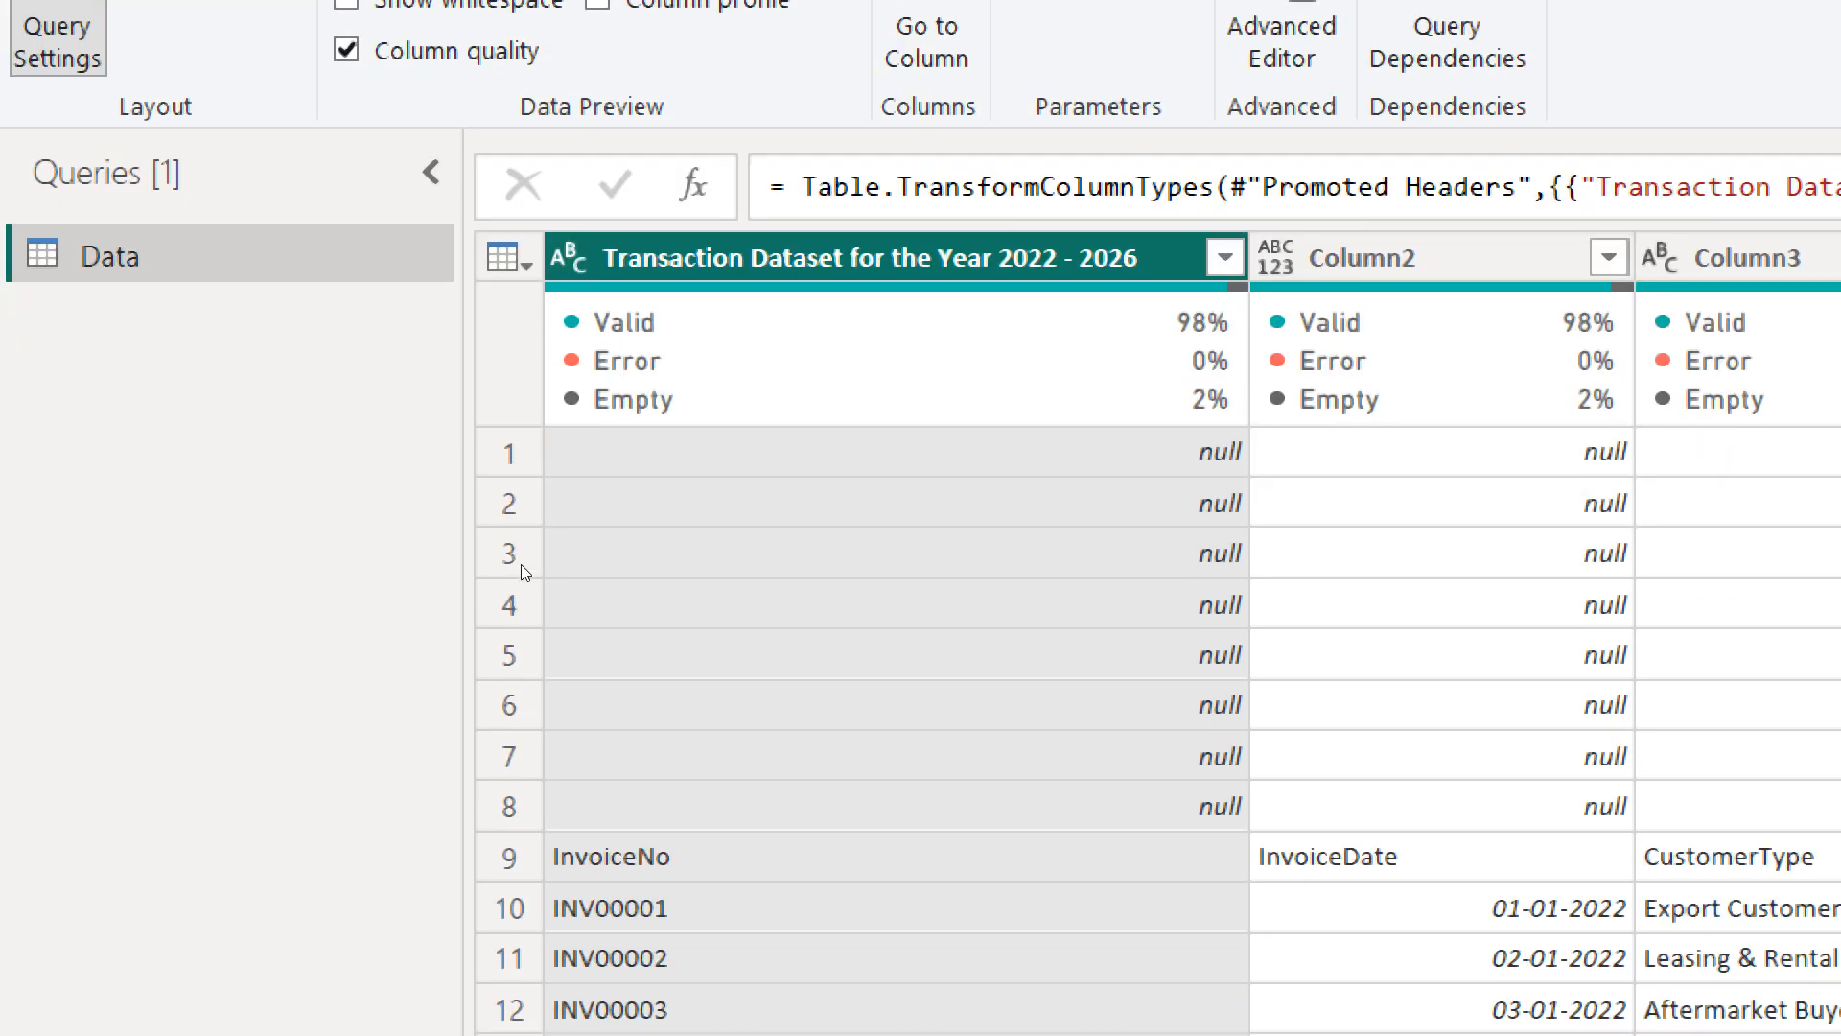
mouse_move(395, 280)
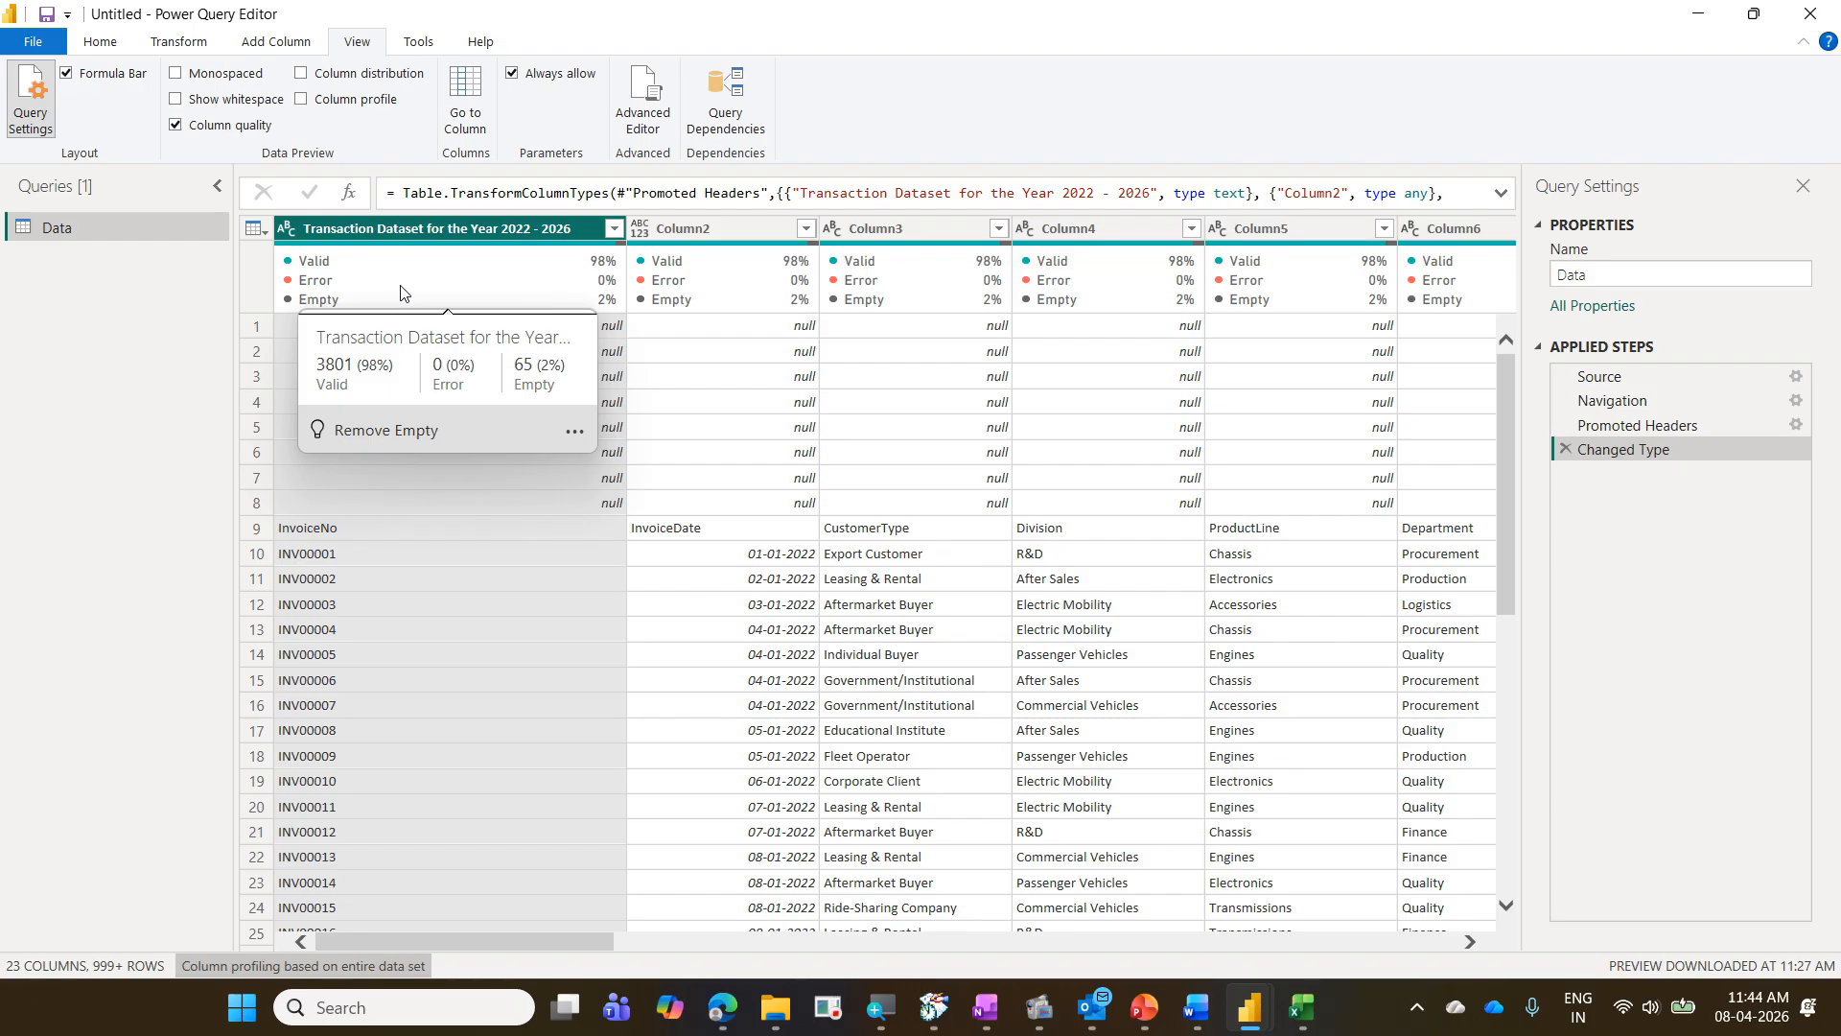
- Examine the column profiles of Column6 and Column5, and turn the column profile display off again
drag(539, 940, 669, 944)
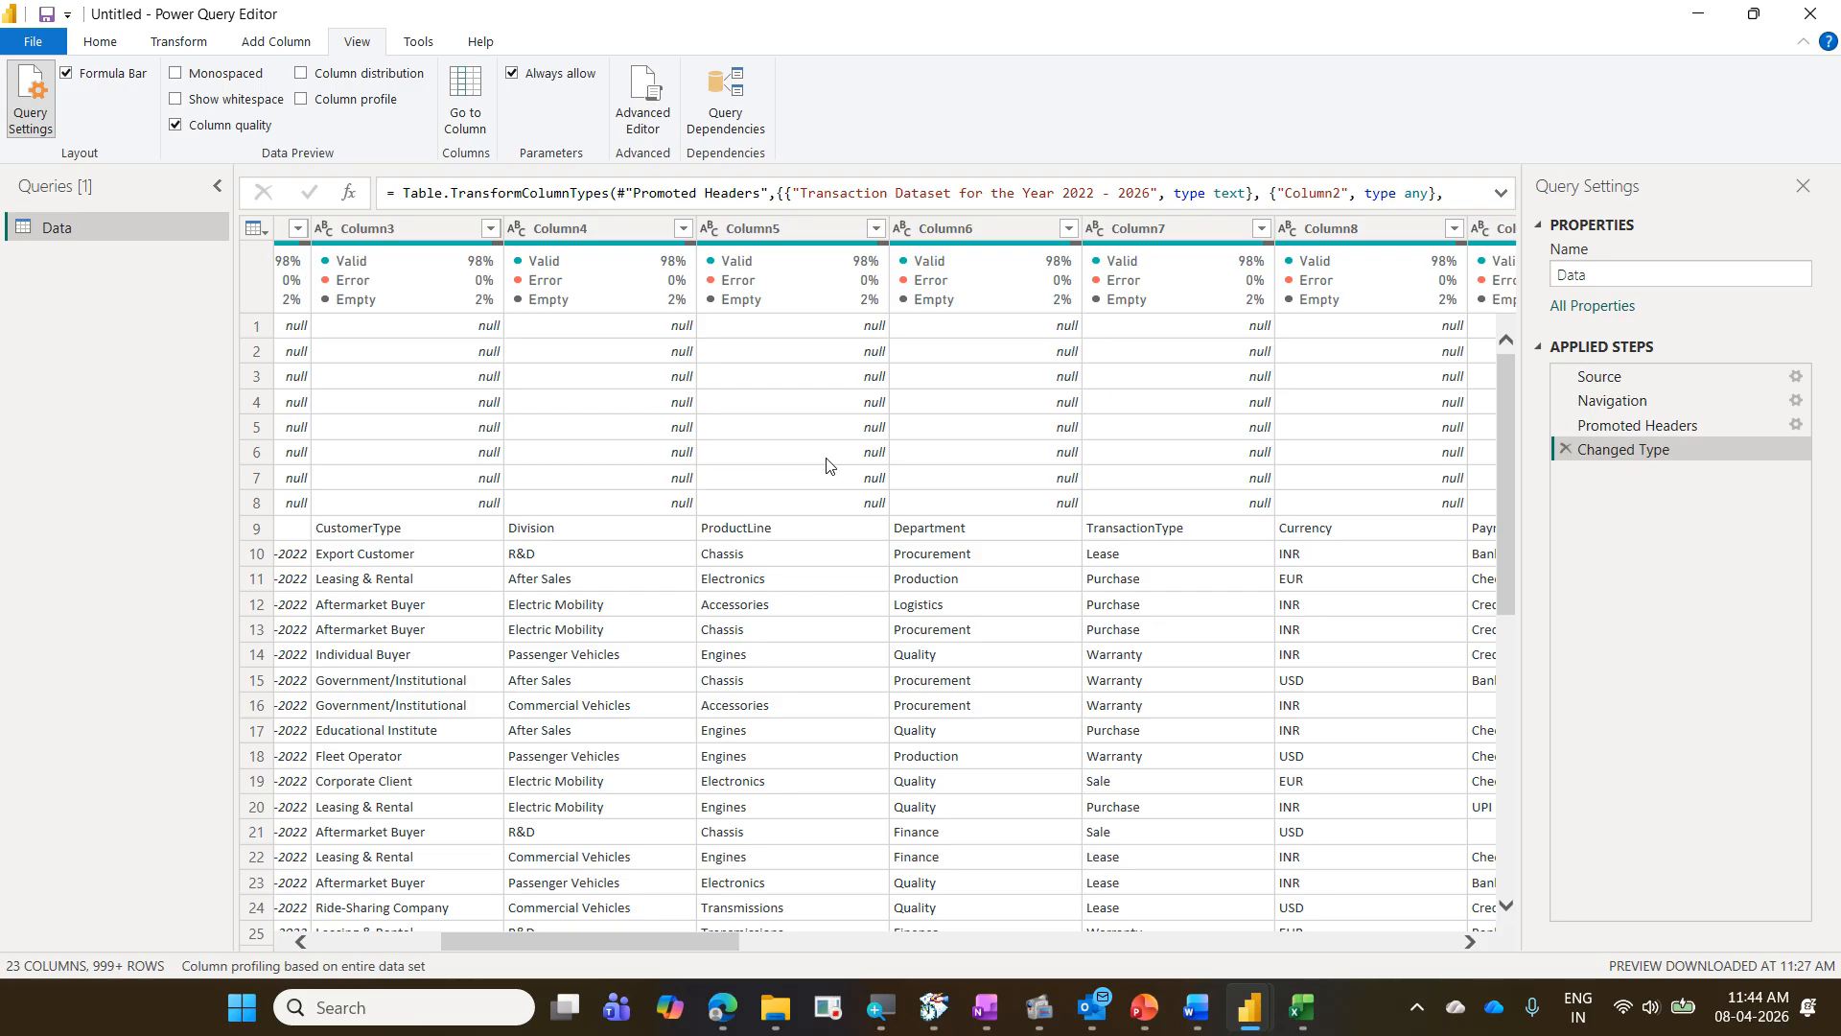
click(1011, 238)
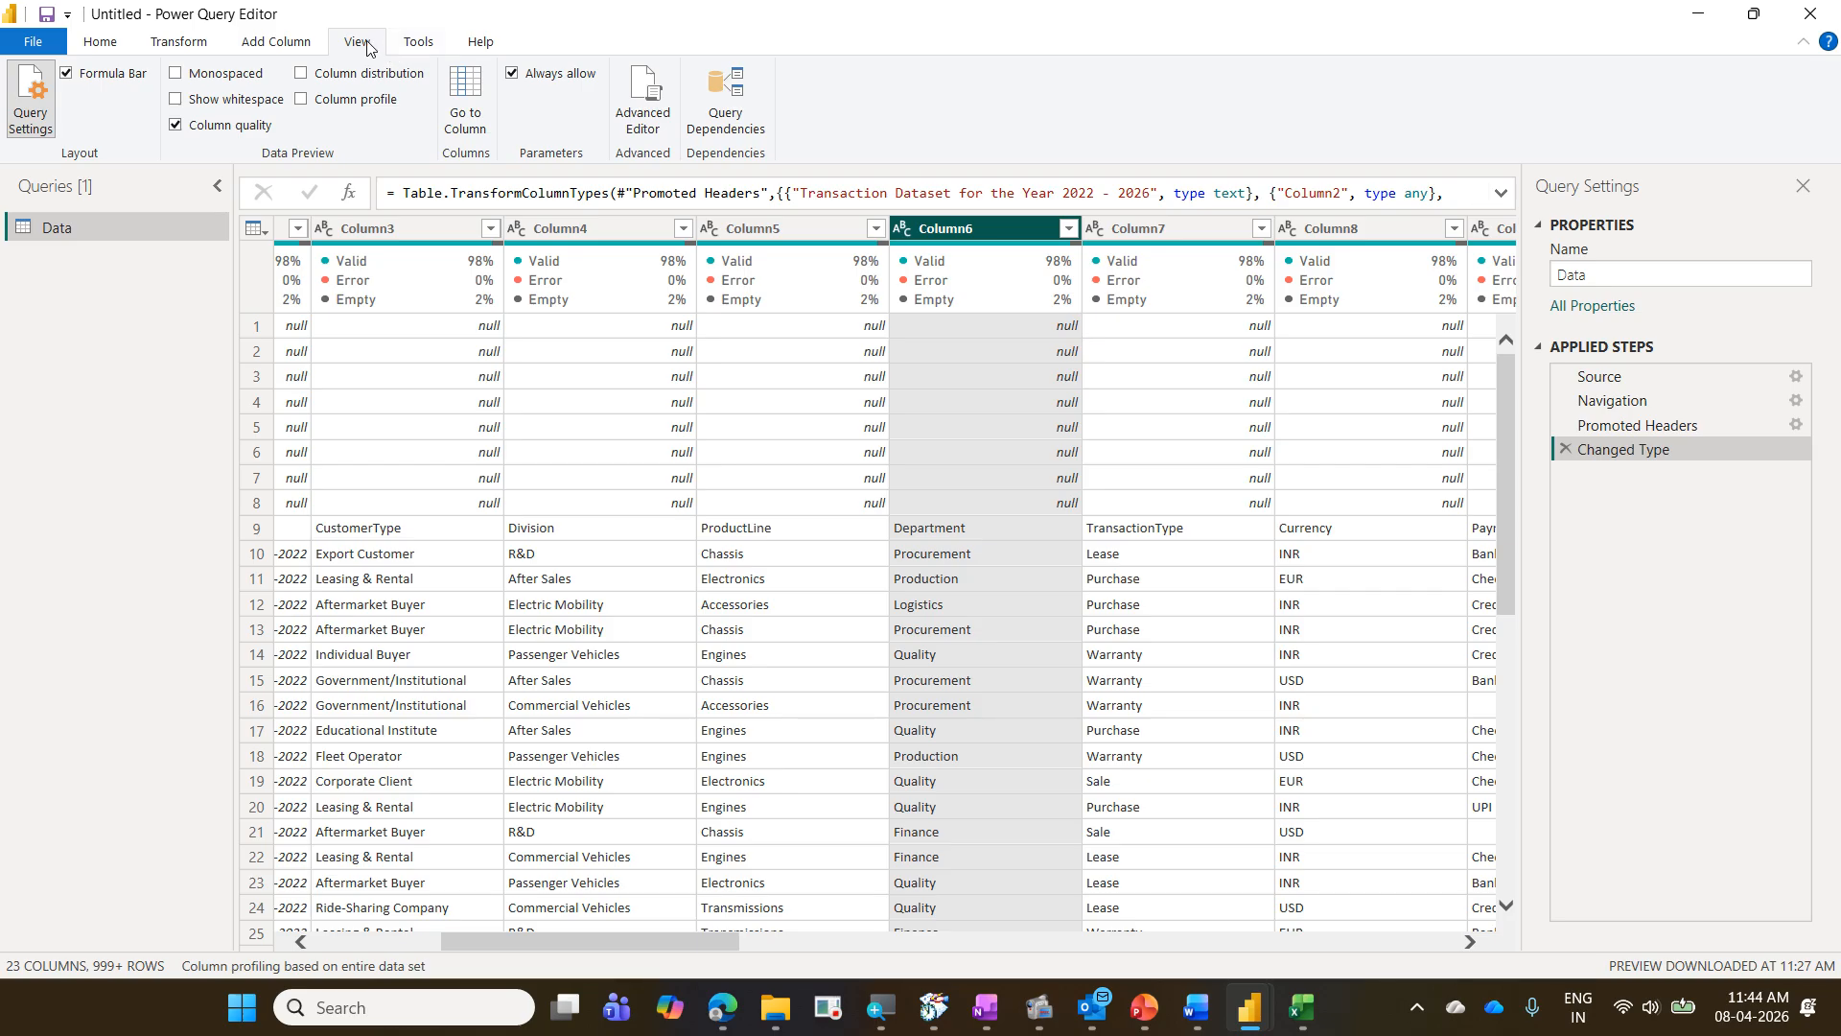
click(364, 101)
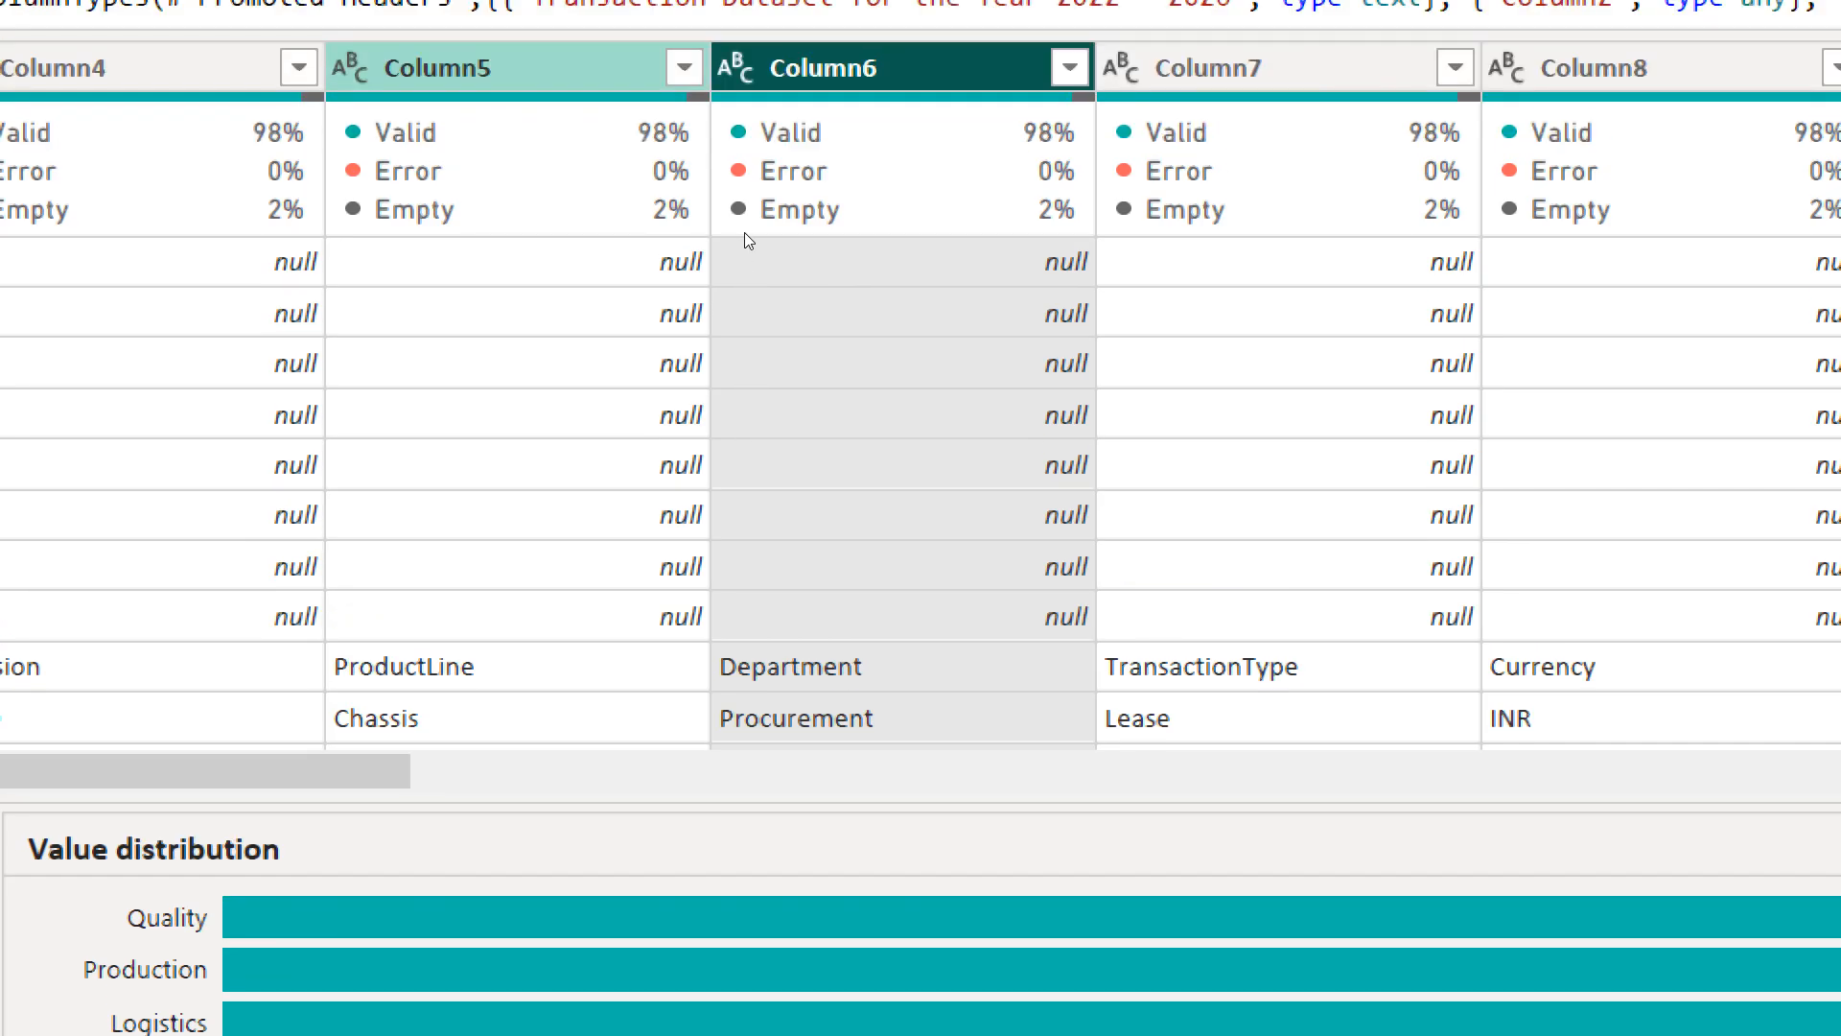
click(422, 73)
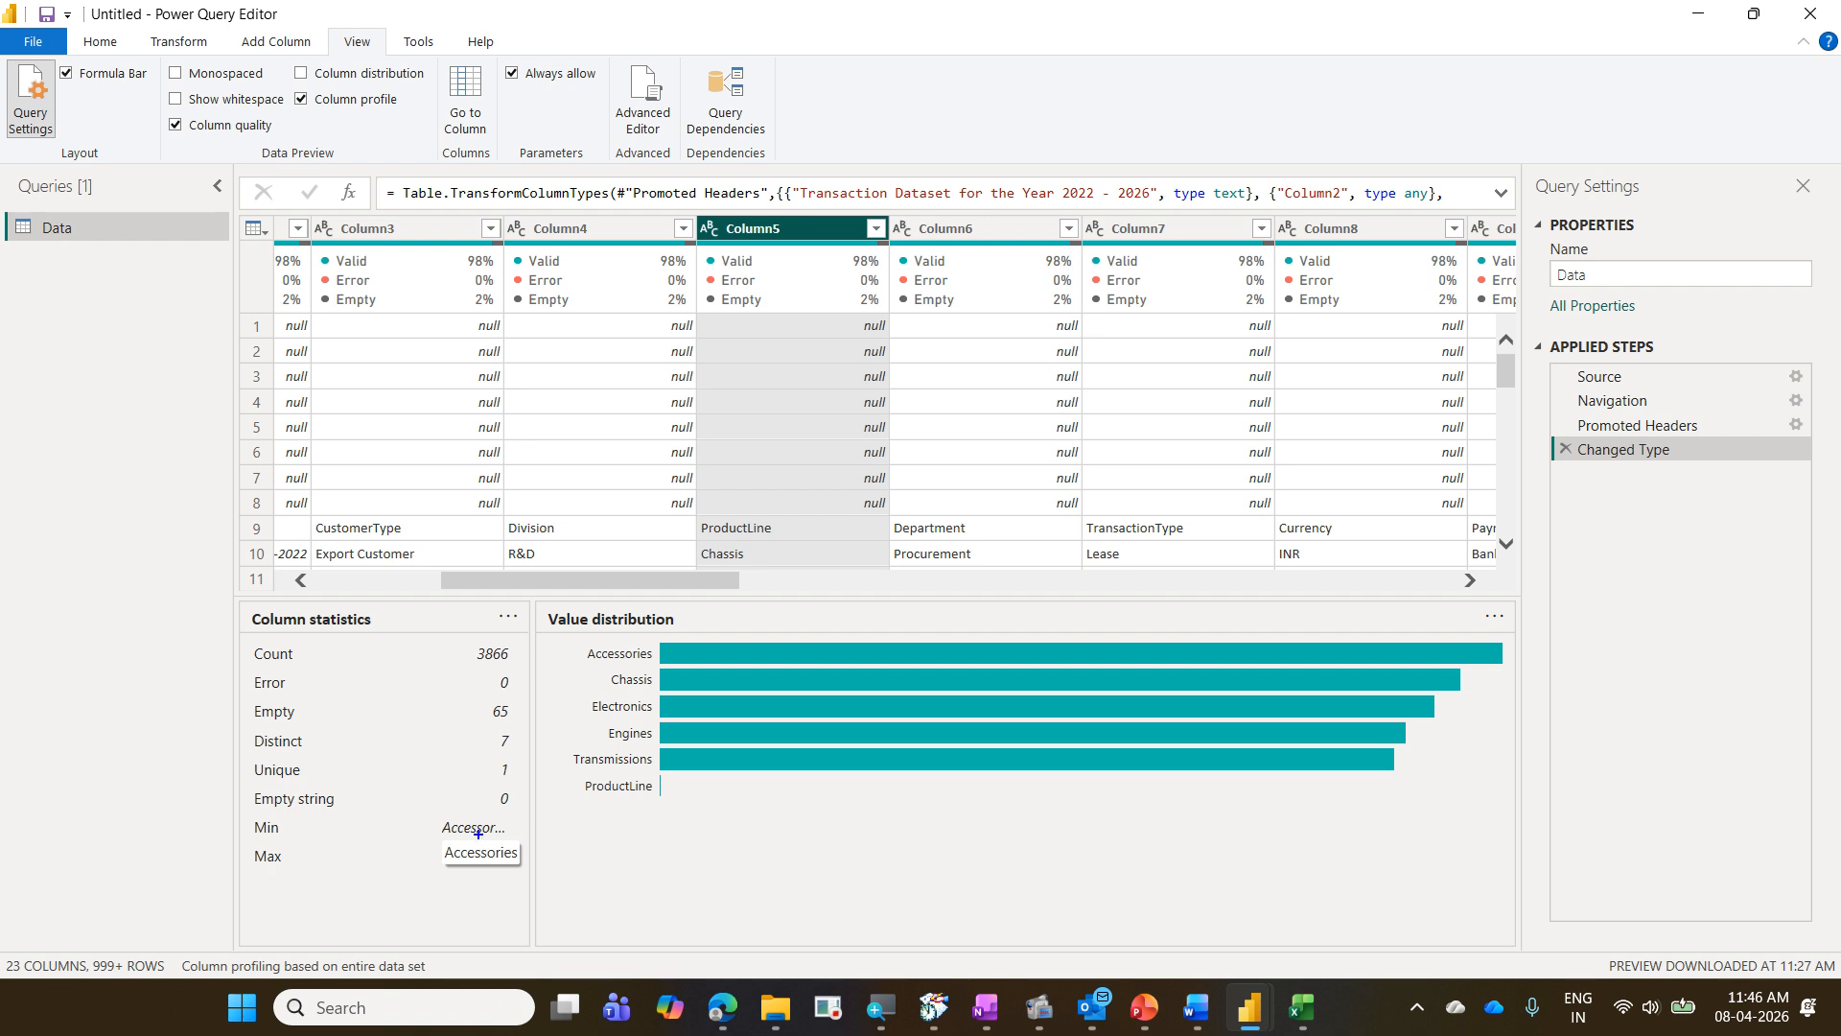
mouse_move(291, 89)
mouse_down()
mouse_move(415, 116)
mouse_move(390, 76)
mouse_up()
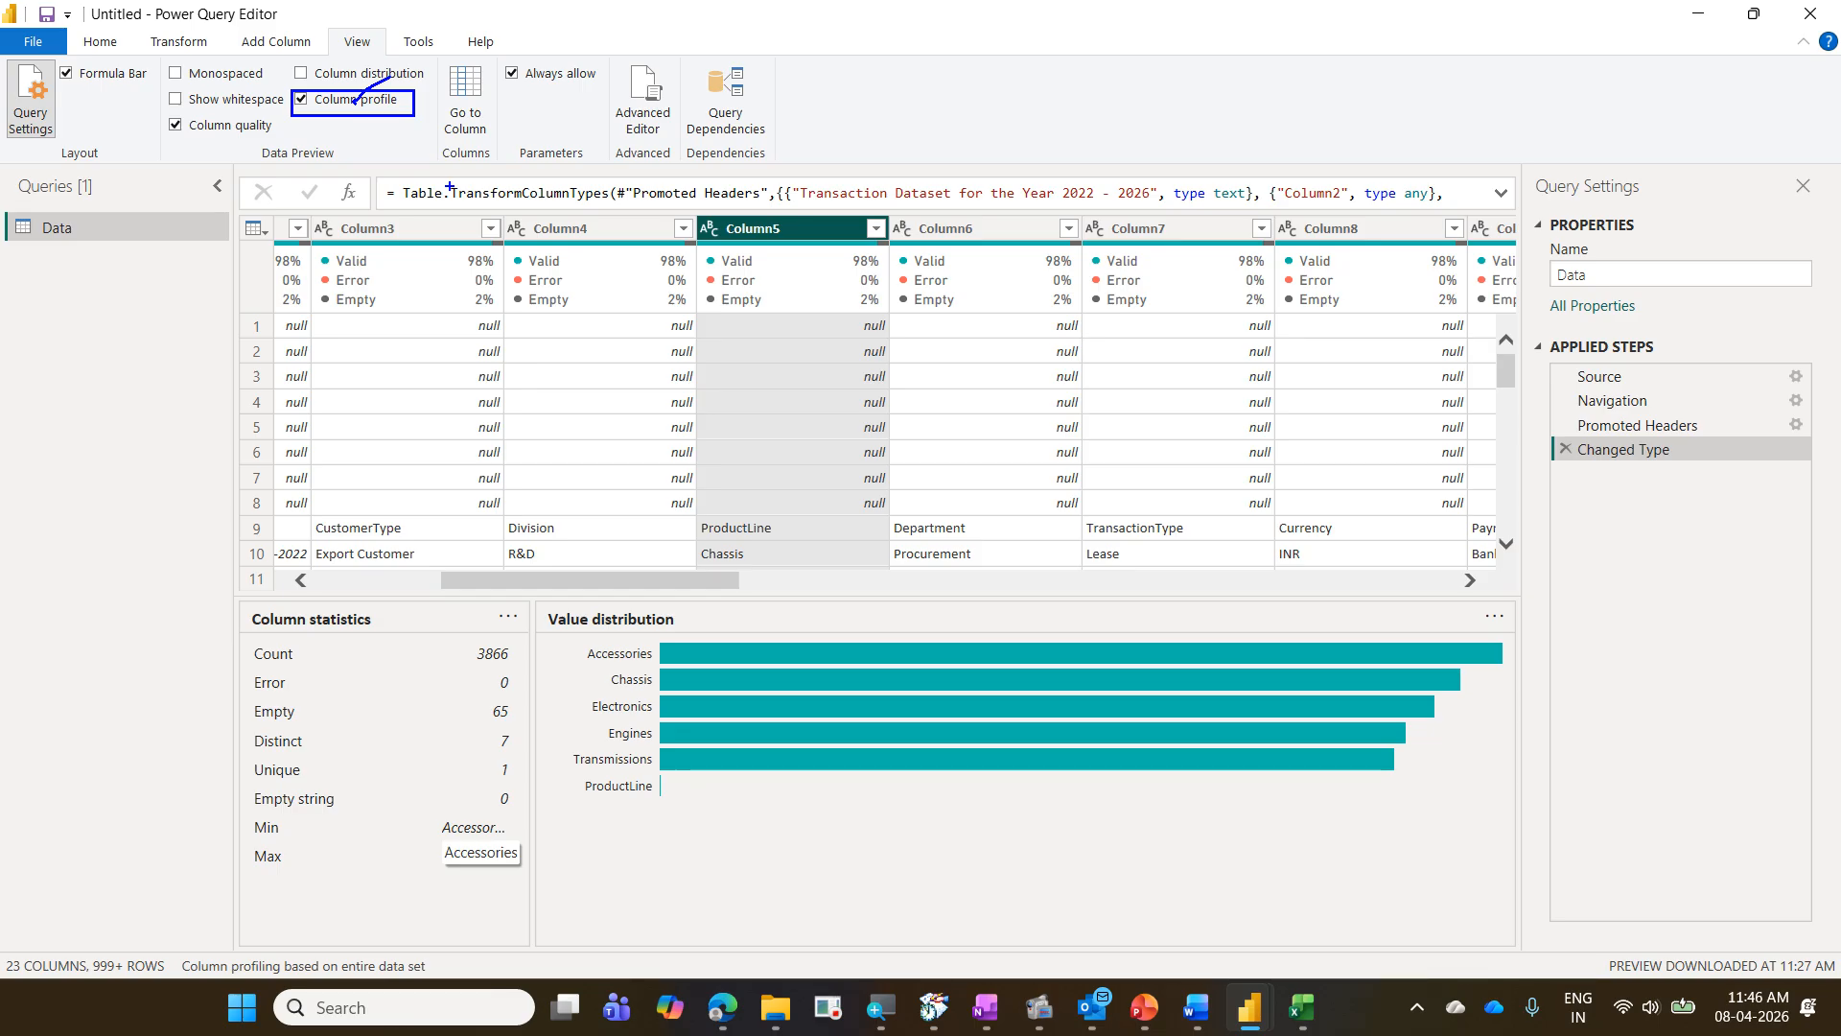
key(Escape)
click(343, 101)
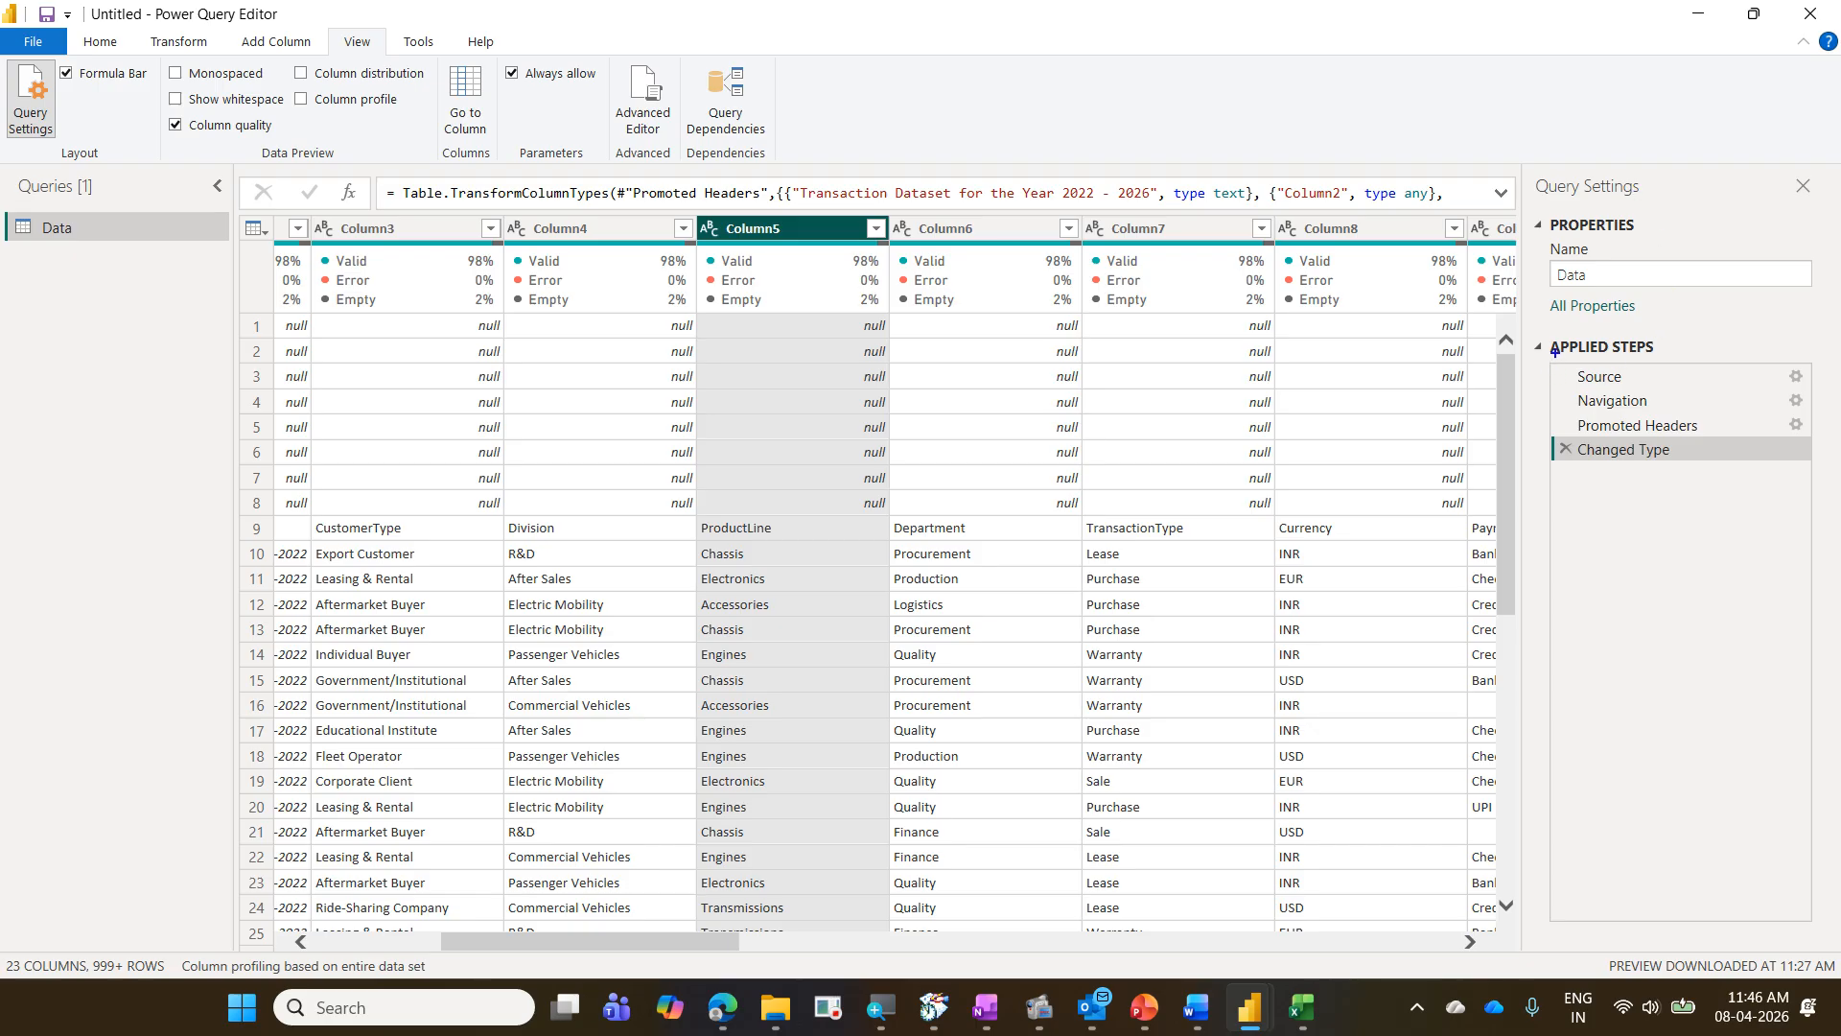
- Close the Query Settings pane and bring it back
mouse_move(1553, 353)
mouse_down()
mouse_move(1732, 463)
mouse_move(1821, 464)
mouse_up()
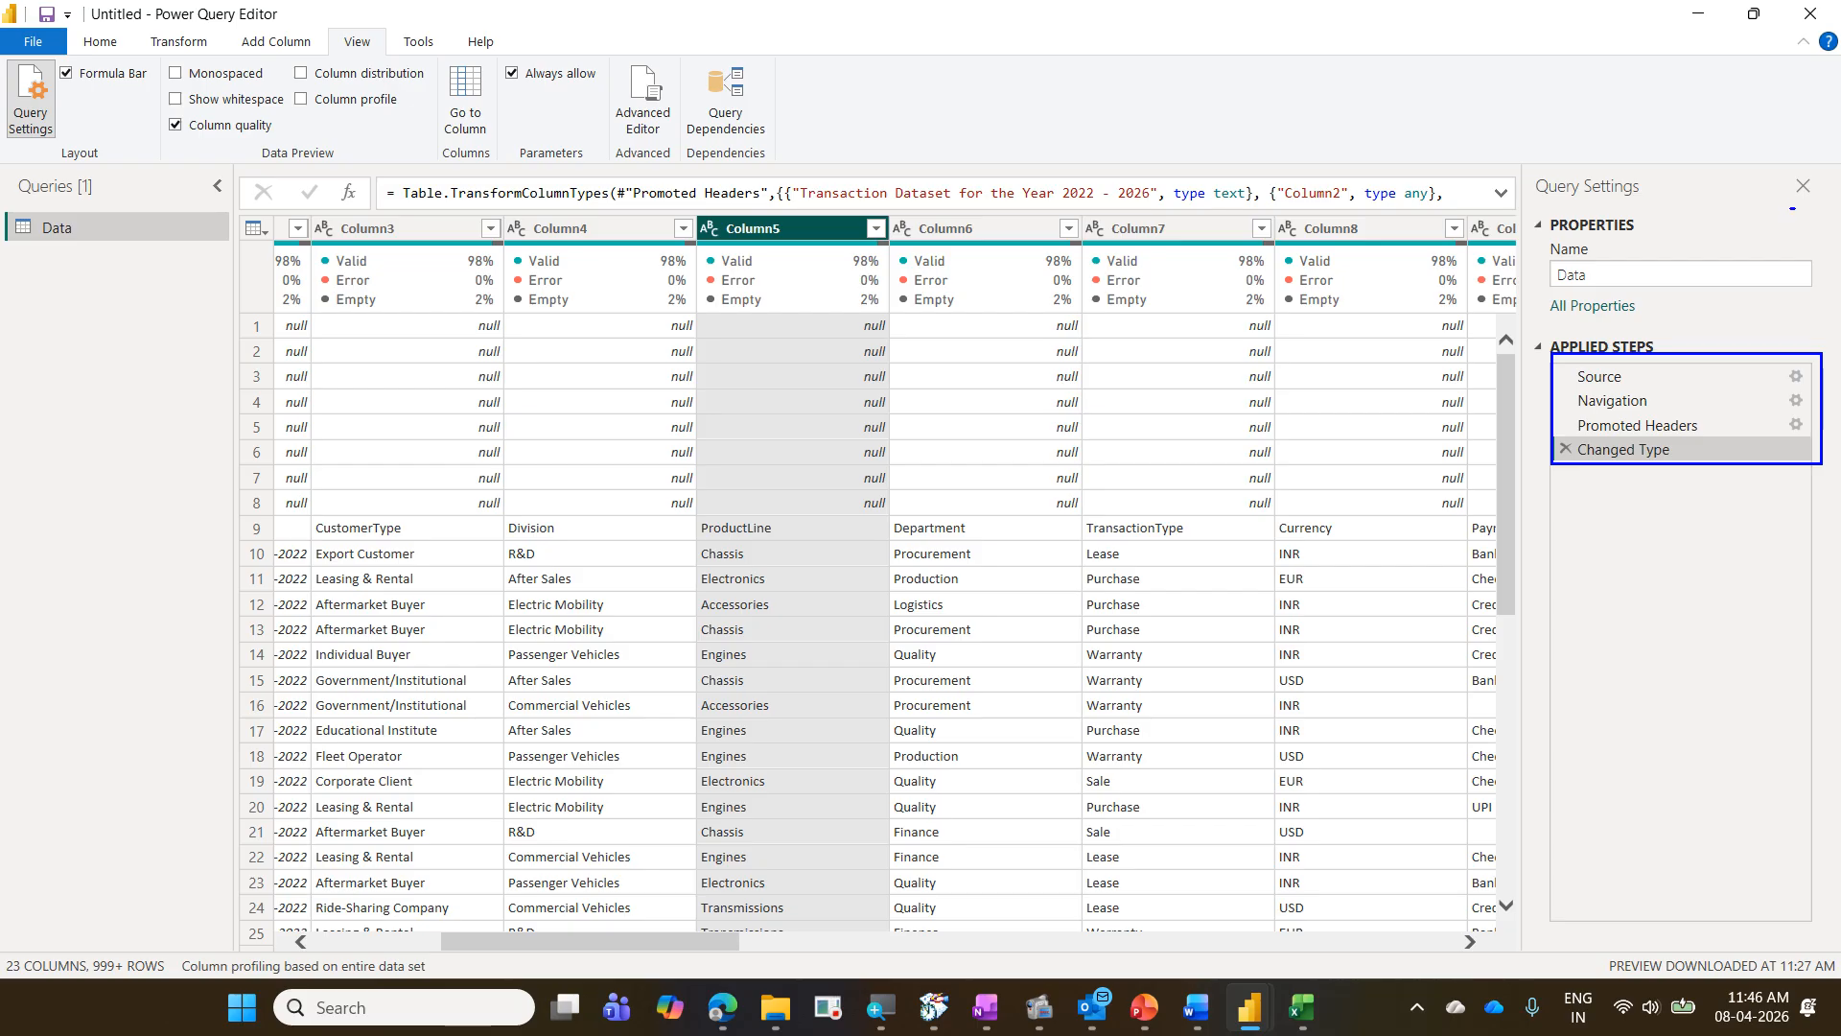
mouse_move(1797, 208)
mouse_down()
mouse_move(1828, 183)
mouse_move(1791, 175)
mouse_move(1797, 215)
mouse_move(1840, 113)
mouse_up()
key(Escape)
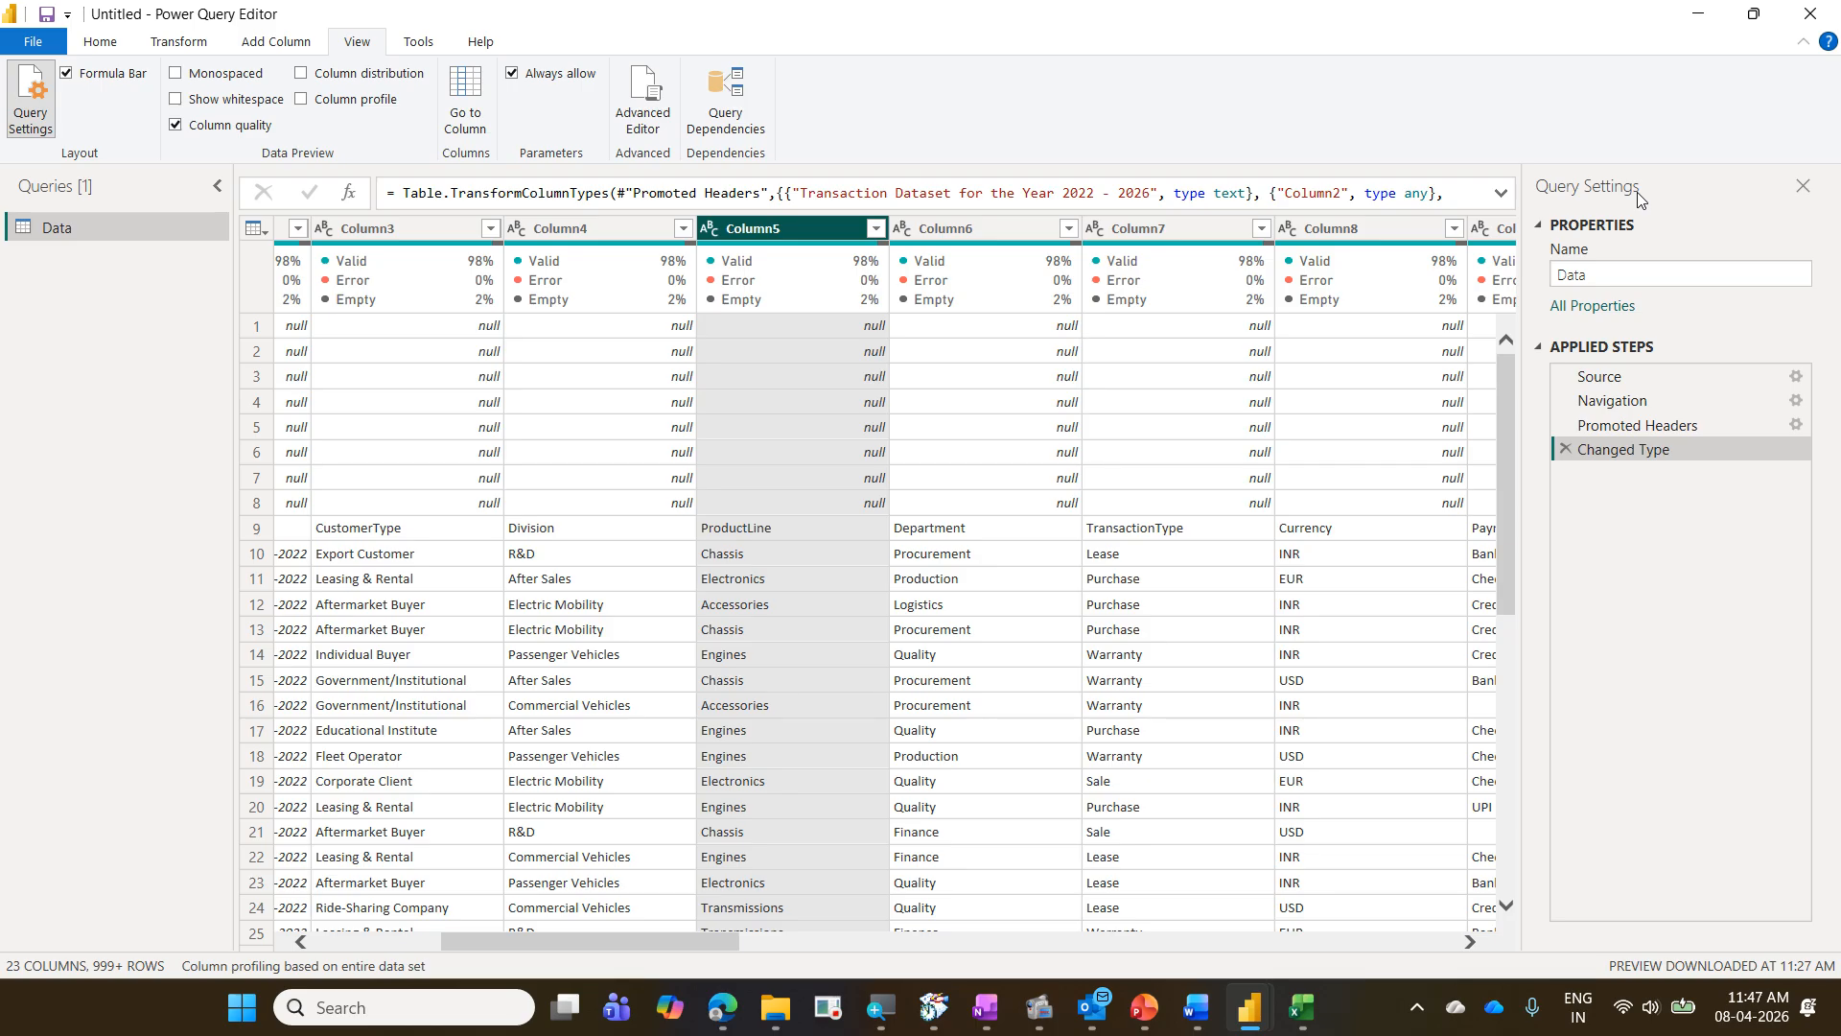
click(1801, 187)
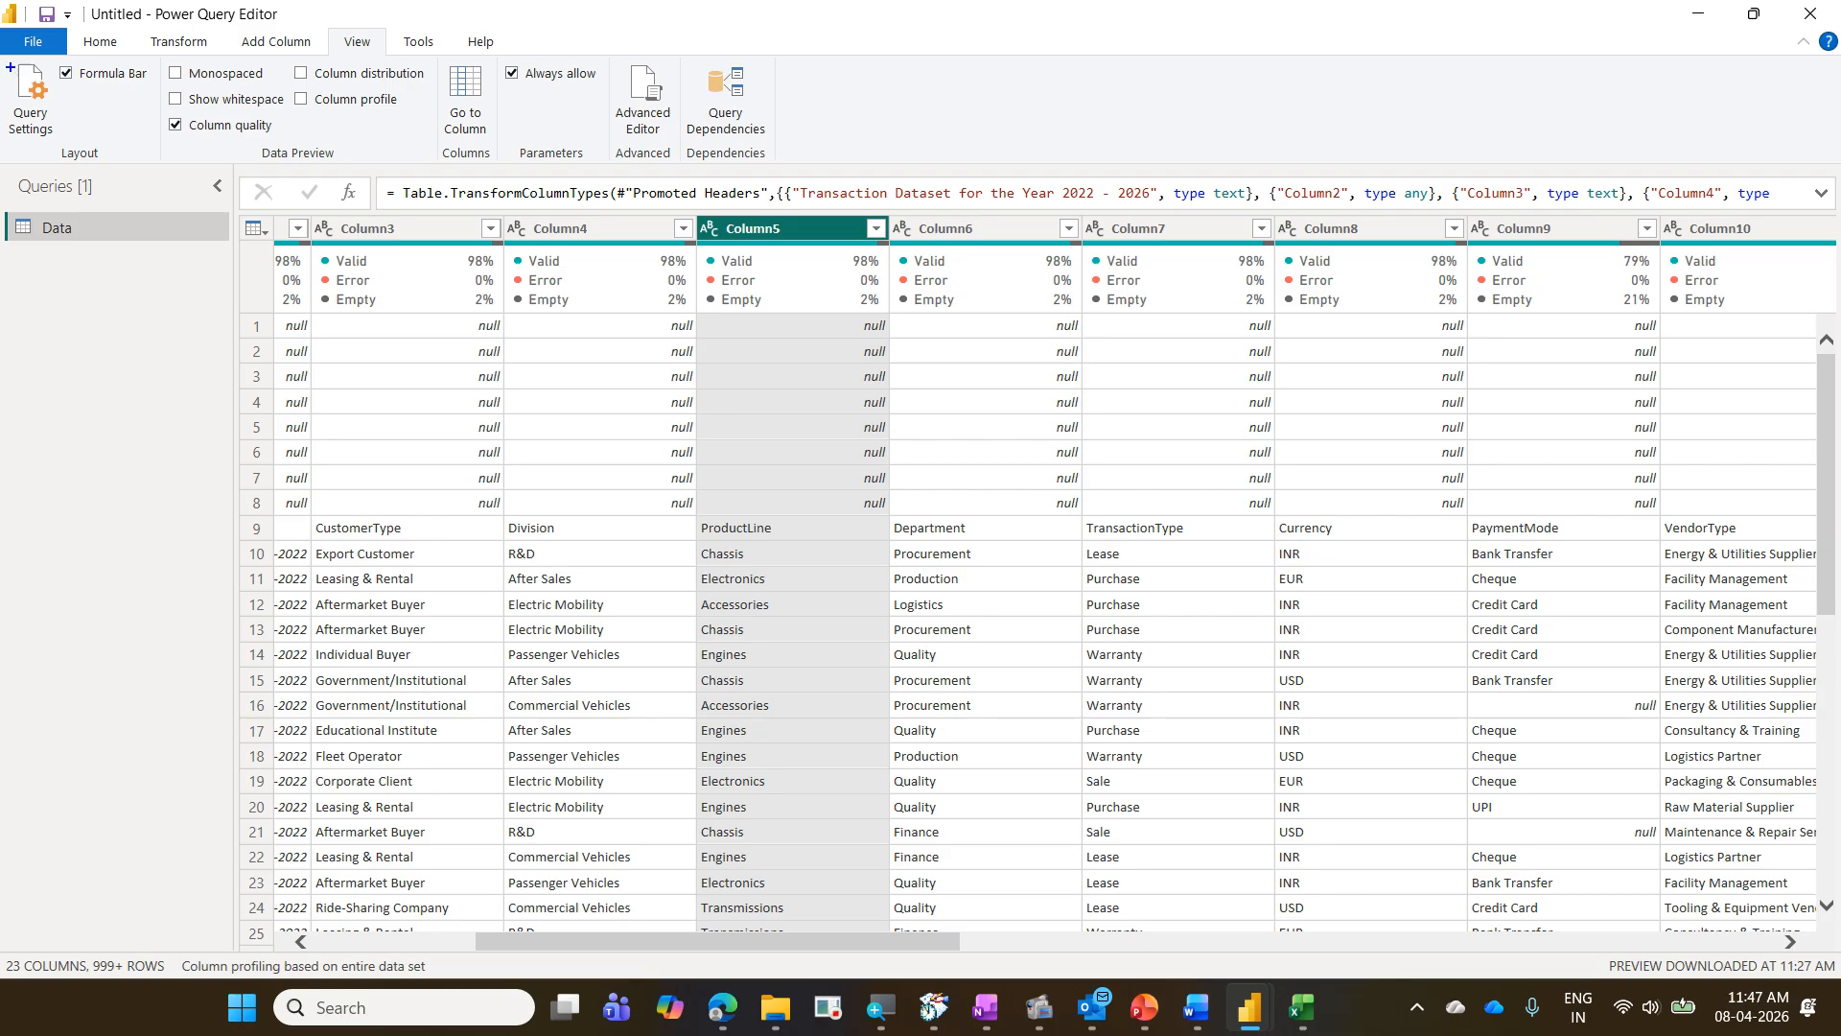
drag(2, 54, 60, 152)
drag(323, 27, 392, 63)
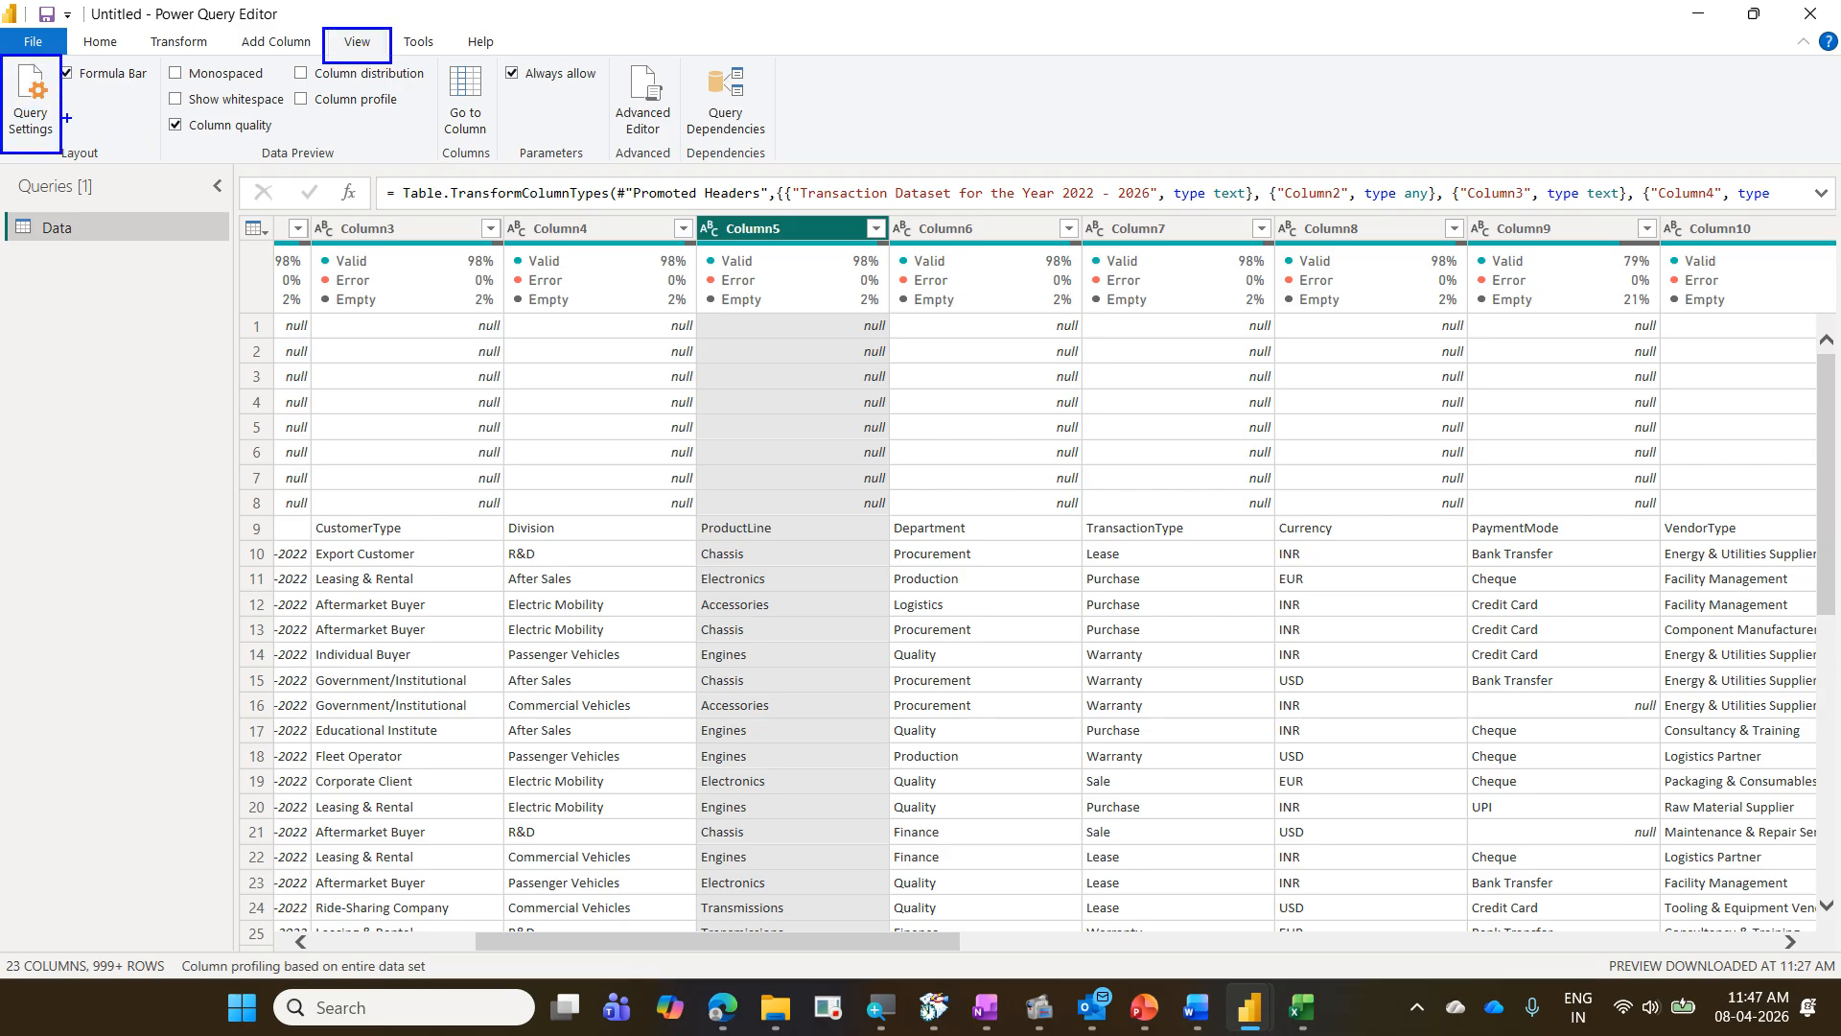
drag(67, 117, 318, 43)
key(Escape)
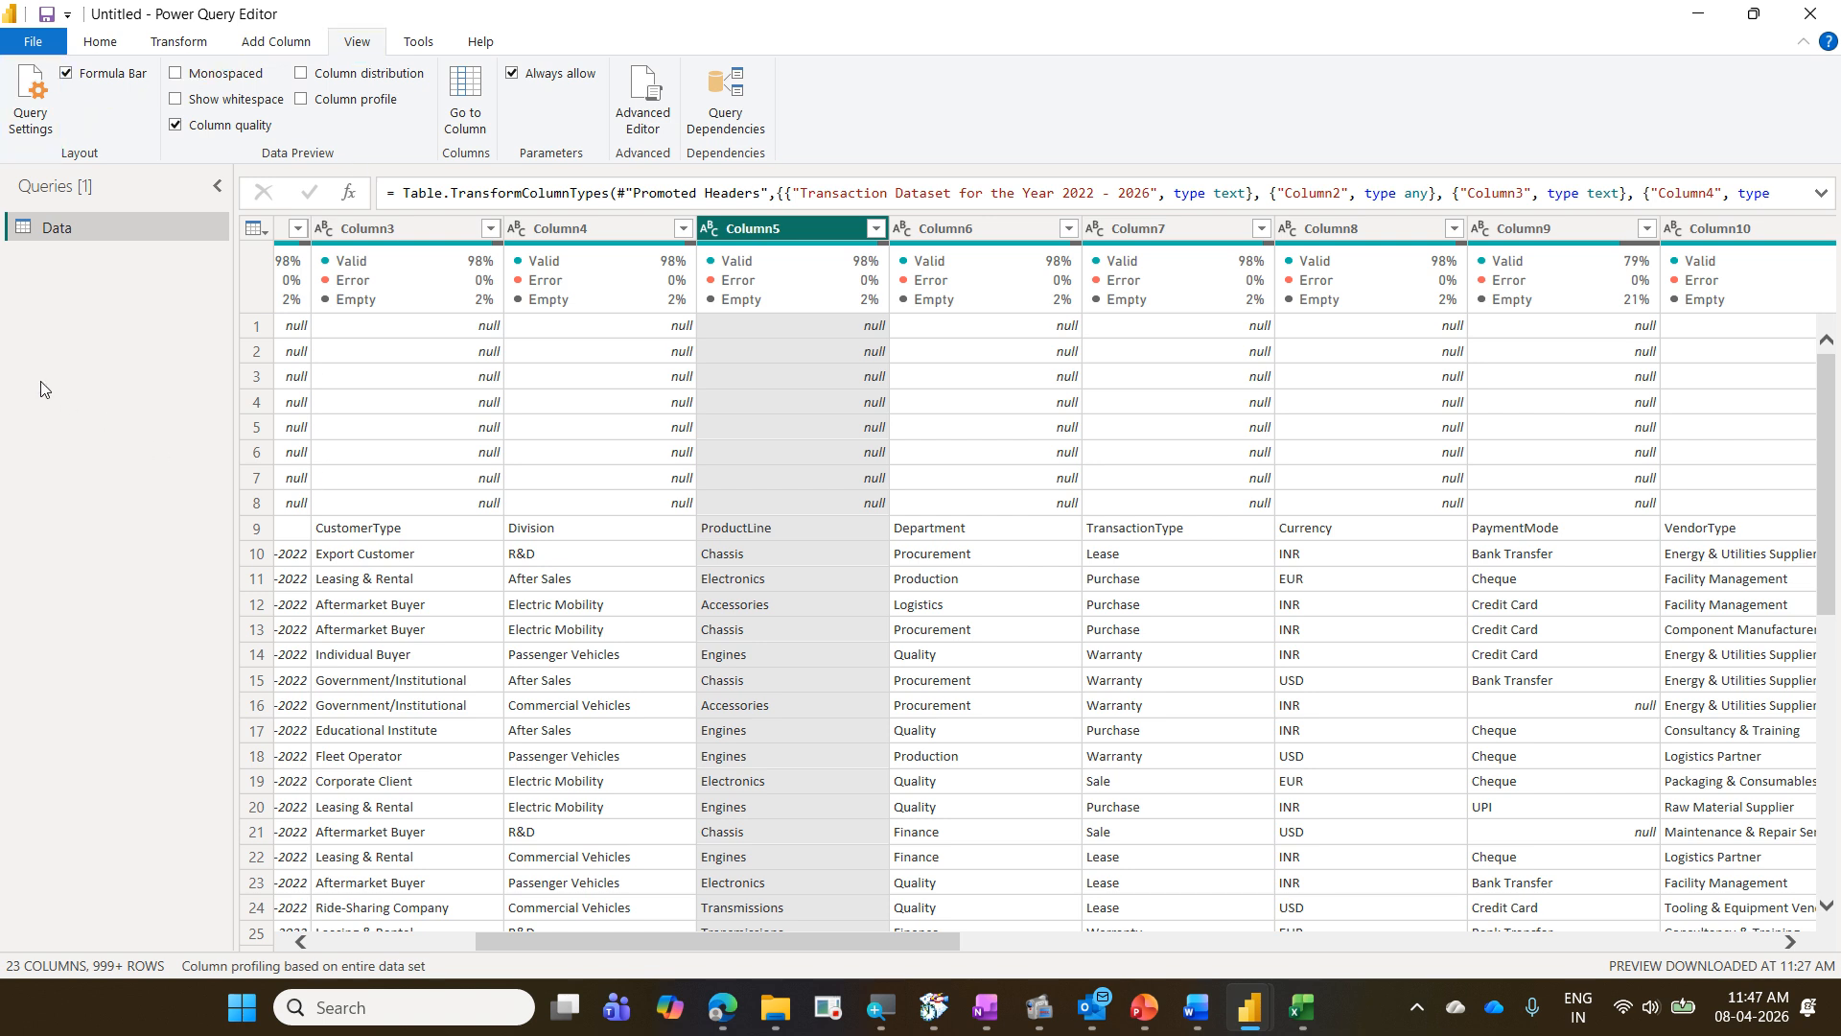
click(40, 122)
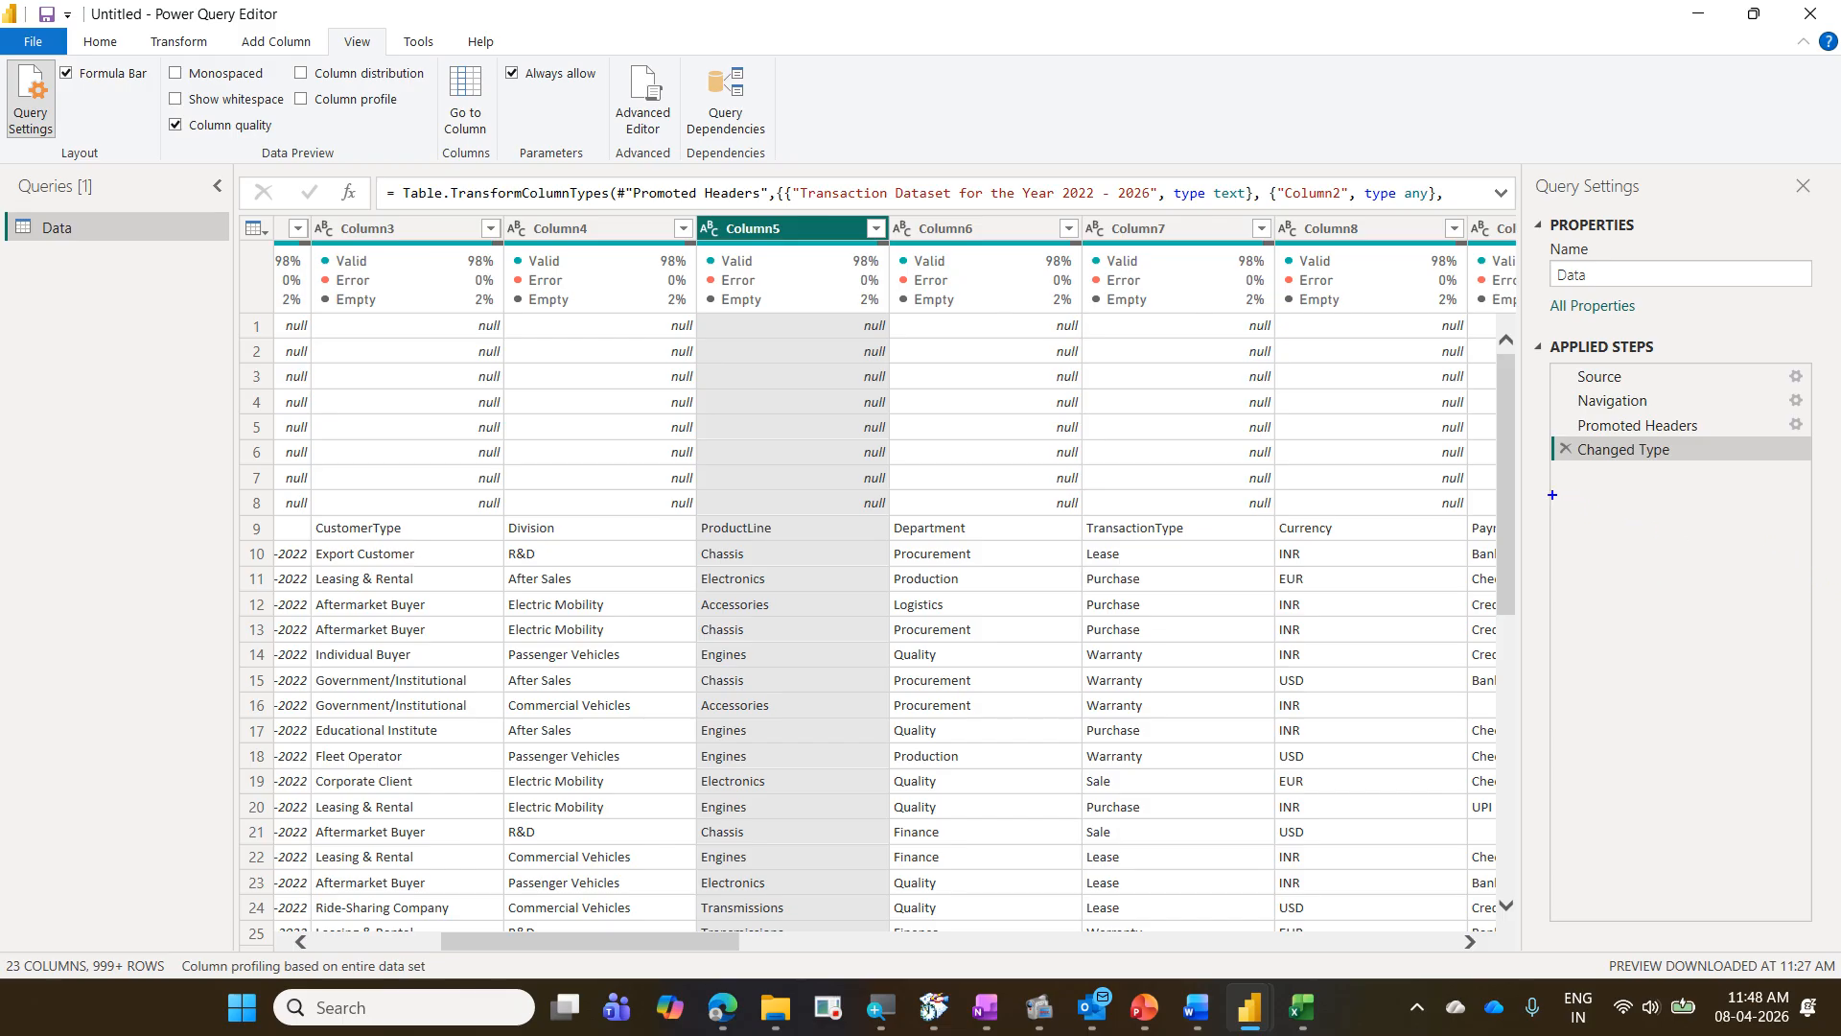
drag(1552, 479, 1780, 480)
drag(1558, 518, 1755, 518)
drag(1557, 554, 1727, 556)
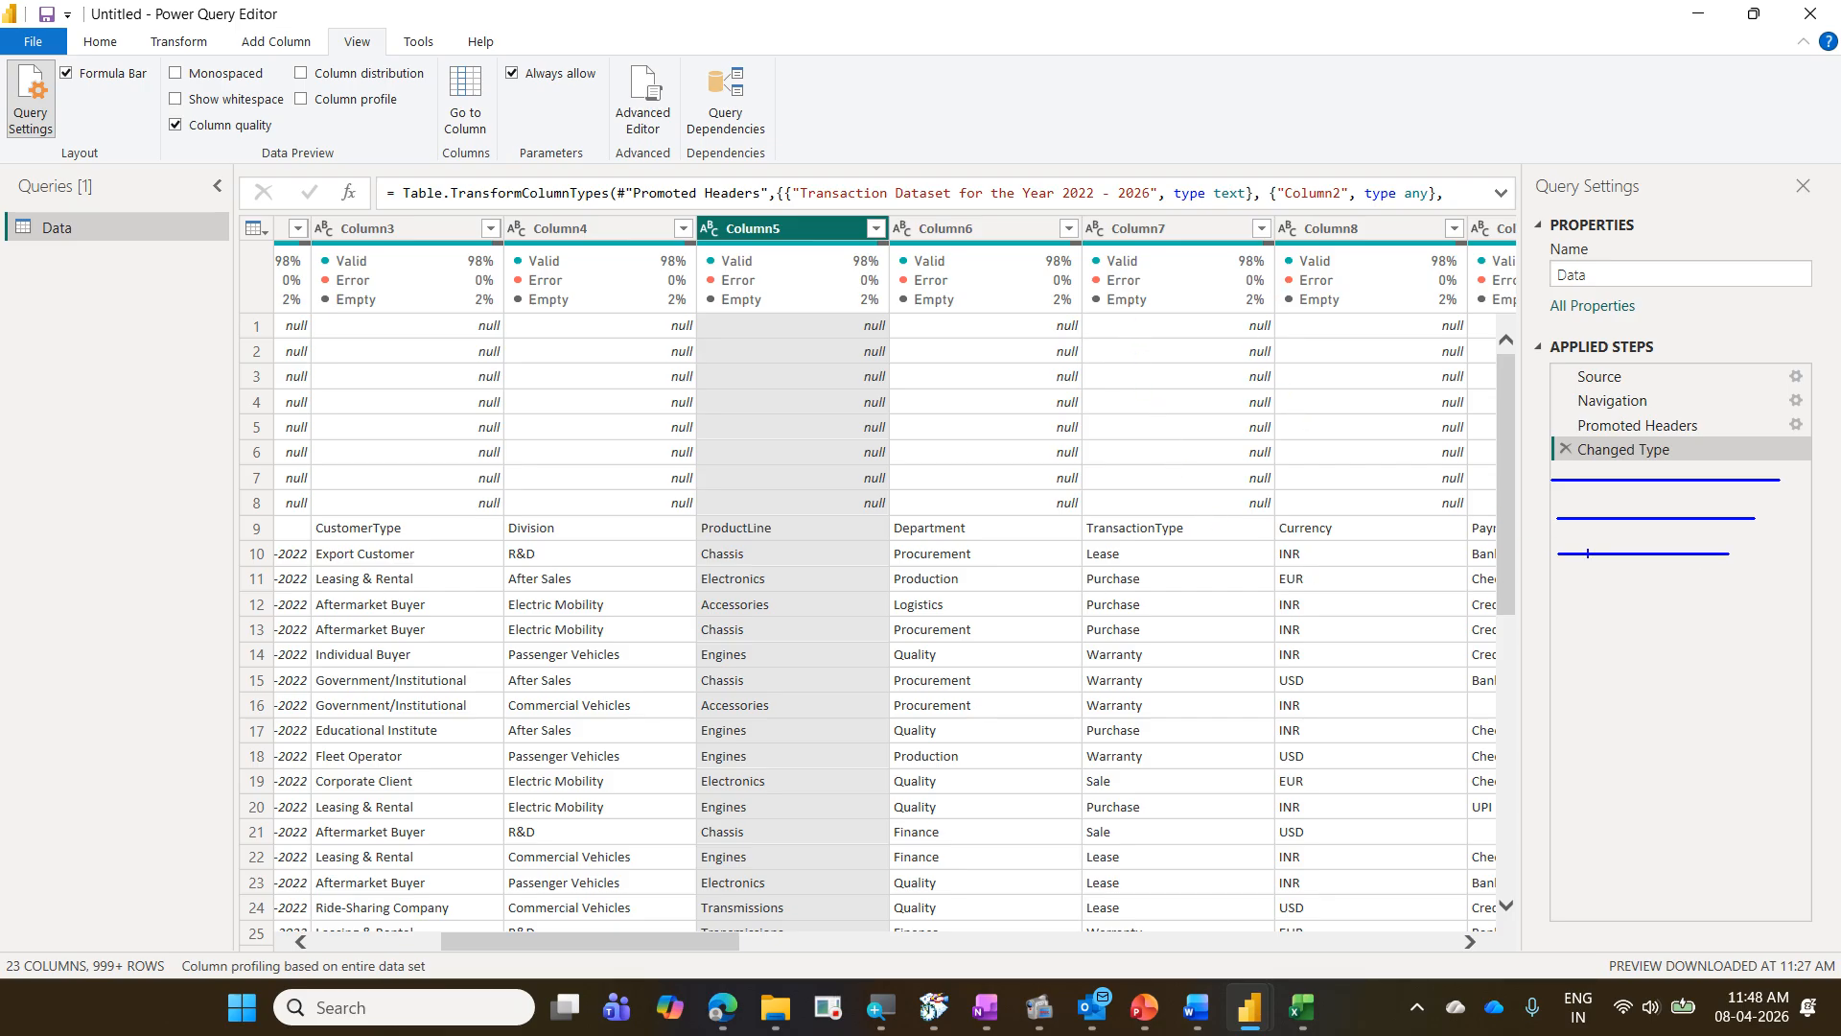
drag(1558, 595, 1749, 595)
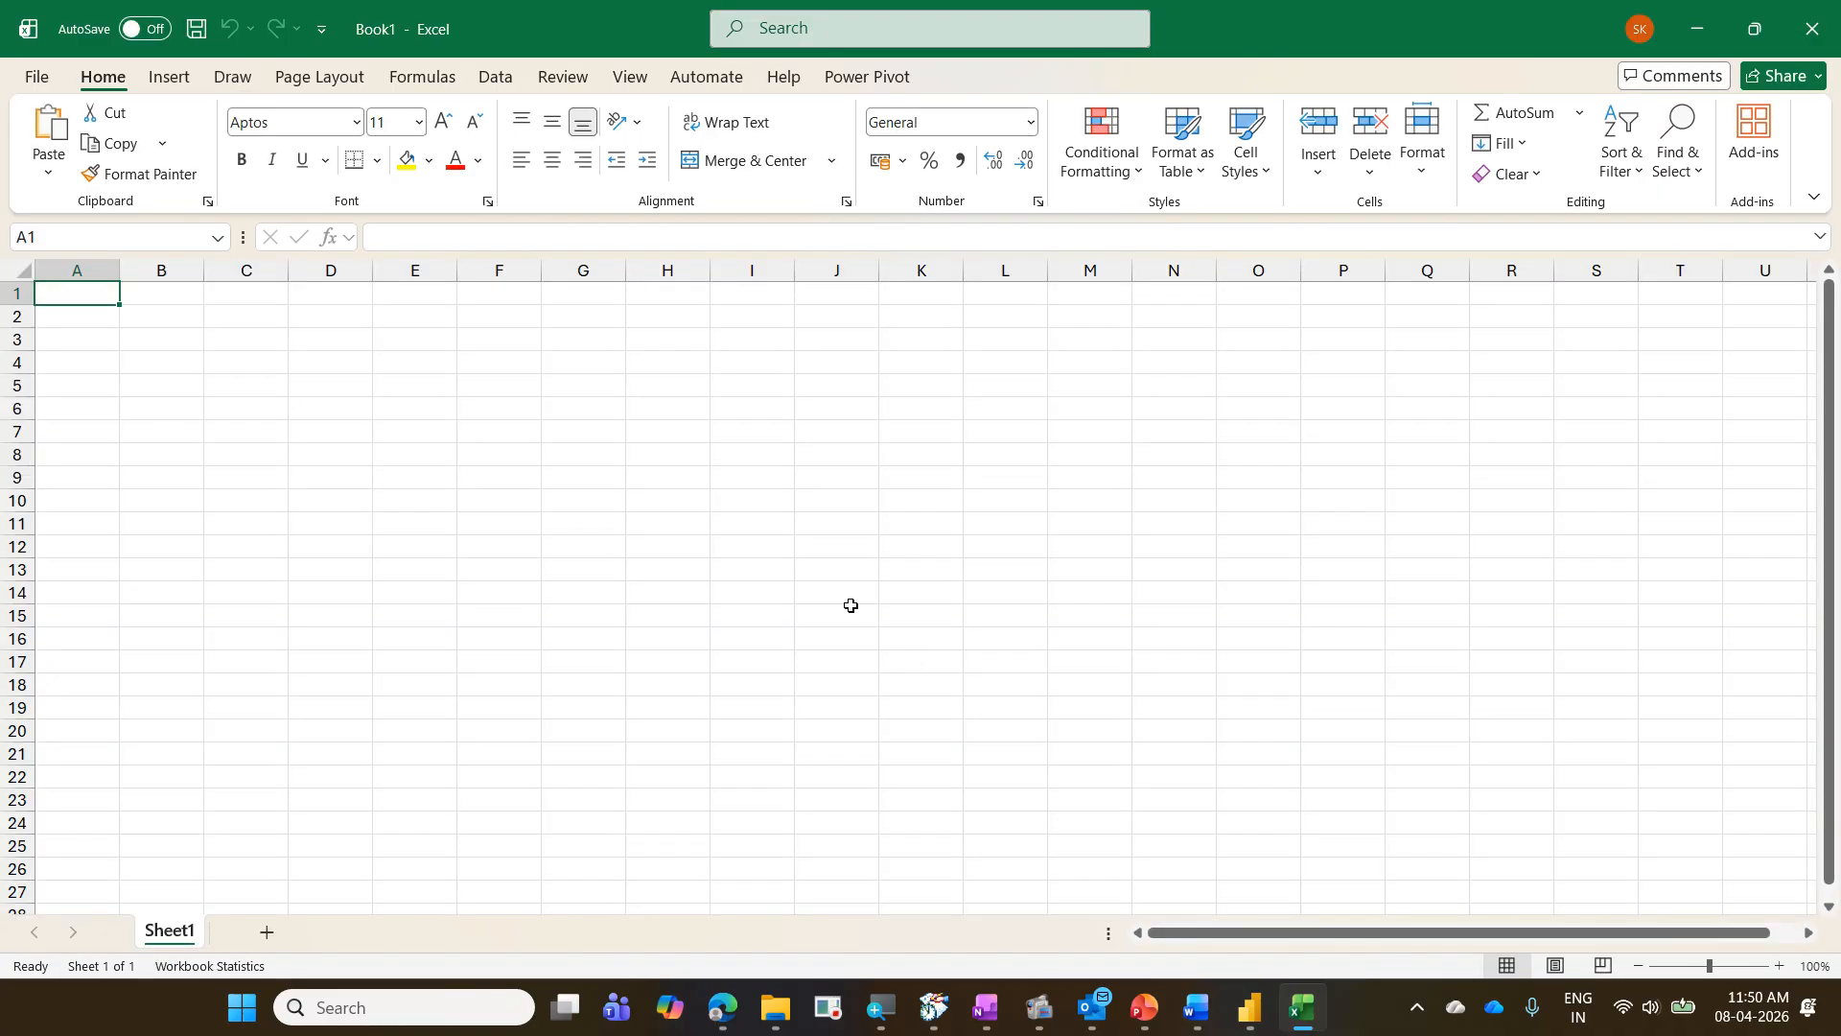
- In a new blank Excel workbook, enter sewe in J14, gsd in O9 and ewr in G7
click(812, 593)
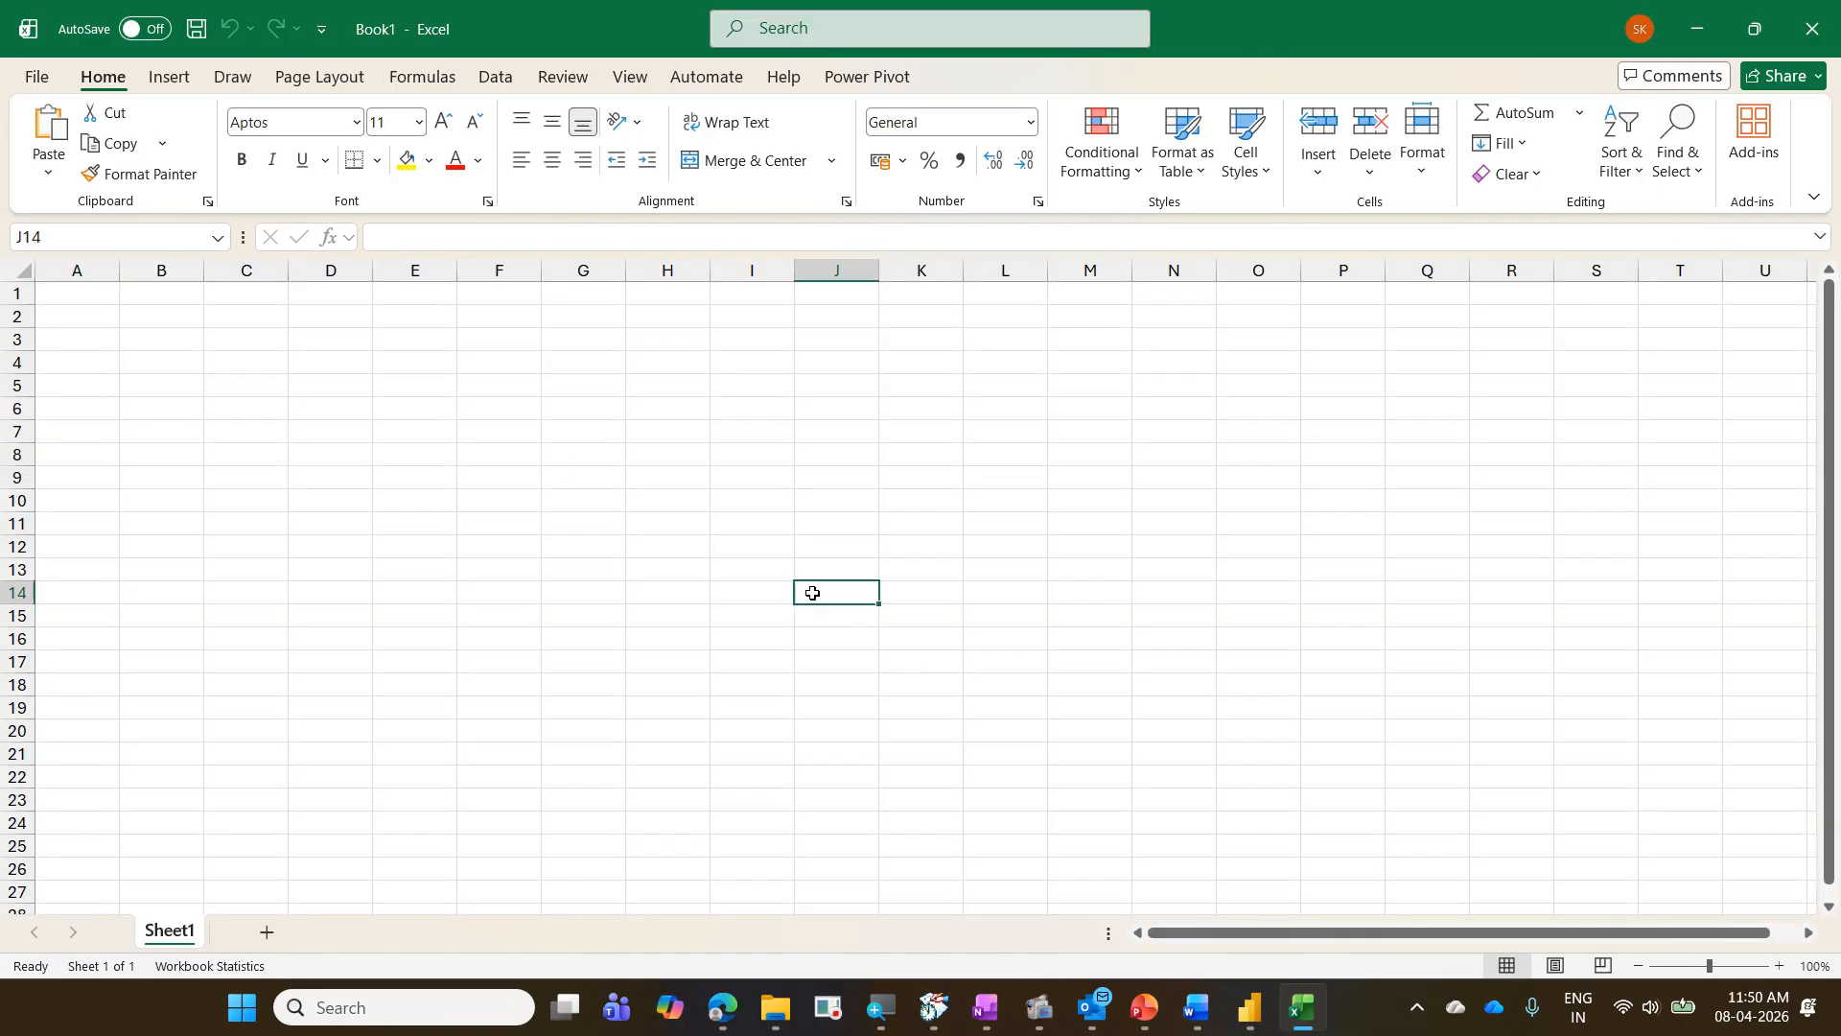
text(sewe)
click(1299, 475)
text(gsd)
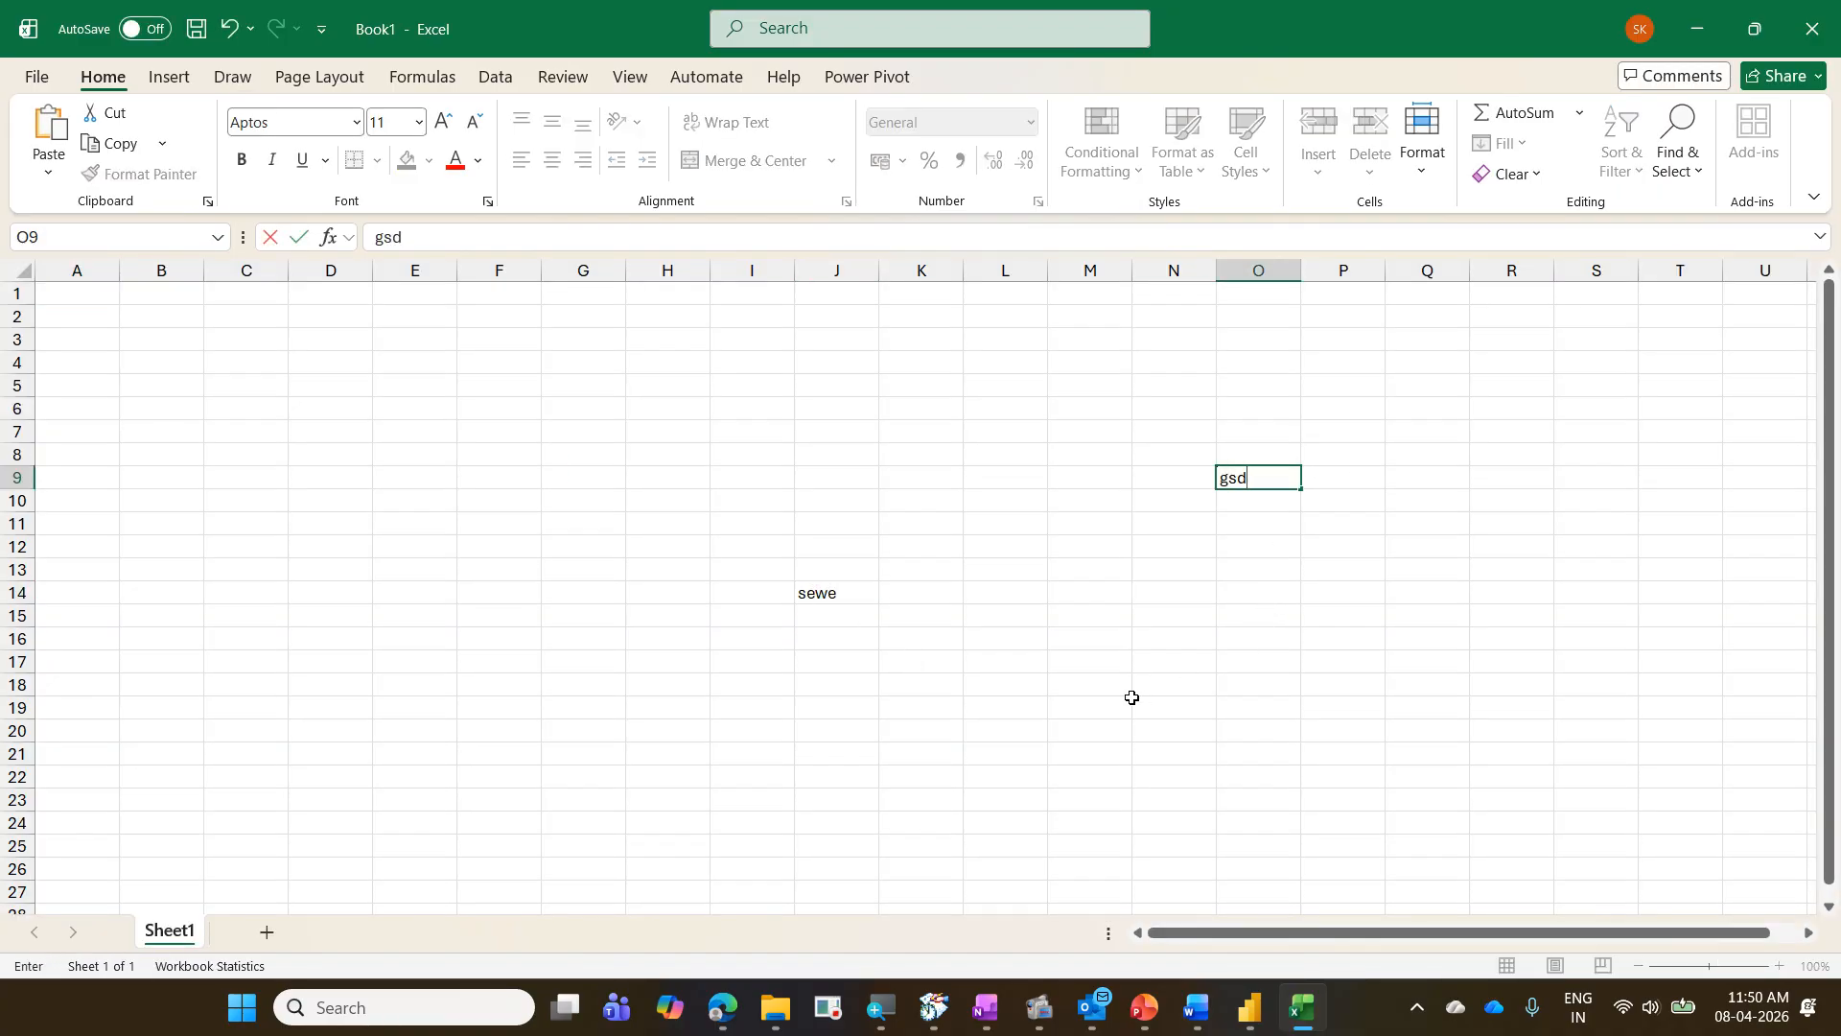
click(1132, 697)
click(571, 435)
text(ewr)
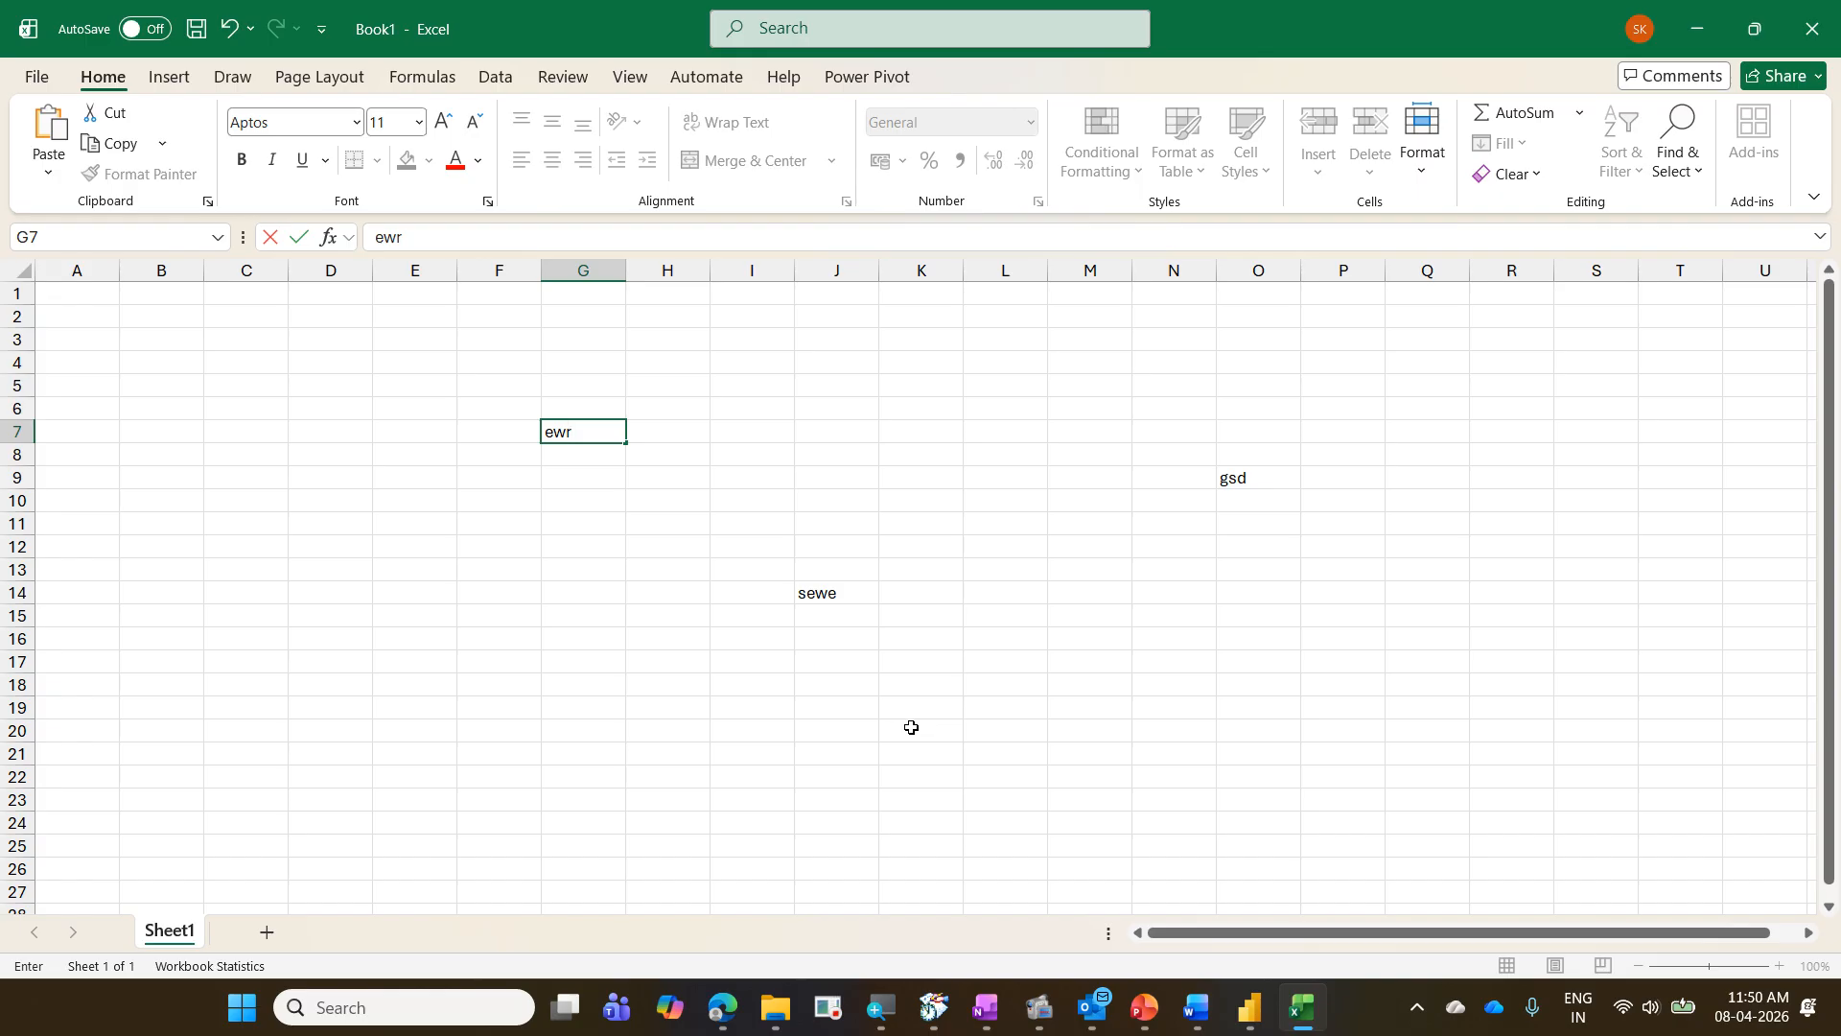
click(912, 728)
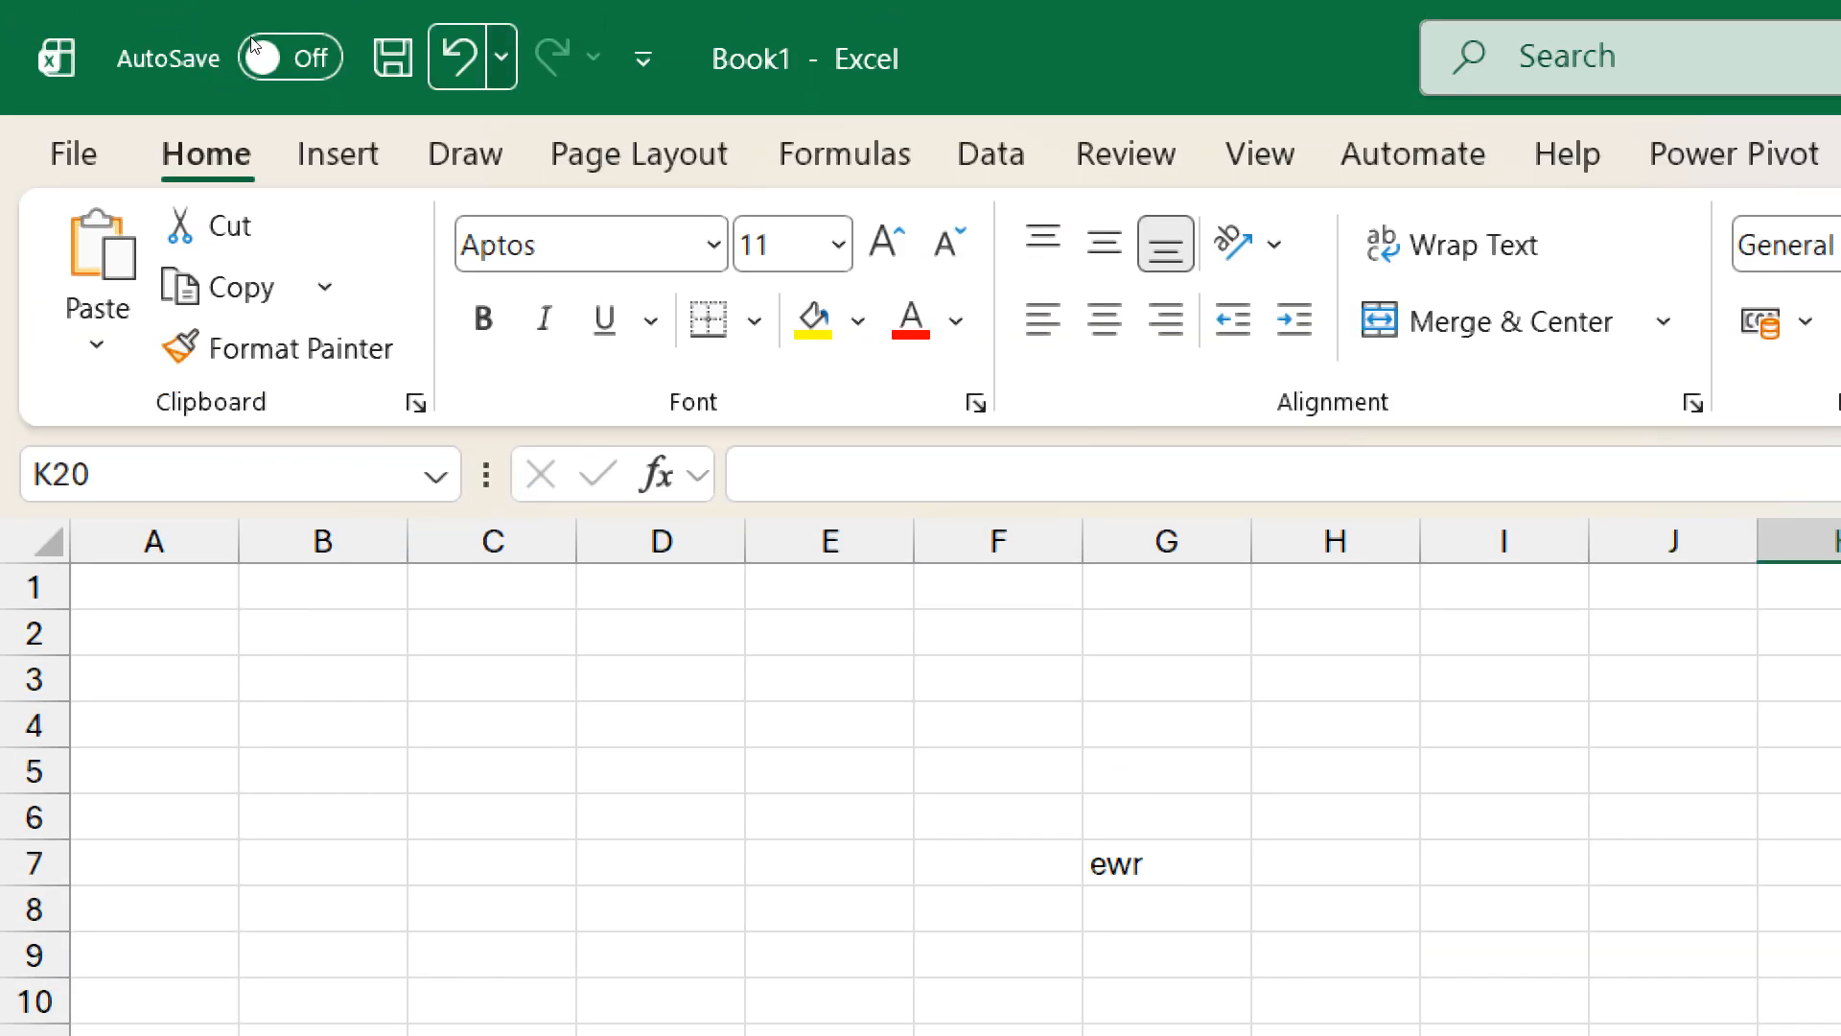
- Look at the Excel workbook's undo history and switch back to Power Query Editor to view the applied steps
click(501, 55)
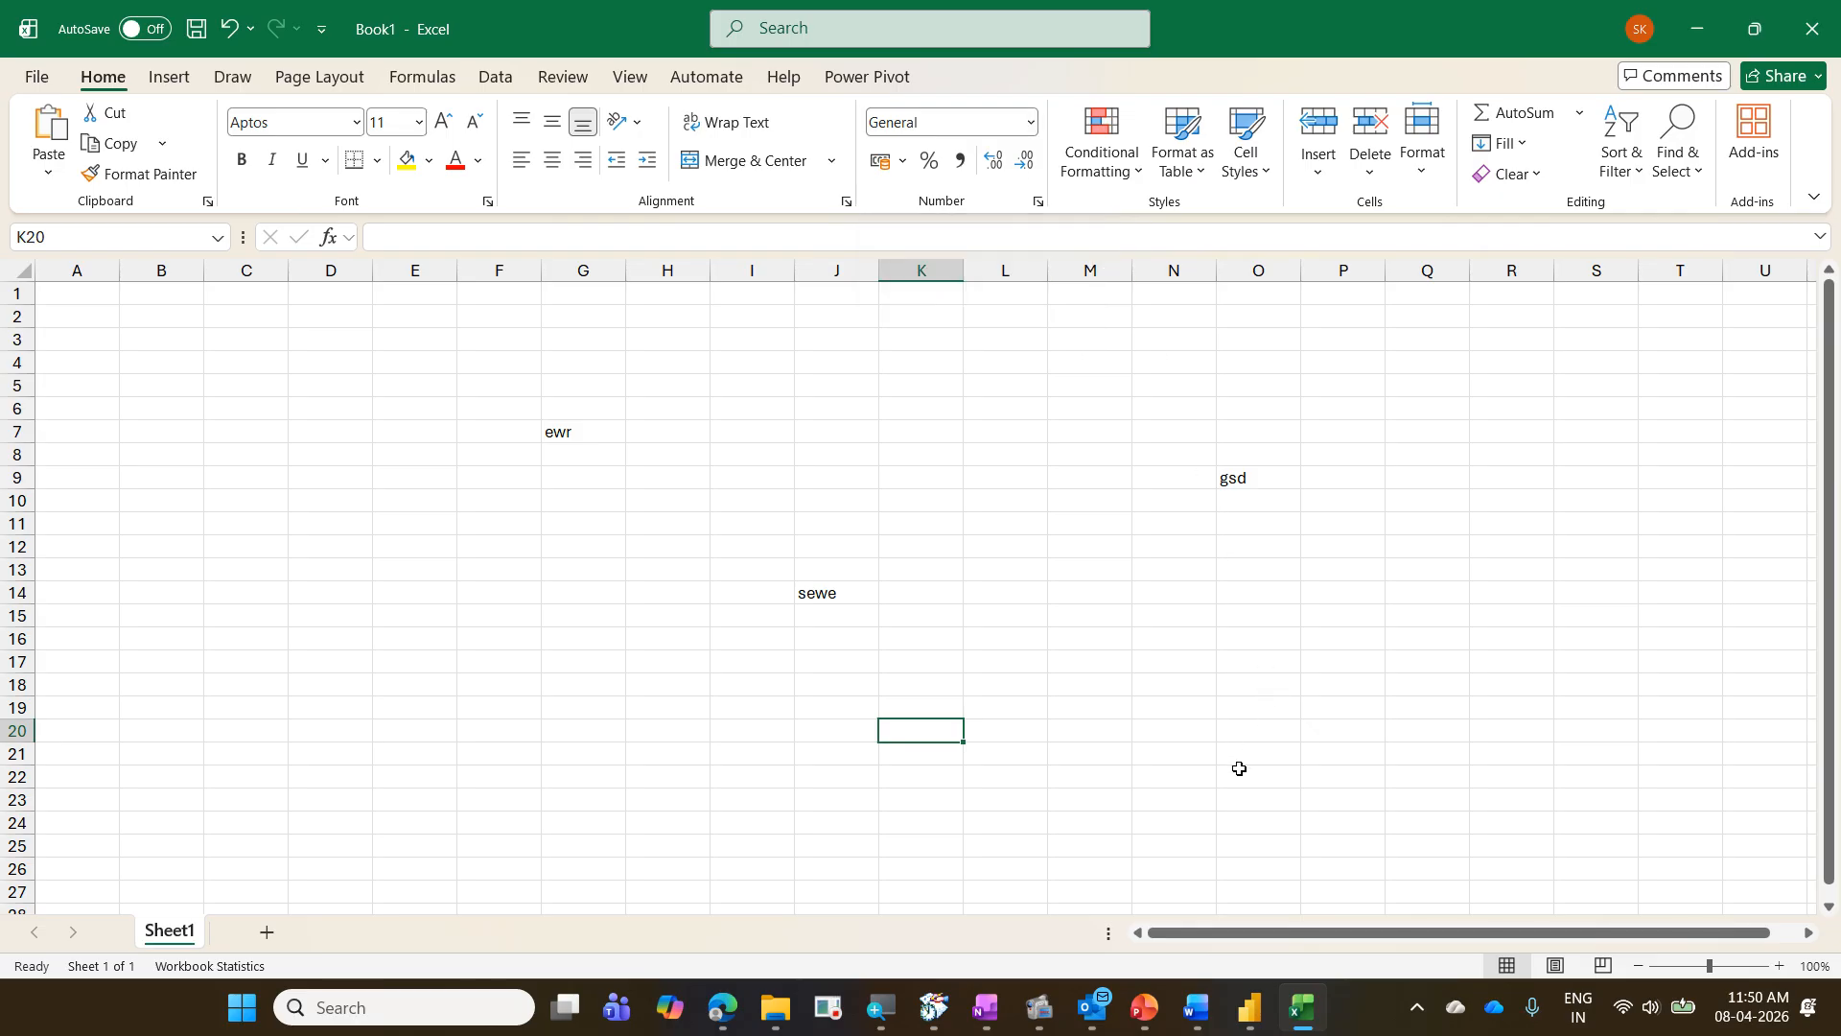
click(1244, 1028)
click(1286, 911)
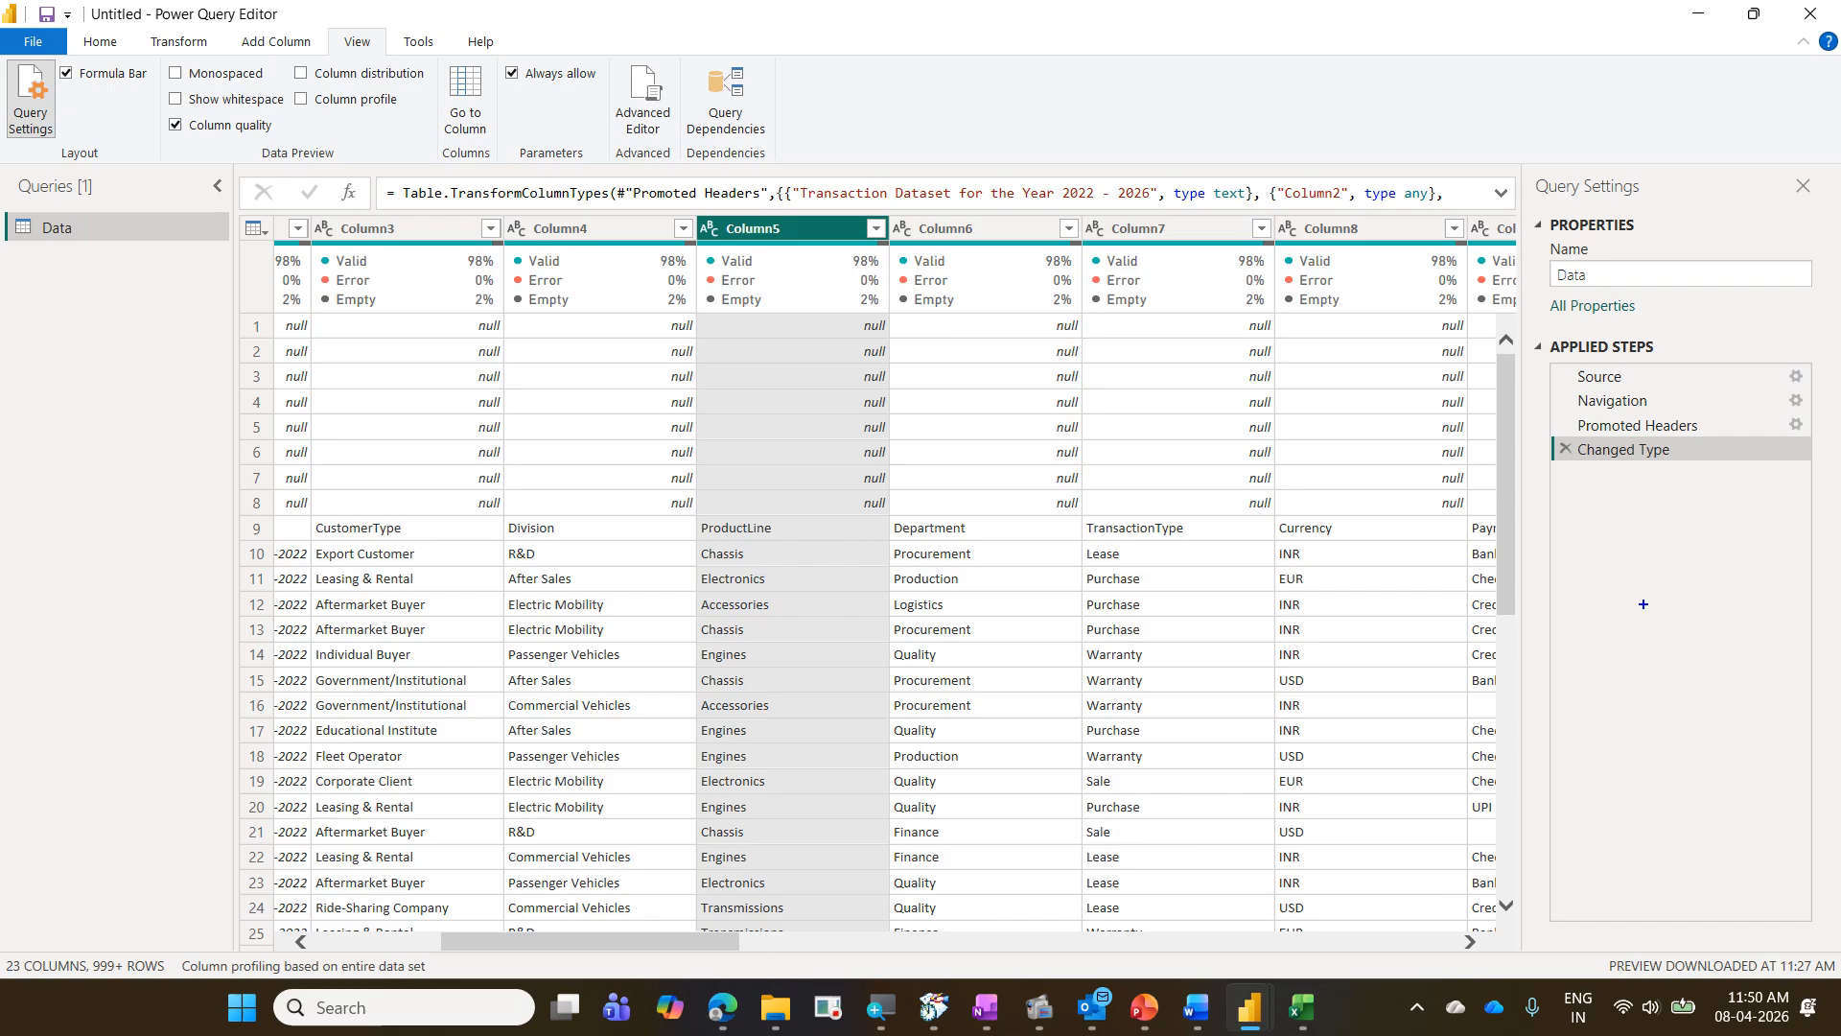
drag(1555, 472, 1791, 785)
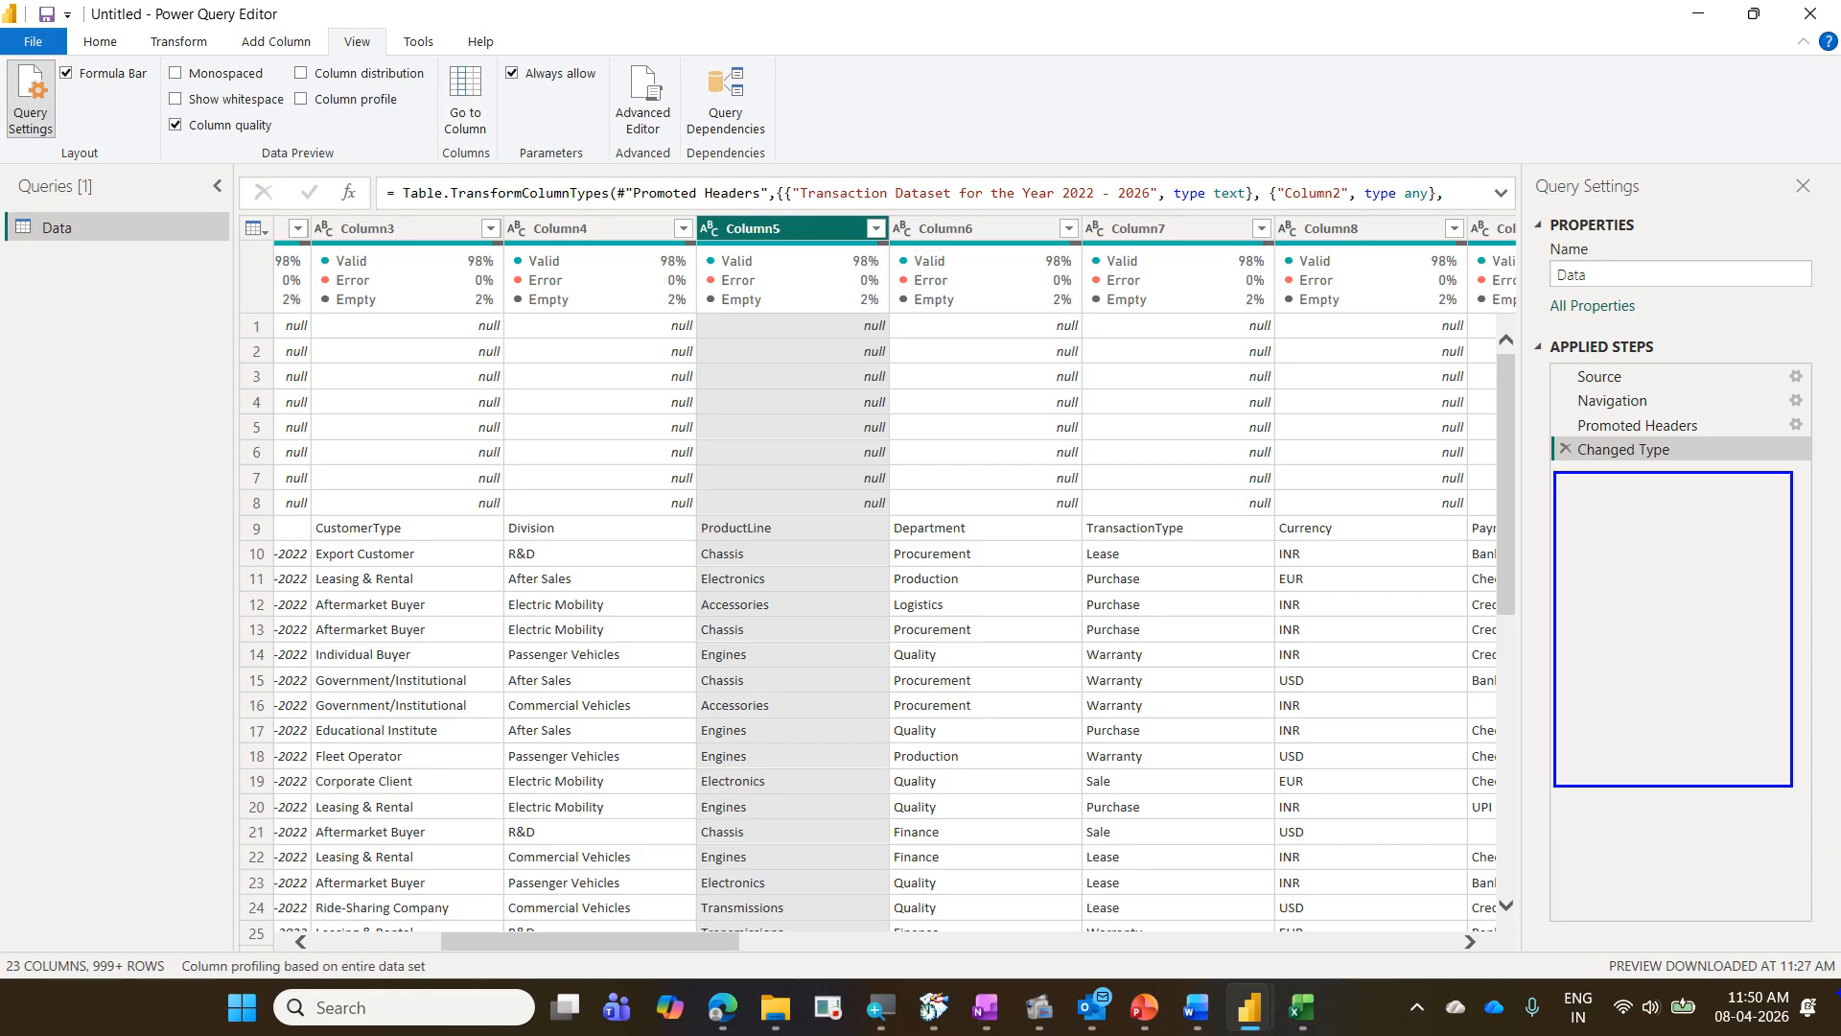
- Switch to the Excel workbook, bring up its save prompt, cancel it and minimize the workbook
click(1301, 1007)
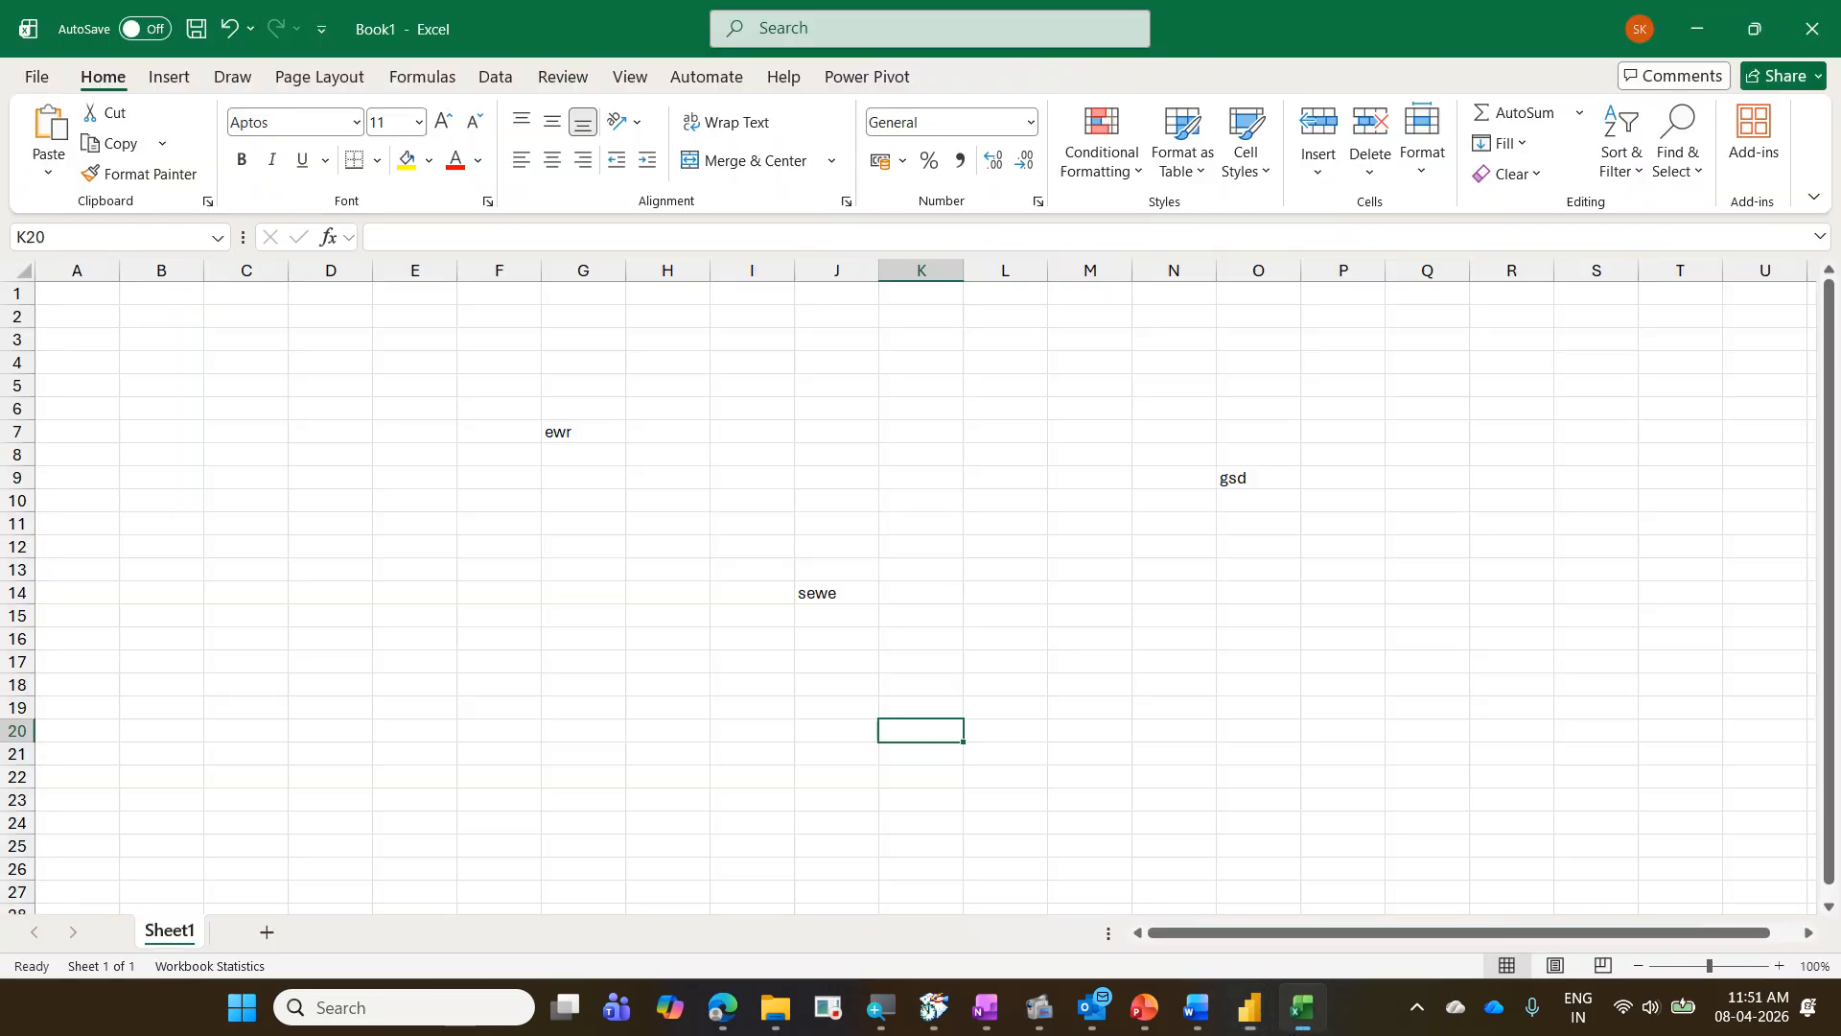
click(826, 554)
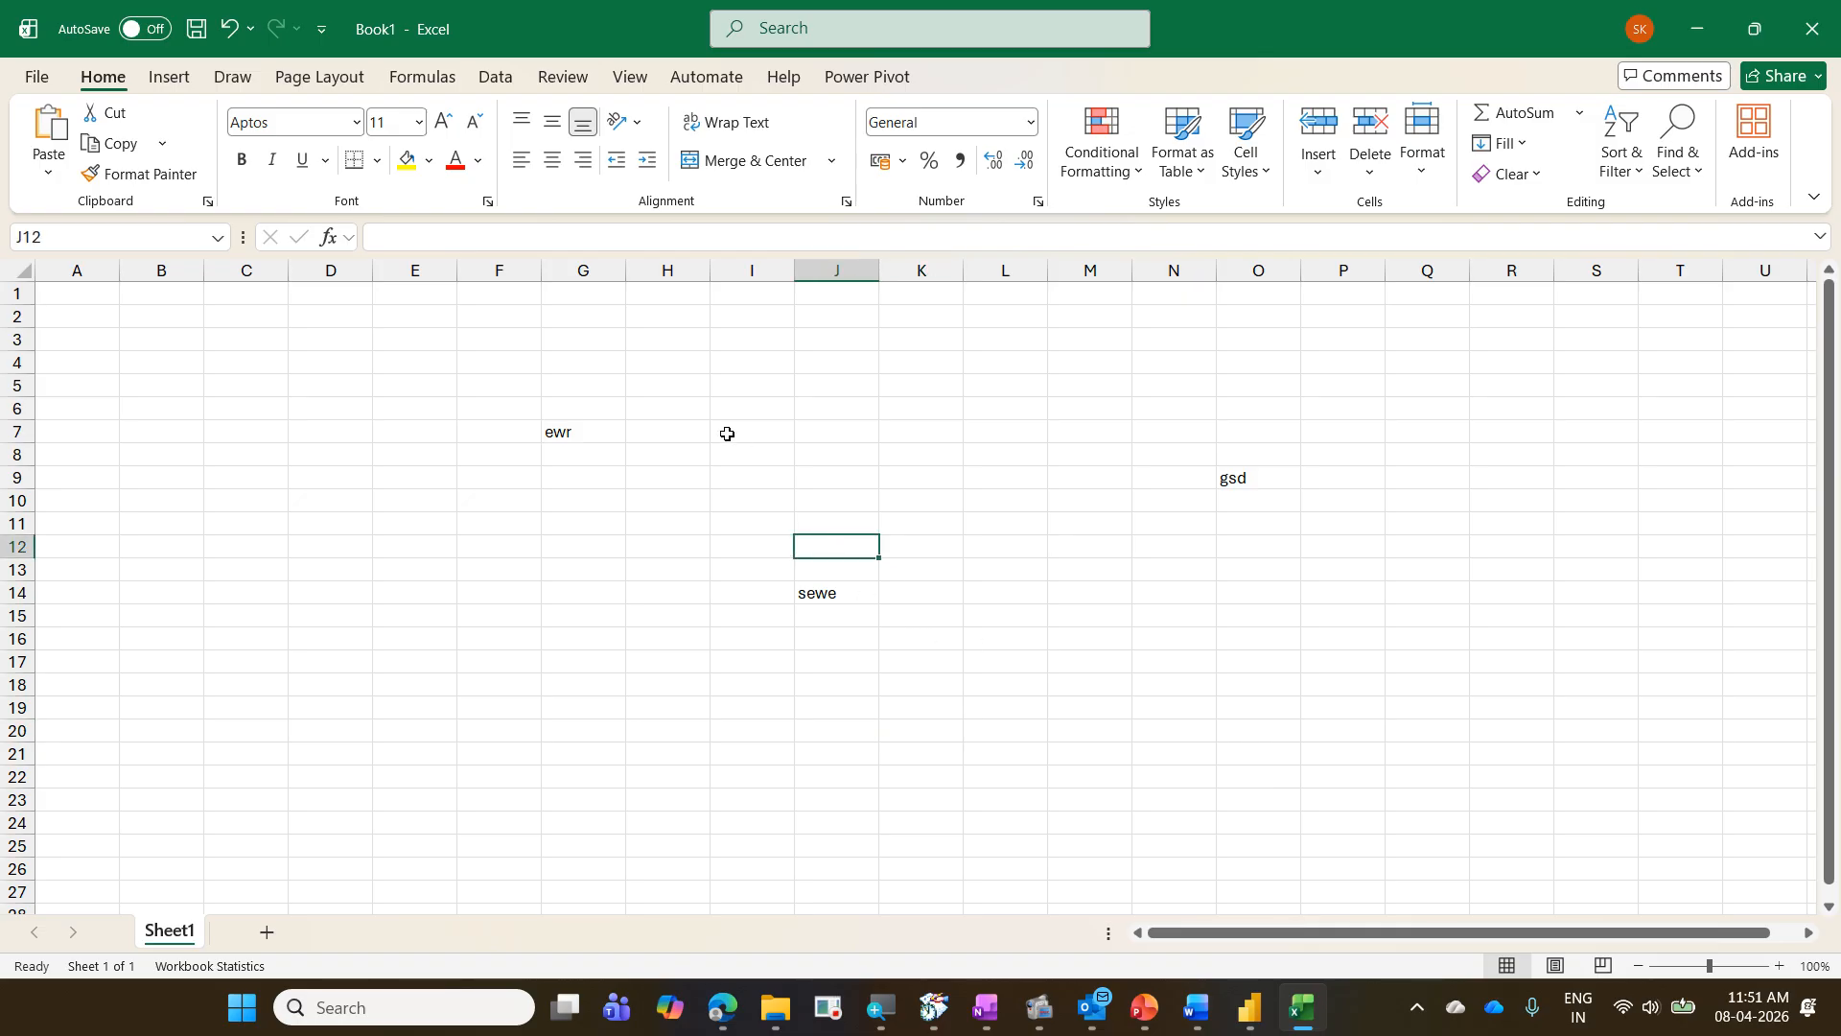
key(ctrl+s)
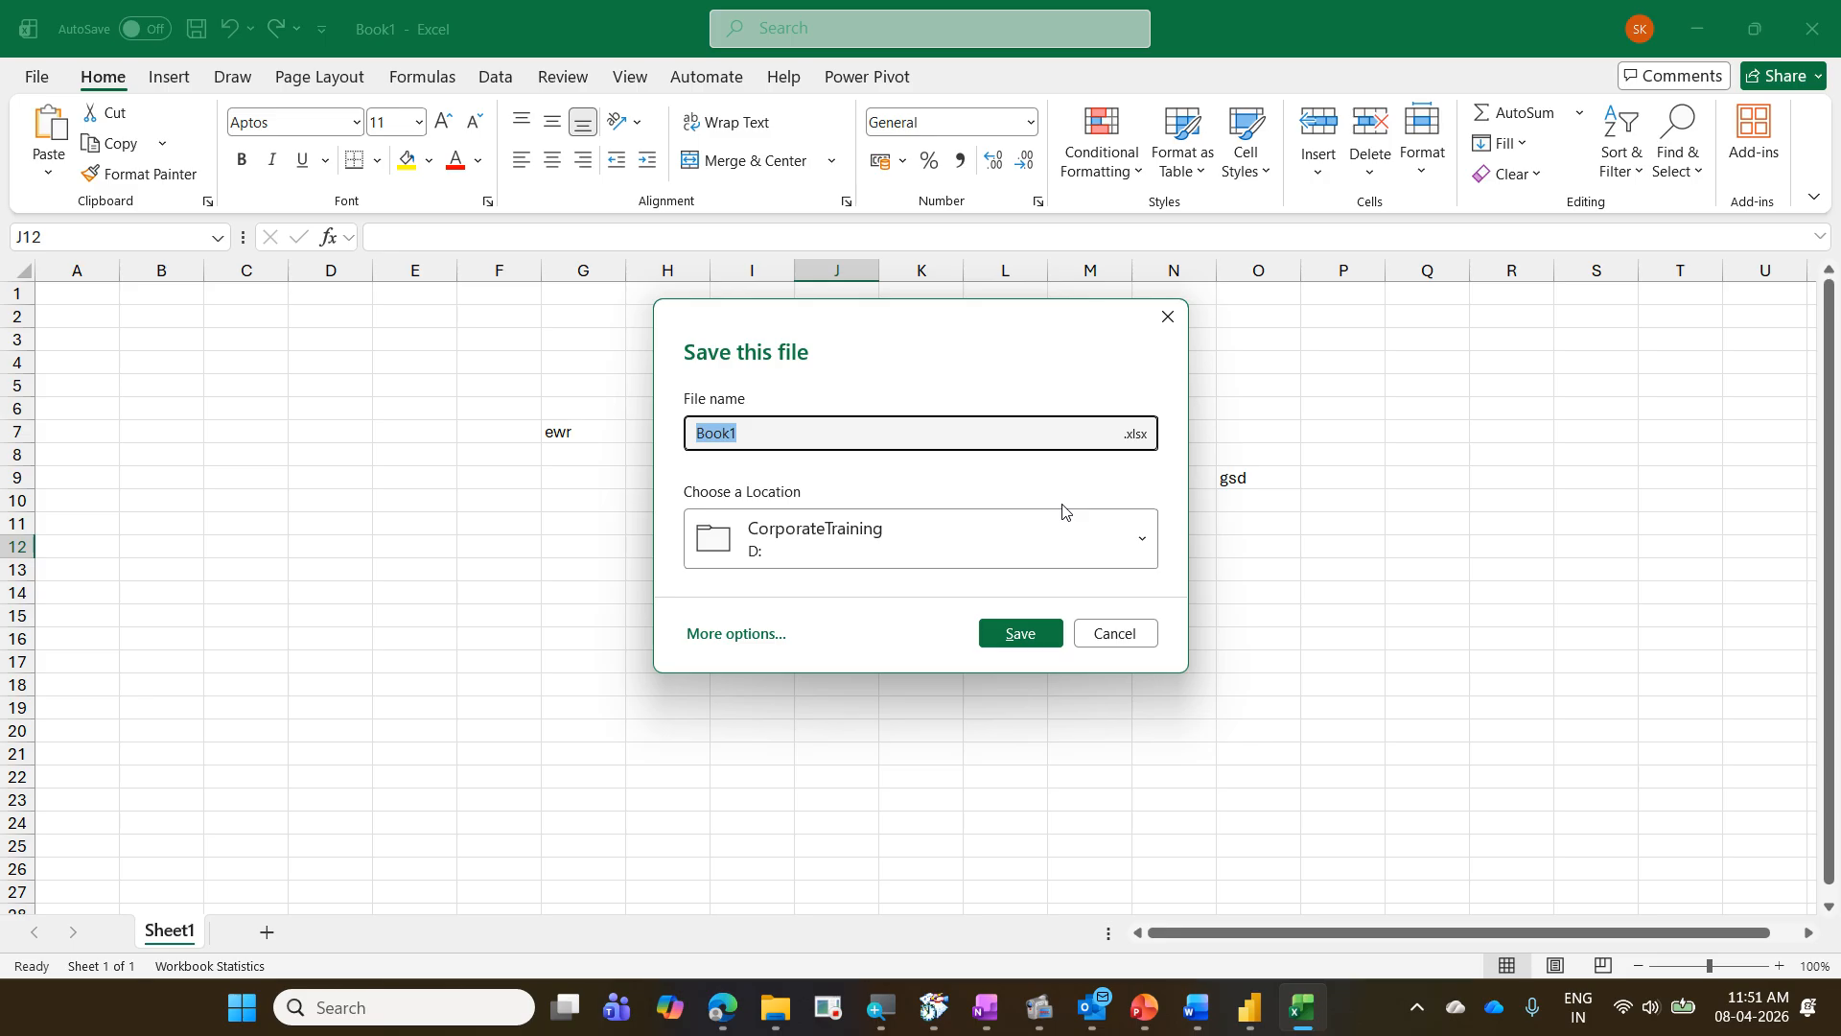
key(Escape)
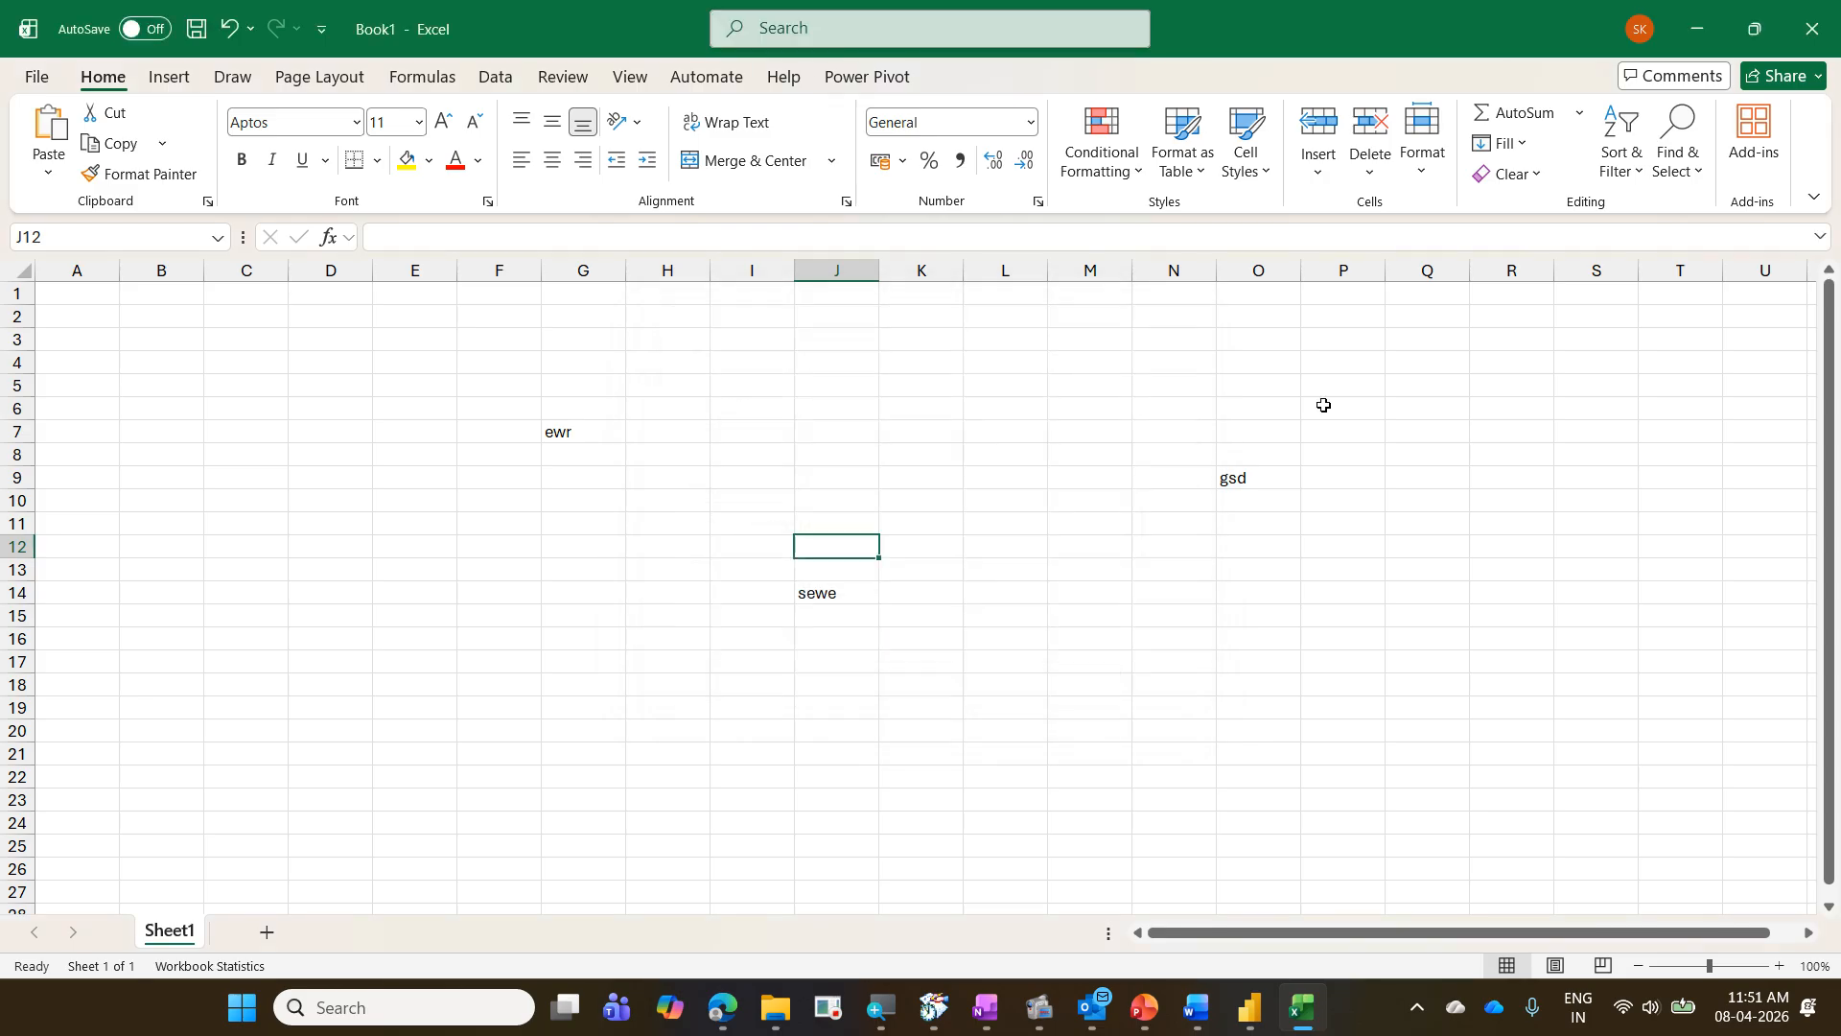
click(1702, 43)
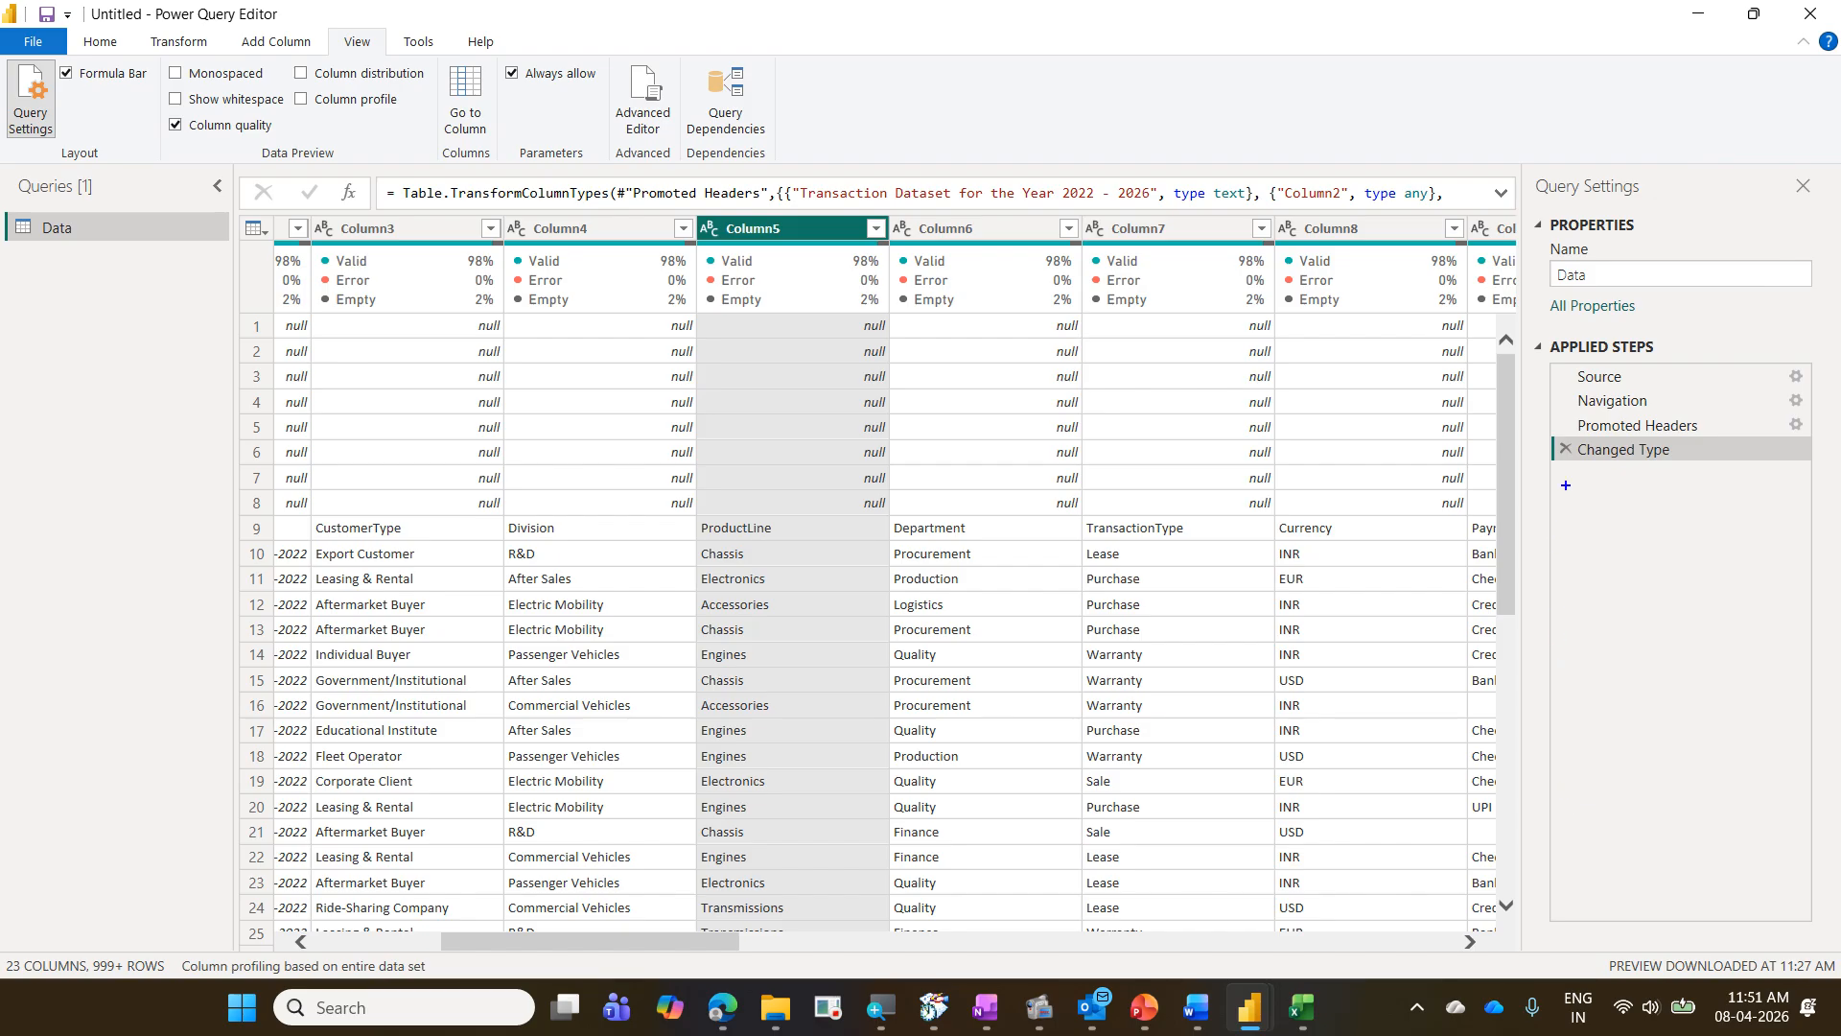
- Examine the Remove Empty suggestion and the additional cleanup options in the first column's quality summary
drag(1565, 478, 1809, 710)
mouse_move(564, 1007)
drag(562, 934, 438, 934)
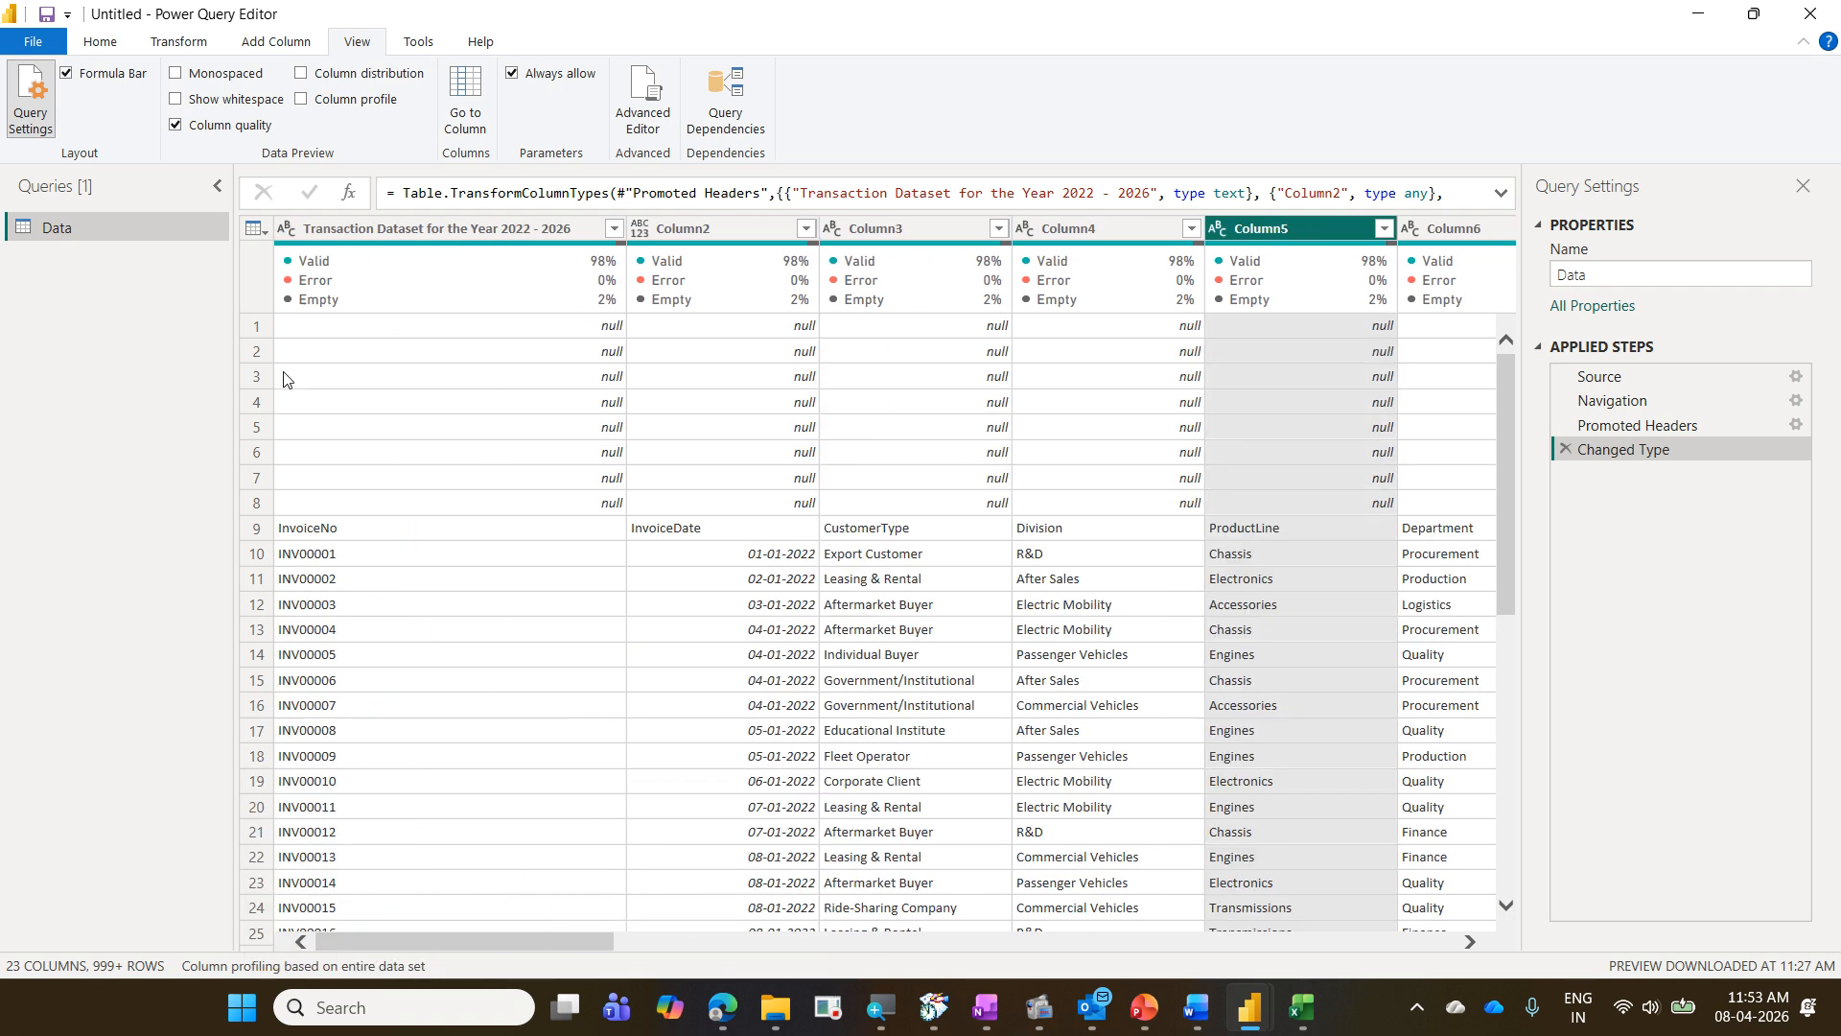
mouse_move(363, 279)
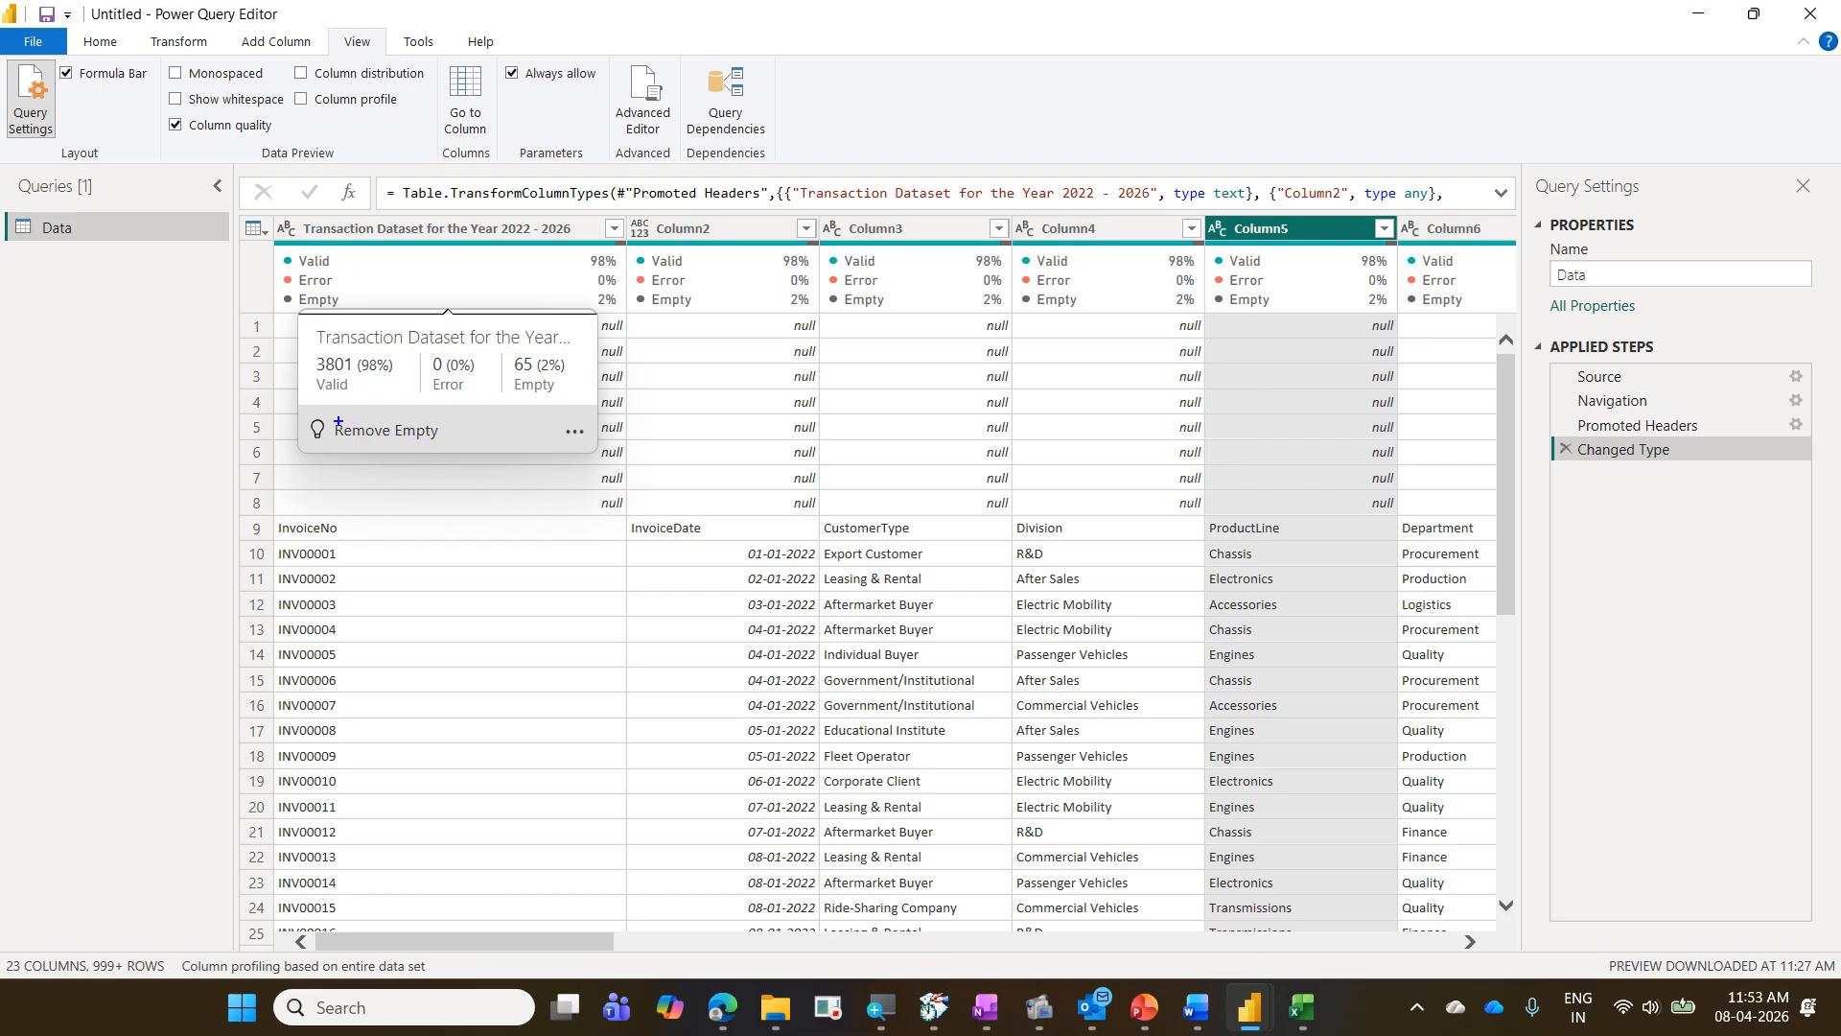
drag(301, 413, 459, 457)
drag(553, 417, 596, 453)
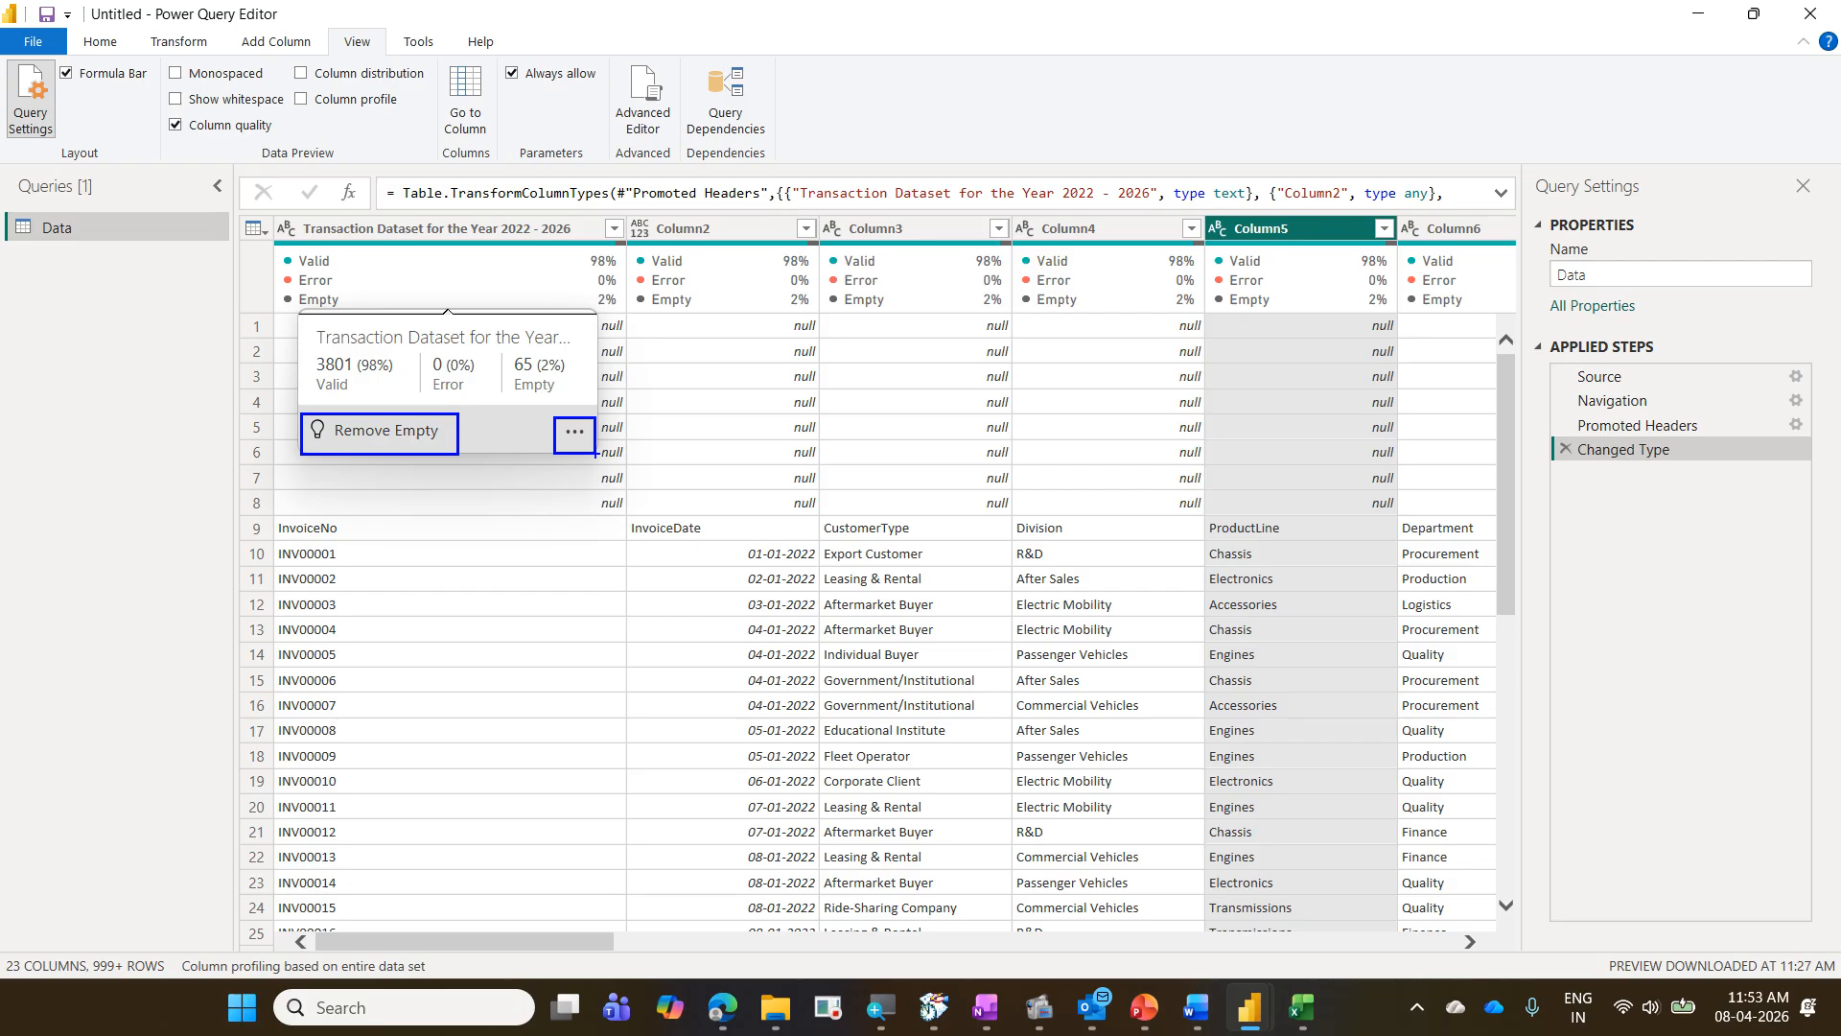
key(Escape)
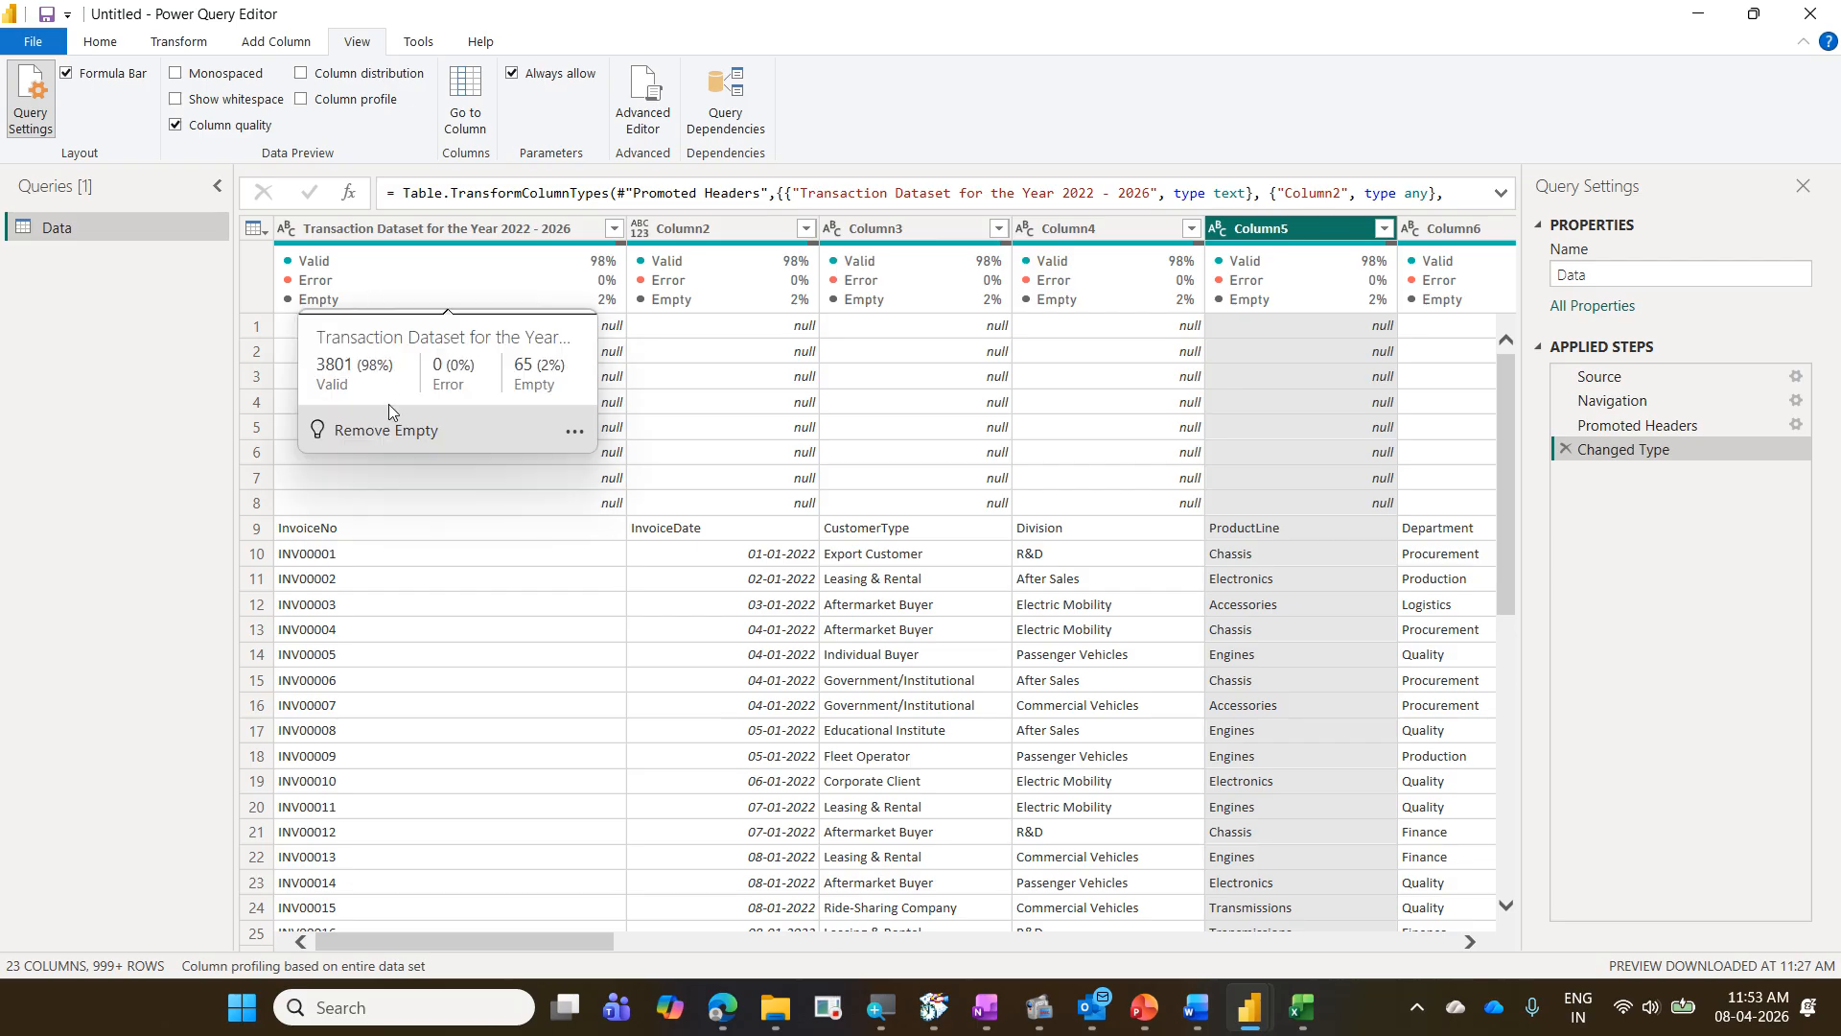
click(575, 434)
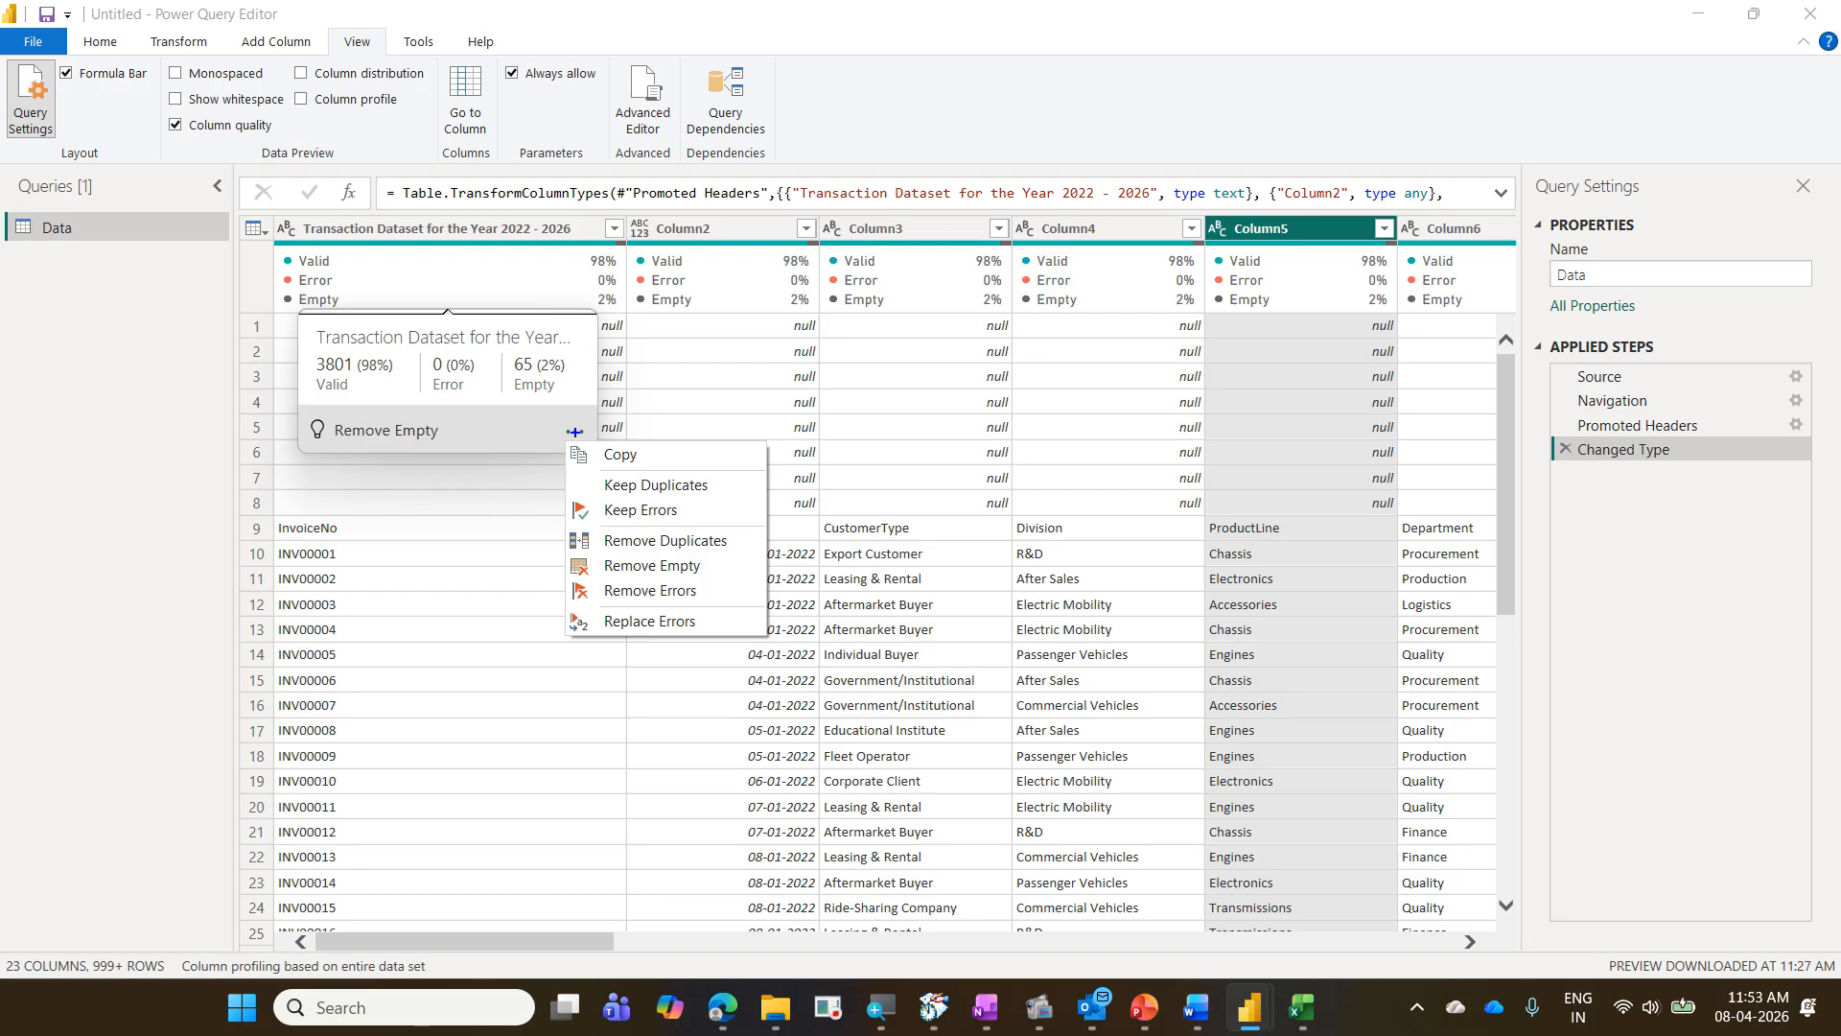
drag(501, 386, 342, 473)
drag(337, 386, 508, 484)
drag(677, 459, 609, 609)
drag(566, 480, 758, 607)
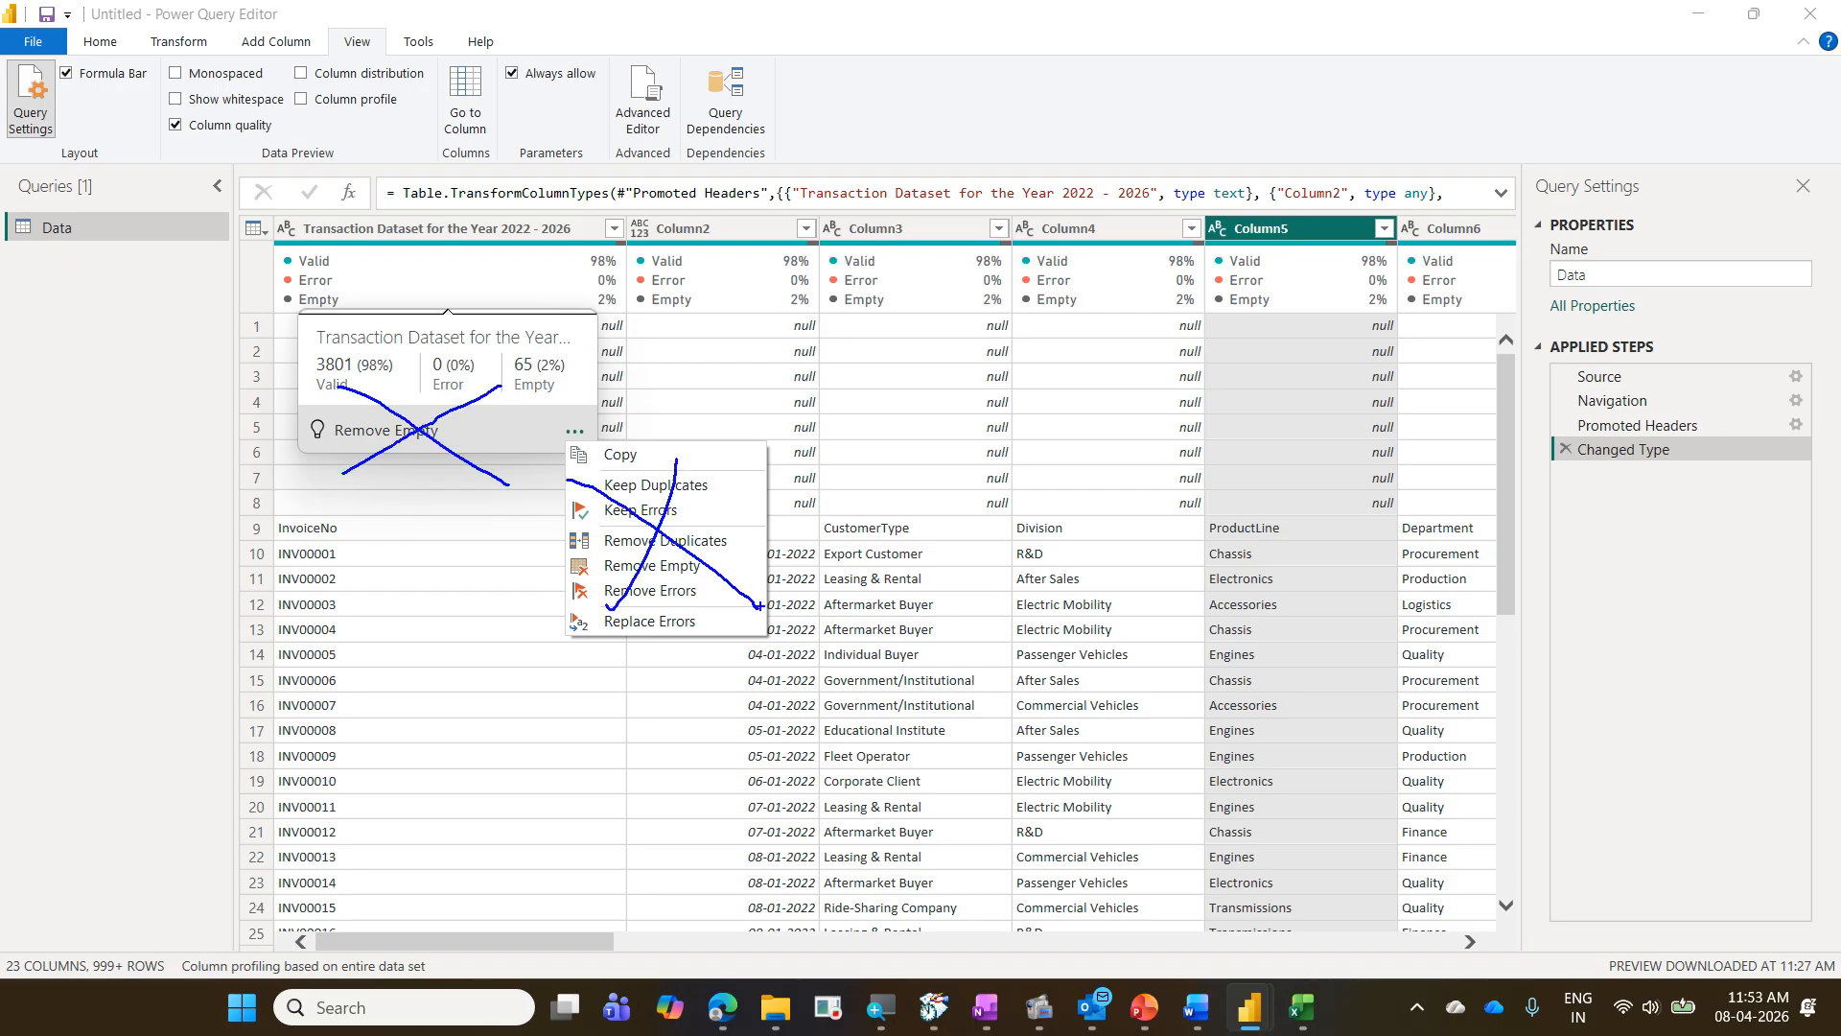
key(Escape)
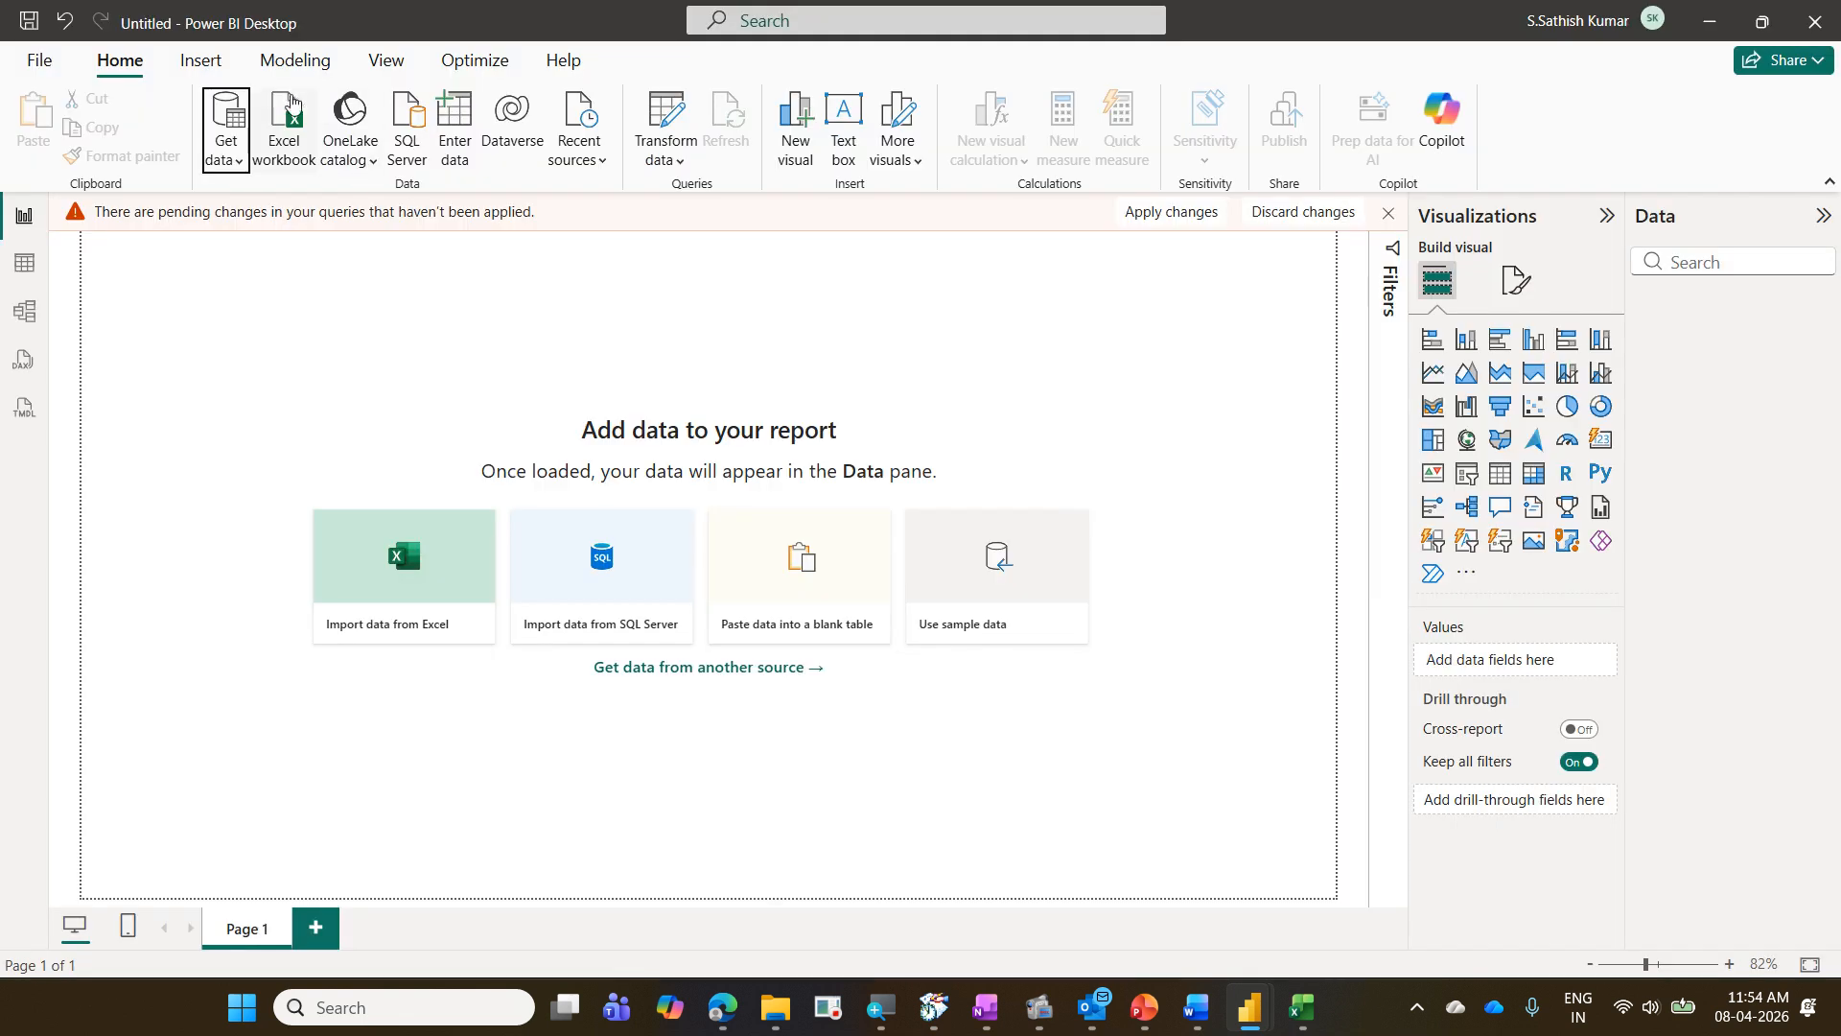
- Switch back to Power Query Editor and examine the Remove Rows options, including Remove Blank Rows
click(1302, 1007)
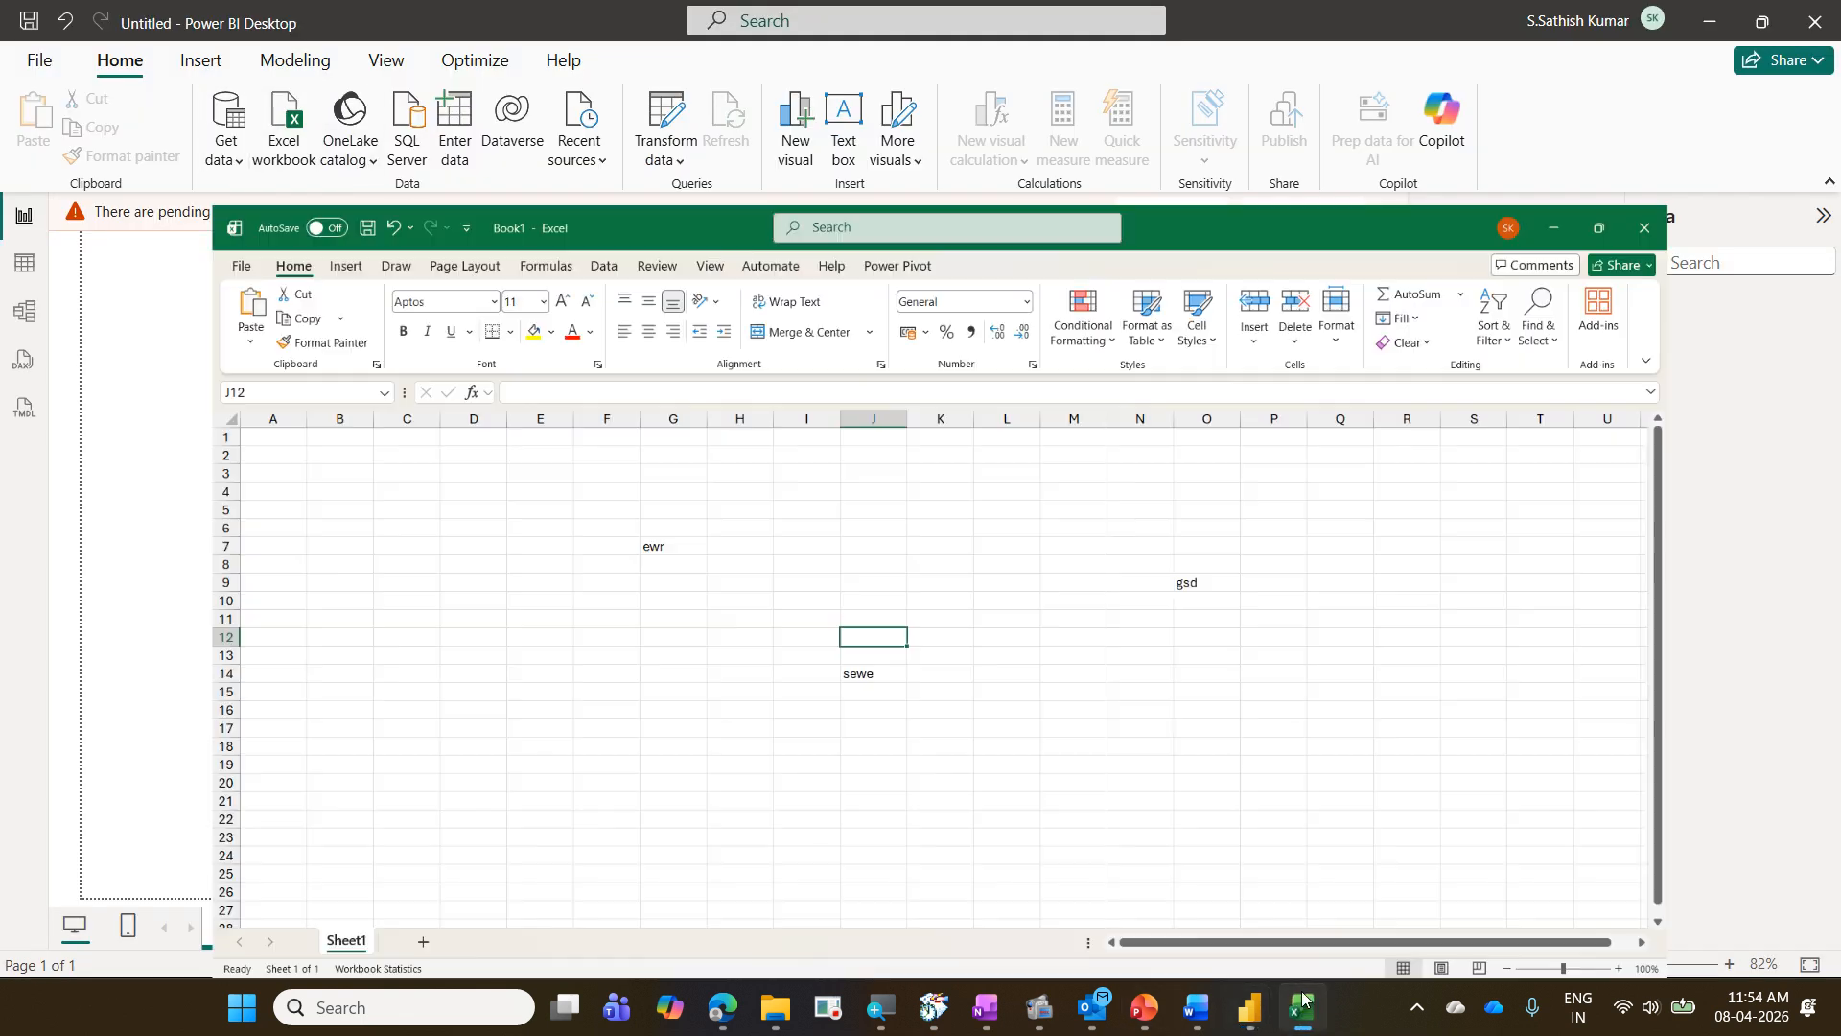
mouse_move(1249, 1007)
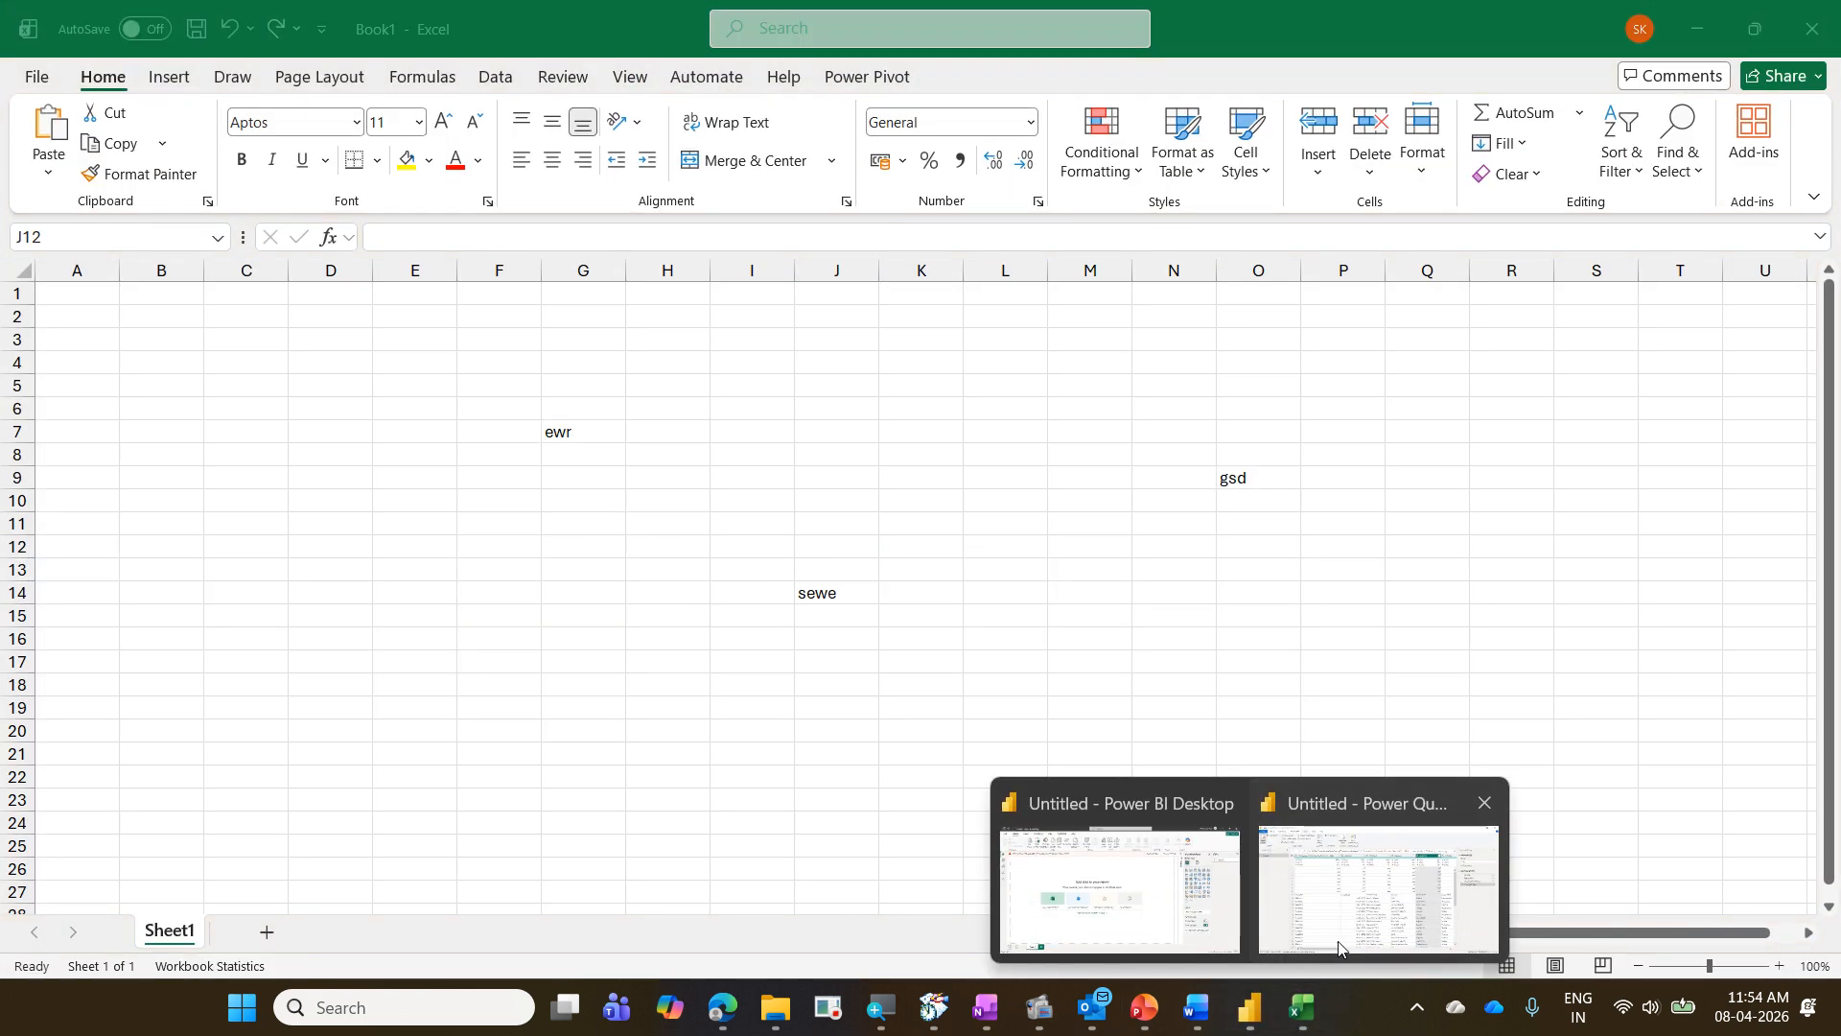
click(1381, 882)
click(114, 53)
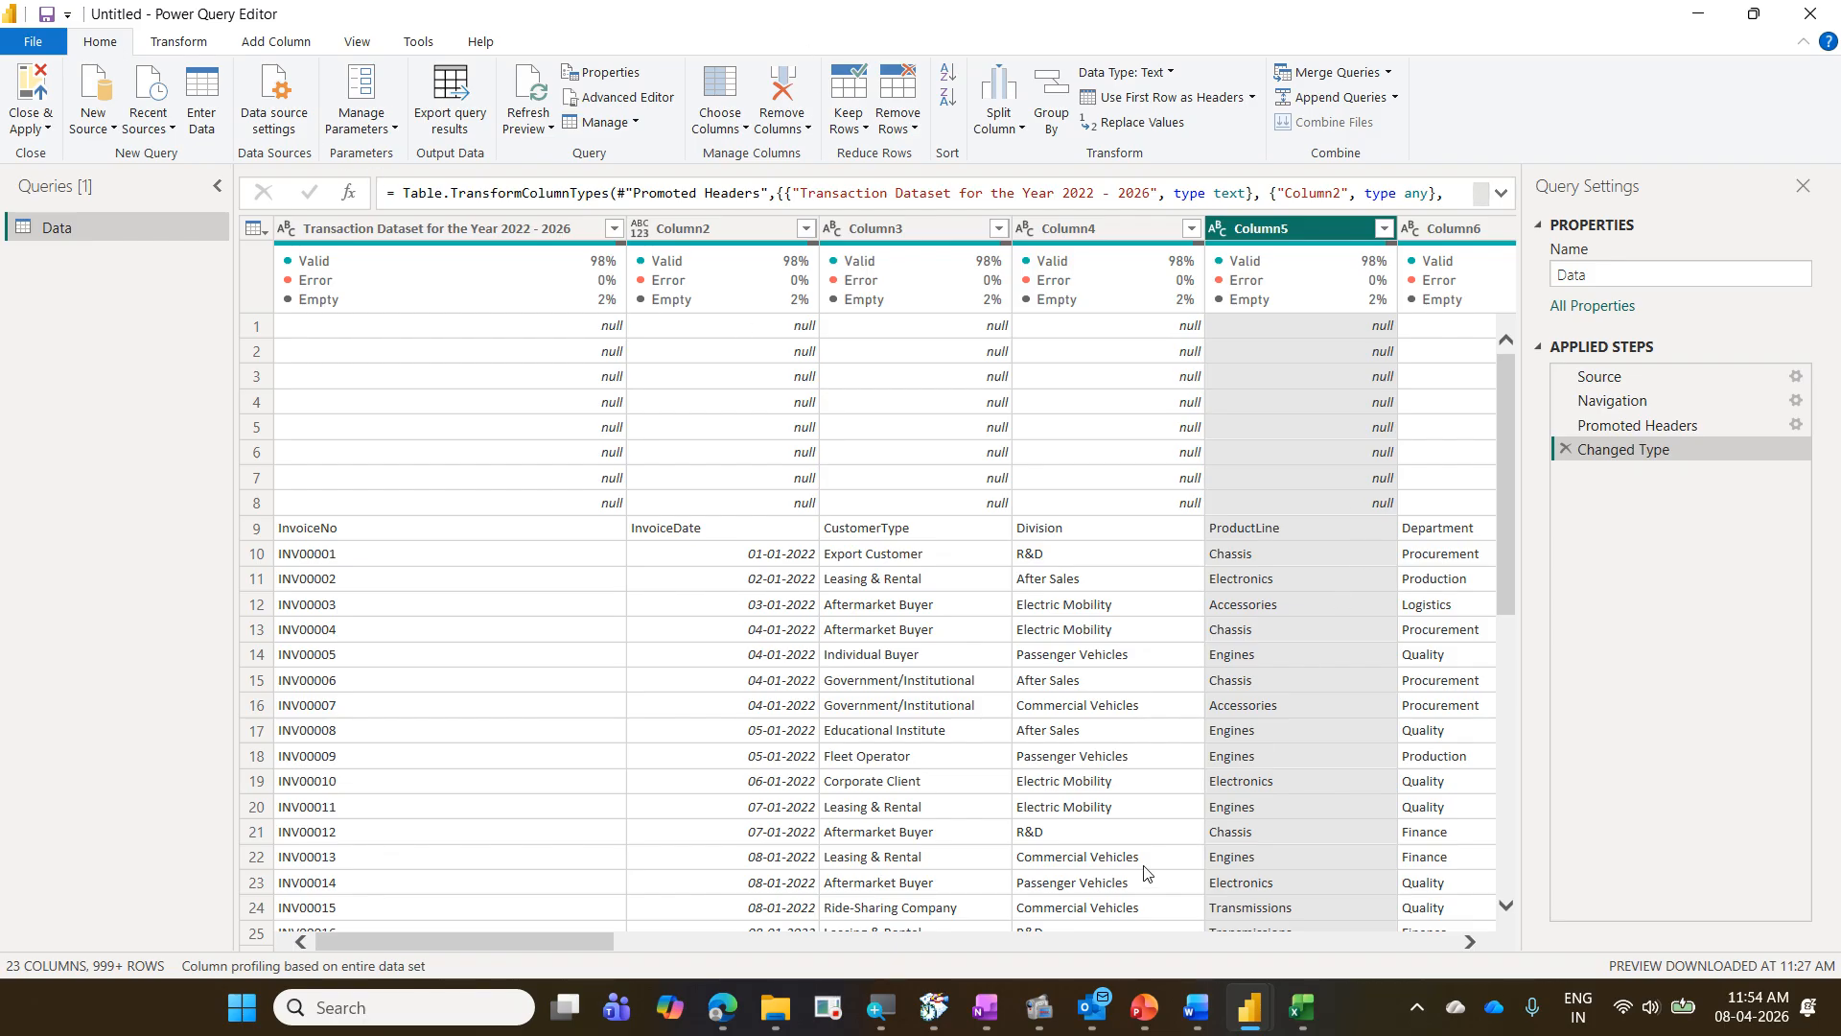
mouse_move(1260, 1024)
click(898, 128)
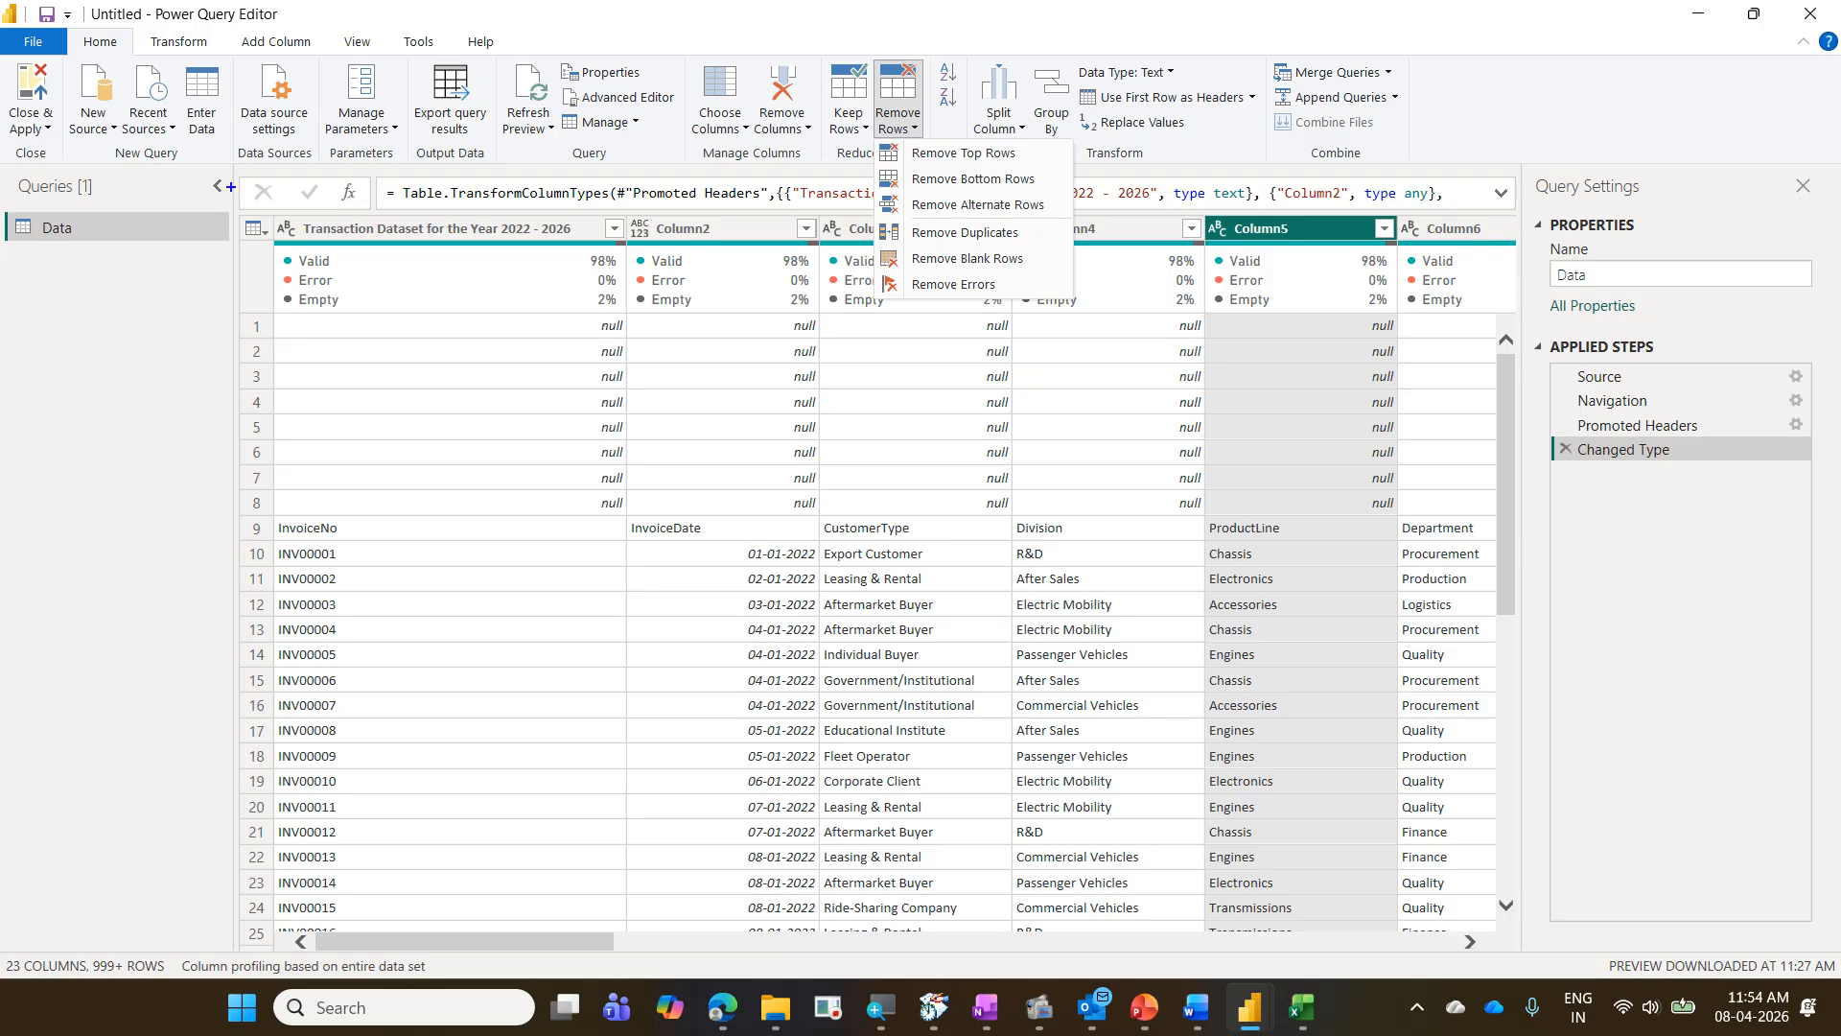
drag(68, 21, 140, 63)
drag(869, 61, 928, 136)
mouse_move(878, 245)
mouse_down()
mouse_move(981, 282)
mouse_move(1056, 282)
mouse_move(918, 136)
mouse_move(139, 27)
mouse_up()
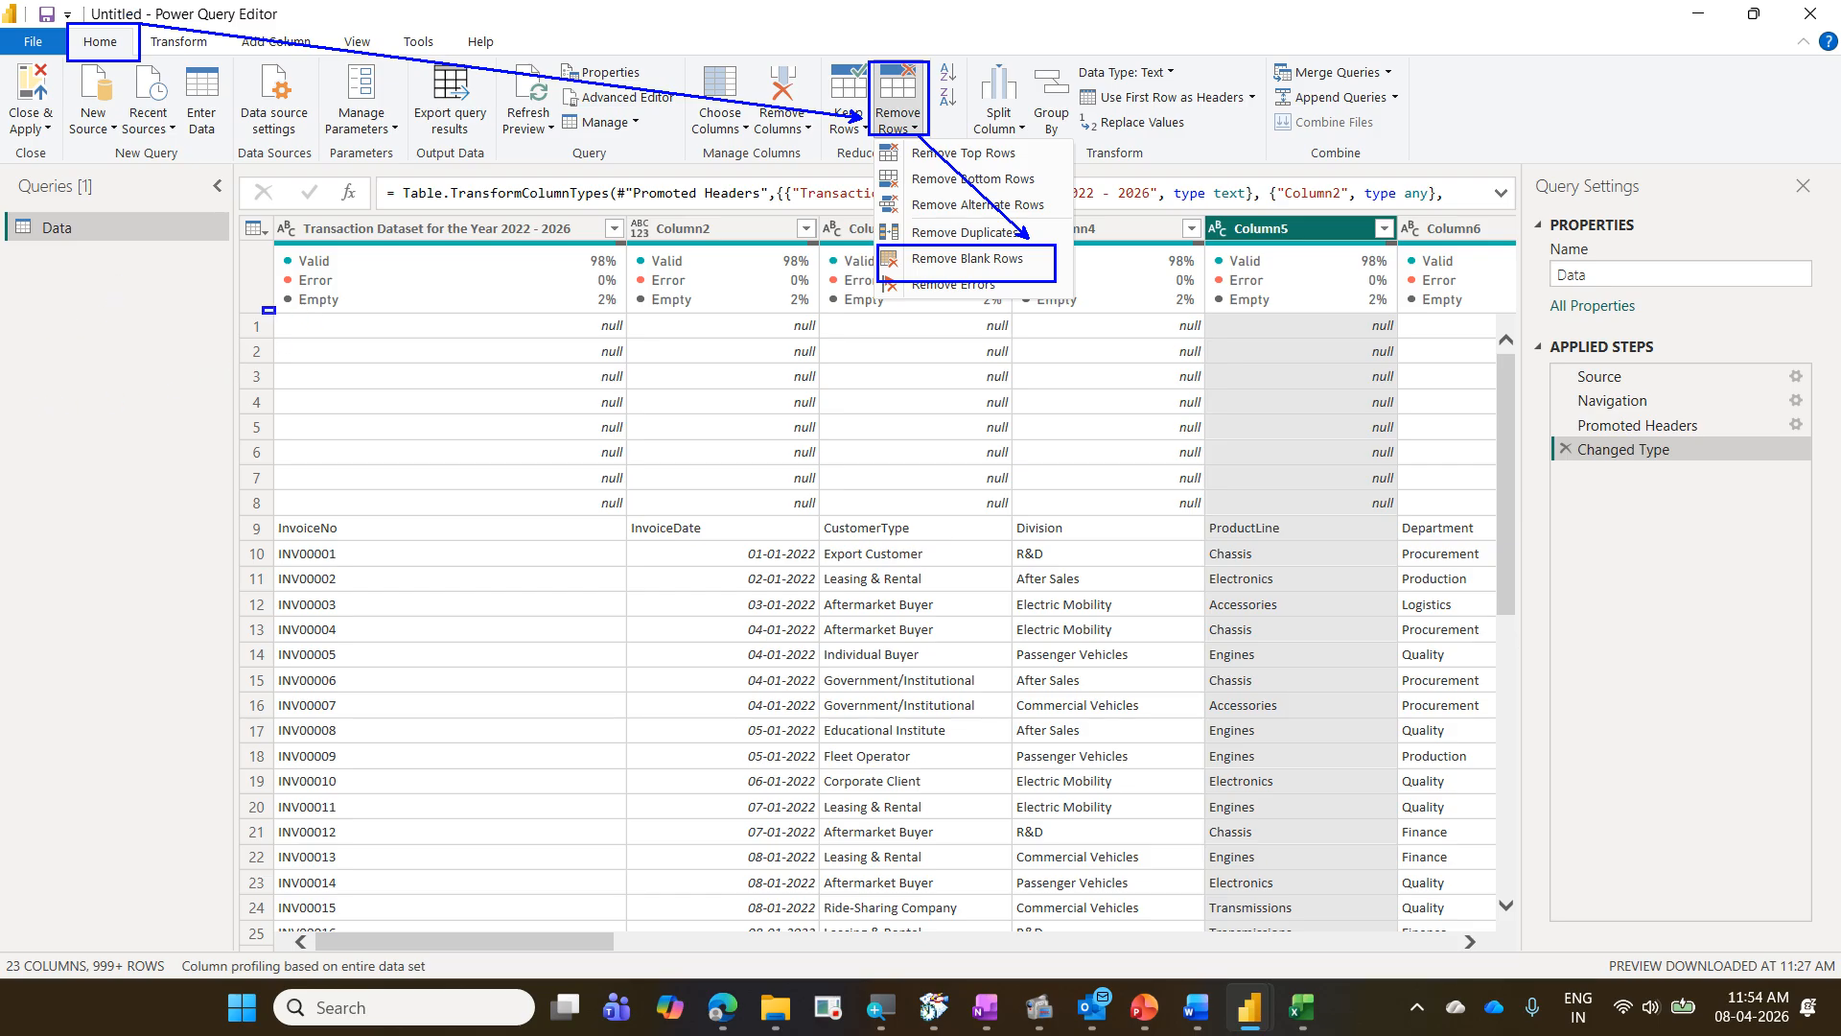
mouse_move(264, 307)
mouse_down()
mouse_move(1660, 369)
mouse_move(1659, 347)
mouse_up()
drag(1072, 267, 1163, 150)
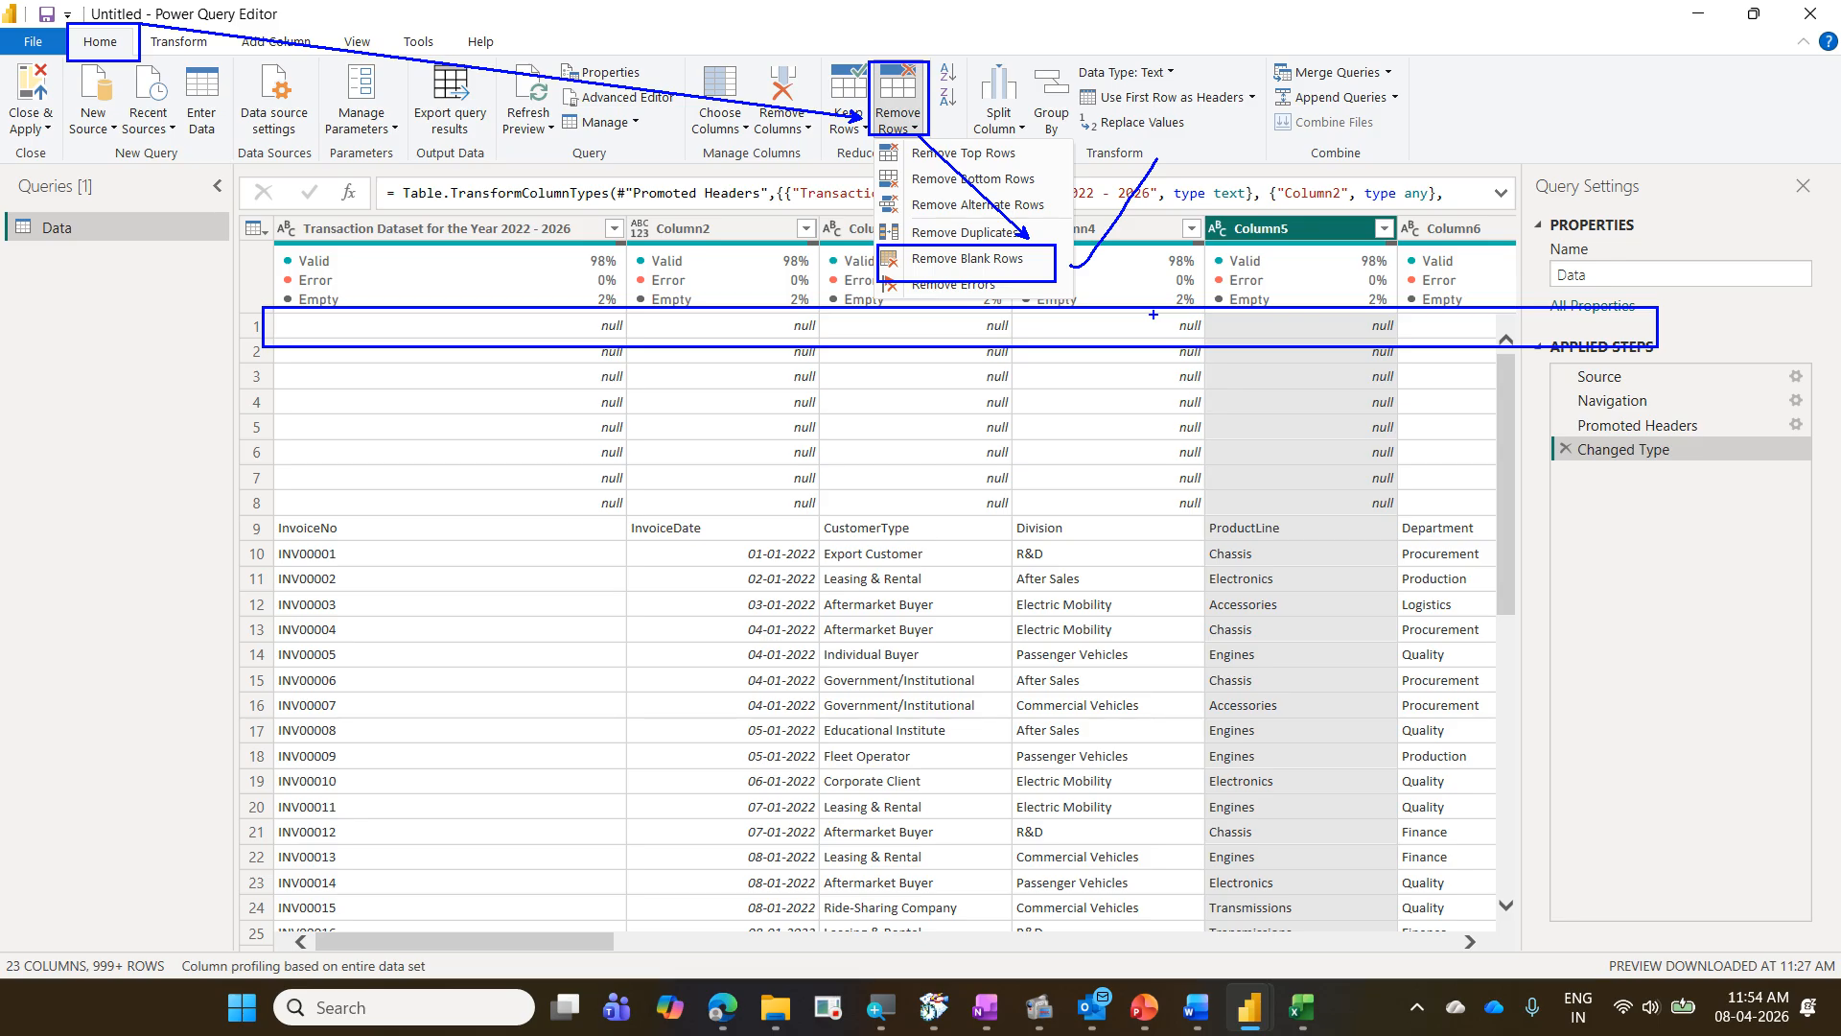
key(Escape)
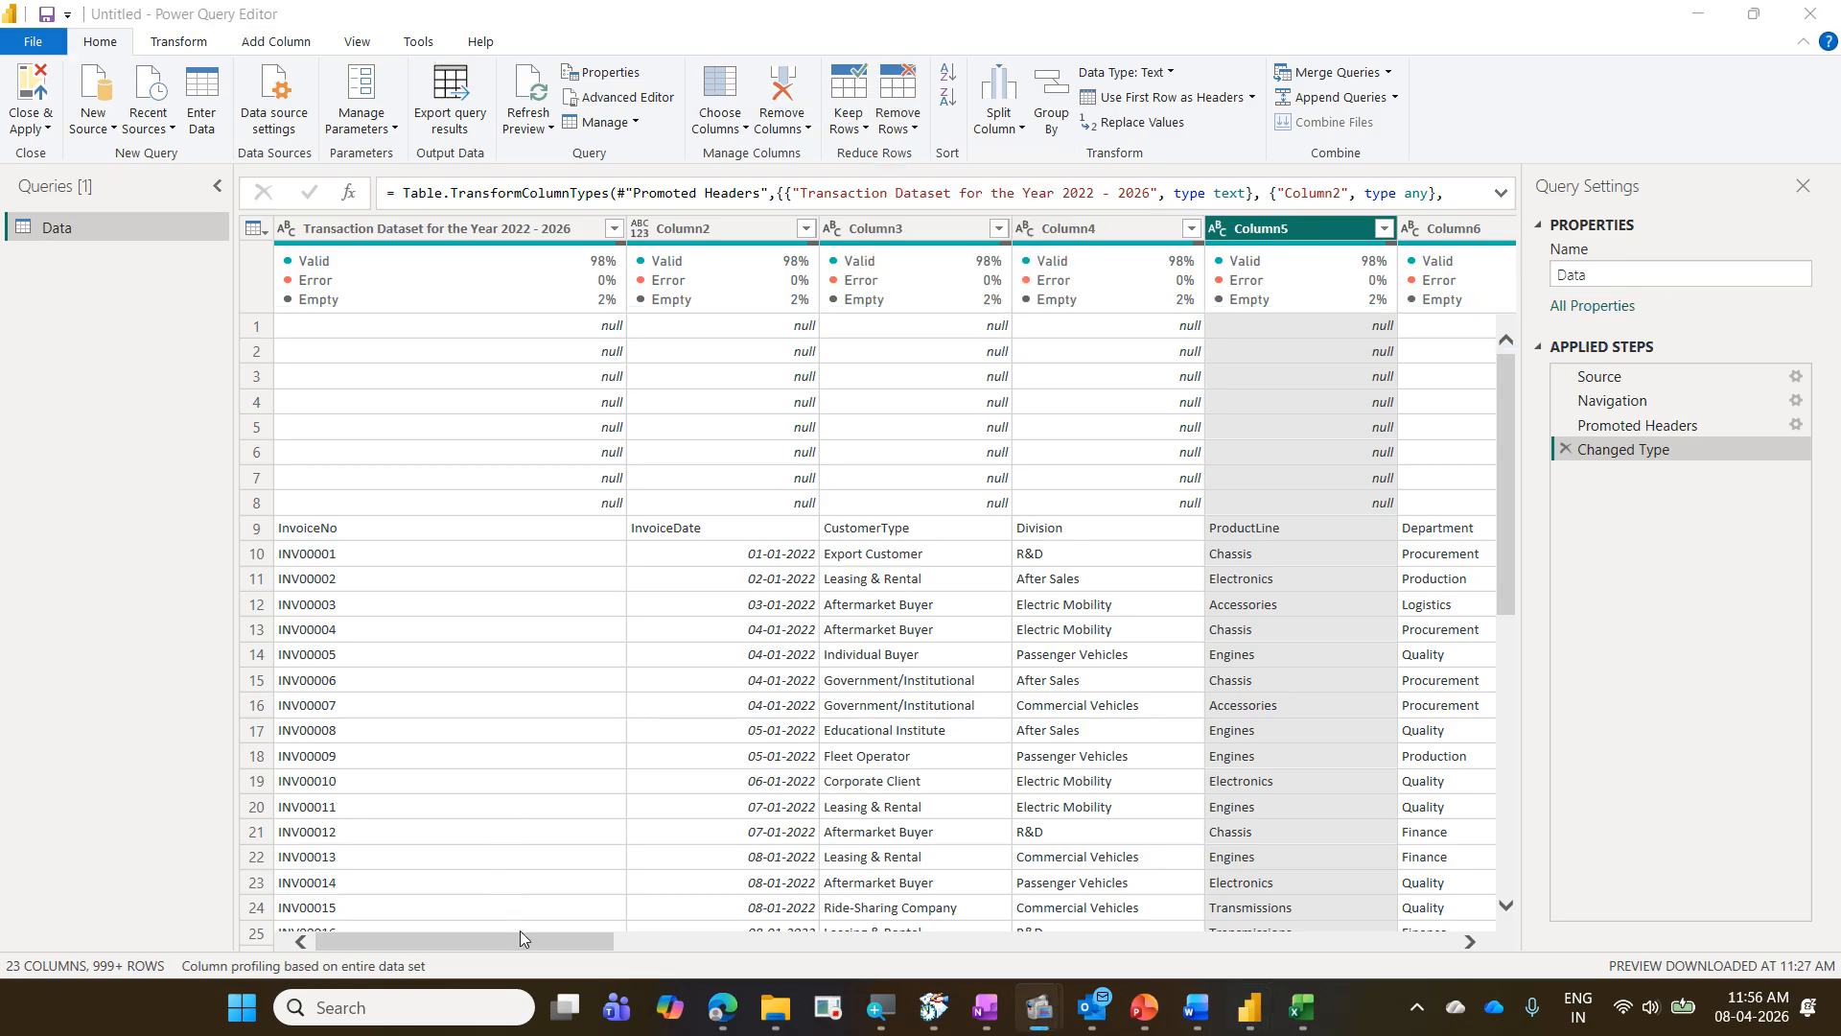
- Examine the null value in row 16 of Column9, the PaymentMode data
mouse_move(520, 941)
mouse_down()
mouse_move(870, 947)
mouse_move(814, 948)
mouse_up()
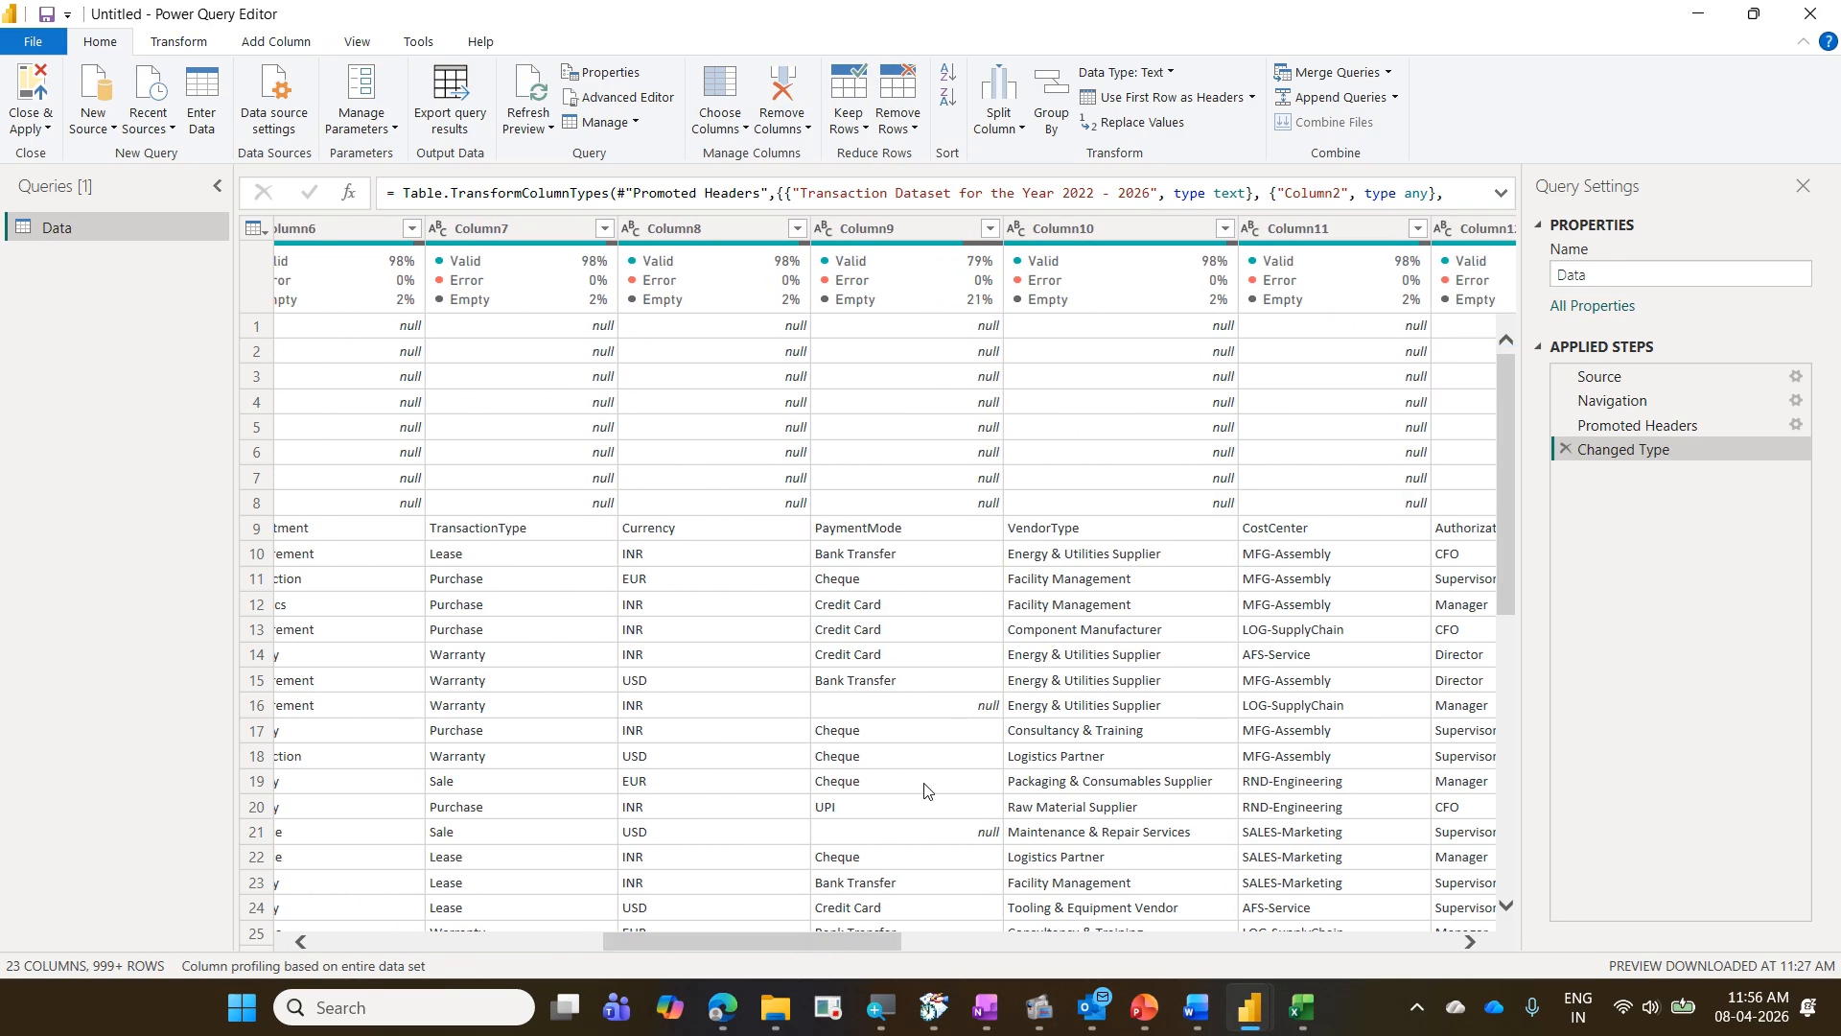
key(ctrl+2)
drag(953, 680, 1007, 721)
drag(613, 717, 956, 711)
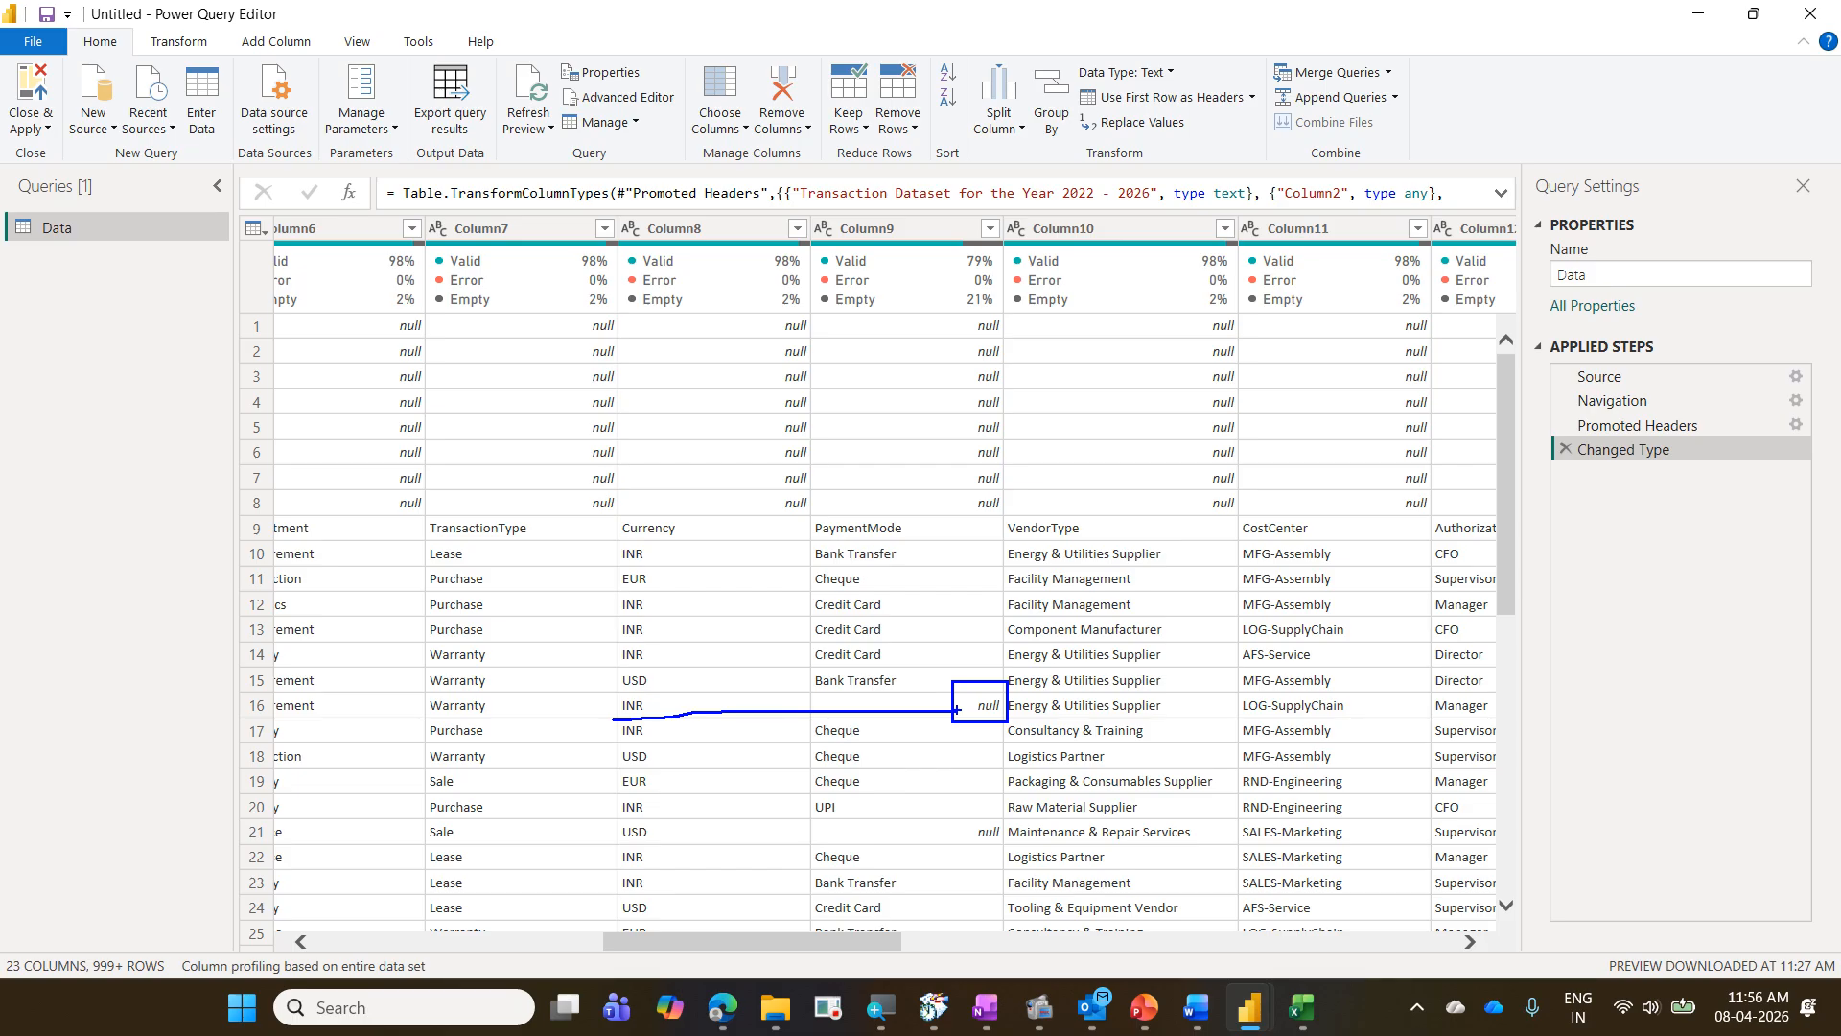
key(Escape)
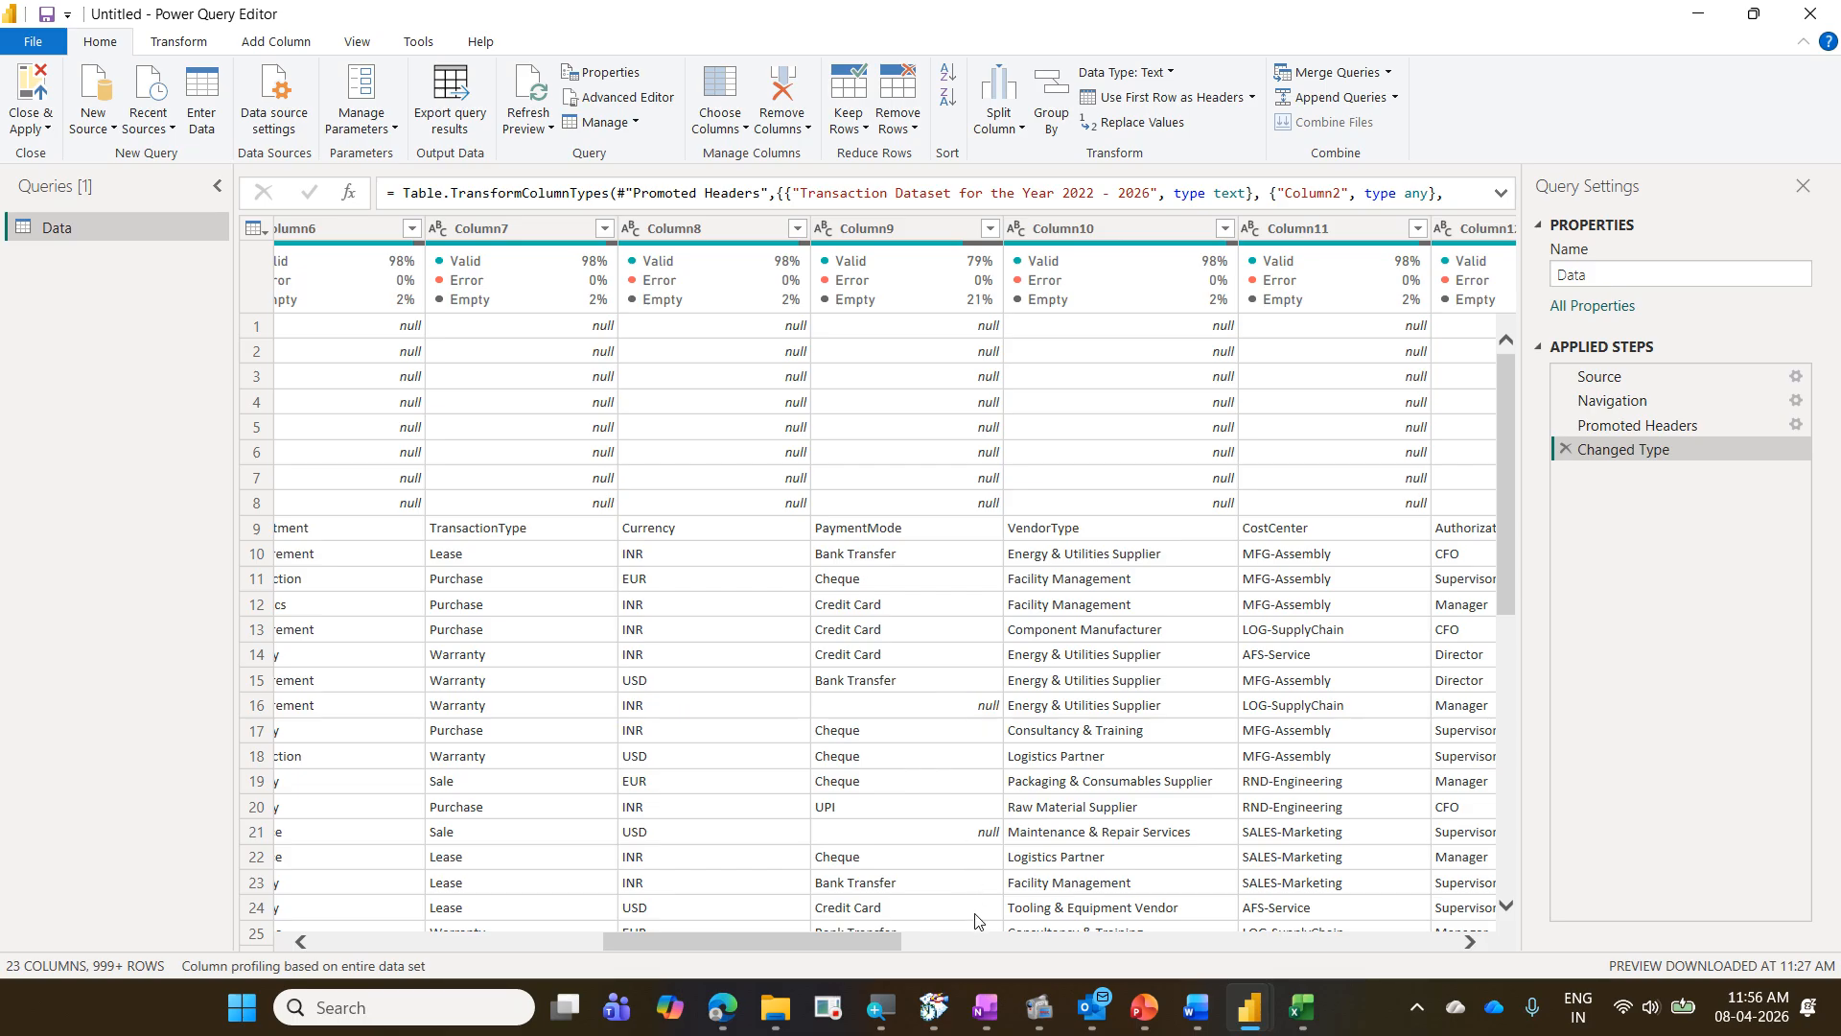
- Remove the blank rows from the Data query
scroll(652, 948, left, 2)
scroll(652, 947, left, 5)
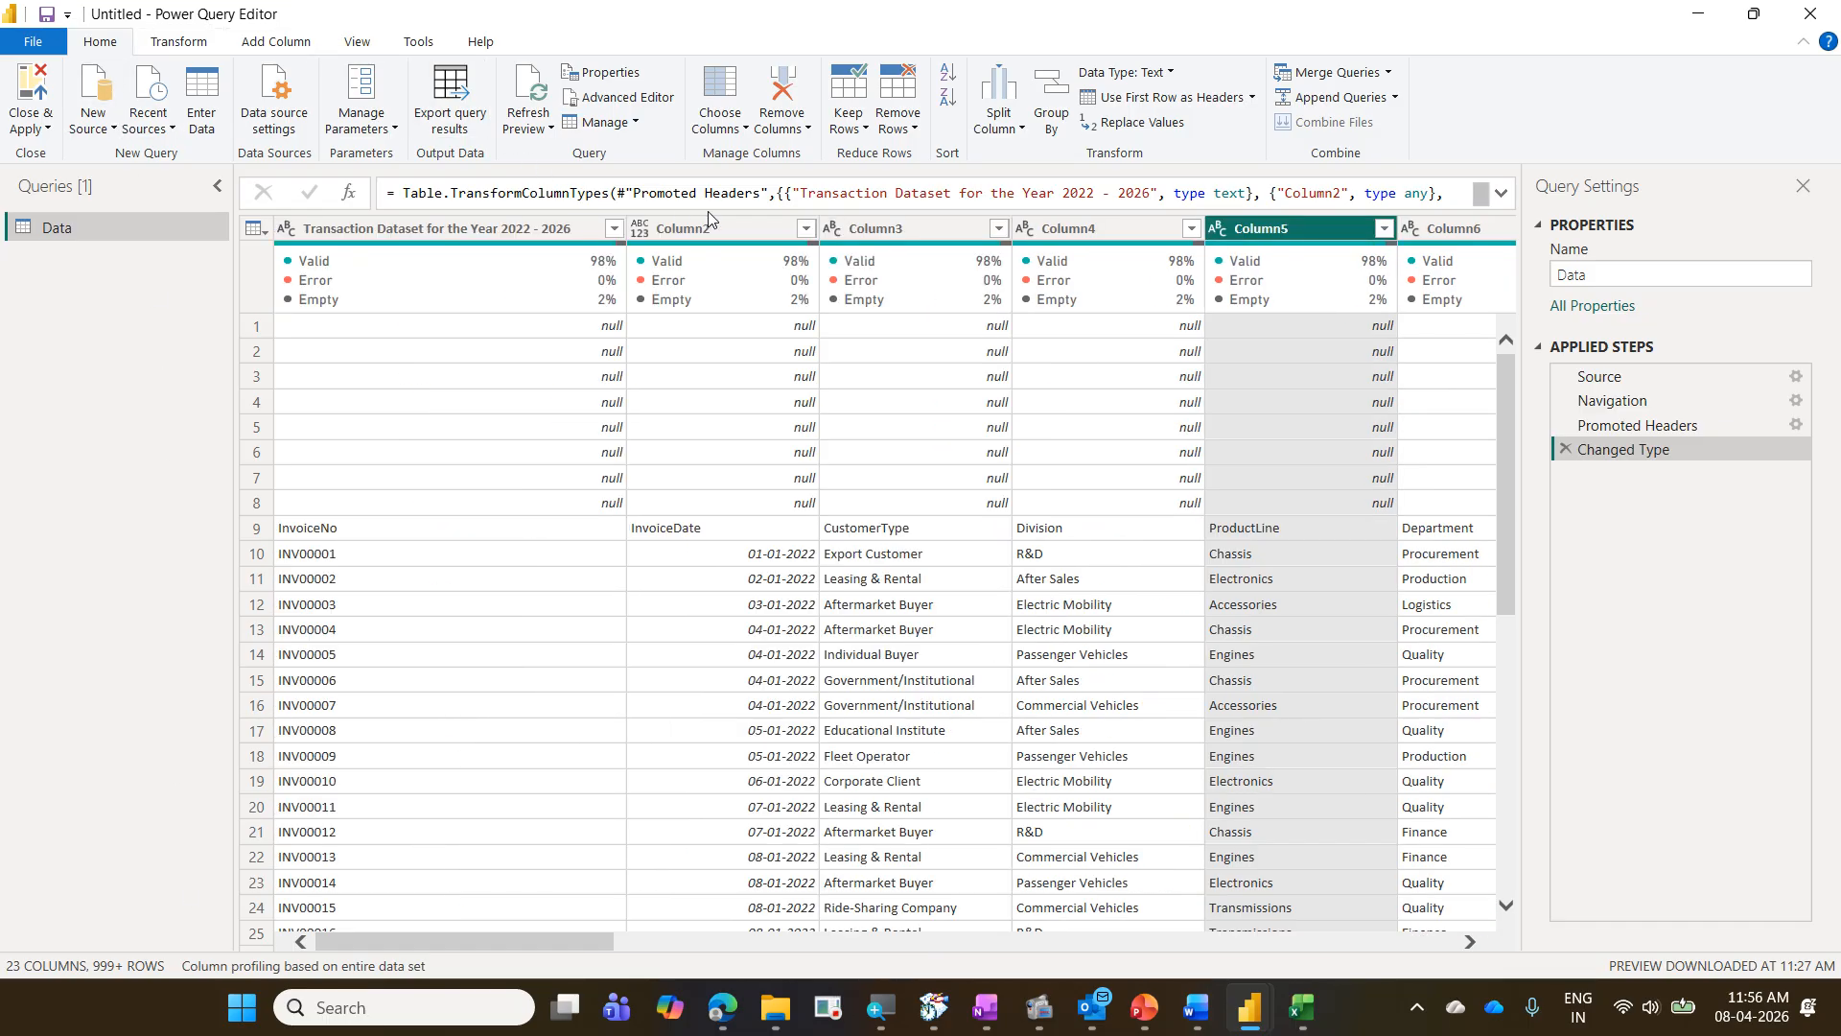
click(902, 125)
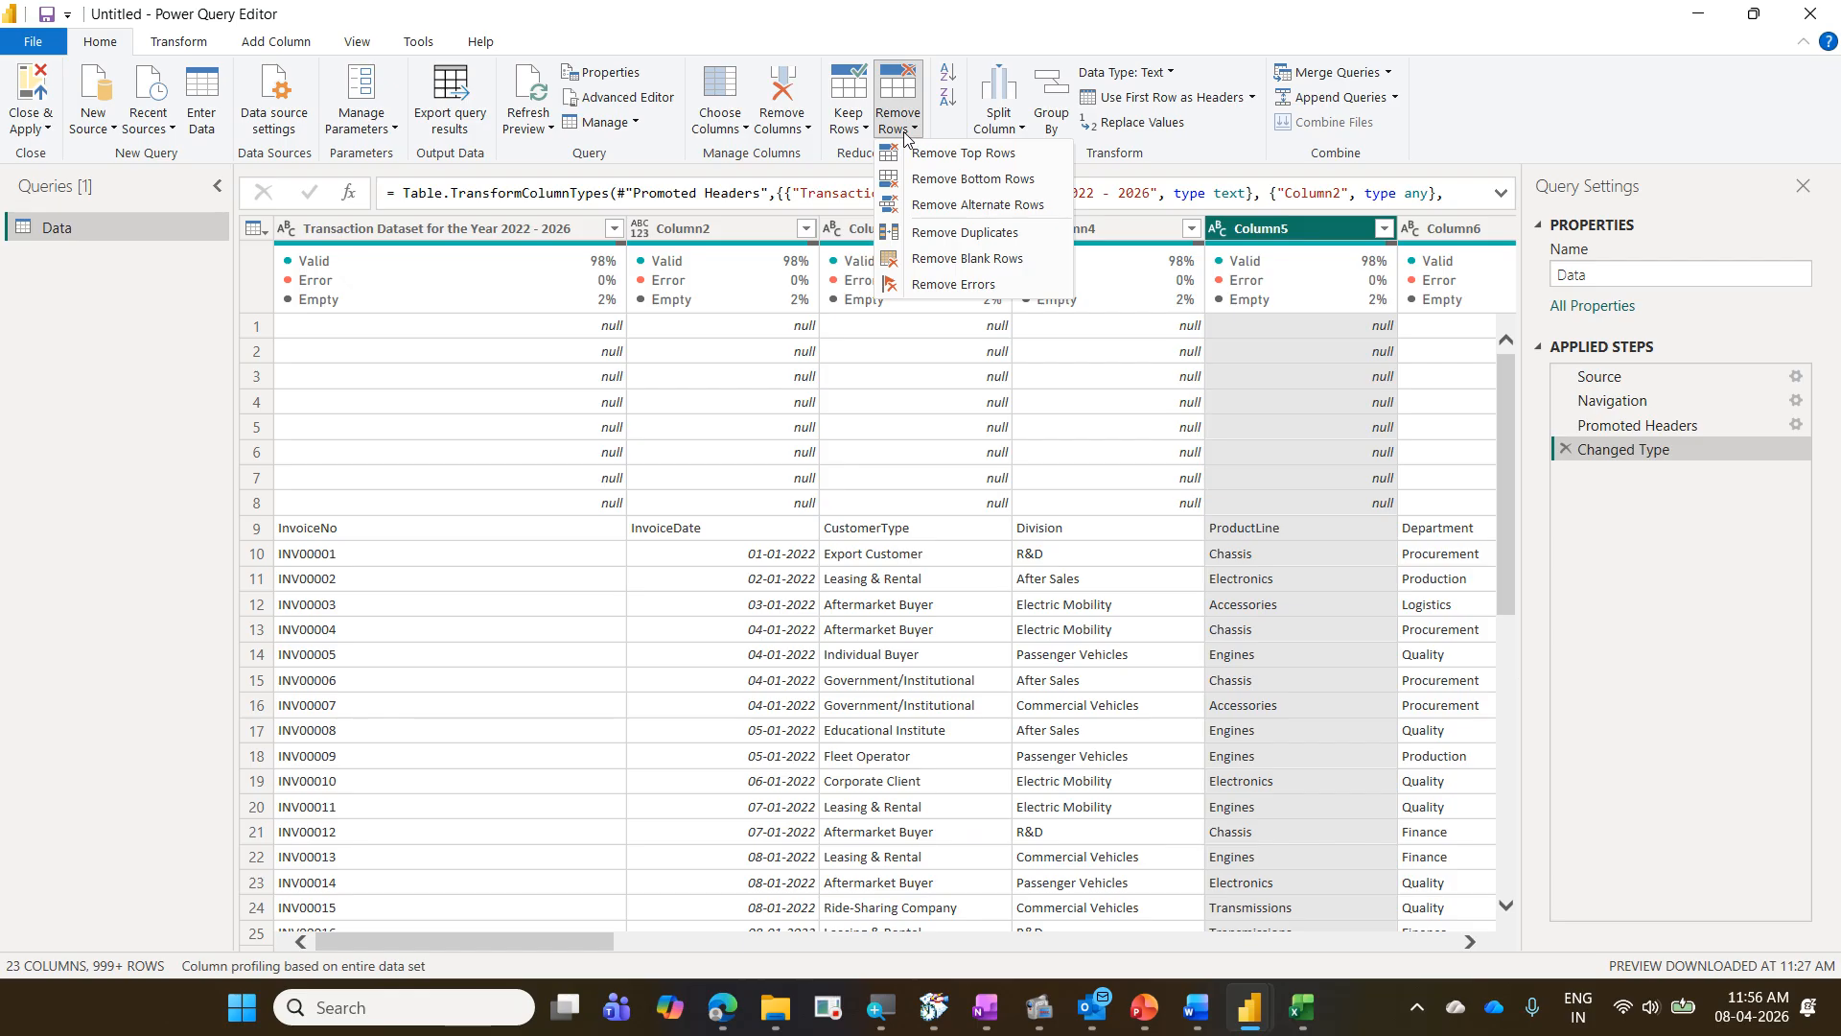
click(1018, 266)
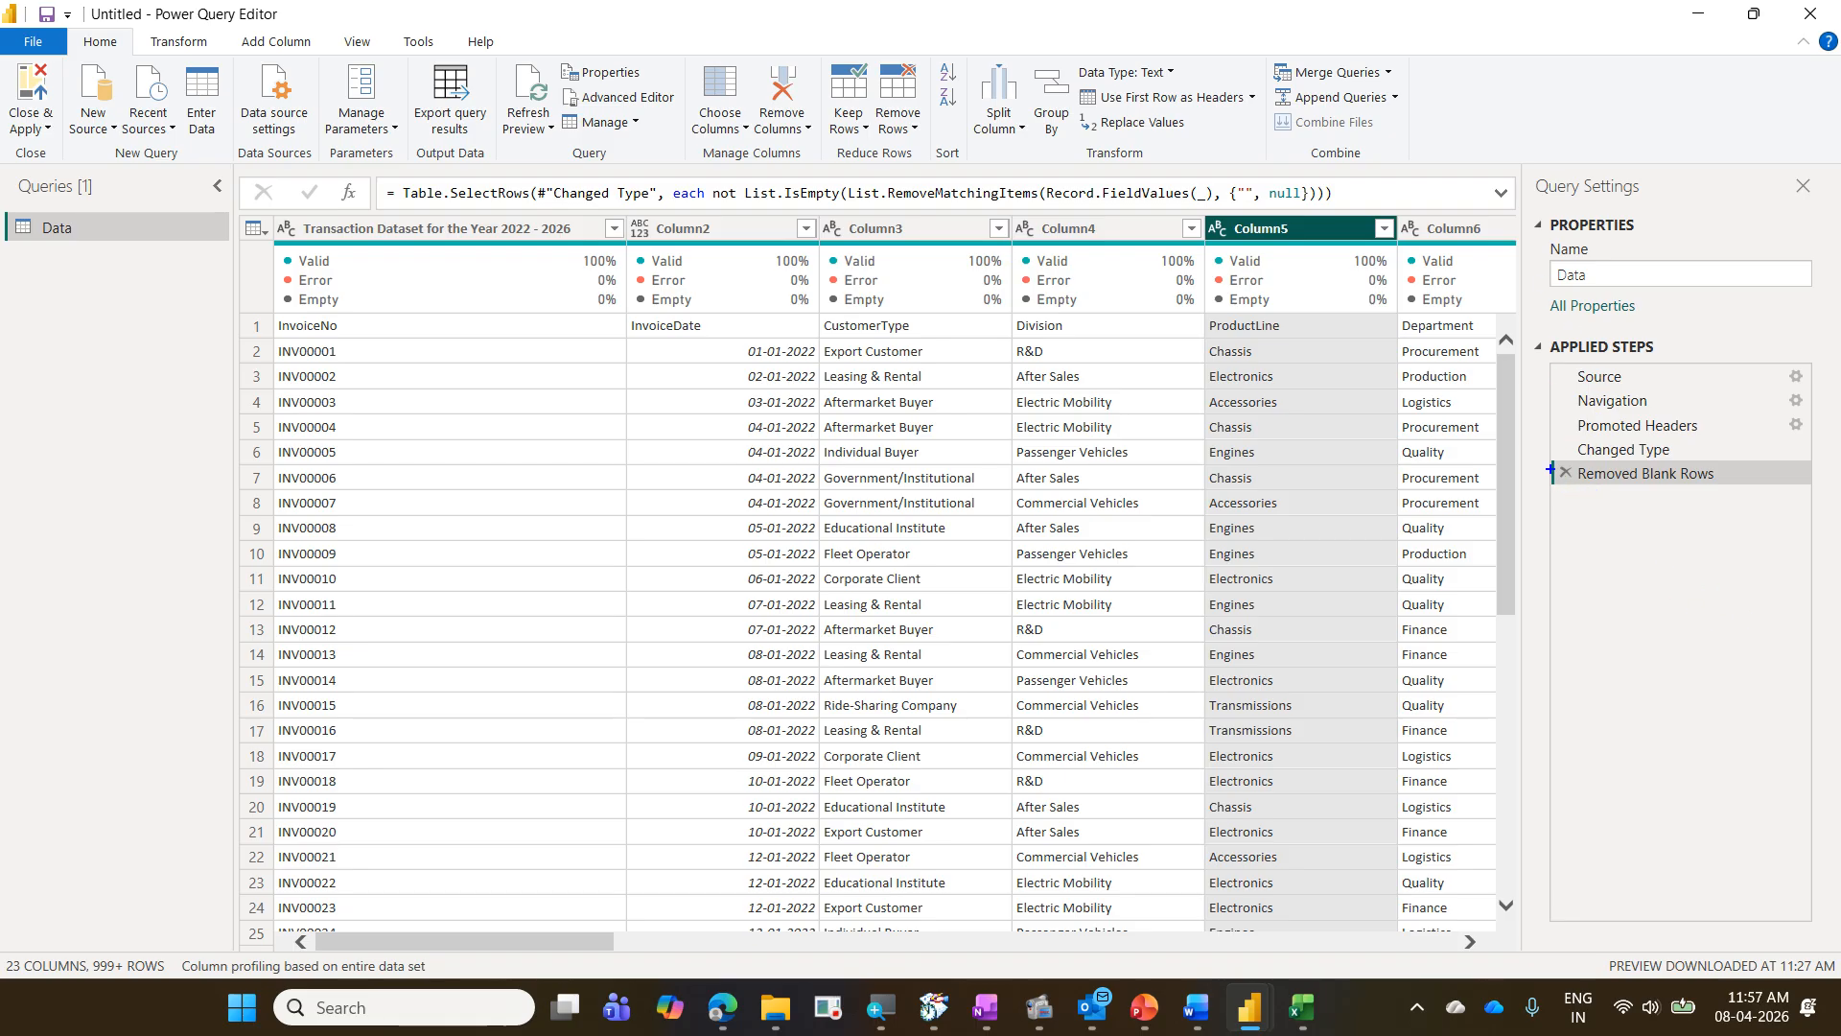
mouse_move(1551, 461)
mouse_down()
mouse_move(1612, 490)
mouse_move(1745, 496)
mouse_up()
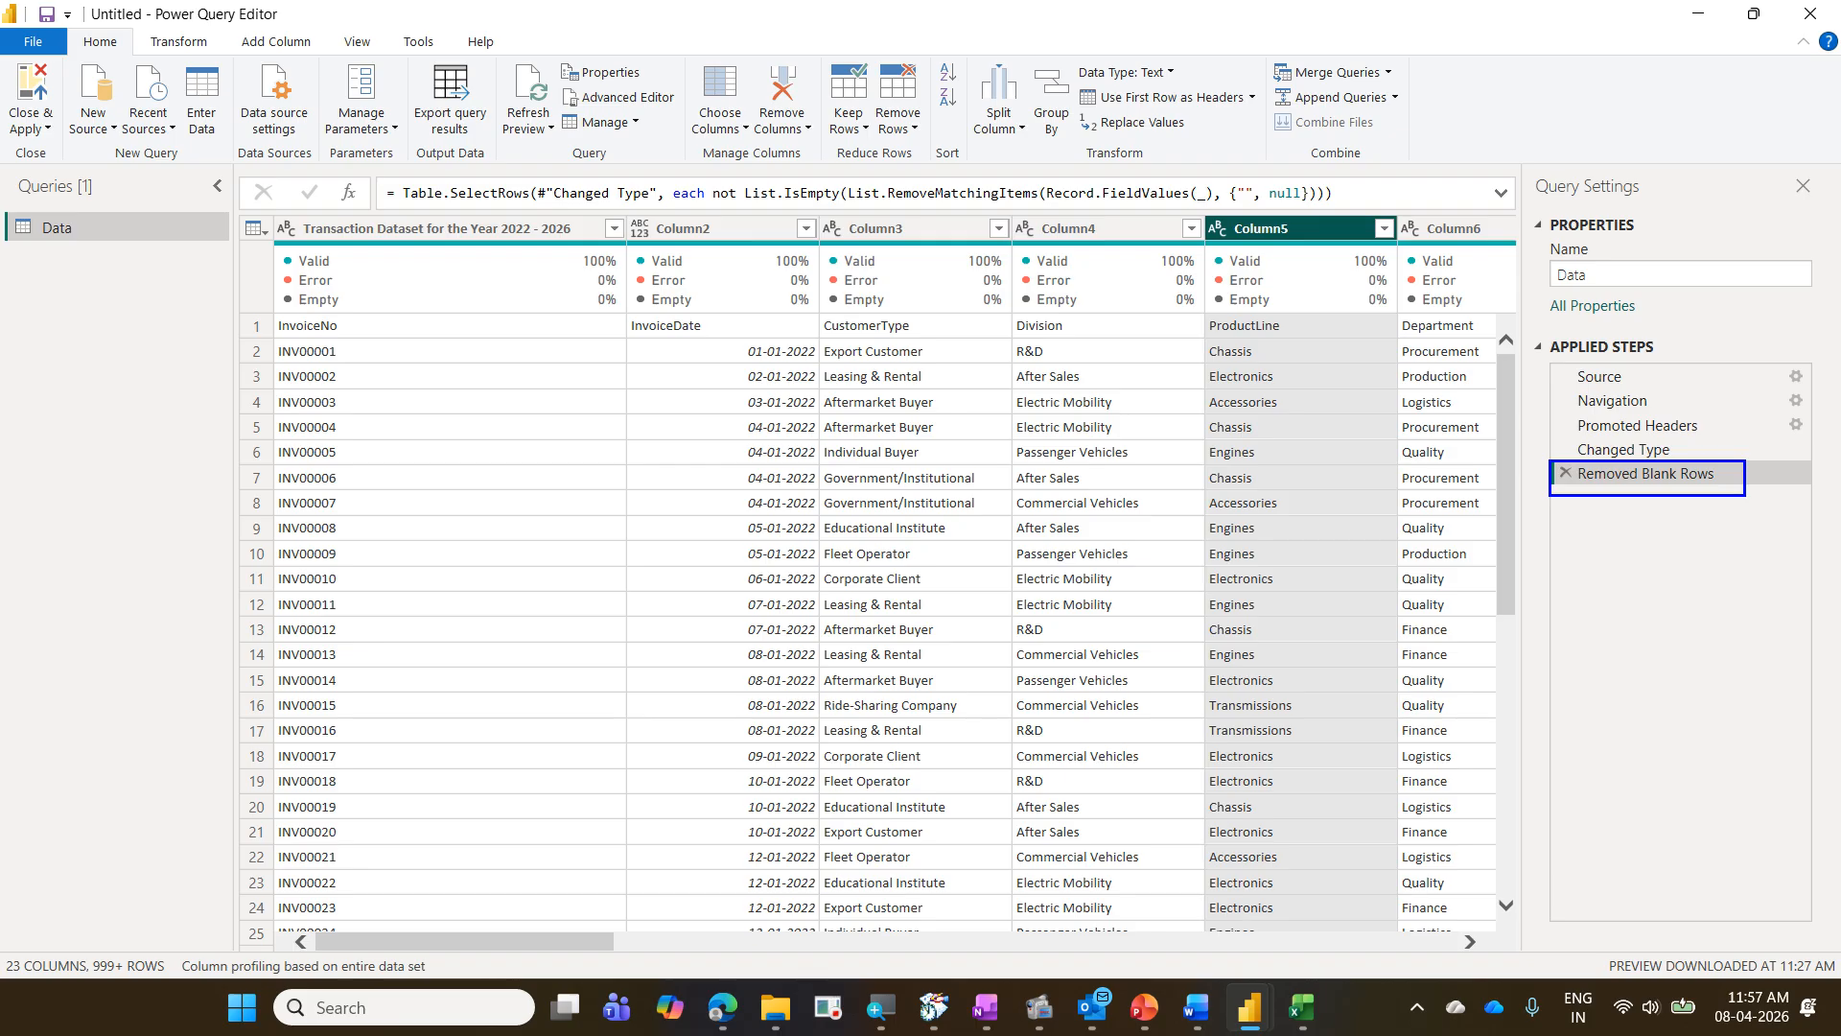
mouse_move(1019, 268)
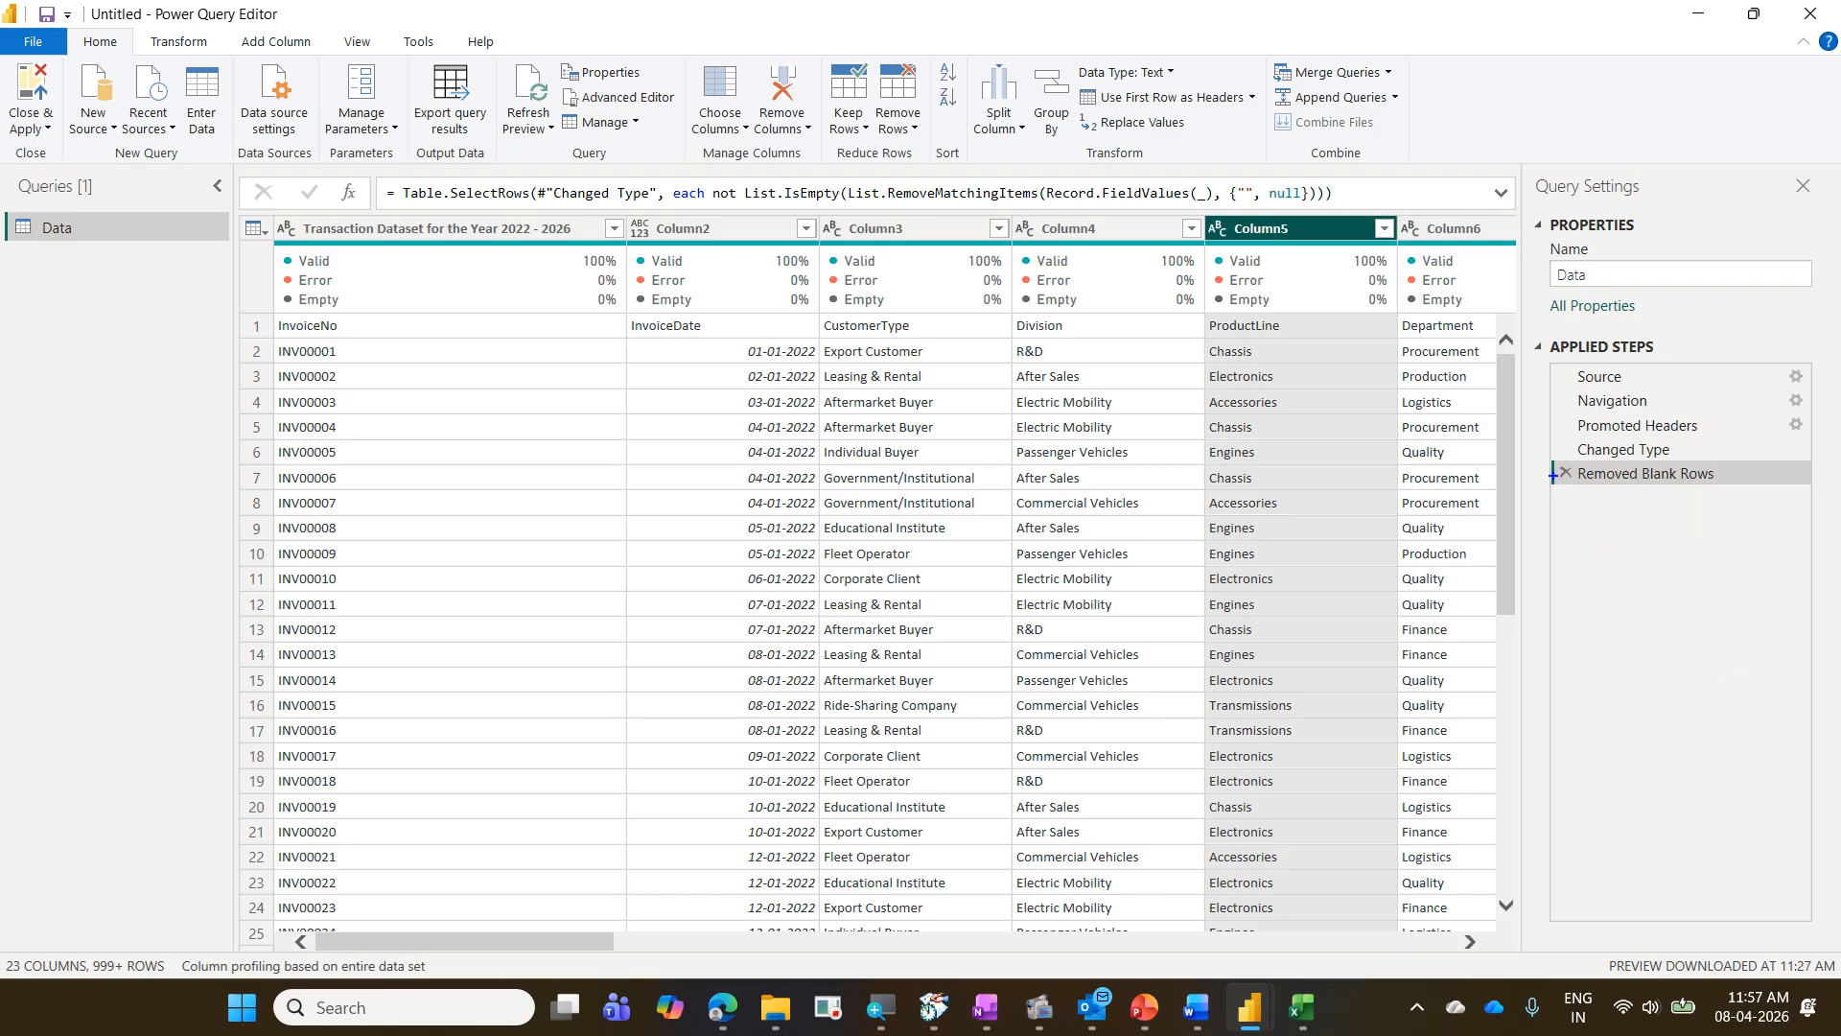
mouse_move(1545, 459)
mouse_down()
mouse_move(1686, 501)
mouse_move(1760, 494)
mouse_up()
mouse_move(1601, 512)
mouse_down()
mouse_move(1760, 460)
mouse_move(1486, 494)
mouse_move(1606, 513)
mouse_move(1675, 424)
mouse_move(1781, 580)
mouse_up()
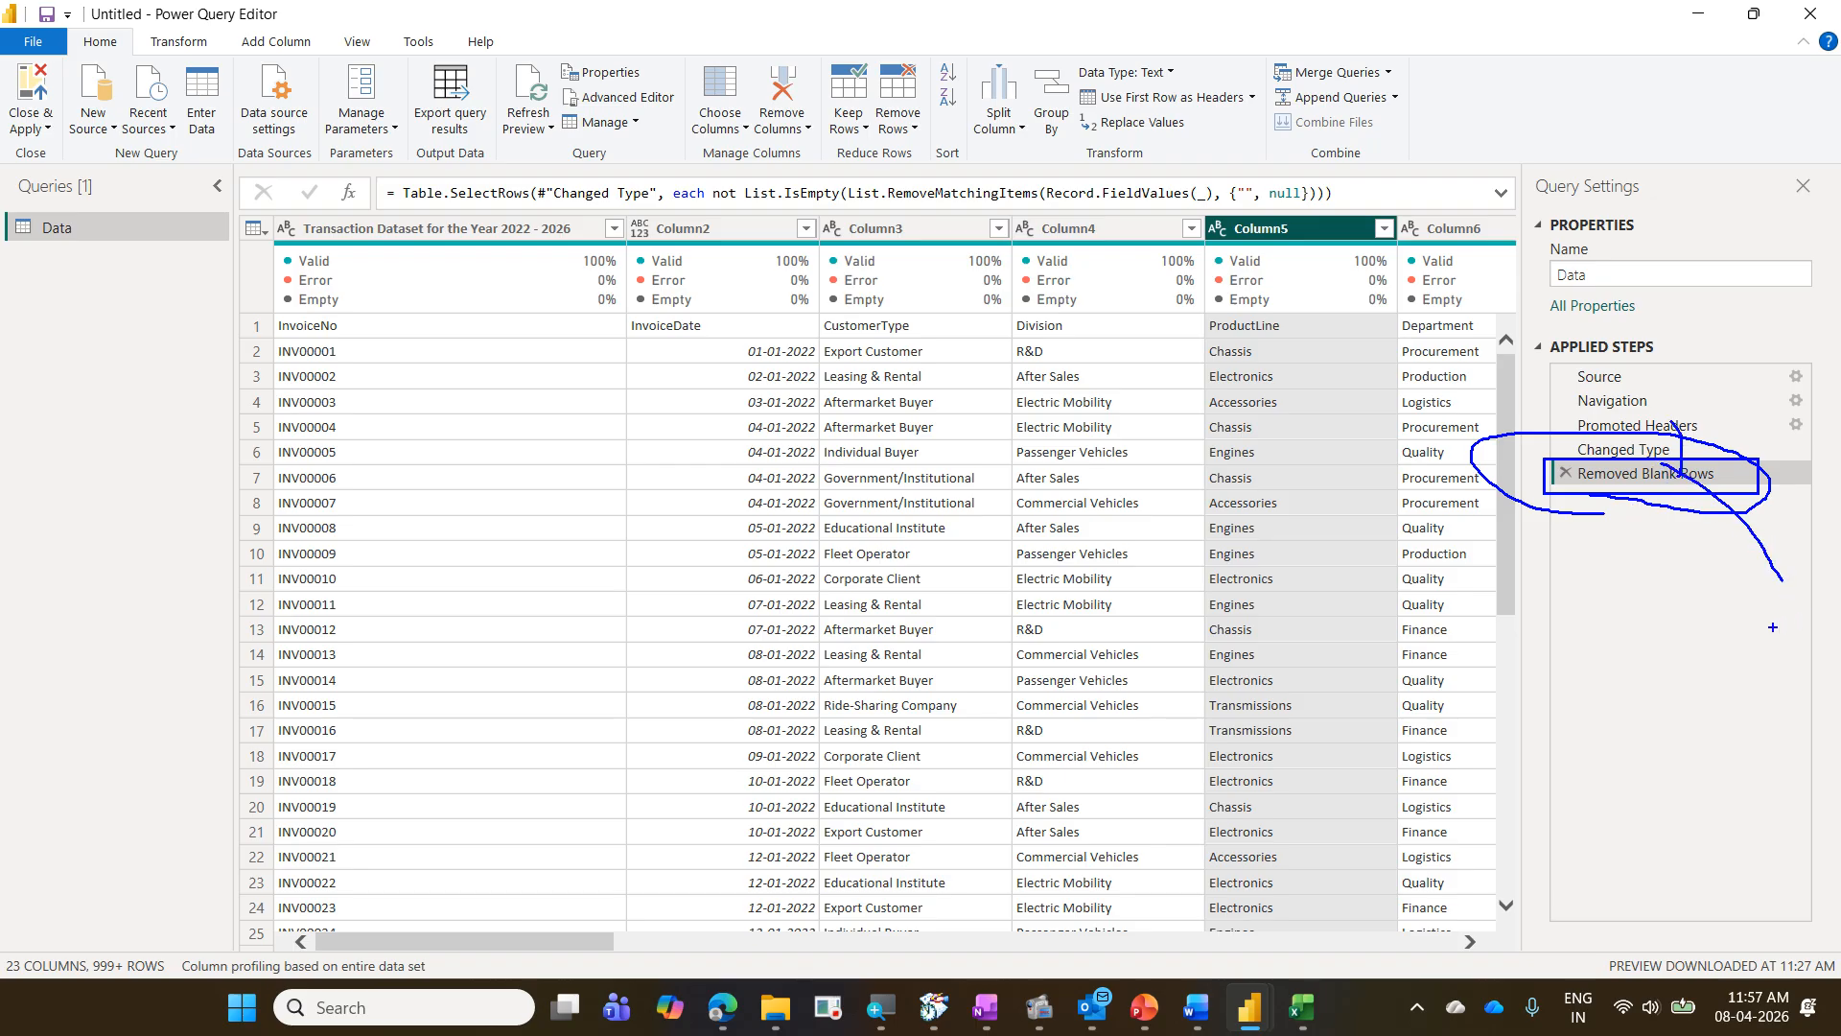
- Compare the data preview at the Changed Type step with the preview at the Removed Blank Rows step
key(Escape)
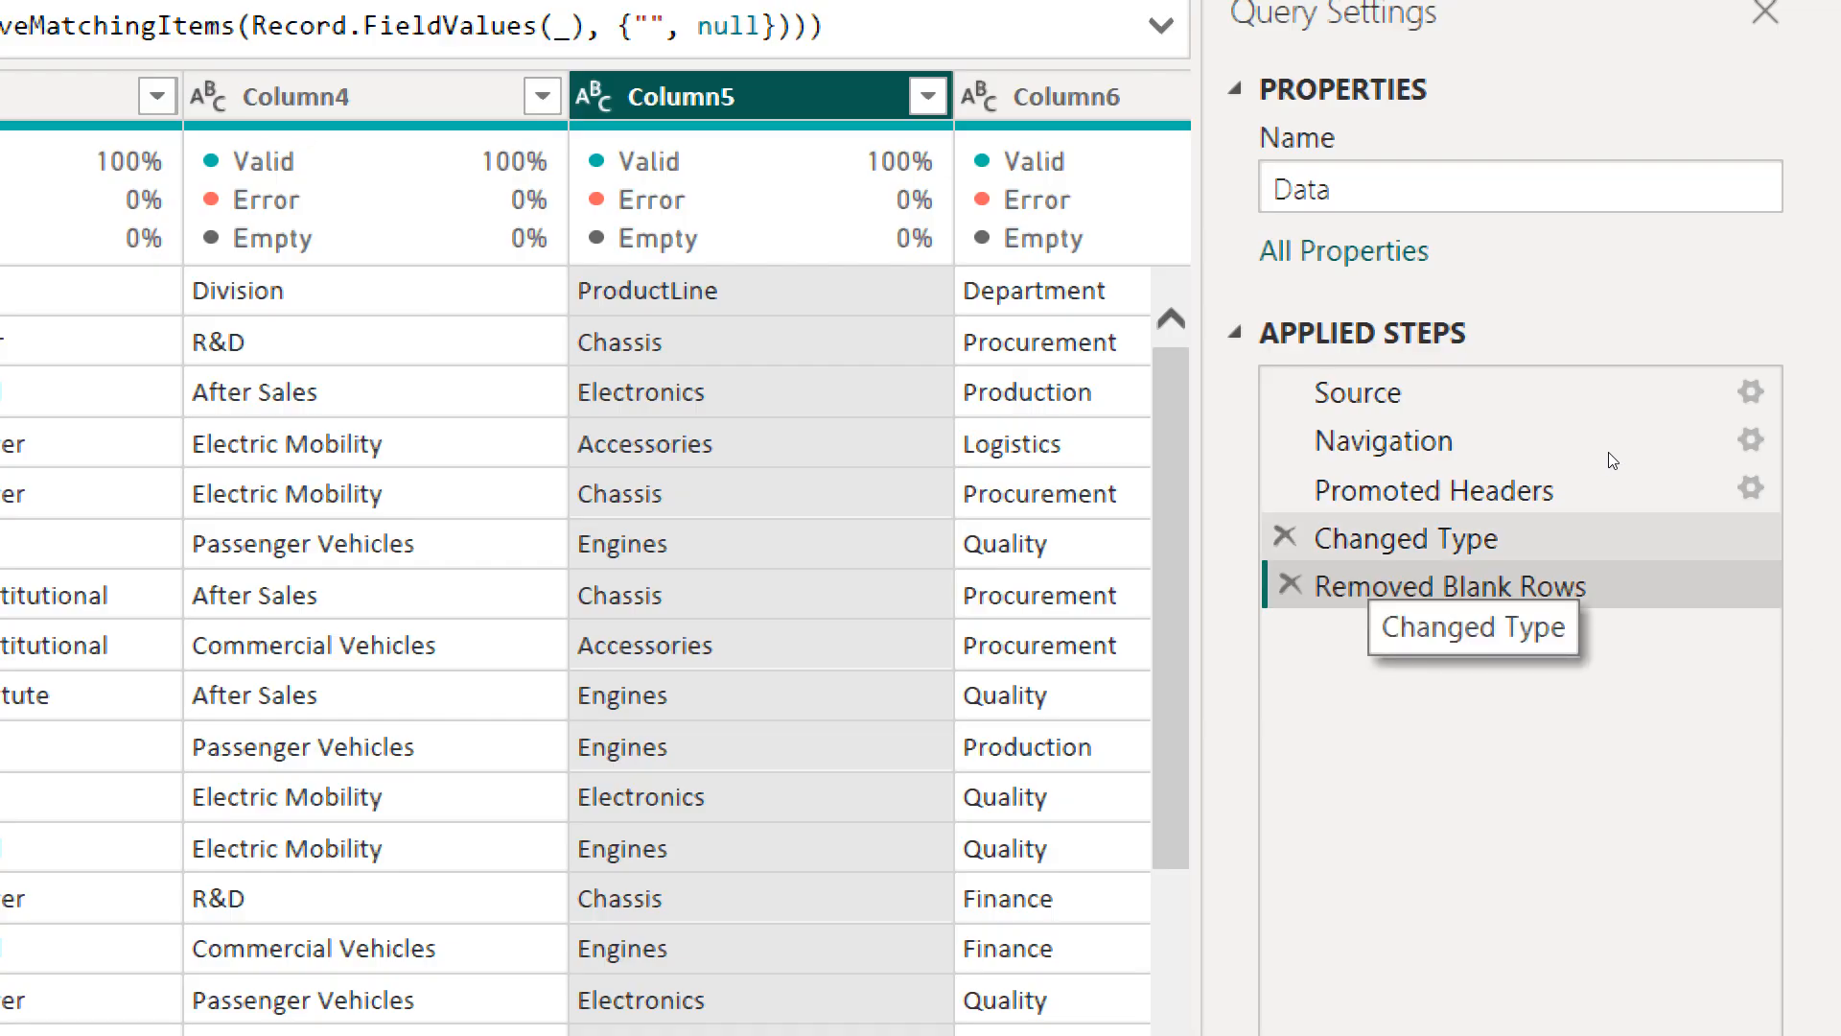
click(1381, 542)
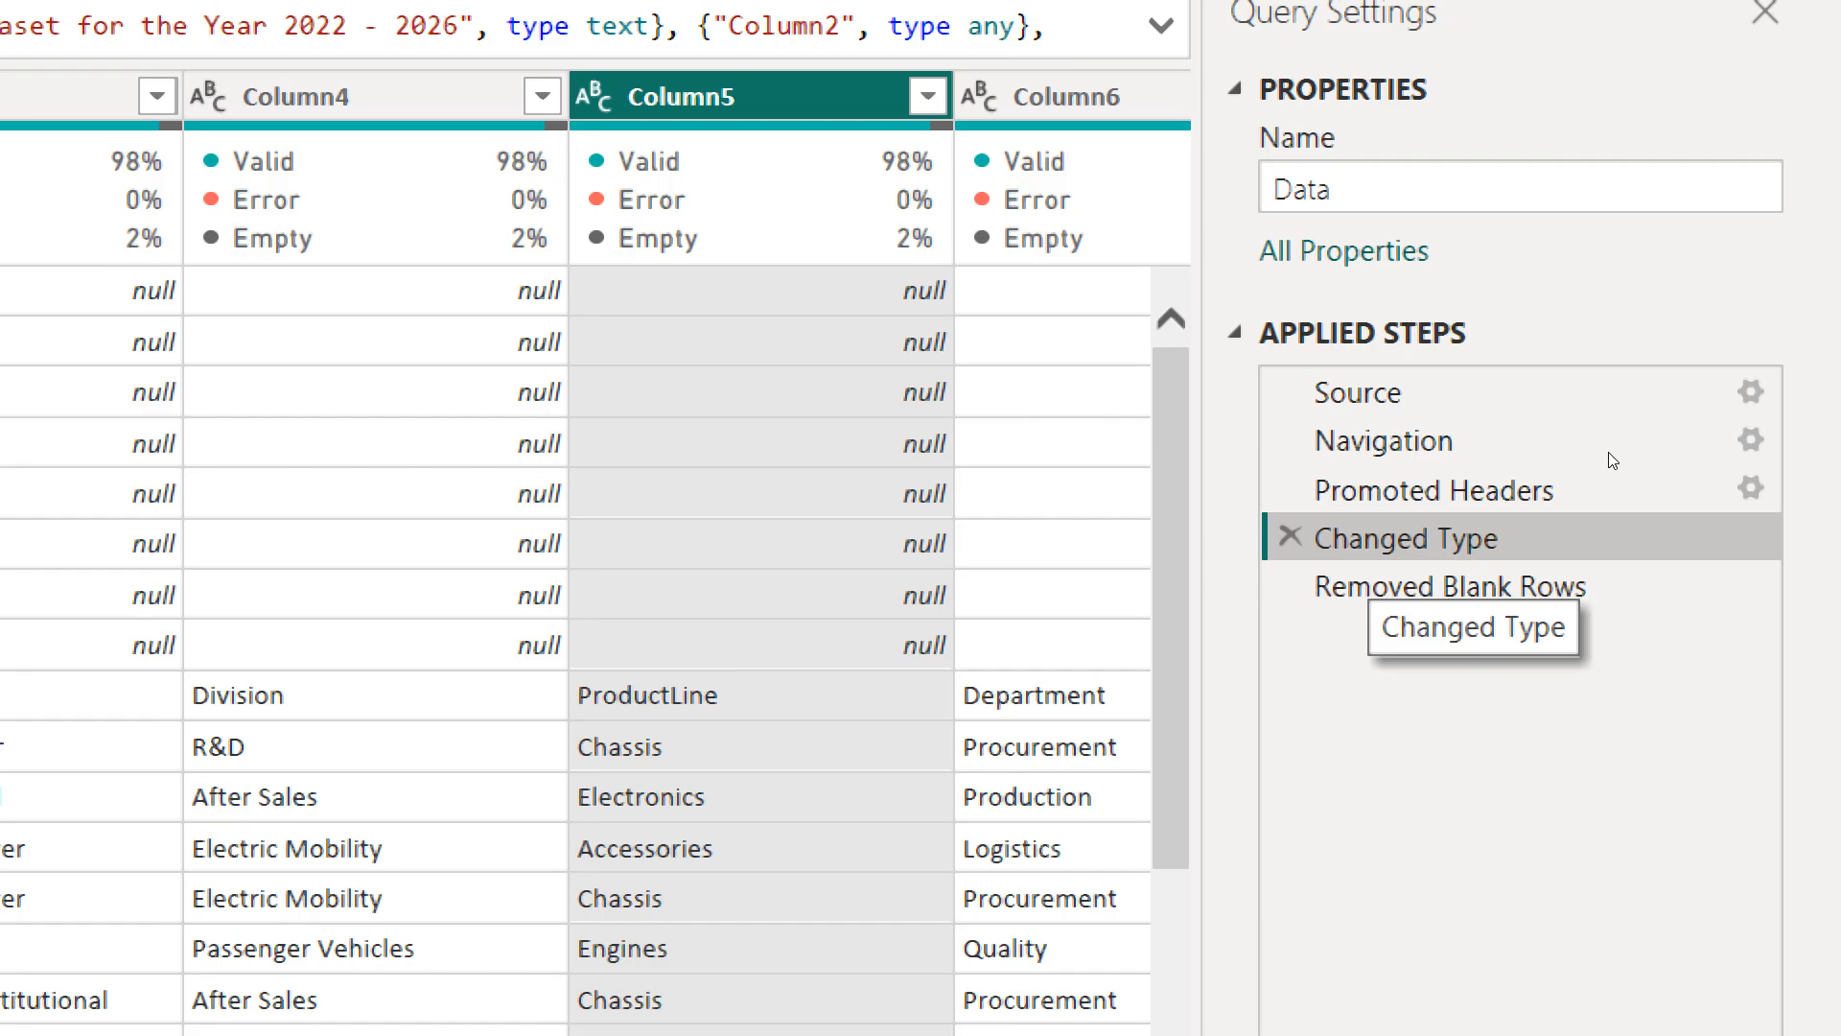
click(1387, 582)
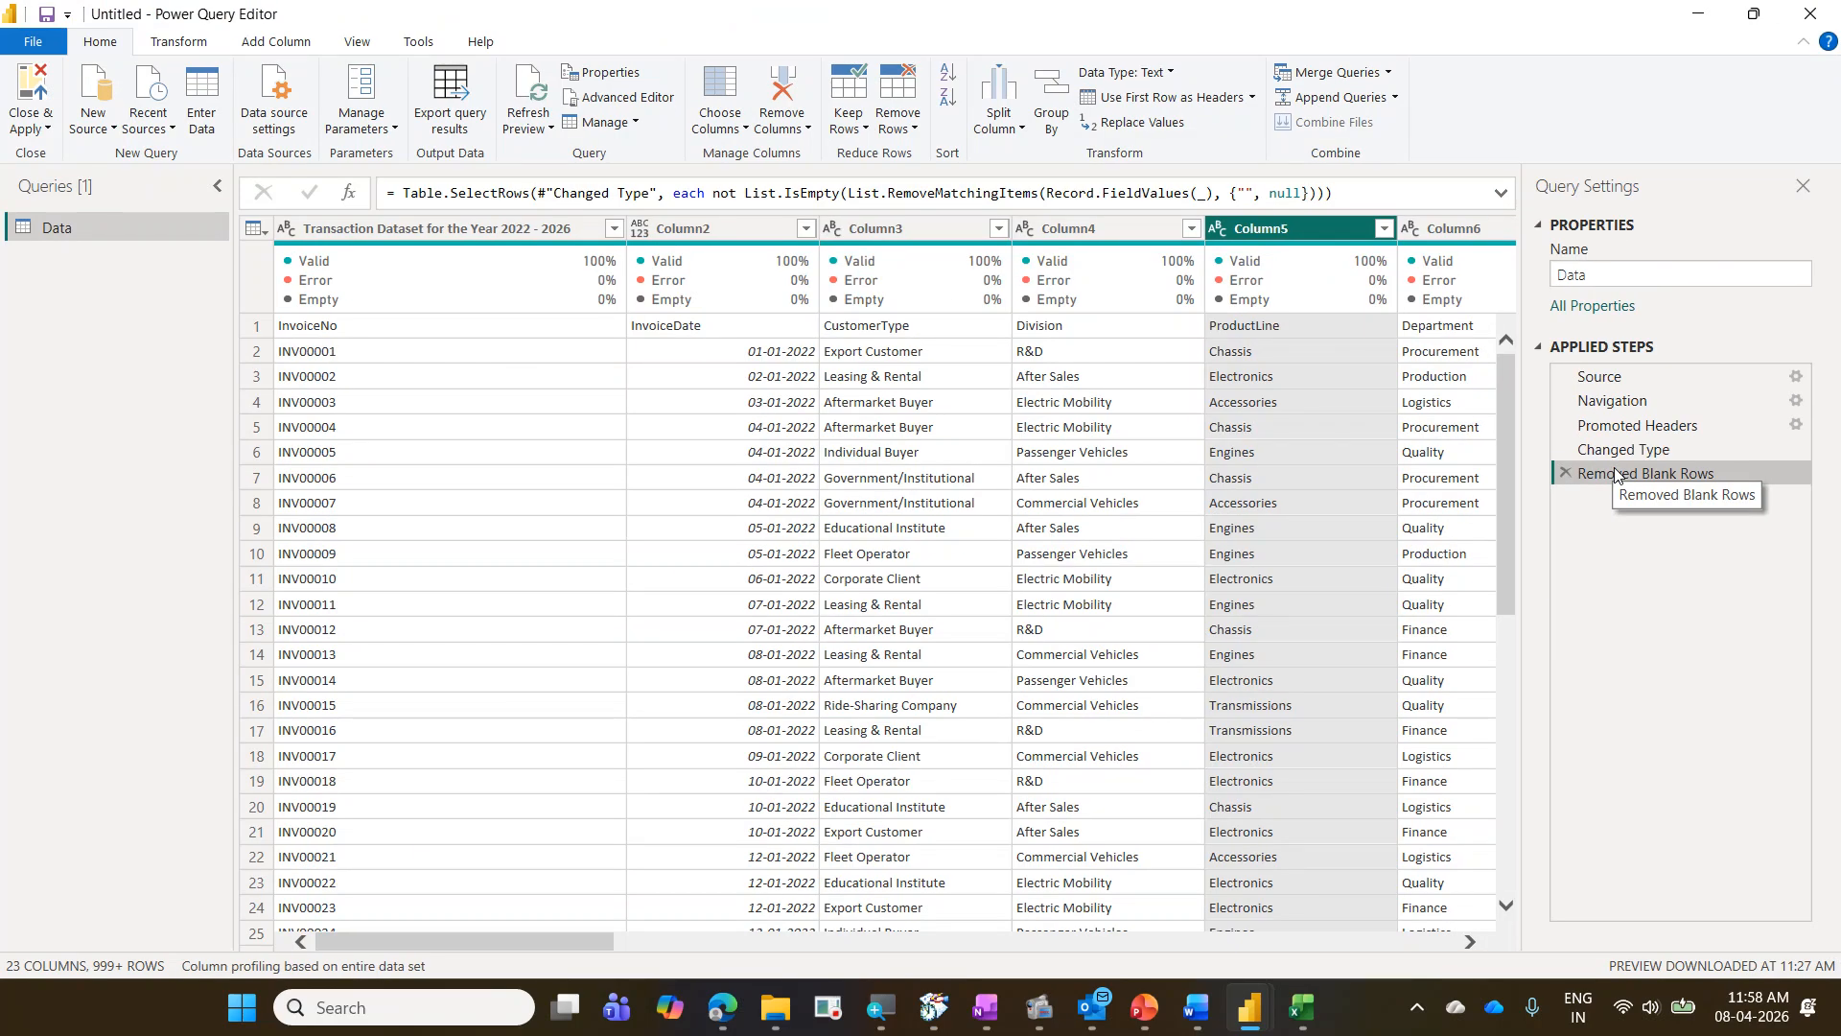
click(1619, 450)
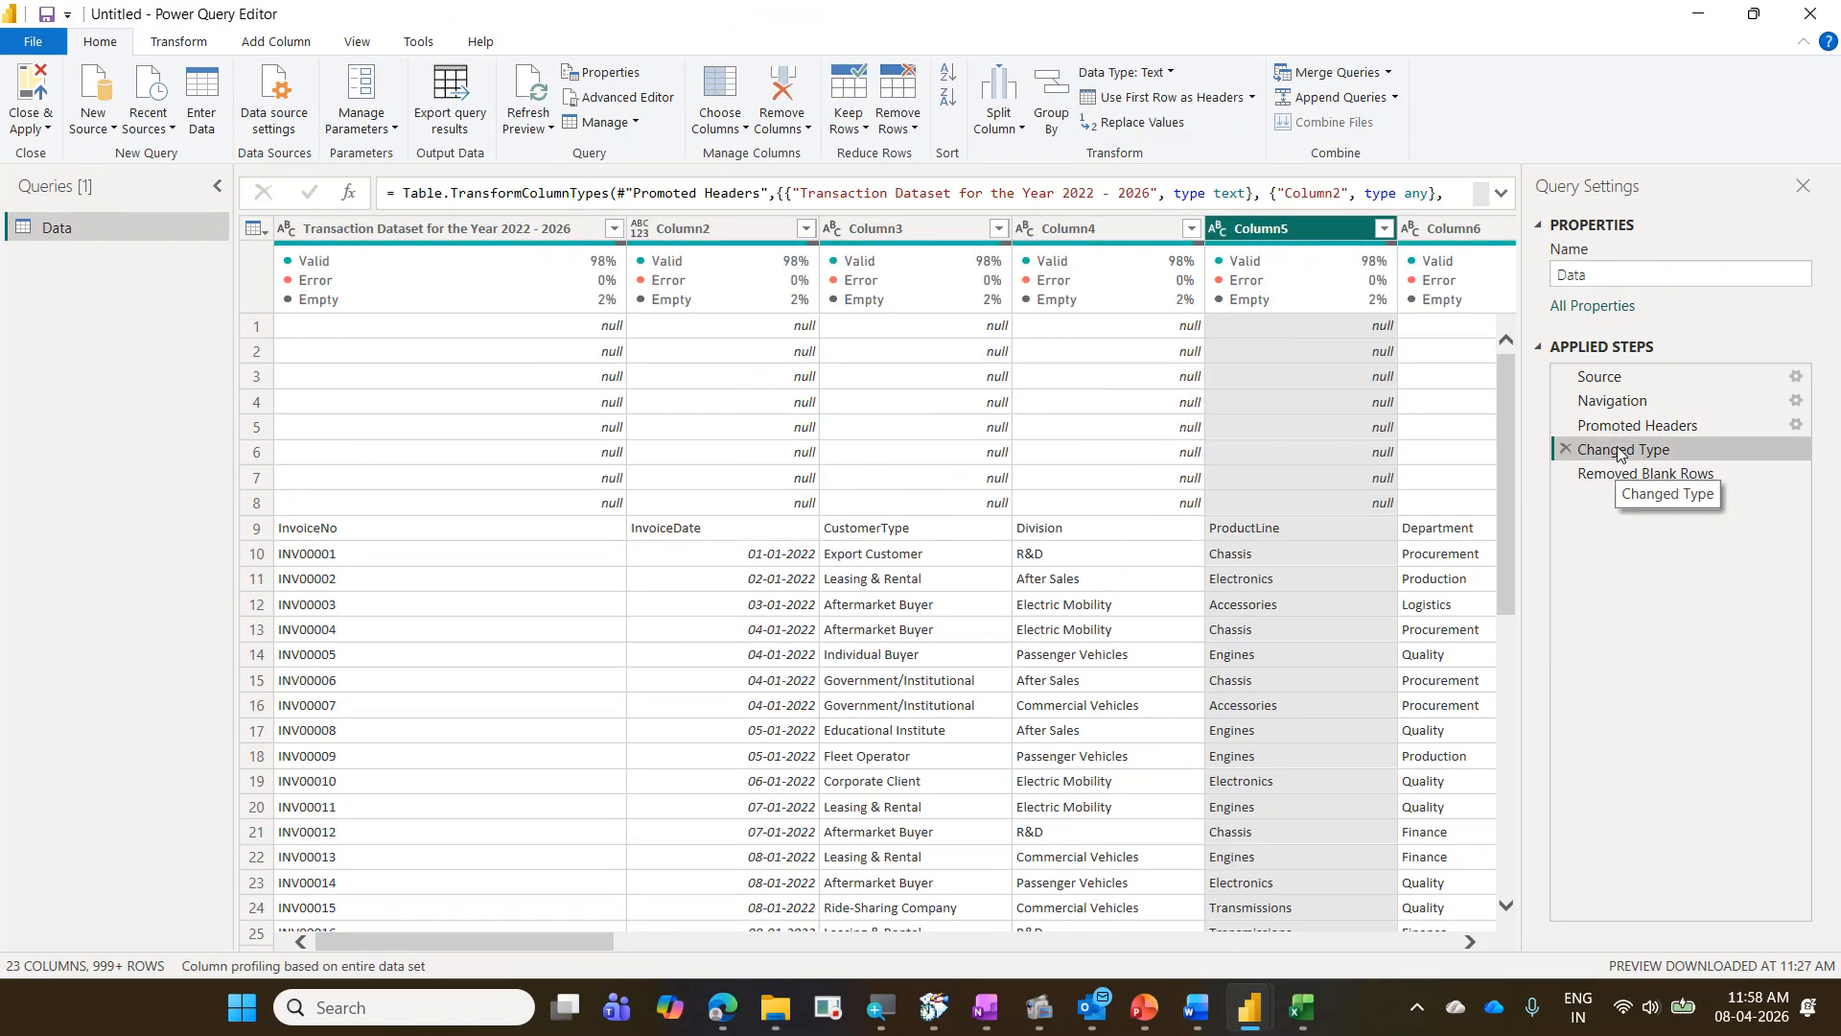
click(1699, 473)
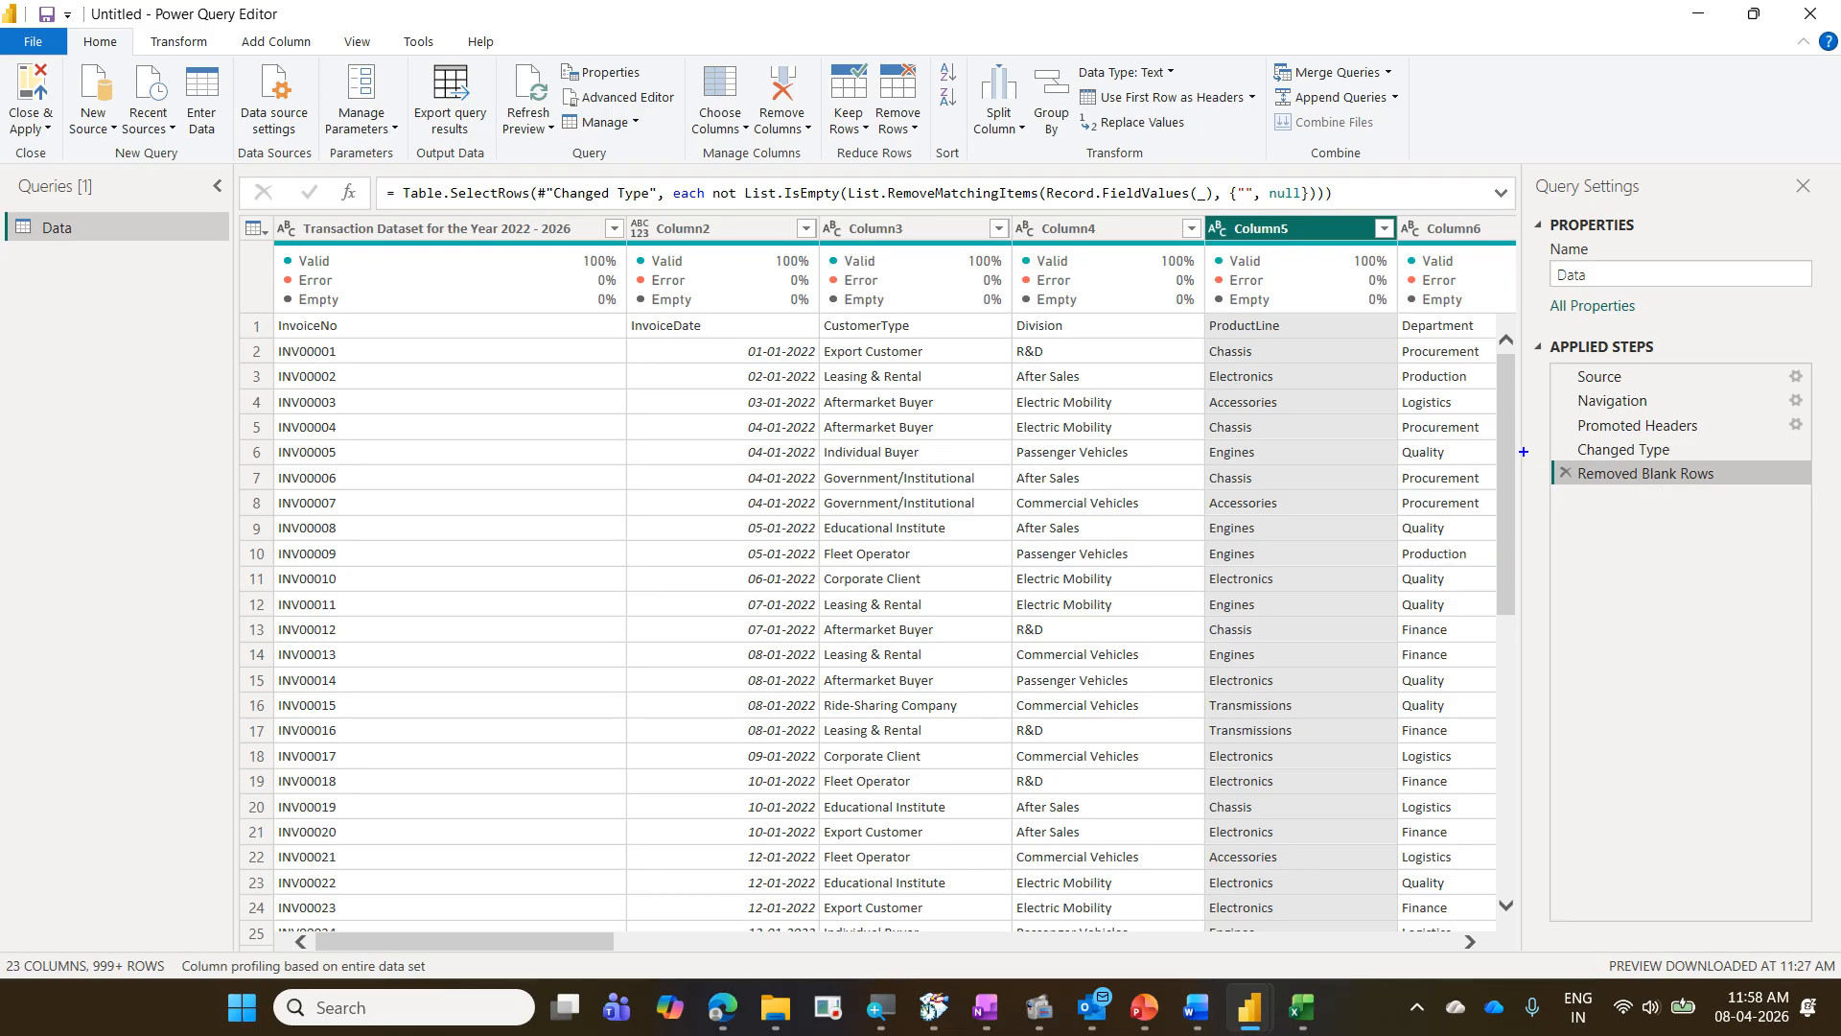
drag(1532, 451, 1729, 495)
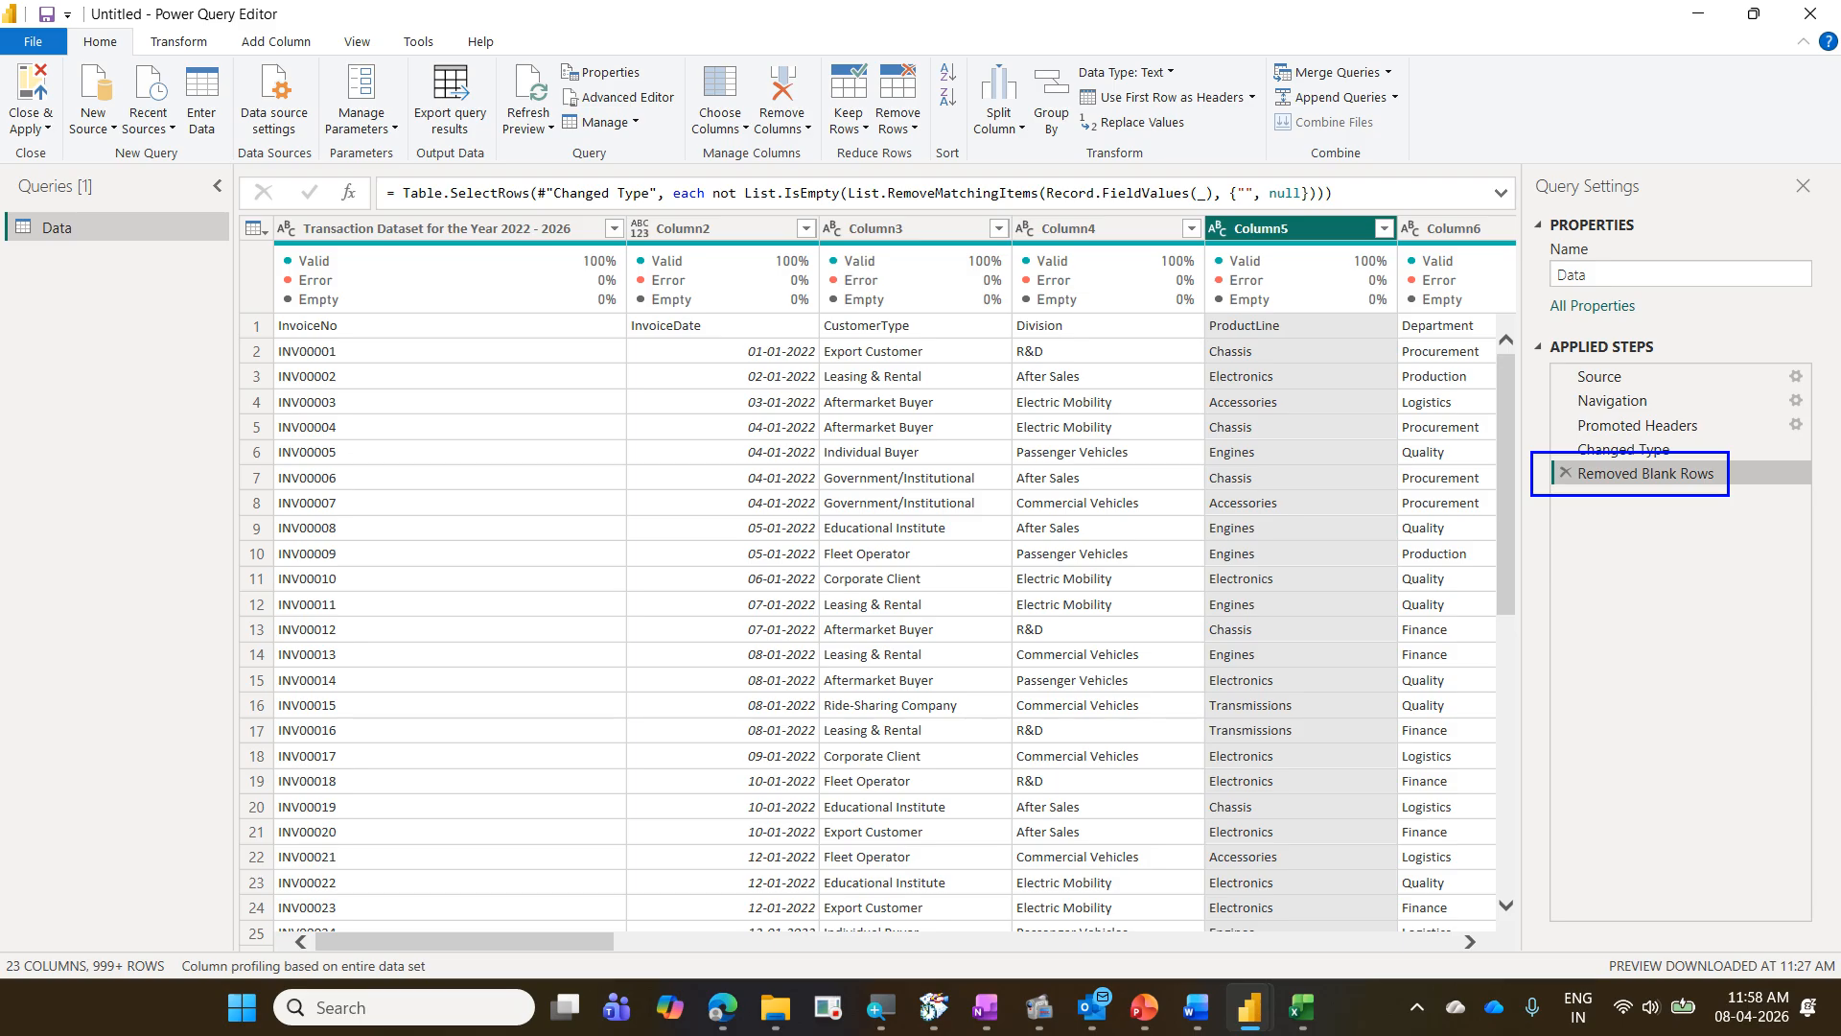
key(Escape)
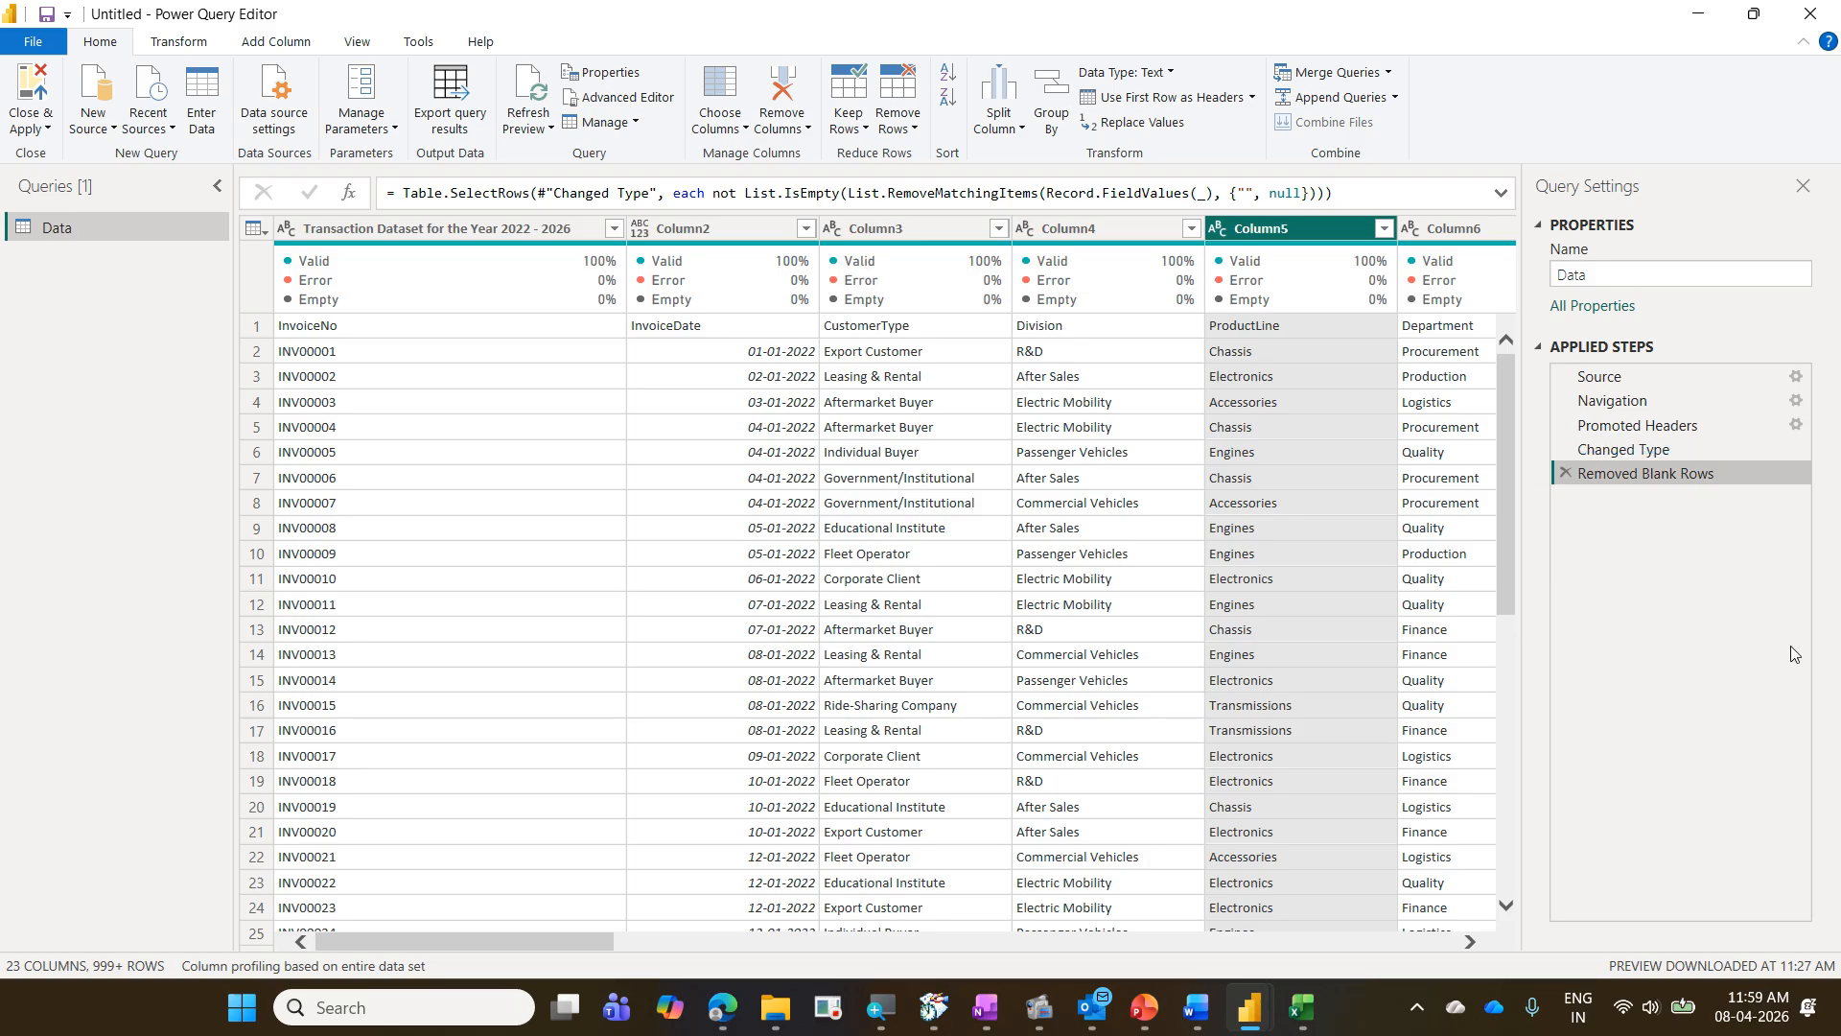
- Rename the applied step Removed Blank Rows as "Deleted all the empty rows"
right_click(1606, 484)
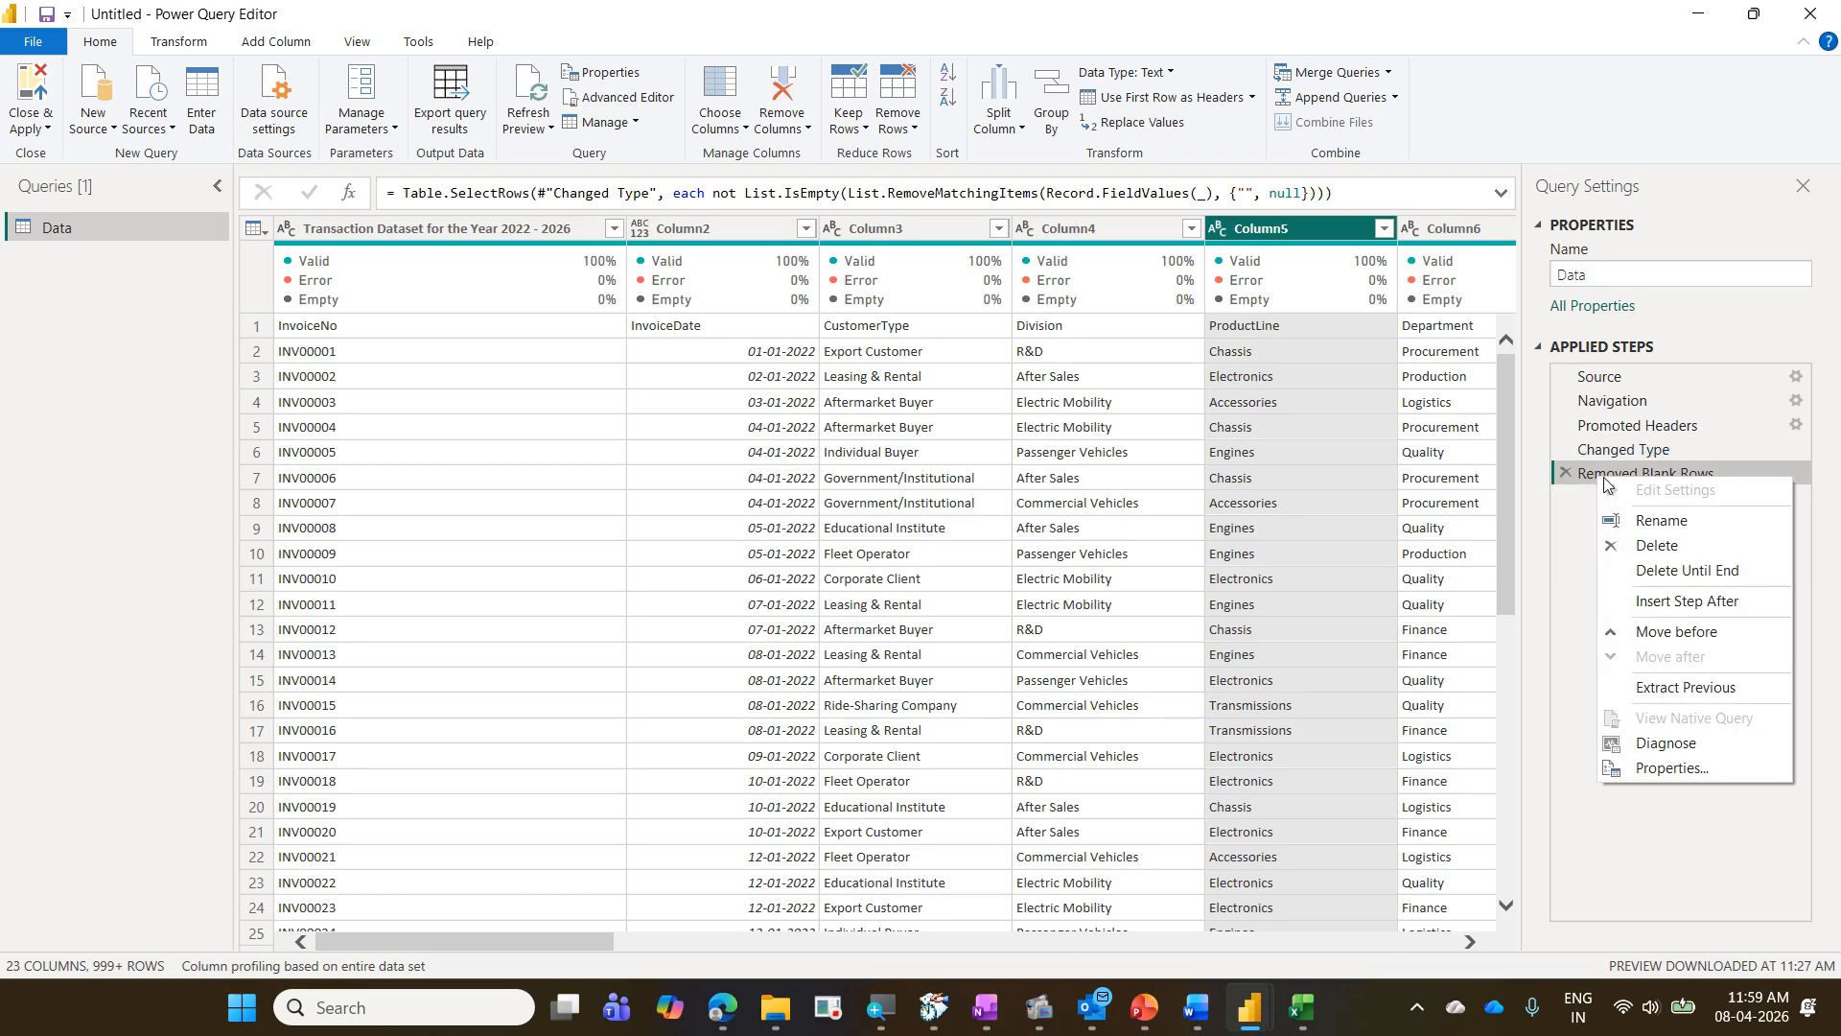
click(1656, 523)
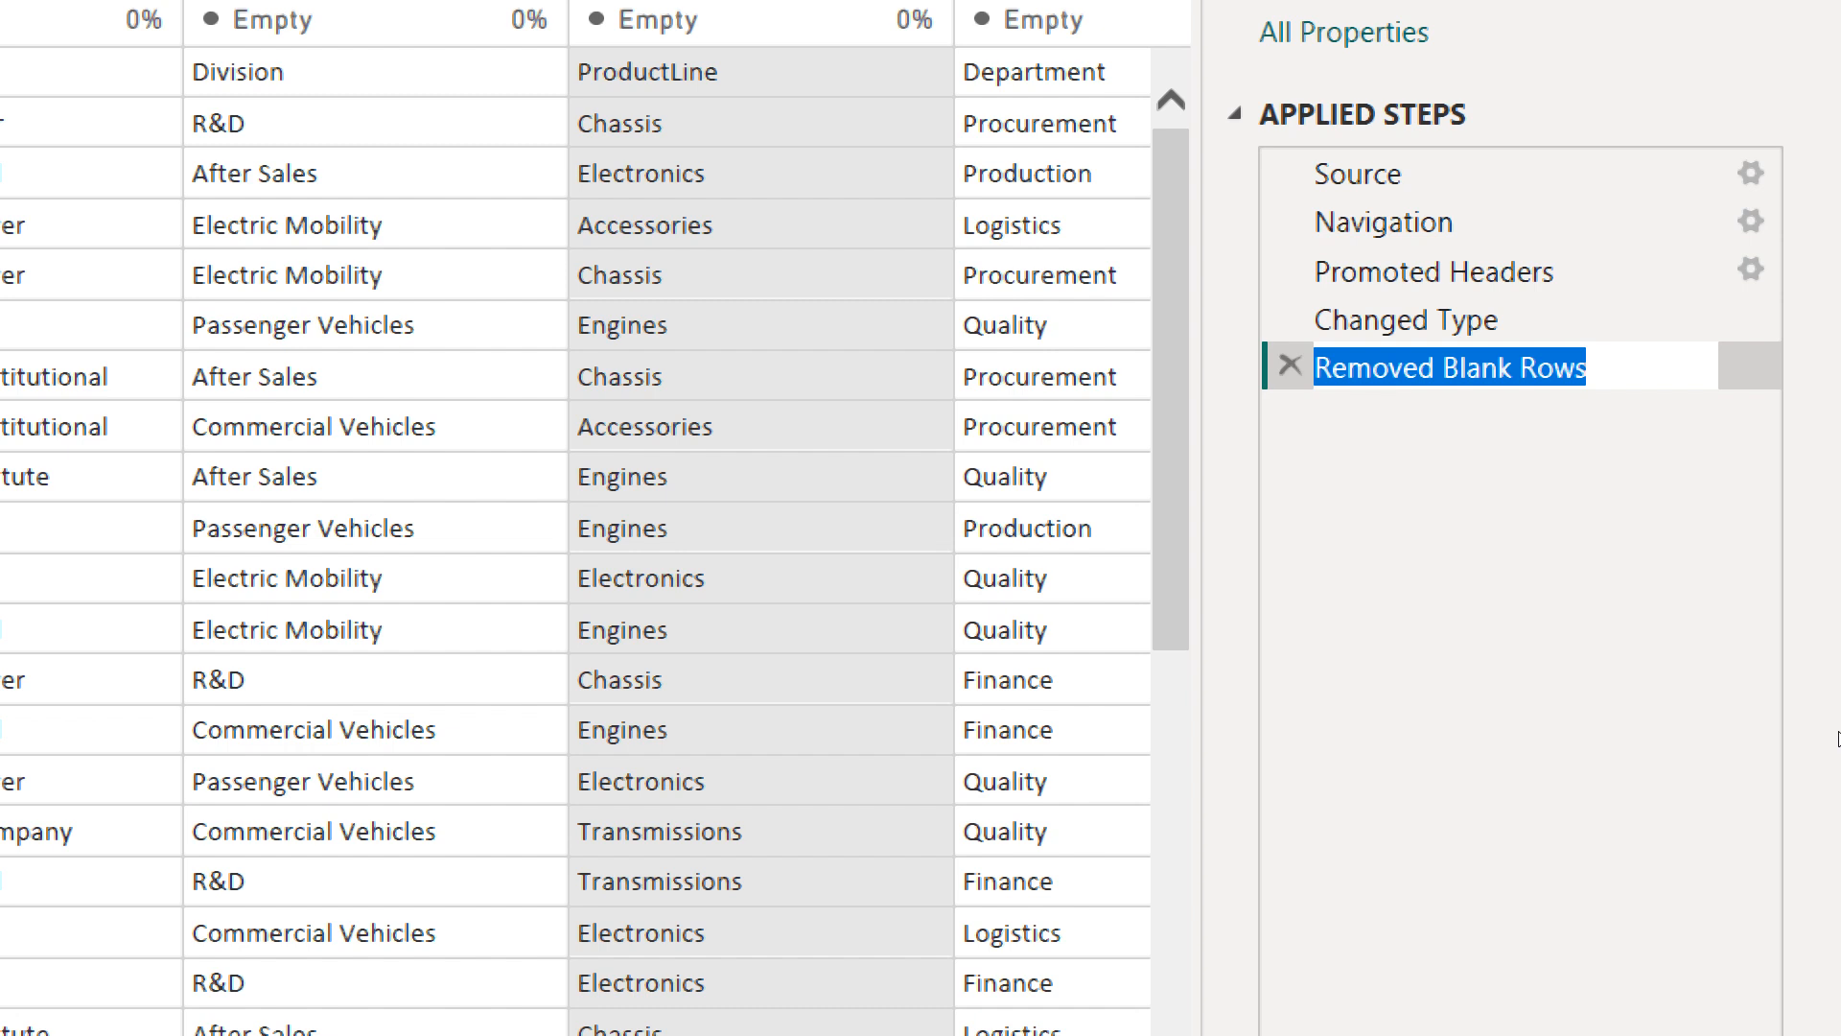
text(Delet)
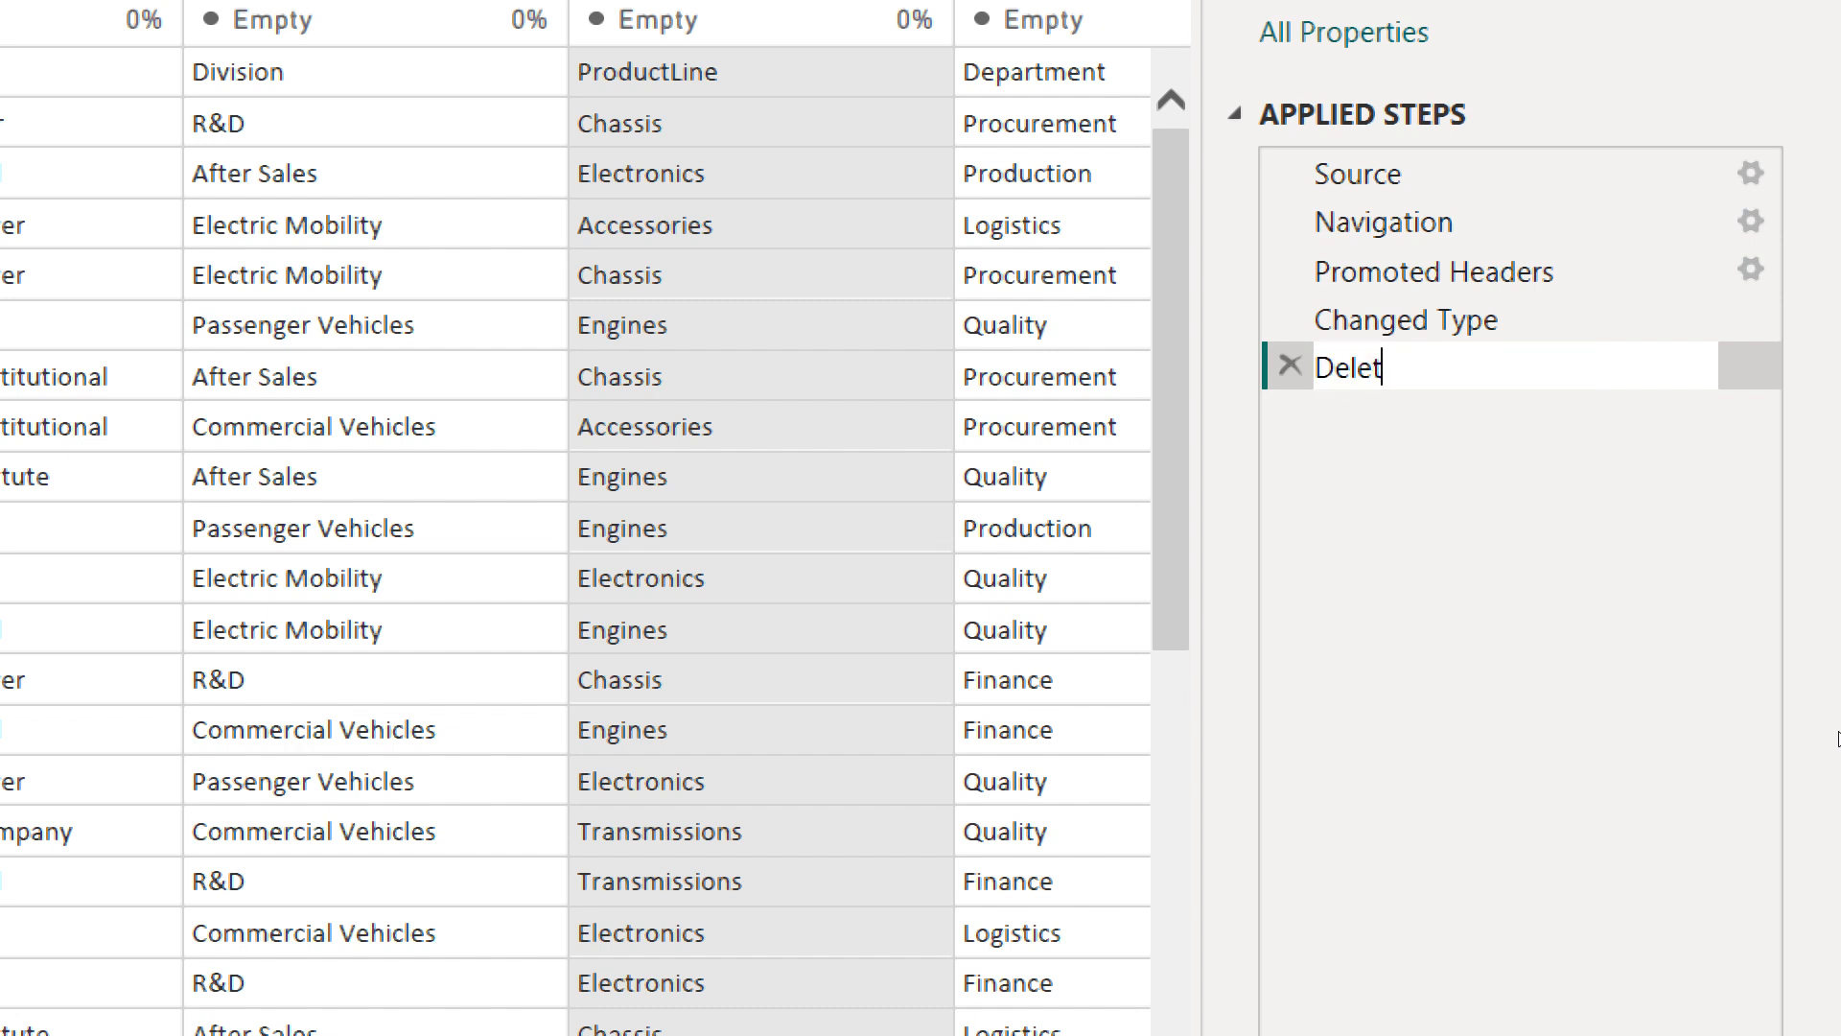
text(ed all the empty row)
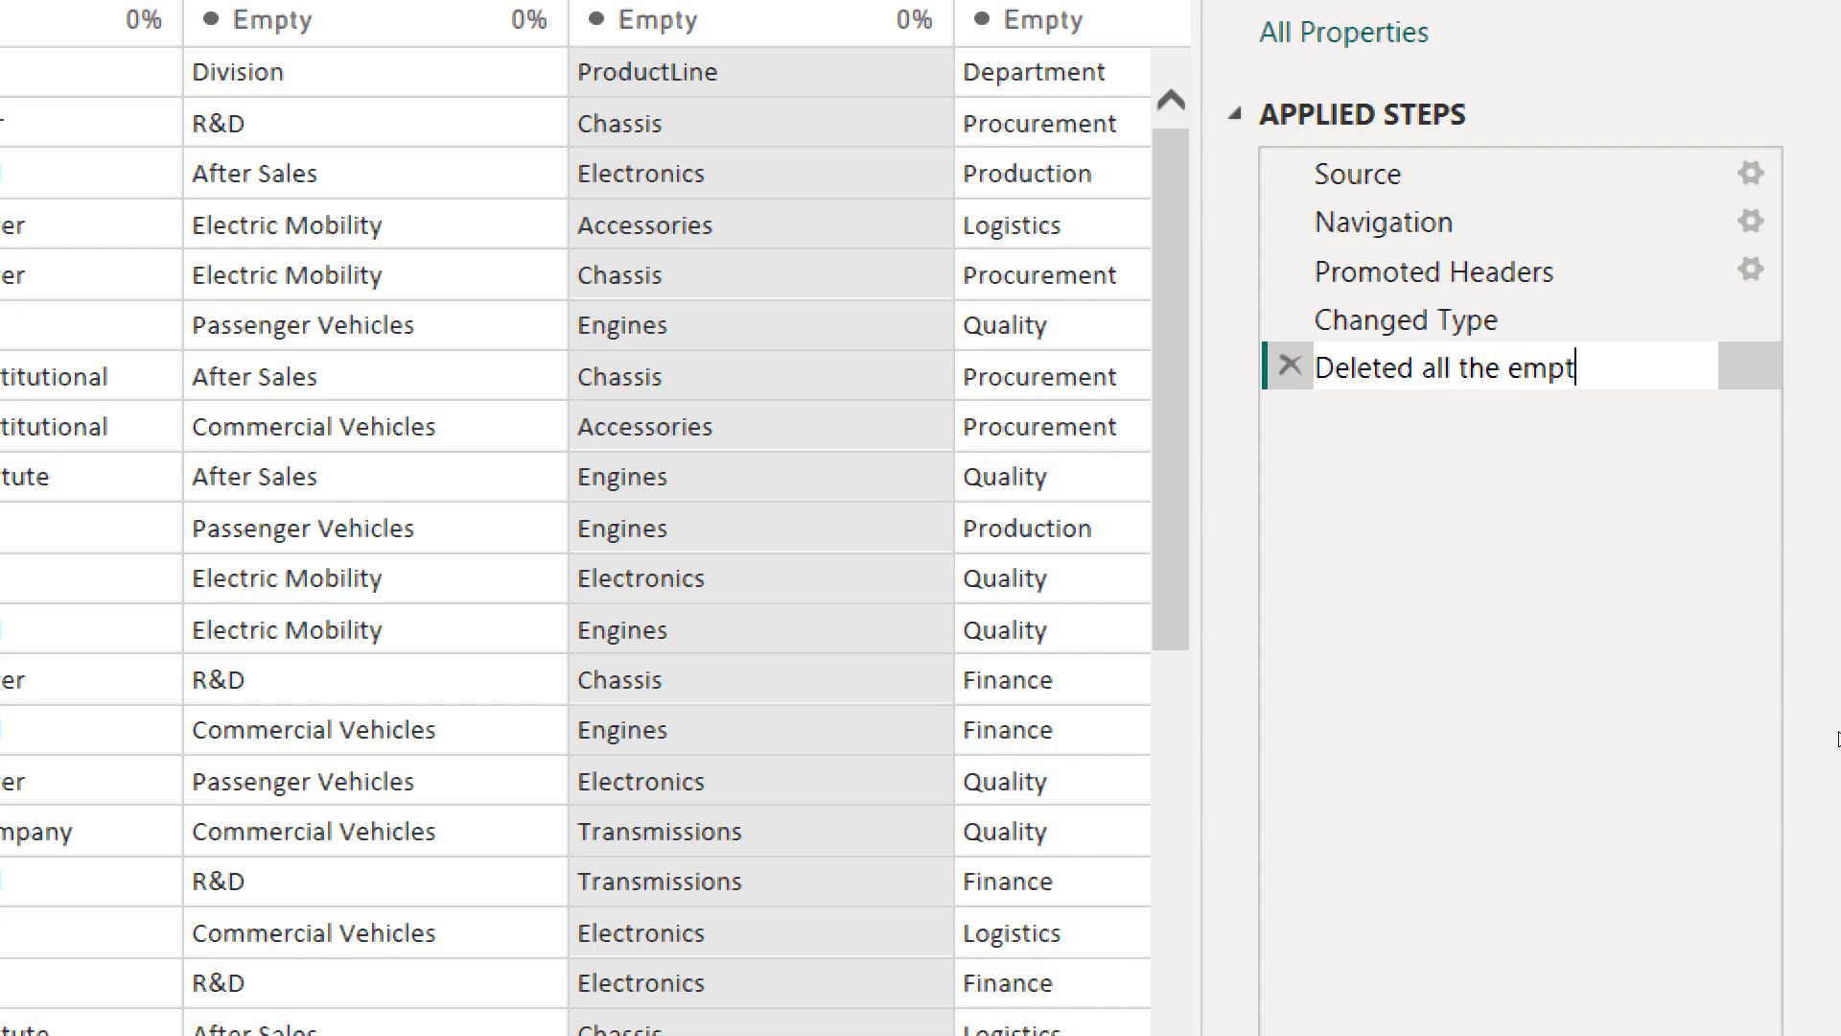
text(s)
key(Return)
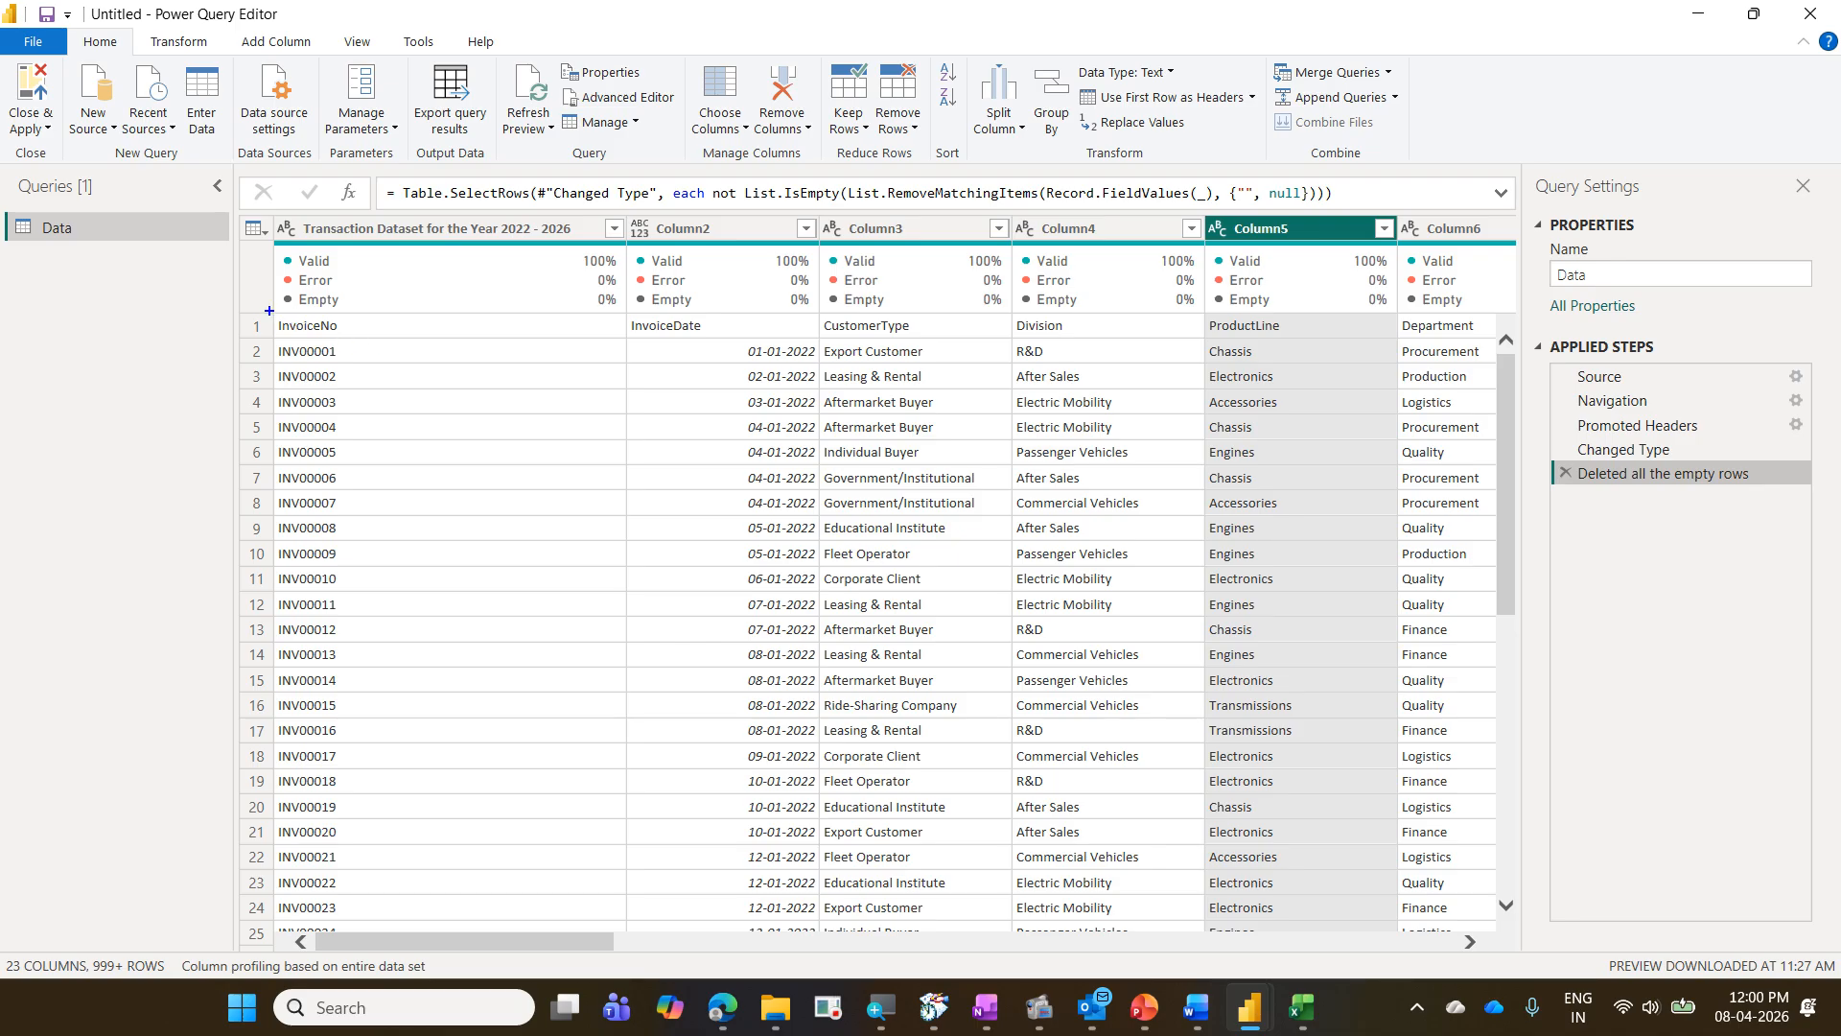
- Compare the InvoiceNo, InvoiceDate and CustomerType entries in the first row with the column headers, and review the Promoted Headers step's preview
mouse_move(262, 309)
mouse_down()
mouse_move(360, 341)
mouse_move(409, 257)
mouse_move(396, 240)
mouse_up()
drag(622, 314, 711, 340)
drag(713, 335, 726, 243)
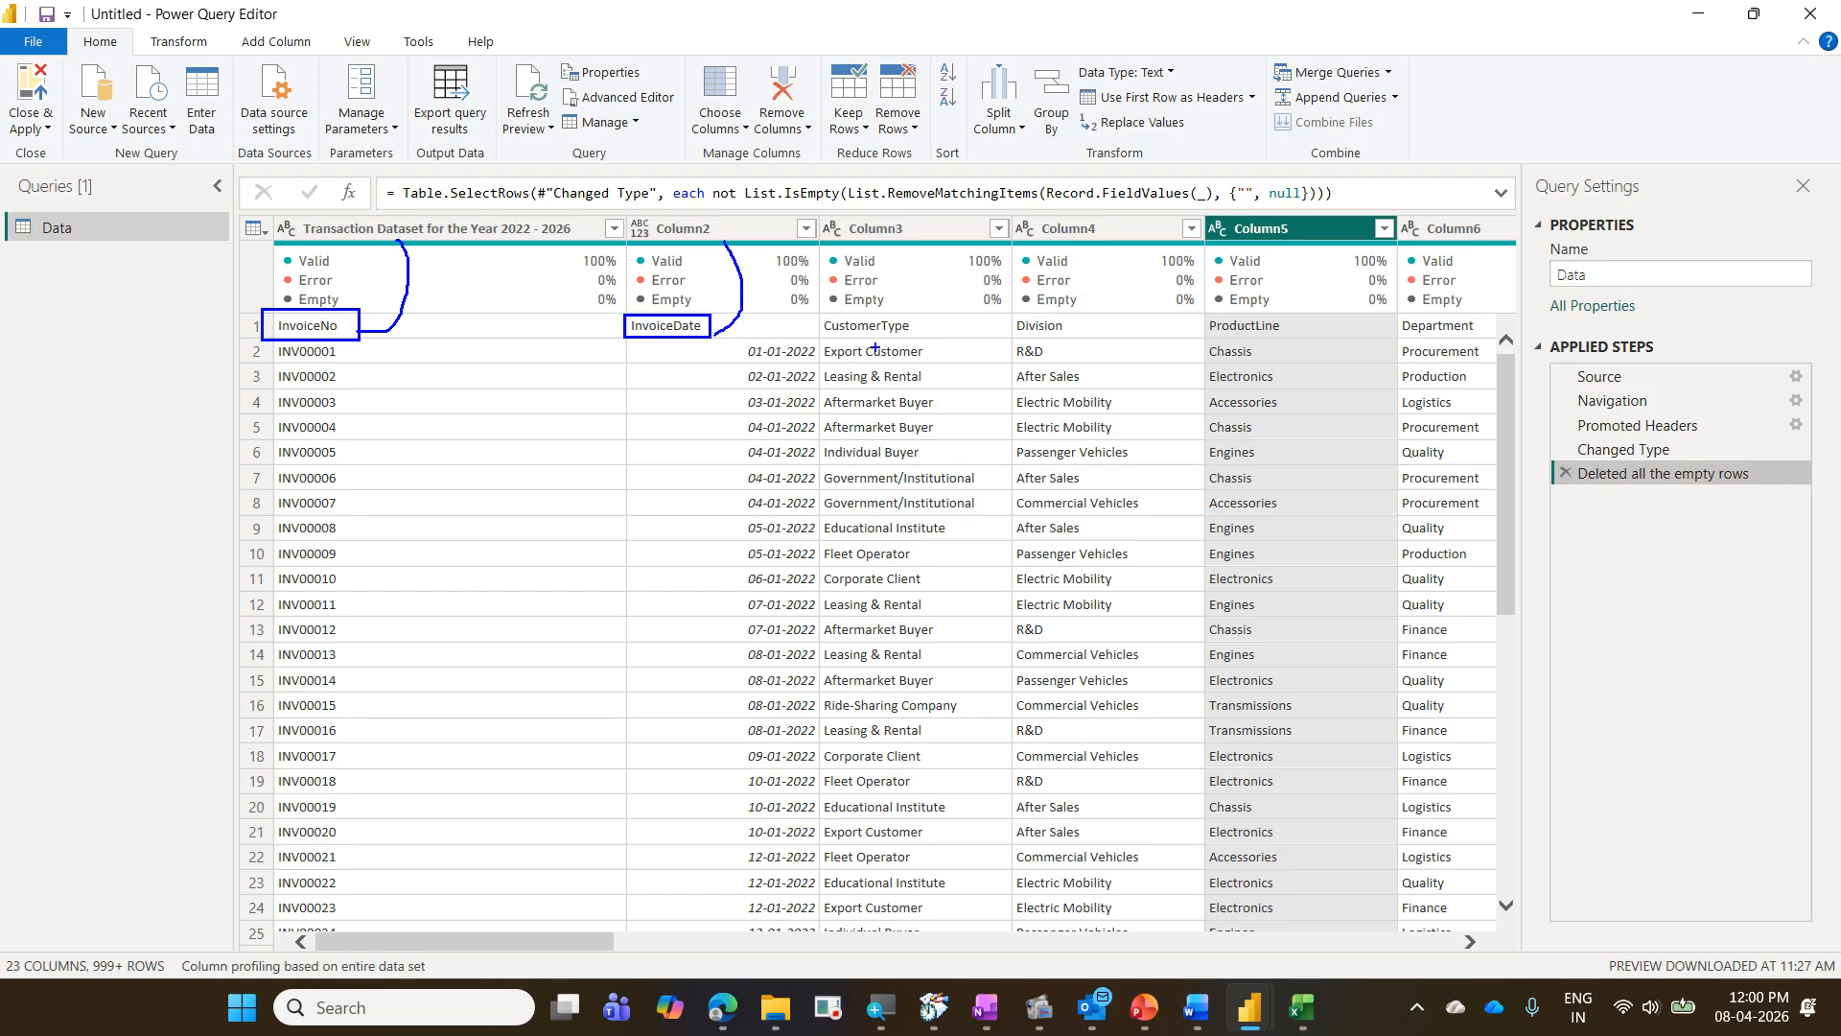
mouse_move(813, 308)
mouse_down()
mouse_move(926, 344)
mouse_move(948, 229)
mouse_up()
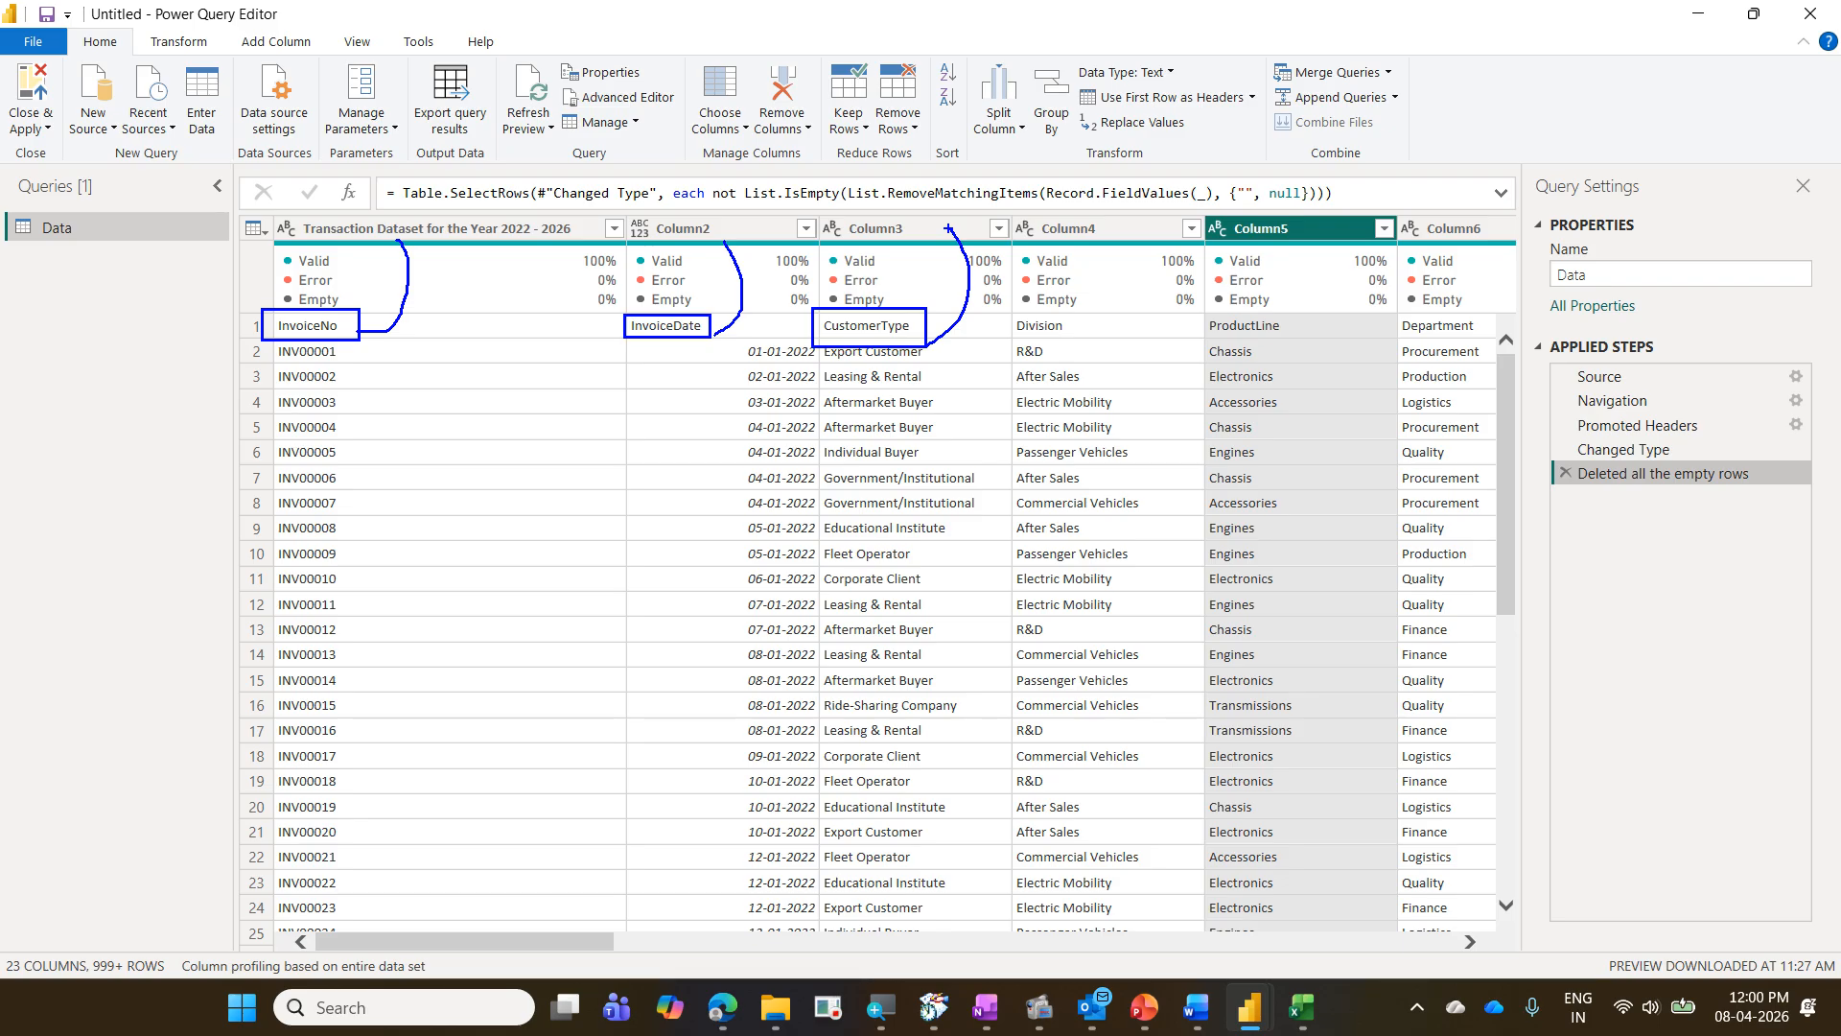
key(Escape)
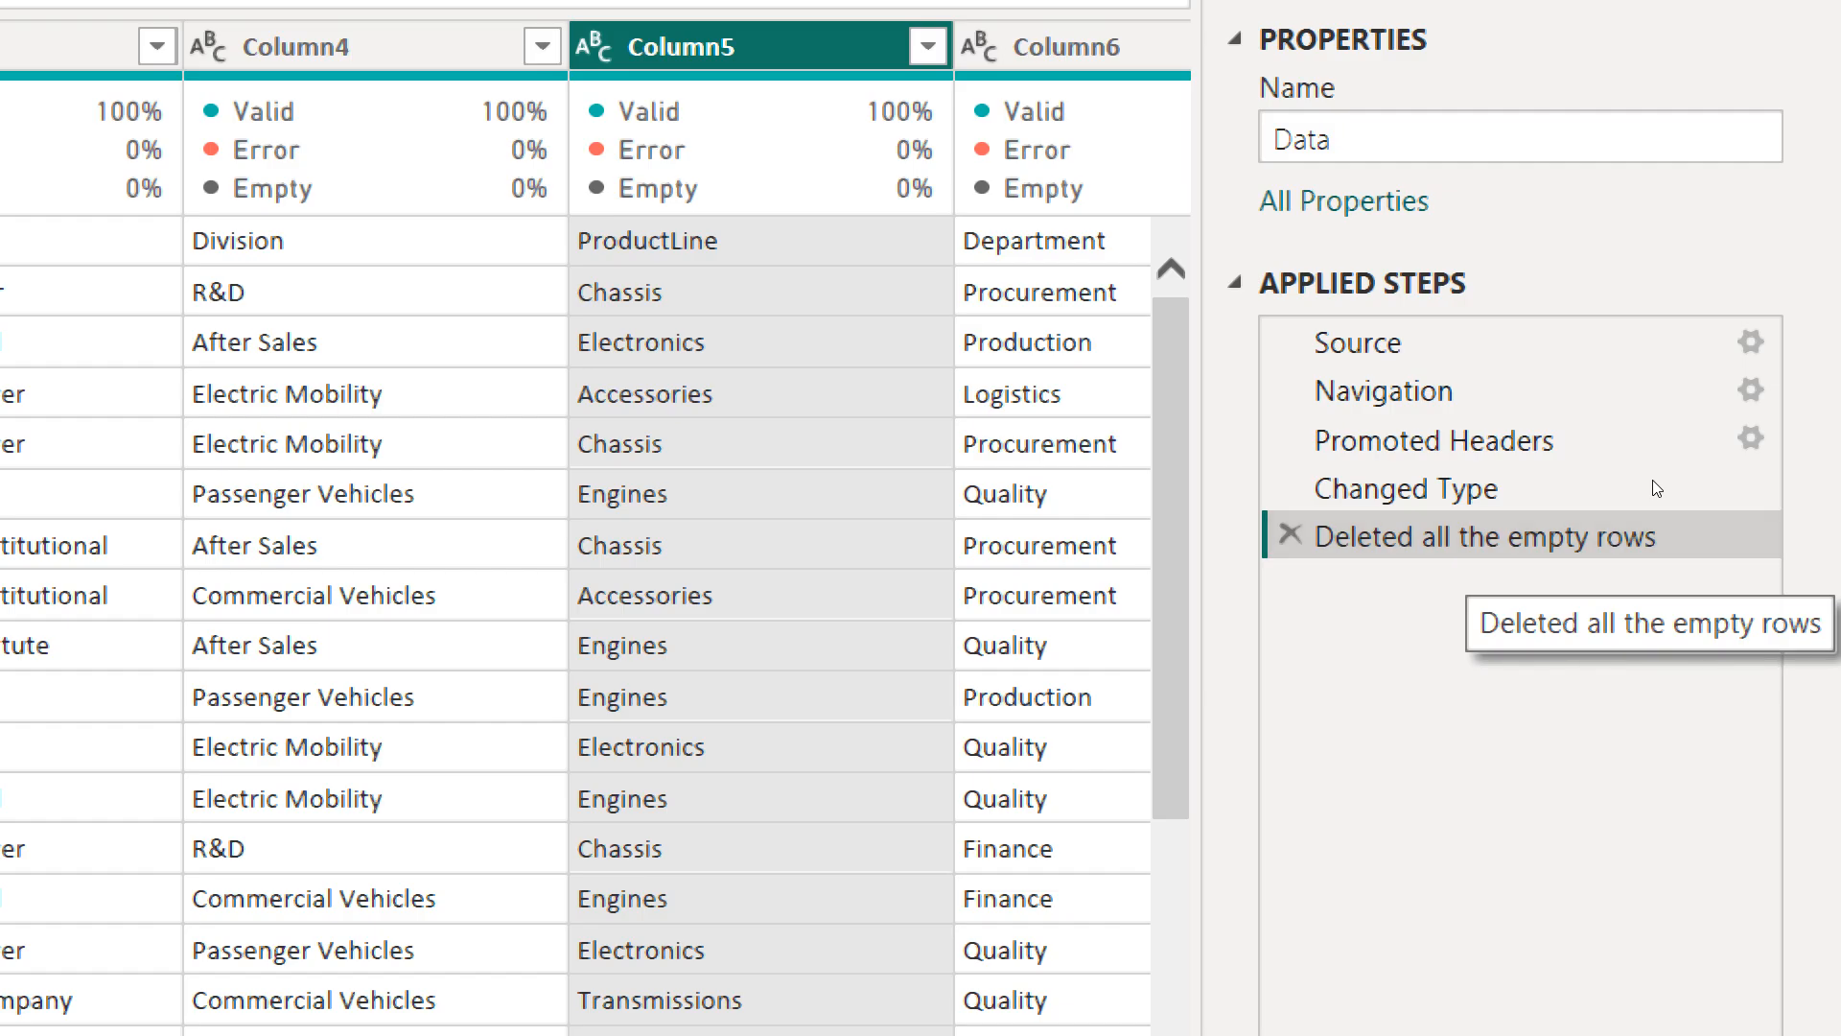
click(1648, 430)
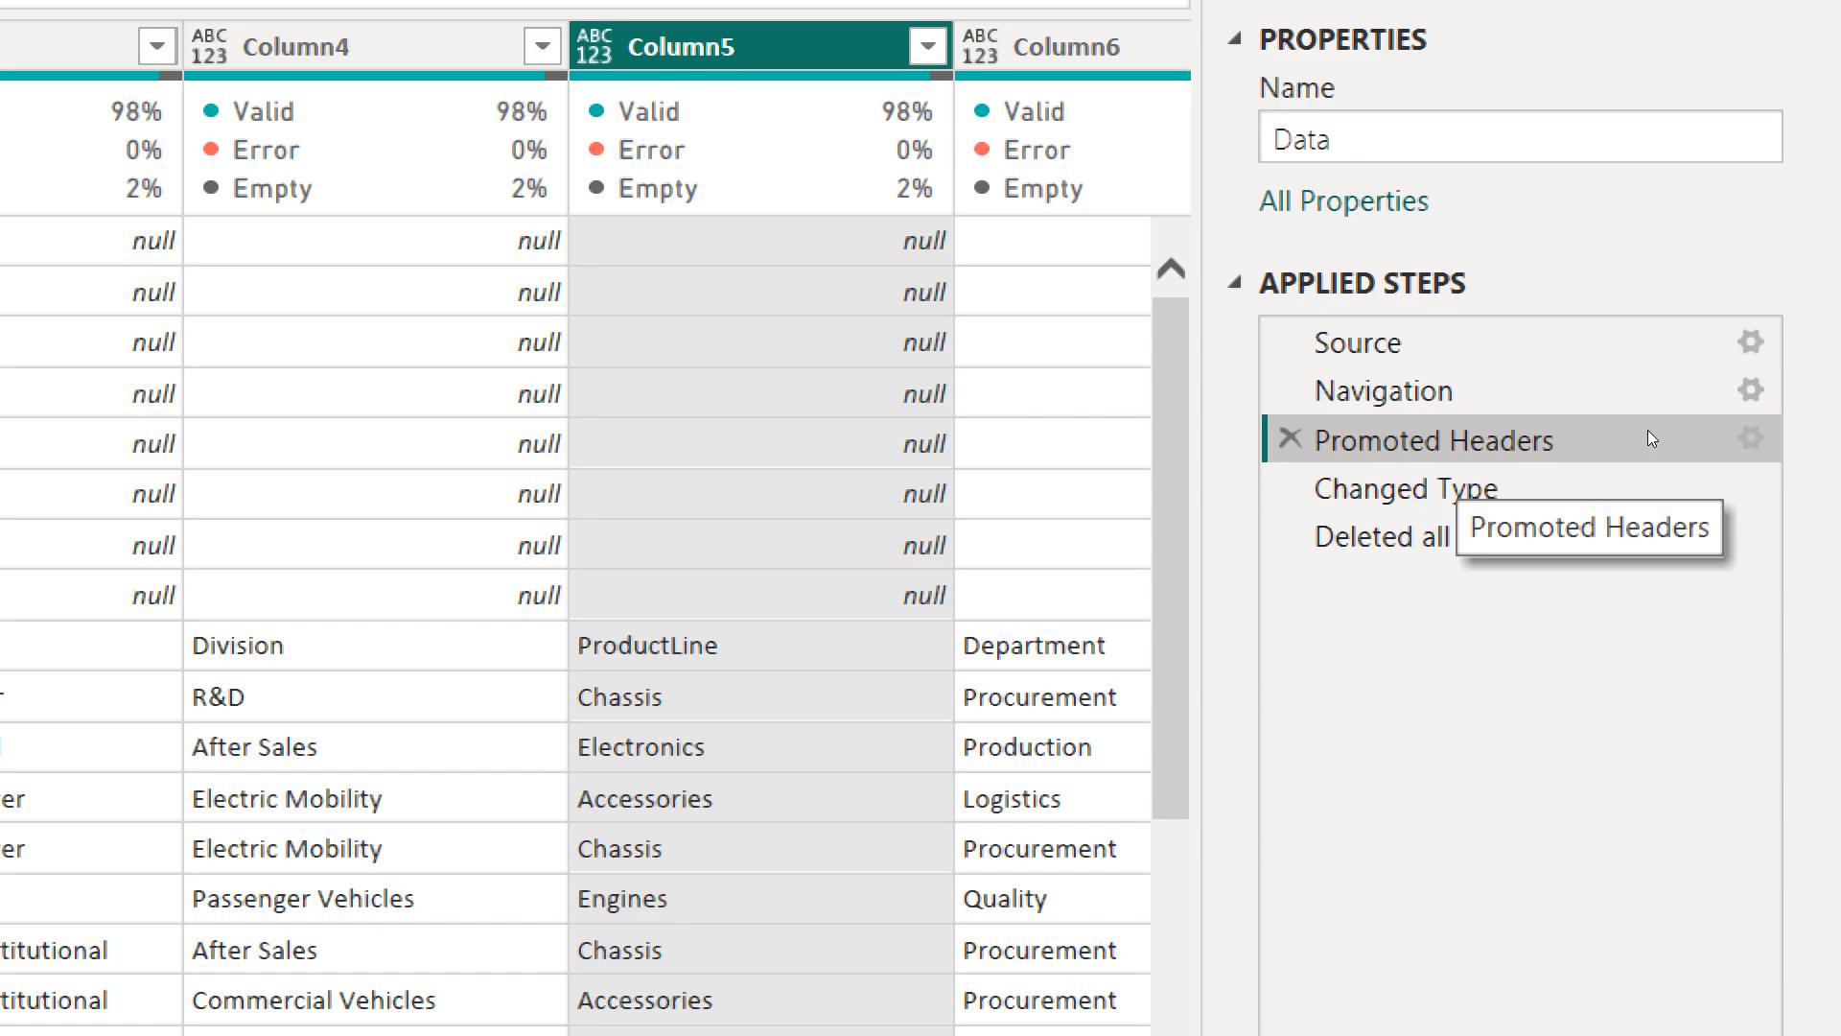
click(1652, 480)
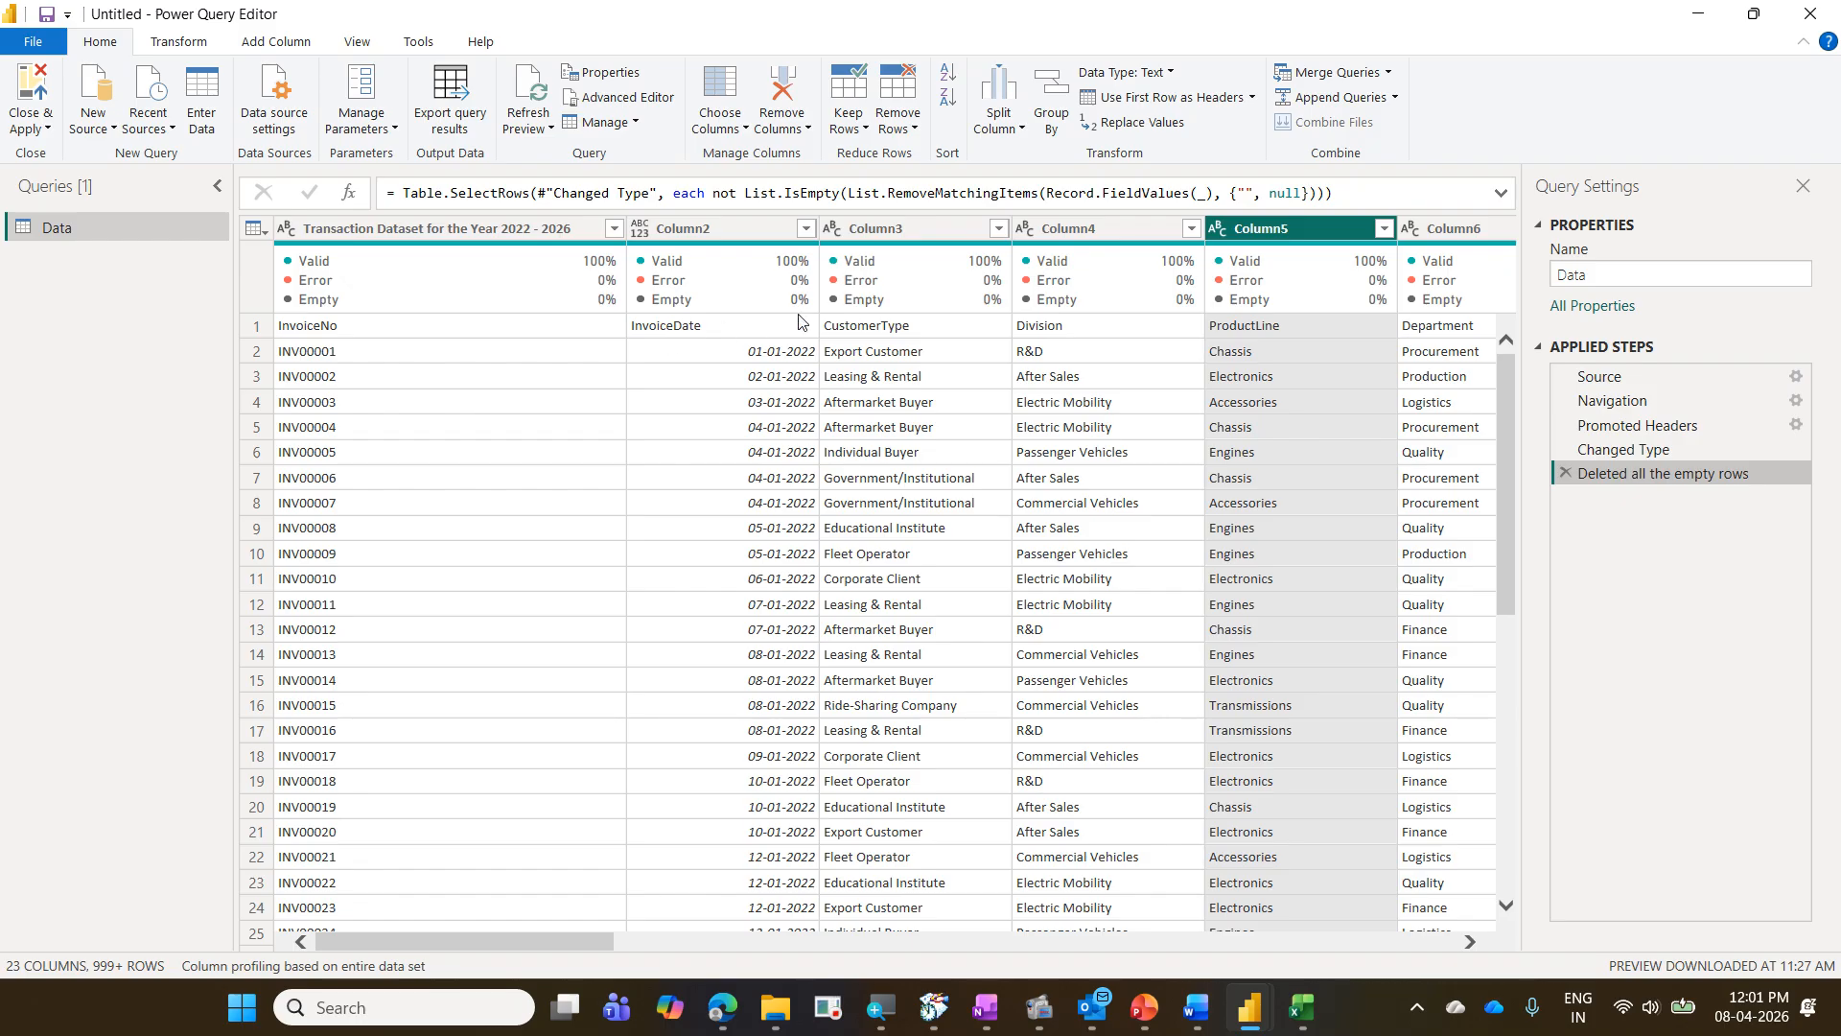
- Open the whole-table options of the Data query, which include Use First Row as Headers
click(265, 230)
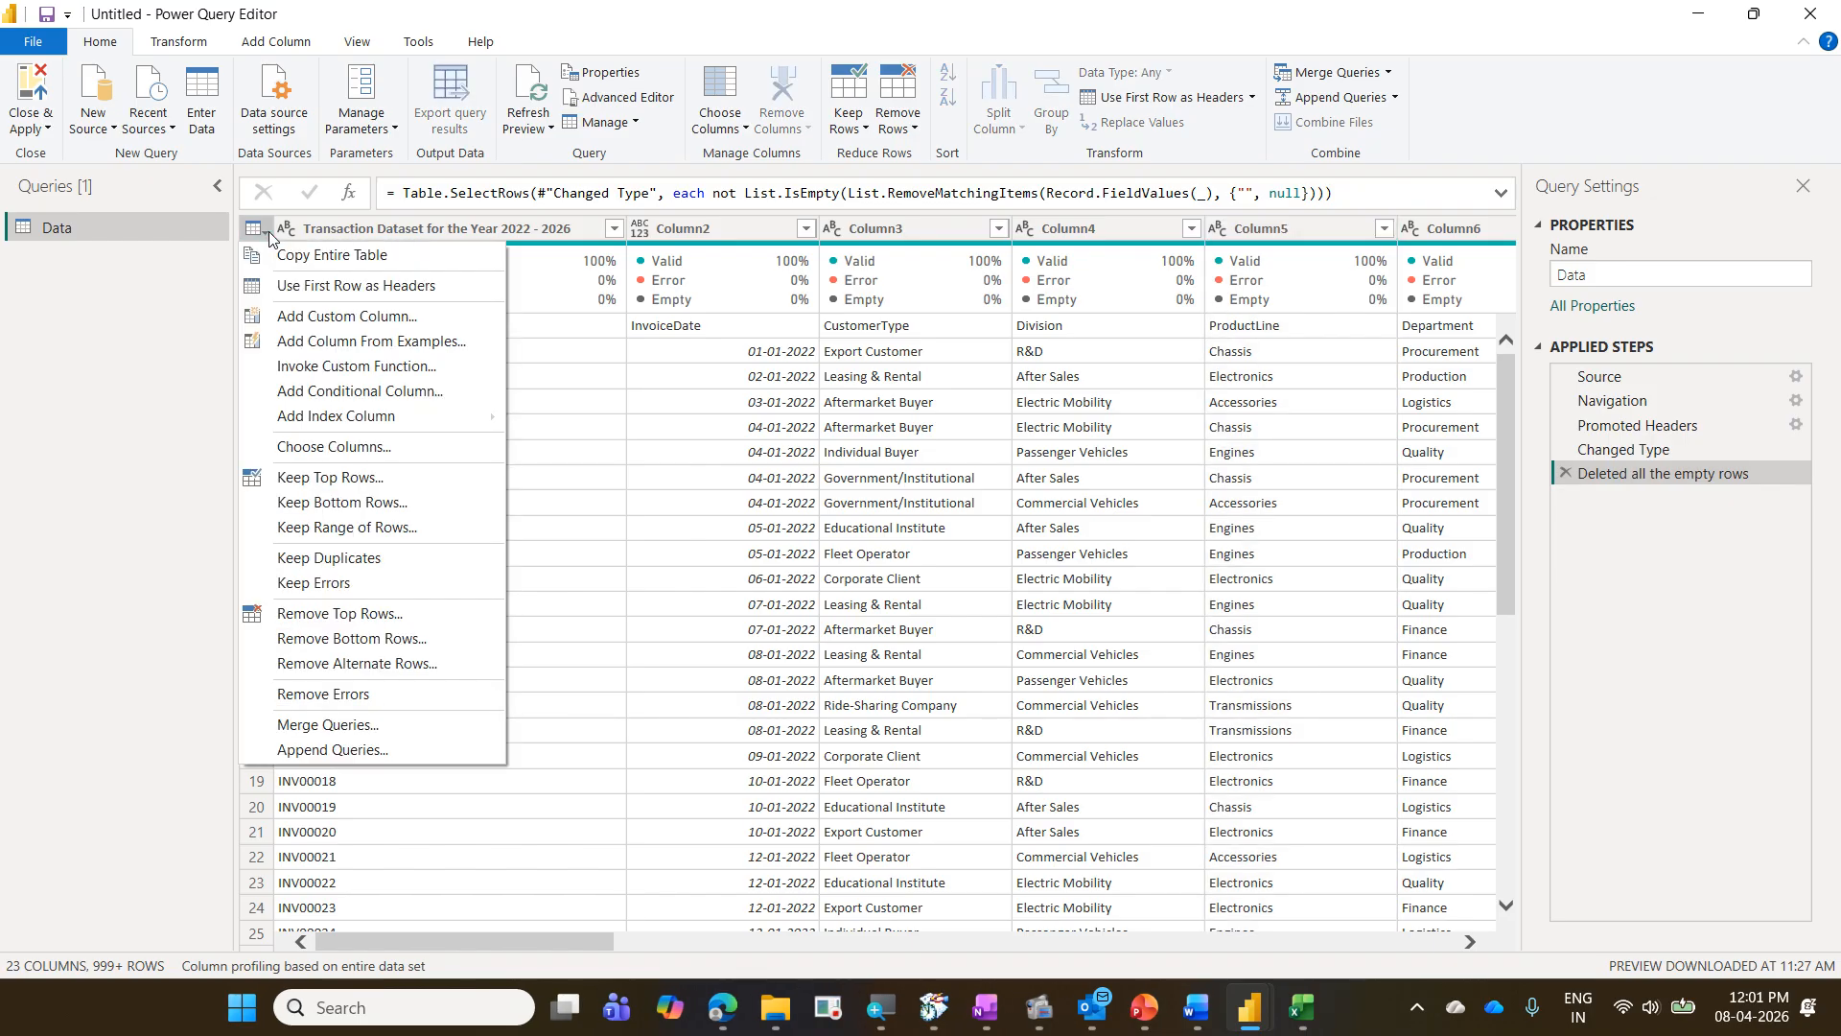
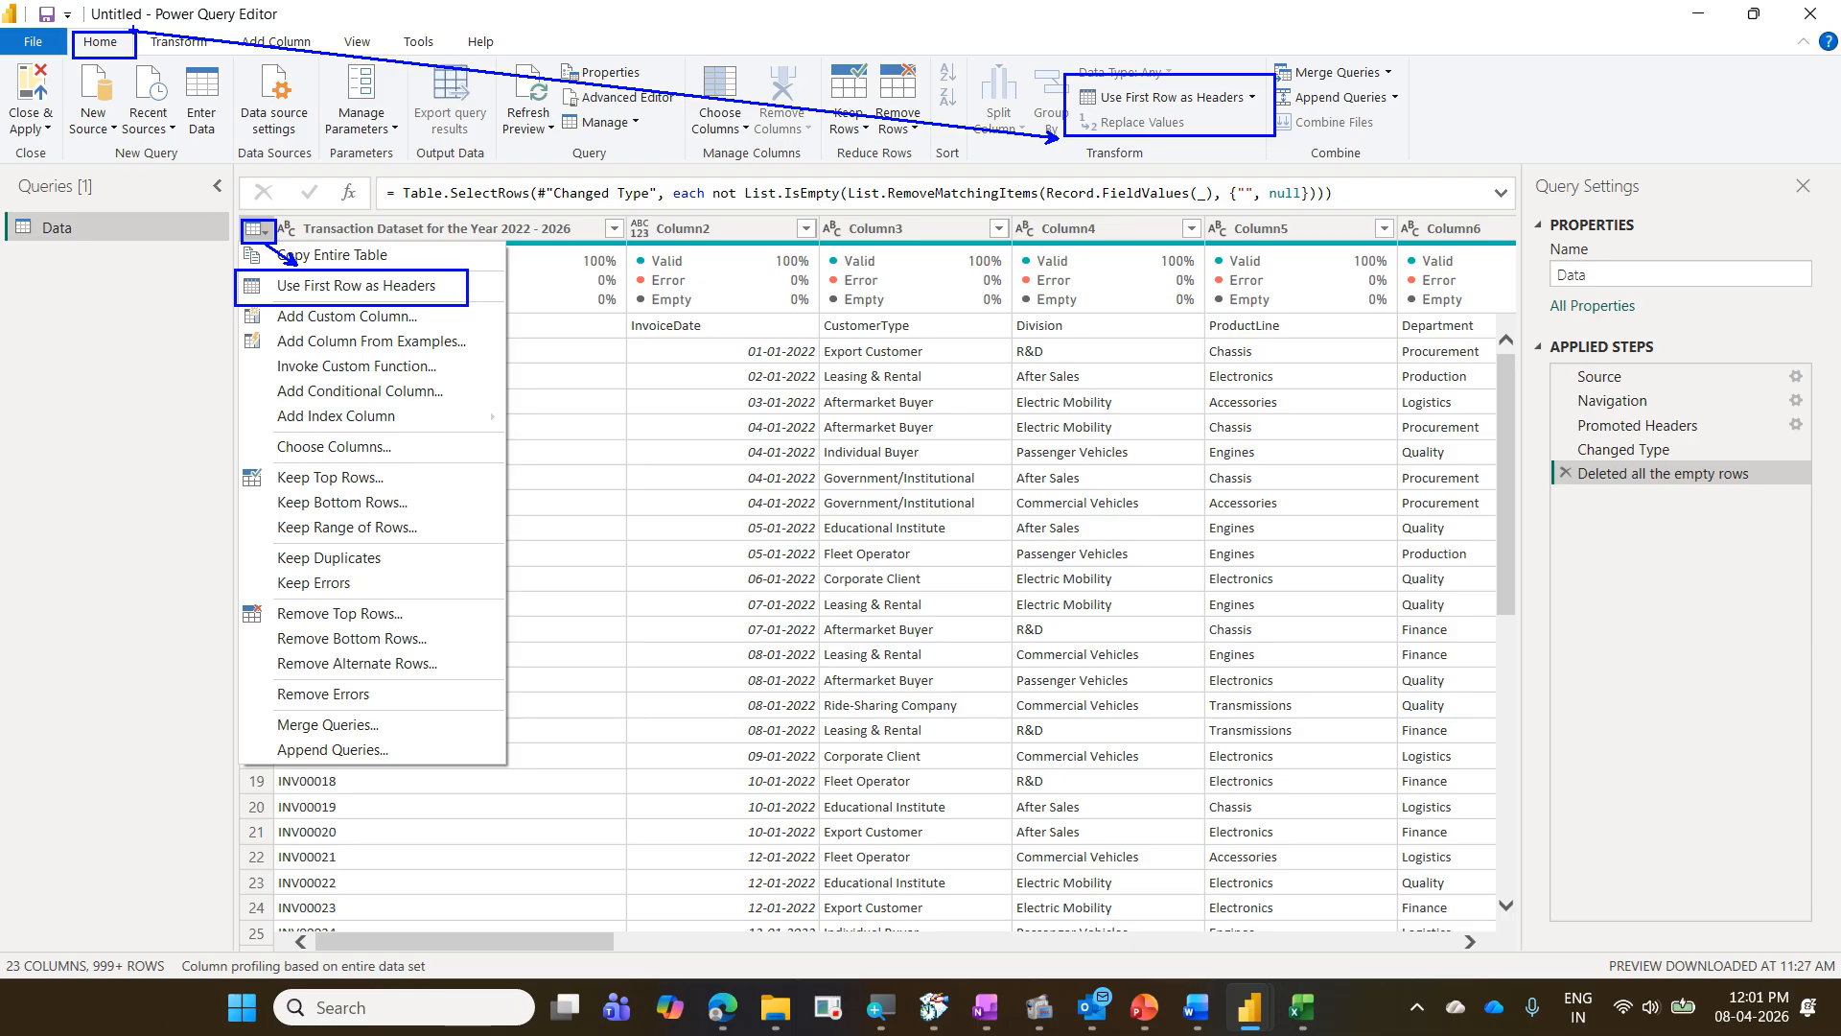
- Use the first row of the Data query as column headers and compare the previews of the two newly added steps
key(Escape)
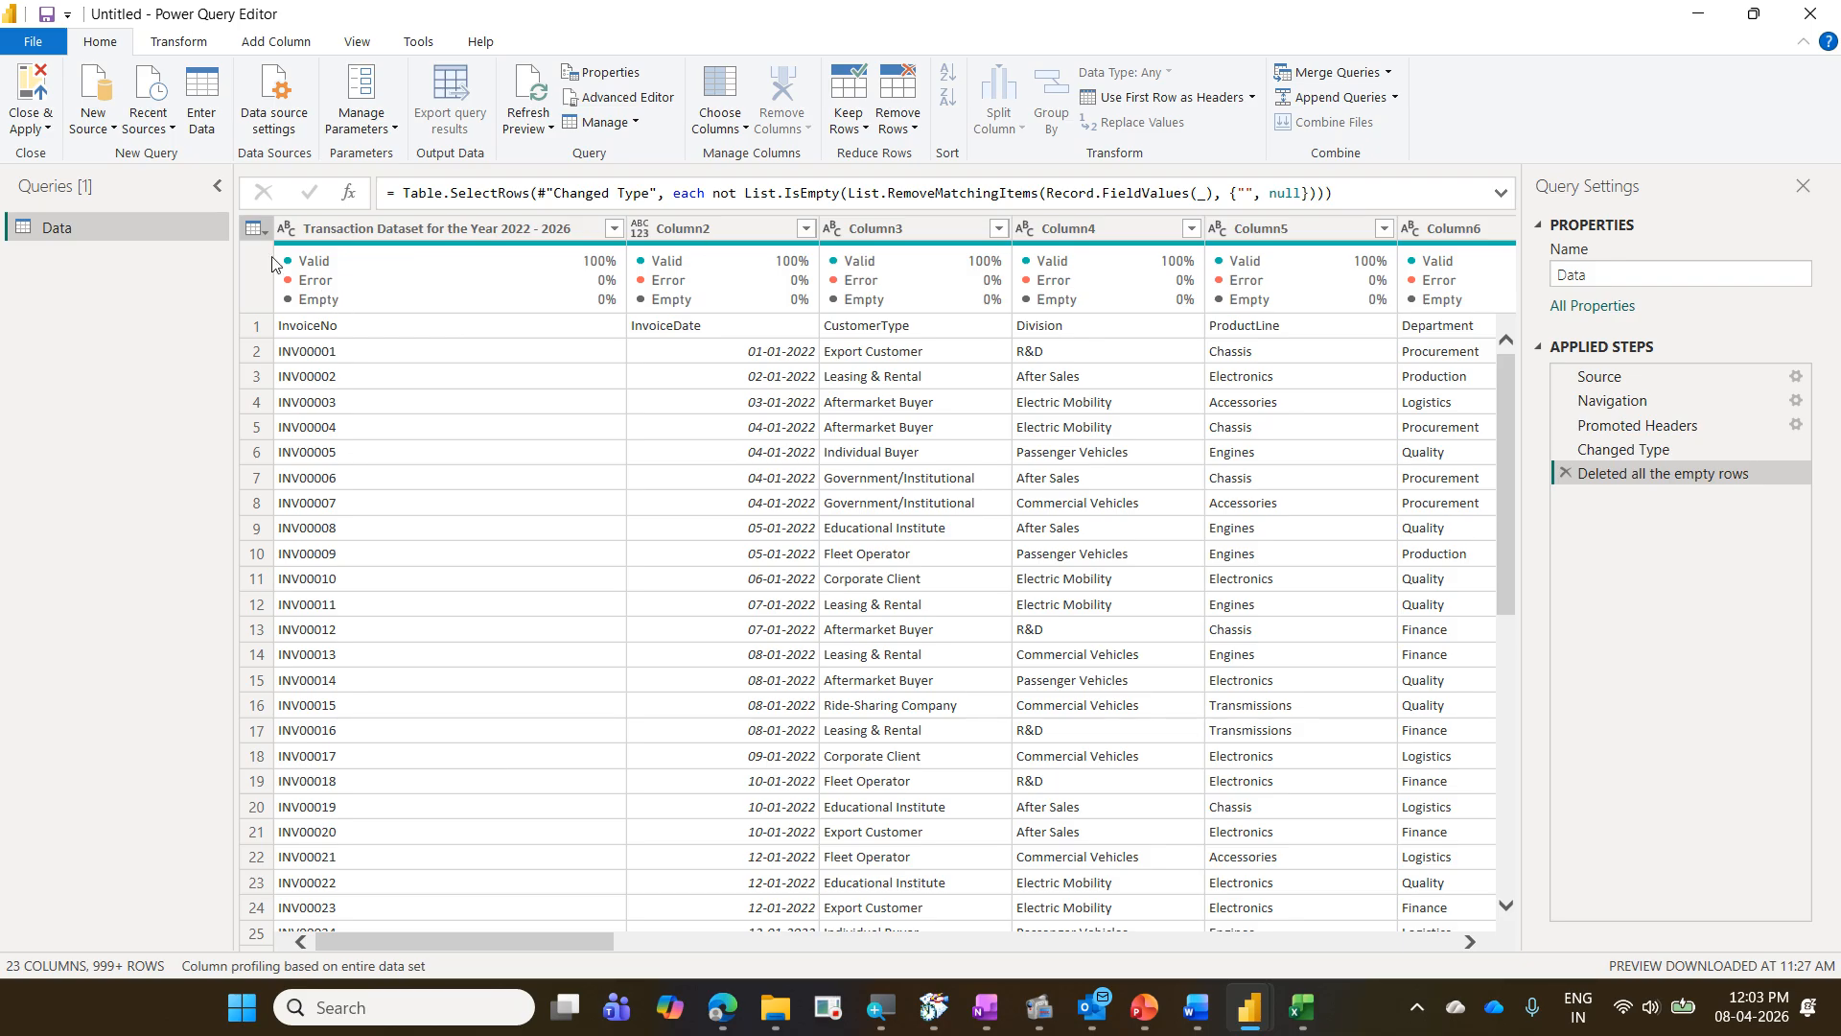
click(1172, 99)
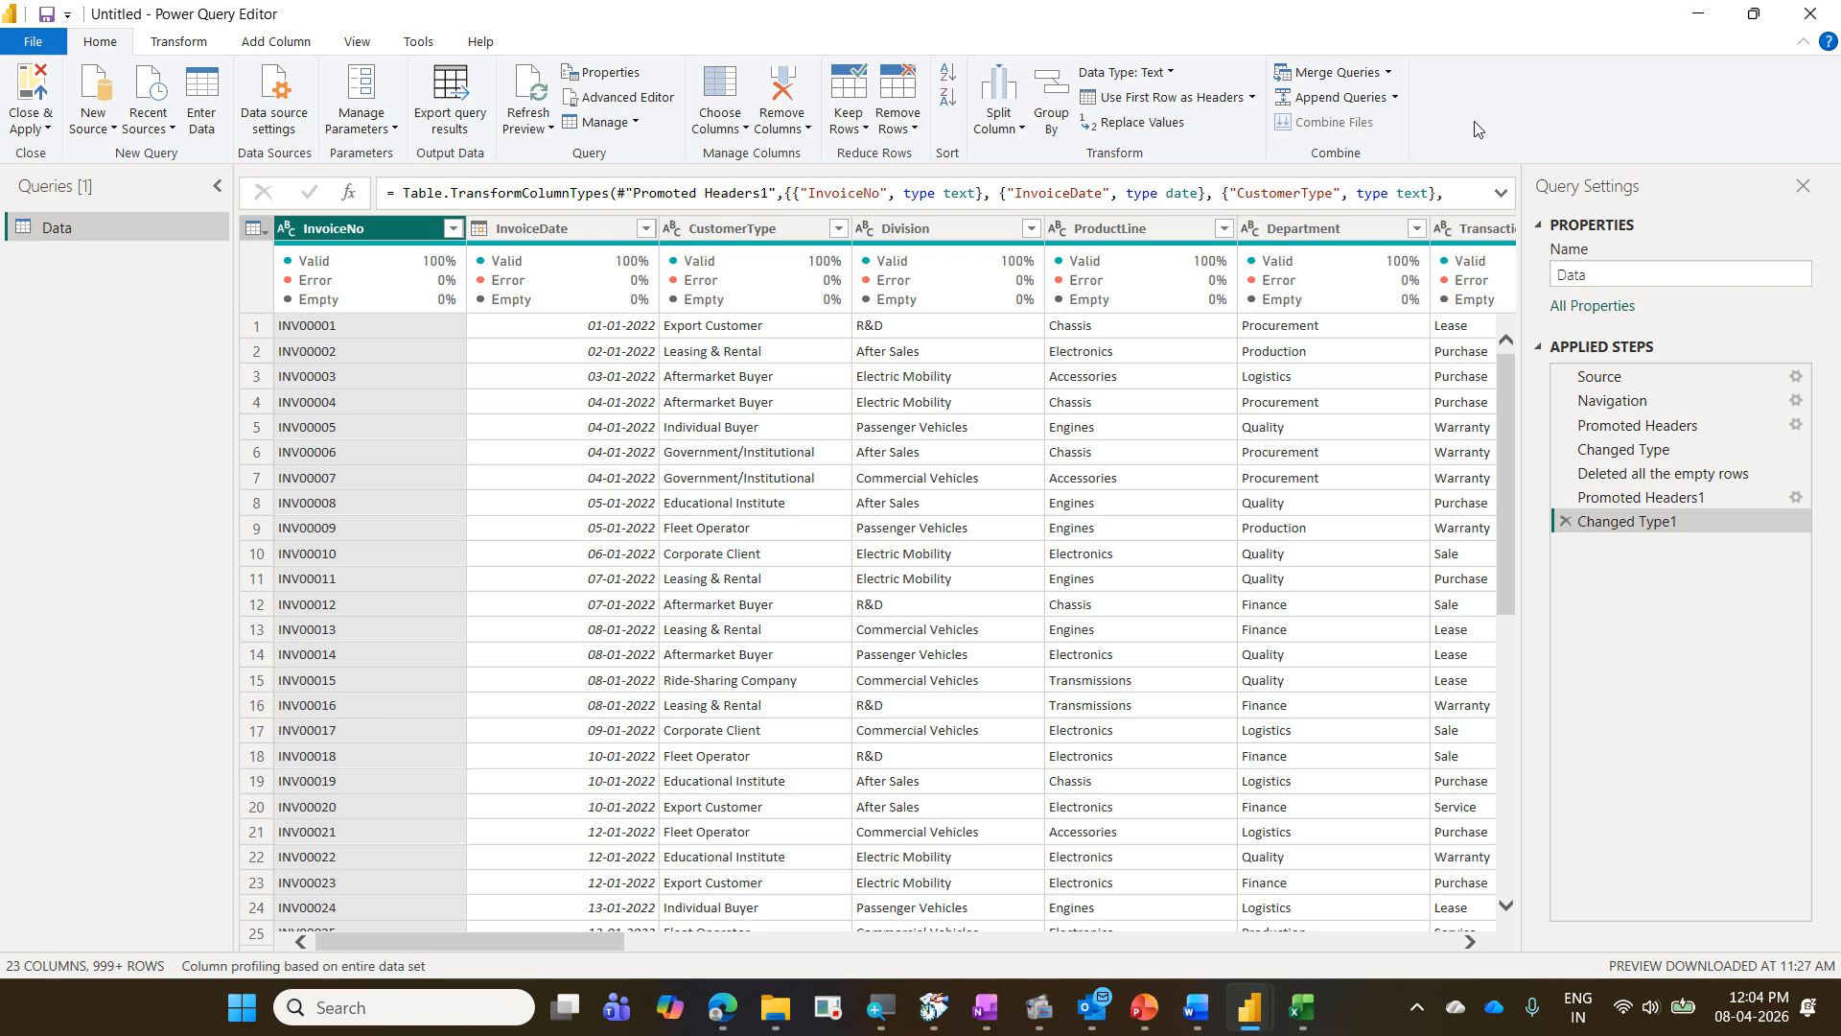
click(1679, 497)
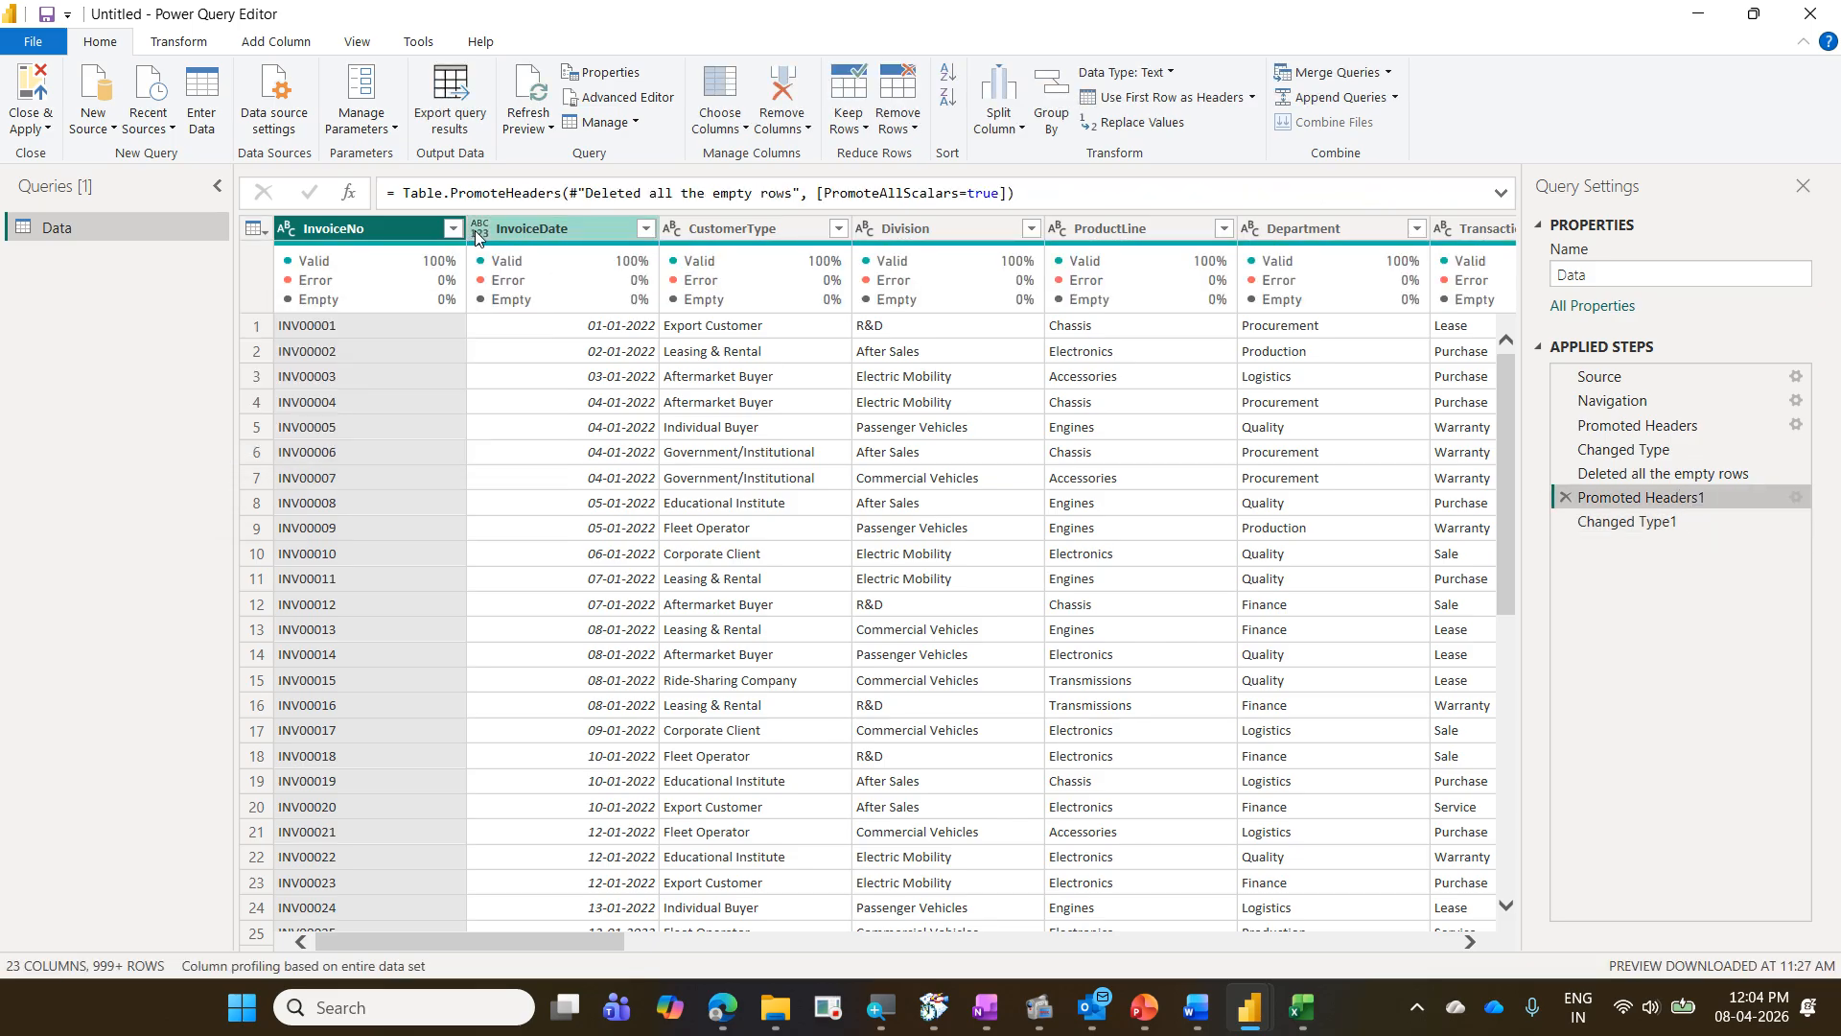
click(1626, 530)
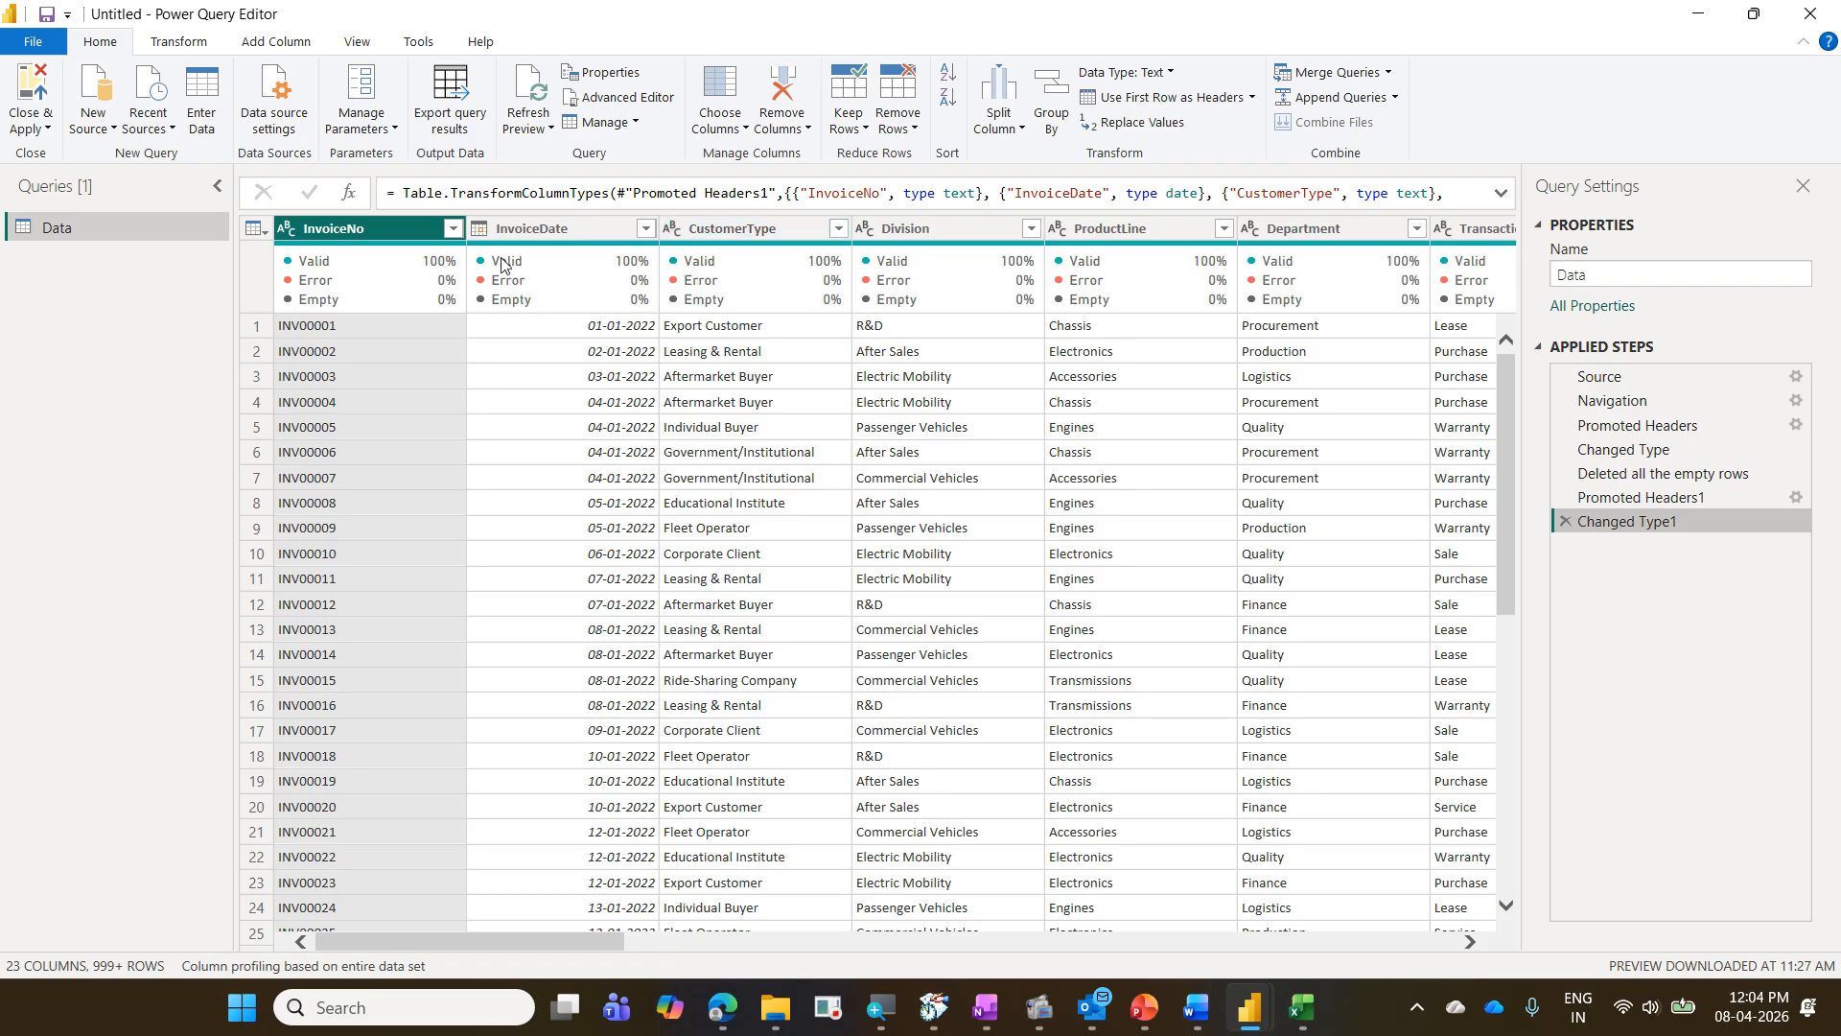
- Review the InvoiceDate column's quality summary, the Detect Data Type command and the data types available for the InvoiceNo column
mouse_move(503, 264)
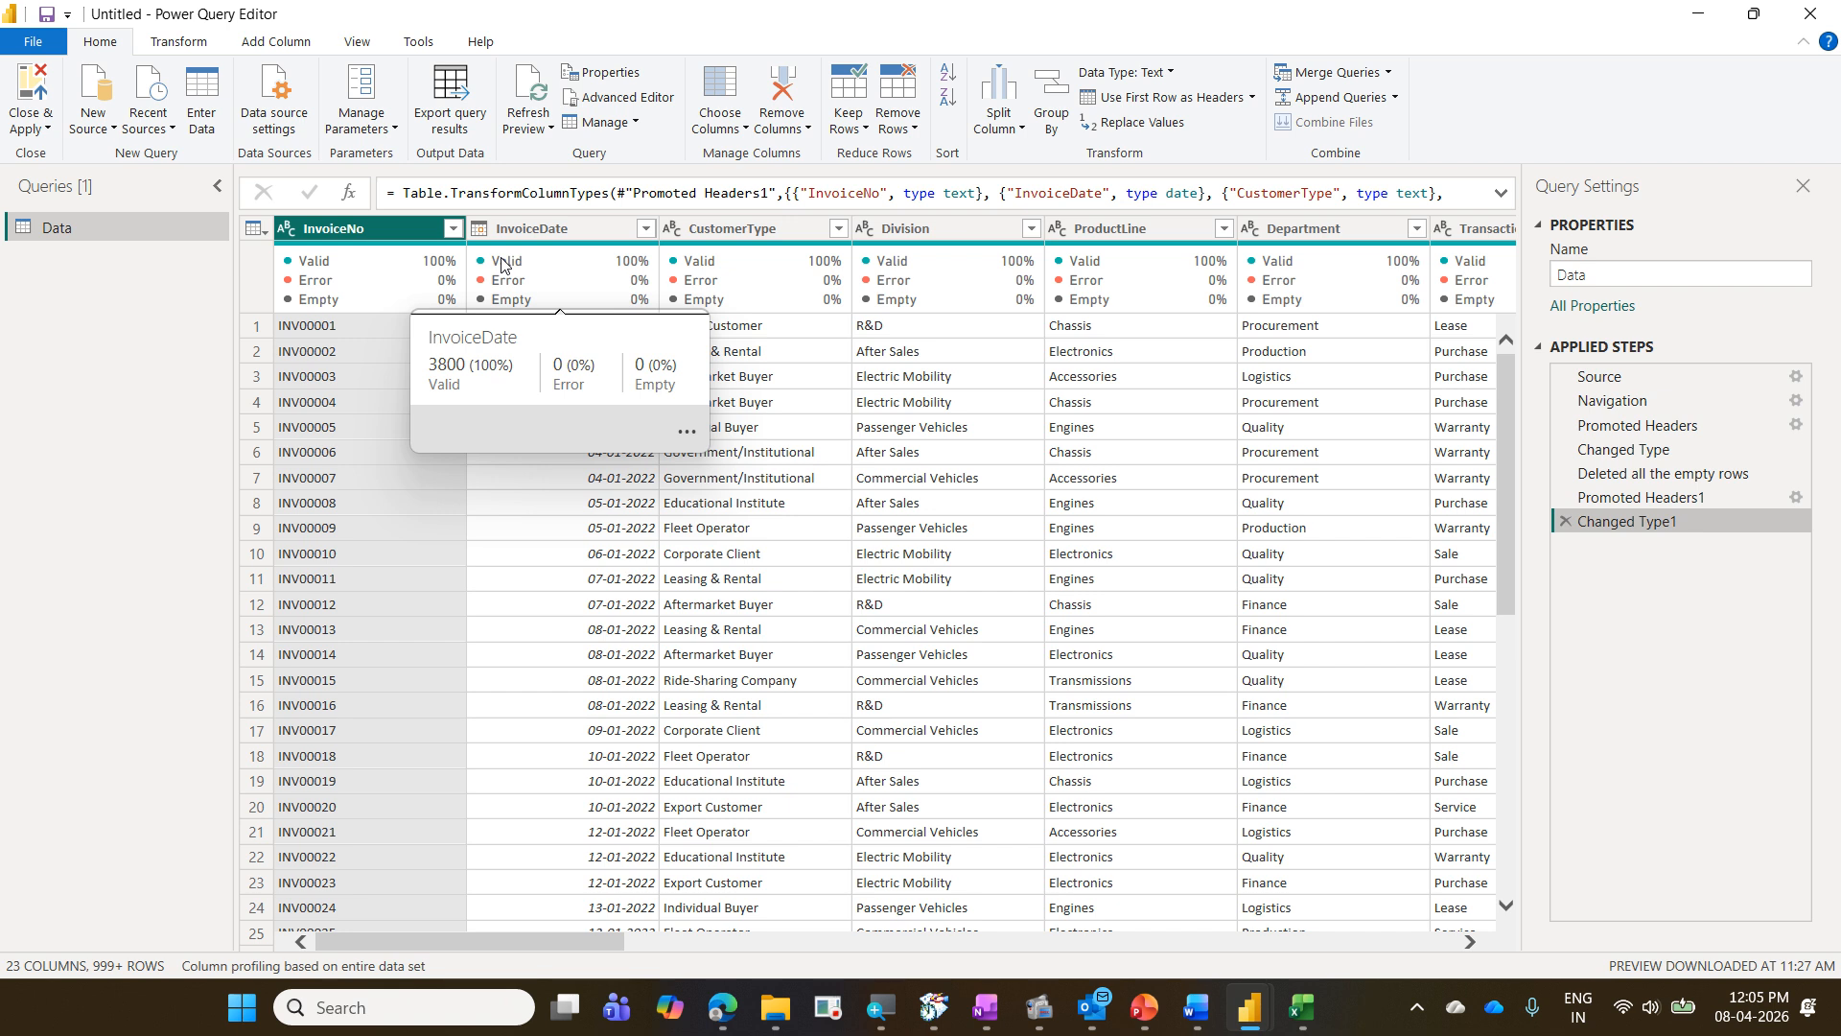
click(564, 235)
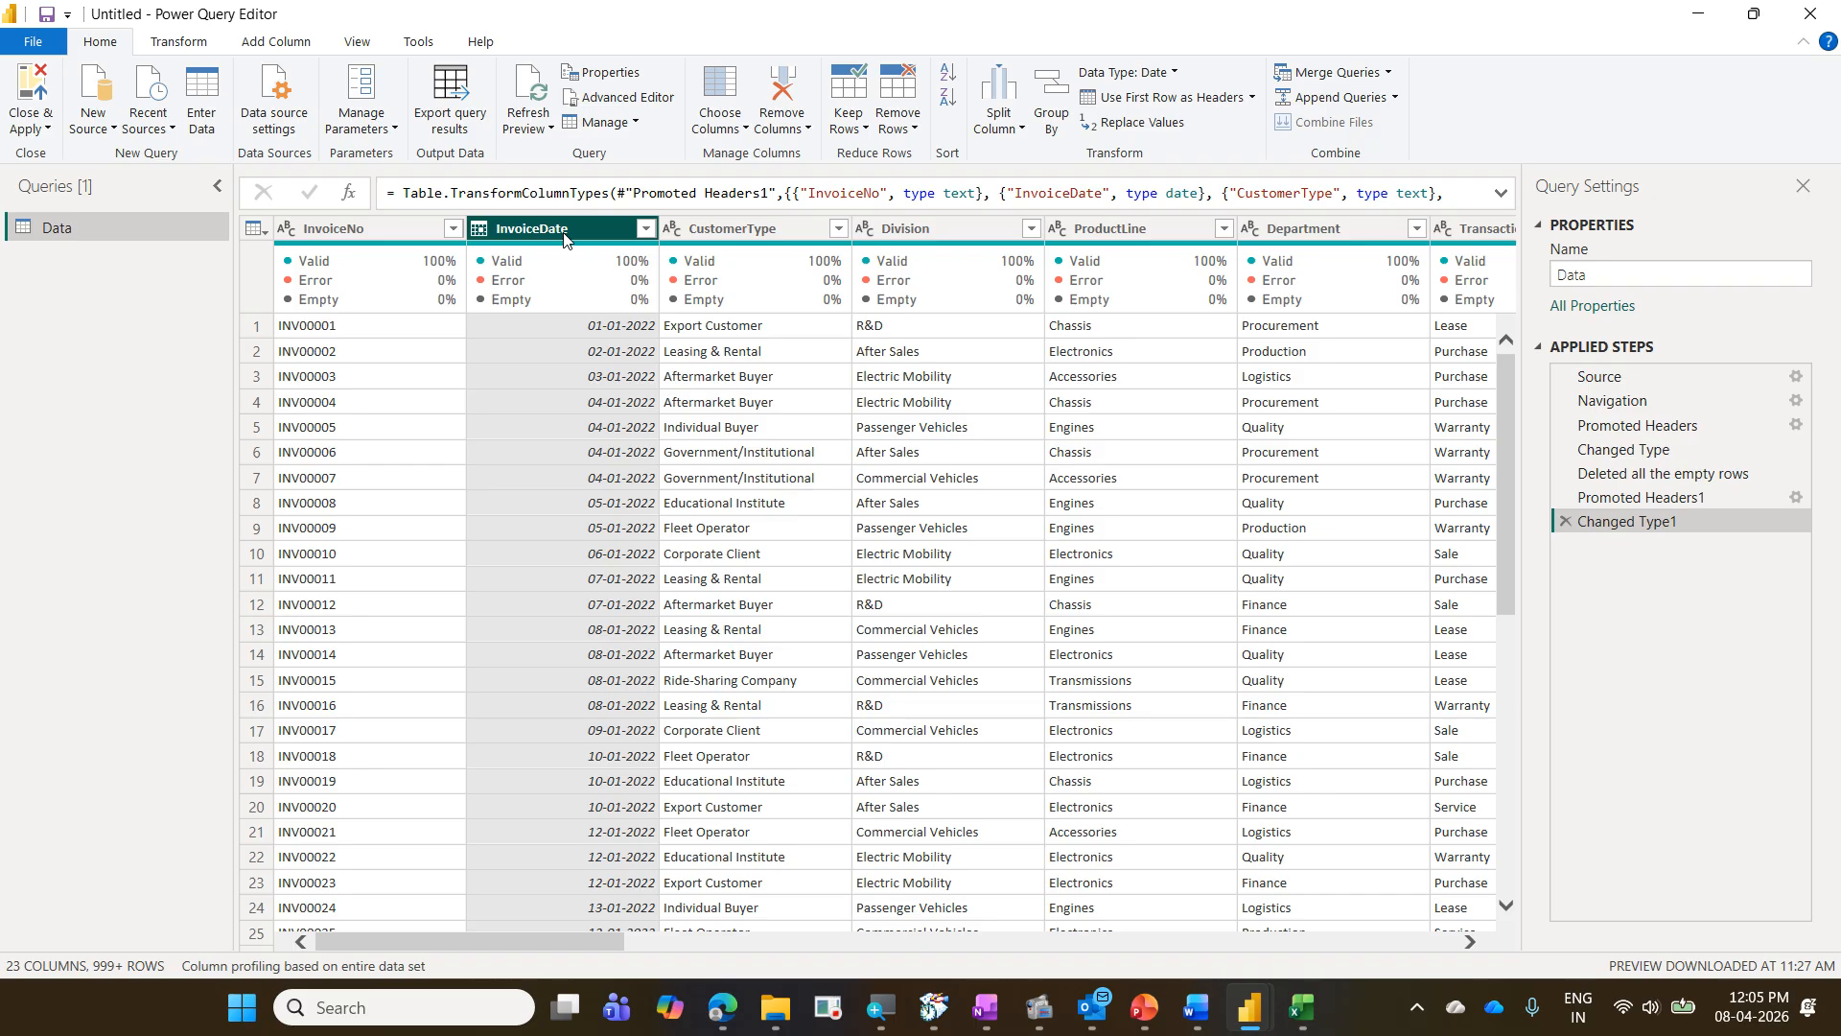
click(195, 46)
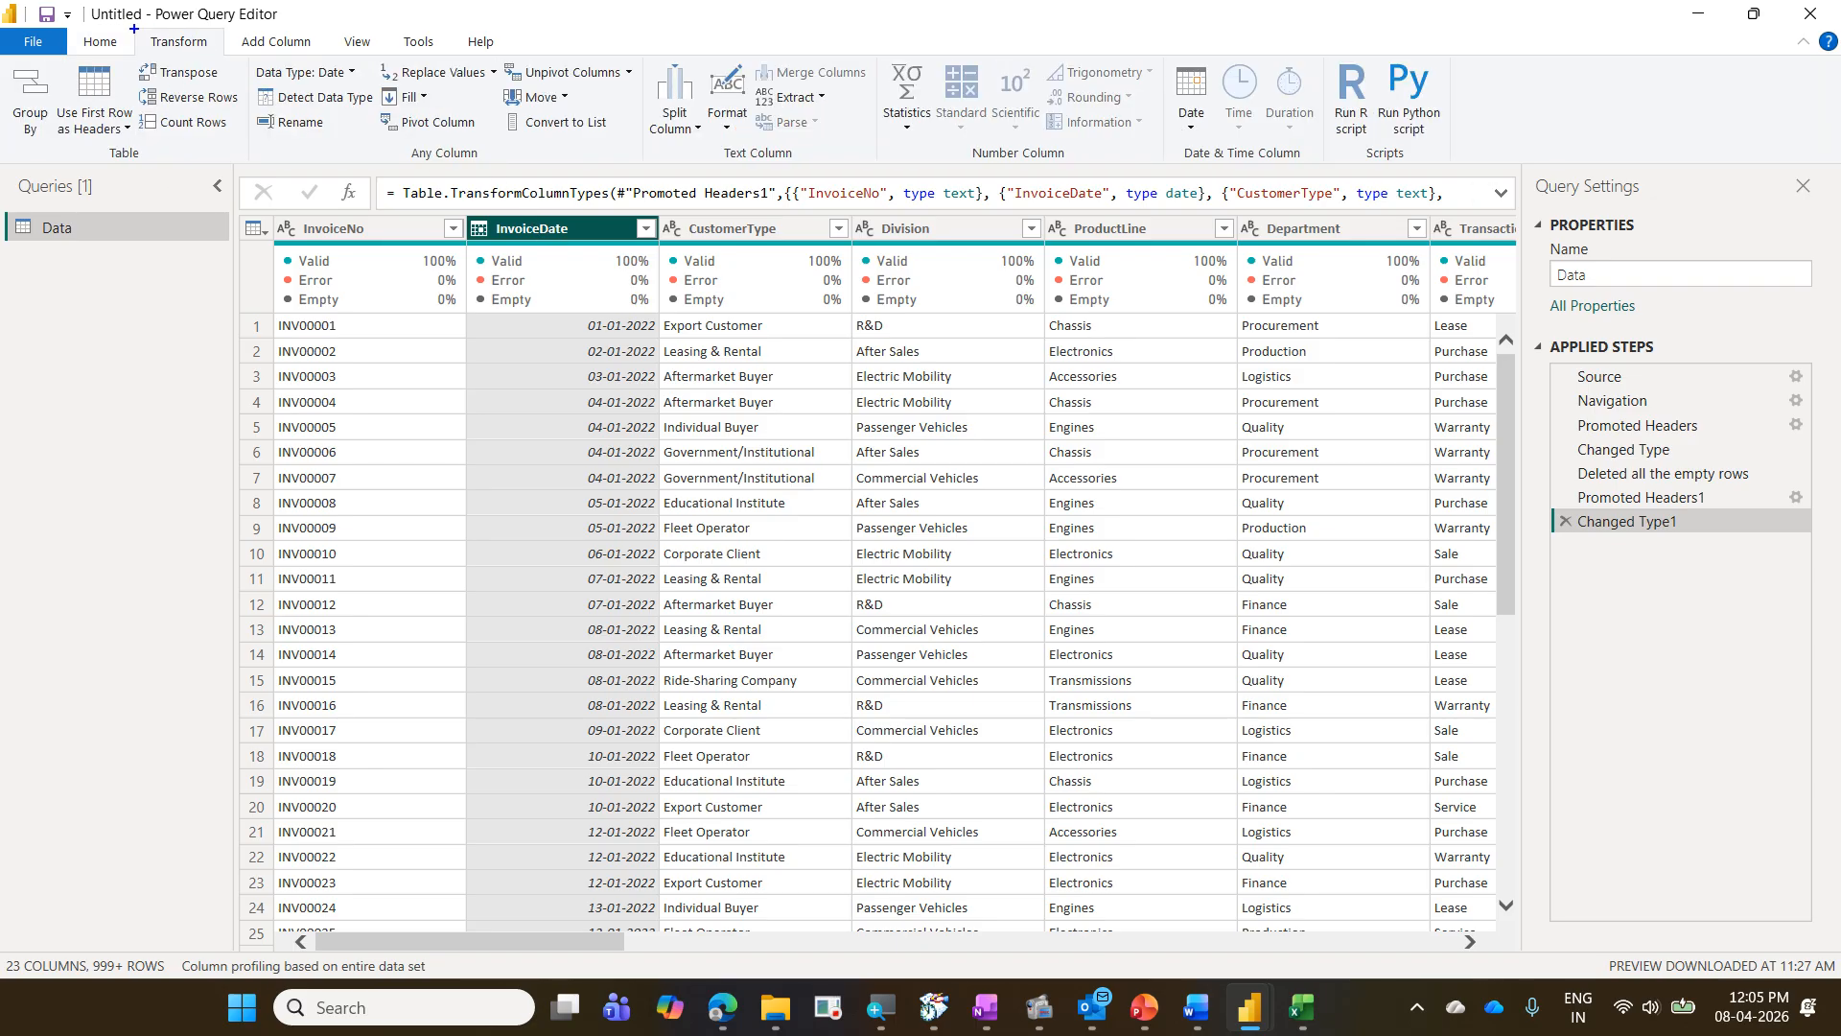
mouse_move(134, 26)
mouse_down()
mouse_move(282, 105)
mouse_move(384, 121)
mouse_up()
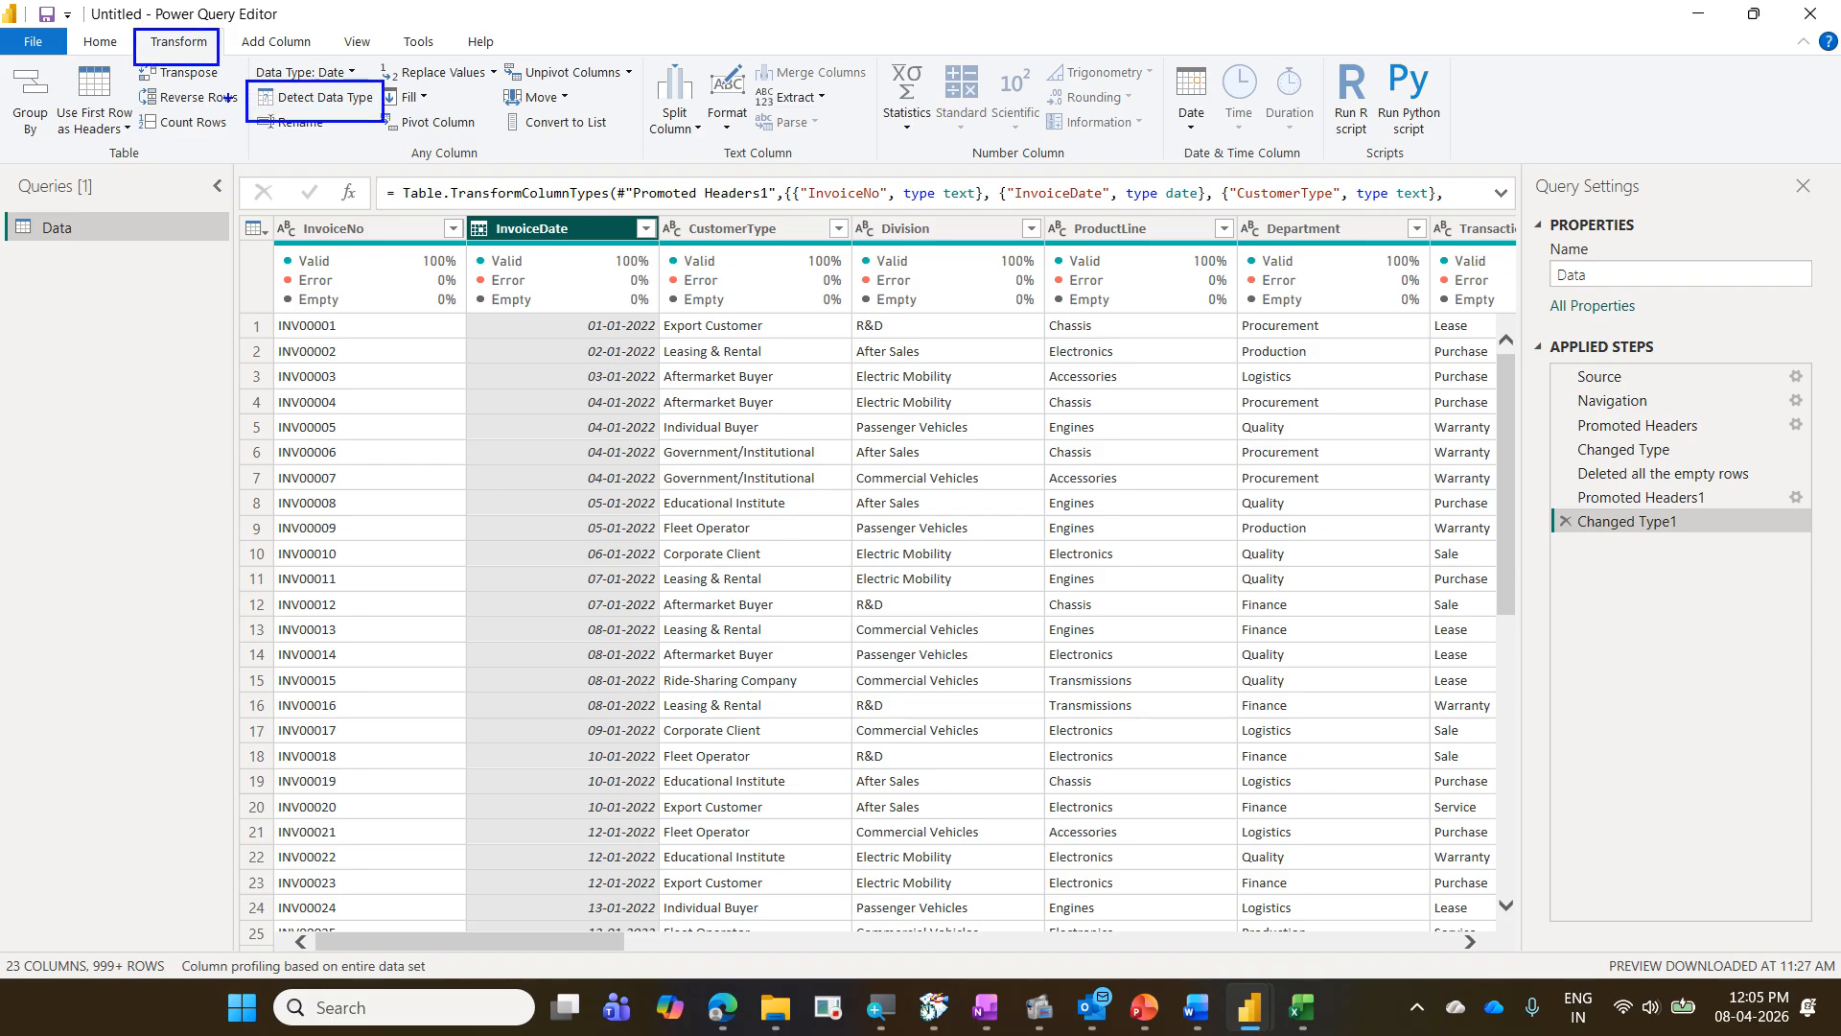
drag(189, 71, 240, 107)
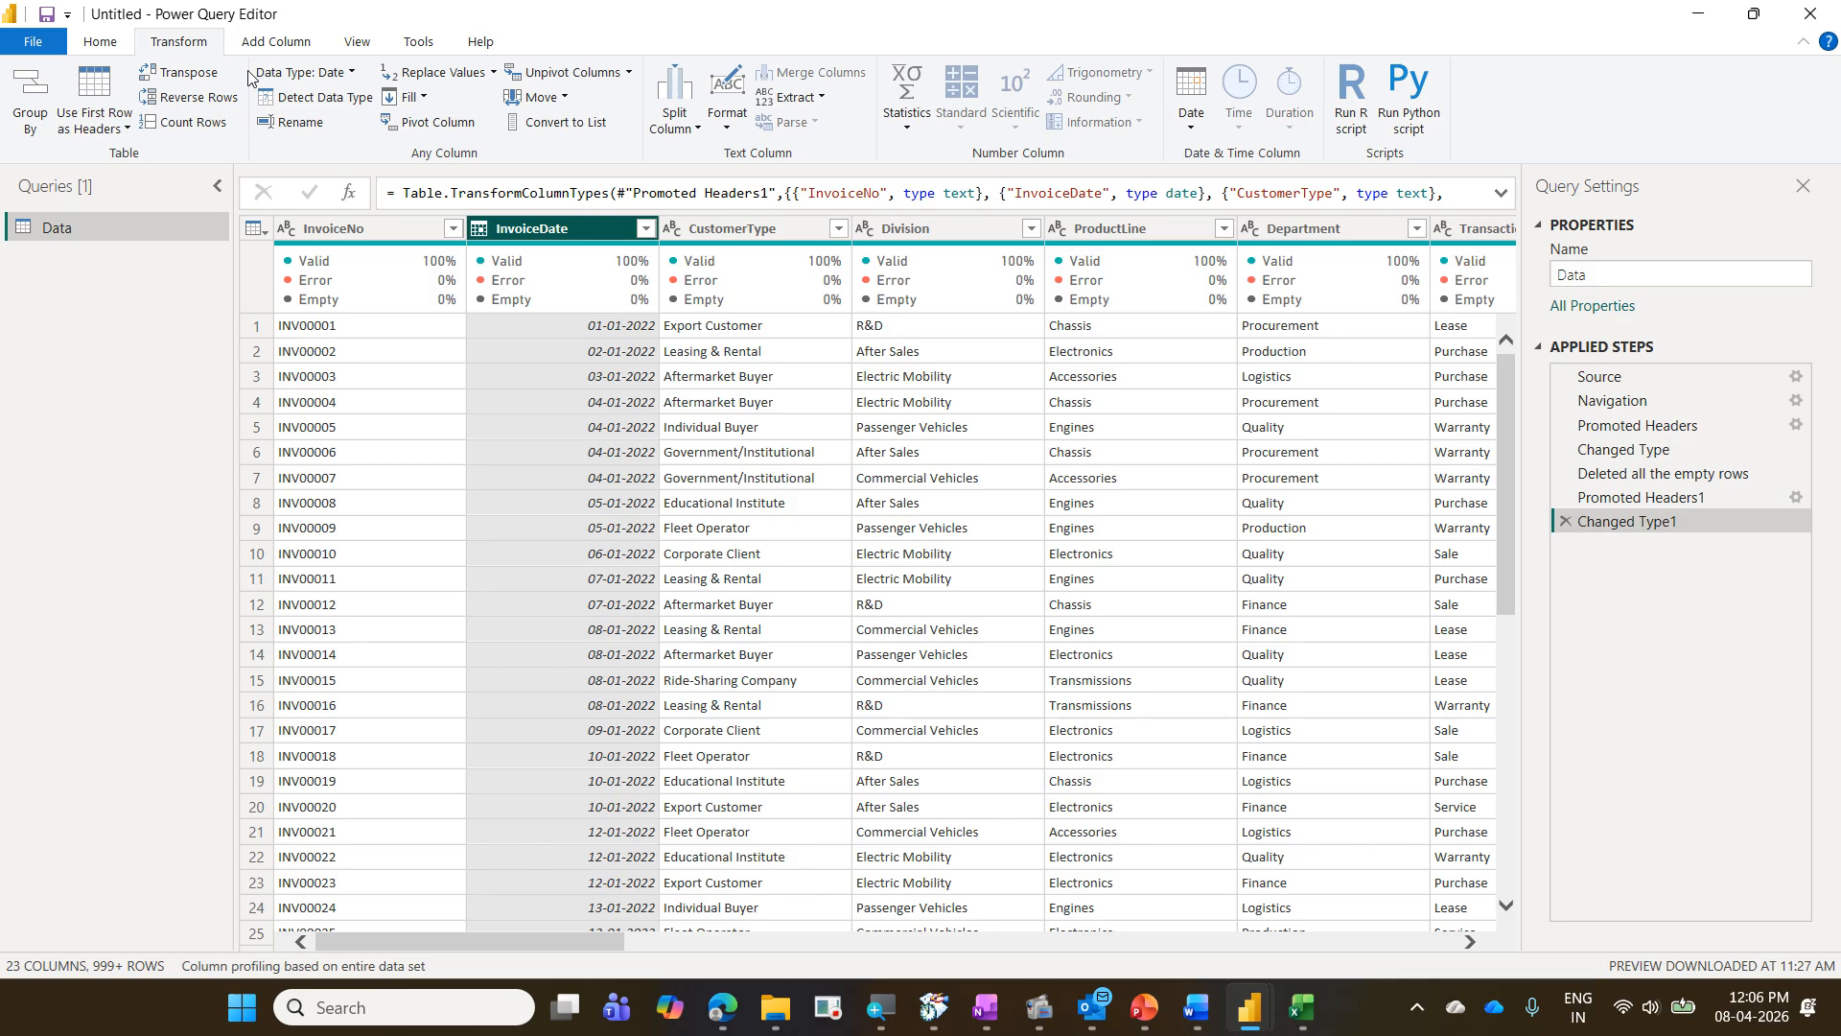
mouse_move(345, 252)
mouse_move(305, 283)
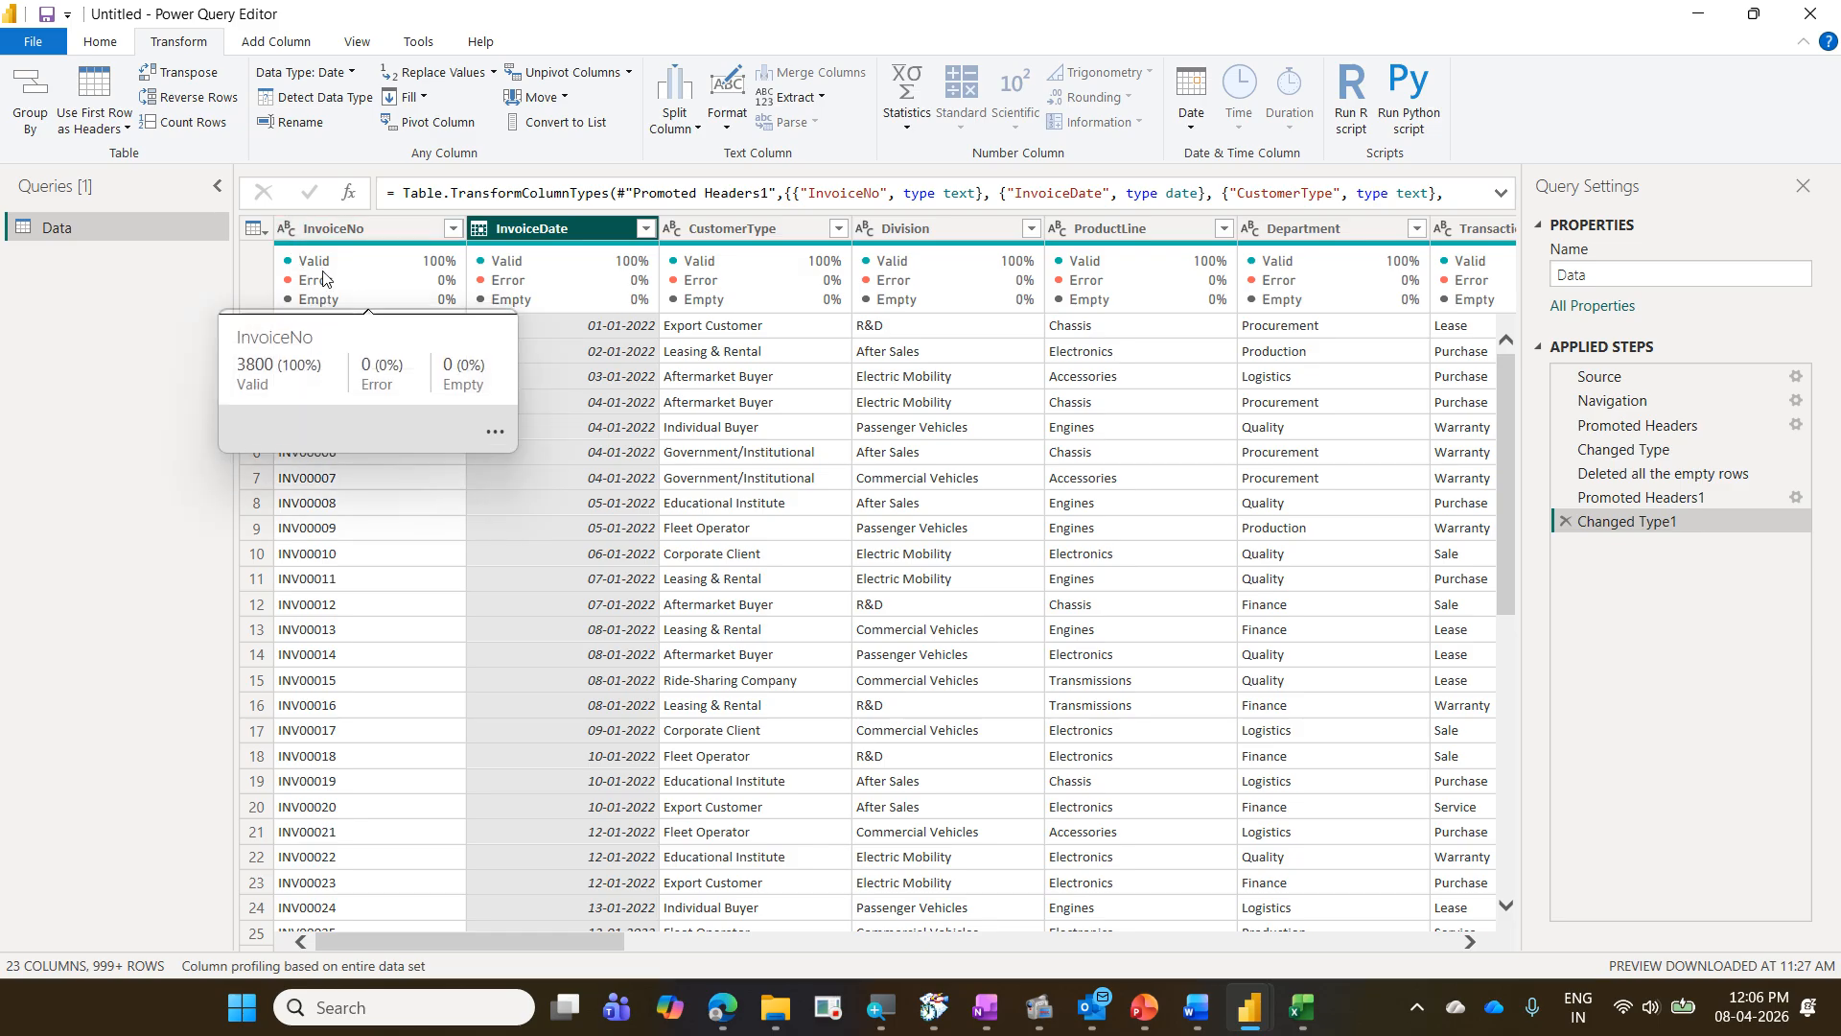
click(286, 230)
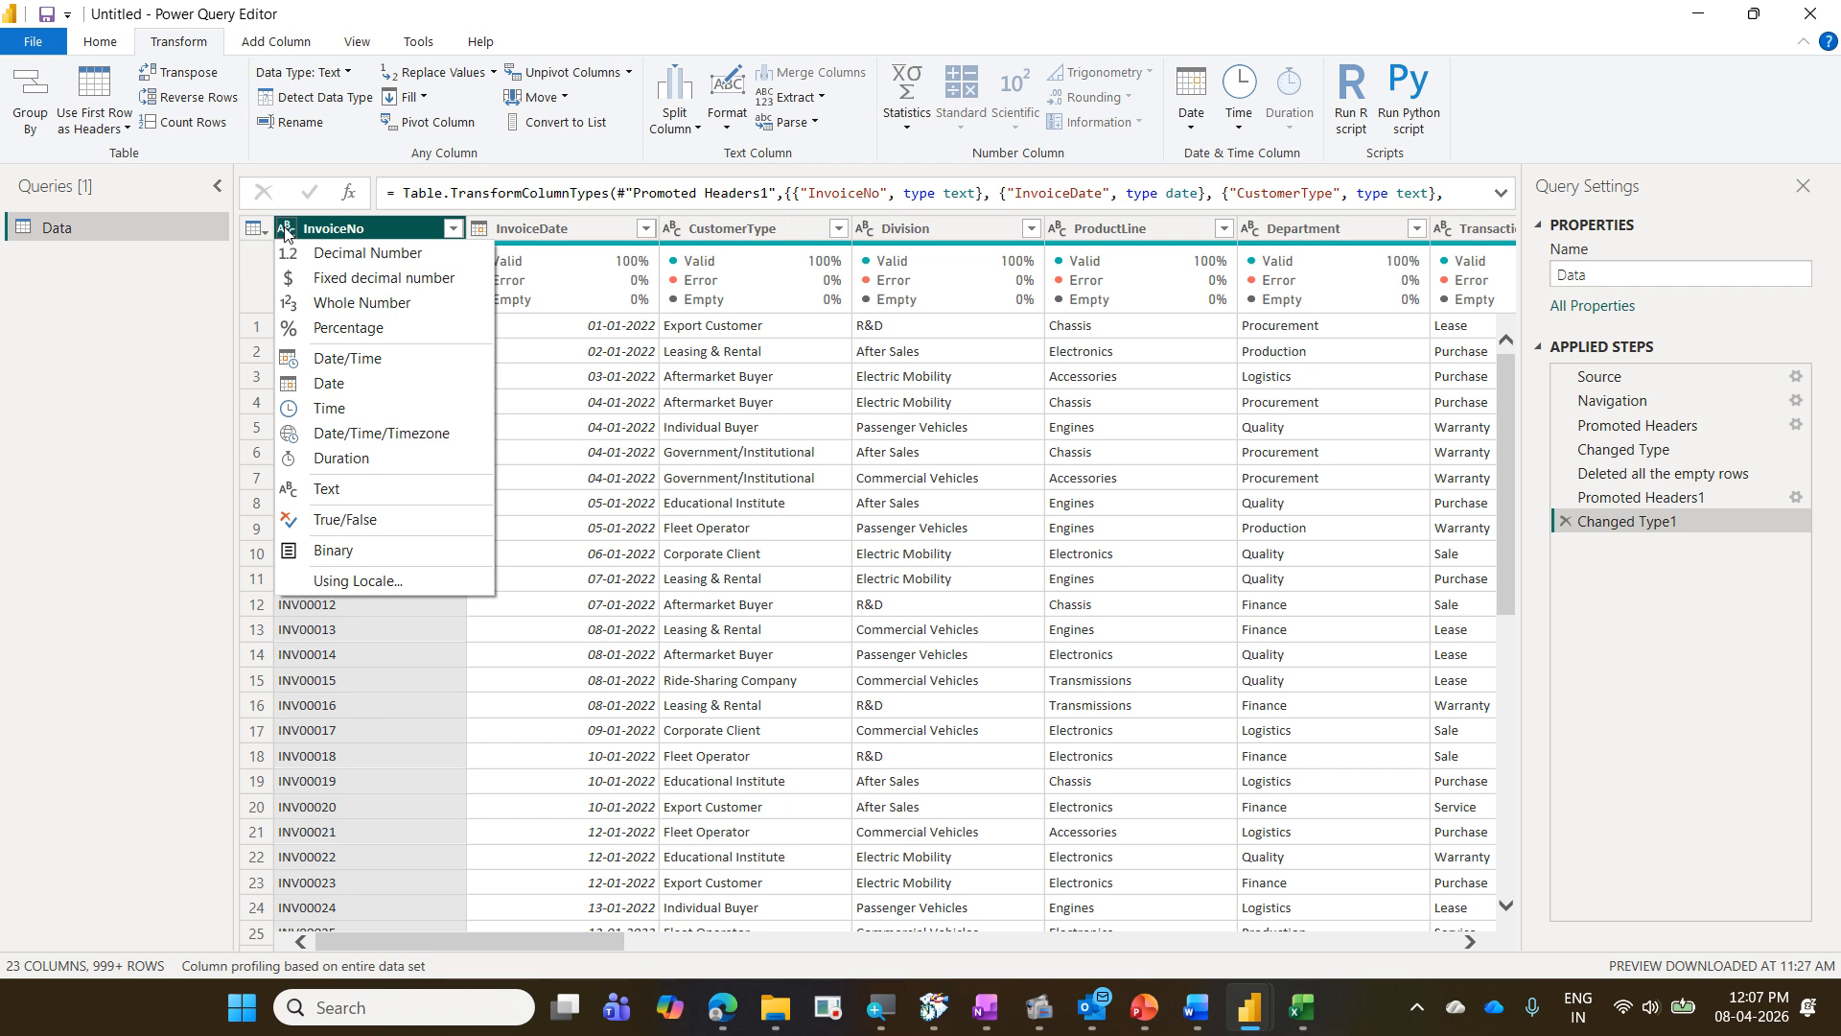
click(288, 235)
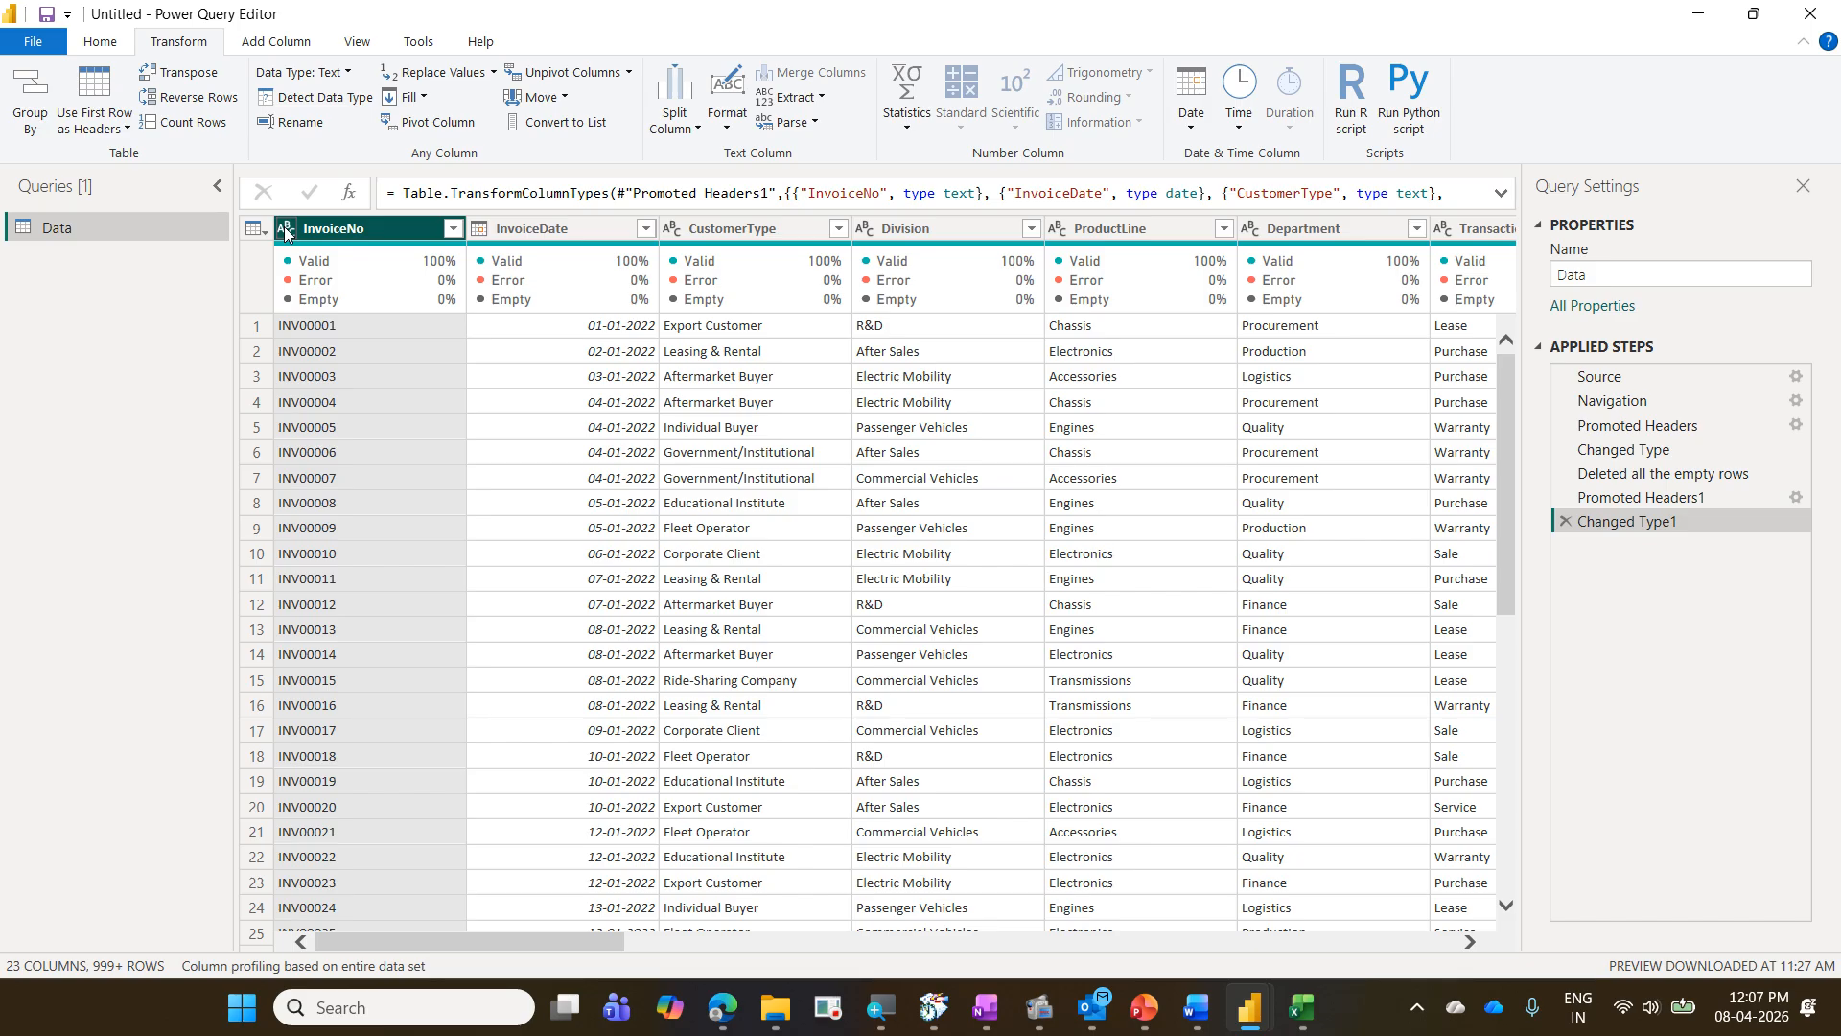
- Examine the empty columns after NetProfit, and the options for removing Column19 or choosing which columns to keep
drag(543, 938, 1312, 1024)
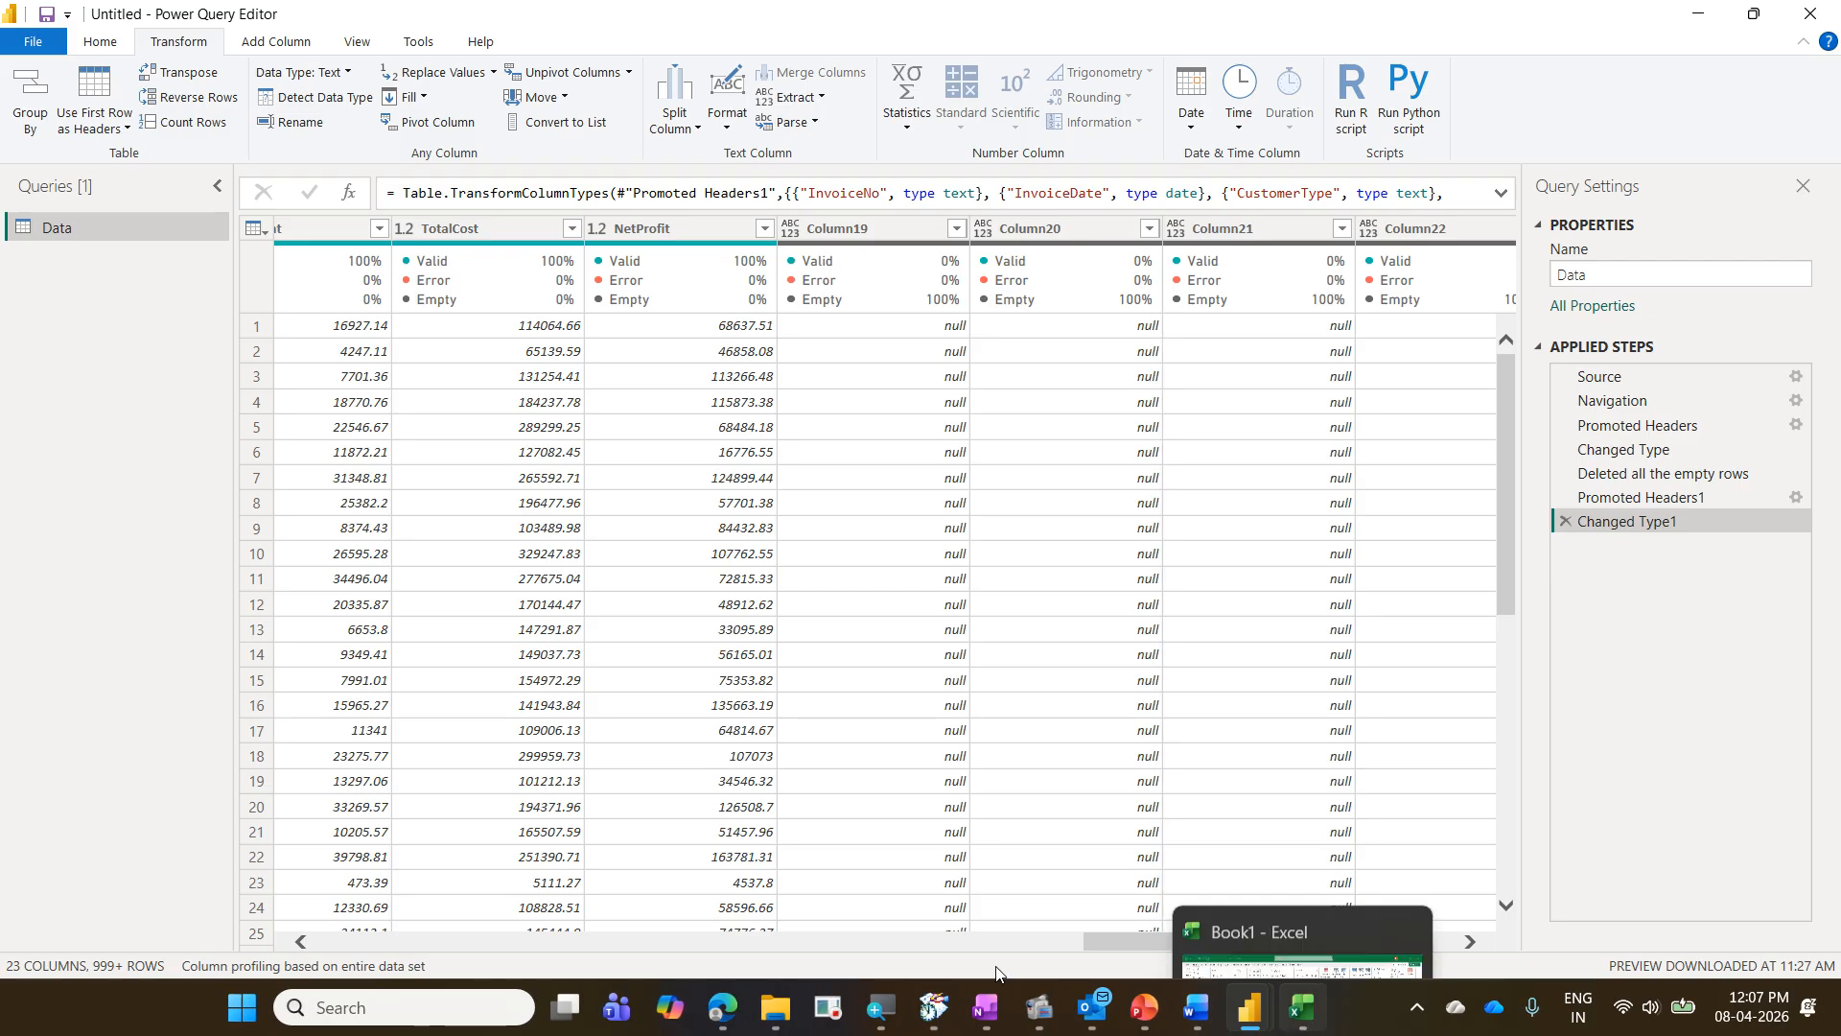
right_click(847, 234)
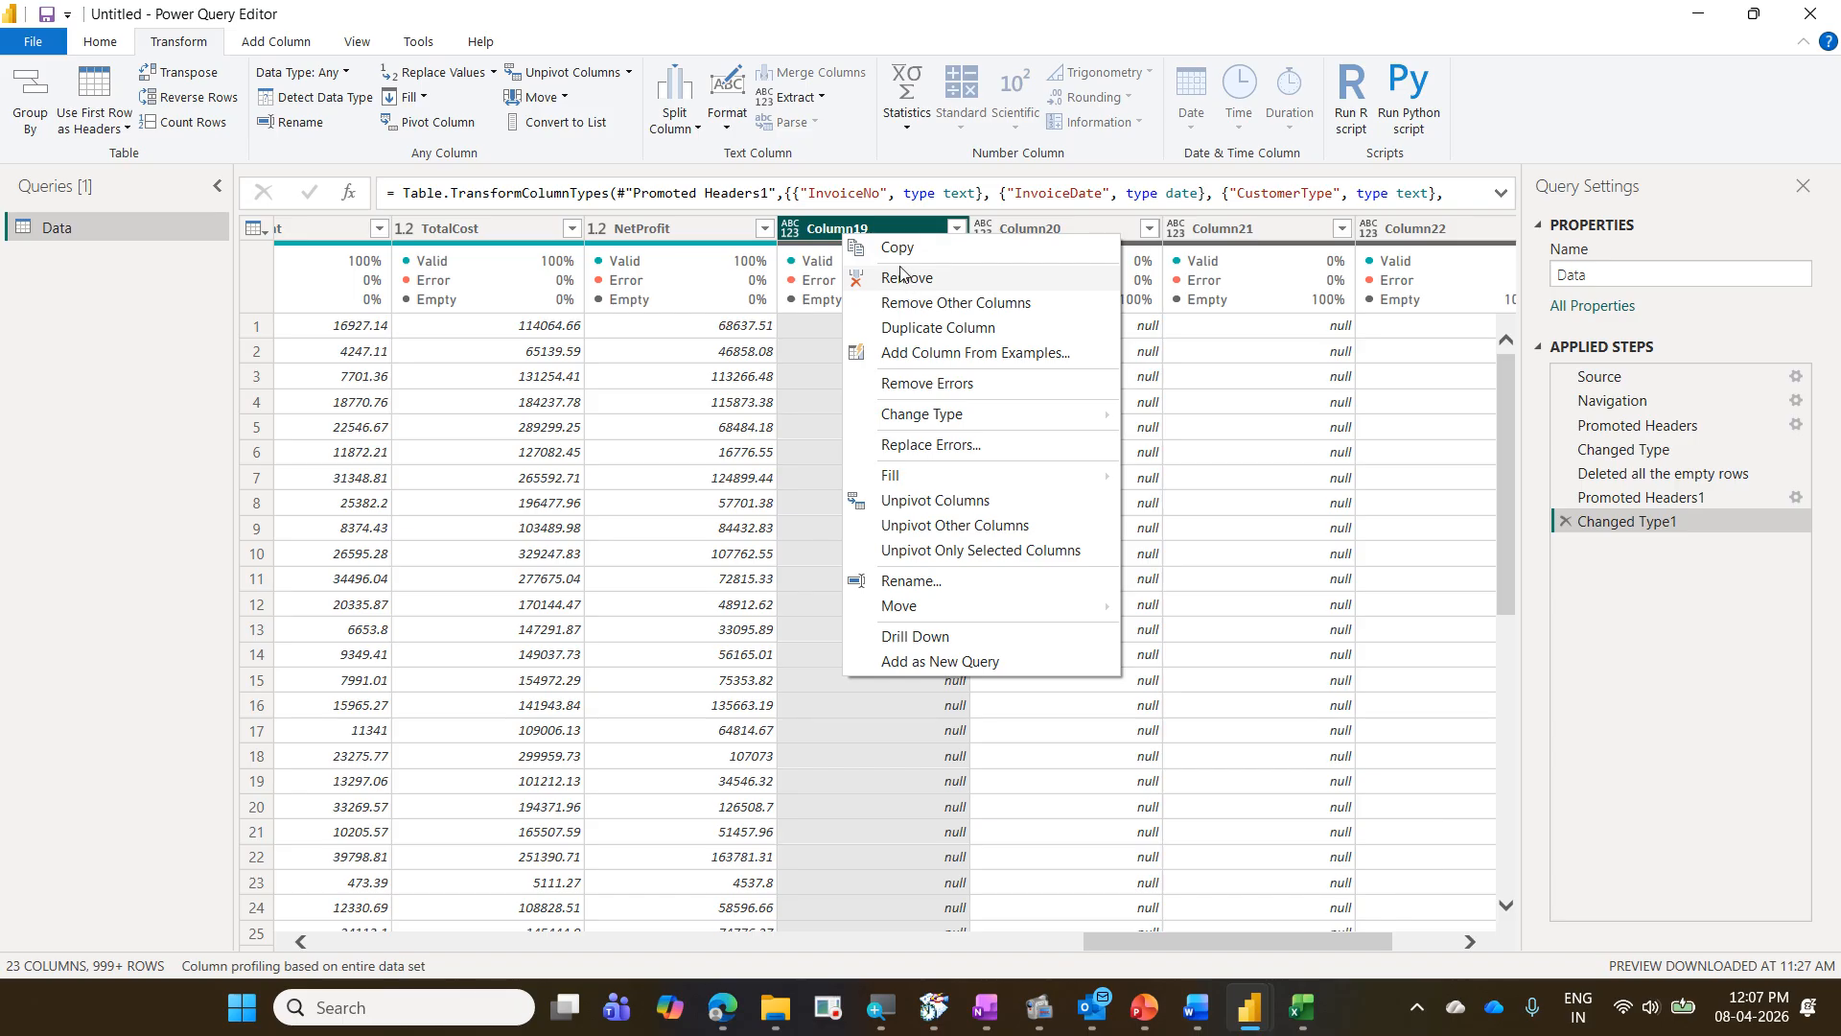
click(823, 234)
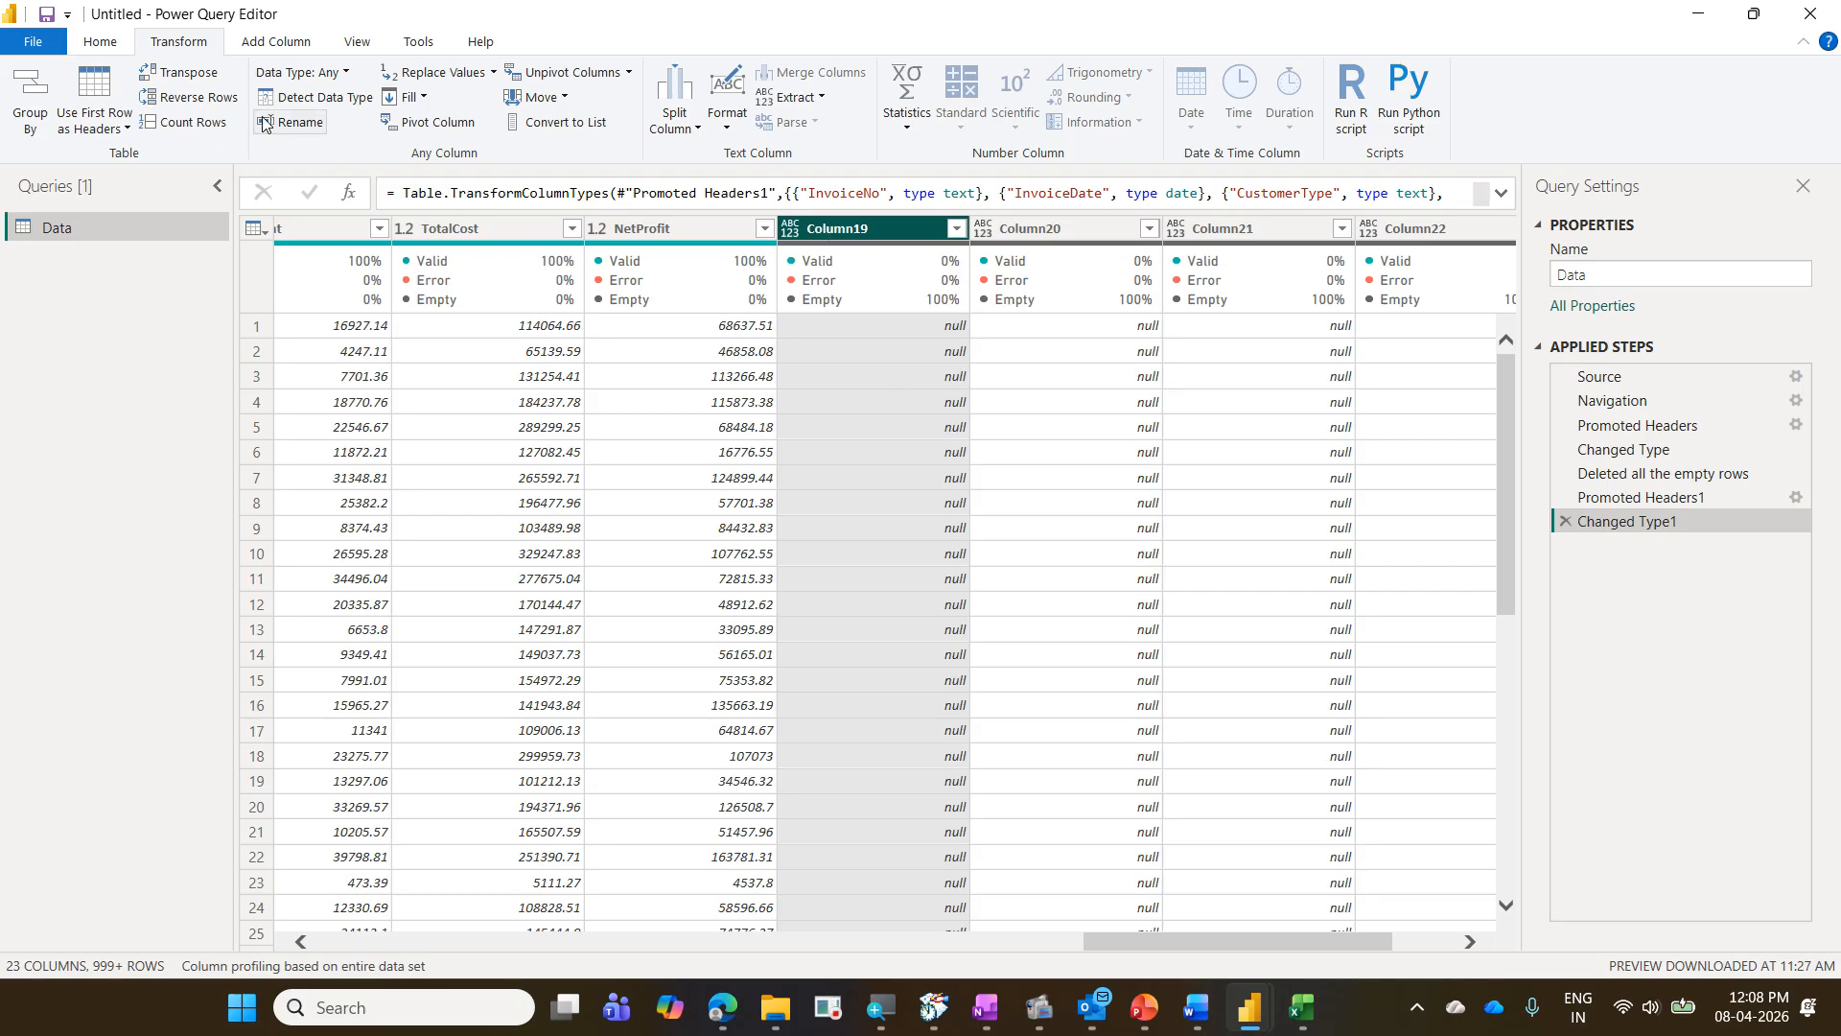
click(101, 43)
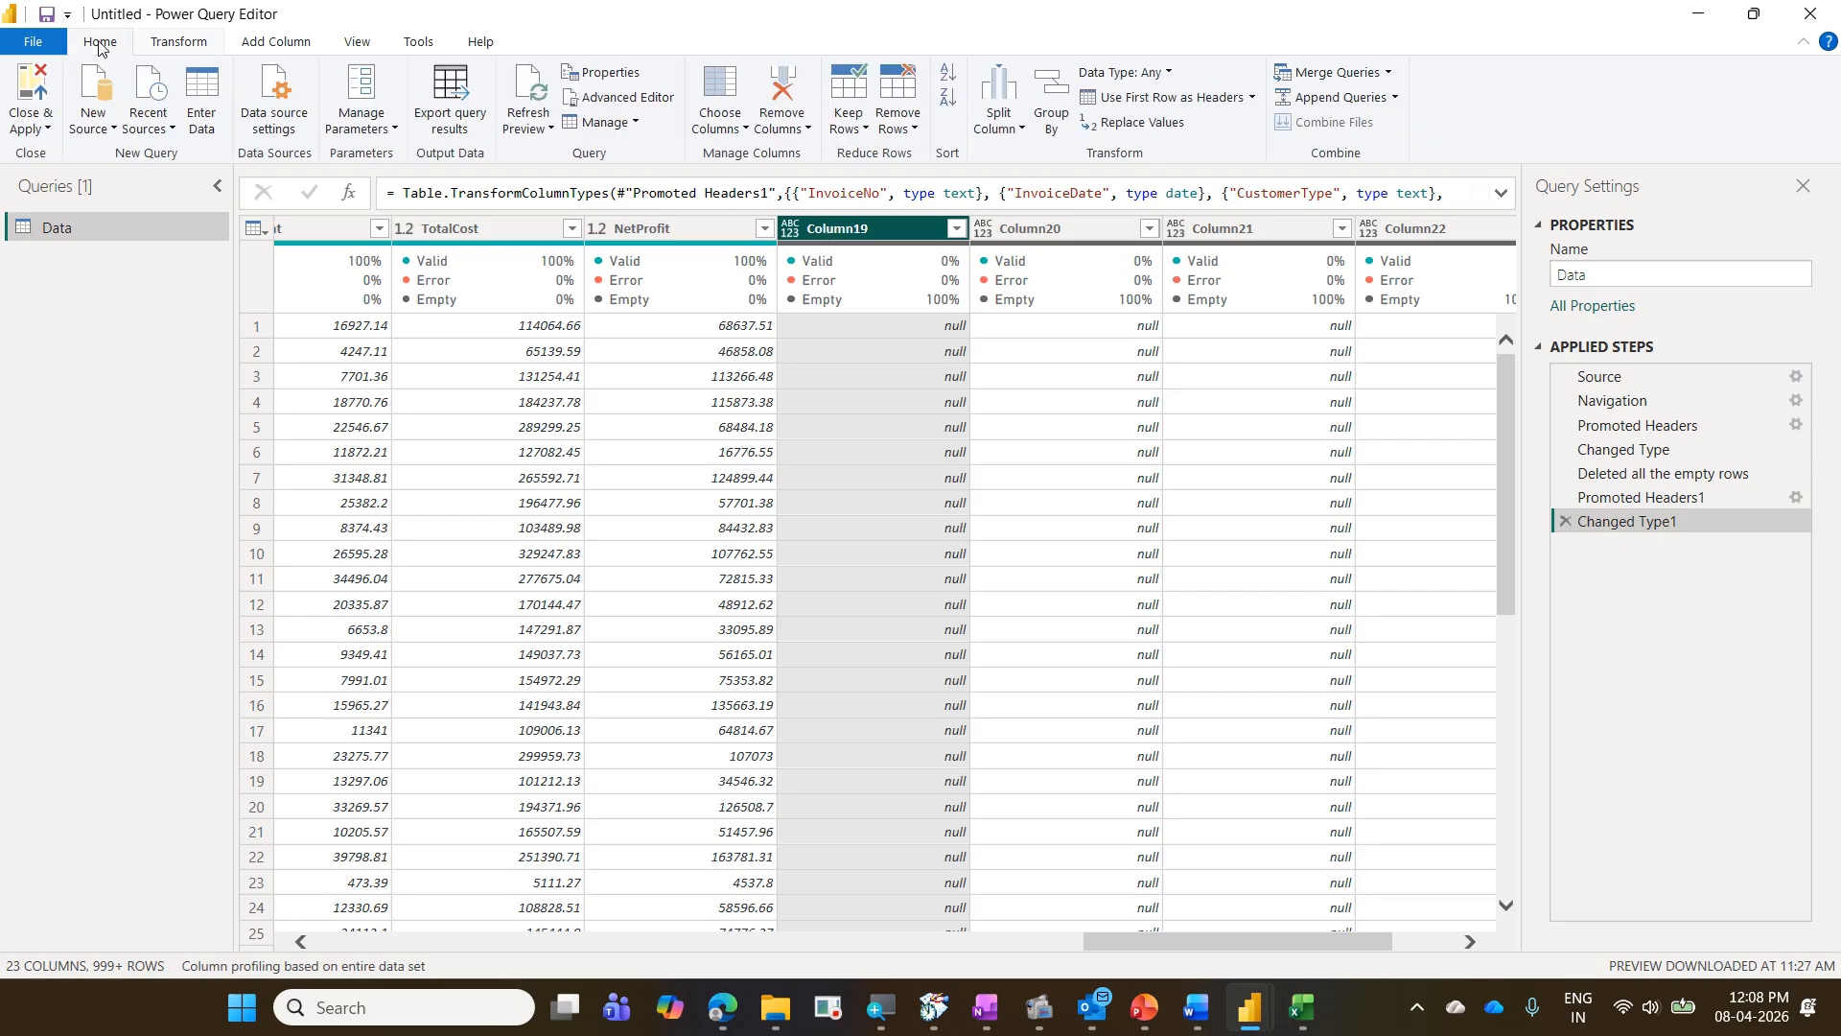
key(ctrl+2)
drag(74, 21, 138, 61)
mouse_move(678, 61)
mouse_down()
mouse_move(763, 150)
mouse_move(145, 33)
mouse_up()
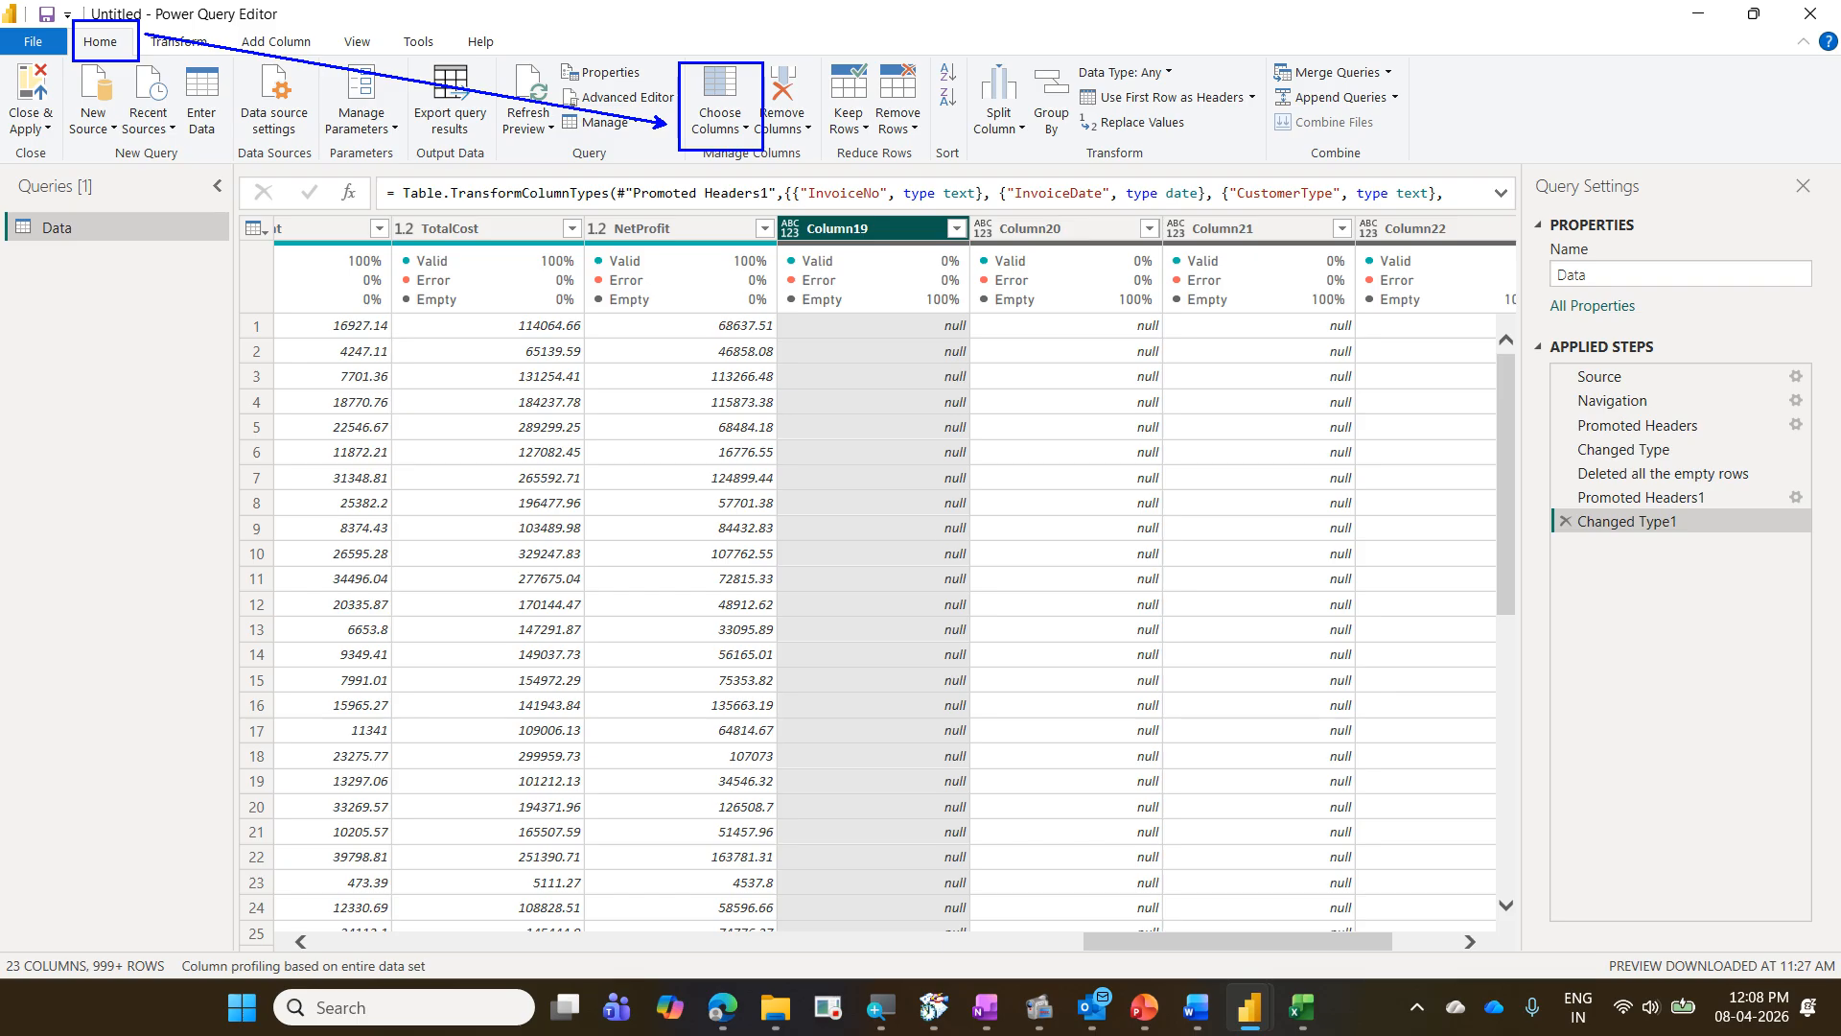
- Choose the columns to keep, excluding NetProfit and Column19 through Column23
click(717, 85)
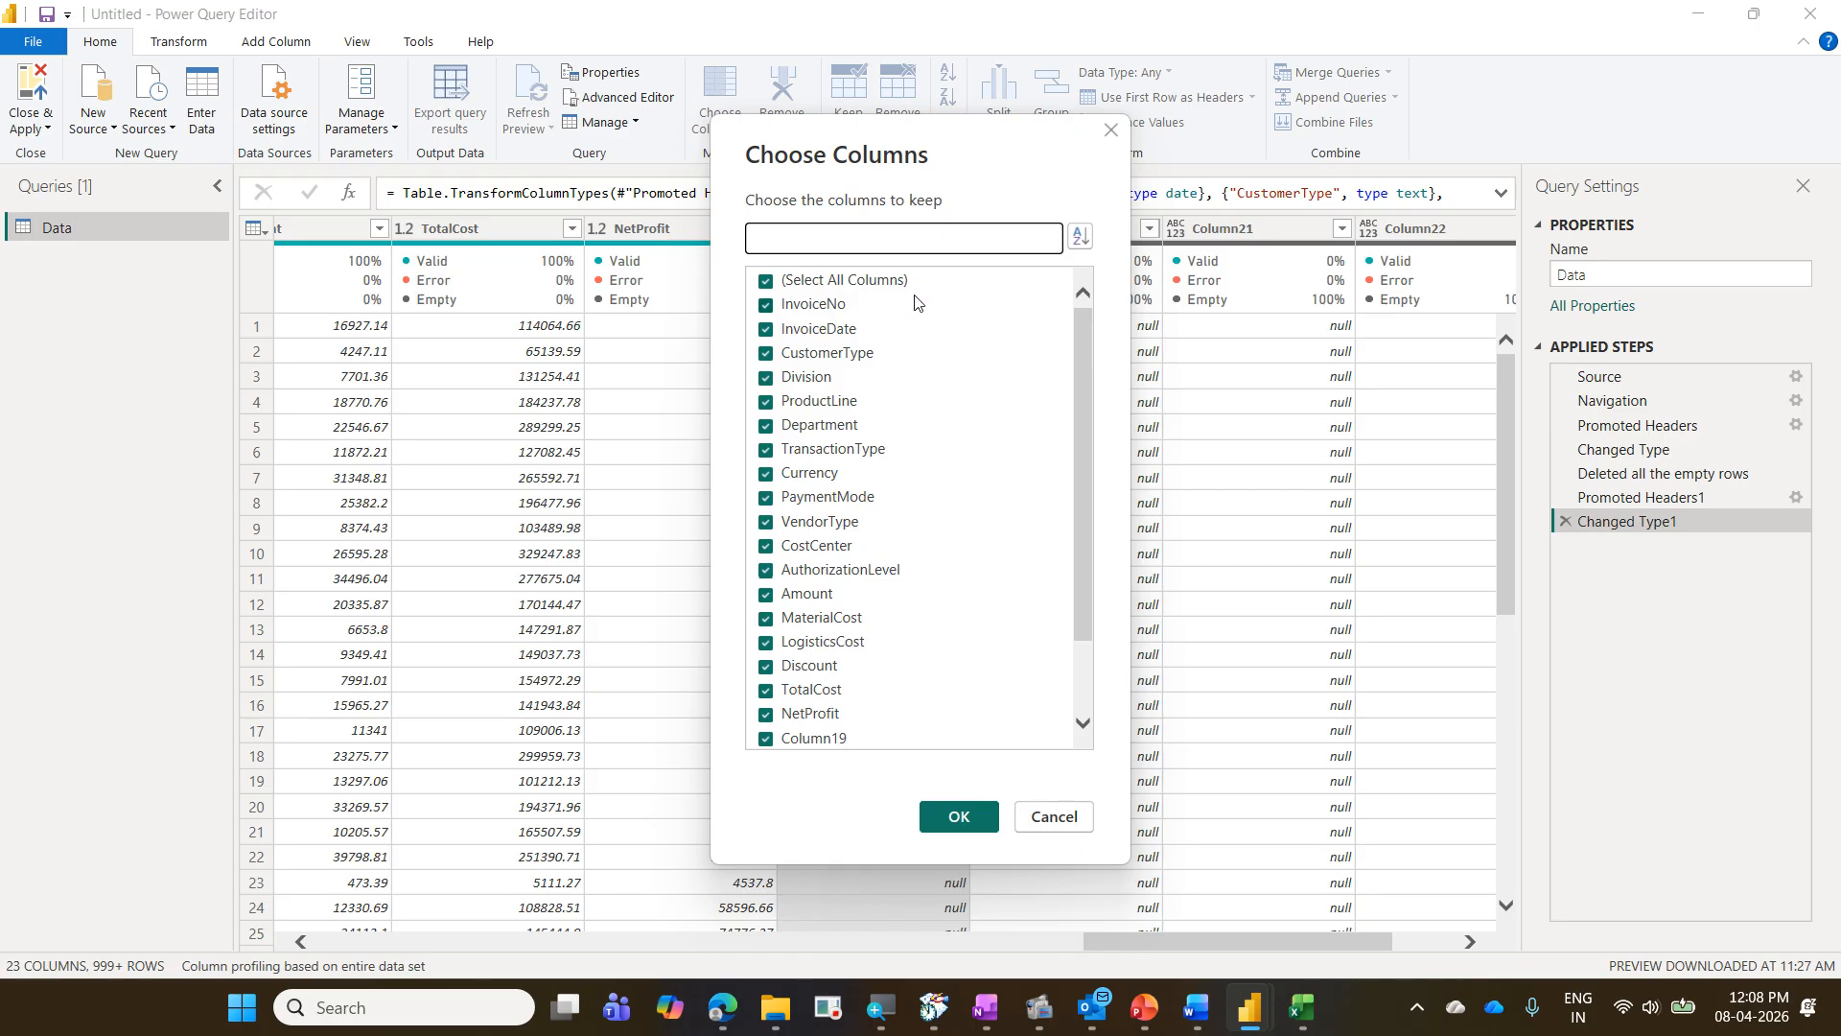
scroll(964, 557, down, 2)
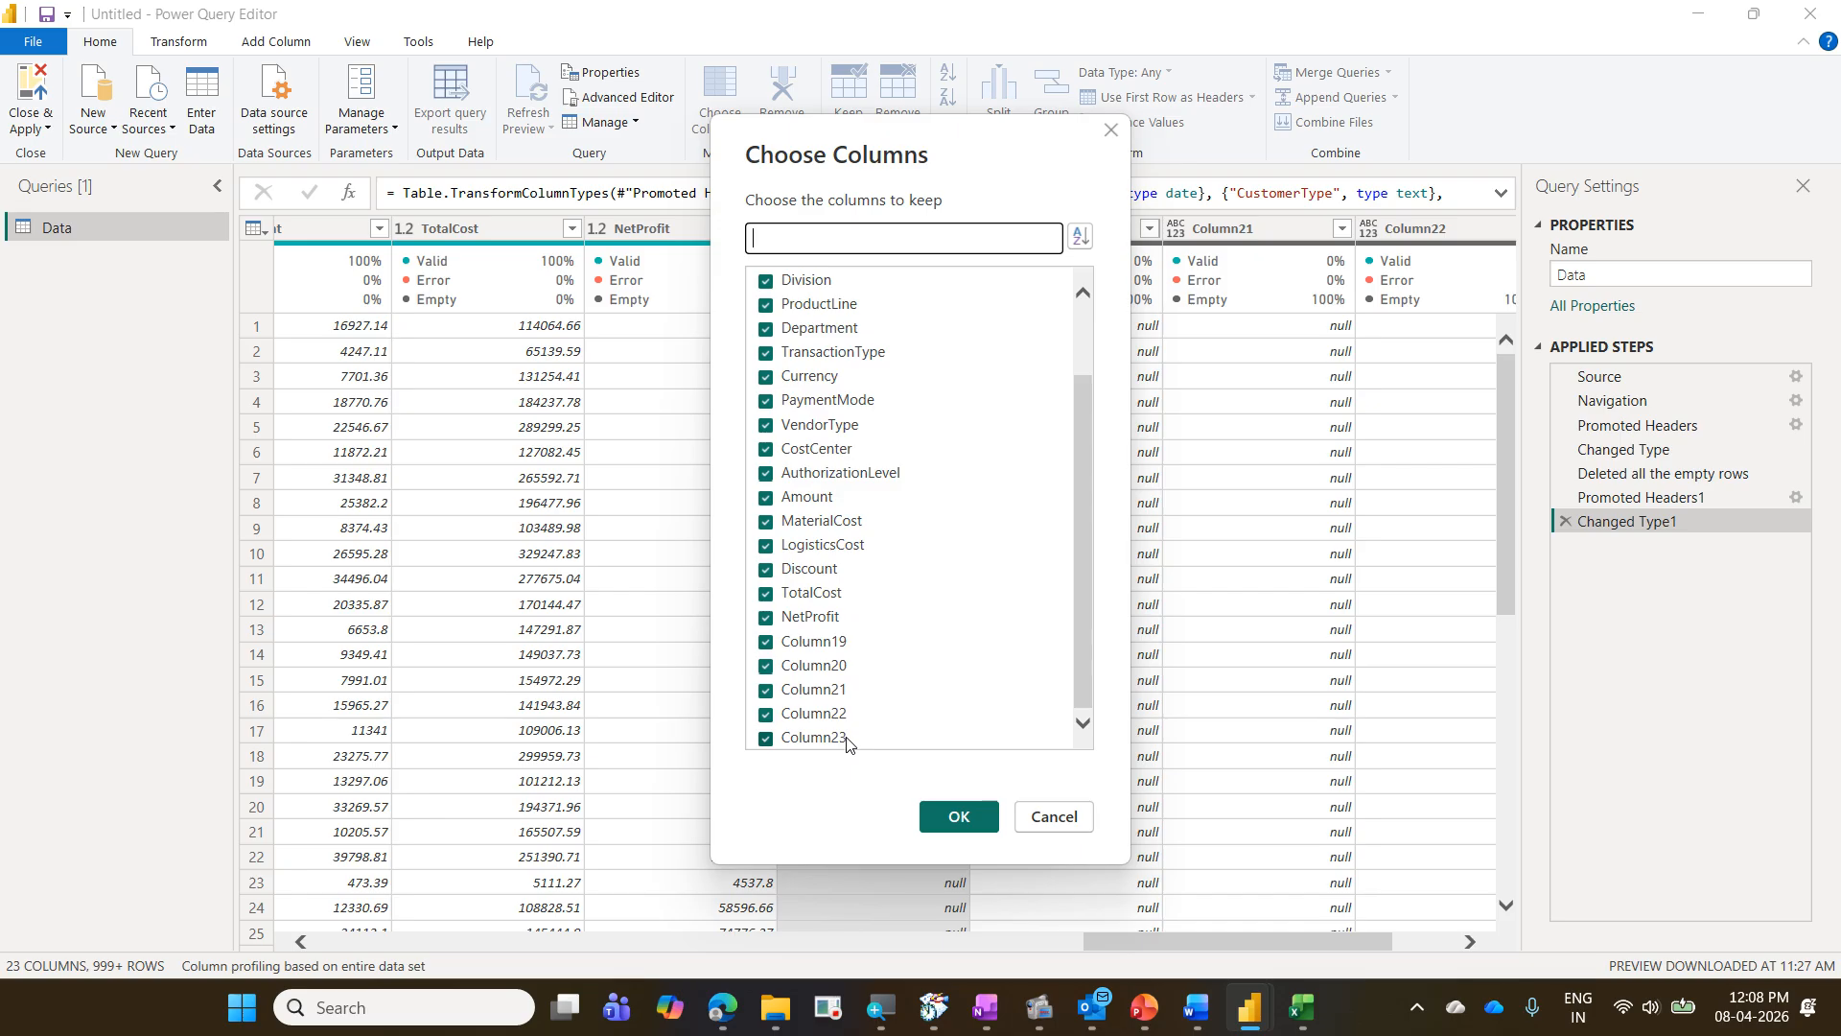
click(772, 644)
click(767, 666)
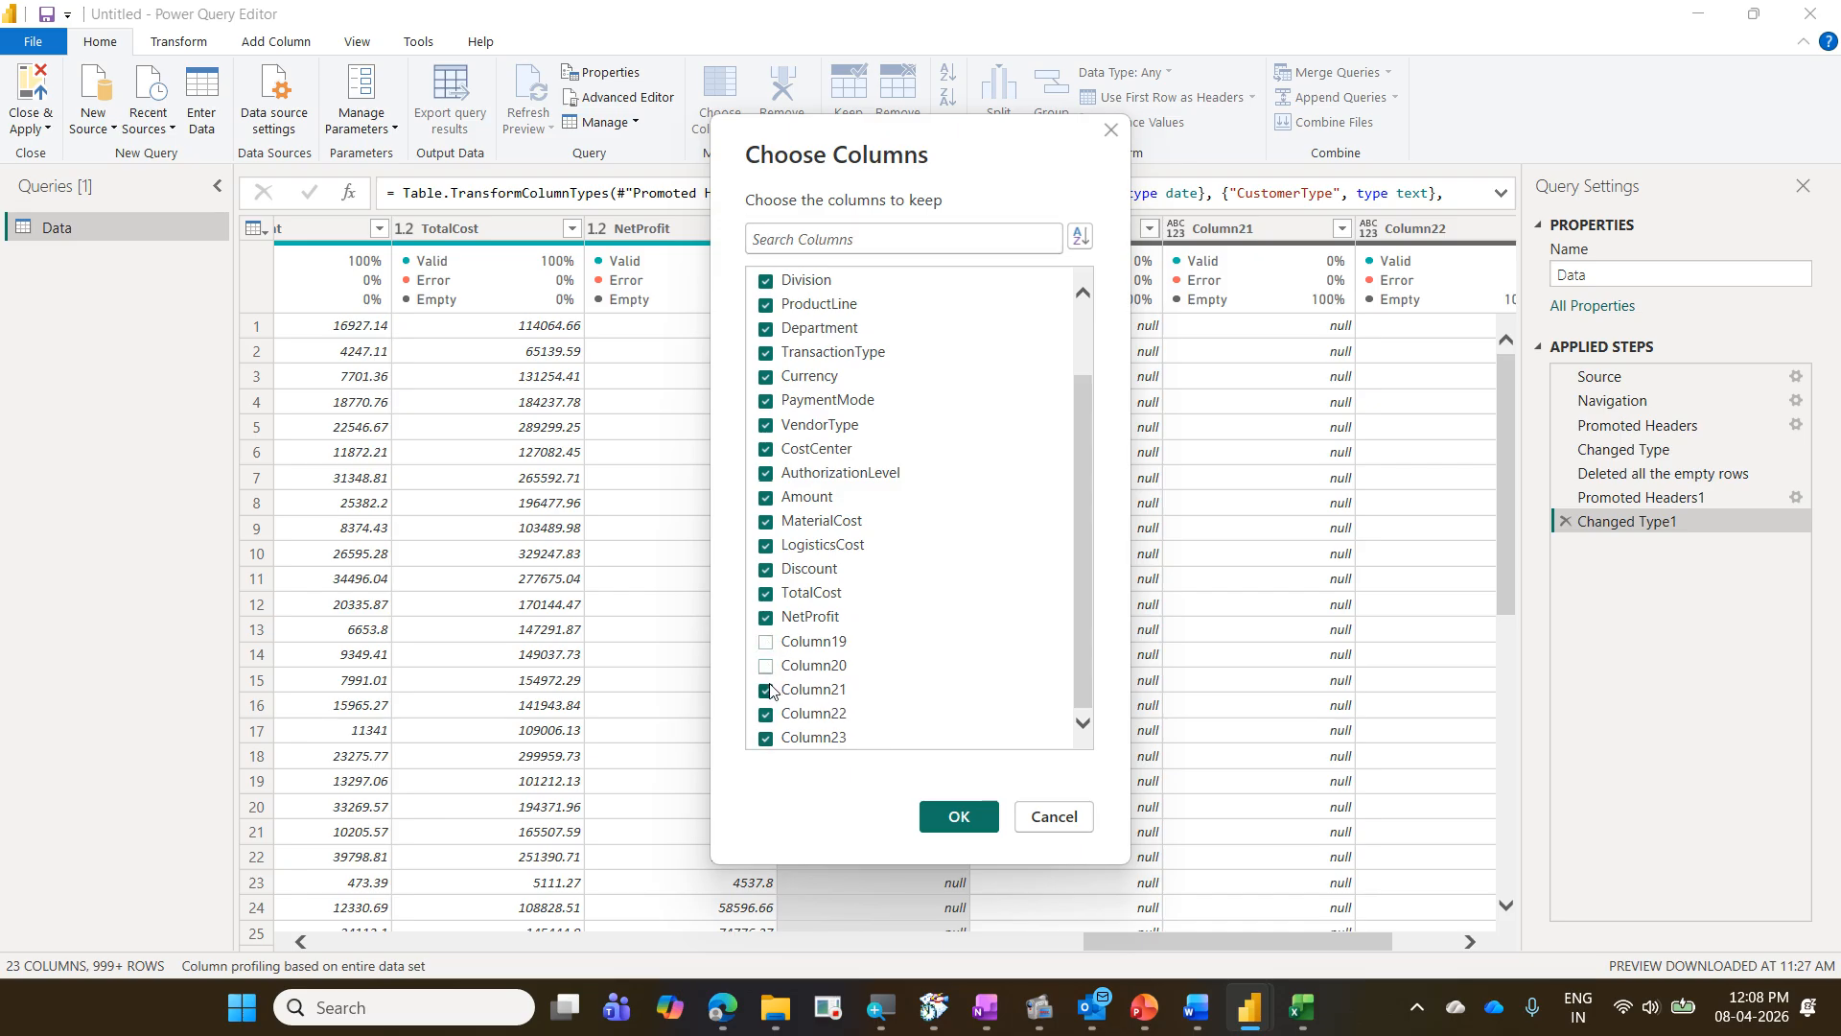
click(767, 690)
click(767, 715)
click(767, 740)
click(767, 623)
click(935, 814)
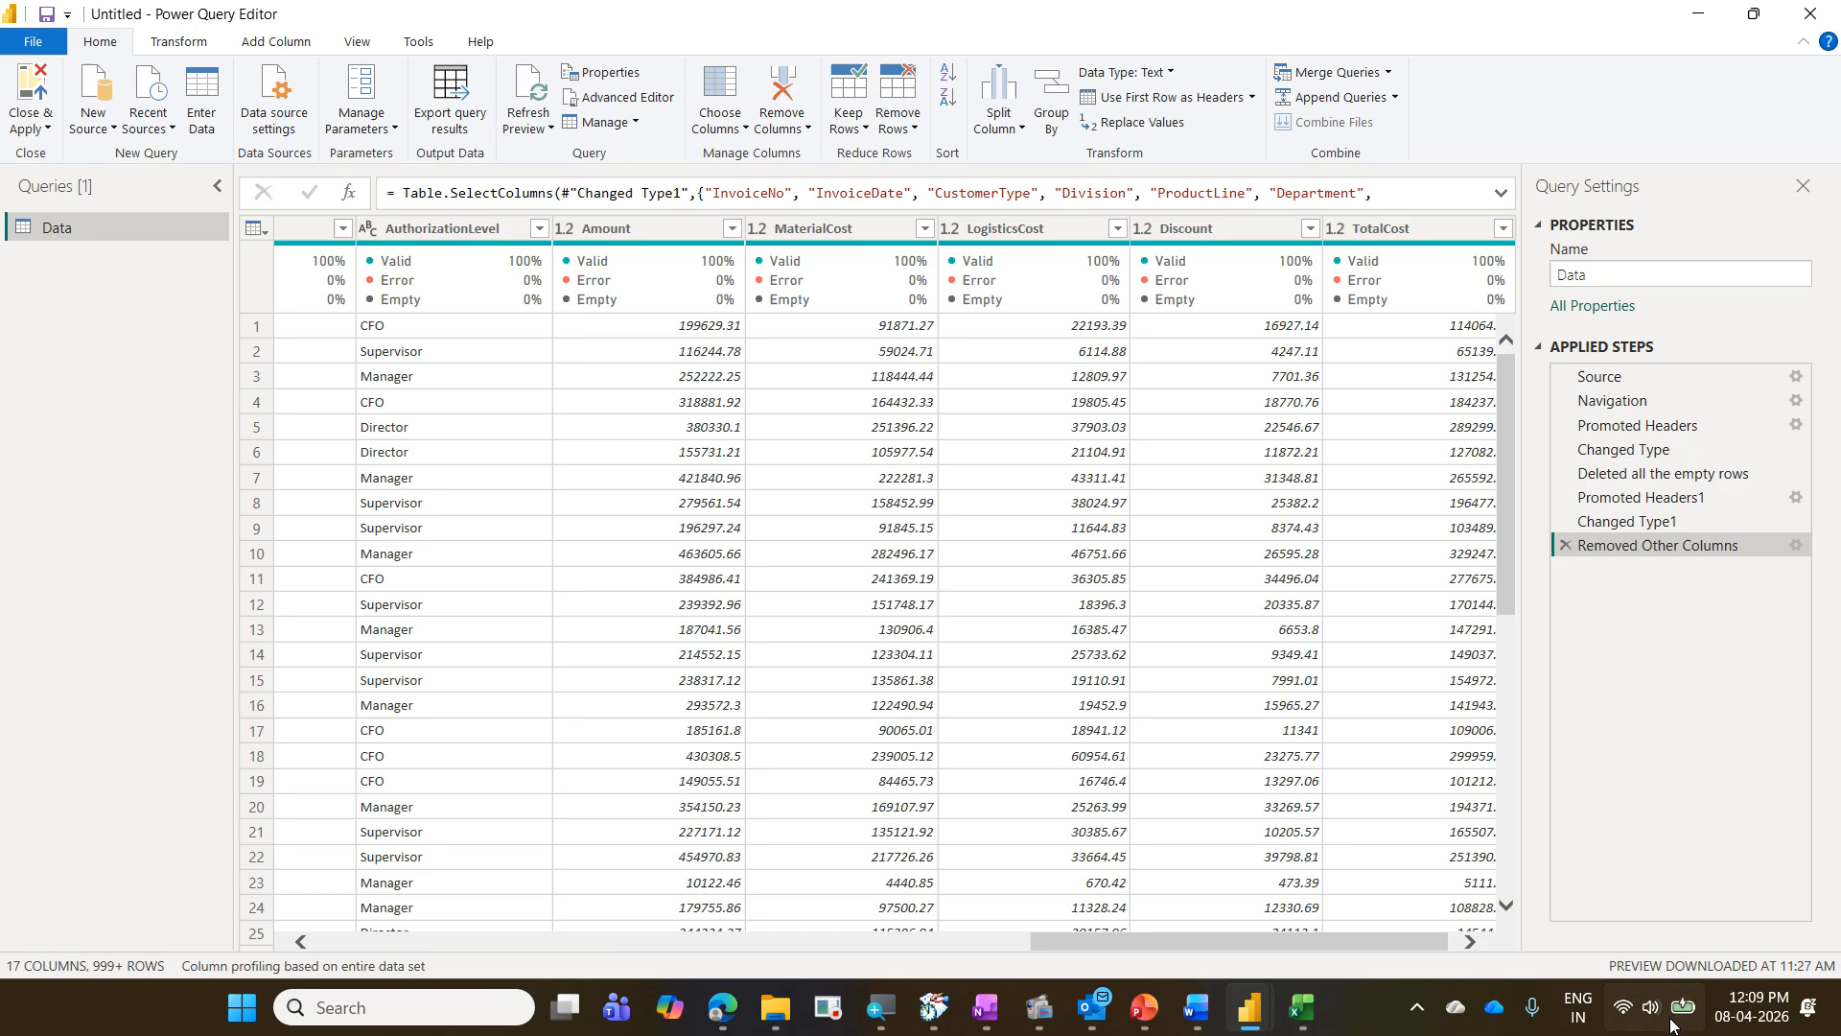
- Edit the settings of the Removed Other Columns step to keep the NetProfit column again
click(1468, 943)
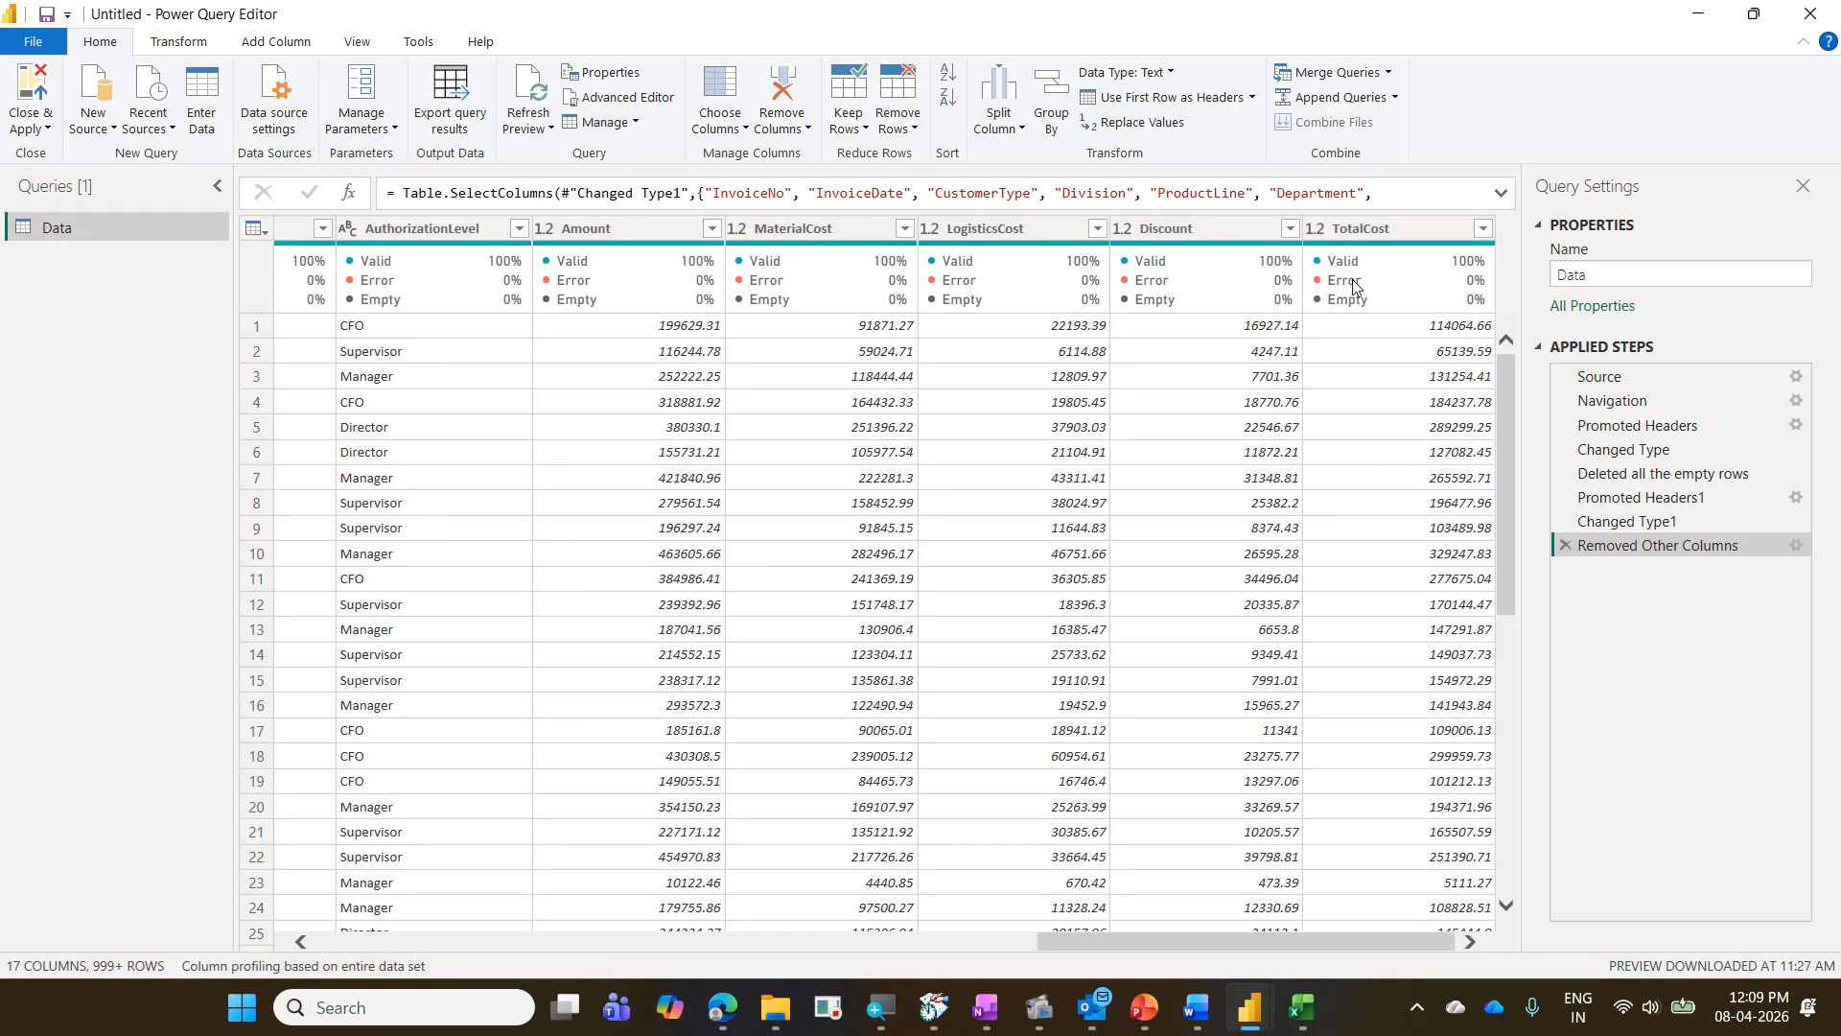
mouse_move(1354, 288)
drag(1554, 528, 1572, 557)
drag(1777, 528, 1815, 574)
click(1797, 547)
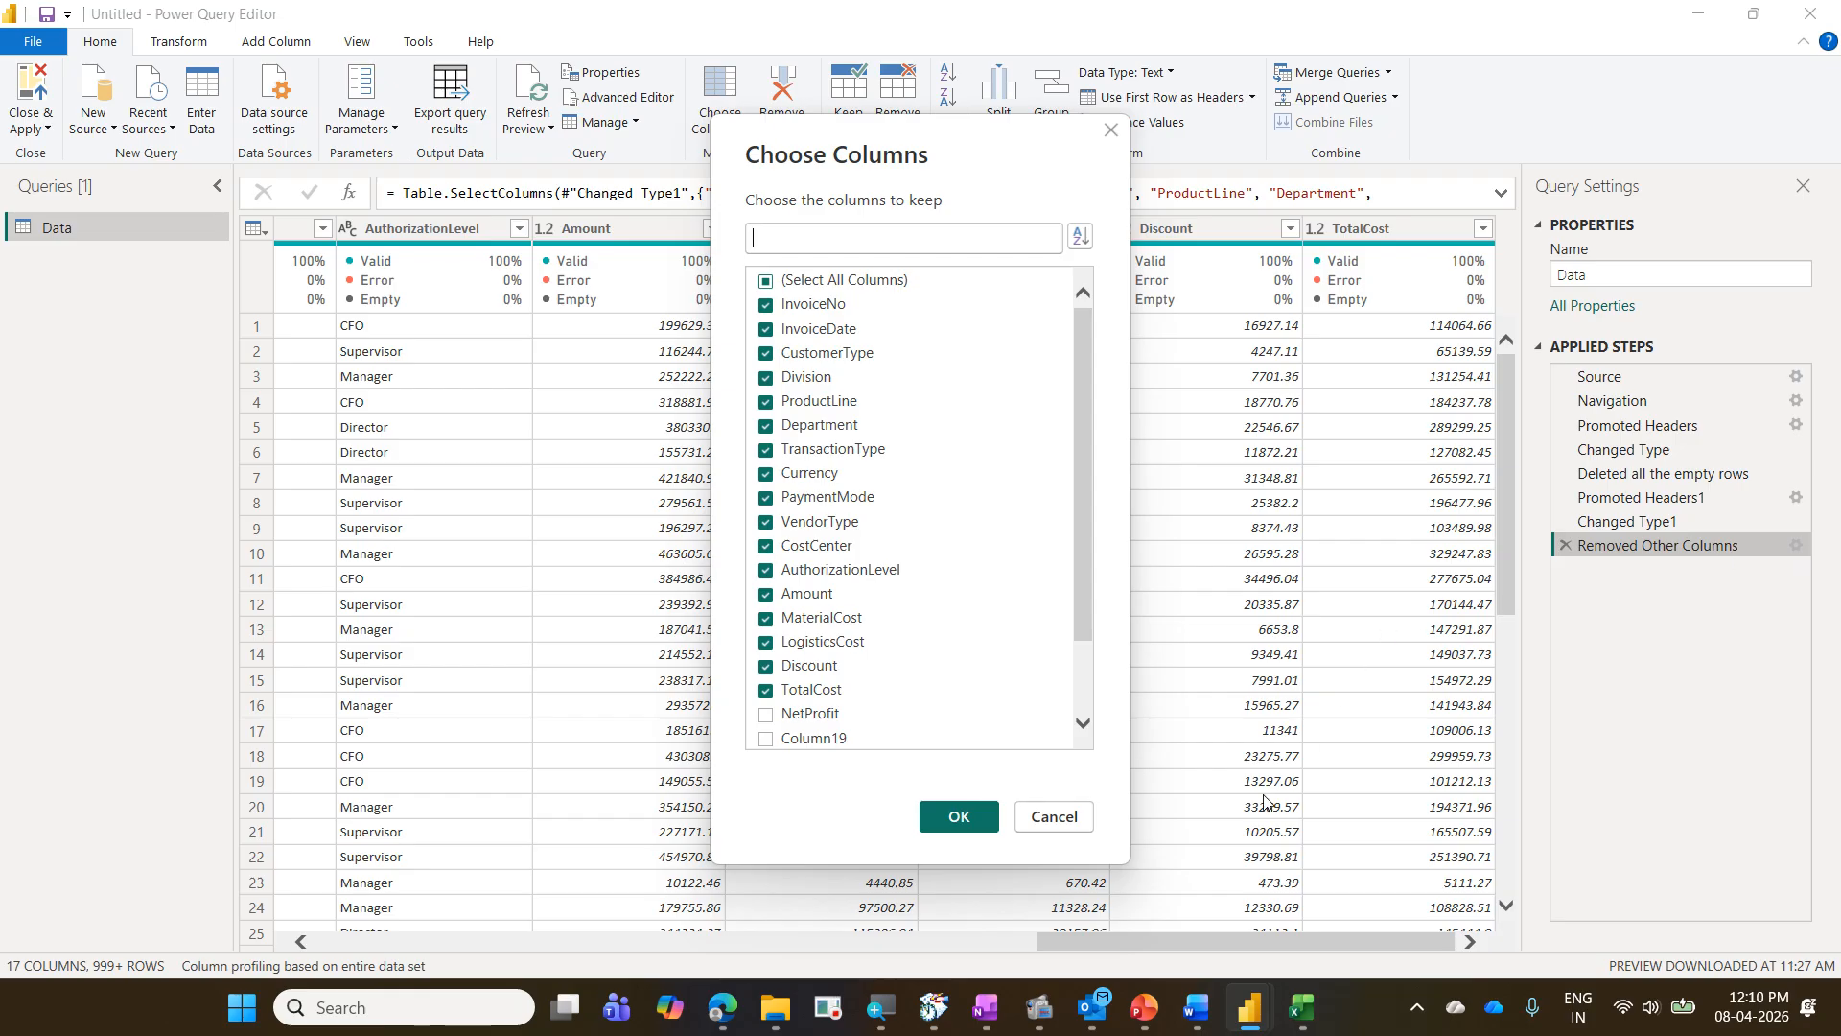
click(762, 719)
click(923, 812)
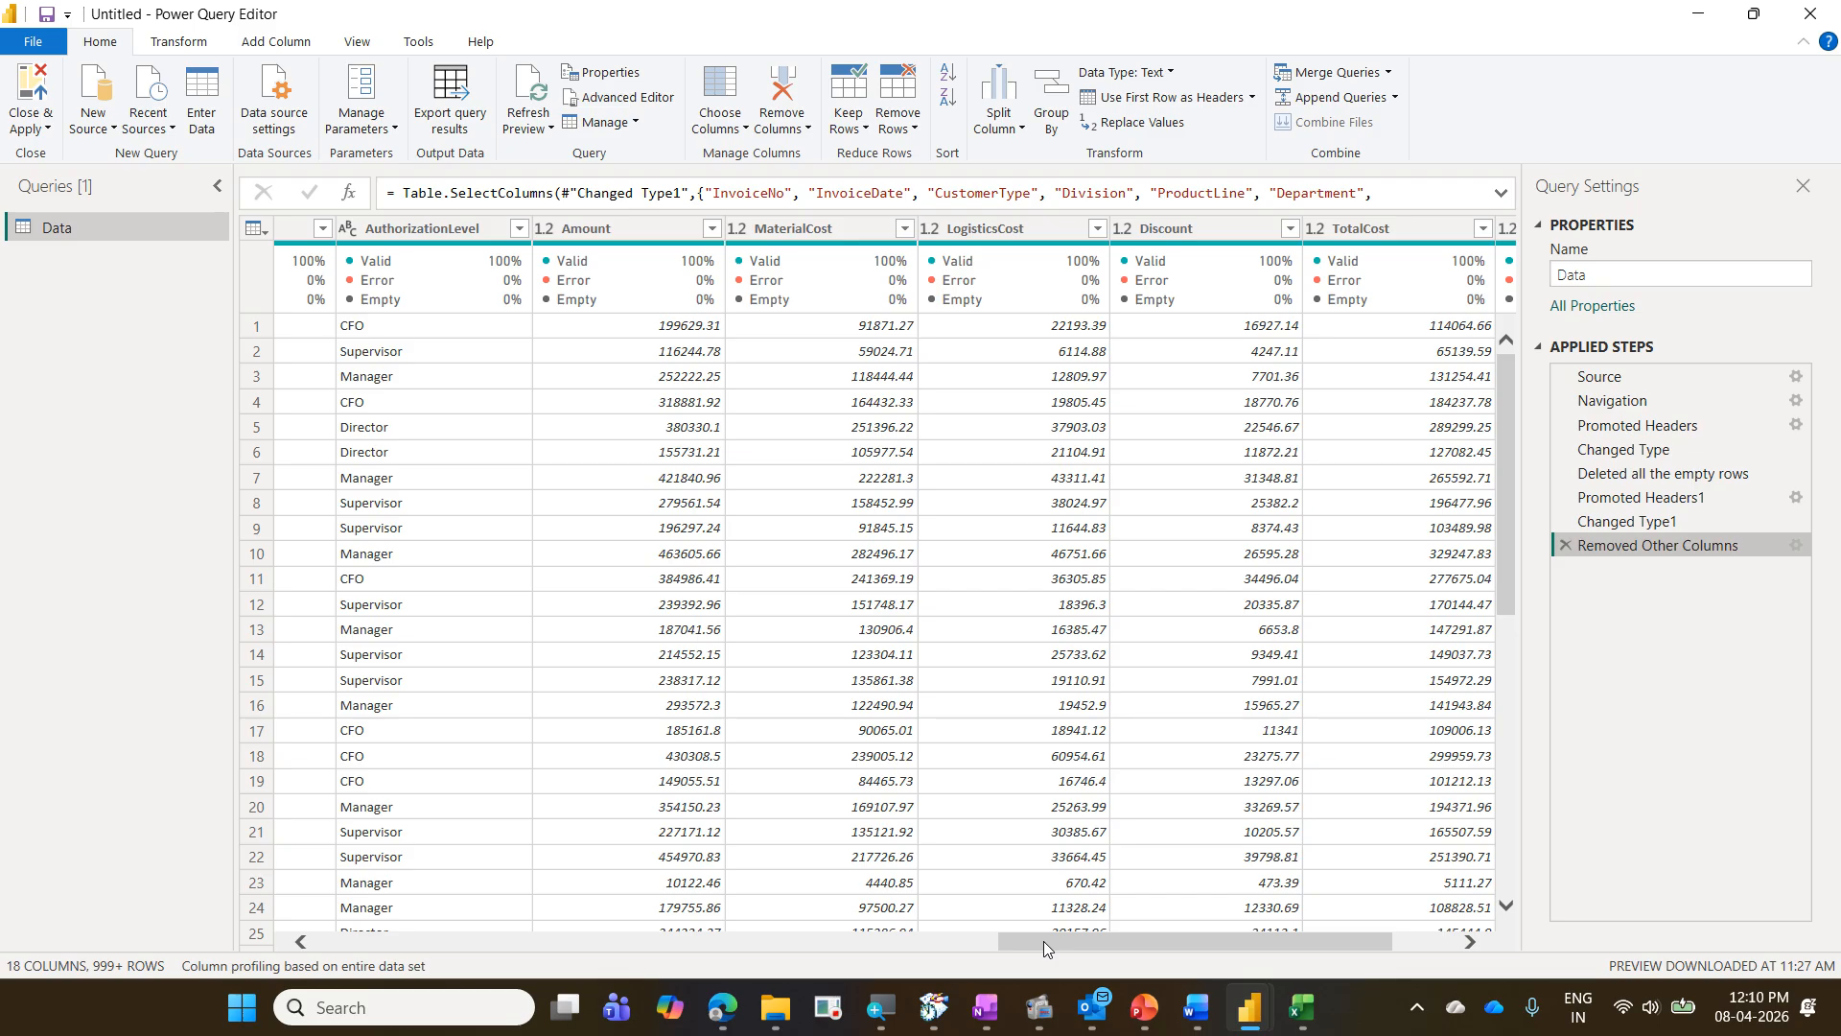
- Examine the PaymentMode column's null entries and where the Replace Values command is available for the column
drag(1044, 940, 570, 906)
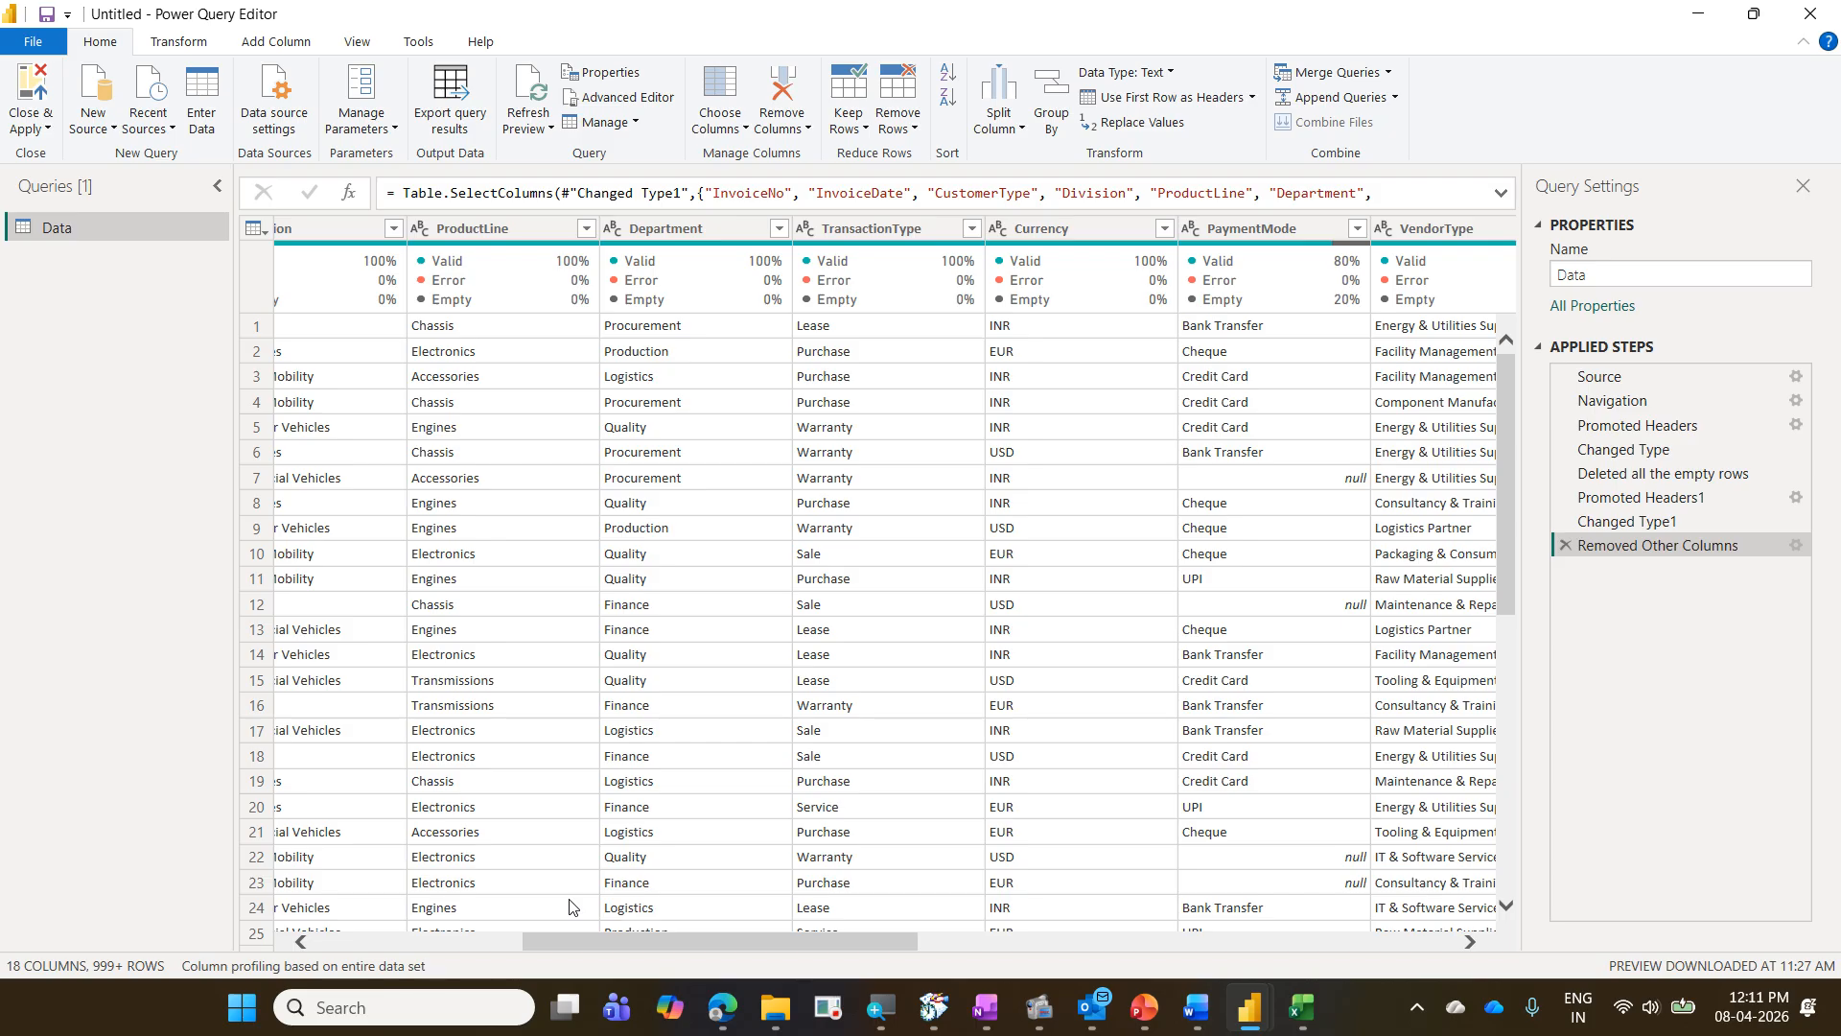
click(1262, 234)
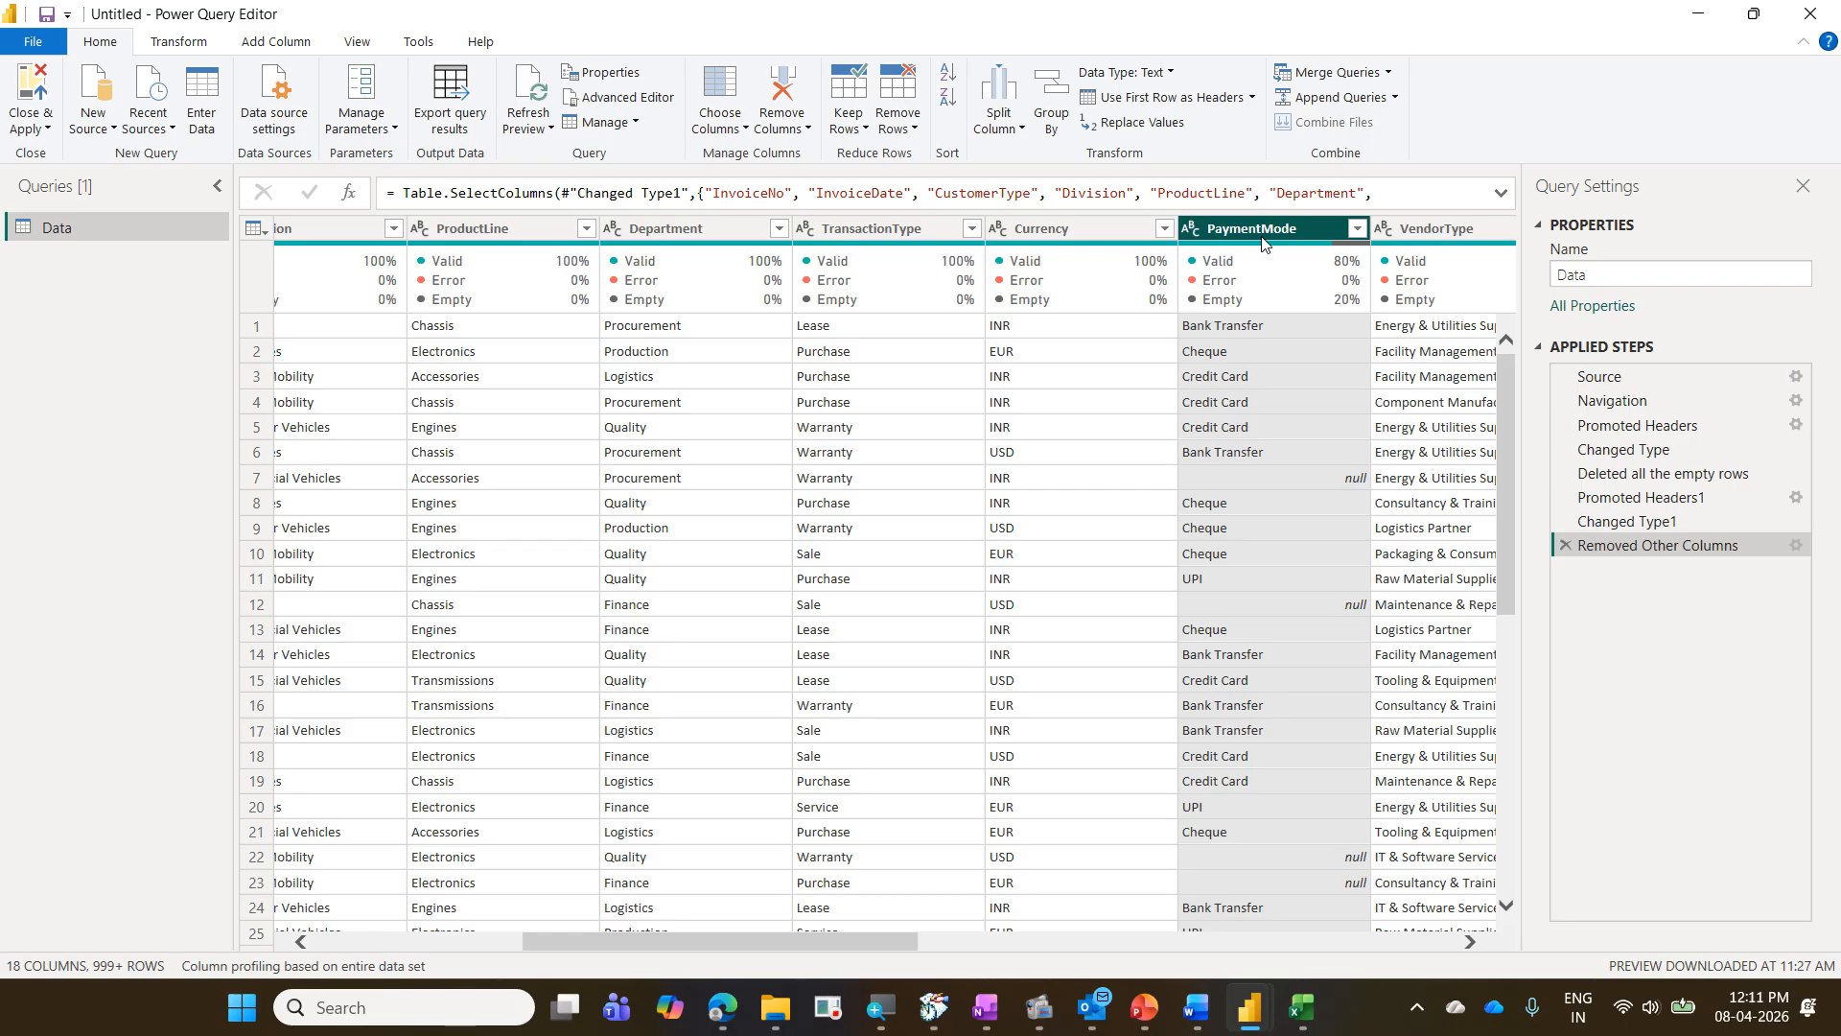
right_click(1262, 243)
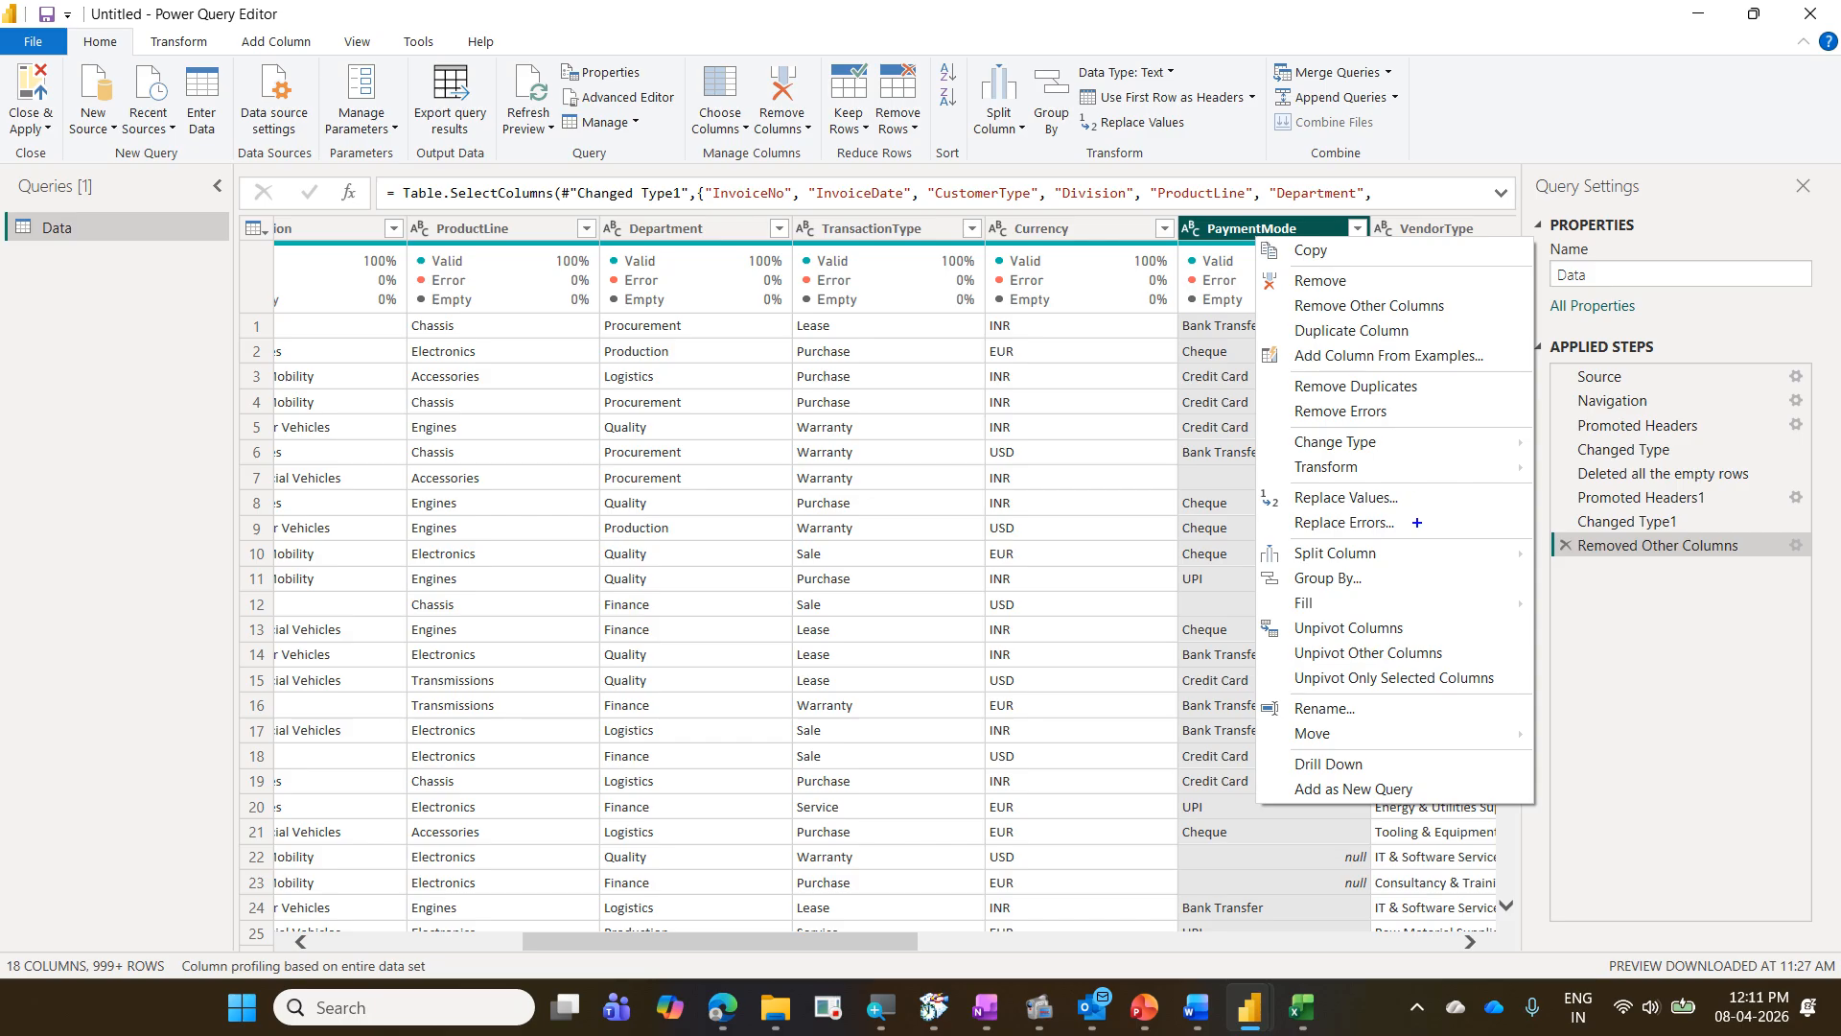
mouse_move(1259, 479)
mouse_down()
mouse_move(1305, 515)
mouse_move(1416, 523)
mouse_up()
drag(67, 28, 136, 62)
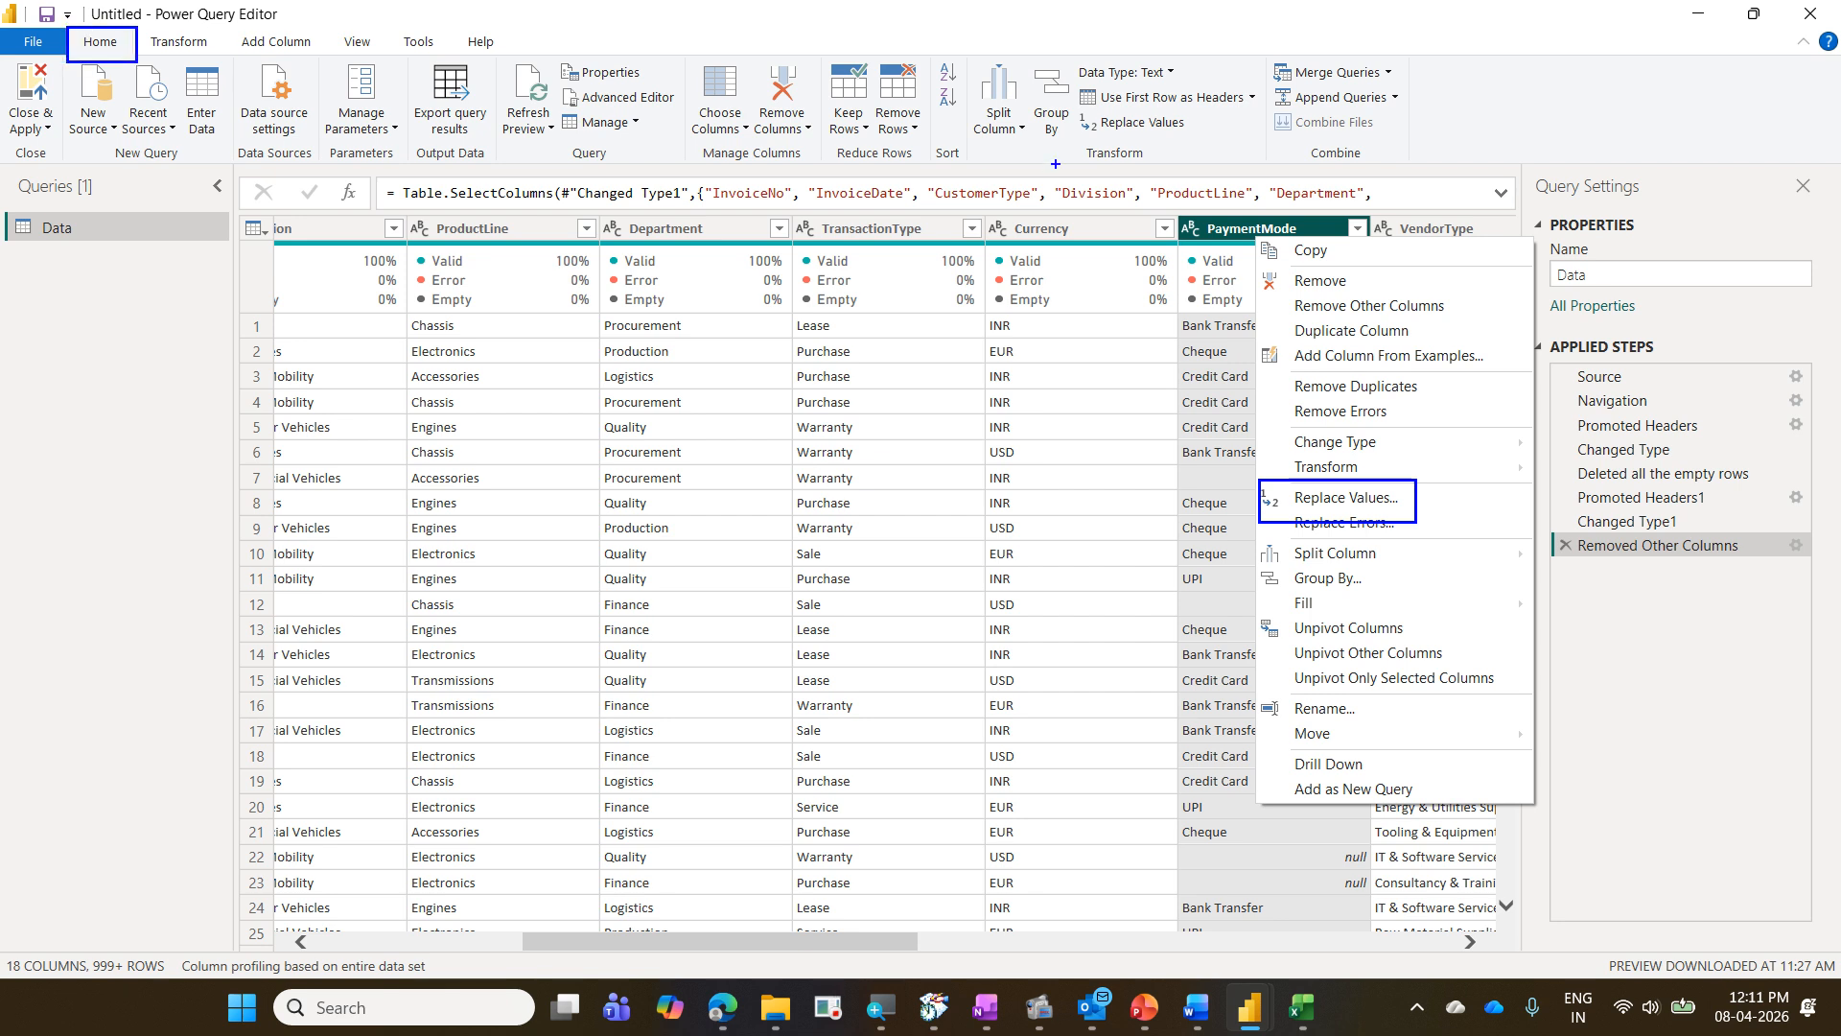
mouse_move(1071, 112)
mouse_down()
mouse_move(1151, 143)
mouse_move(1220, 140)
mouse_up()
mouse_move(1055, 134)
mouse_down()
mouse_move(355, 128)
mouse_move(137, 30)
mouse_up()
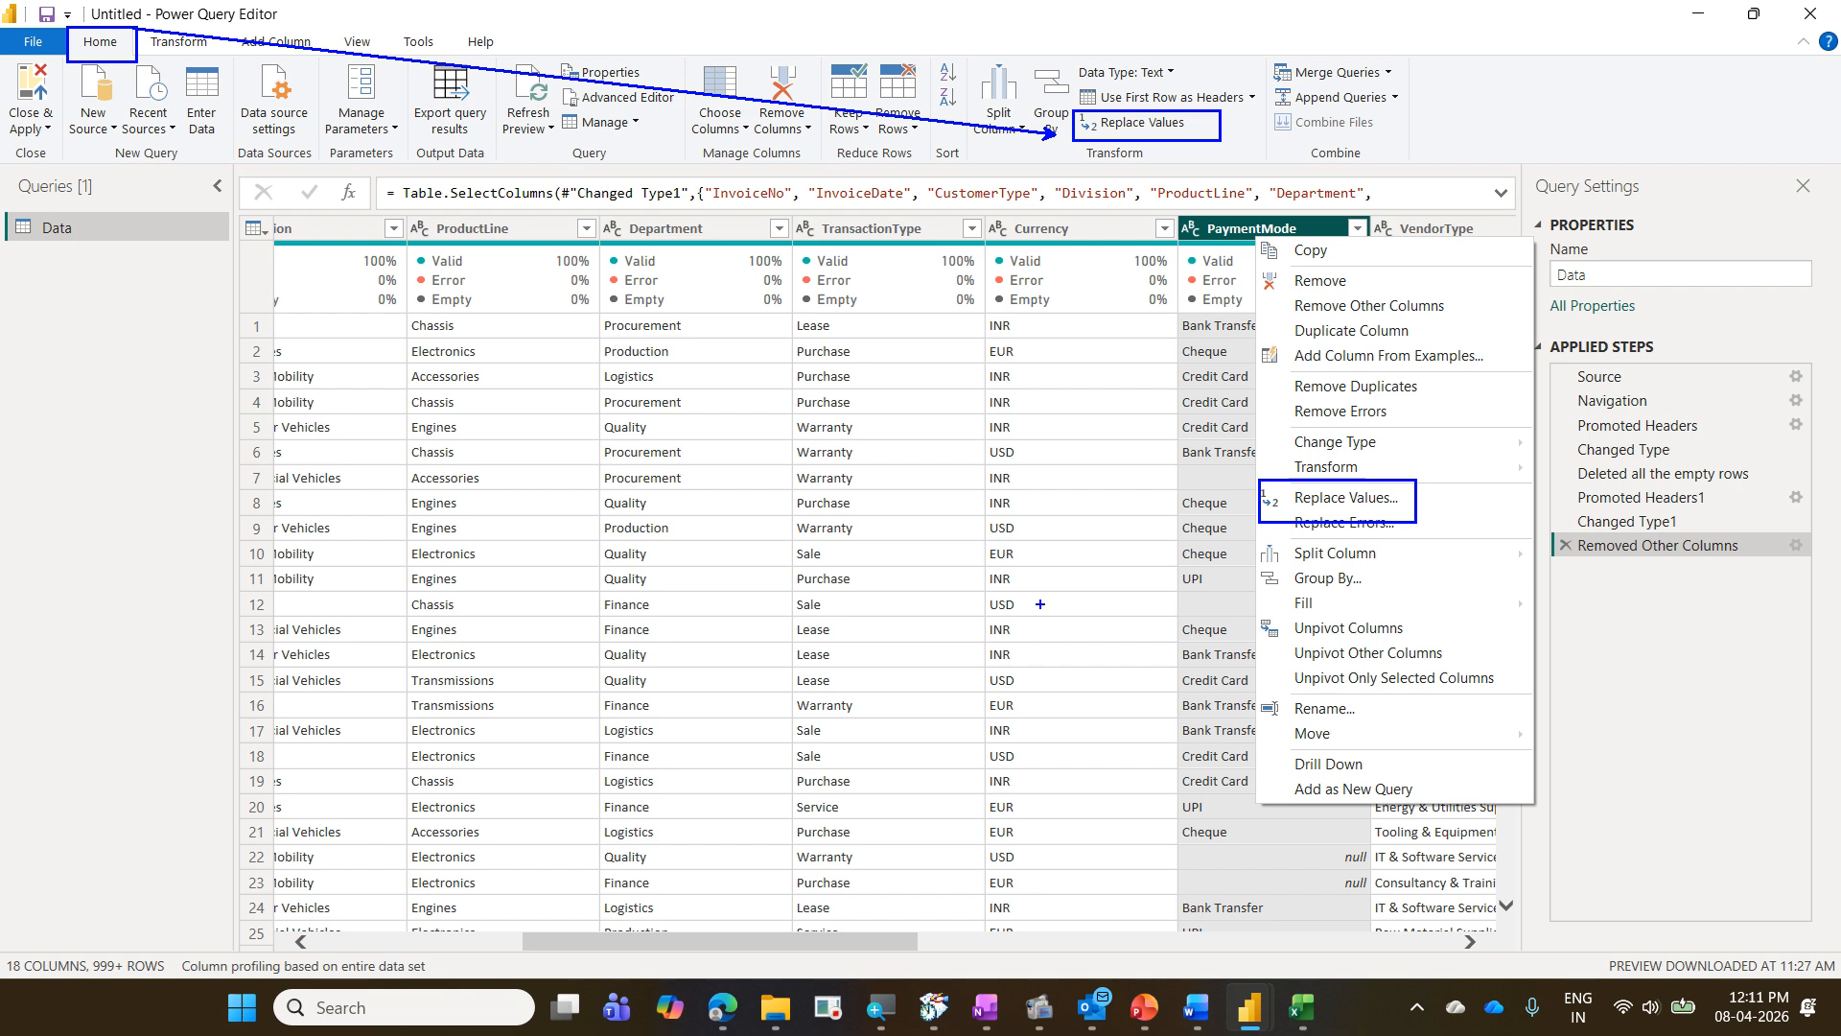
drag(1332, 852, 1409, 880)
drag(1327, 828, 1347, 798)
key(Escape)
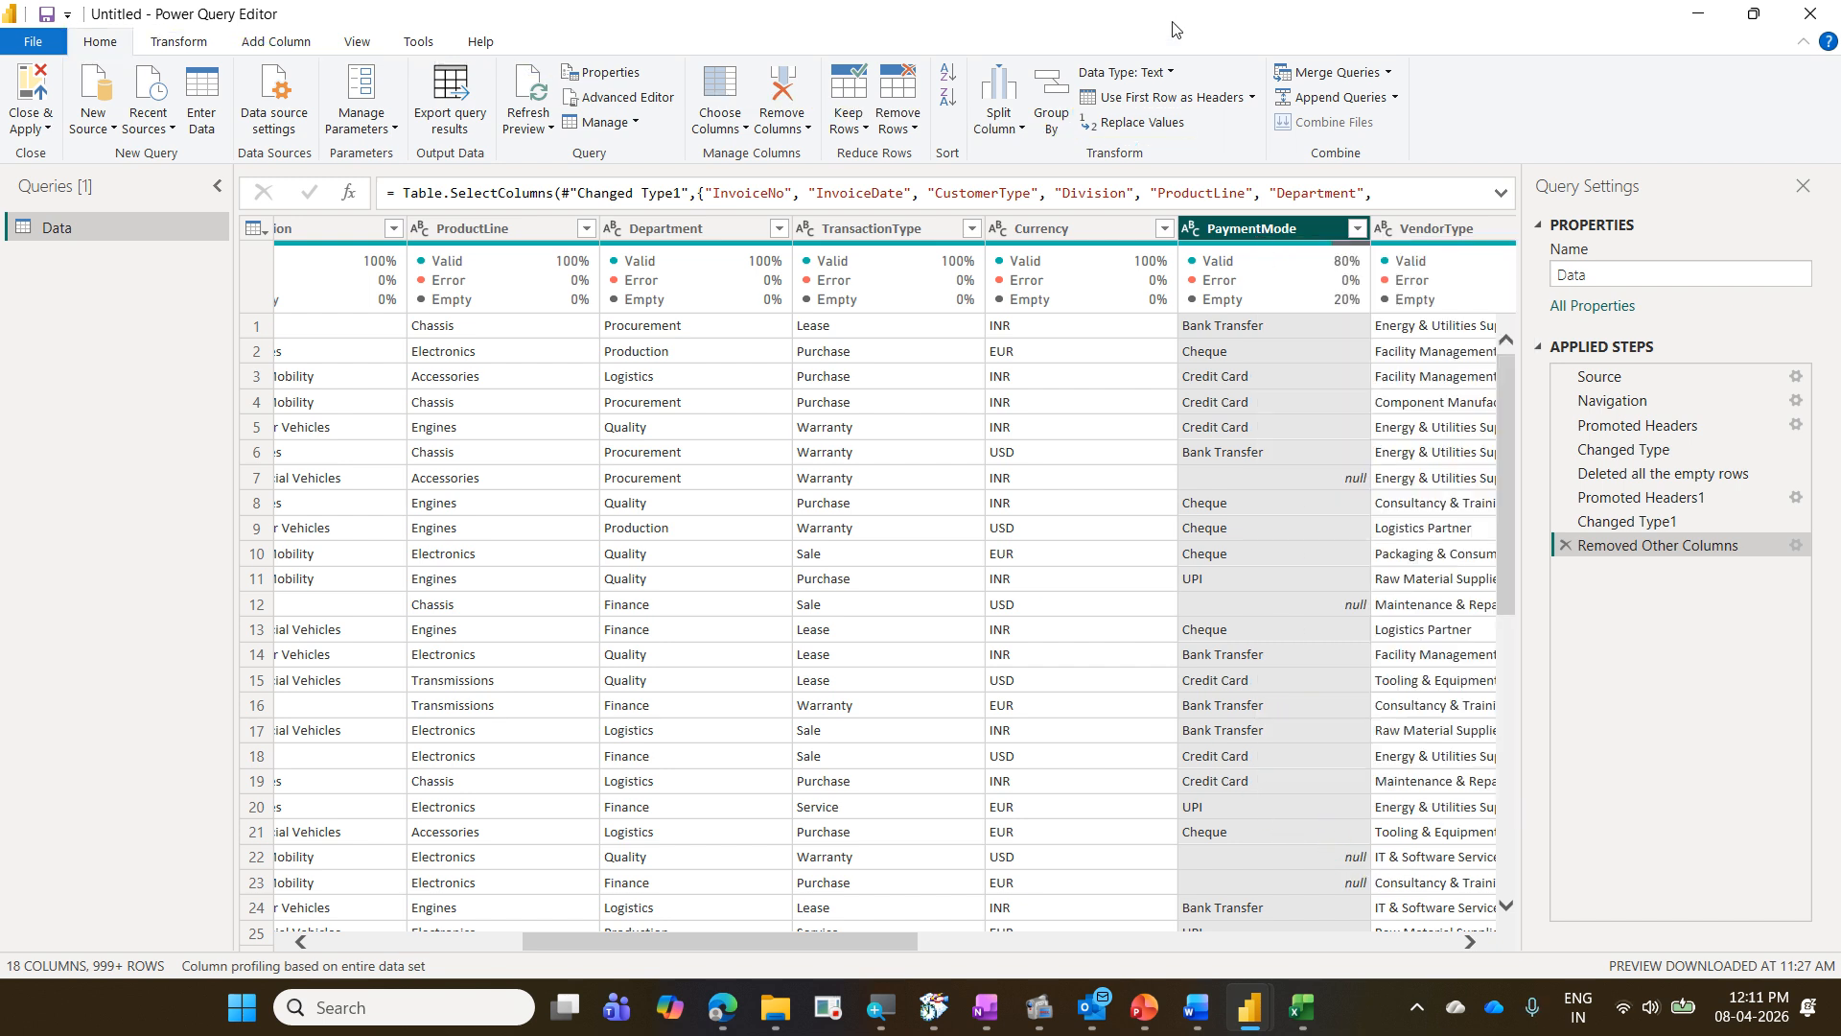
- Replace null with "Pending" in the PaymentMode column
right_click(1245, 237)
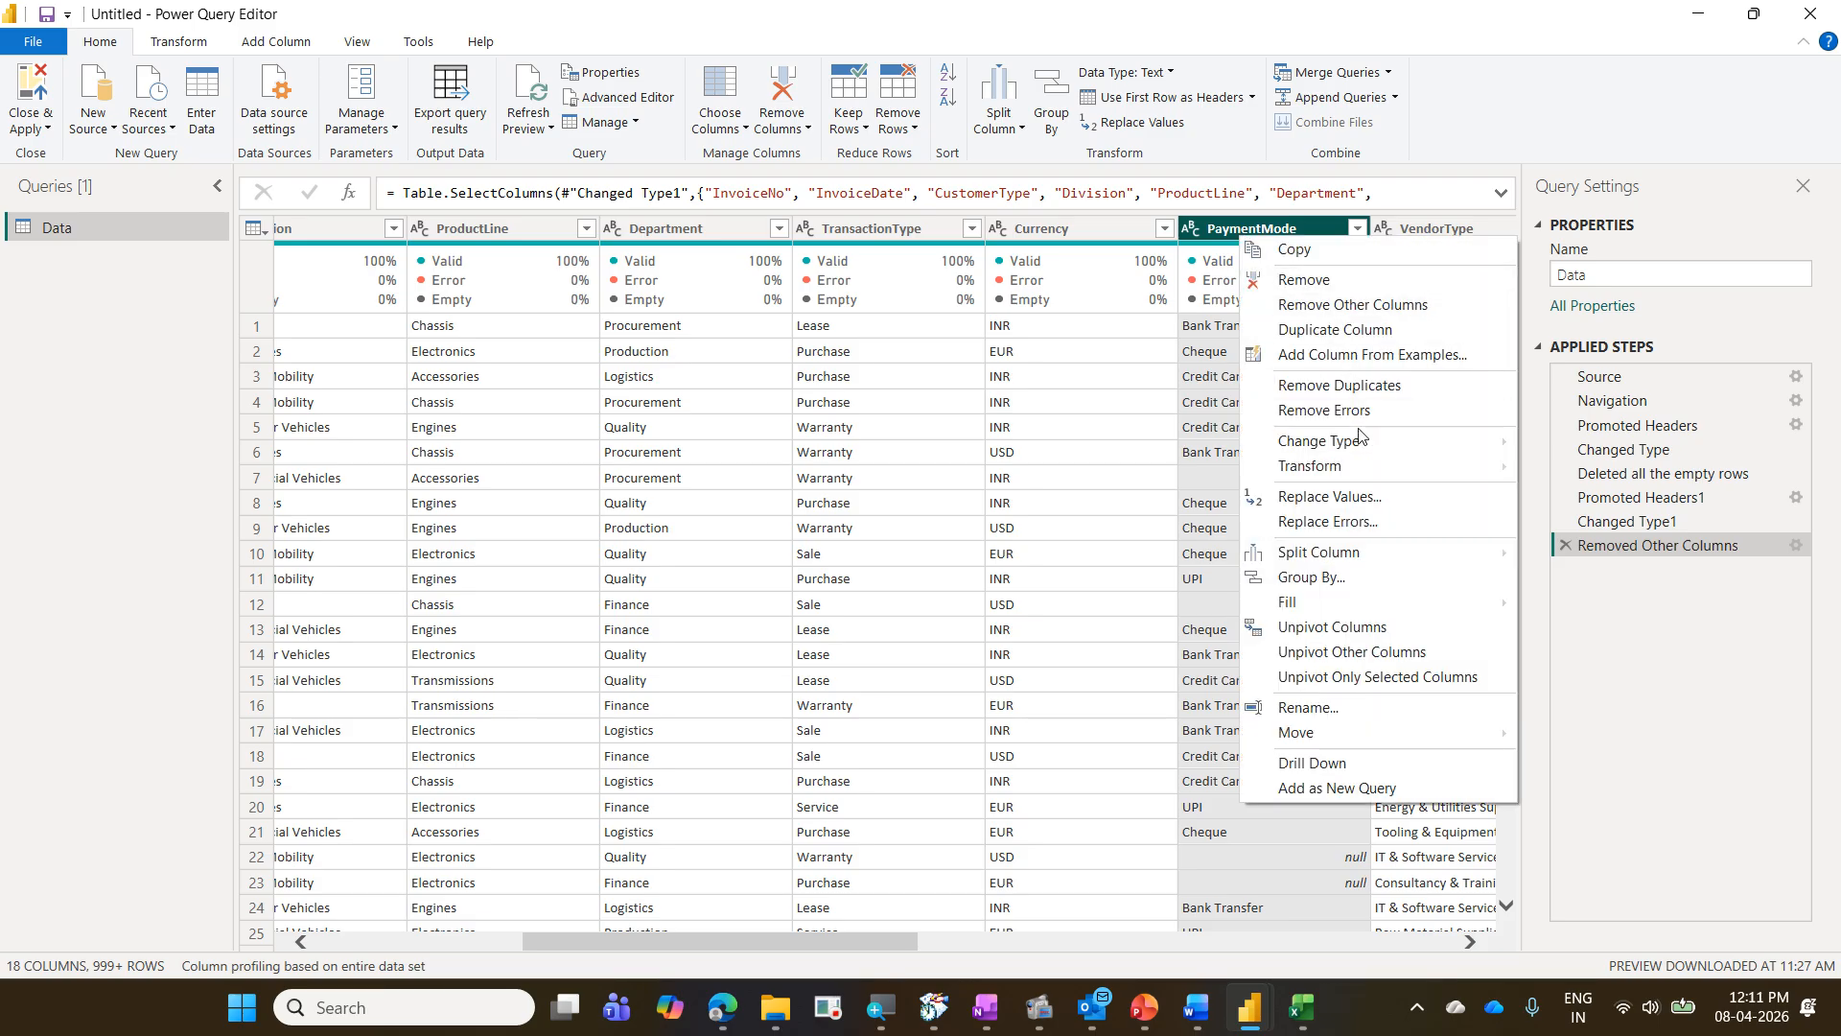
click(1360, 495)
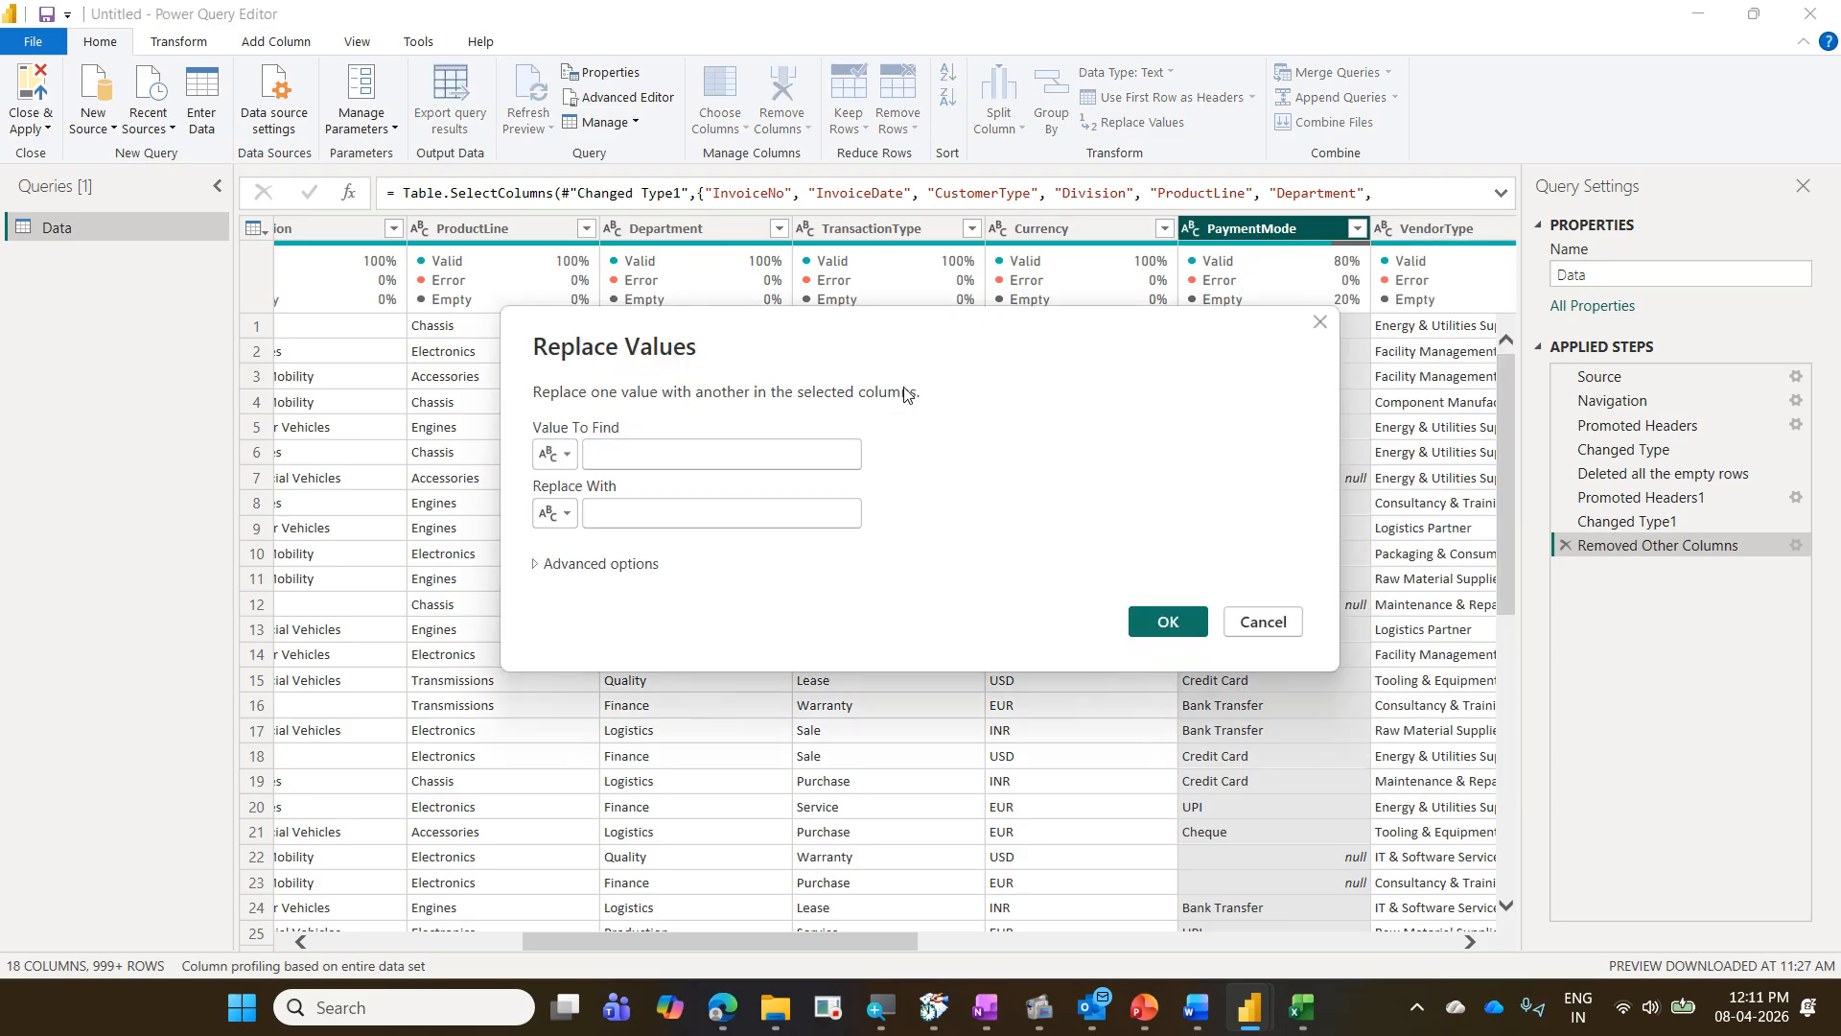
text(null)
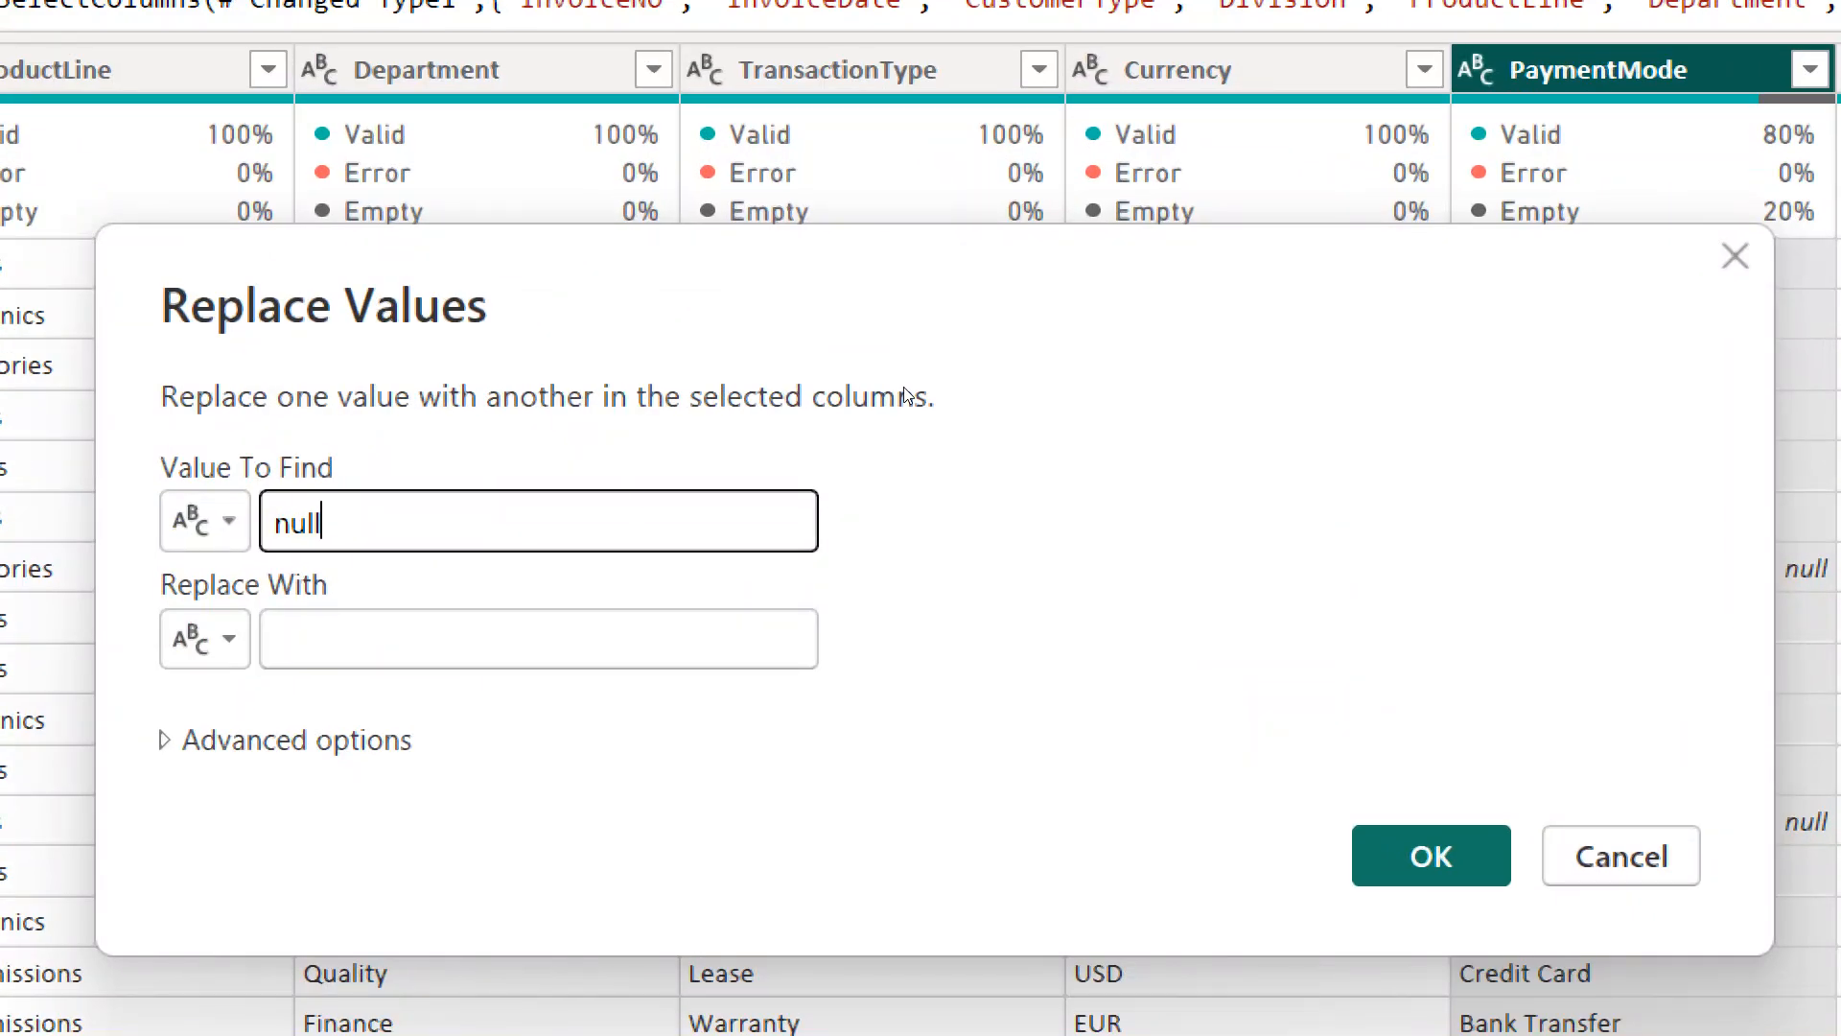
key(Tab)
key(Tab)
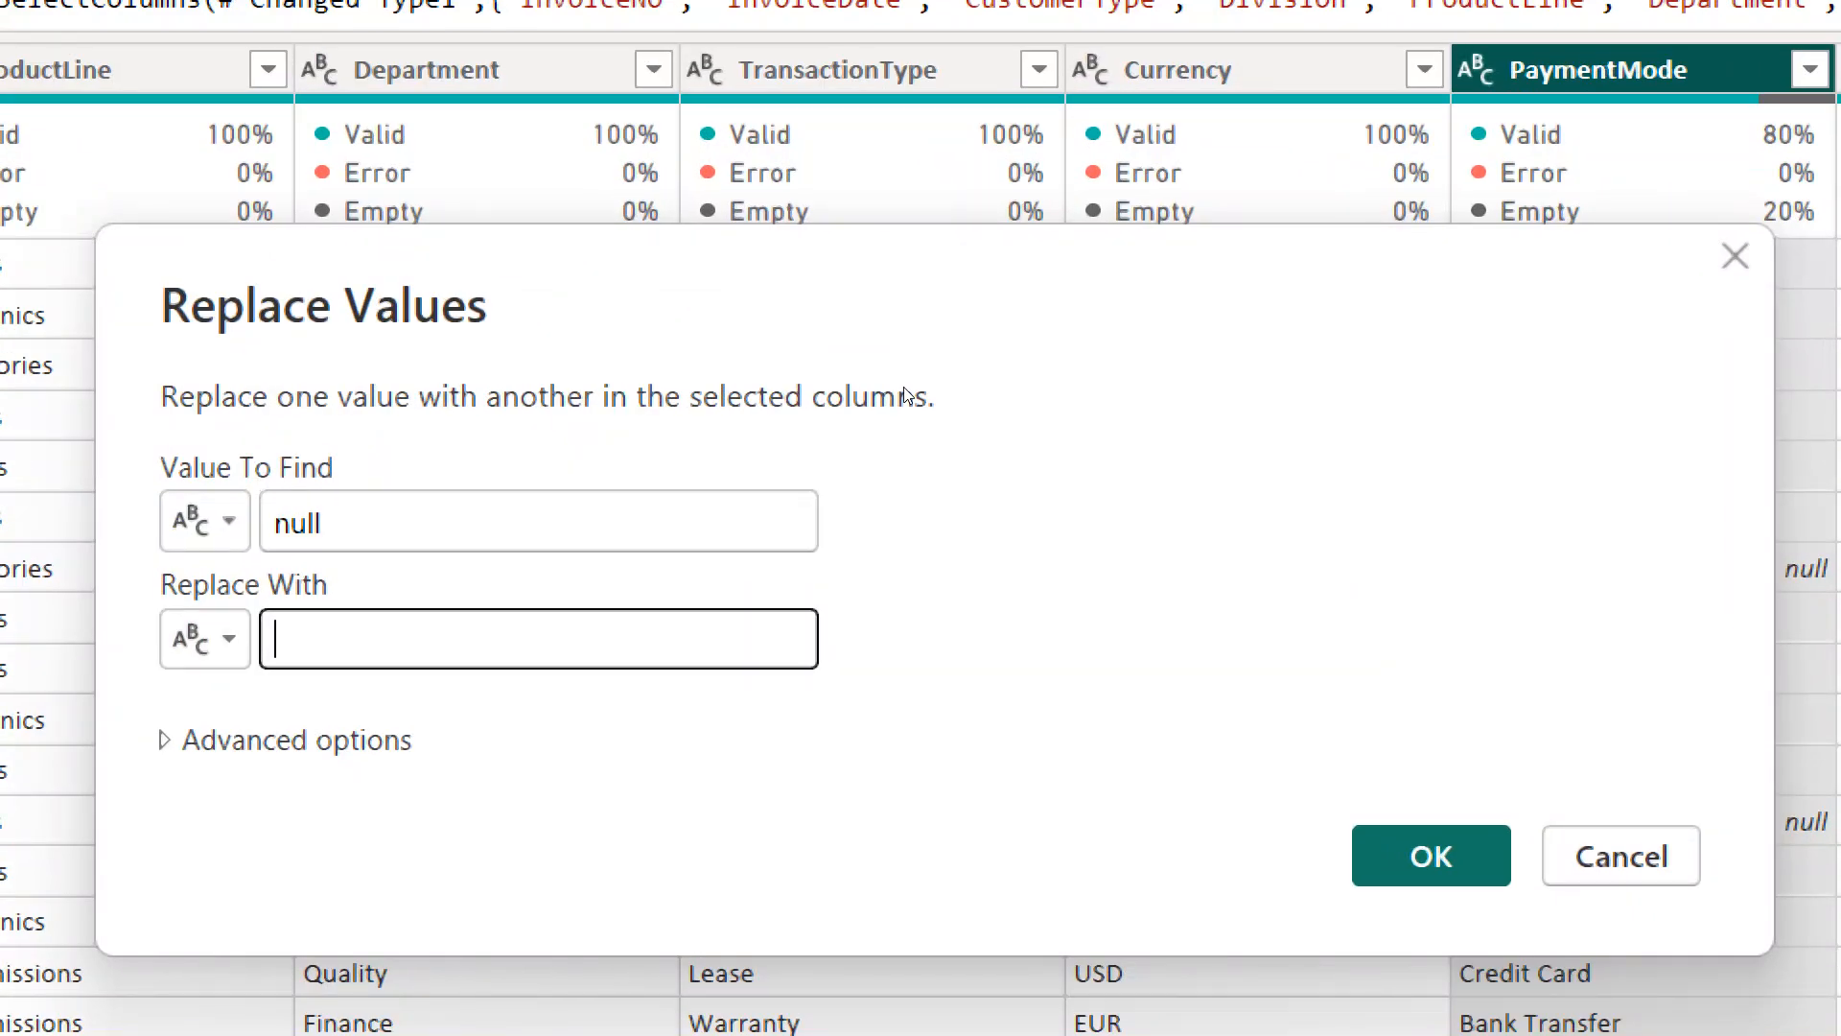
text(Pending)
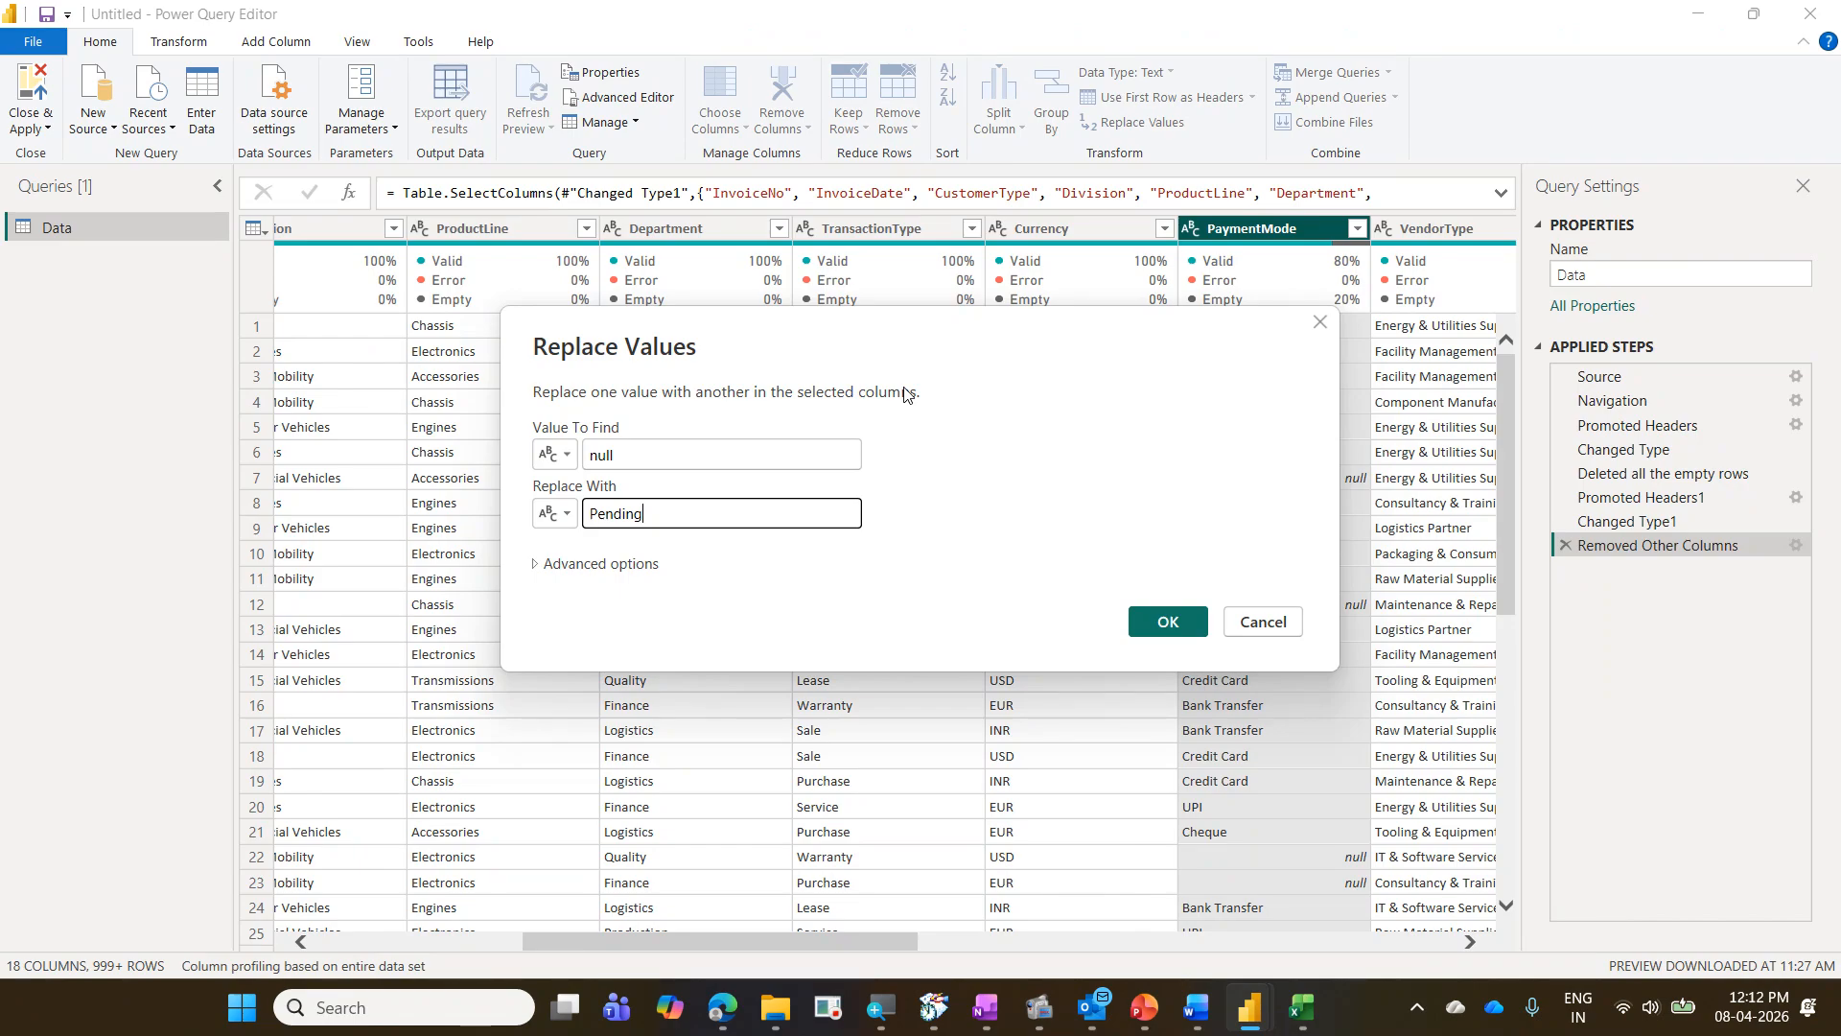
text(n)
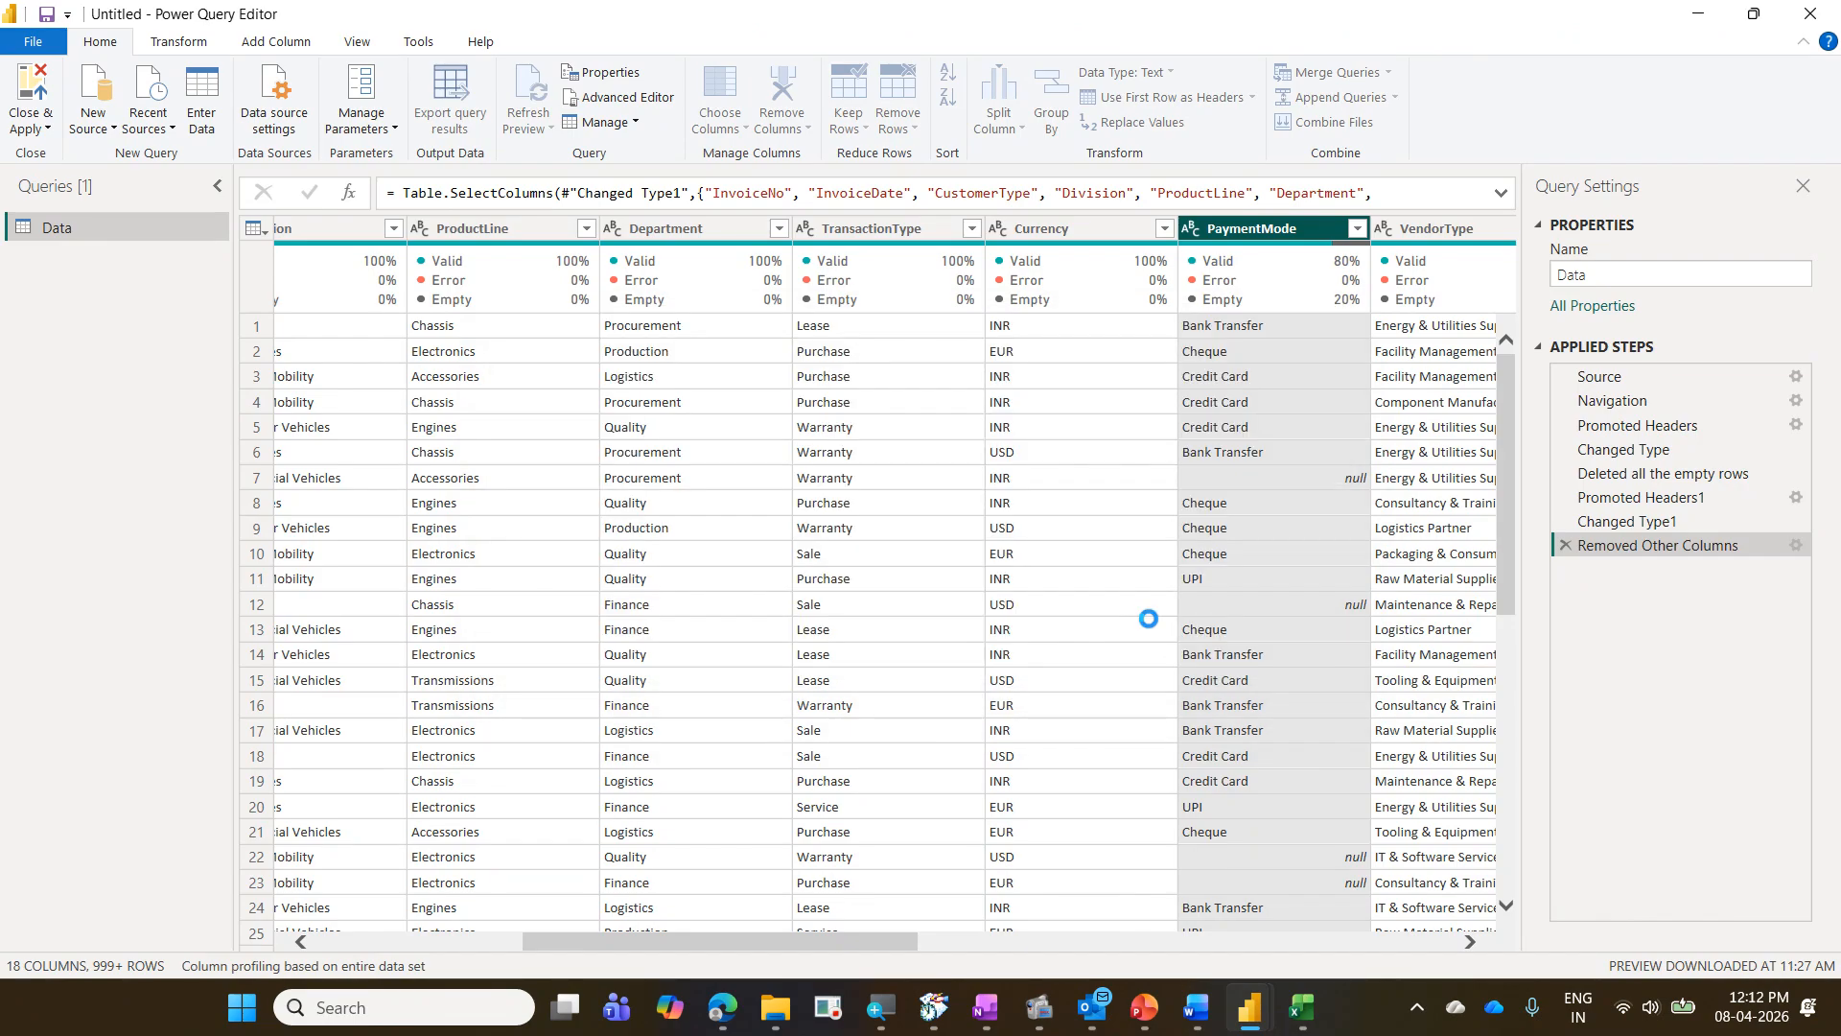
- Correct the replacement text to "Pending" in the Replaced Value step's settings for the PaymentMode column
click(1163, 622)
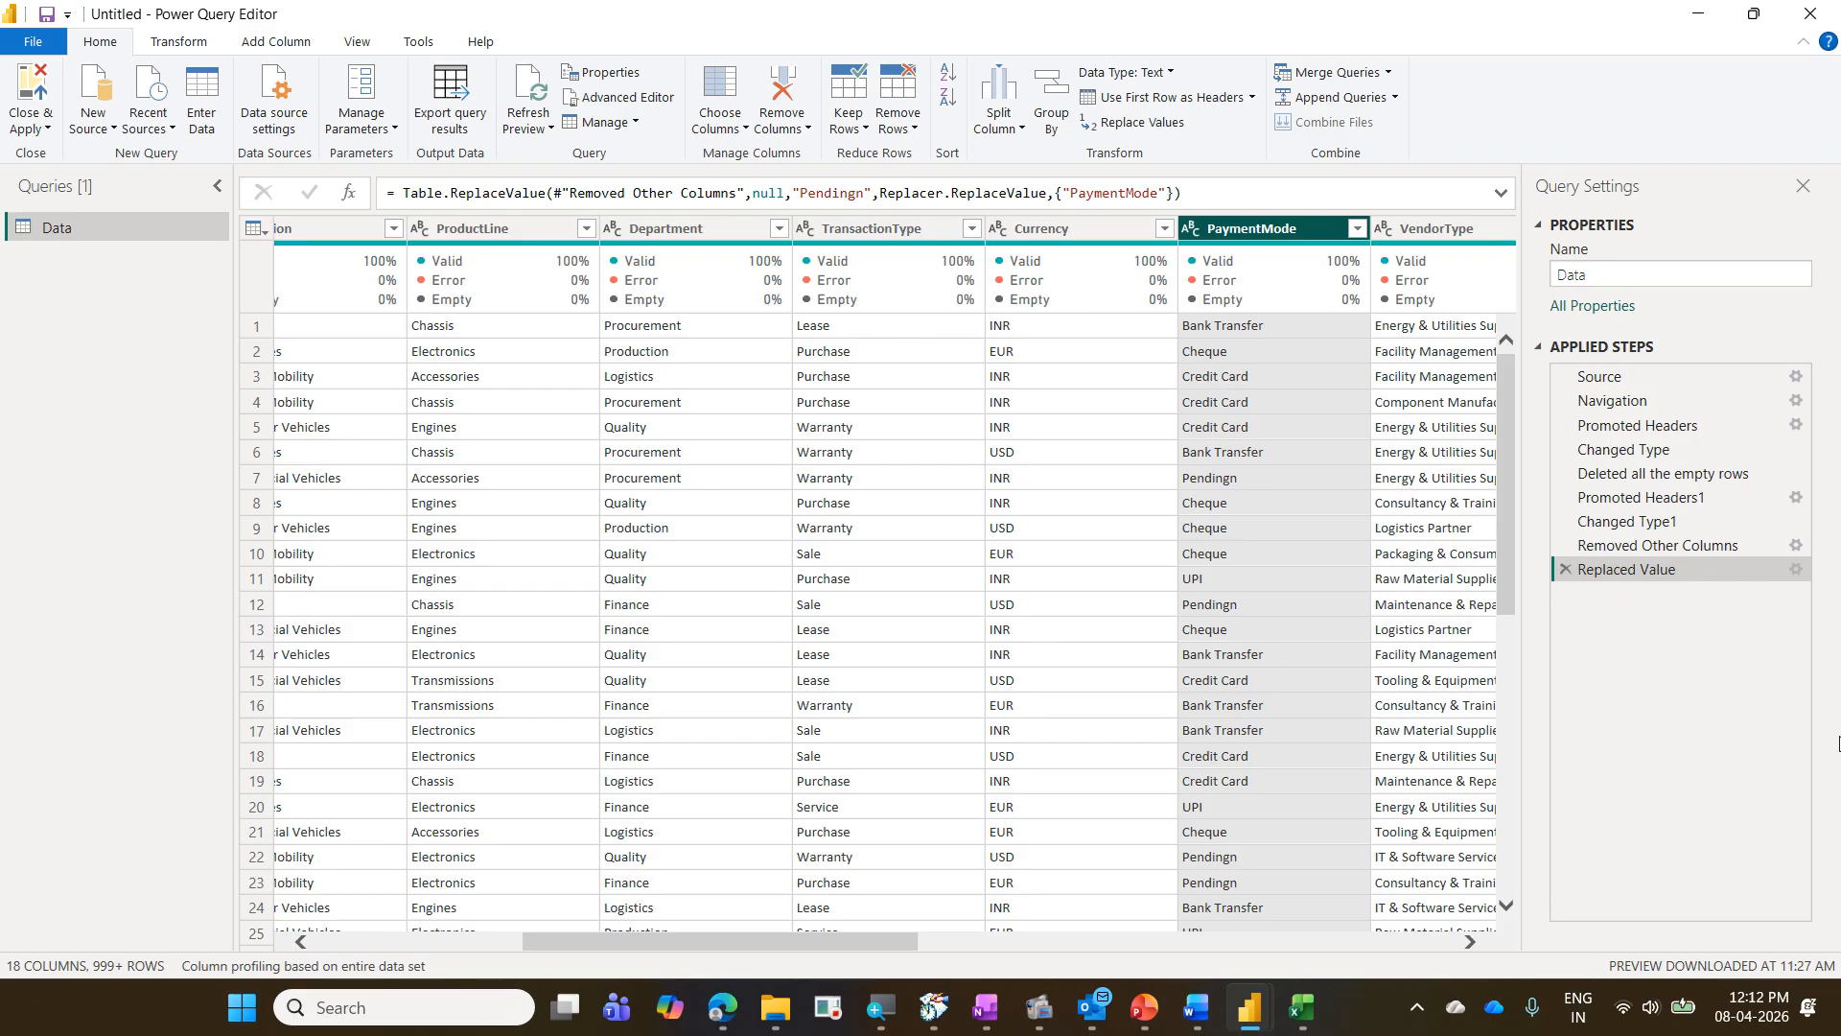
click(1795, 568)
click(684, 521)
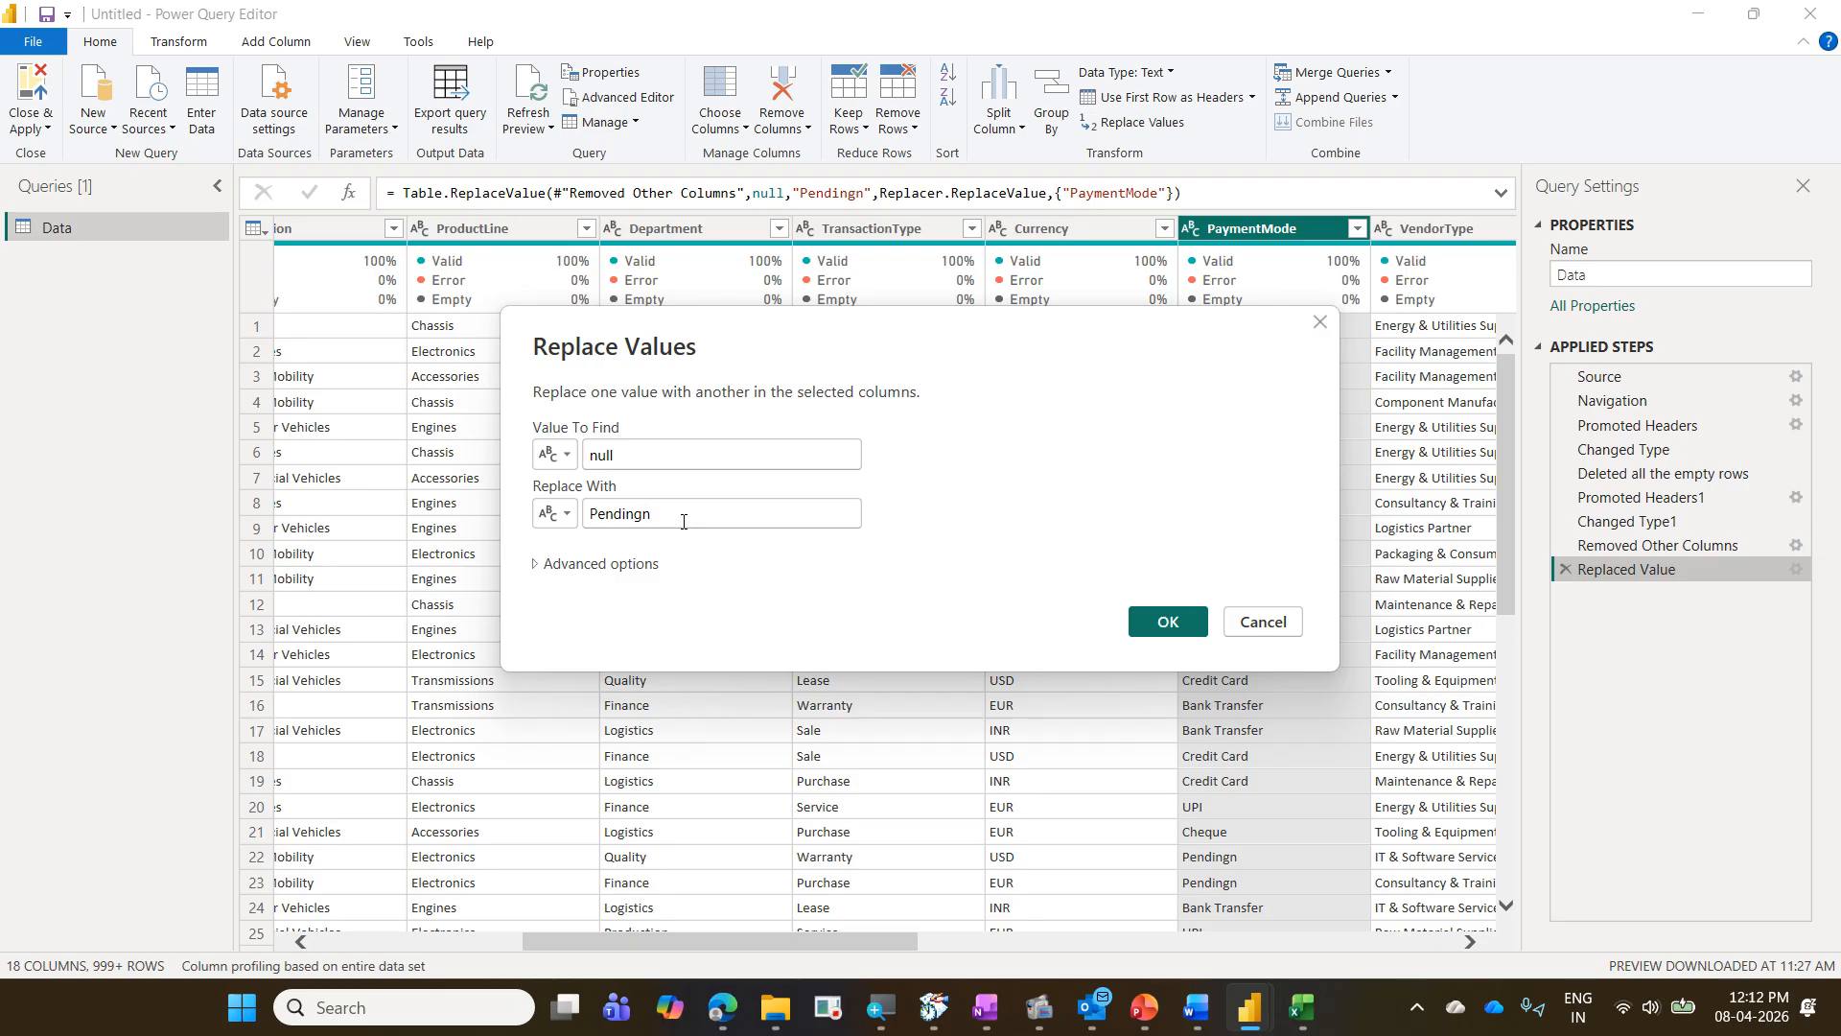
key(BackSpace)
key(Return)
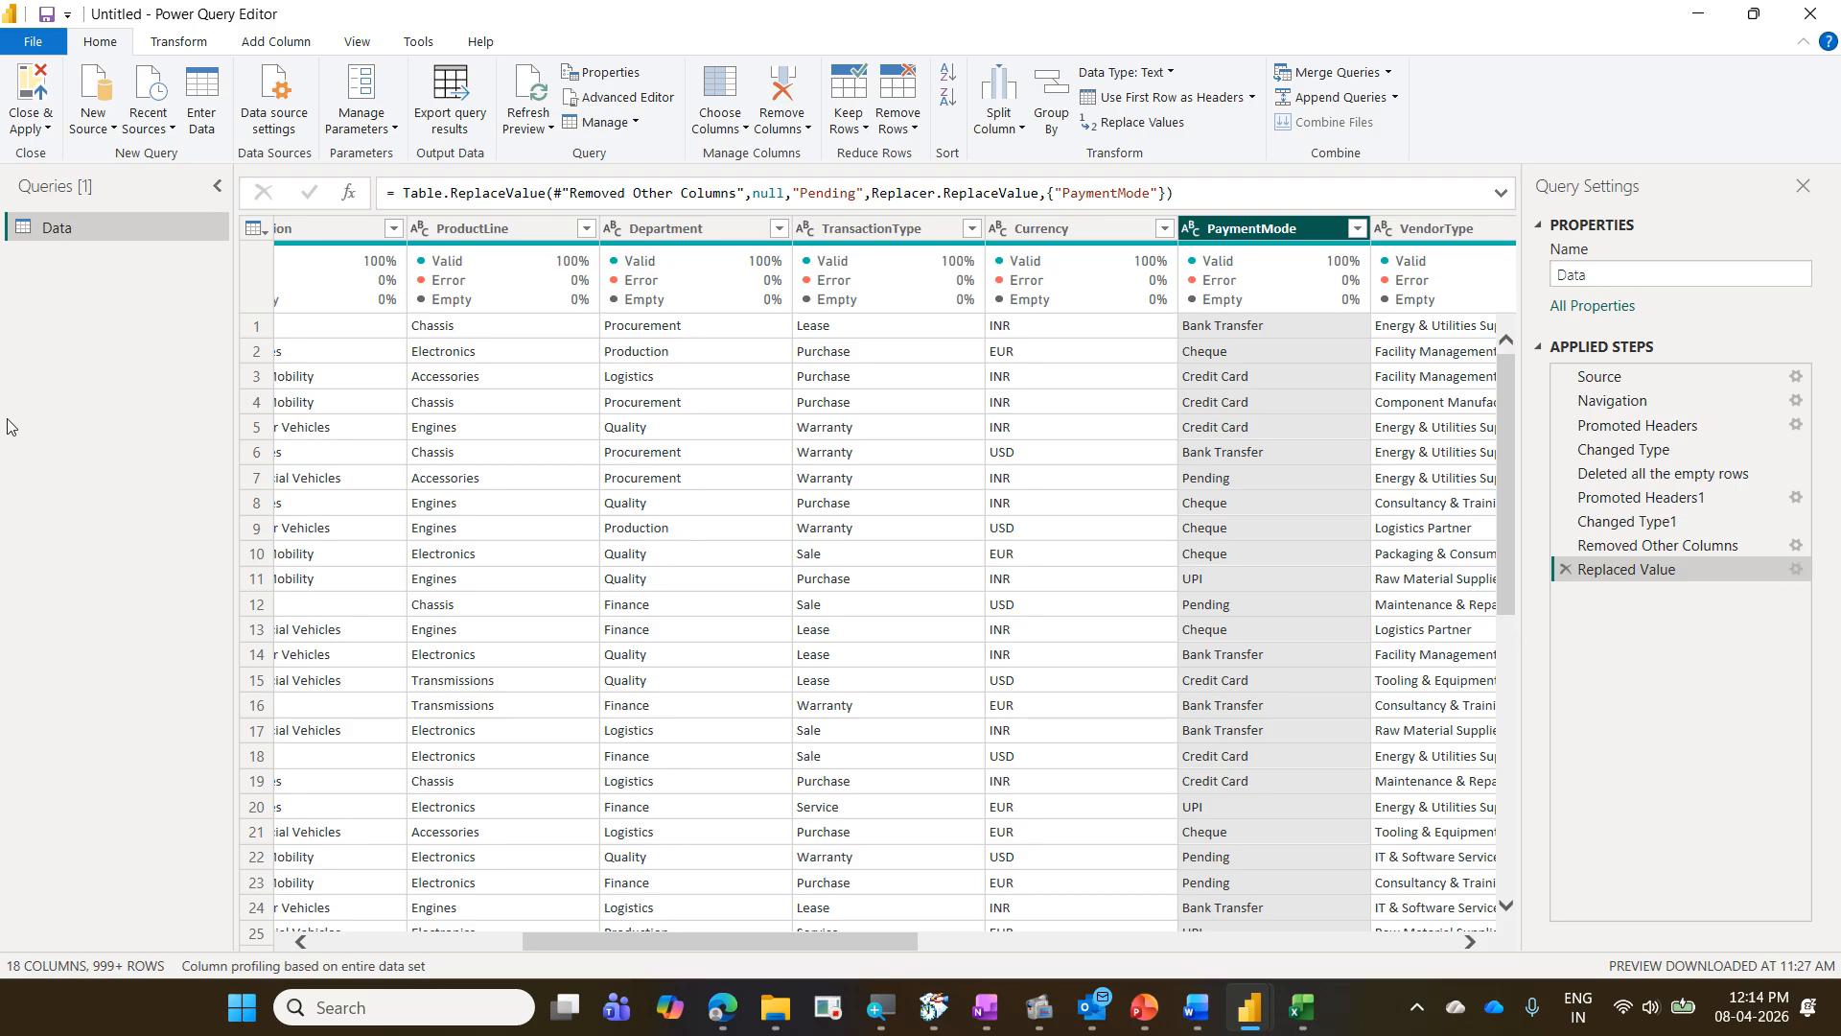
- Close and apply the query changes, and expand the loaded Data table to show its fields
click(46, 128)
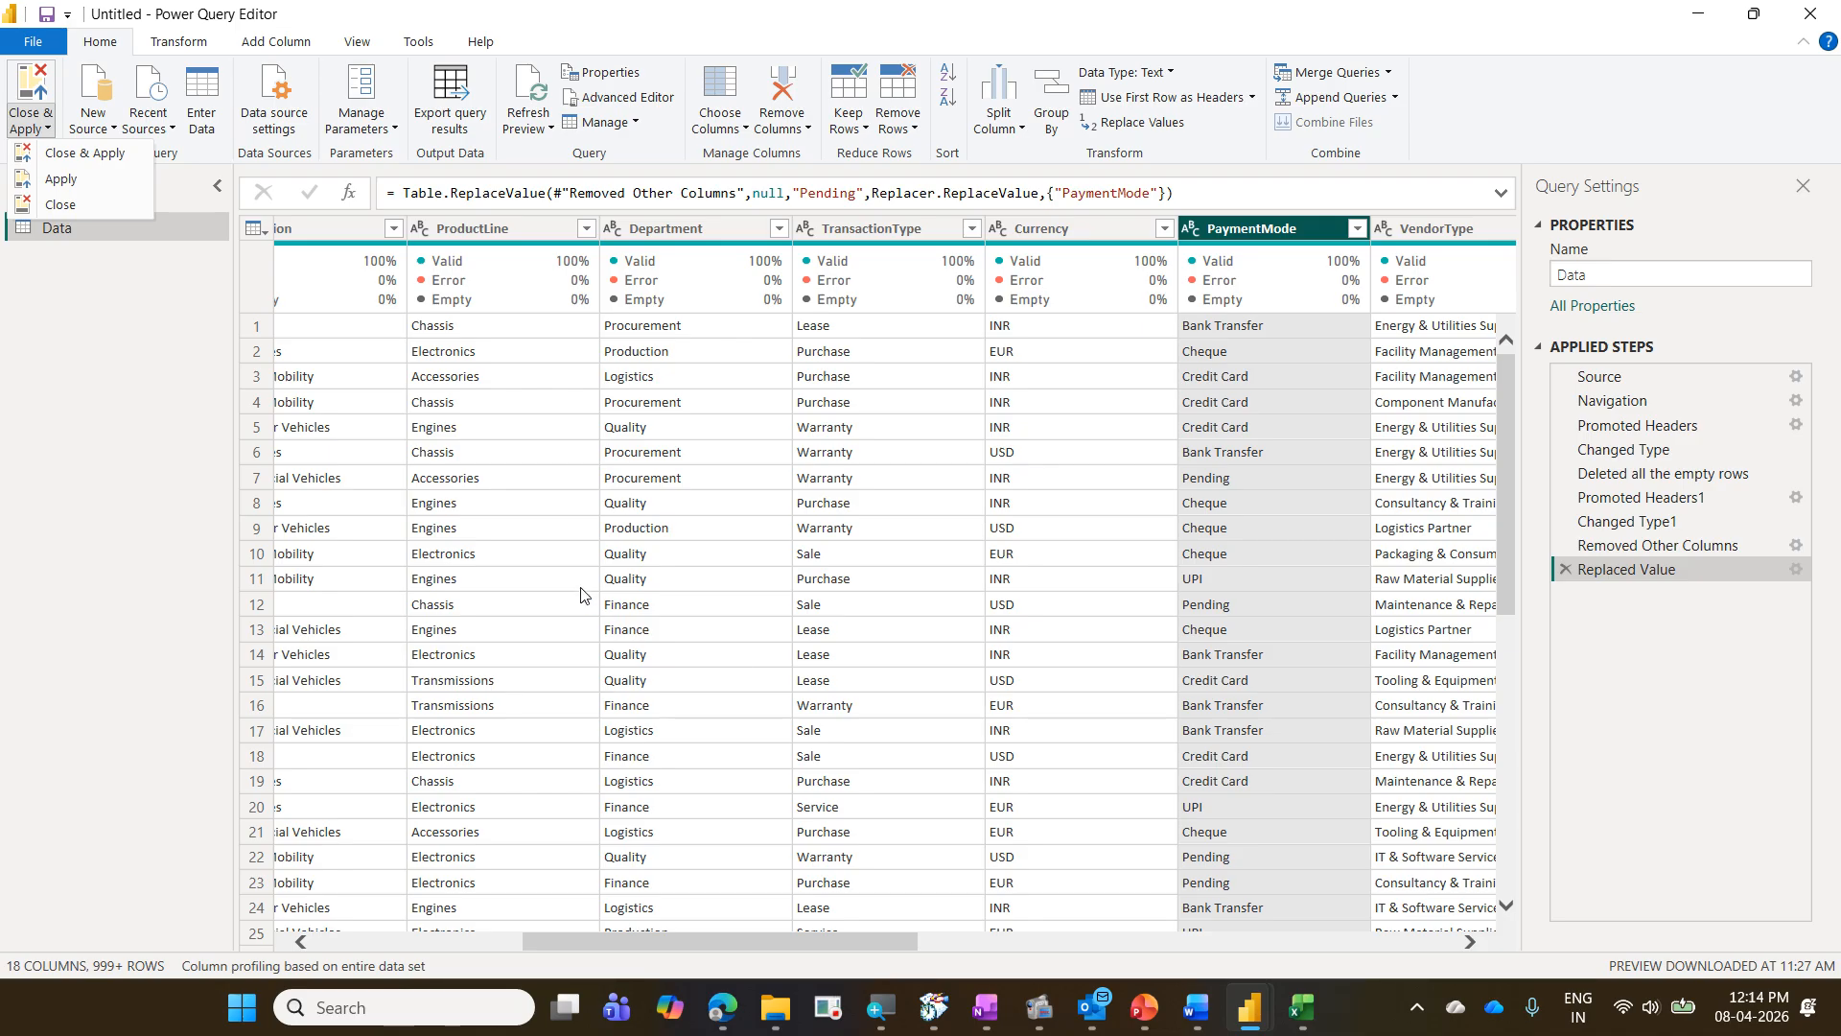
click(98, 165)
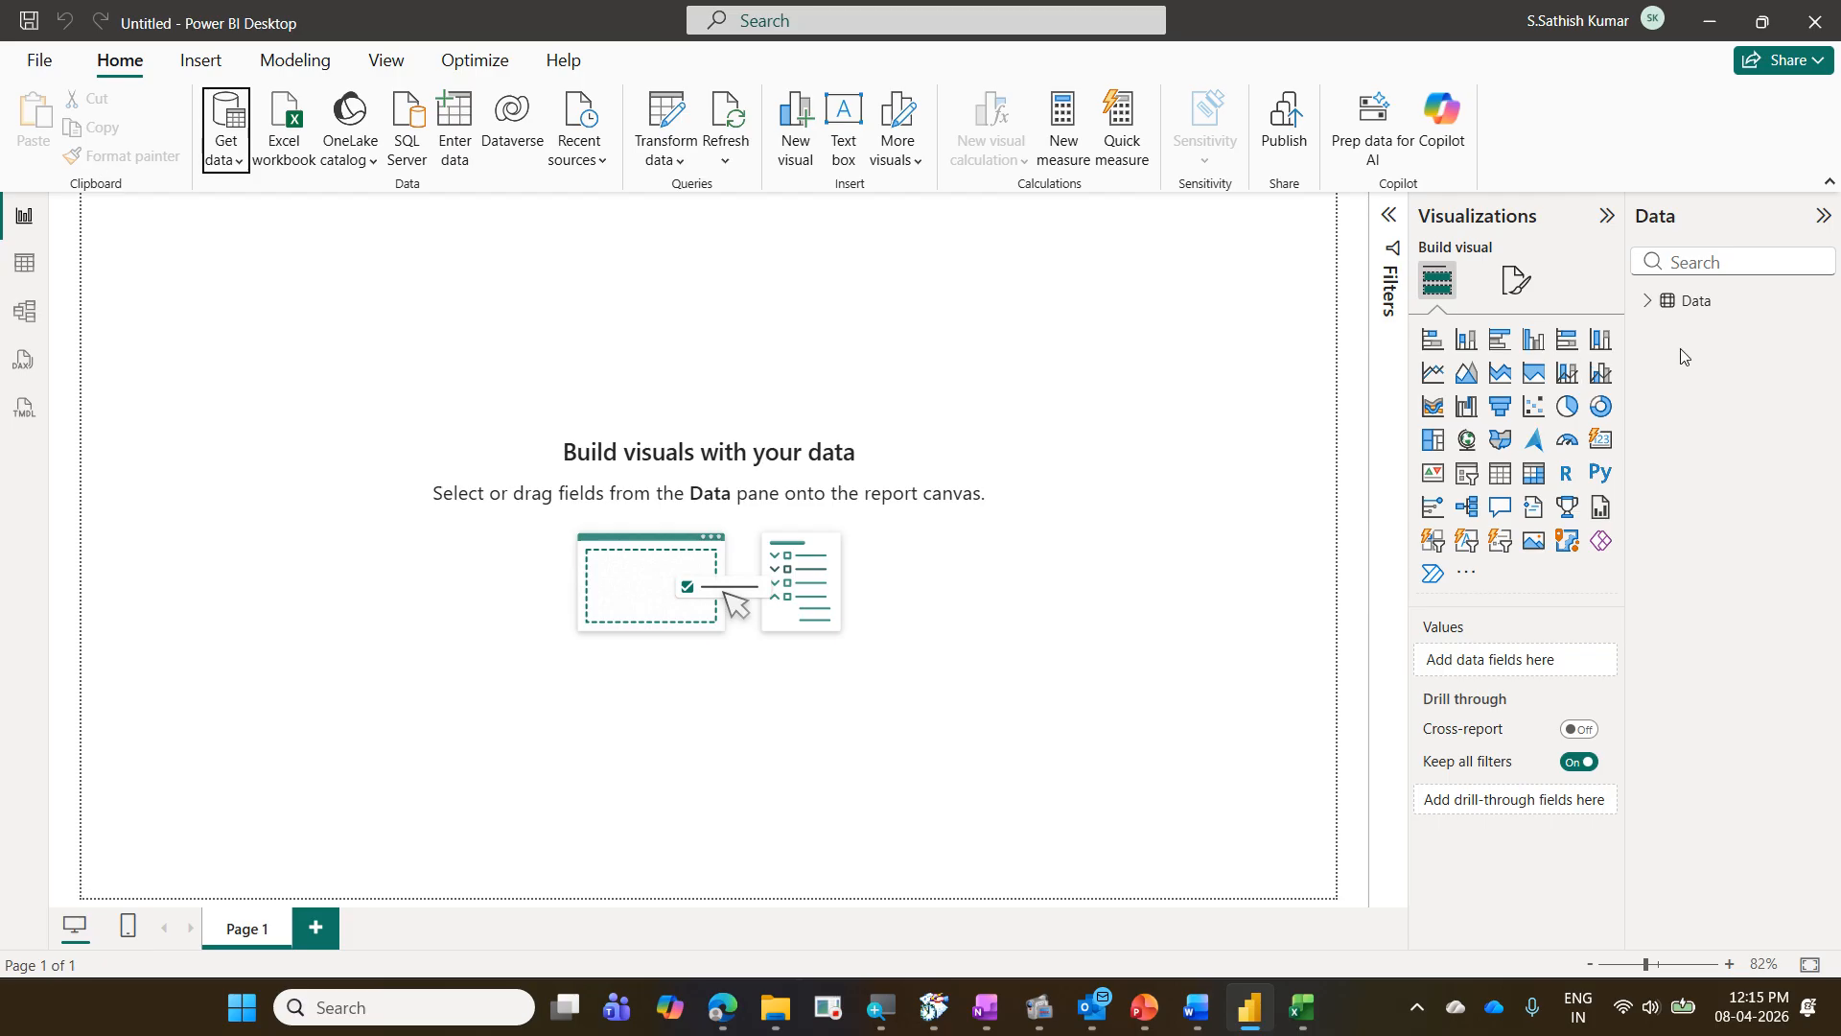
click(1647, 303)
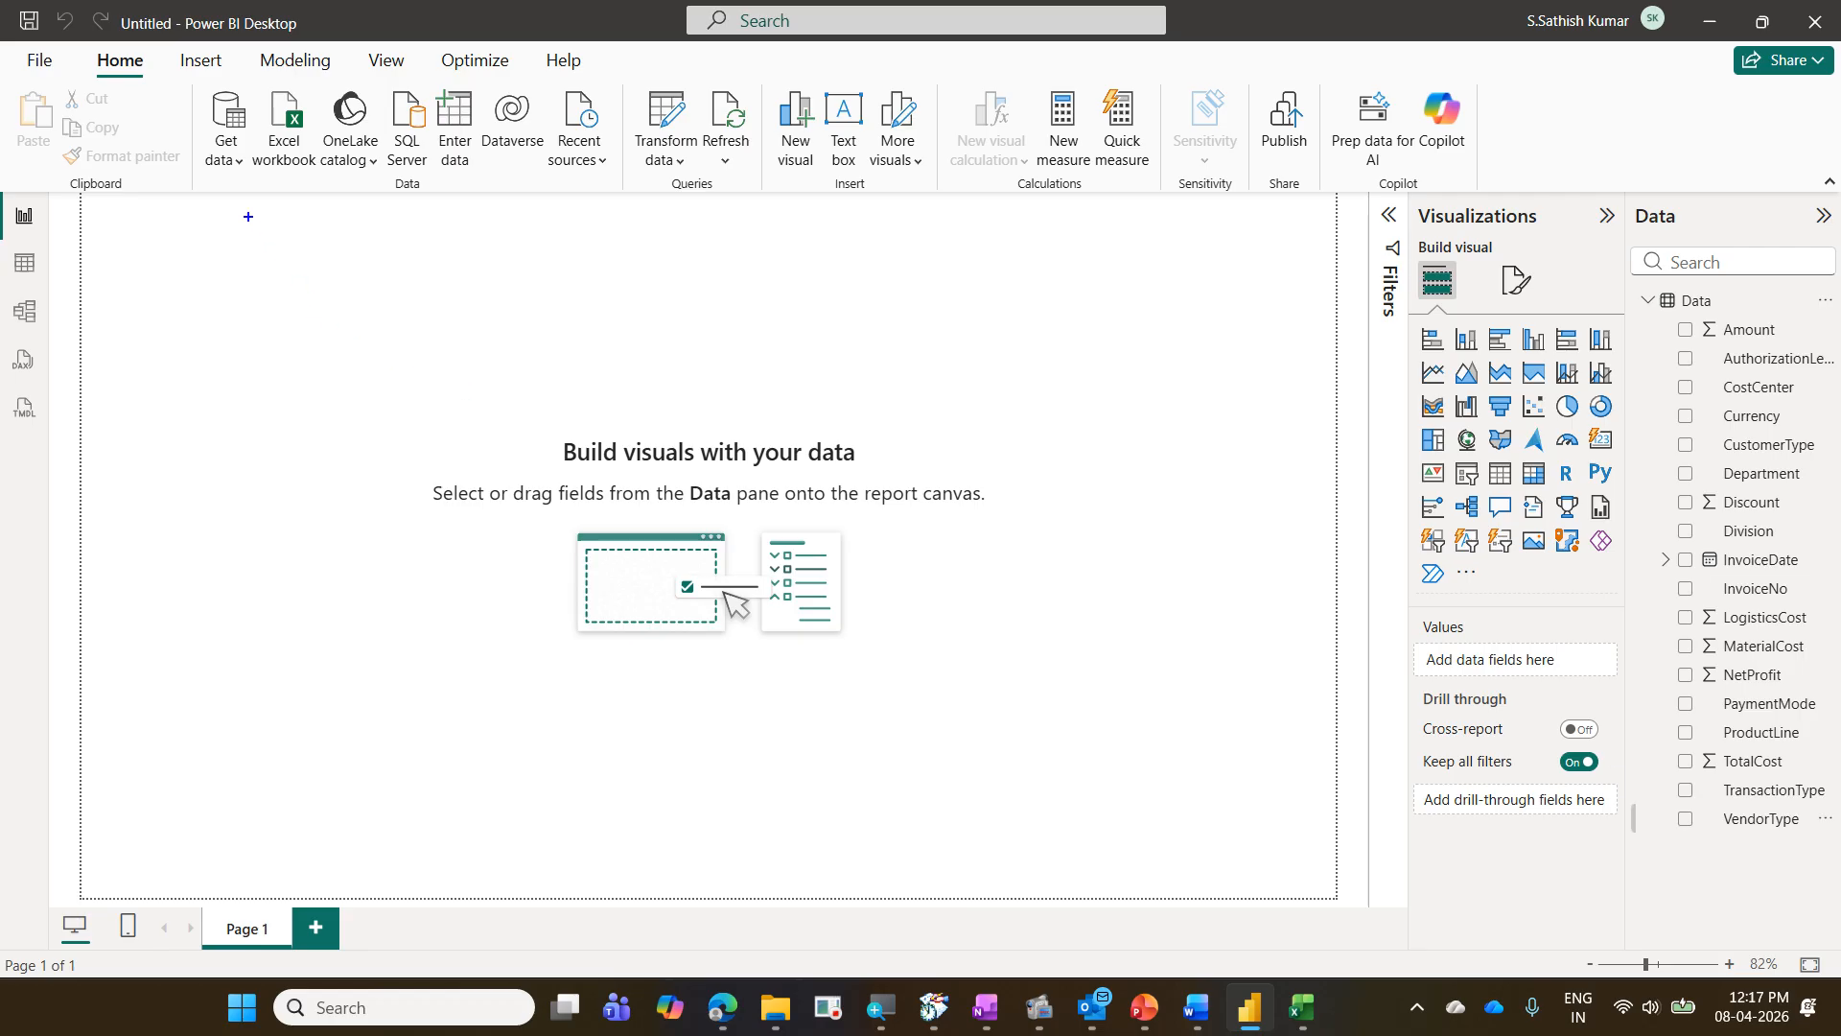
- Open the Power Query Editor from the report and close it again without editing the Data query
drag(89, 41, 155, 86)
mouse_move(620, 84)
mouse_down()
mouse_move(699, 147)
mouse_move(707, 179)
mouse_move(159, 50)
mouse_up()
right_click(1699, 301)
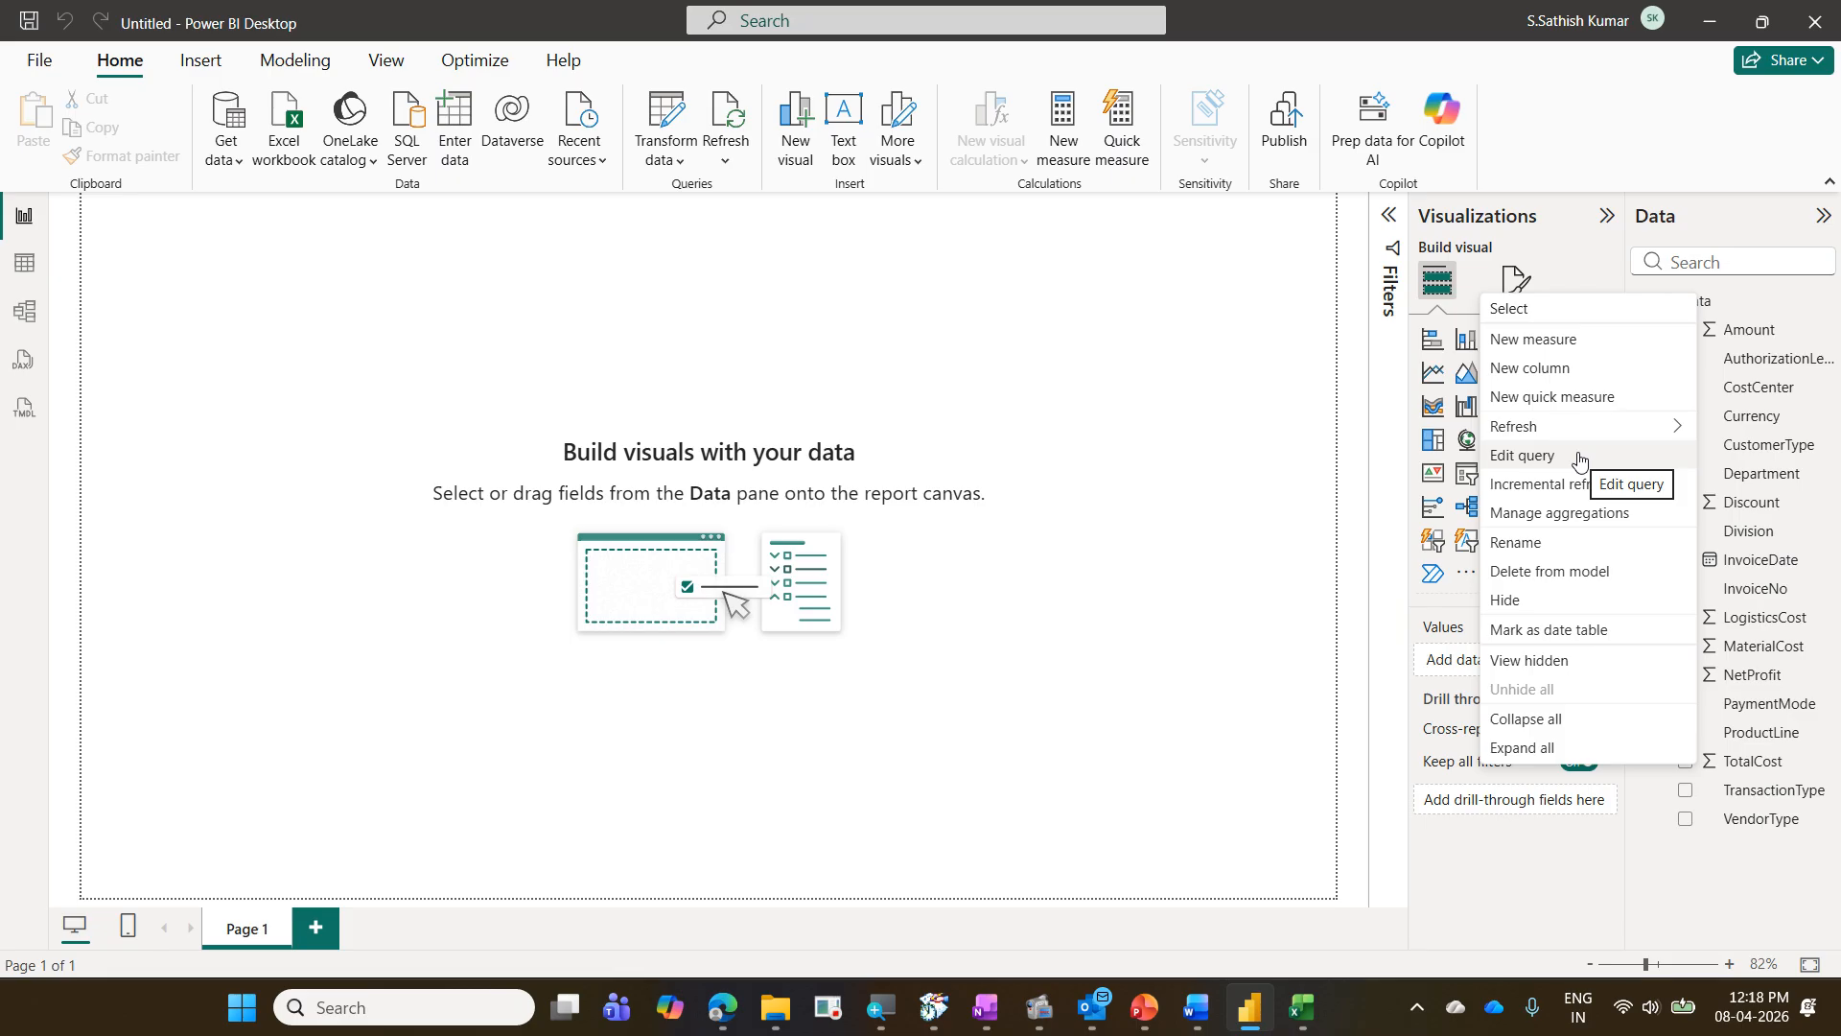
click(663, 119)
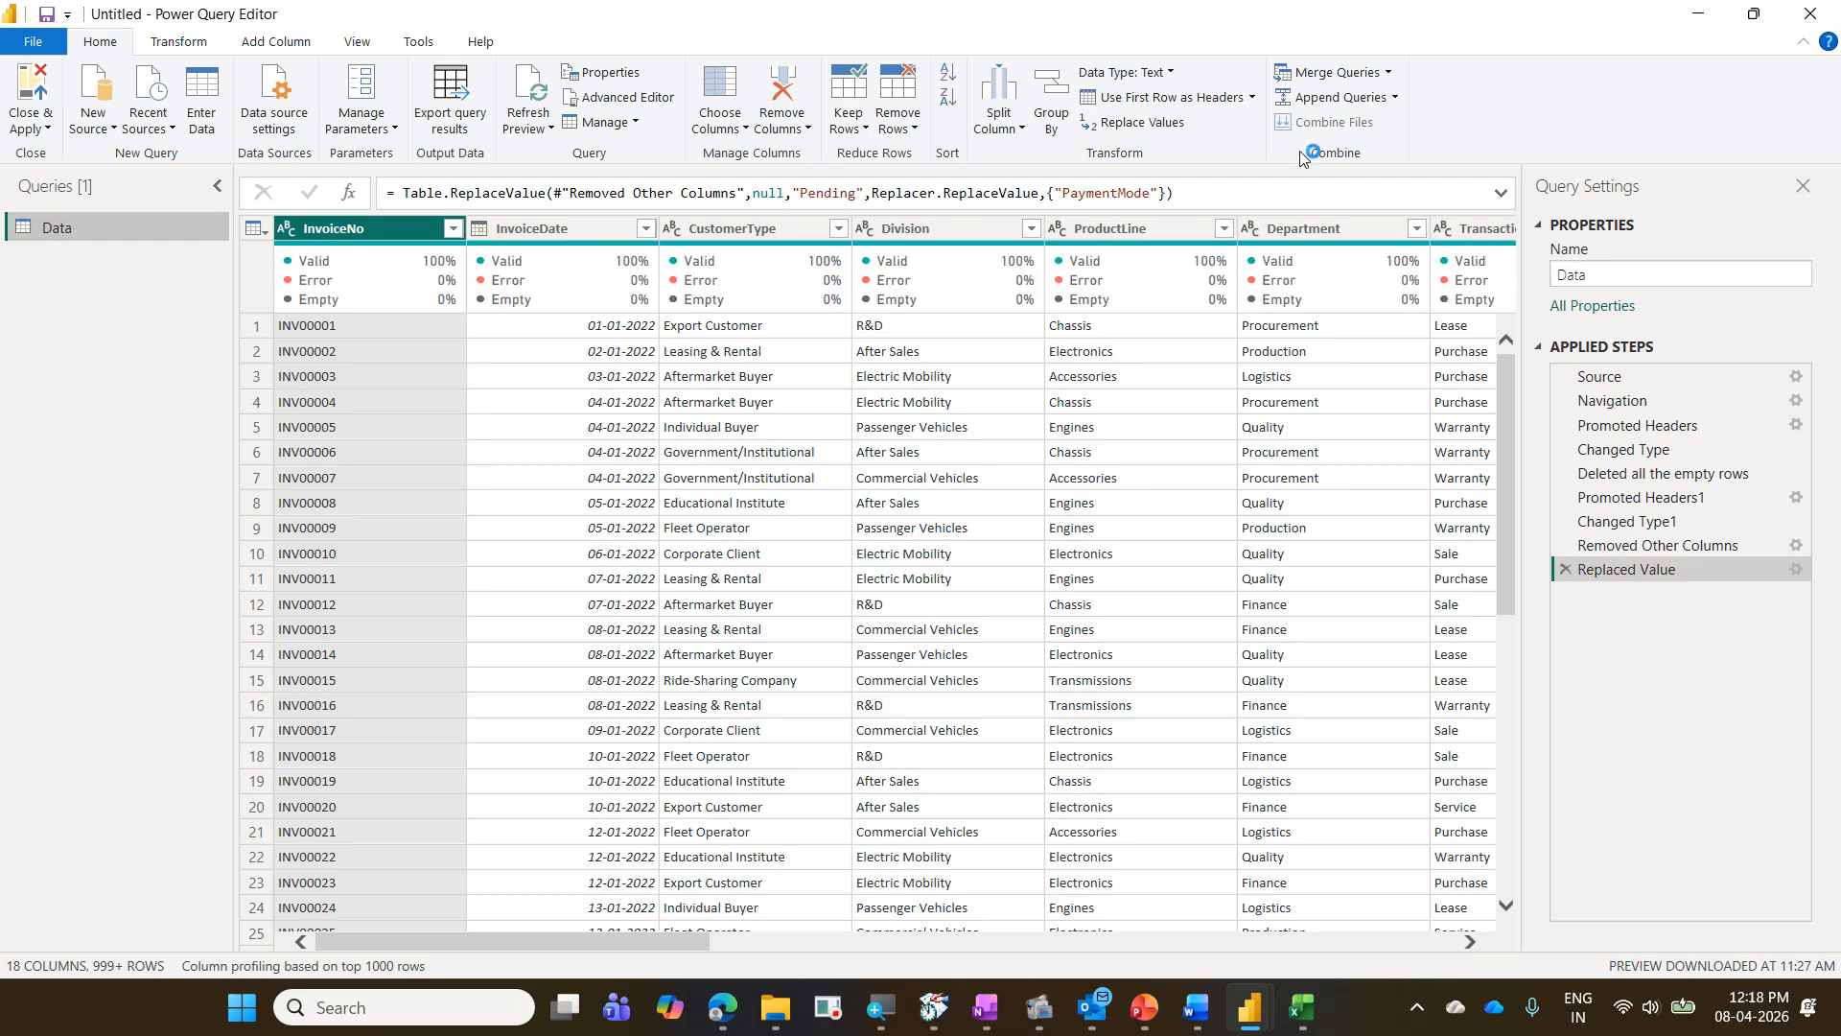
click(1810, 14)
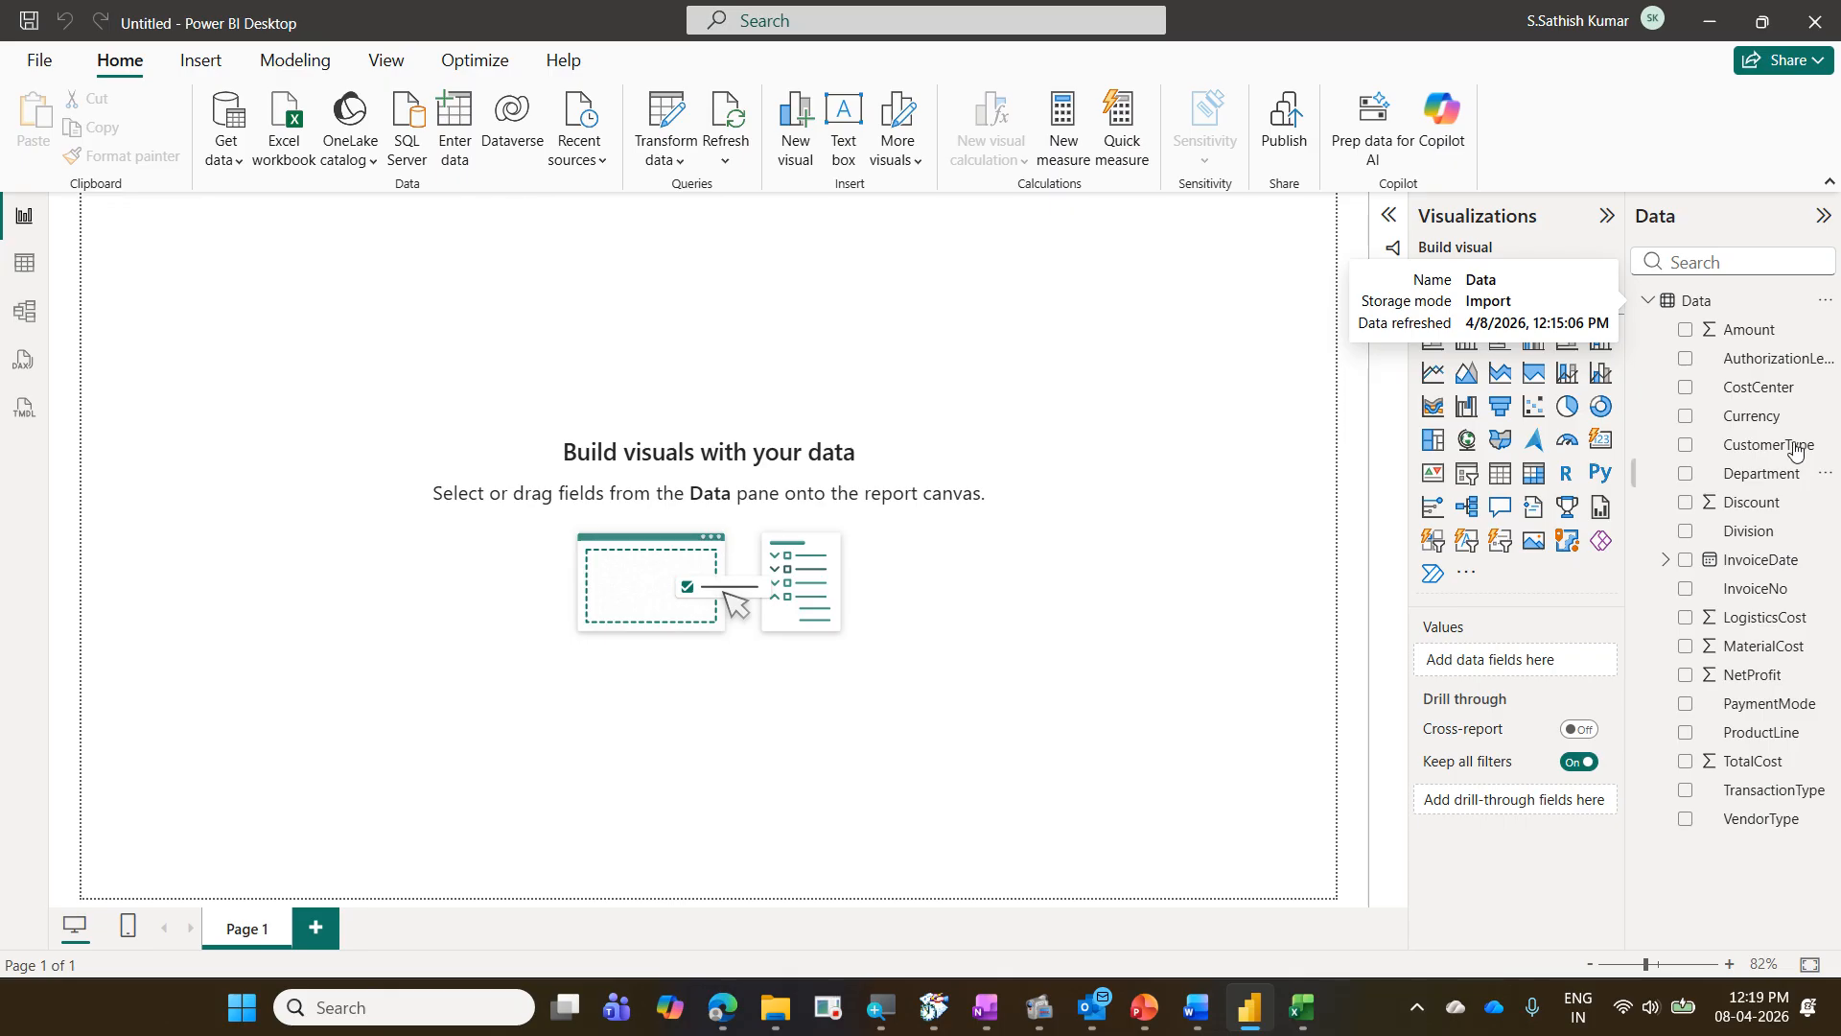
- Reopen the Data table's query for editing, close and apply it, and view the loaded rows in Table view
right_click(1701, 305)
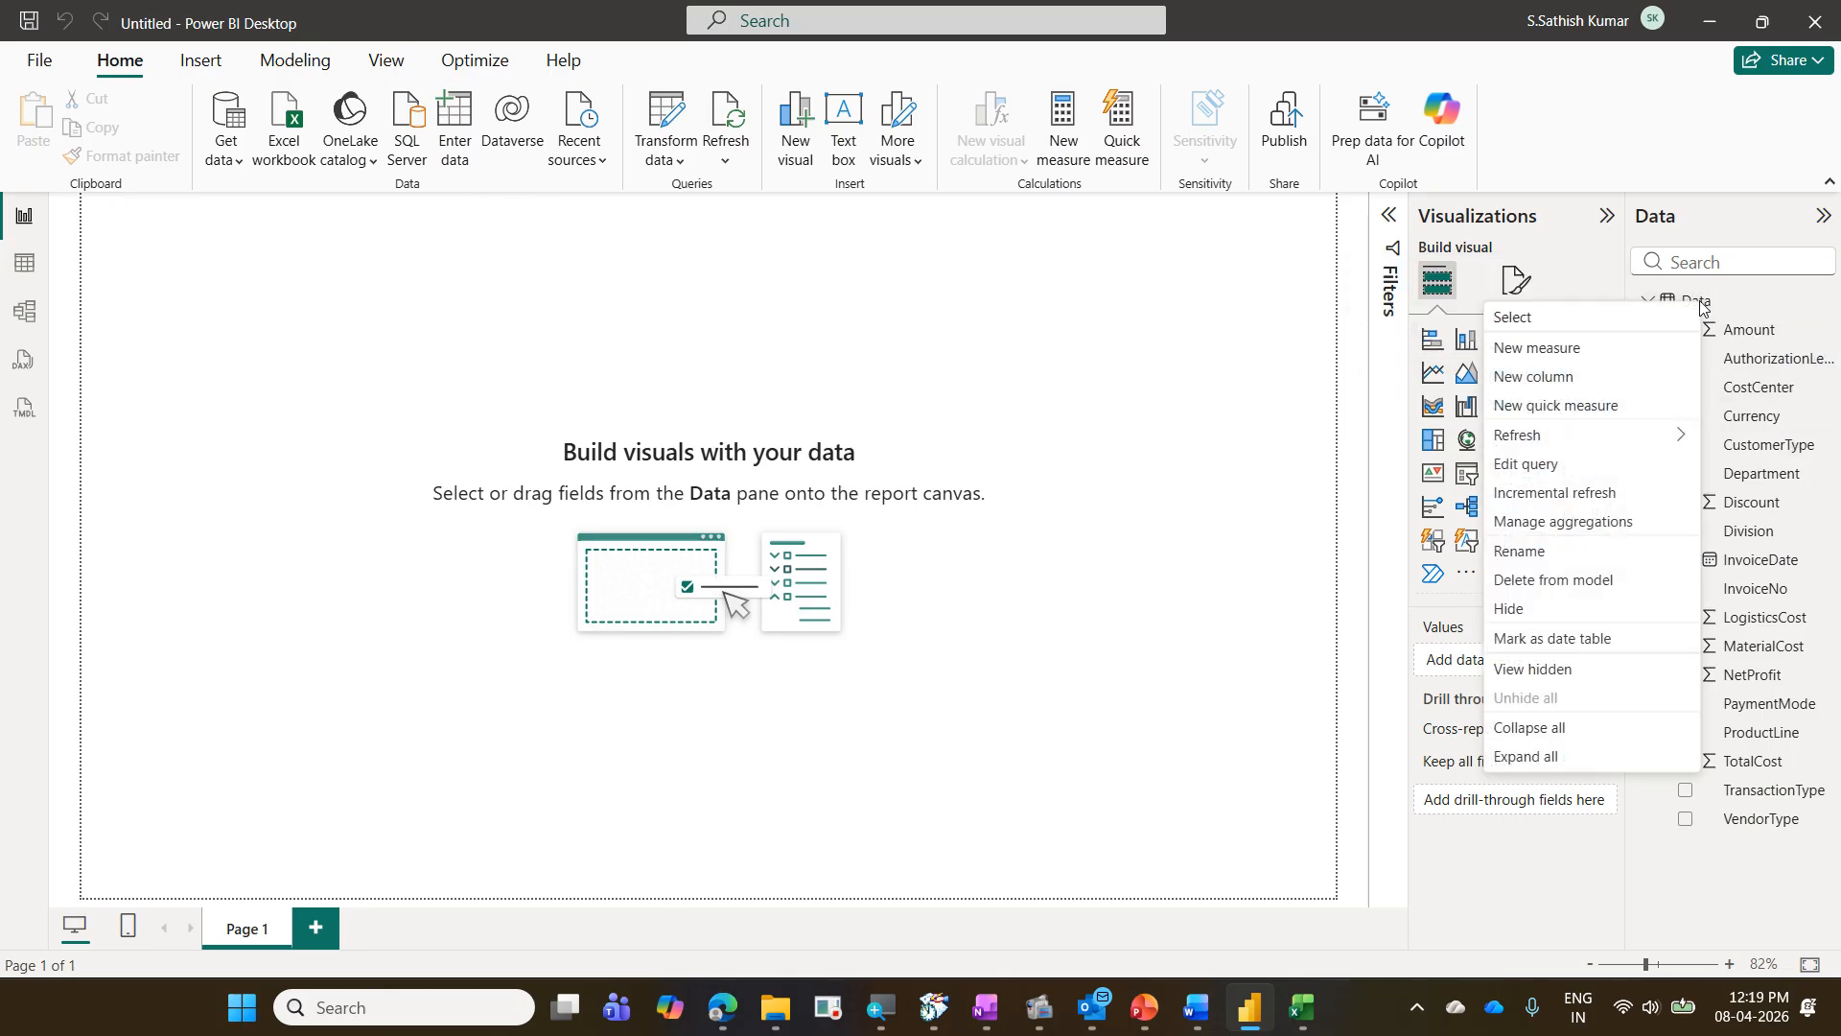
click(1567, 468)
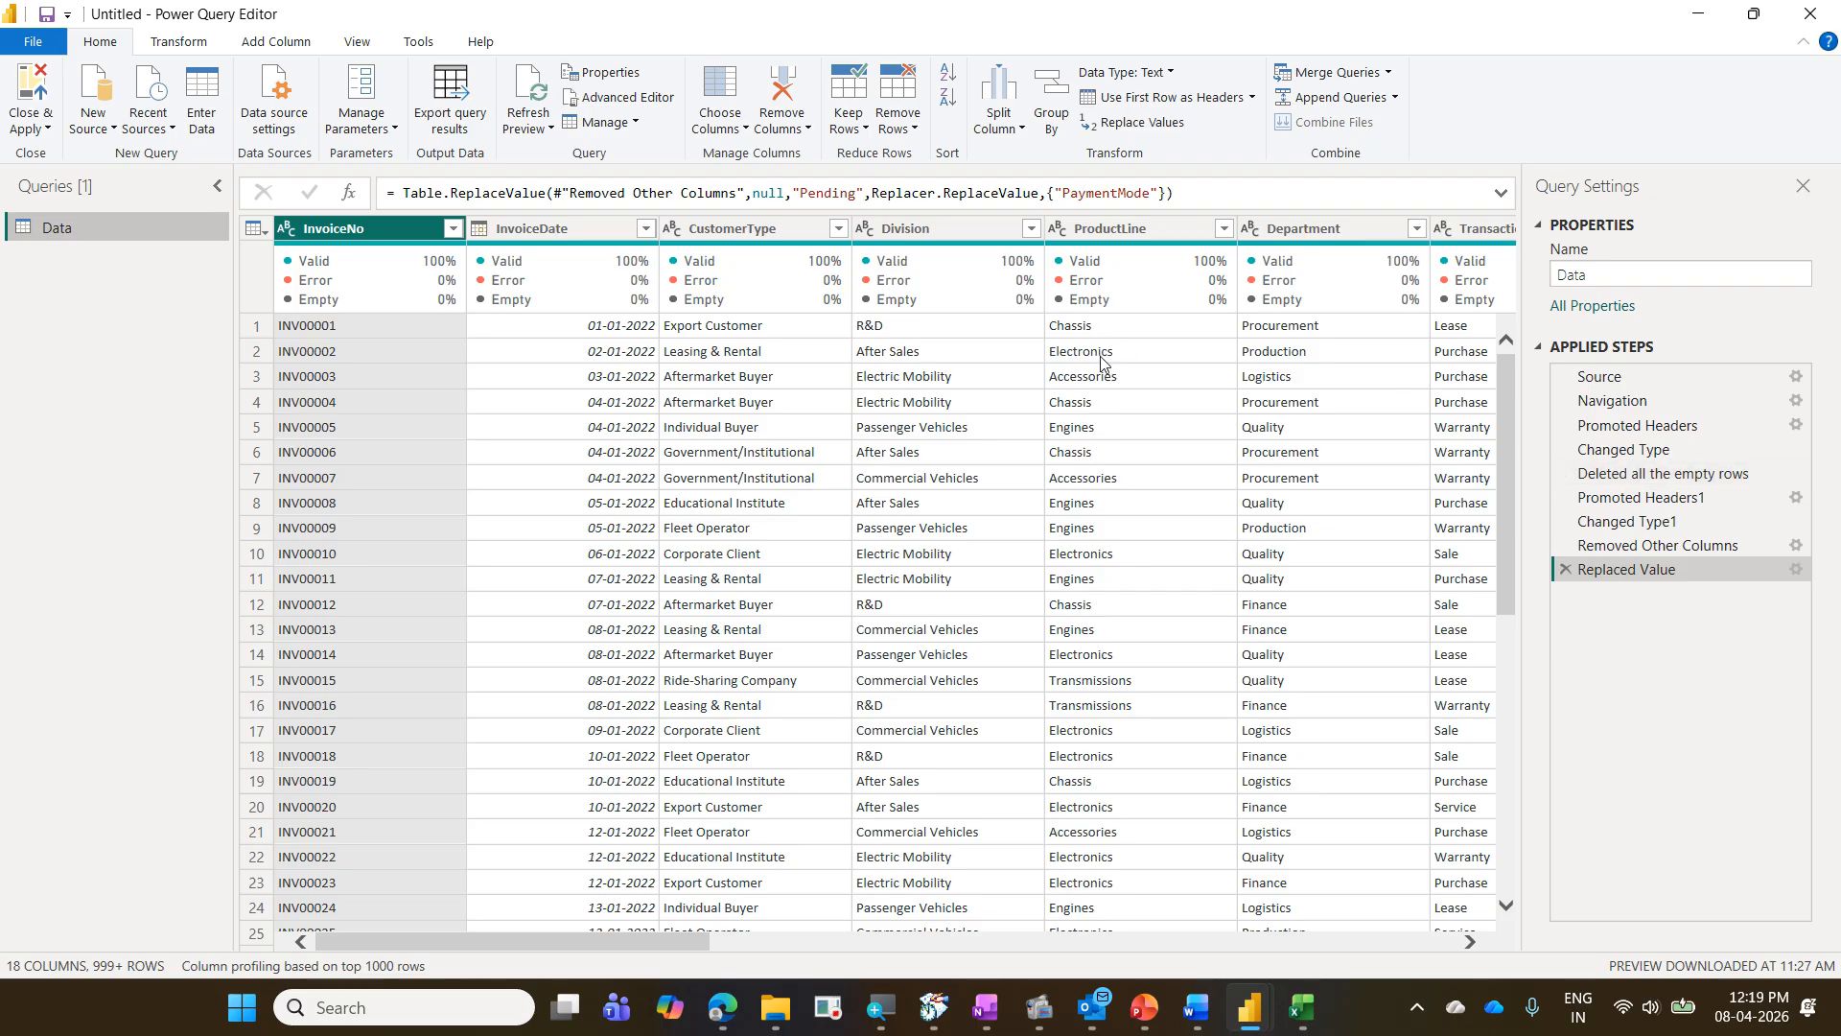
click(31, 91)
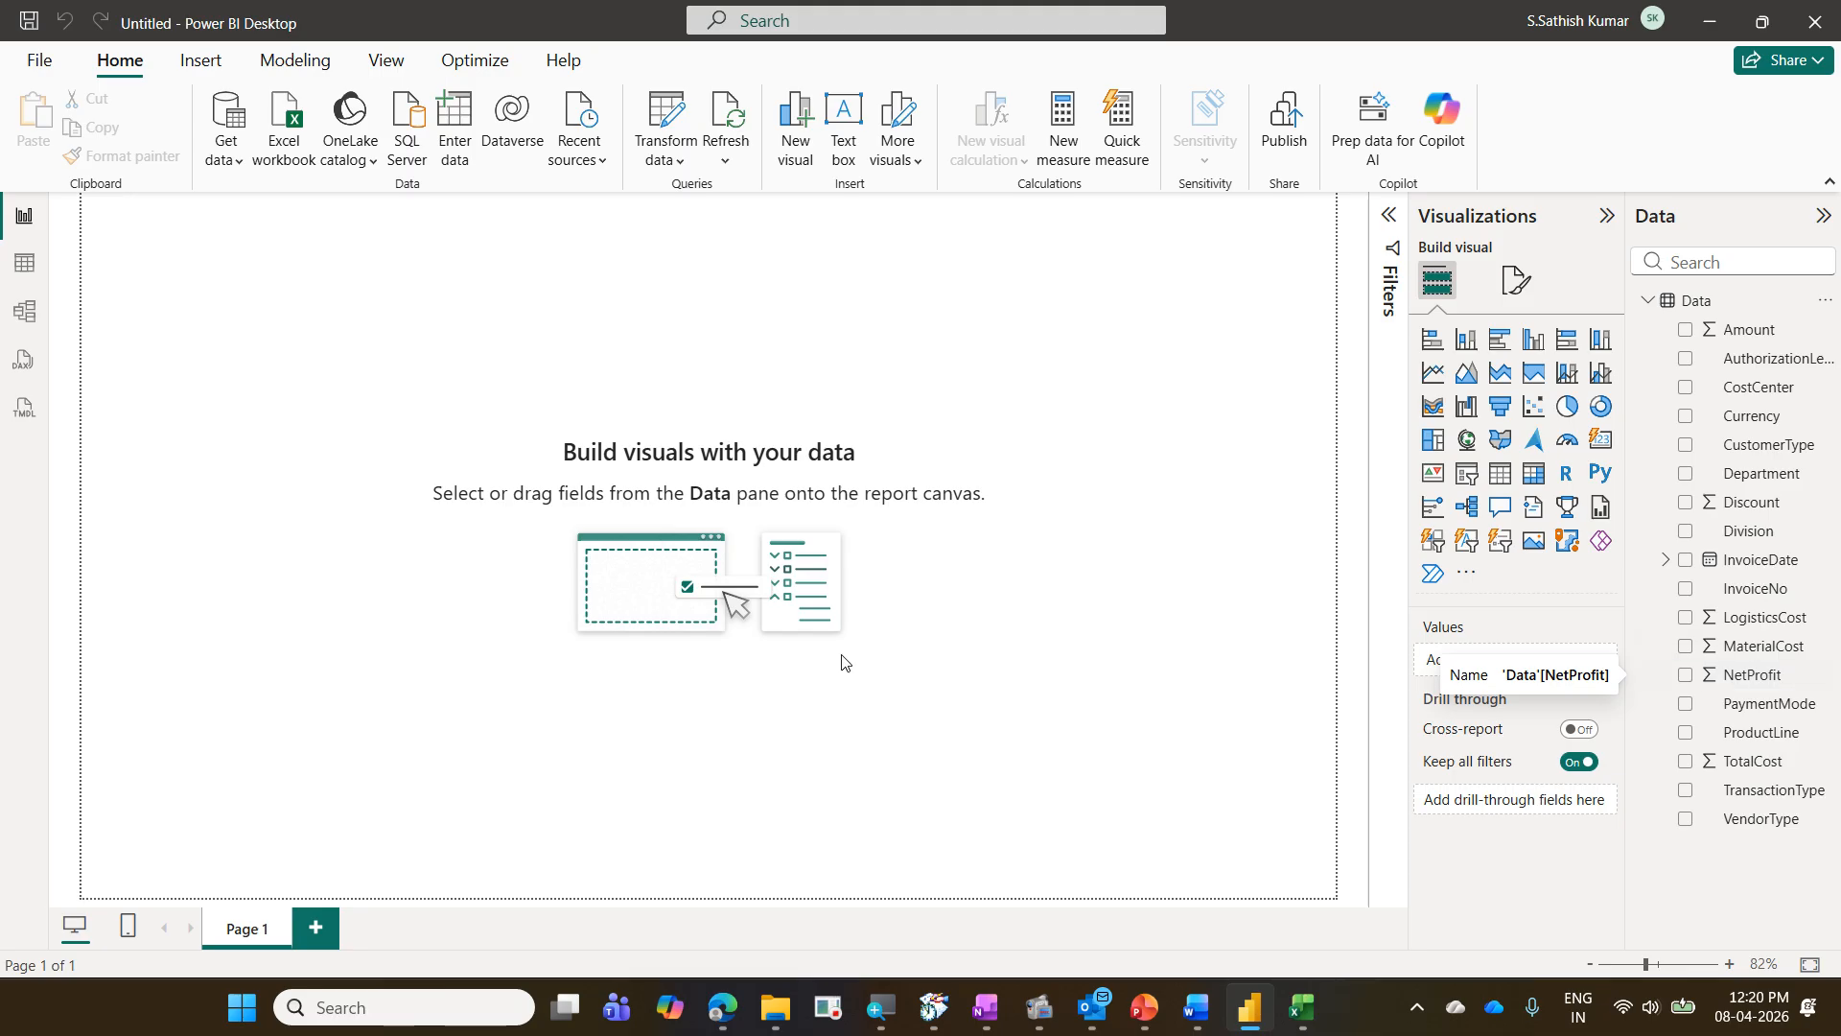
click(25, 265)
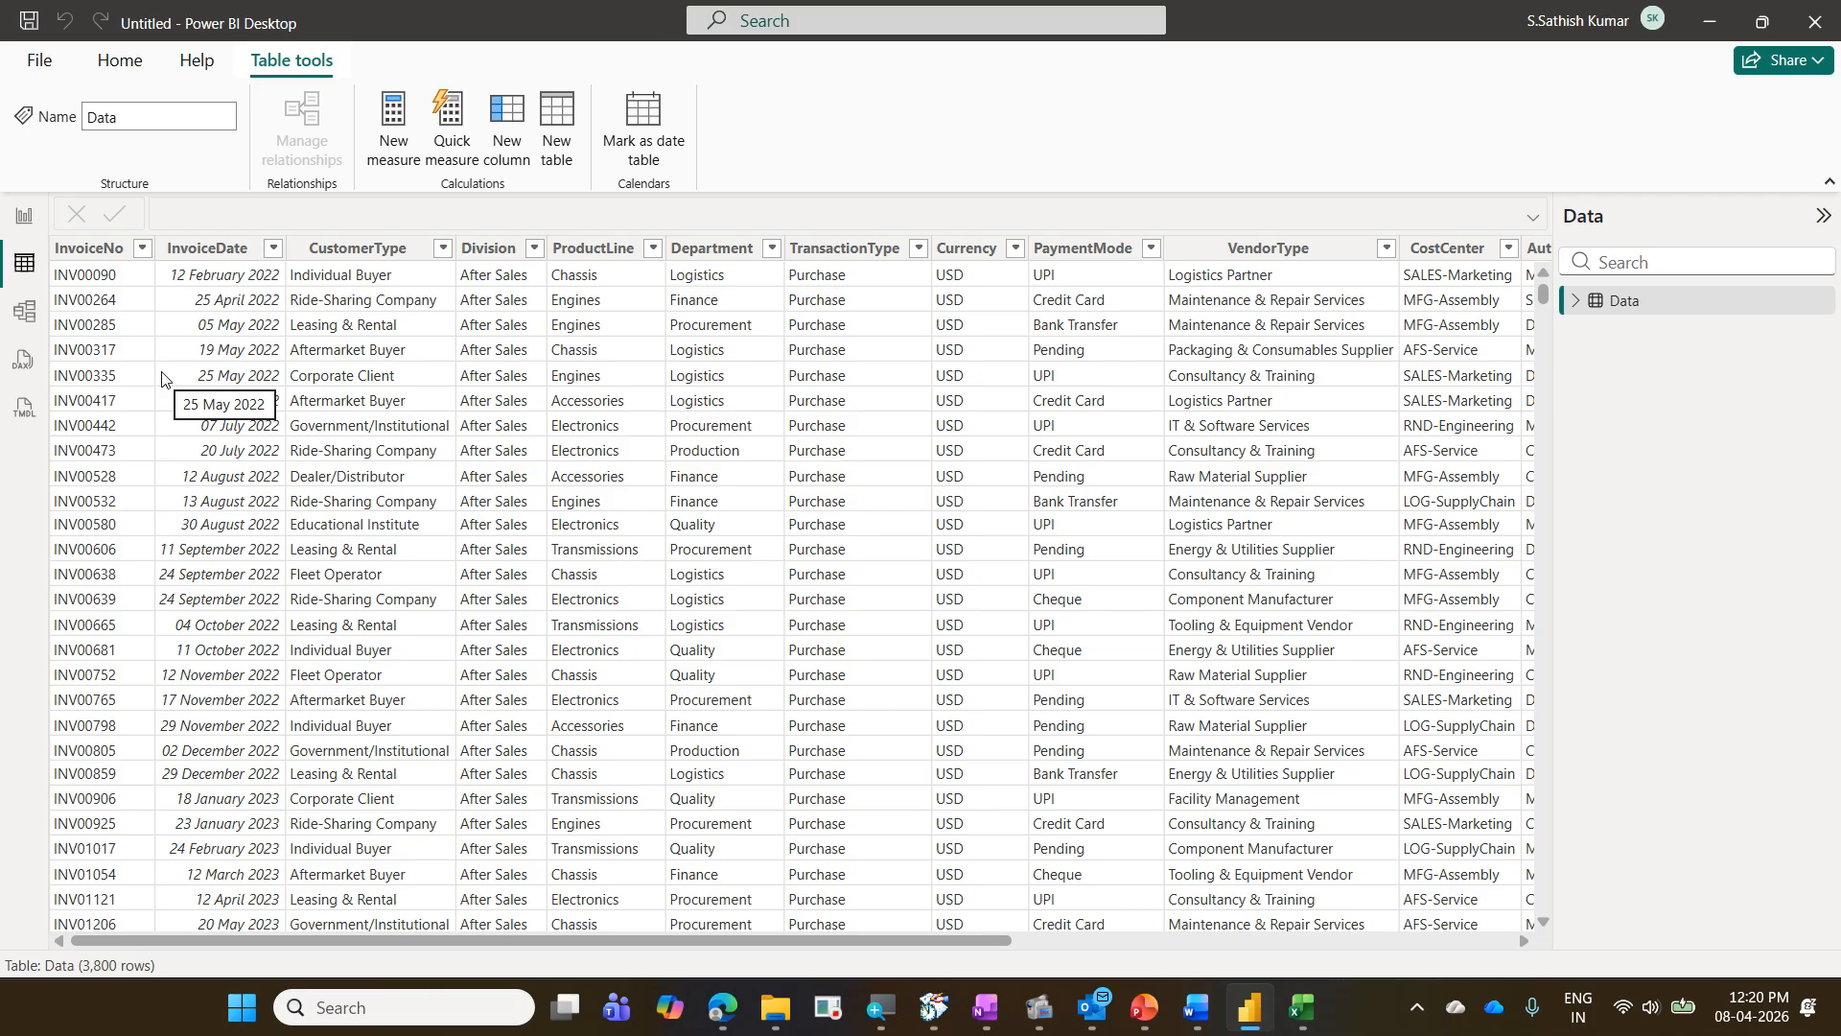
click(26, 218)
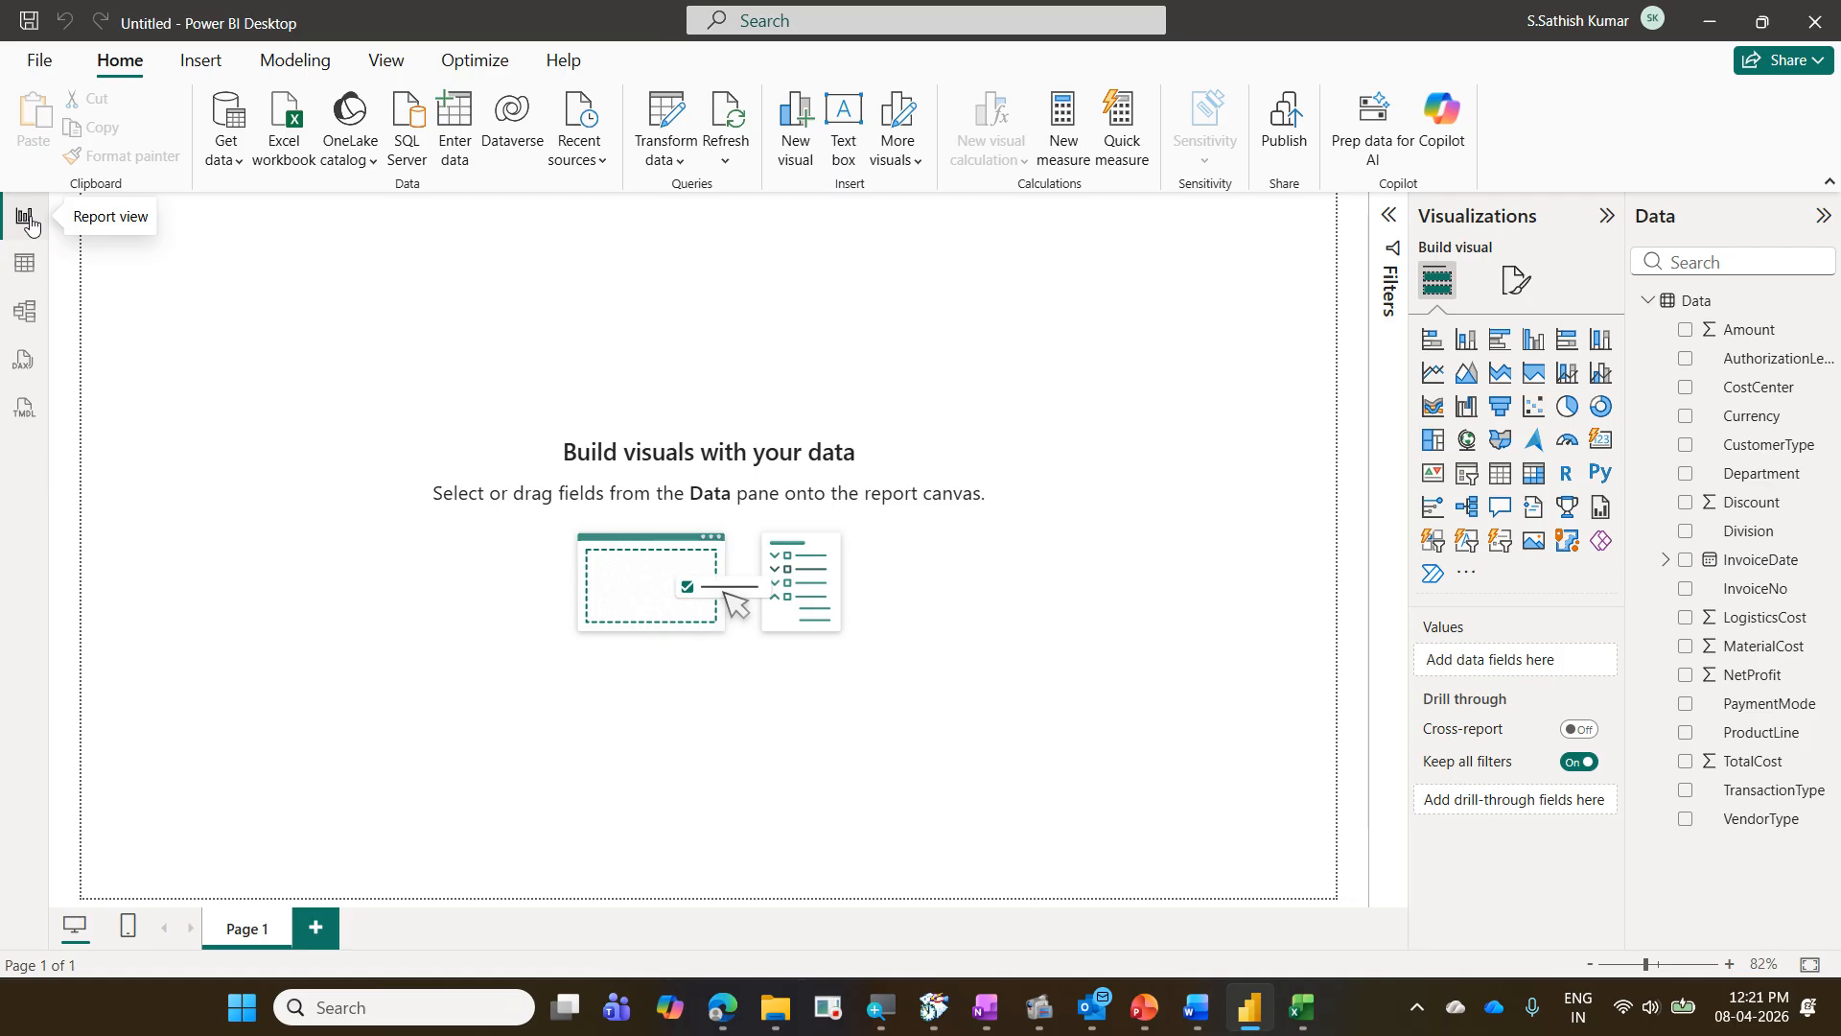
- Save the report as the Power BI file "01 TransactionsData" in the 2026-05-08 Mando Power BI folder
click(36, 64)
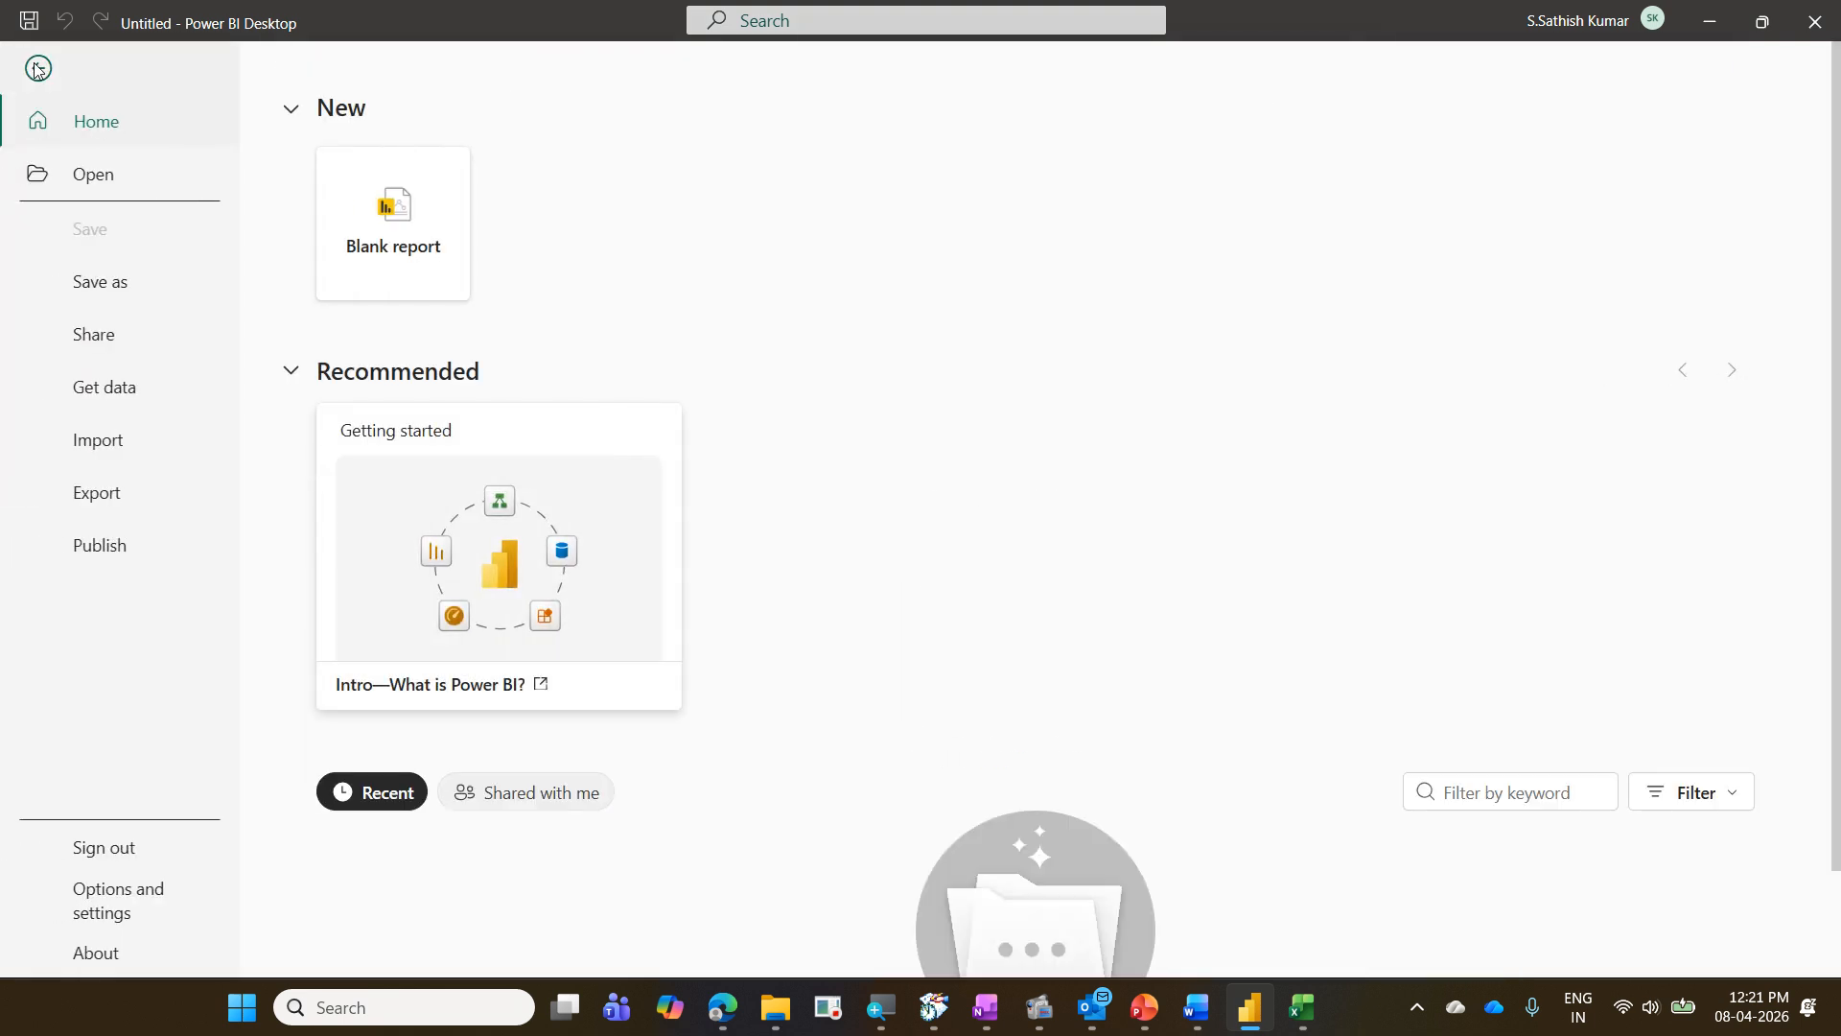
click(134, 282)
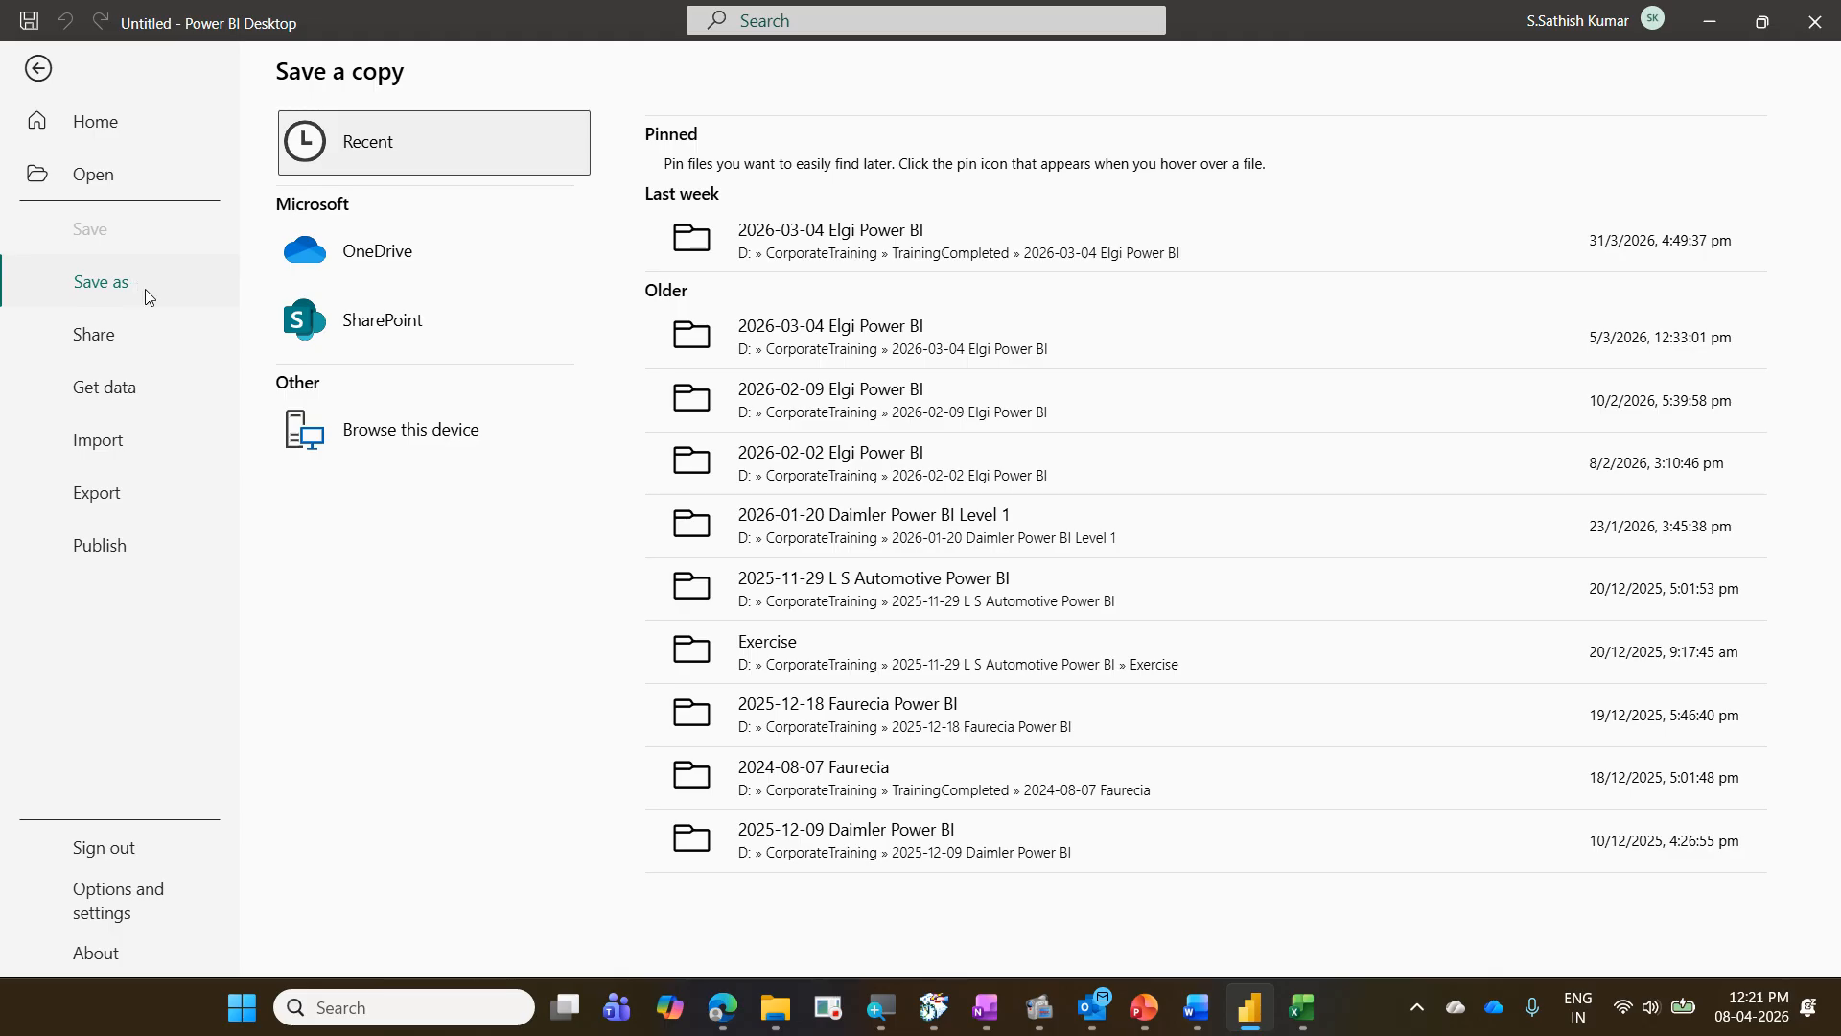
click(437, 442)
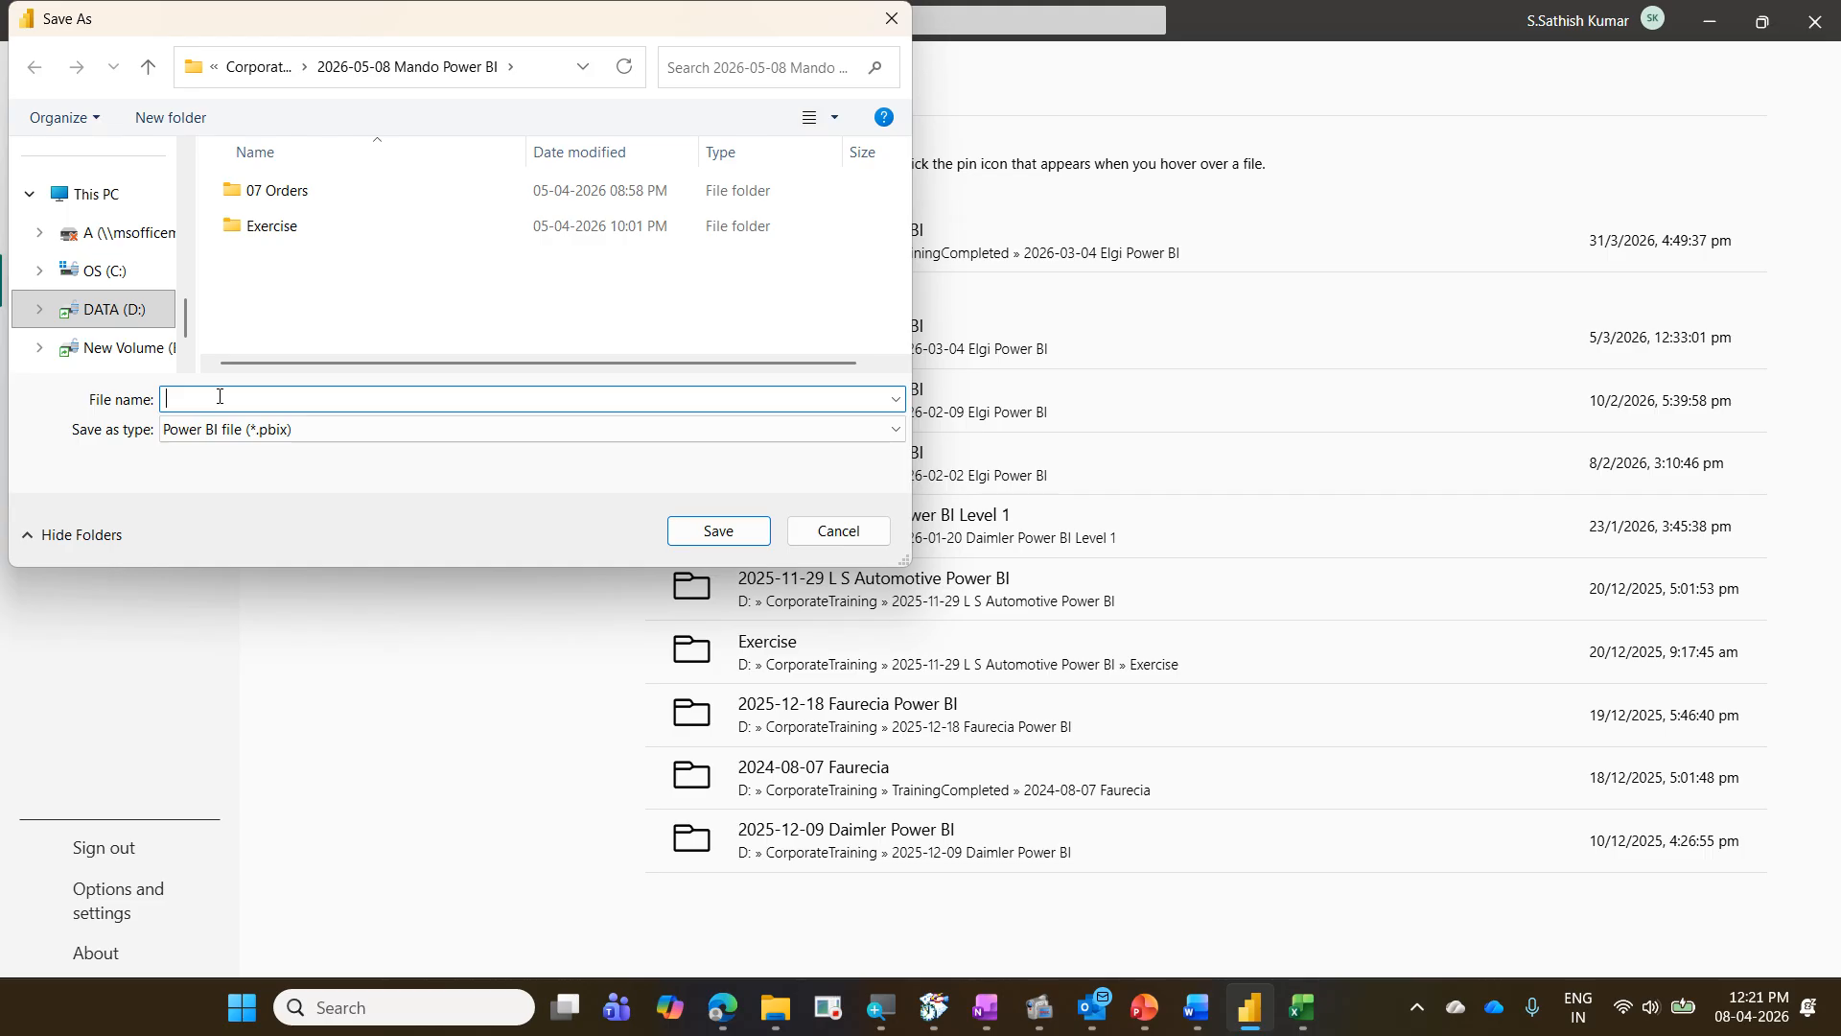
text(01)
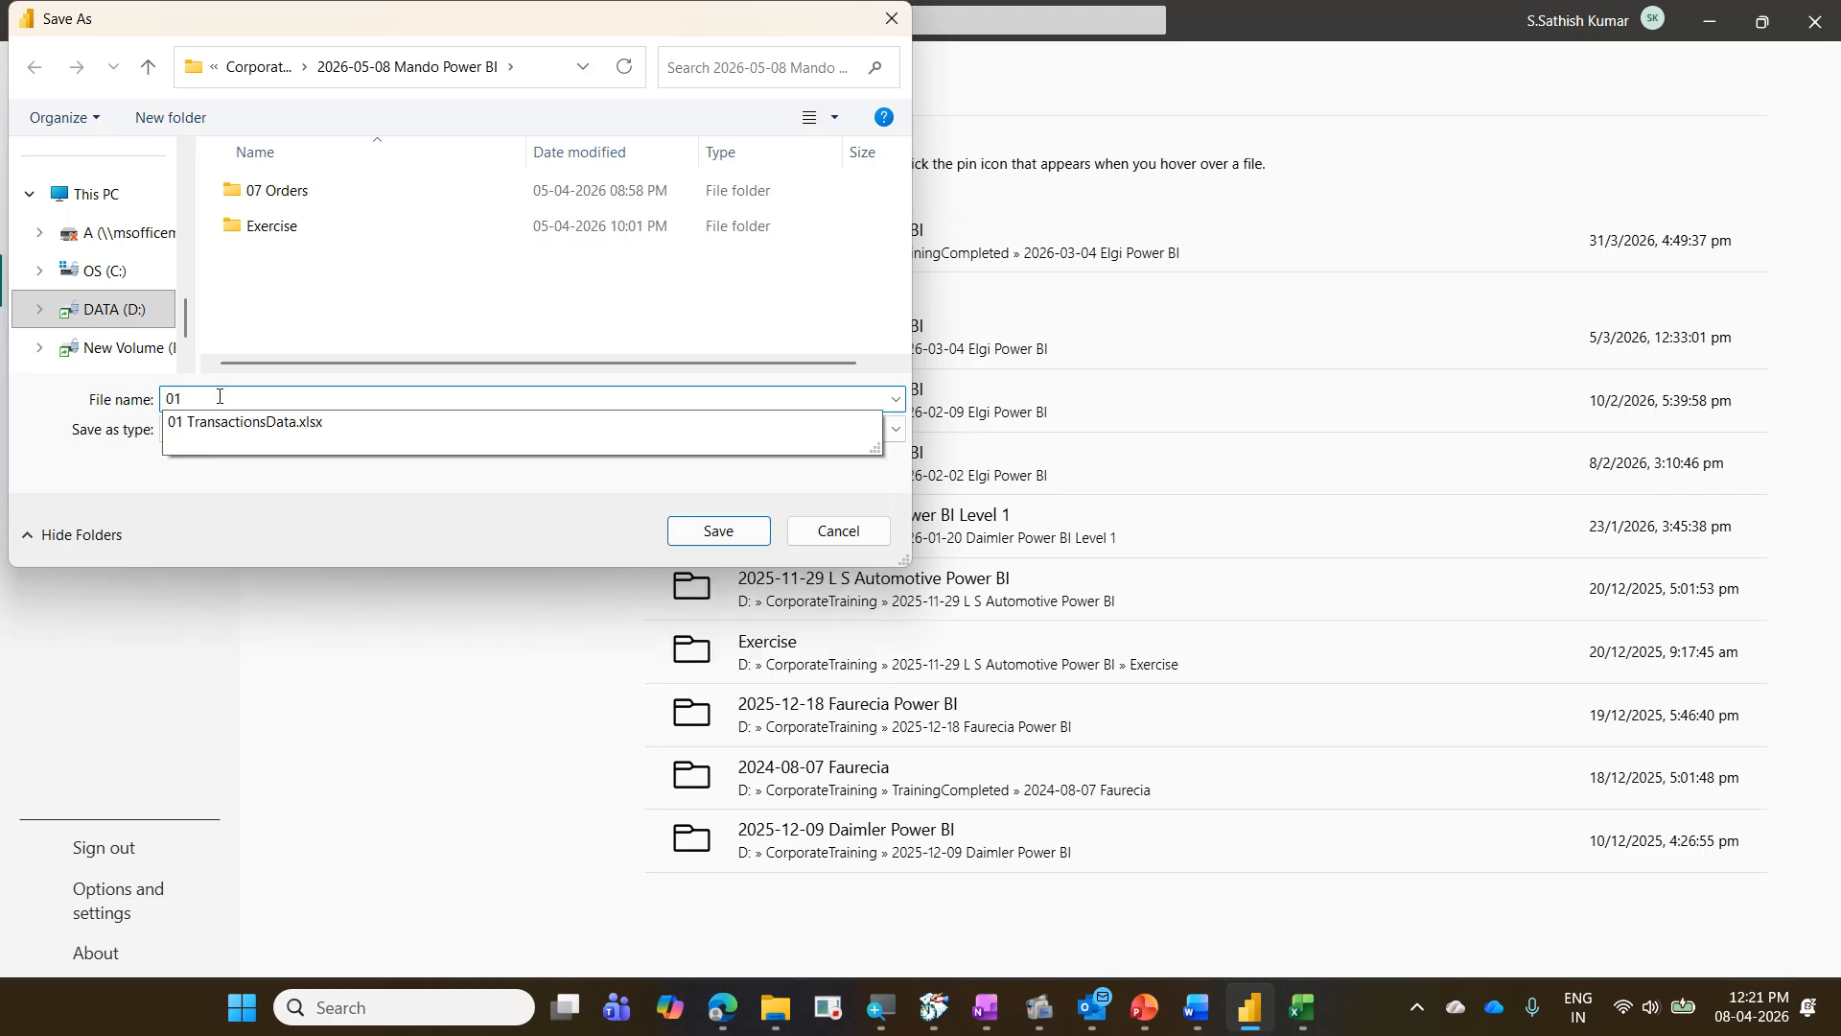
key(Down)
key(BackSpace)
key(BackSpace)
key(BackSpace)
key(BackSpace)
key(BackSpace)
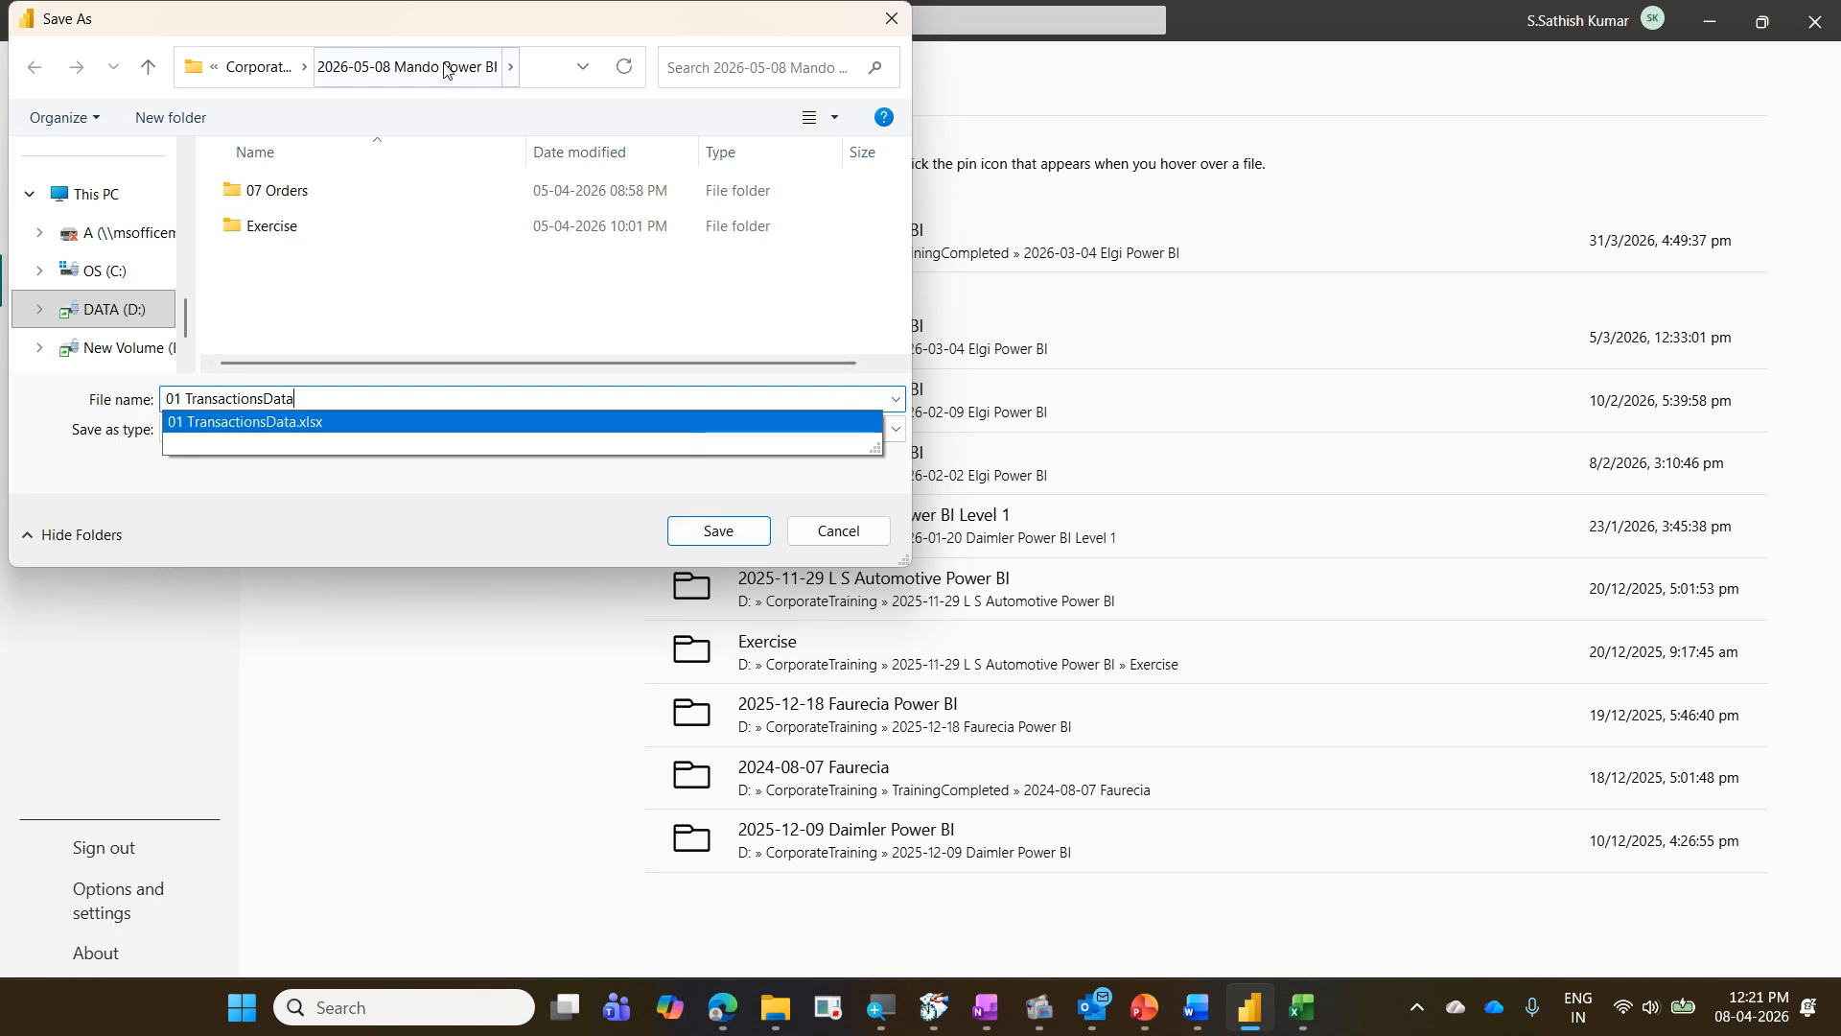
click(712, 531)
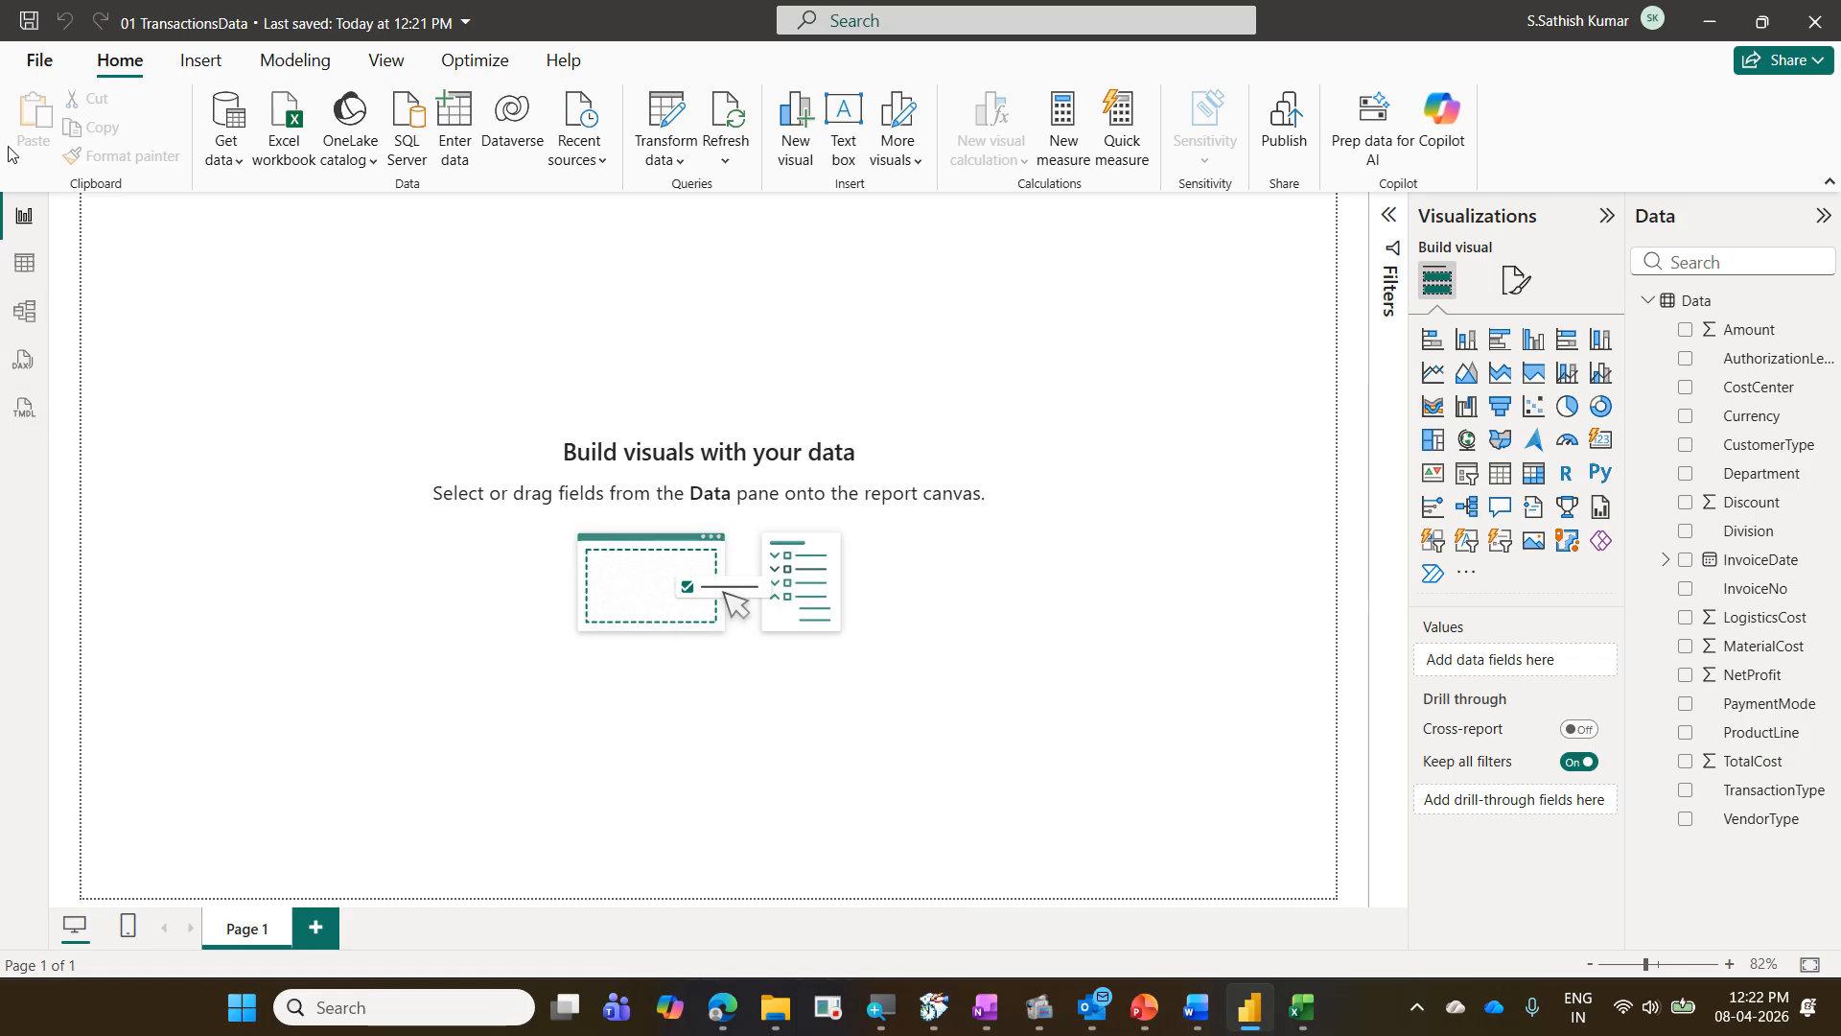
- Examine the auto recovery and default file location settings under the global Save and Recover options
click(36, 69)
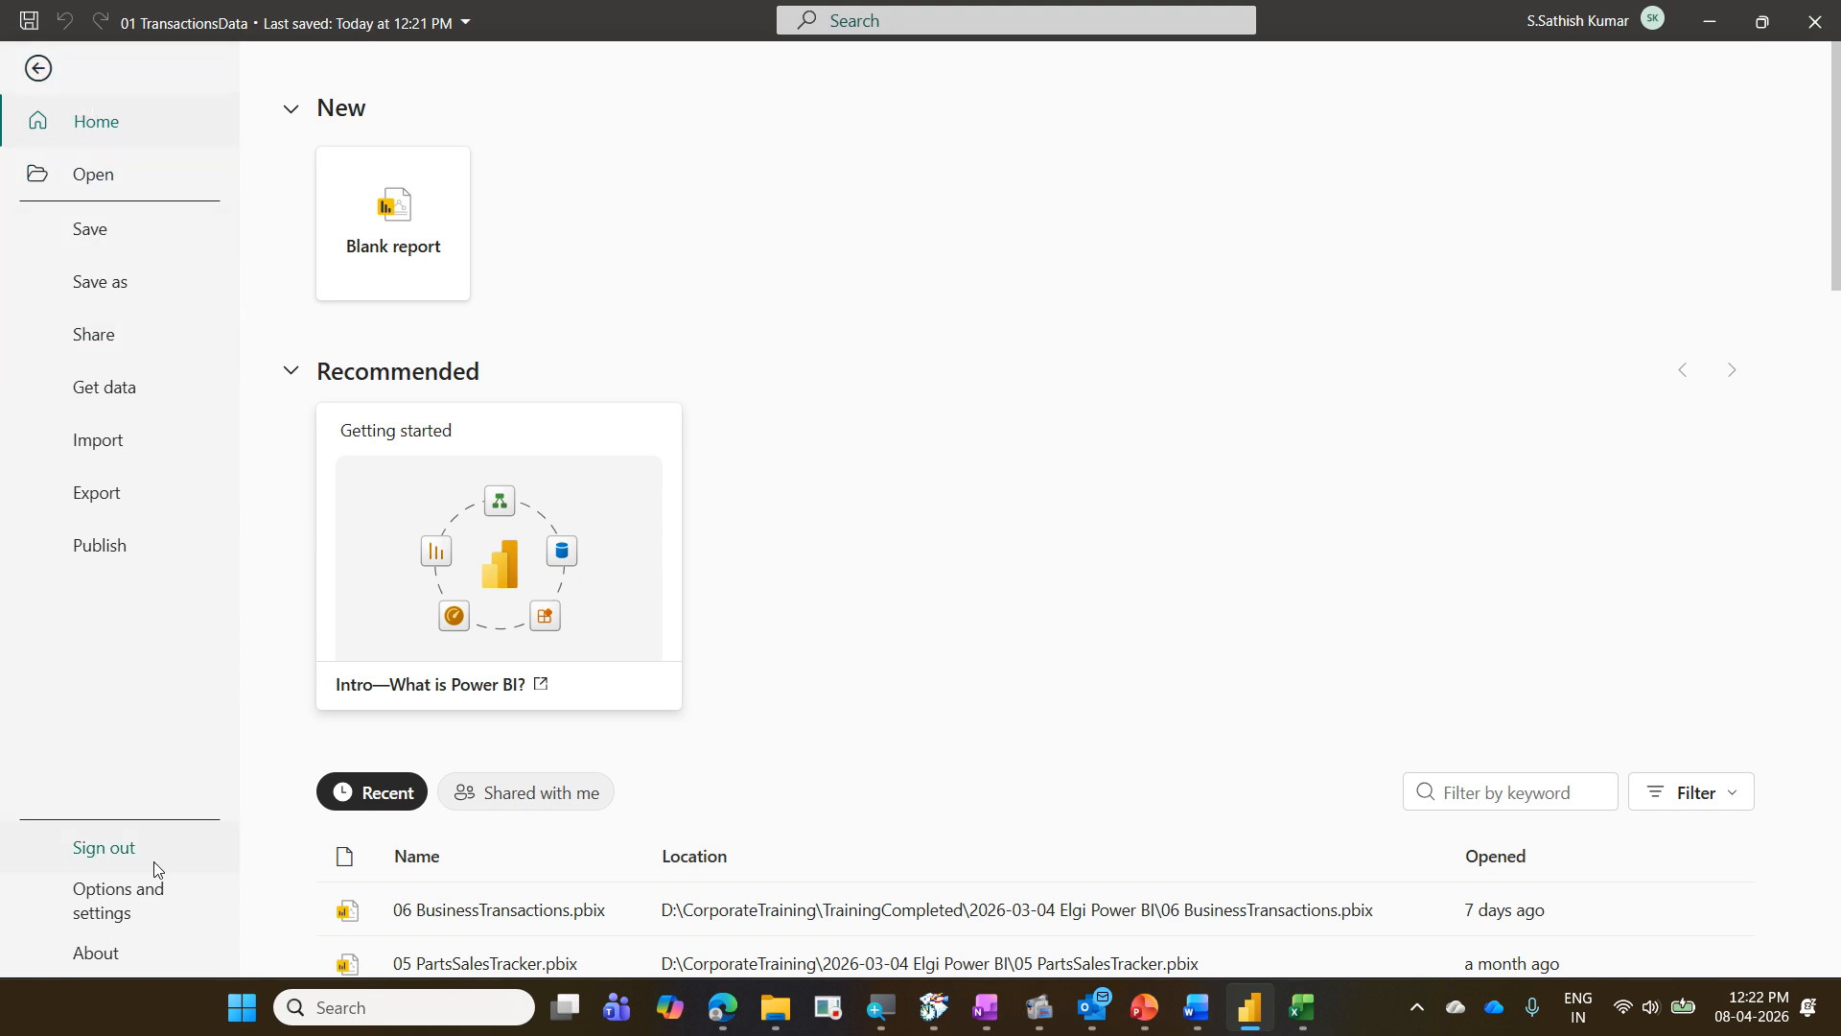
click(153, 902)
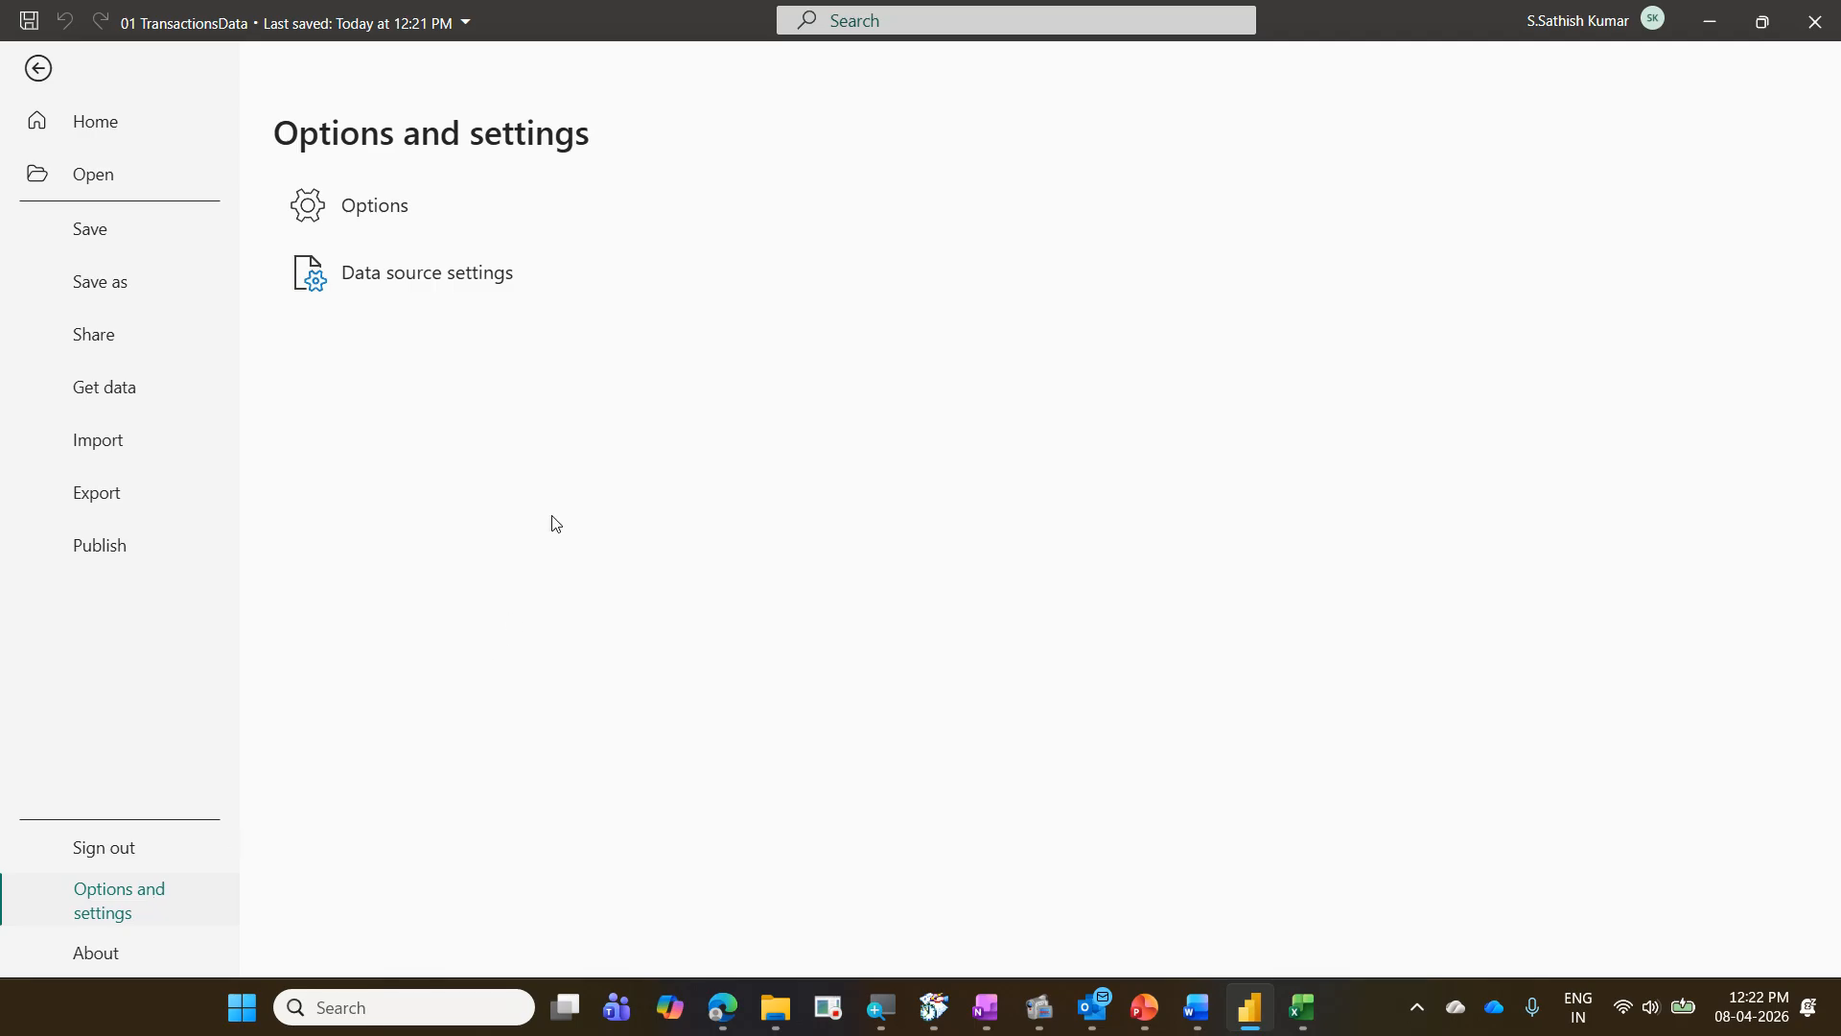
click(491, 236)
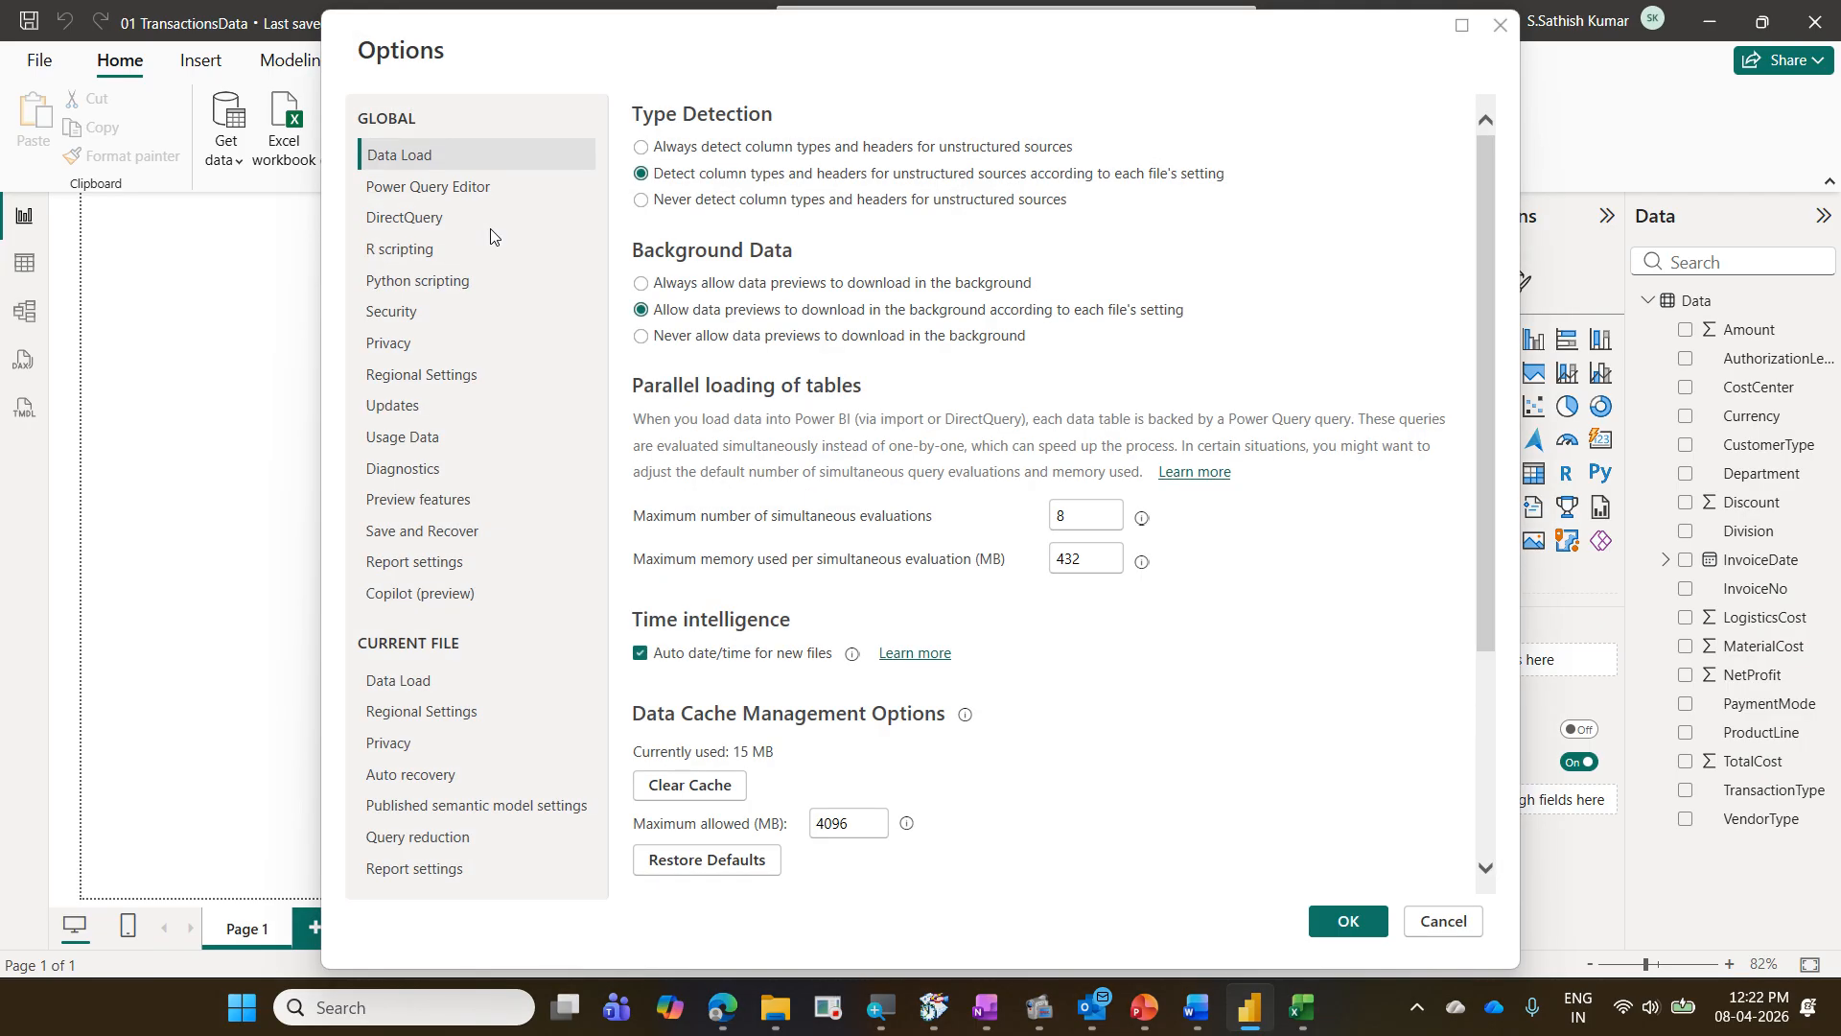
click(507, 533)
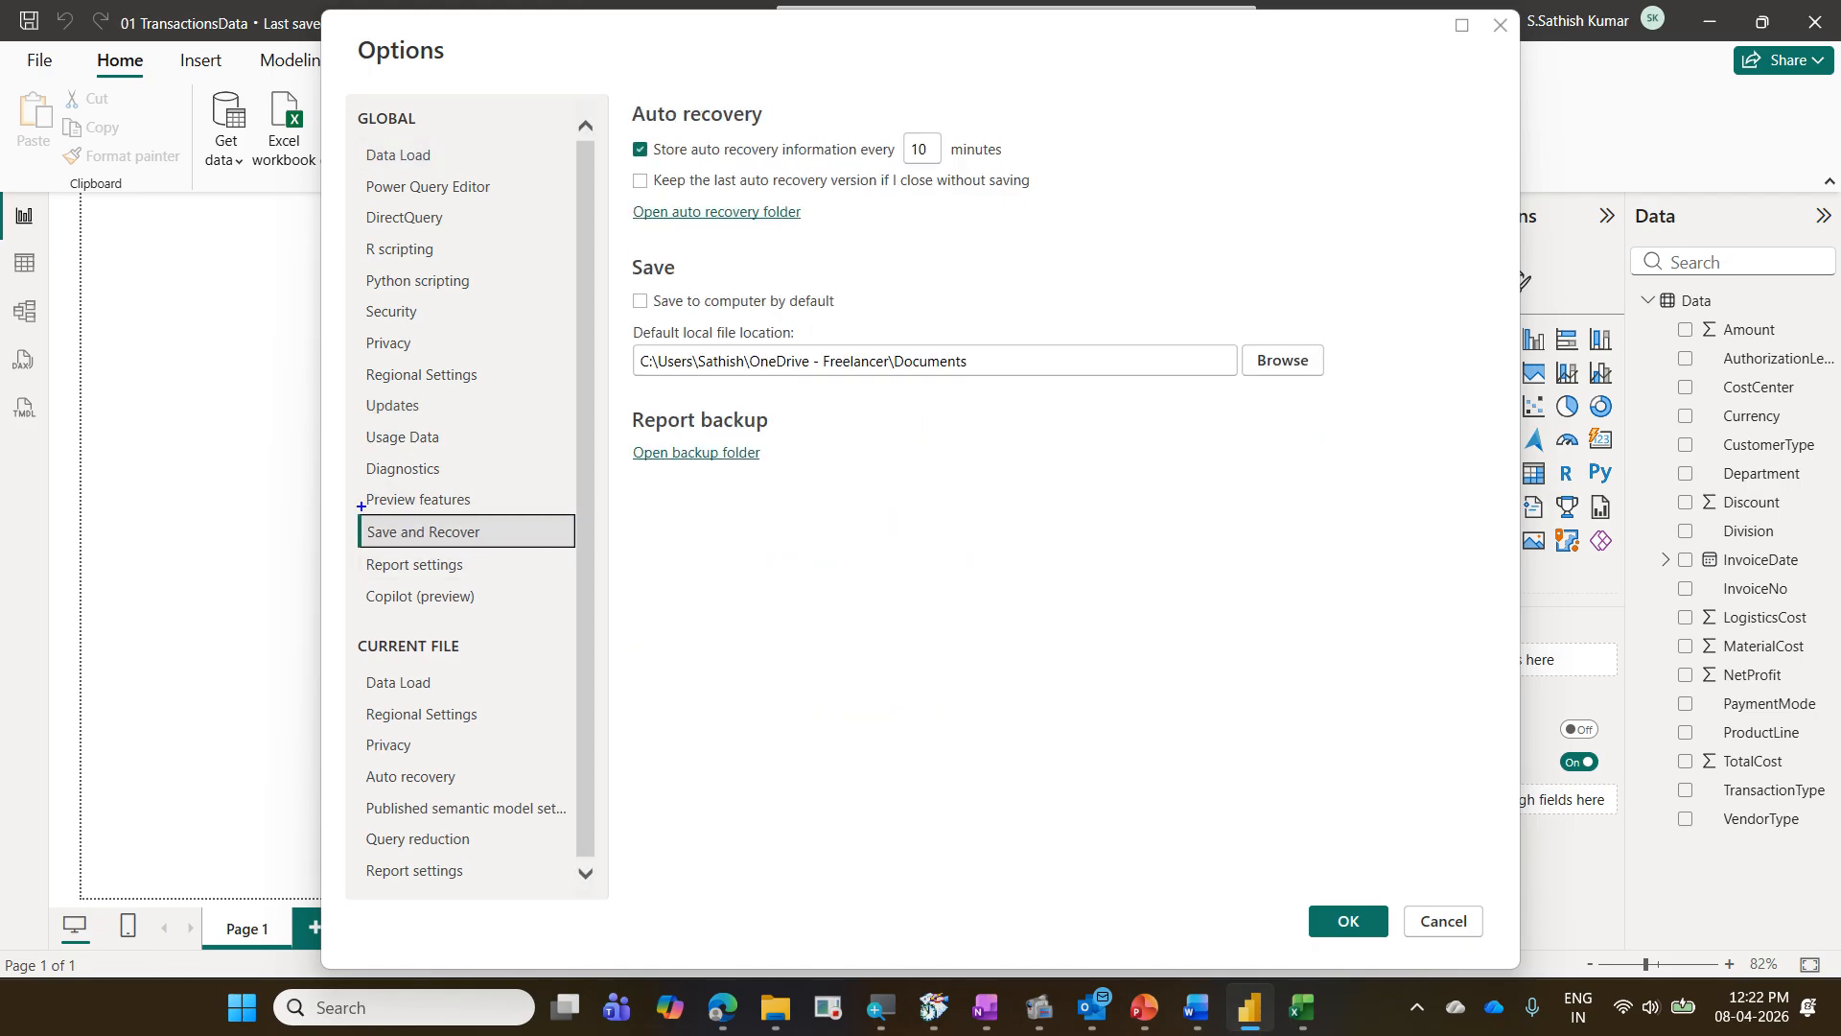
mouse_move(362, 507)
mouse_down()
mouse_move(514, 553)
mouse_move(573, 532)
mouse_up()
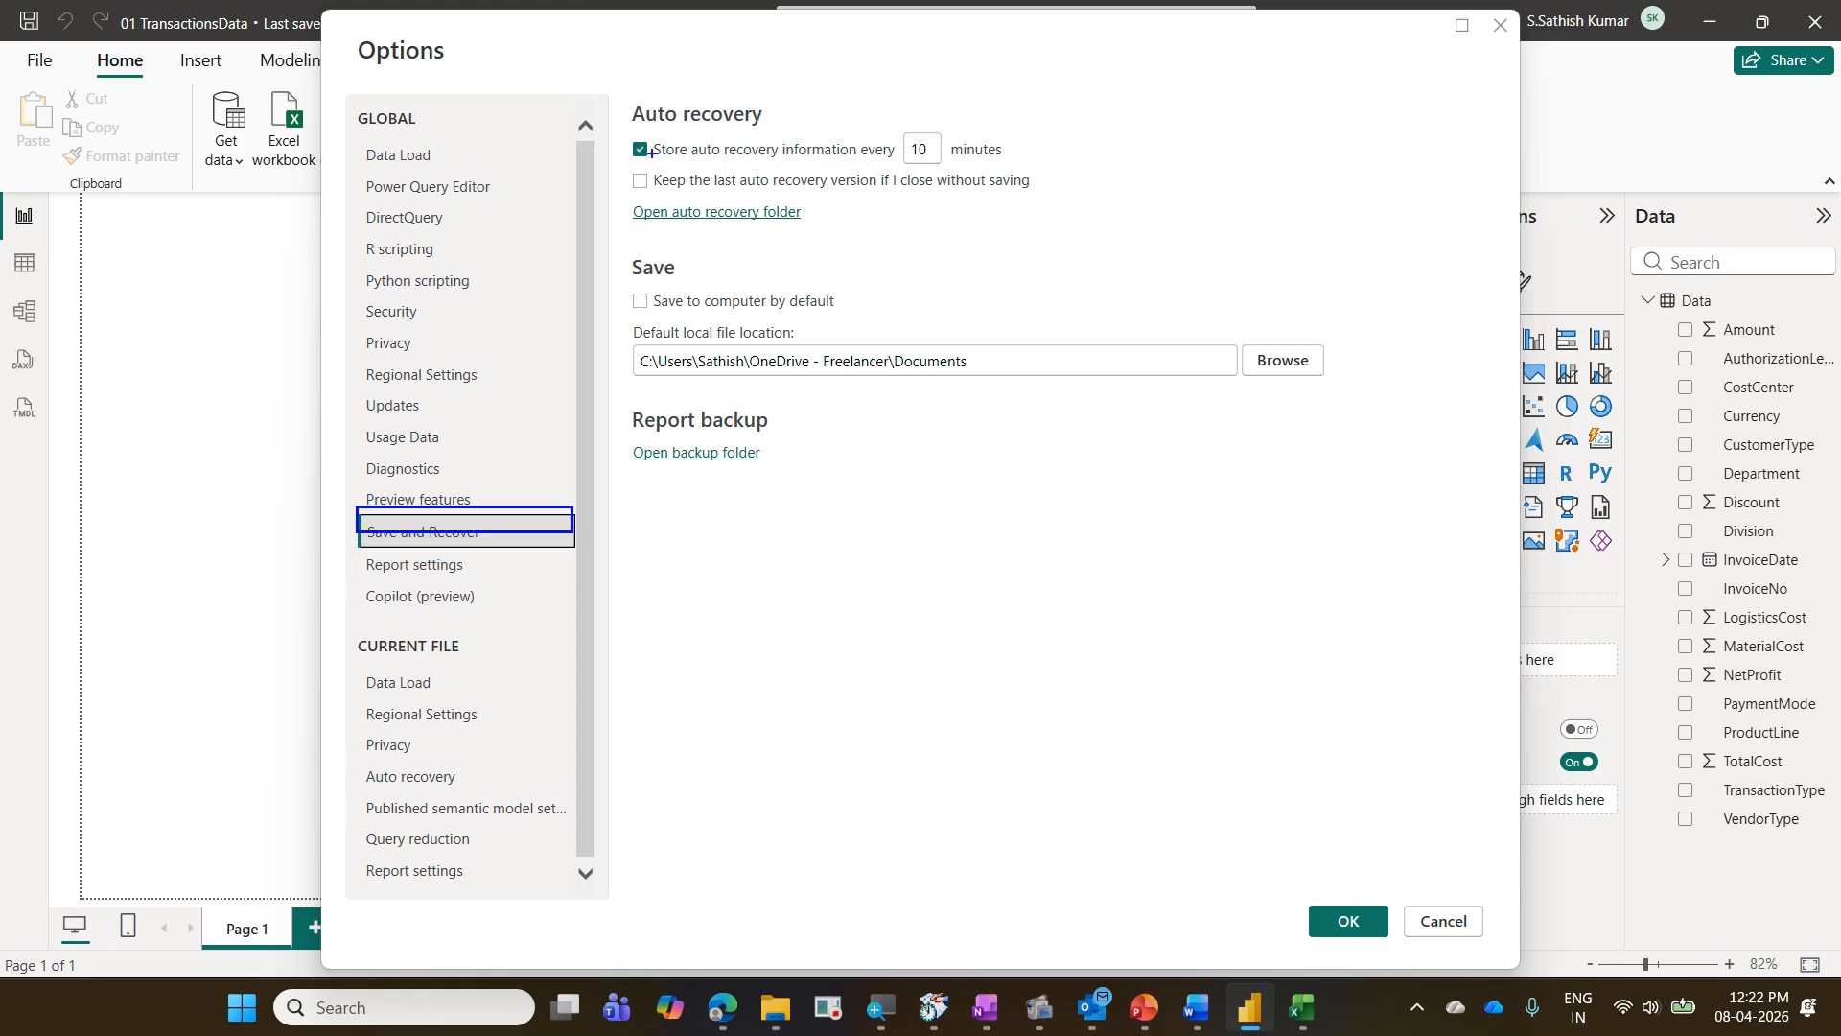
mouse_move(623, 120)
mouse_down()
mouse_move(858, 162)
mouse_move(1032, 162)
mouse_up()
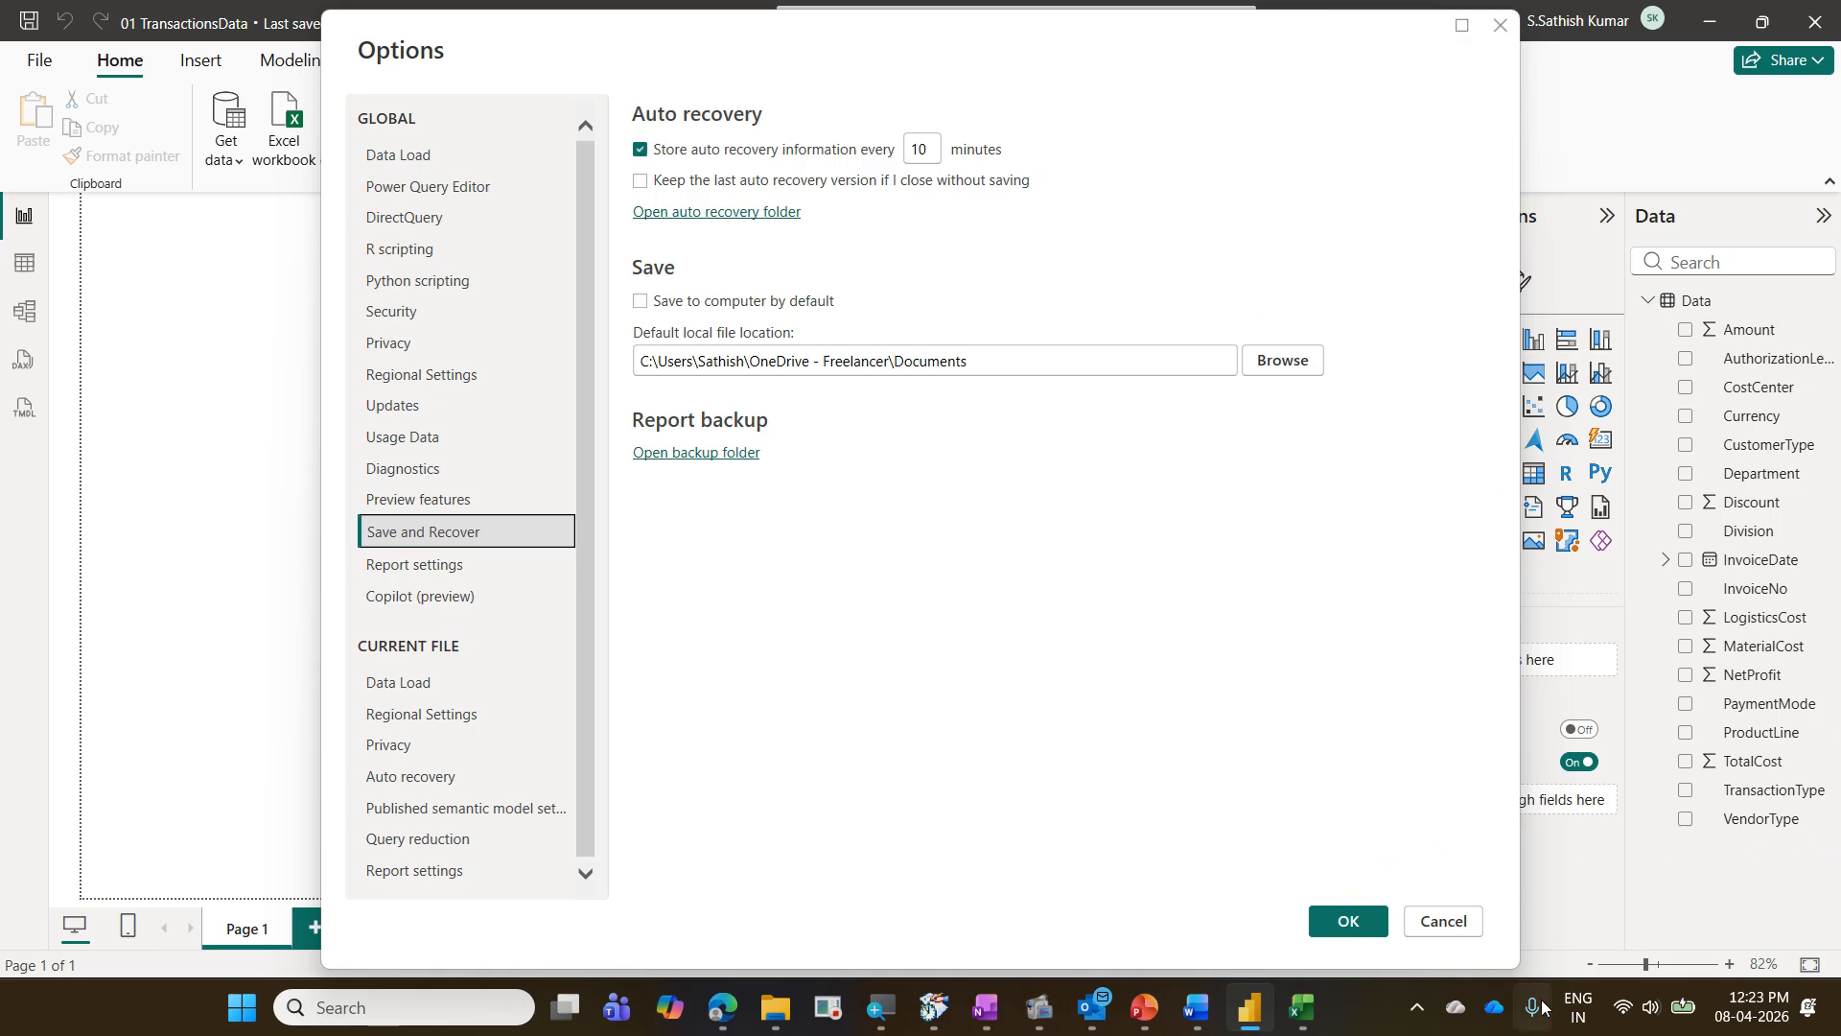
click(1348, 922)
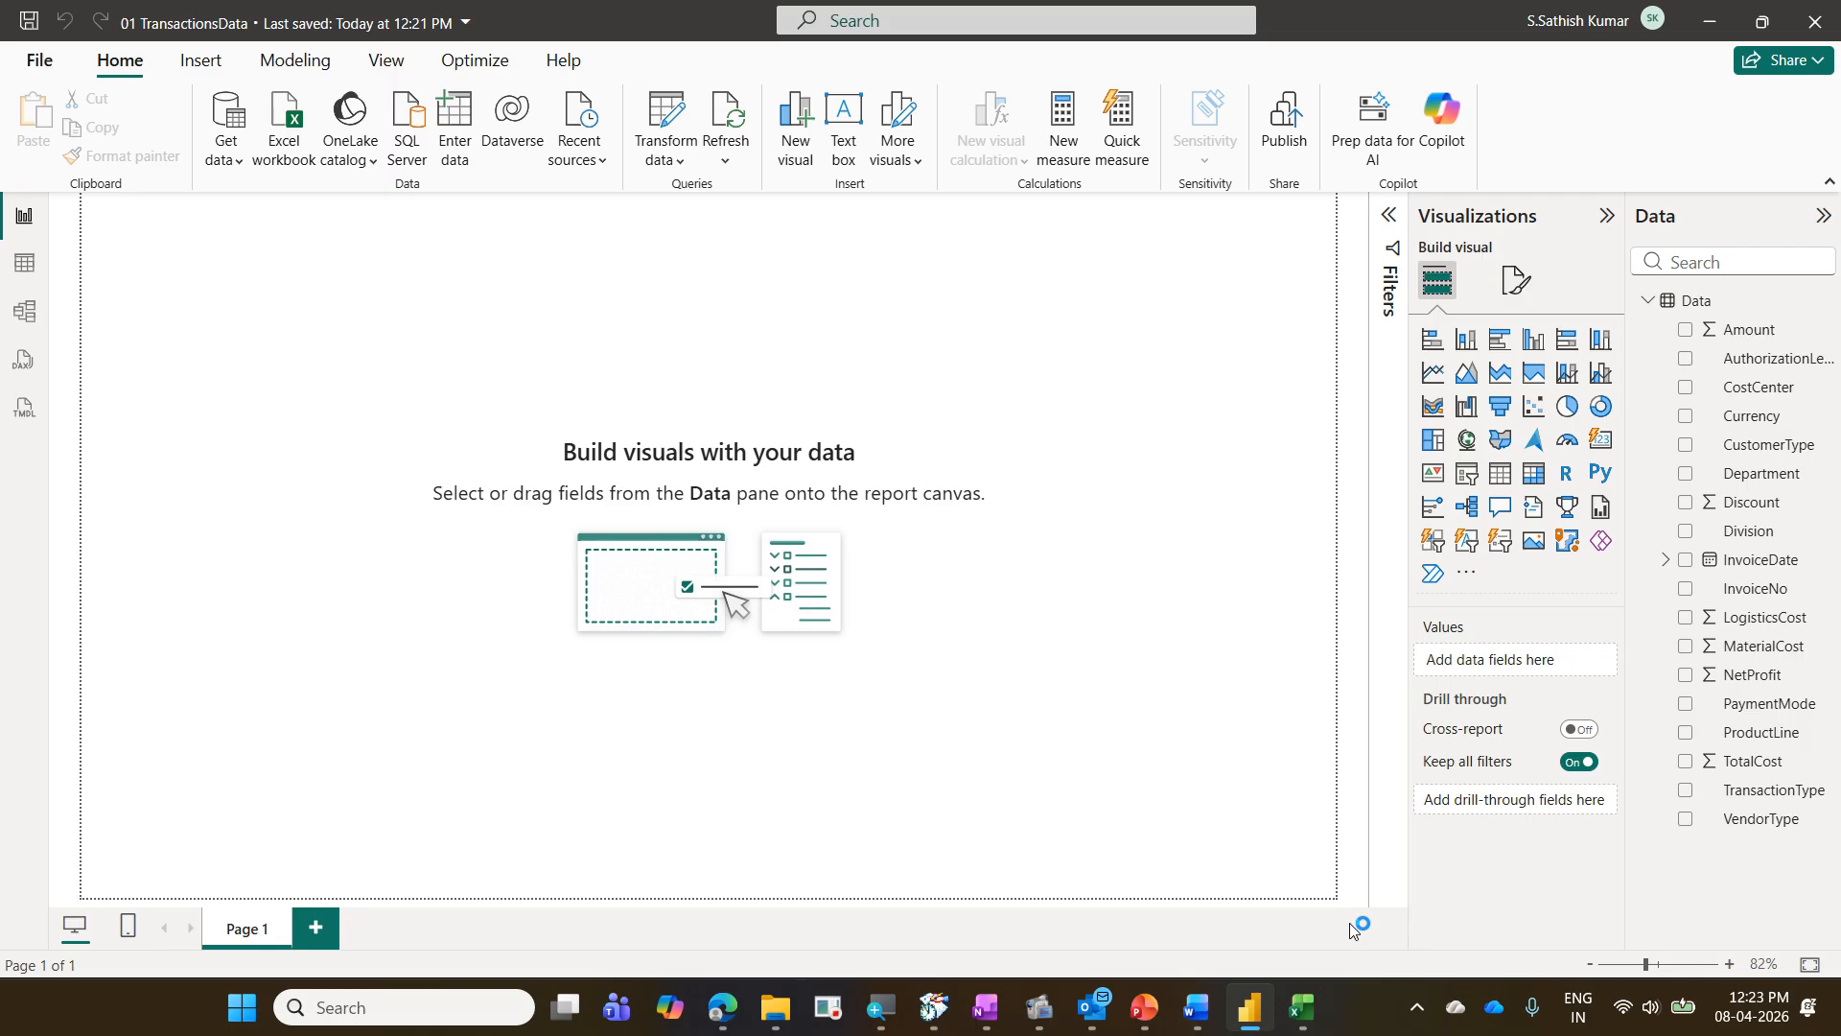
- Switch to Excel, close Book1 without saving it, and open the 01 TransactionsData workbook
click(1301, 1007)
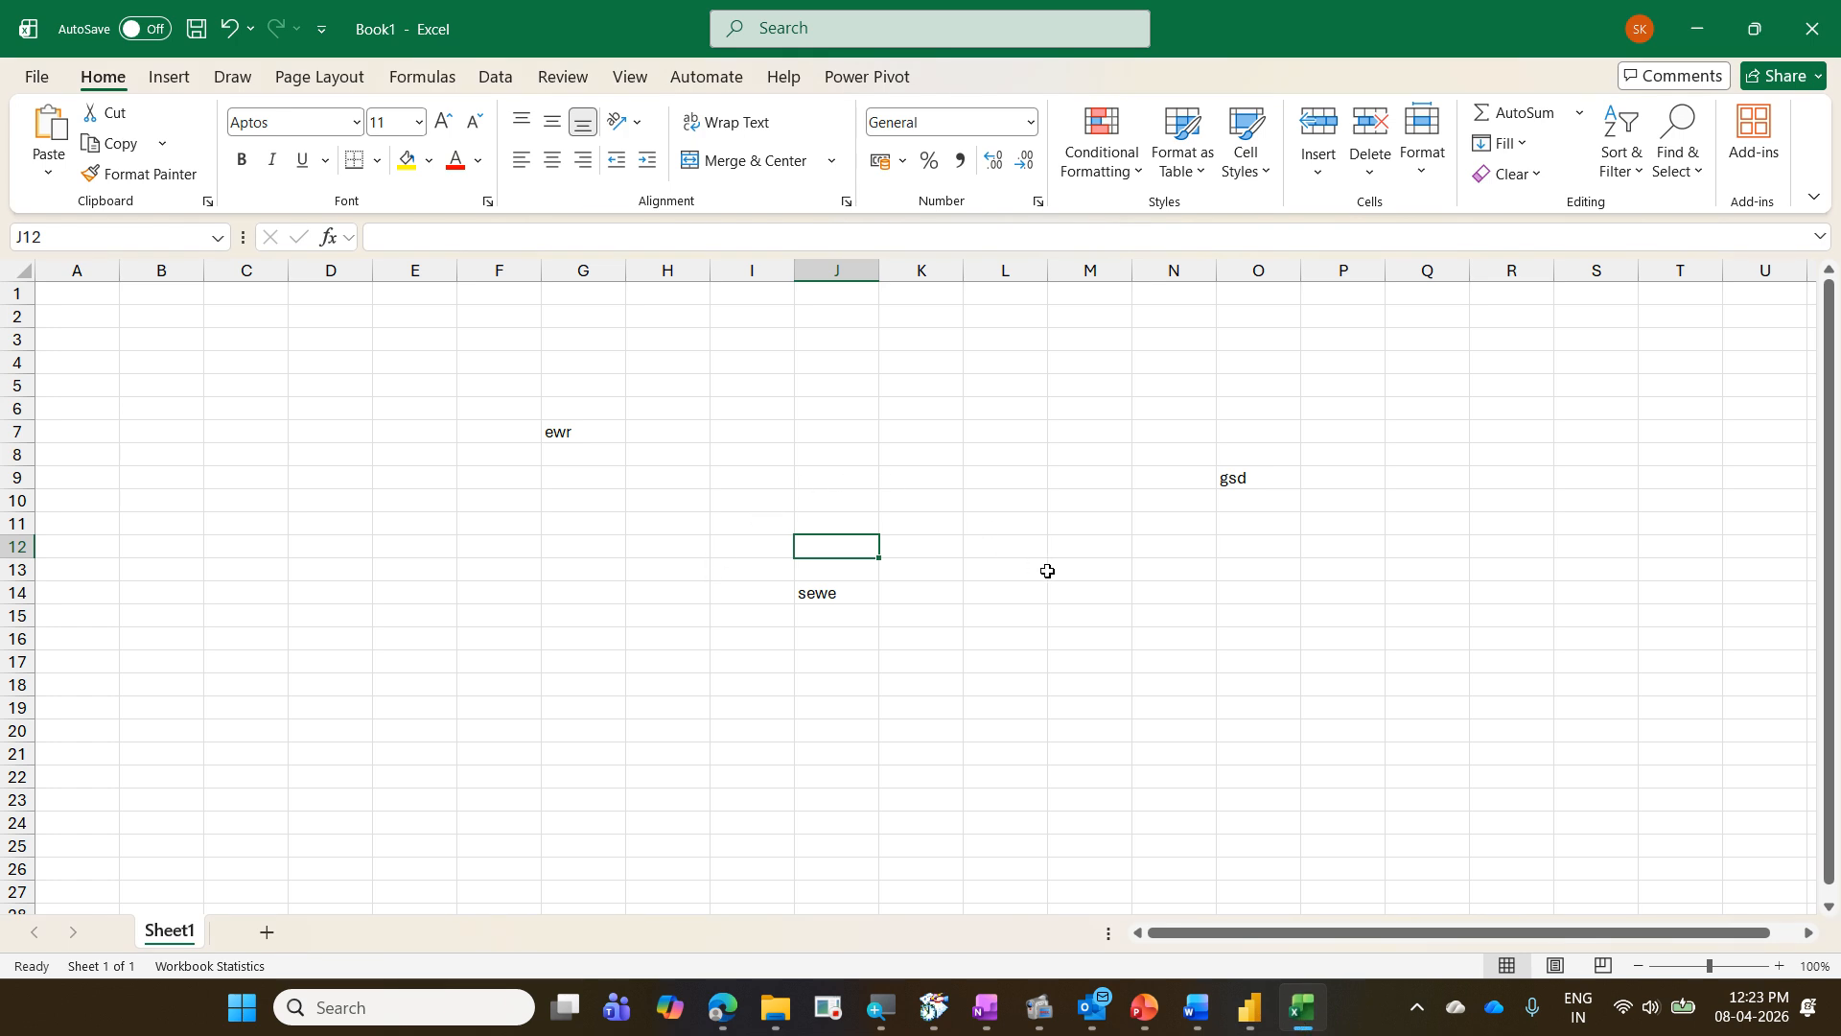
key(ctrl+w)
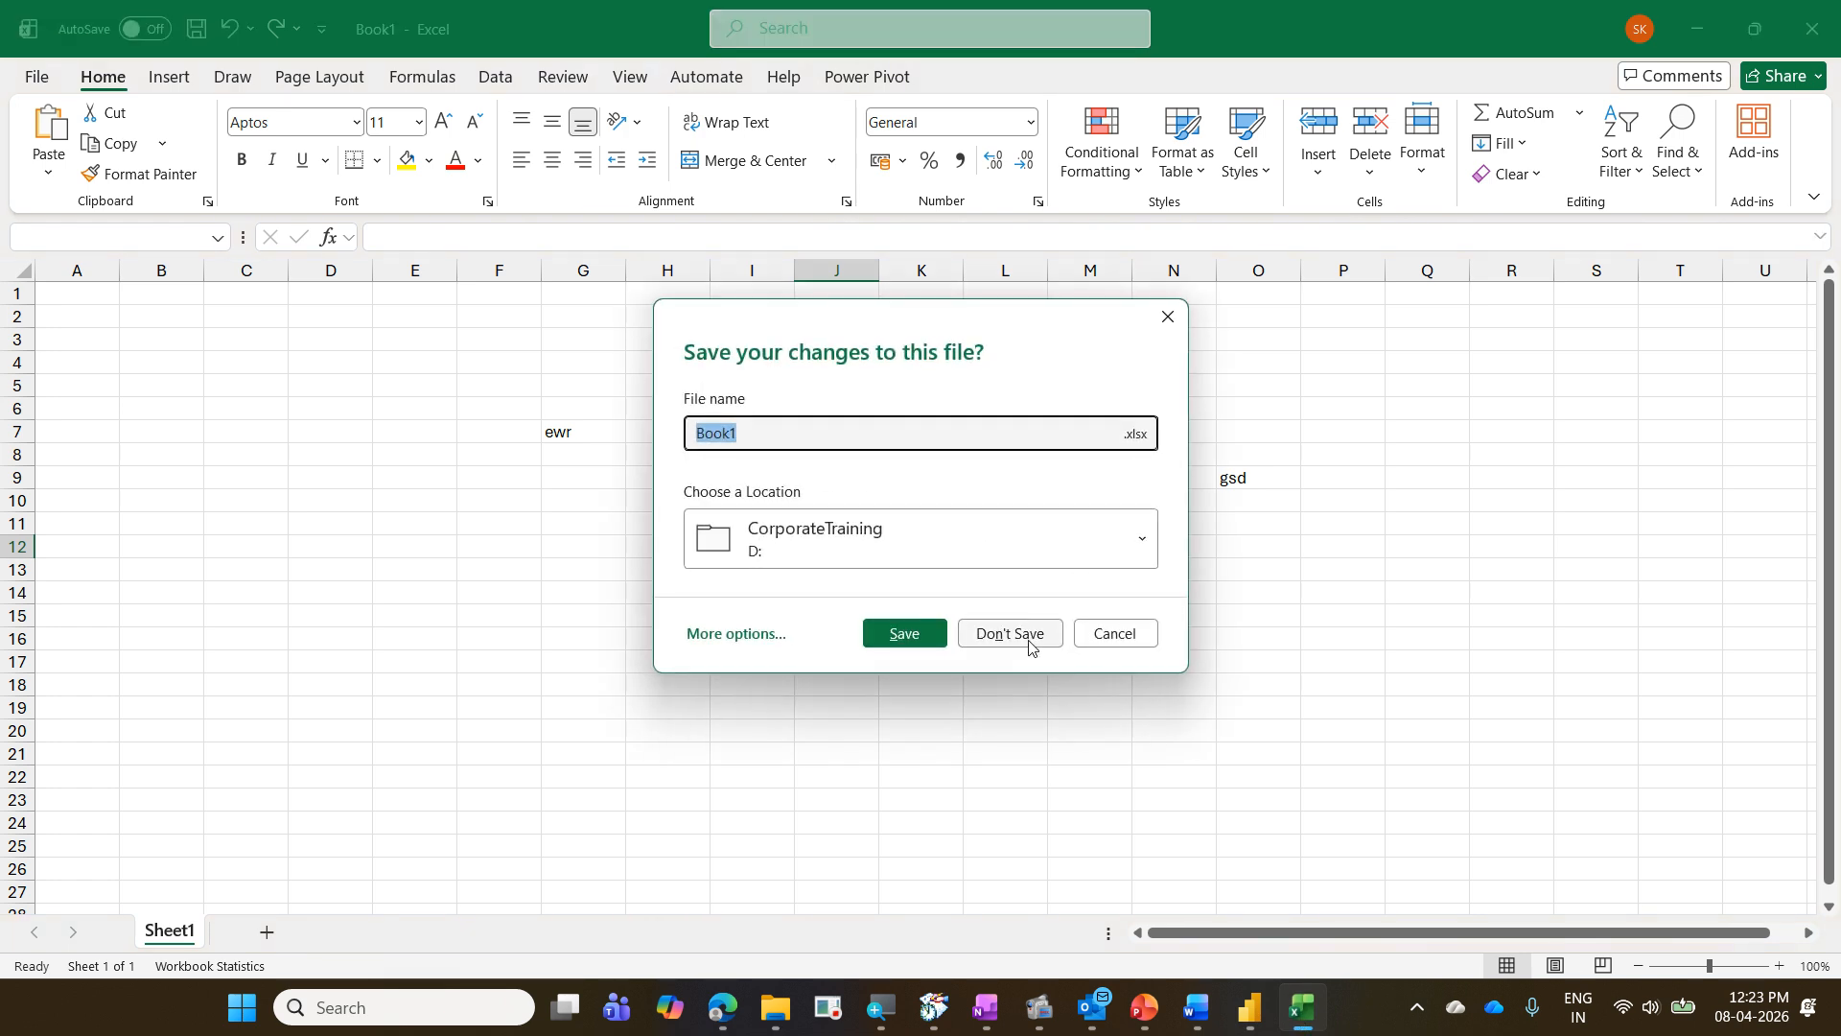
click(1029, 637)
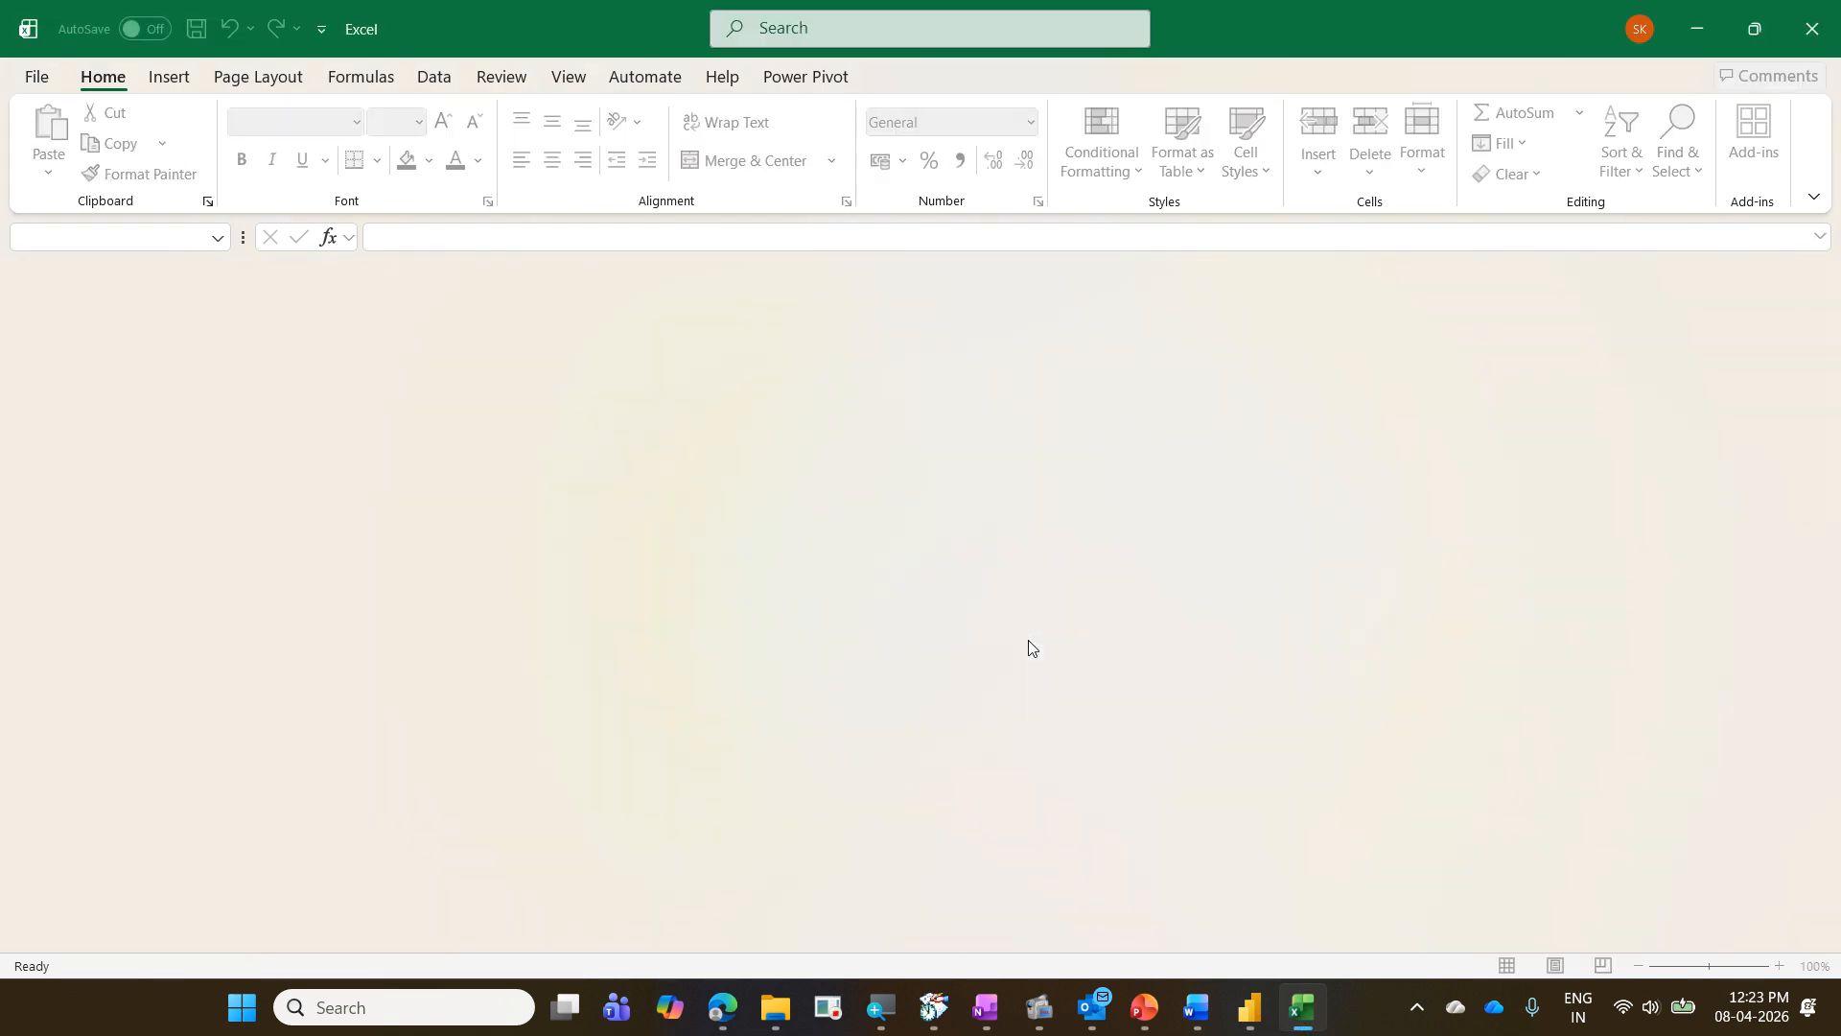
click(23, 80)
click(428, 513)
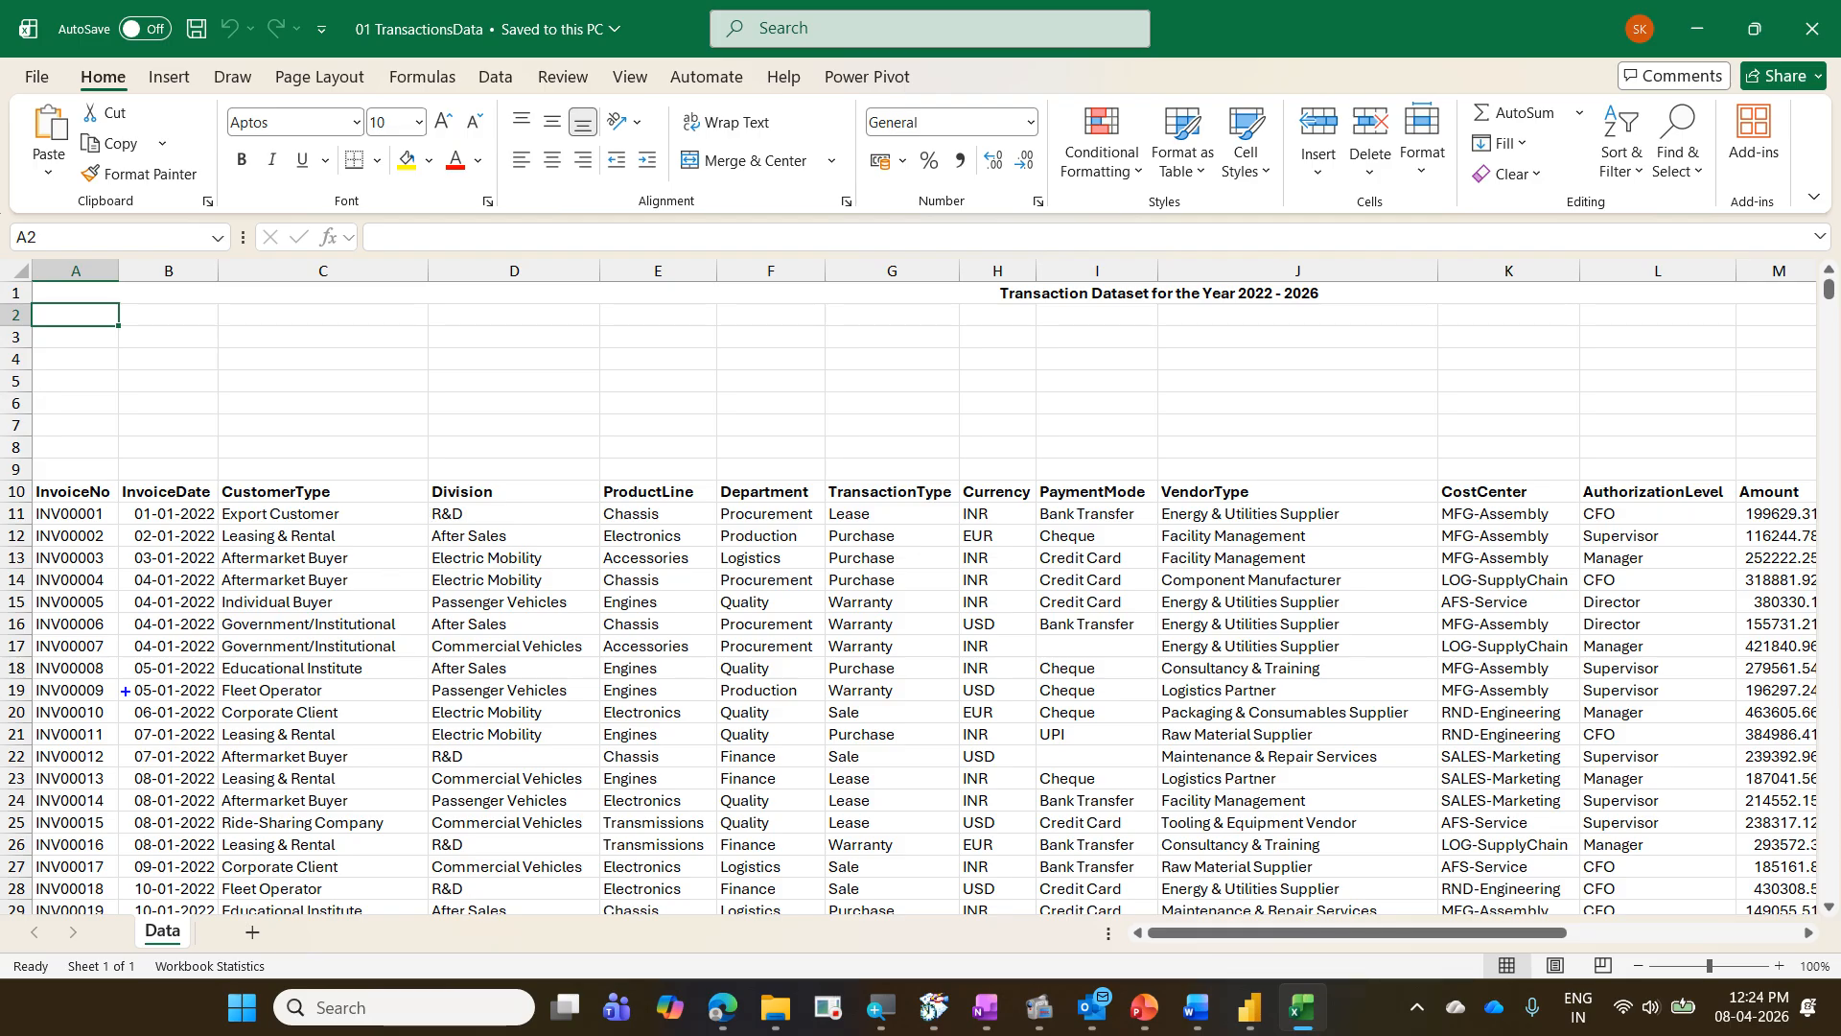
drag(29, 476, 1298, 523)
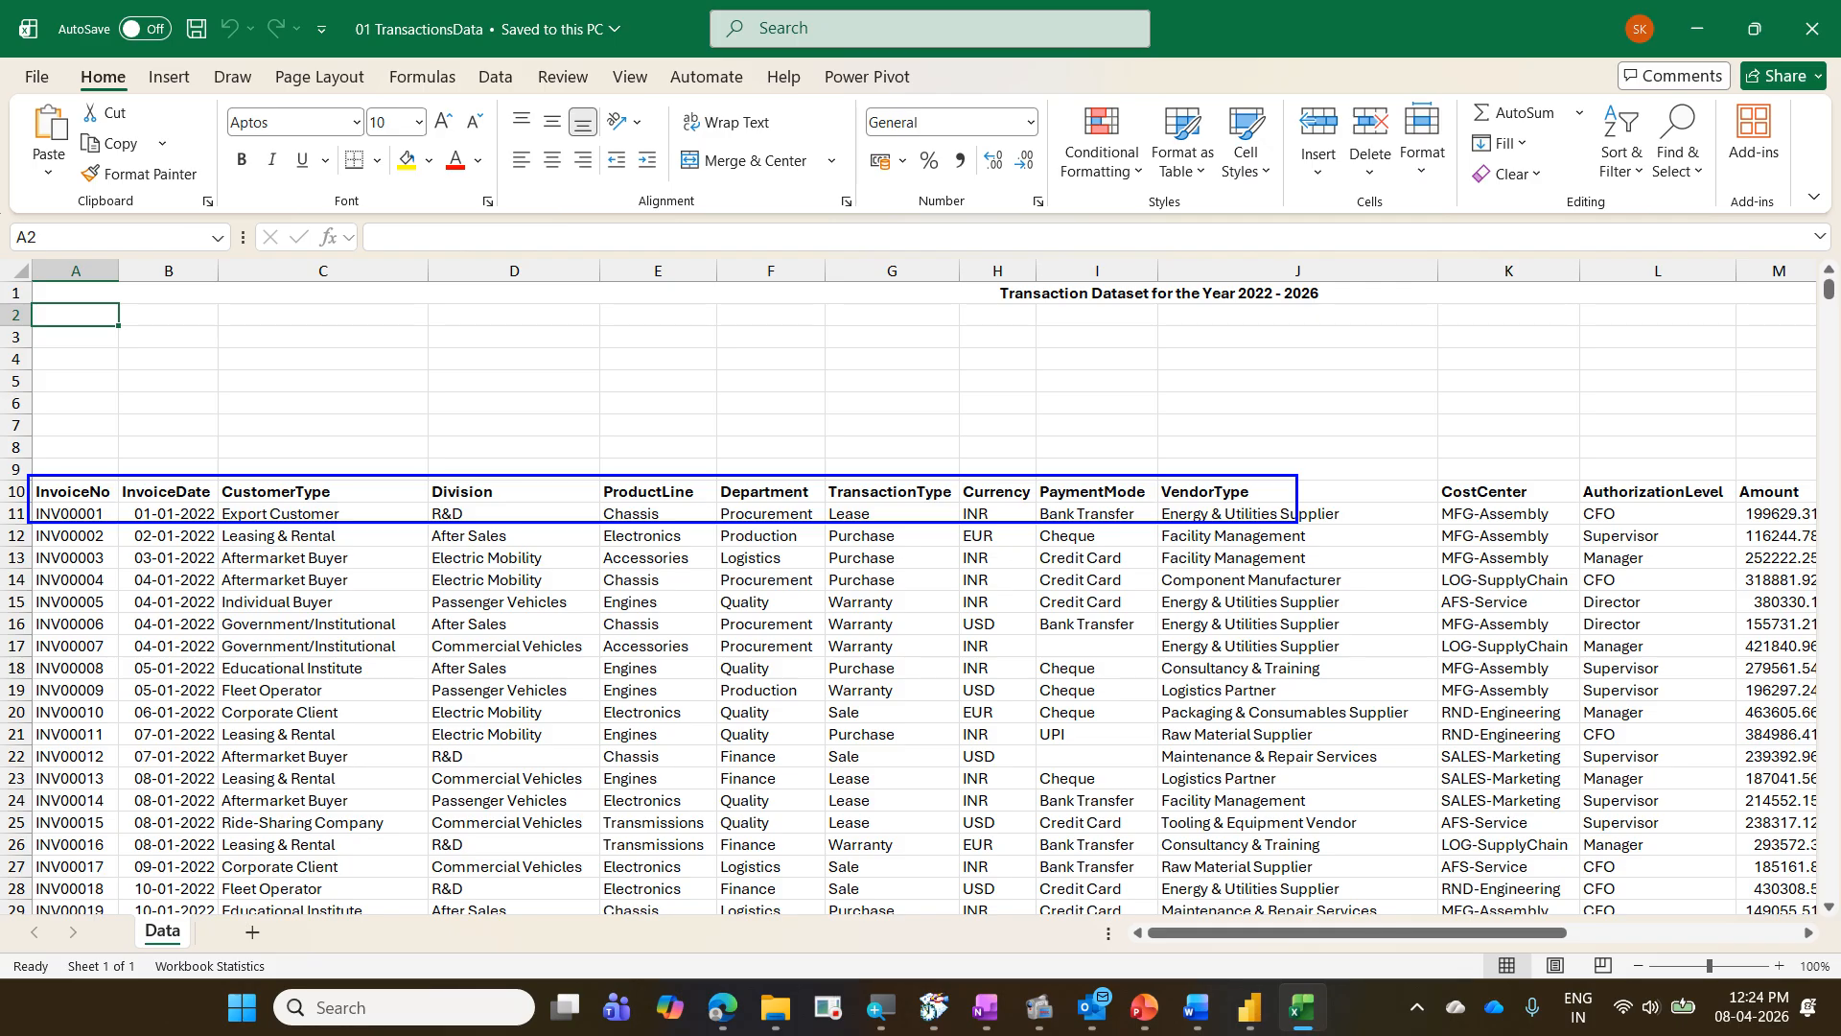
key(e)
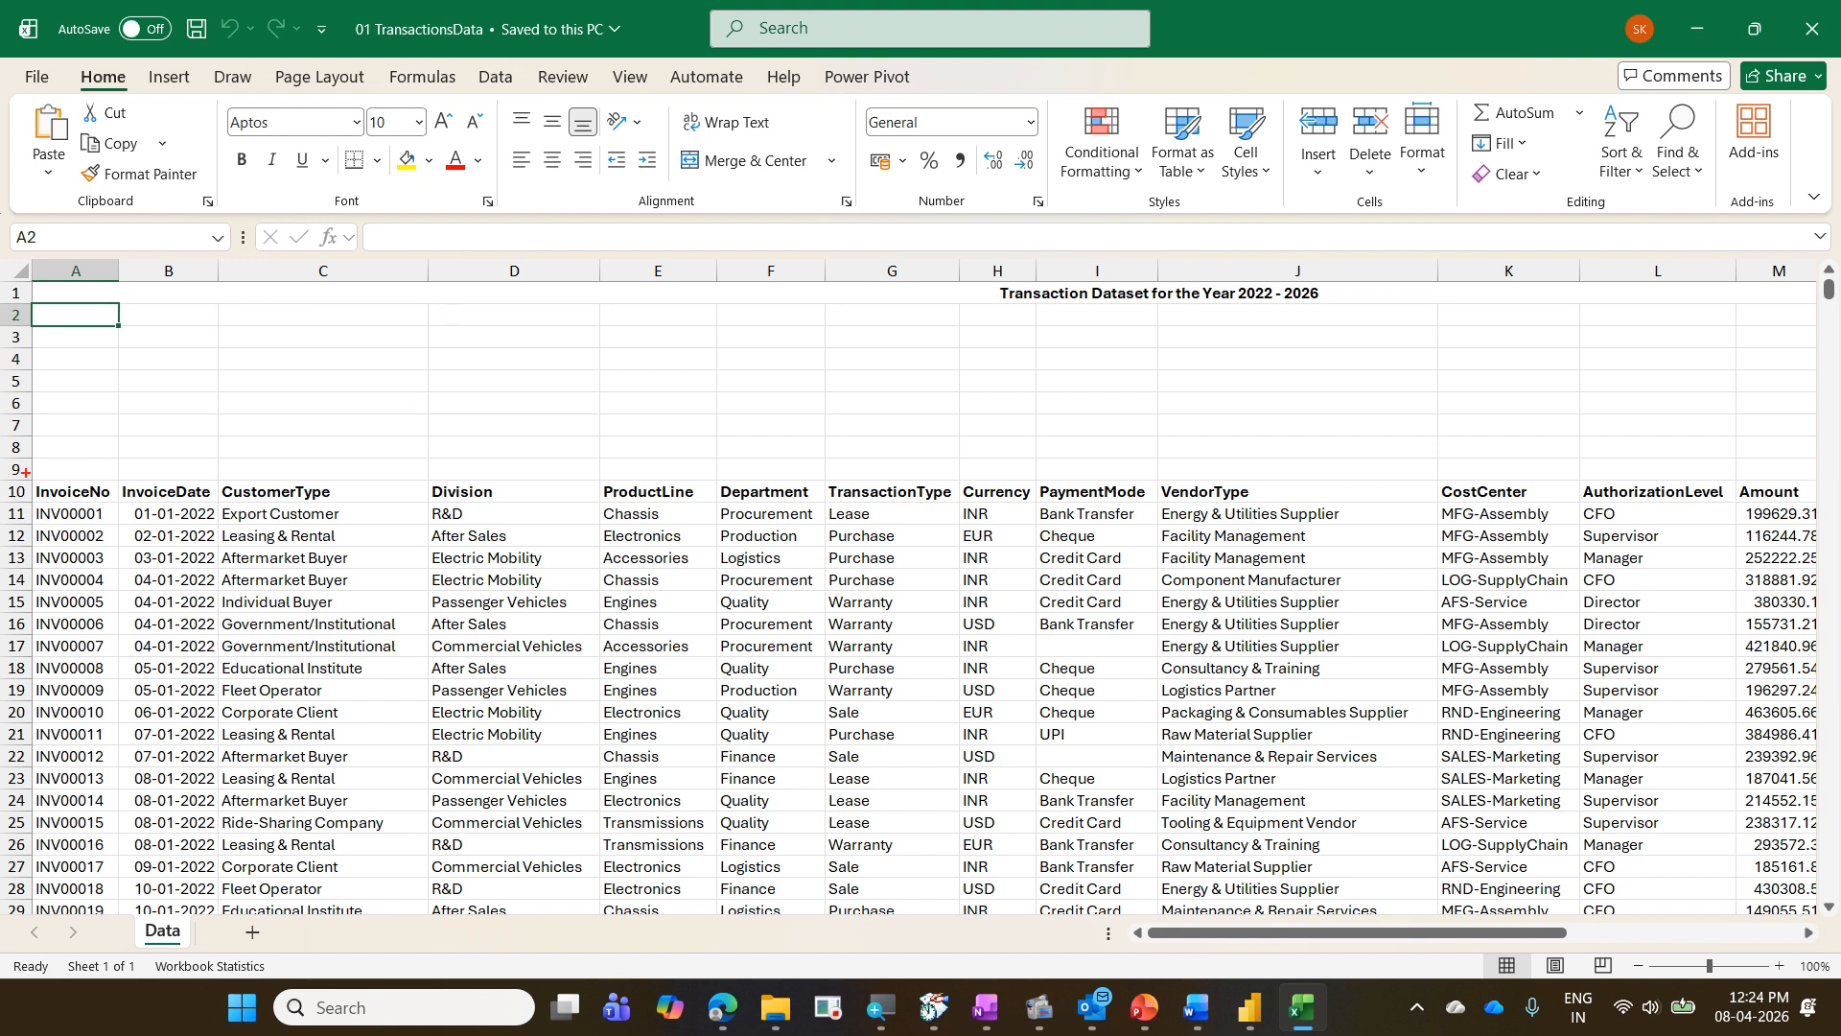
mouse_move(25, 470)
mouse_down()
mouse_move(1120, 549)
mouse_move(1613, 553)
mouse_up()
mouse_move(1130, 467)
mouse_down()
mouse_move(1040, 495)
mouse_move(1136, 513)
mouse_up()
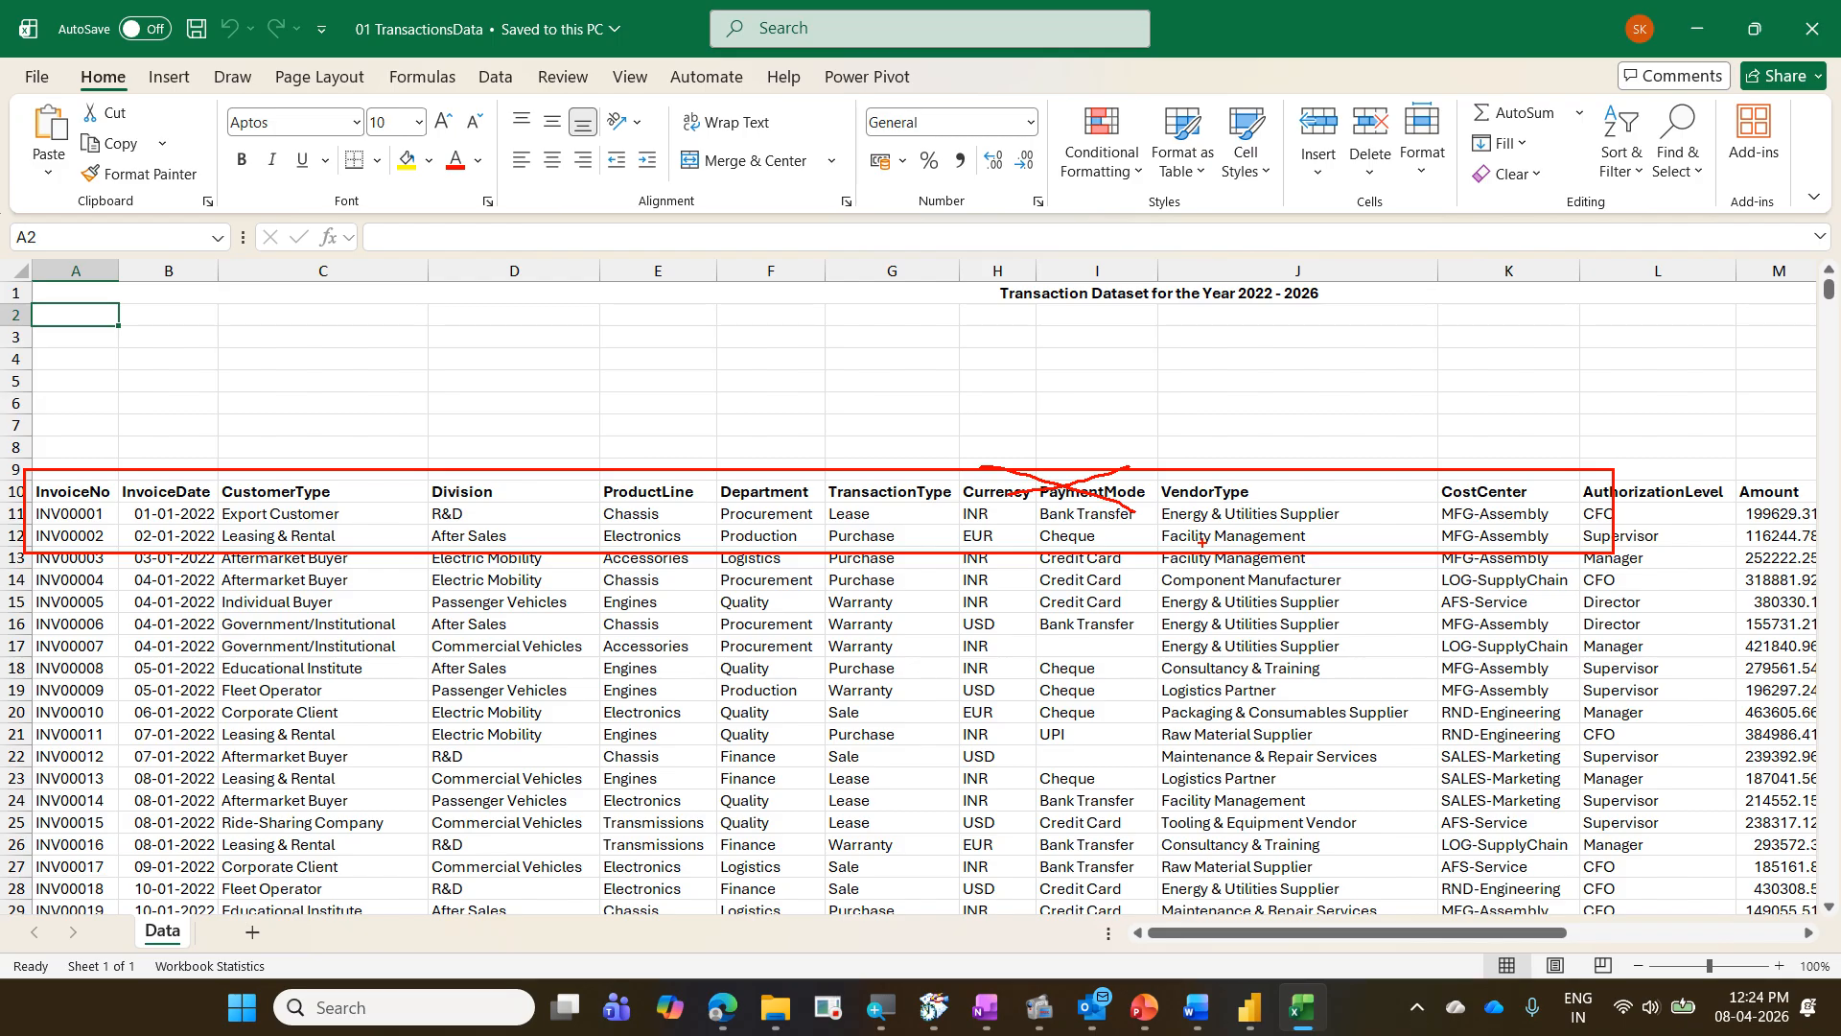
key(Escape)
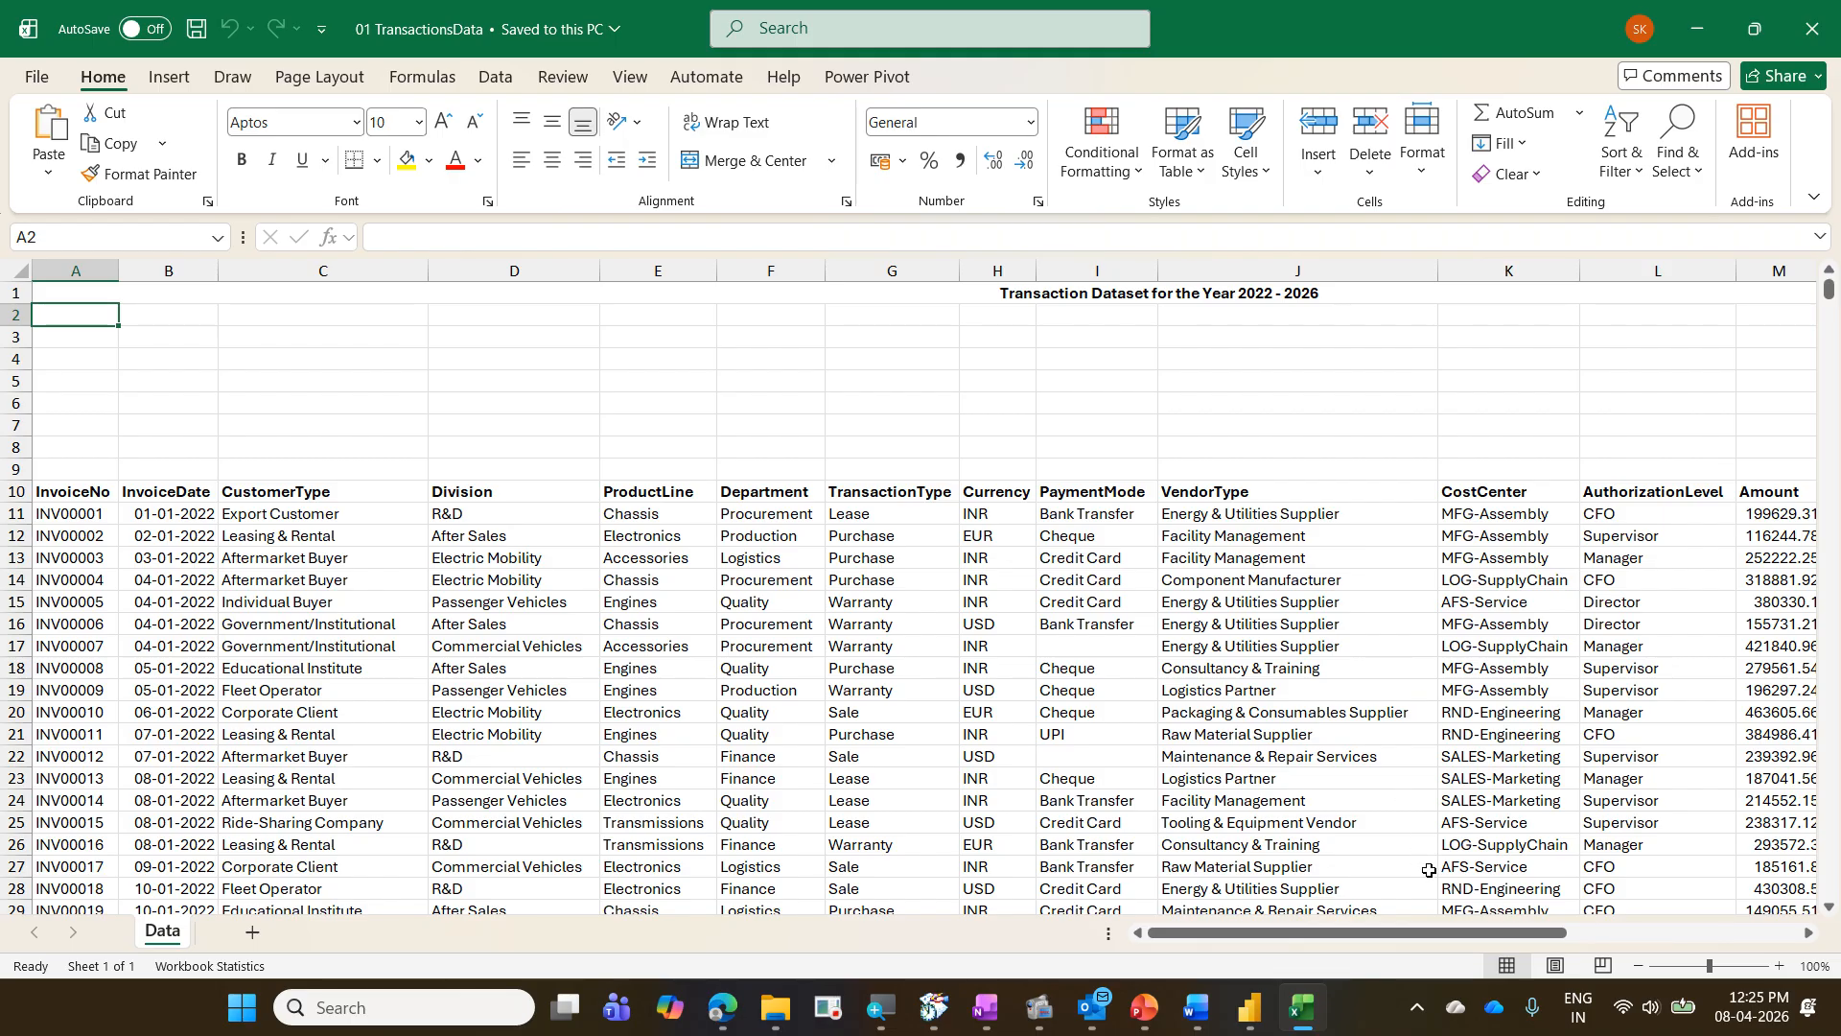
- Examine the Data sheet's extent, from the header row's NetProfit column down to the last record's invoice number and date
drag(1424, 935, 1657, 935)
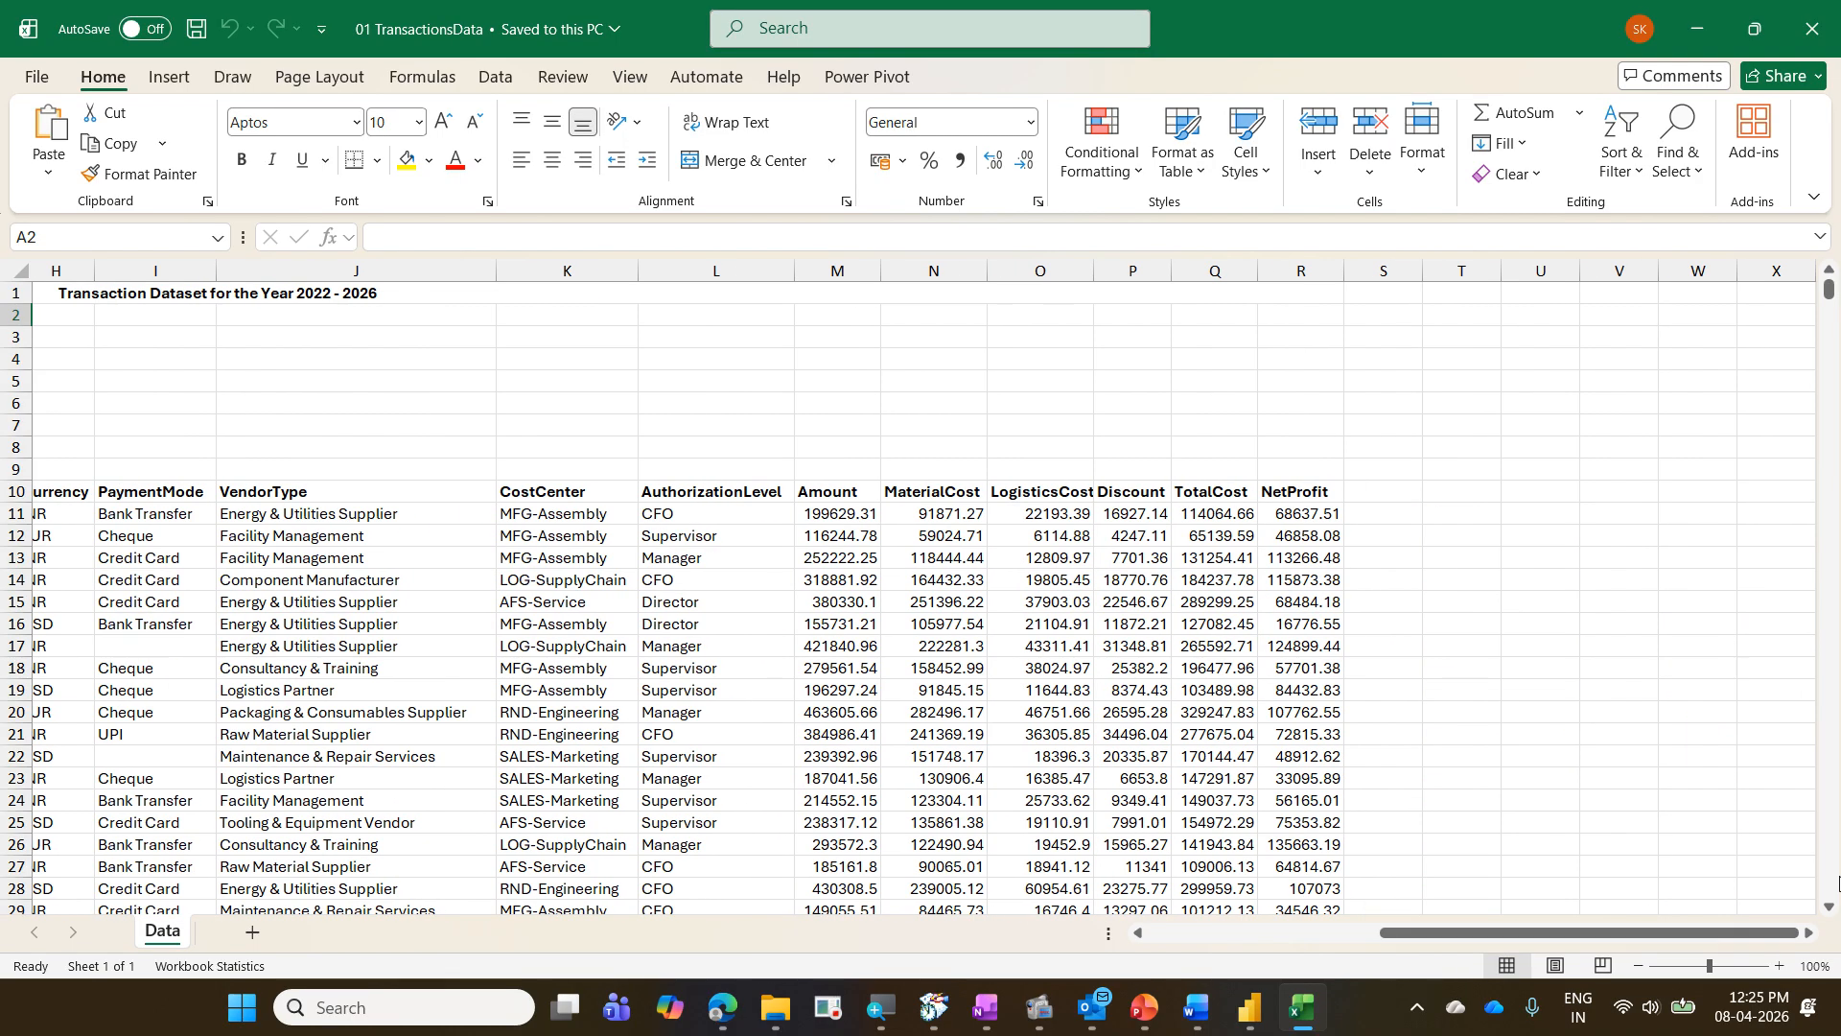
click(1782, 497)
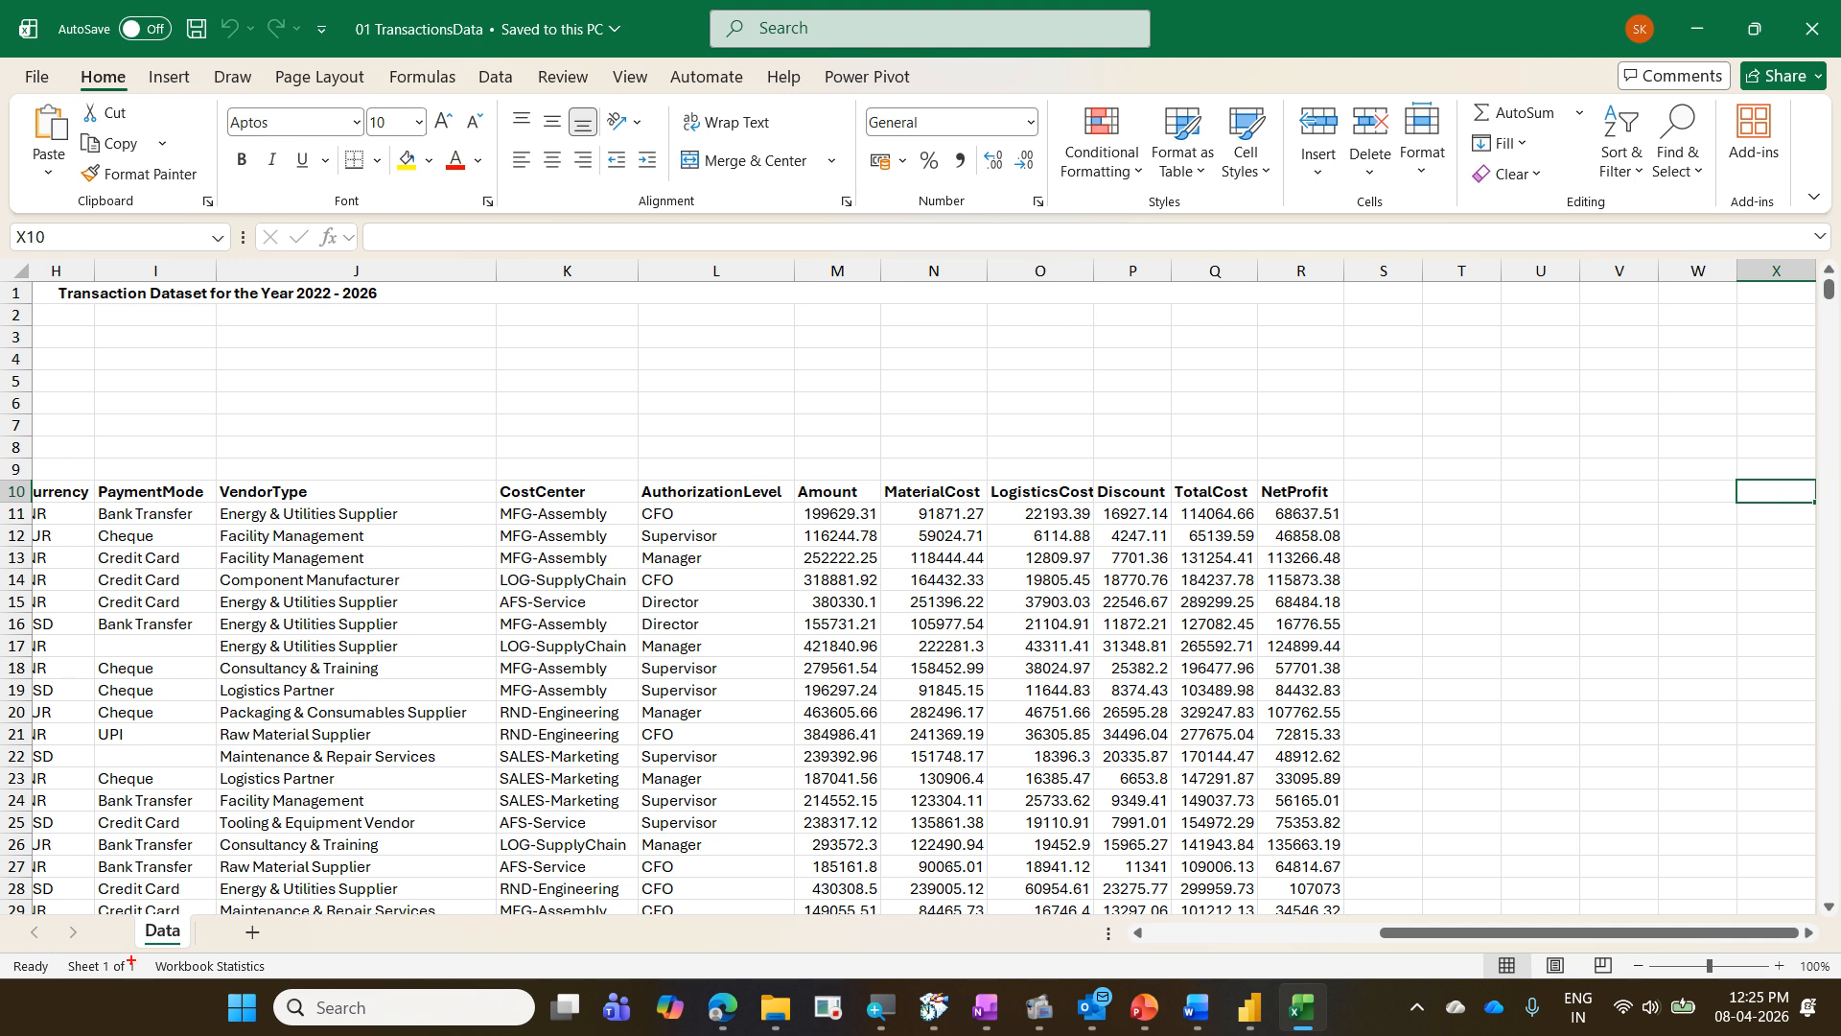
mouse_move(133, 916)
mouse_down()
mouse_move(181, 952)
mouse_move(127, 953)
mouse_move(189, 965)
mouse_up()
key(Escape)
key(ctrl+Left)
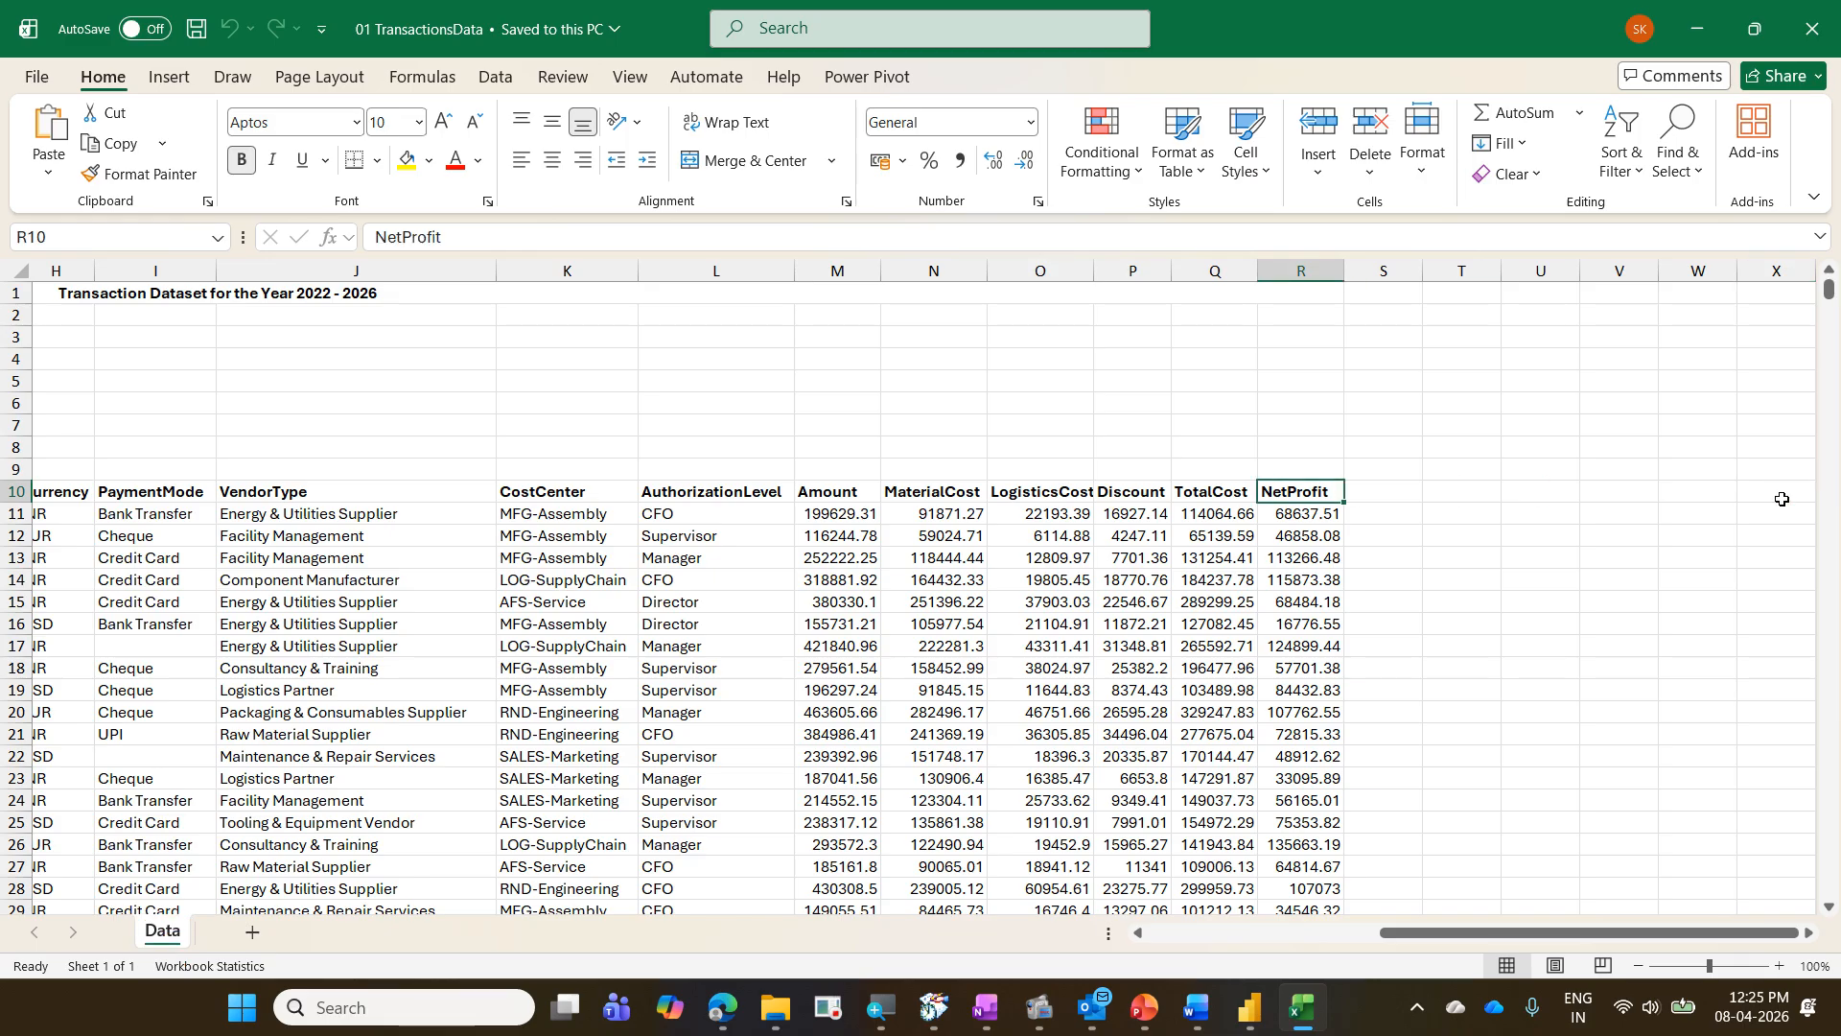
key(ctrl+Down)
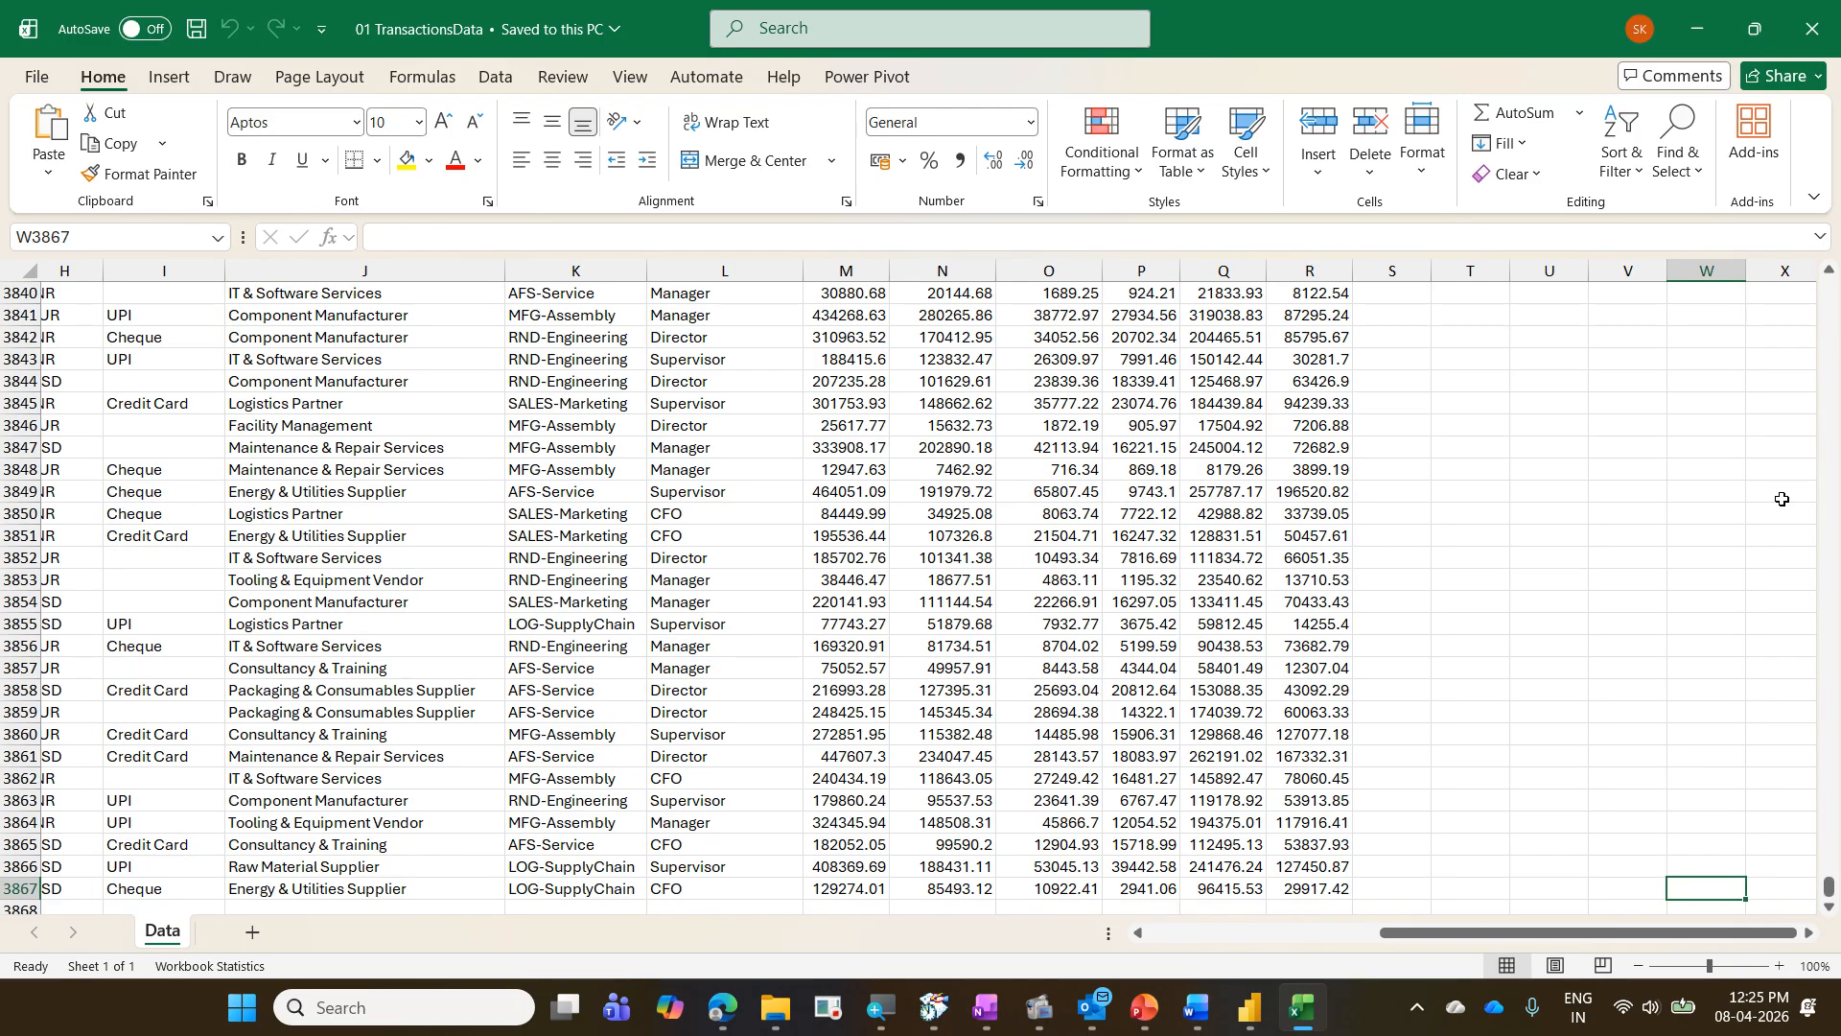
key(ctrl+Left)
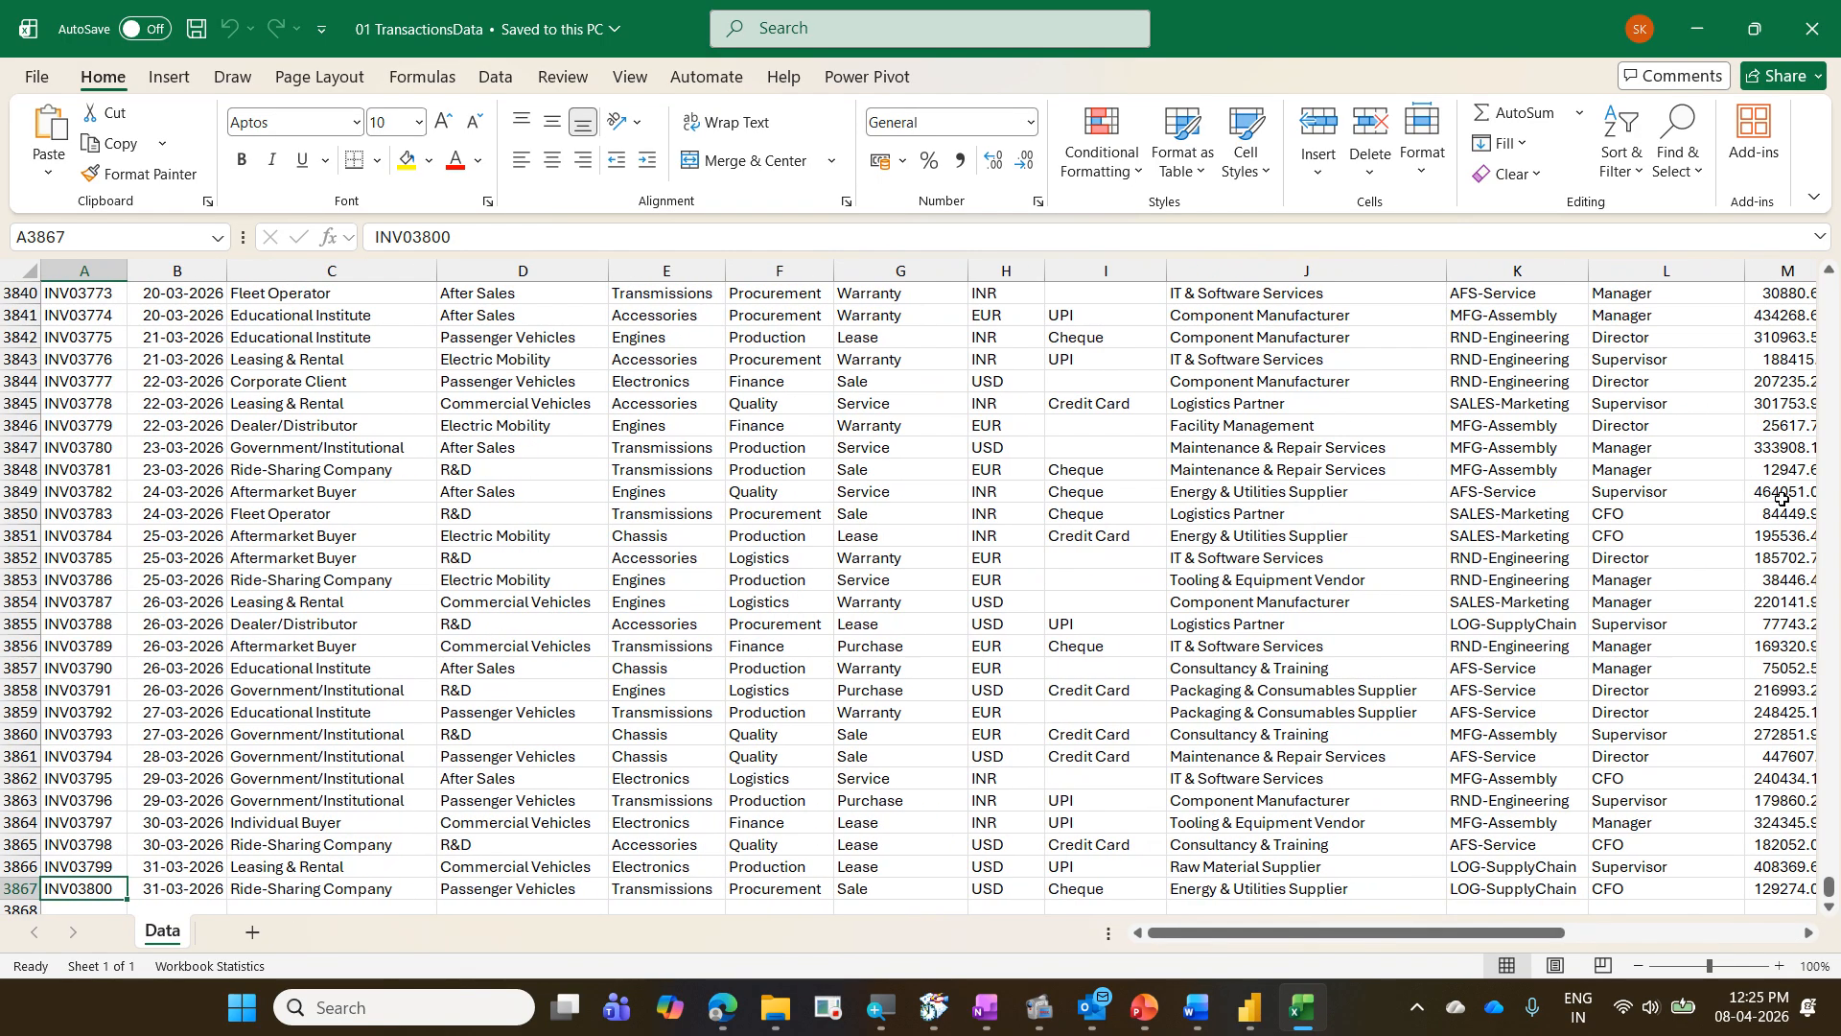
key(Right)
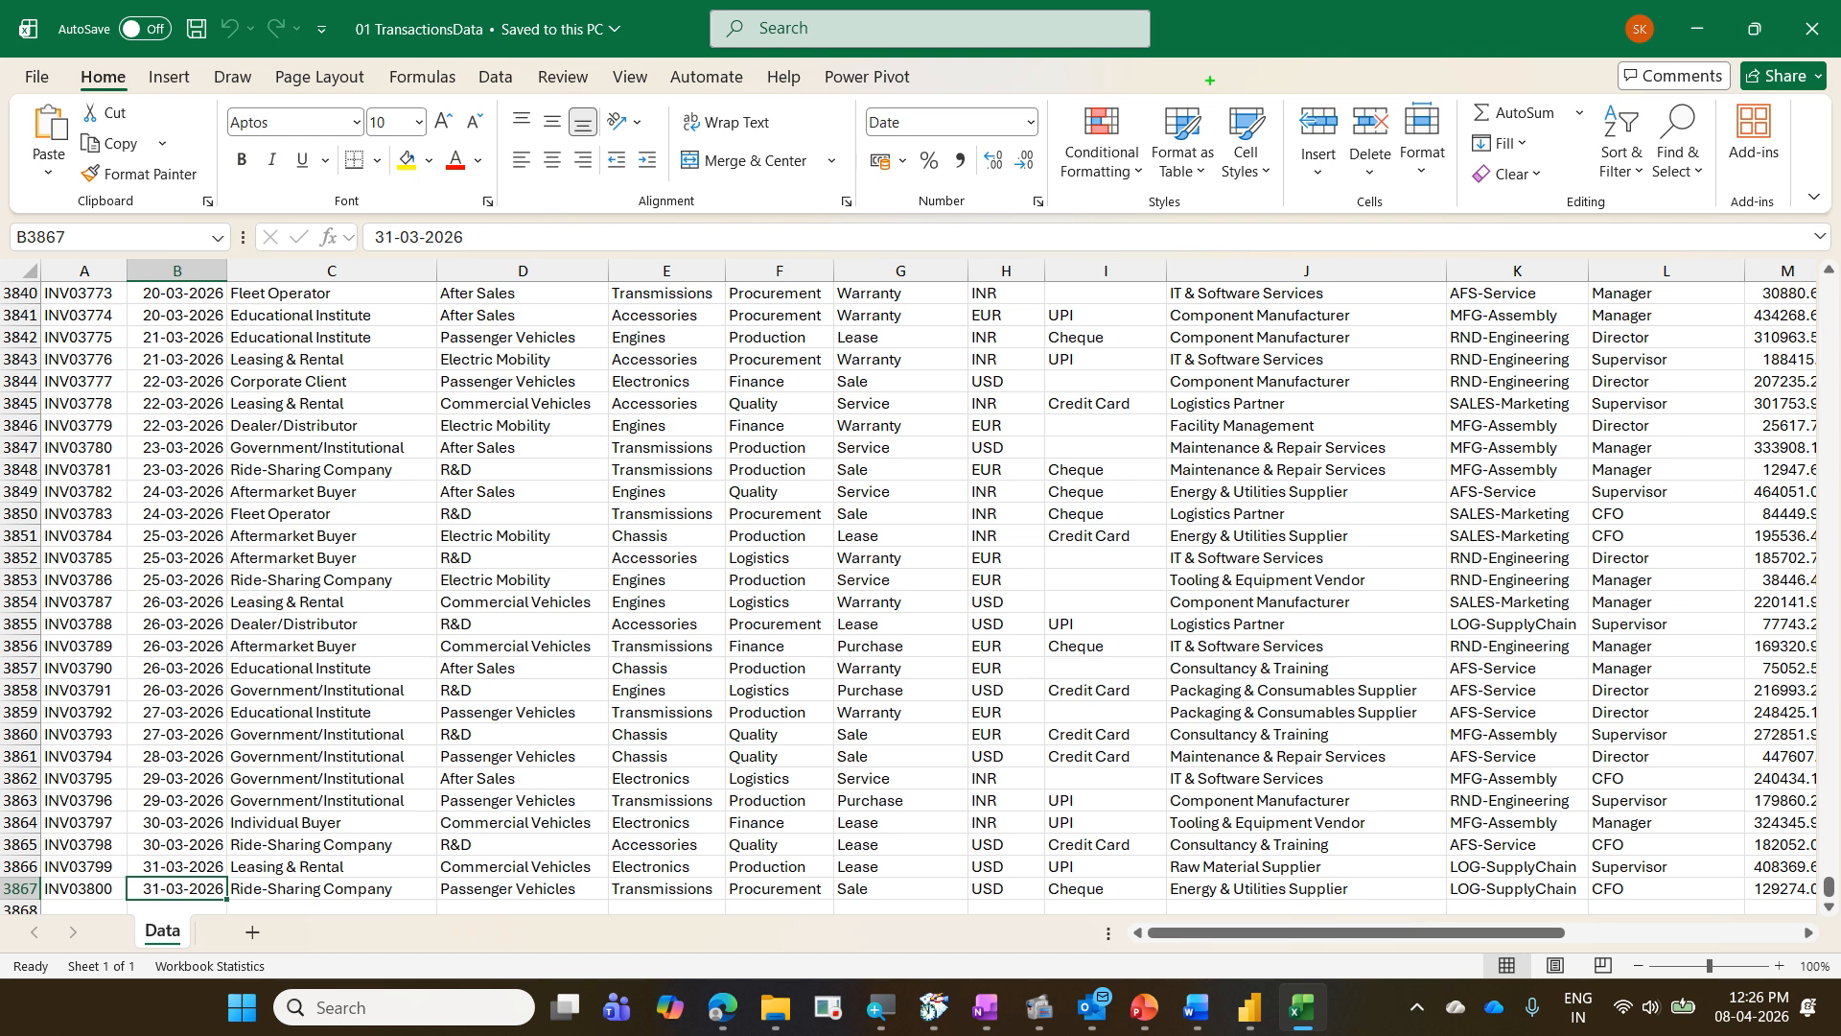
drag(334, 17, 512, 52)
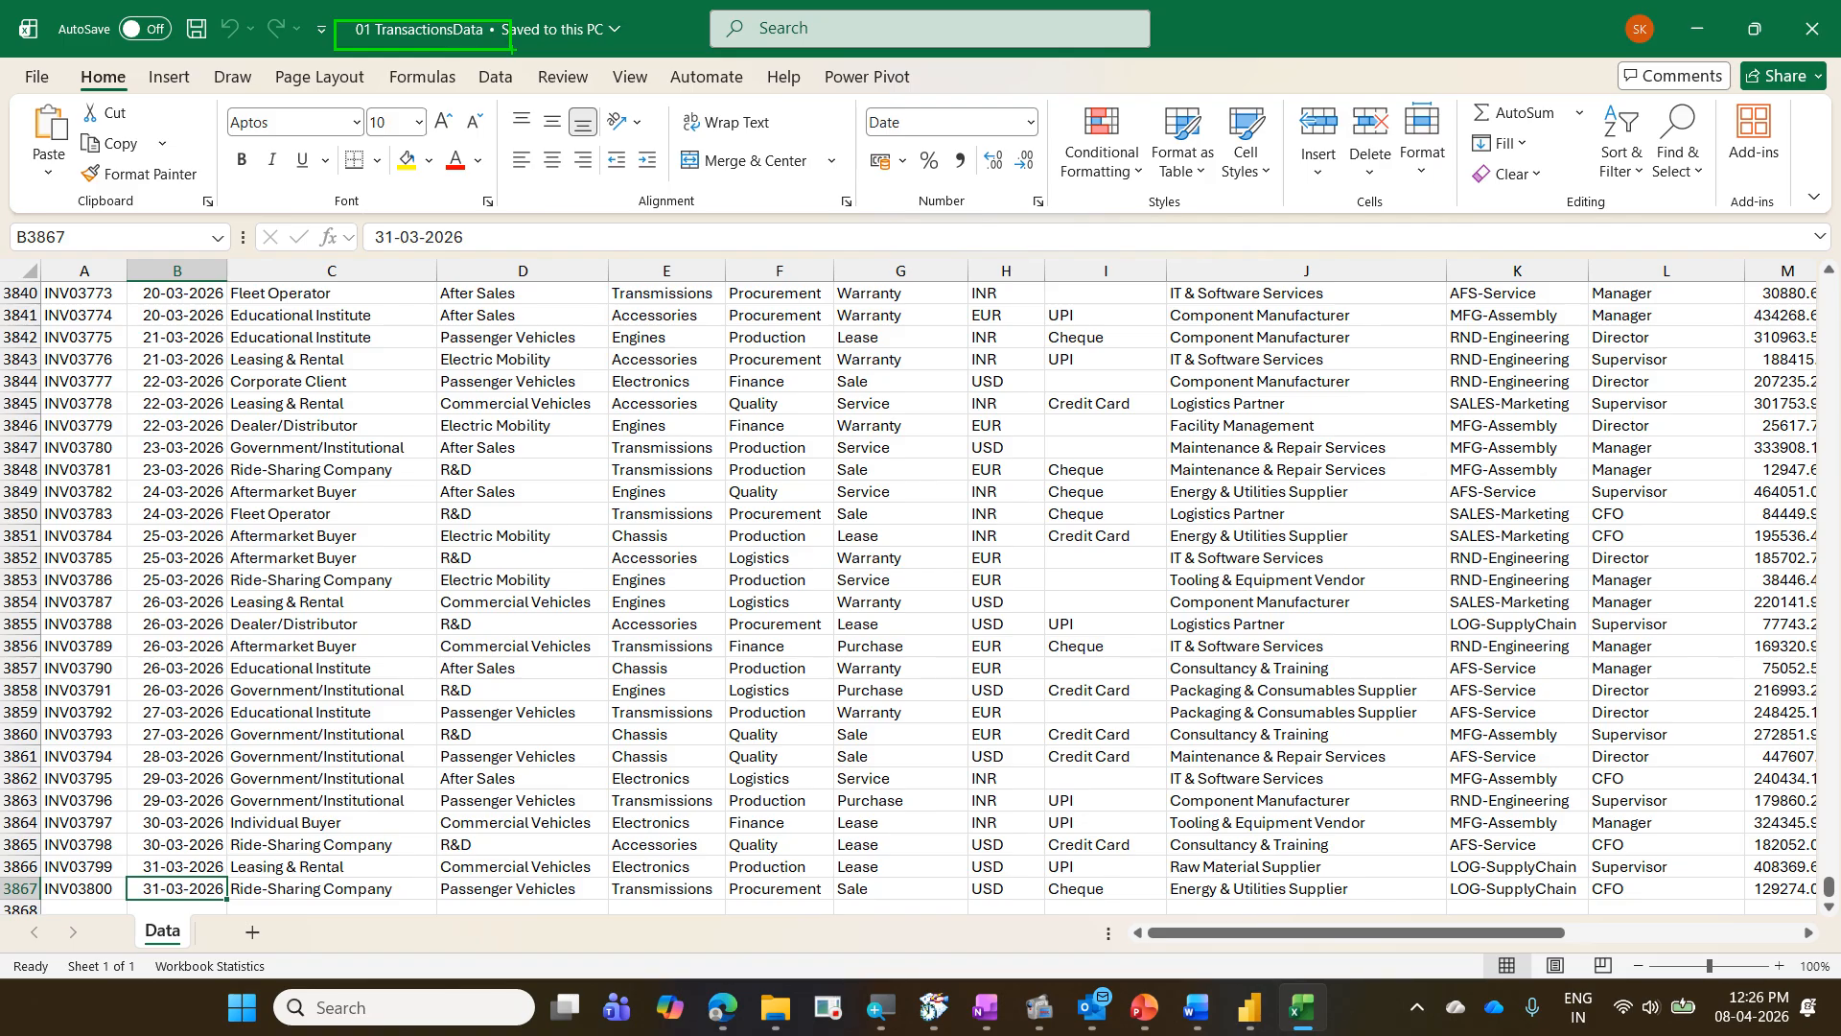
key(Escape)
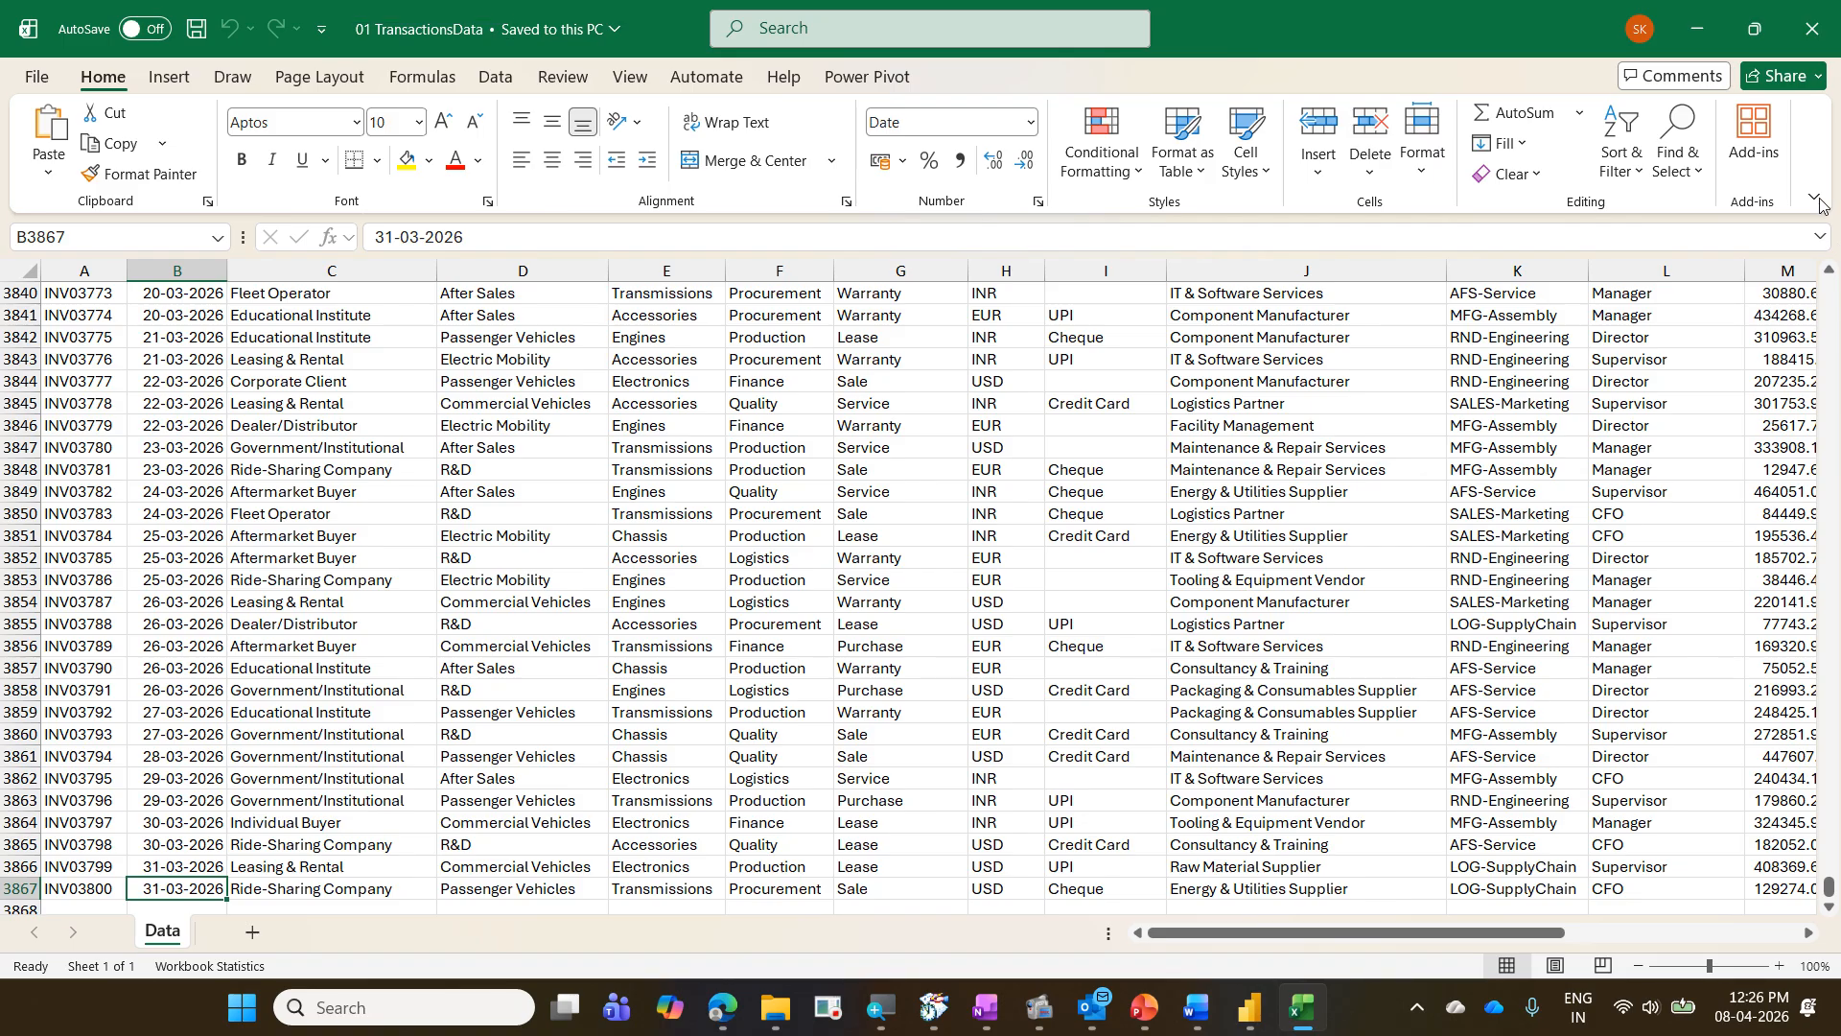
- Leave Excel for Power BI, view the 2026-05-08 Mando Power BI folder in File Explorer, and return to the report
click(1712, 15)
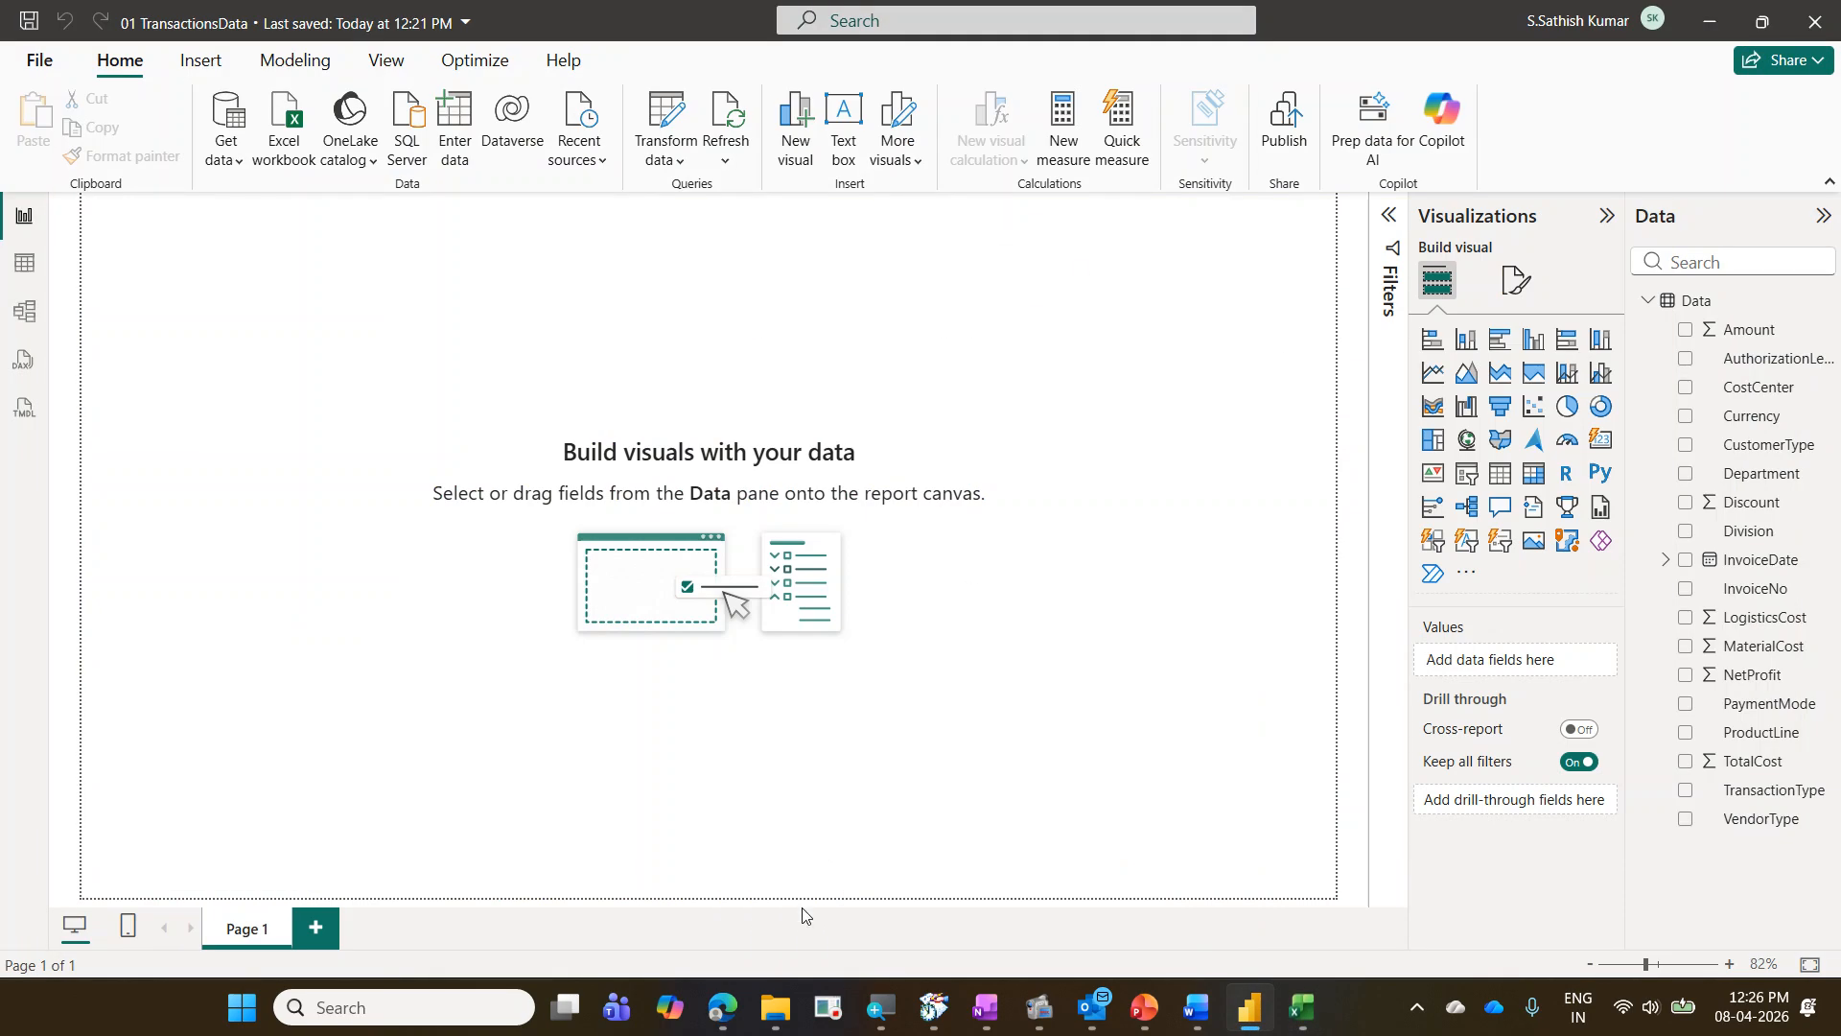
click(775, 1007)
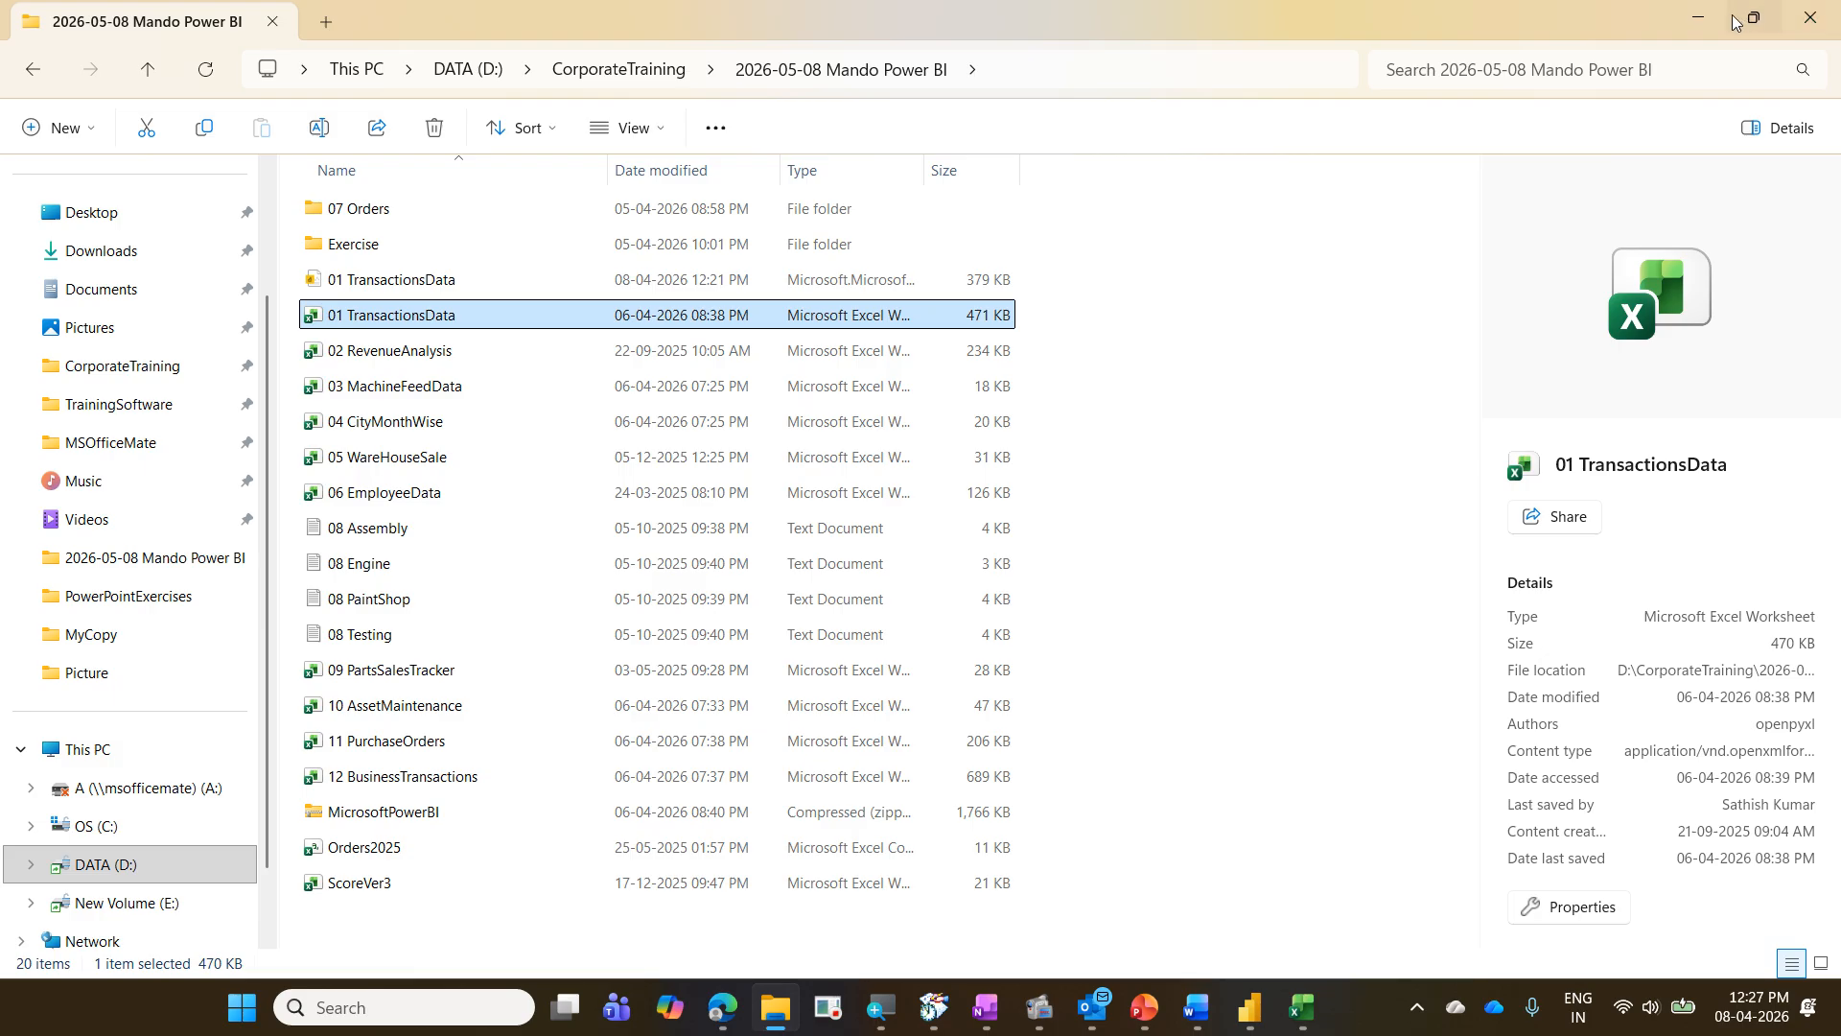
click(1698, 17)
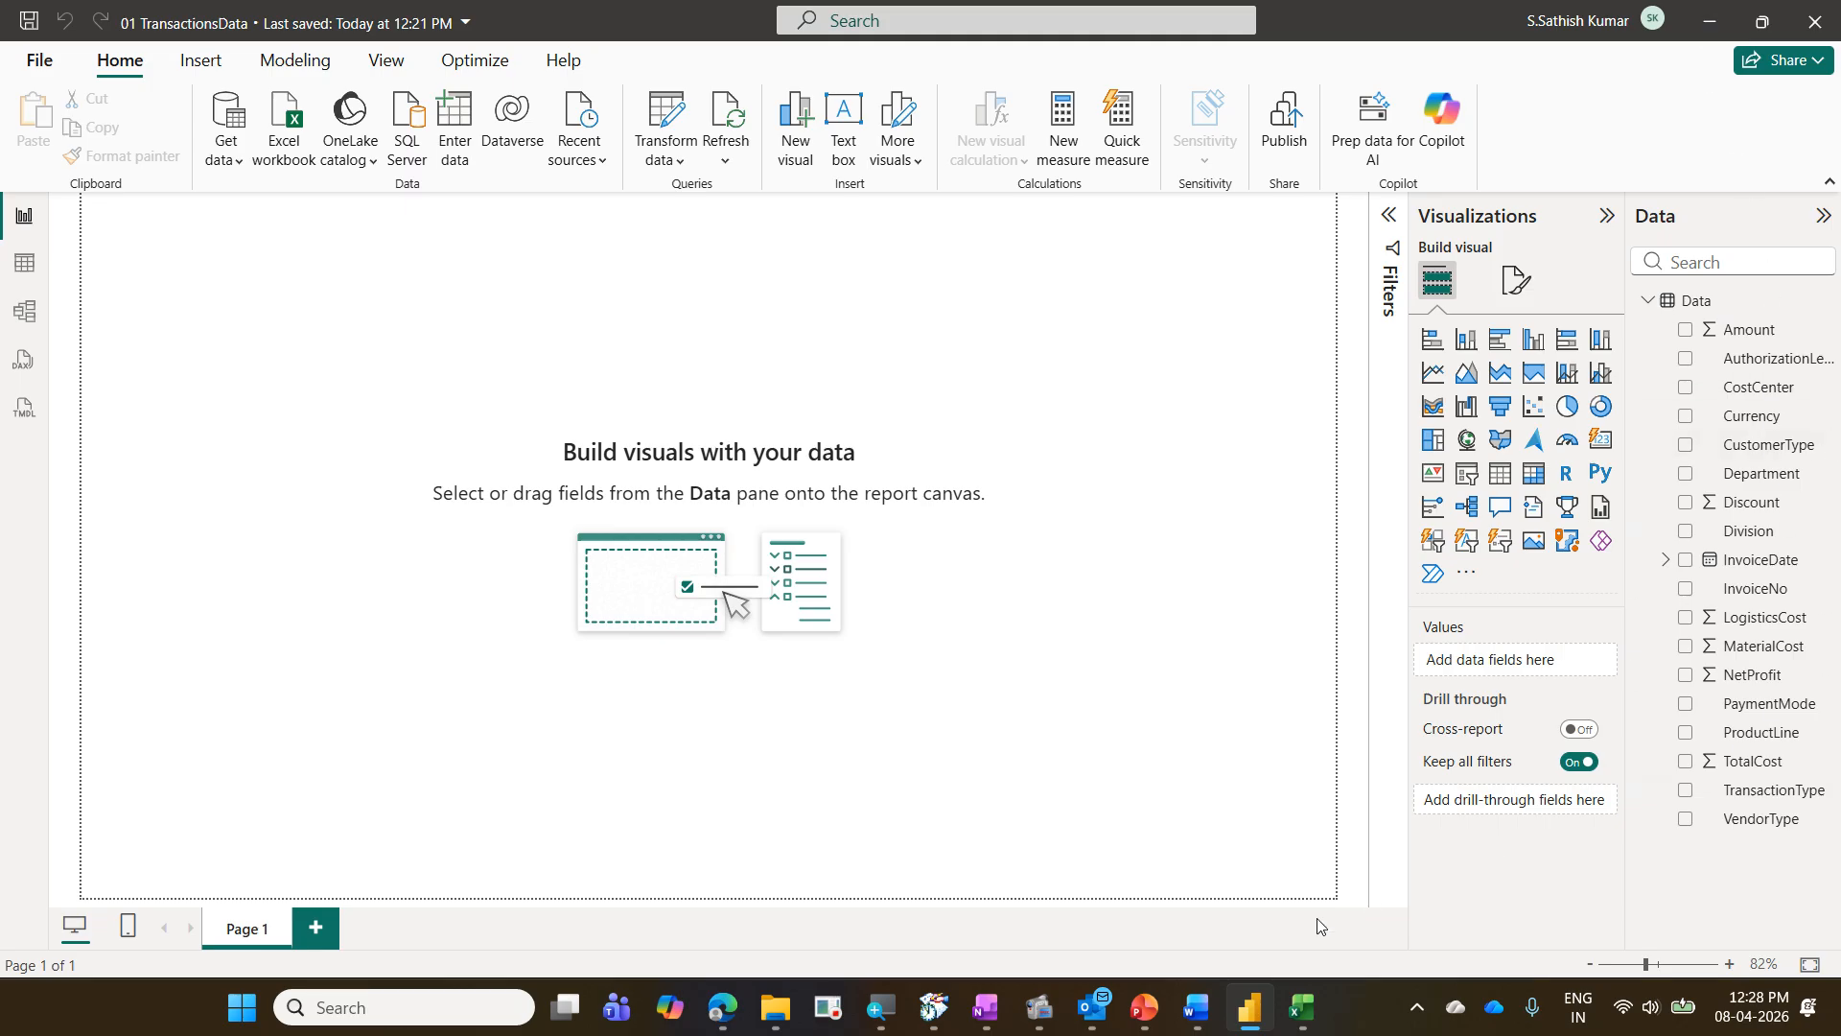
mouse_move(1048, 1016)
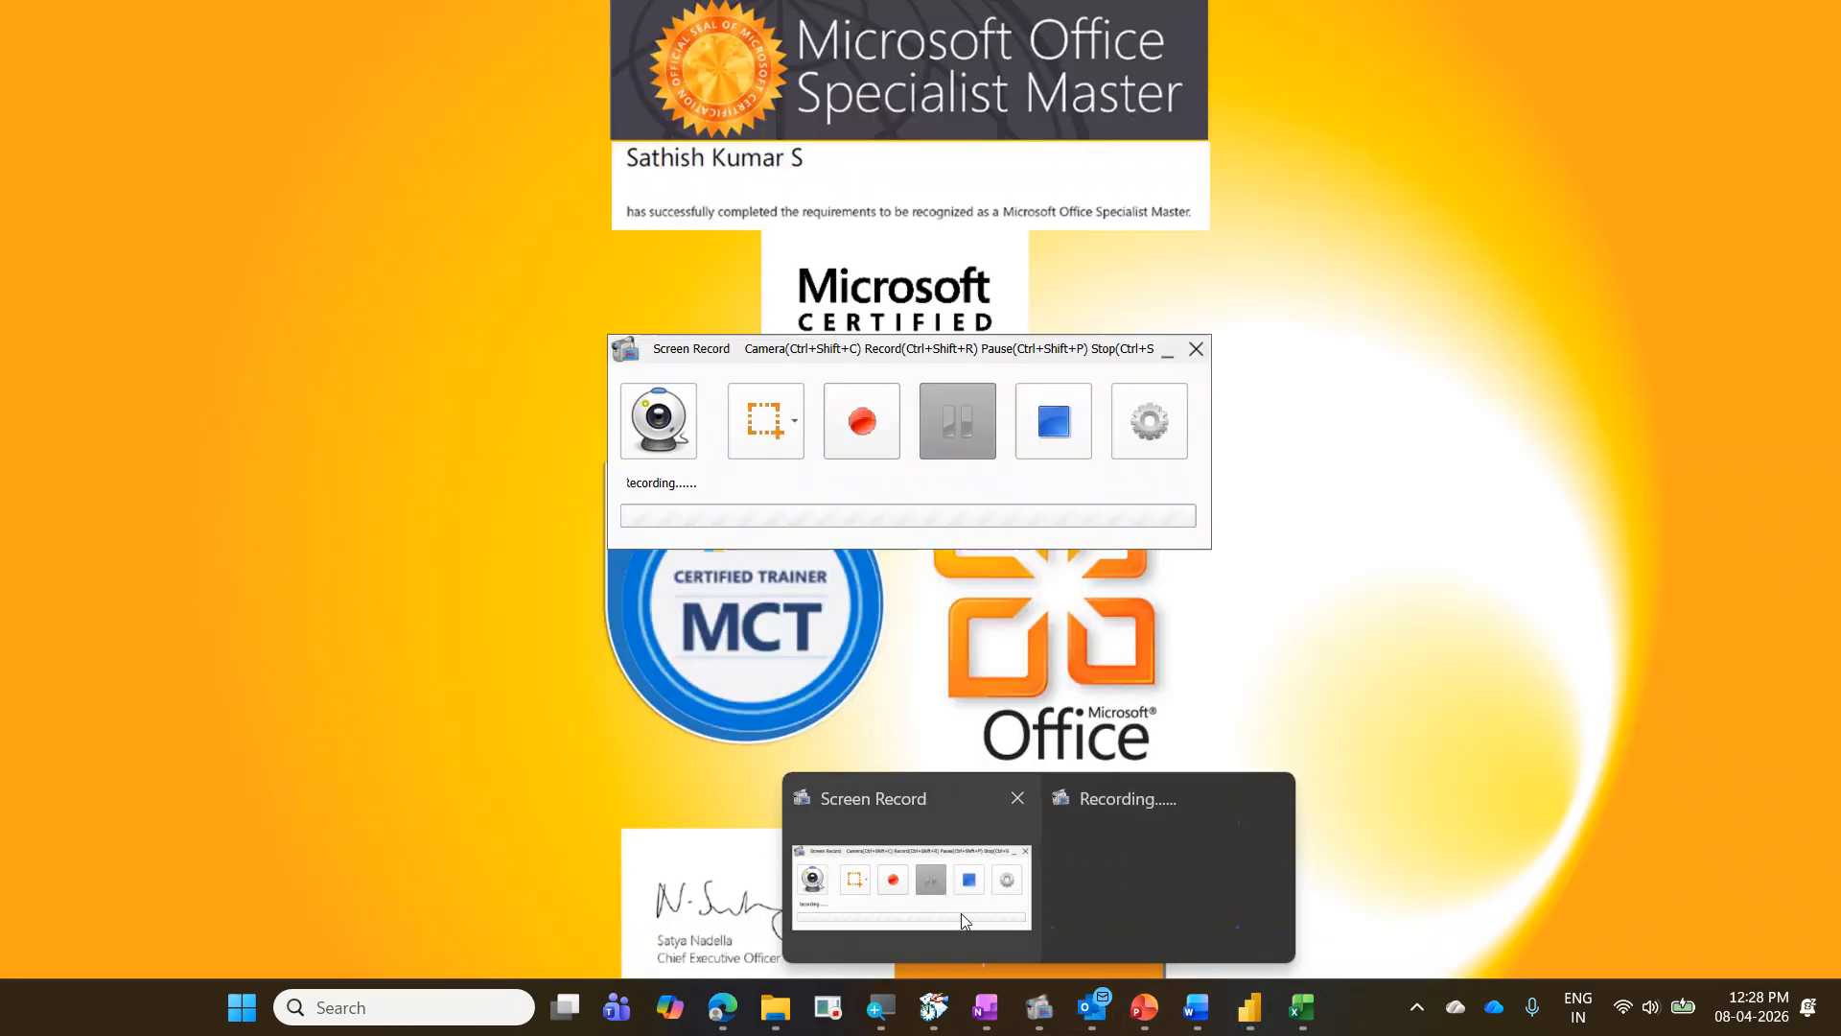